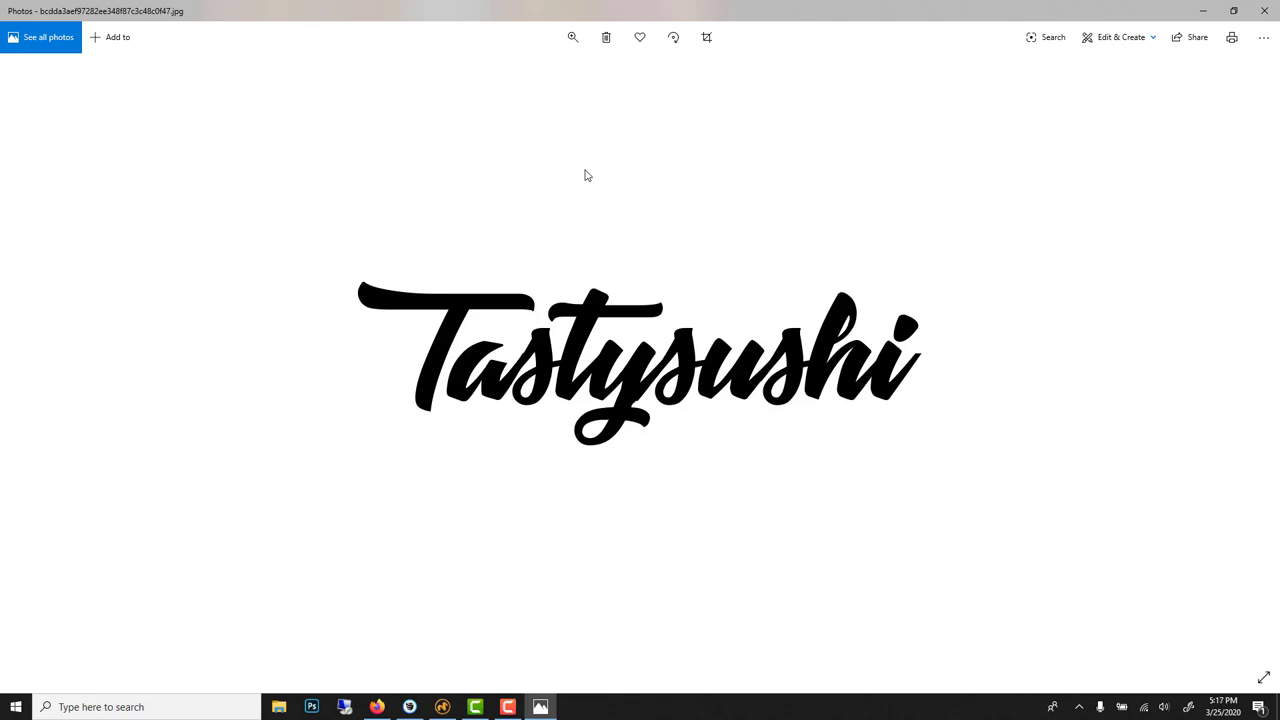
# Look over the Tastysushi lettering image in Photos, close it, and switch to Modo
pyautogui.moveTo(717, 6); pyautogui.dragTo(545, 126)
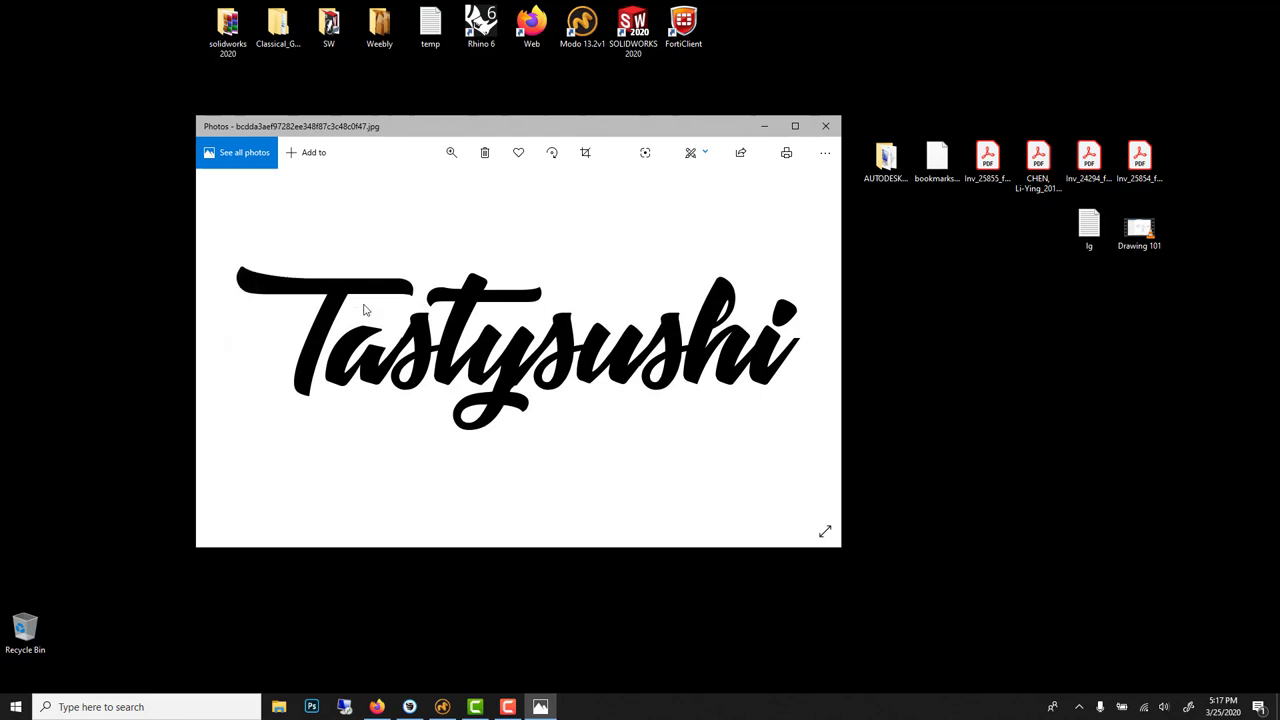
pyautogui.click(442, 706)
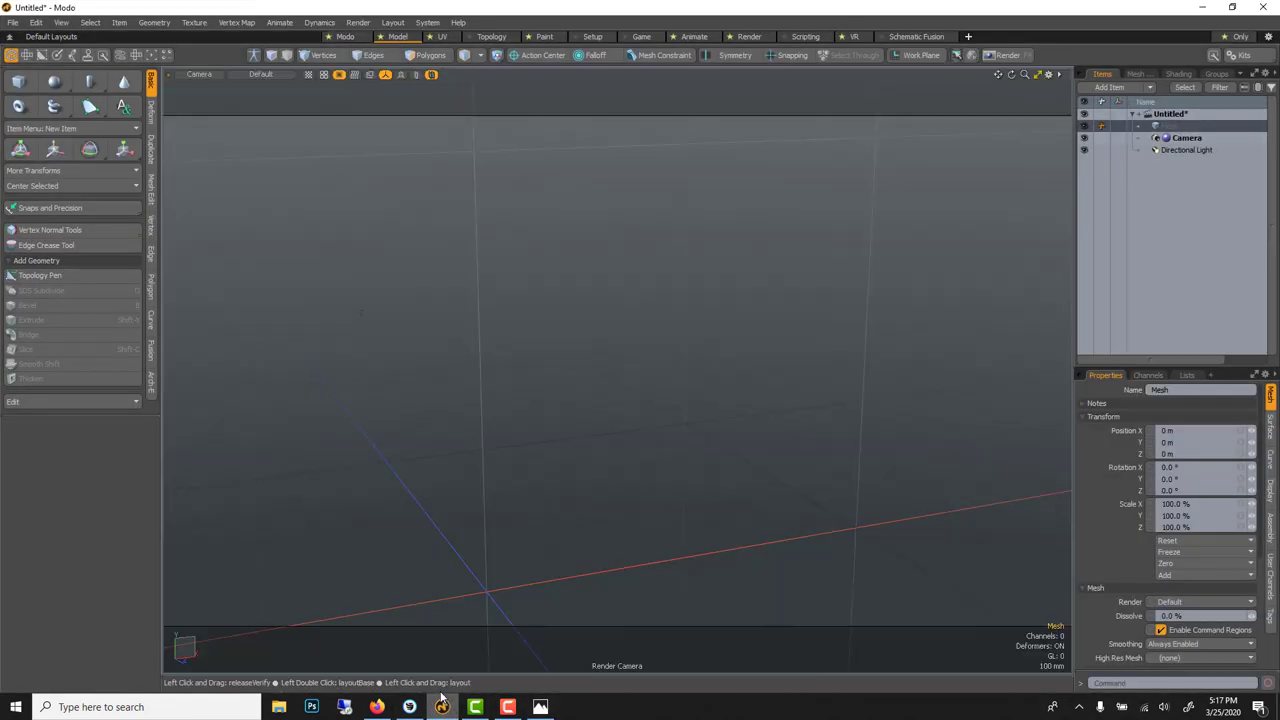
pyautogui.scroll(-1, 745, 496)
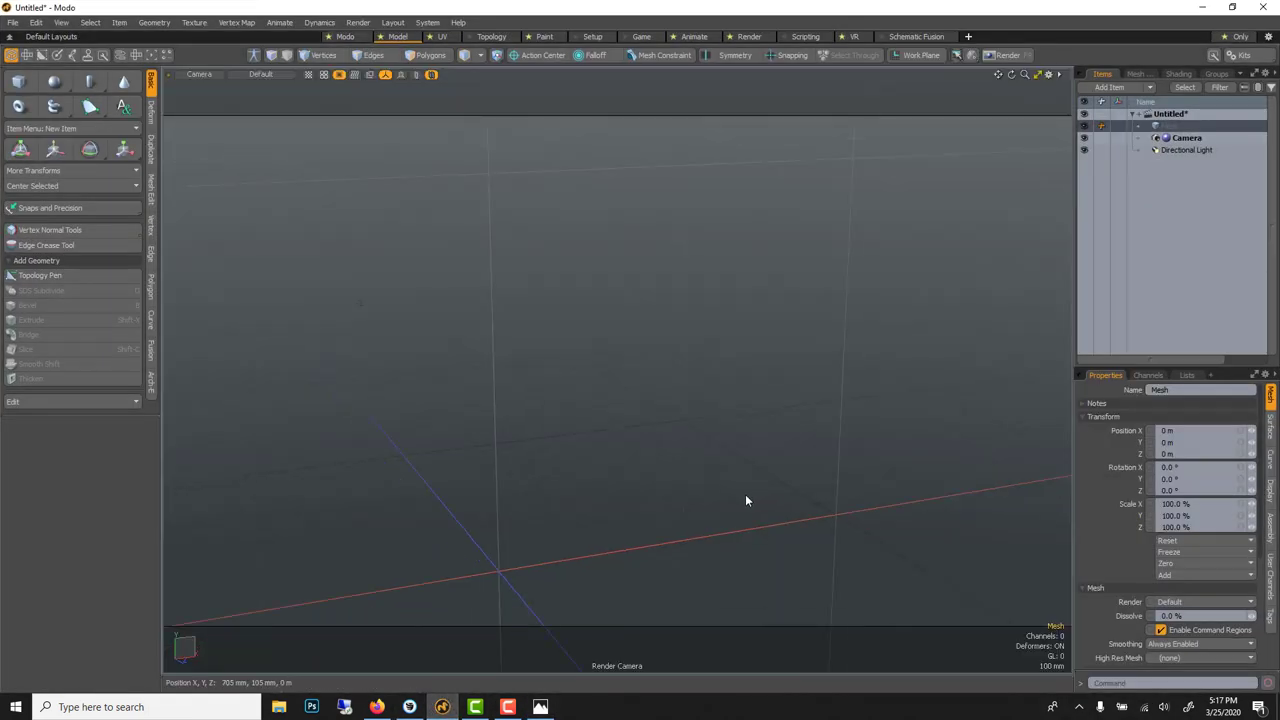
pyautogui.keyDown('alt'); pyautogui.moveTo(737, 491); pyautogui.dragTo(751, 443); pyautogui.keyUp('alt')
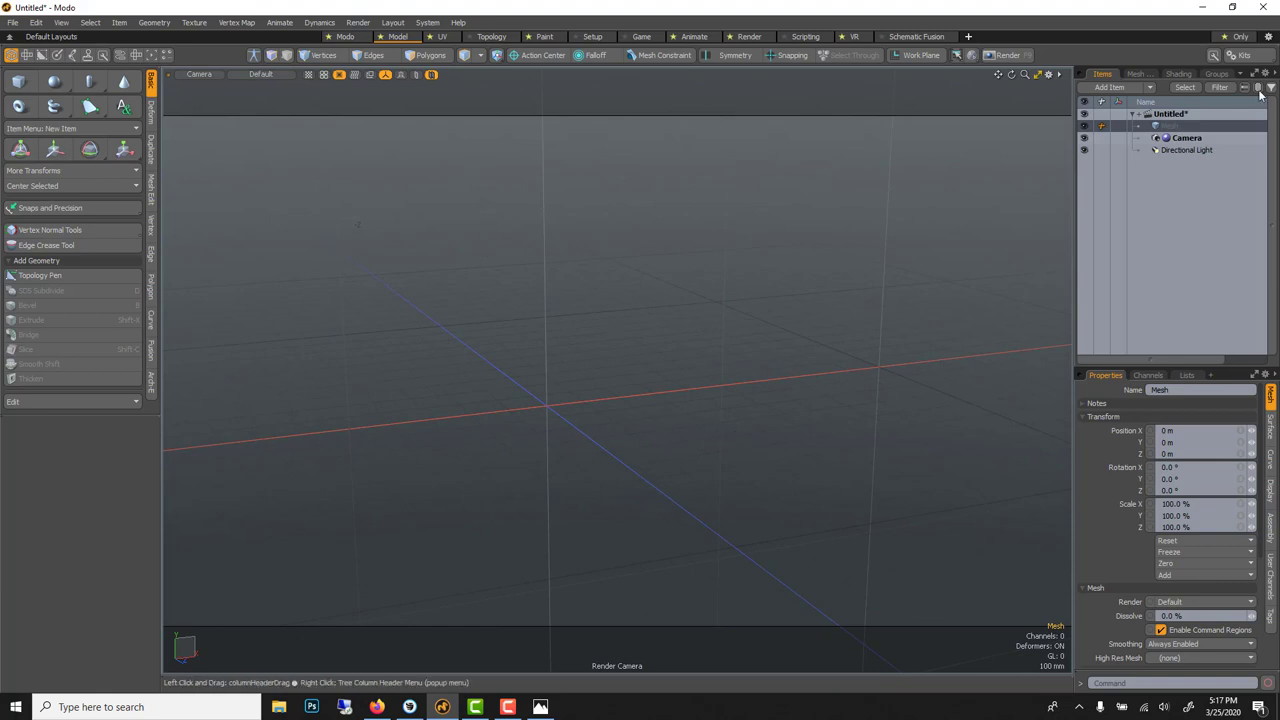
pyautogui.click(1203, 7)
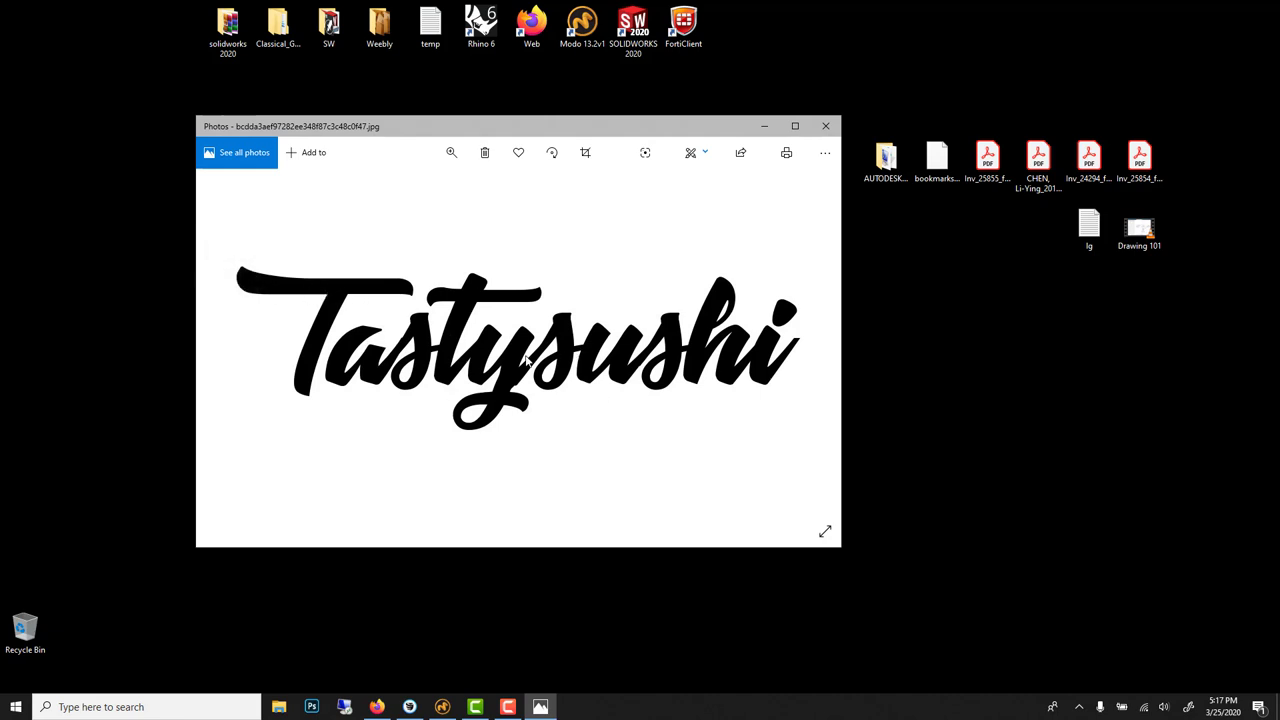
pyautogui.click(827, 126)
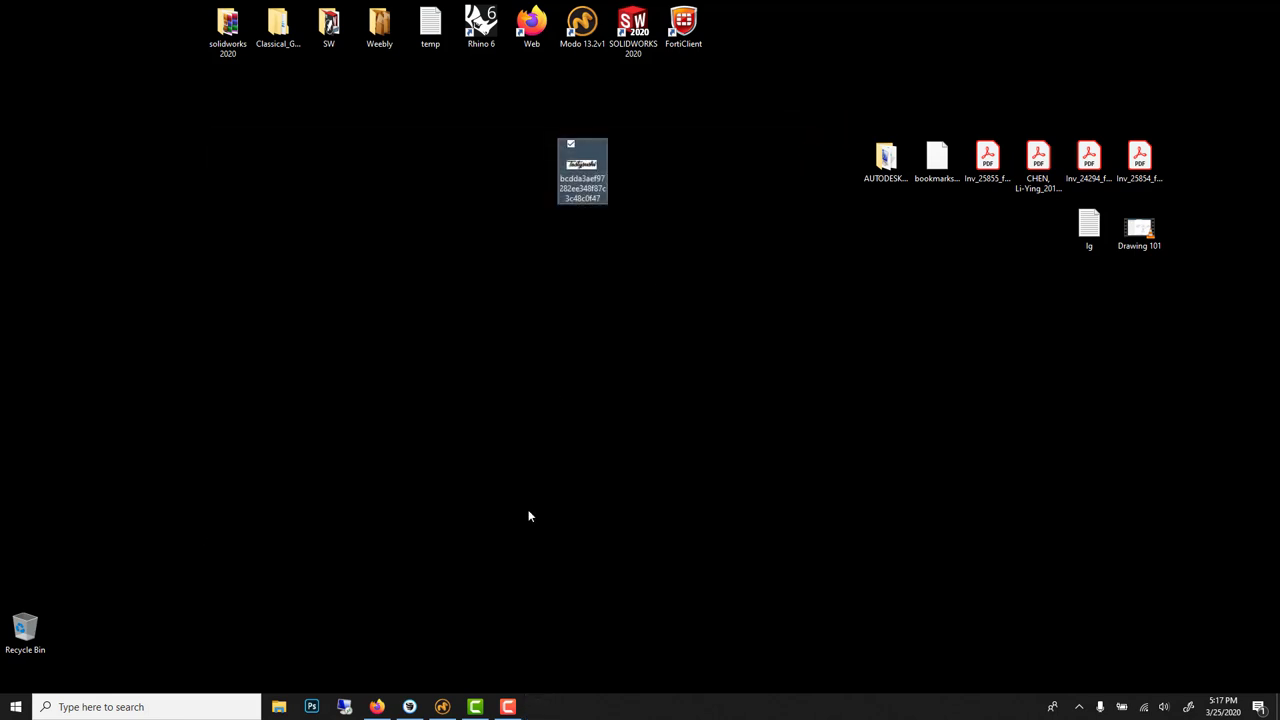
pyautogui.click(443, 707)
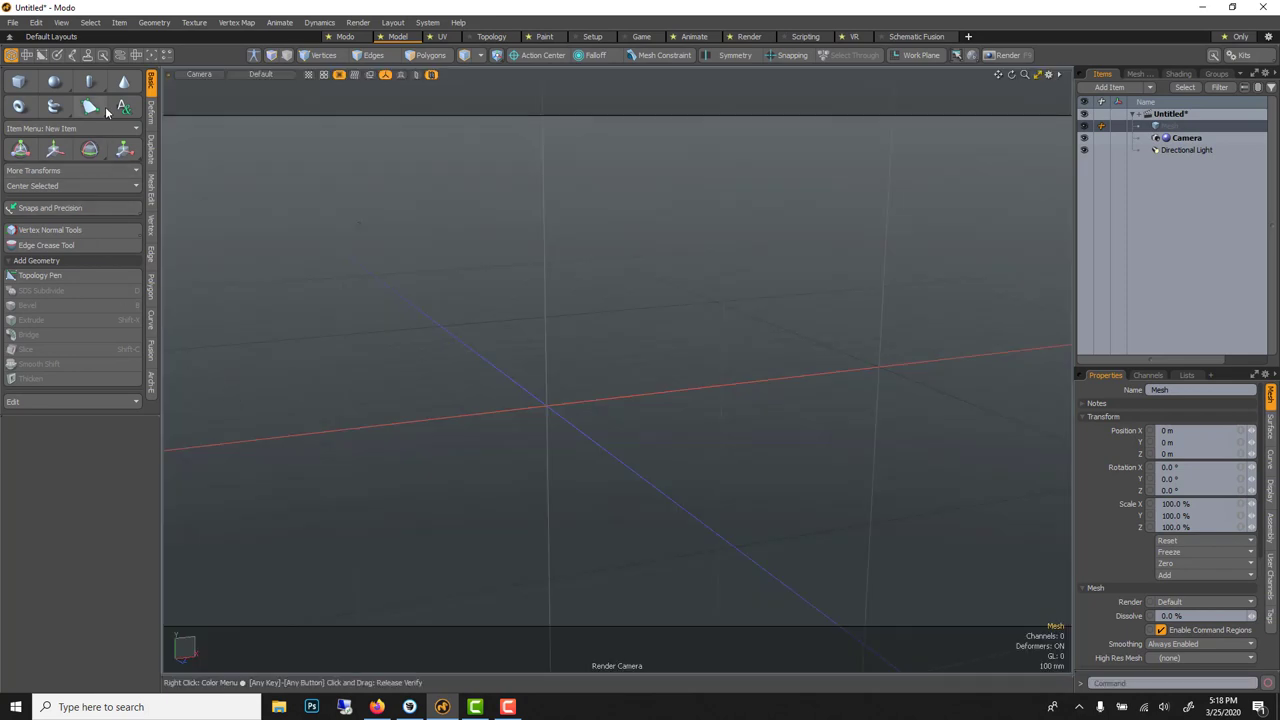
# Create the text "2" with the Text tool in Arial Normal at 1 m size as a text polygon
pyautogui.click(123, 106)
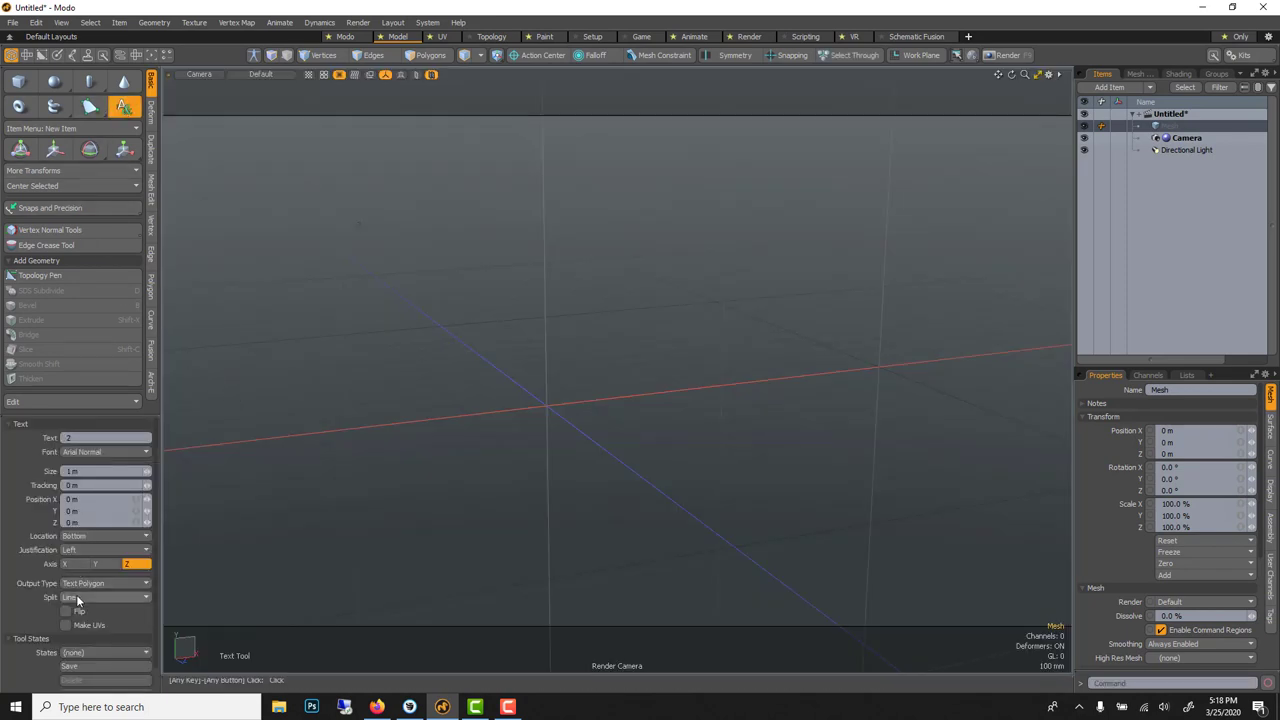
pyautogui.click(653, 373)
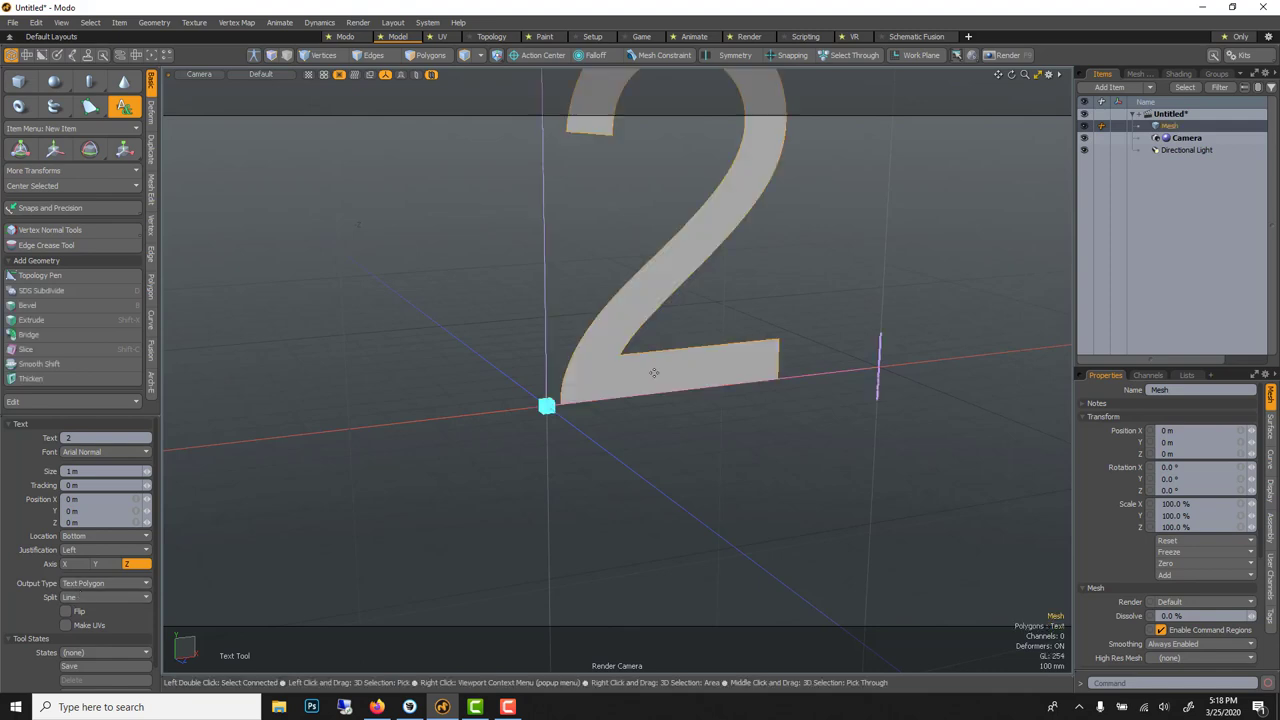
pyautogui.press('space')
pyautogui.scroll(-2, 654, 371)
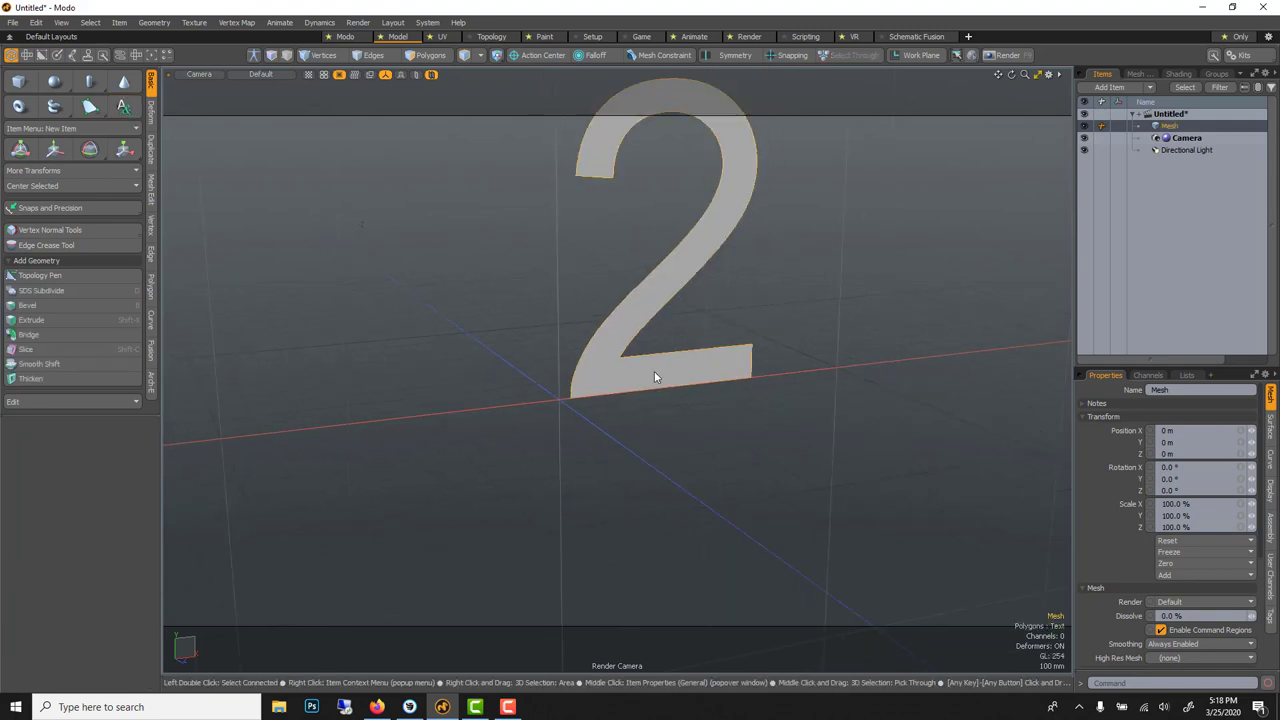
# Freeze the "2" text polygon into faces using the default Freeze Polygons options
pyautogui.keyDown('alt'); pyautogui.keyDown('shift'); pyautogui.moveTo(654, 371); pyautogui.dragTo(542, 571); pyautogui.keyUp('shift'); pyautogui.keyUp('alt')
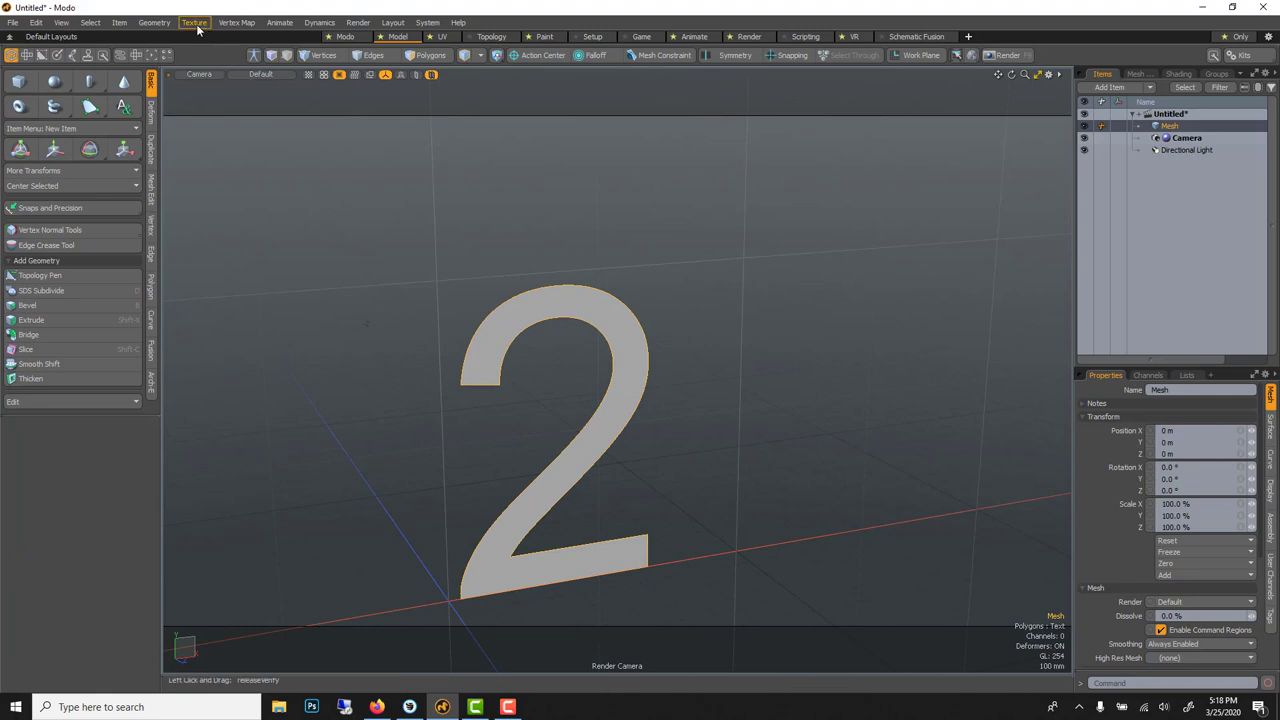
pyautogui.click(154, 22)
pyautogui.click(181, 234)
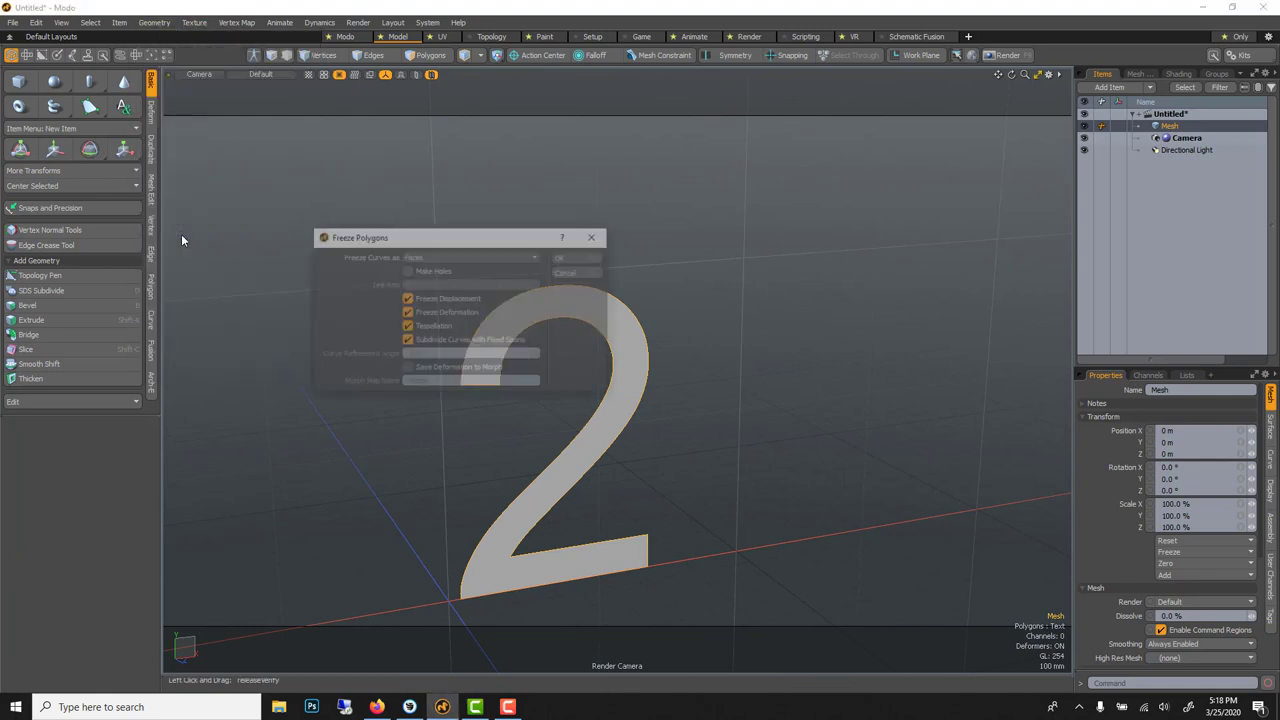
pyautogui.click(591, 262)
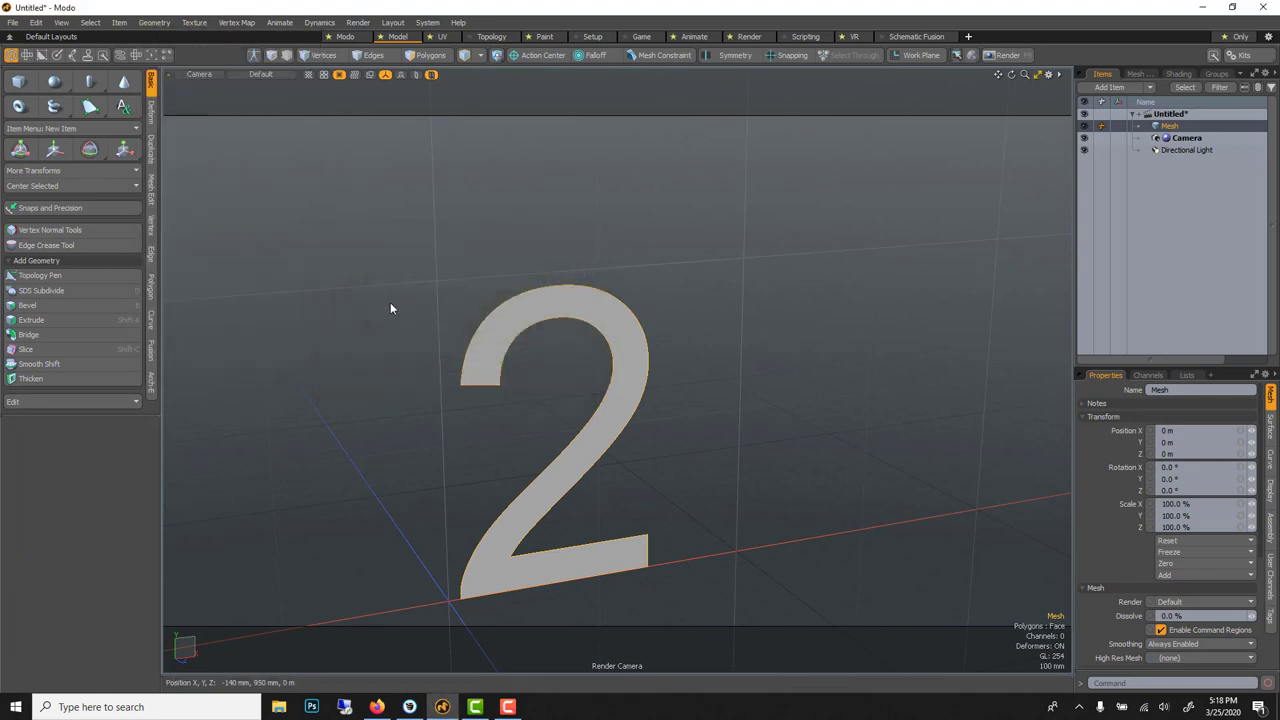
# Thicken the frozen "2" to a depth of about 150 mm and inspect its sides
pyautogui.click(28, 380)
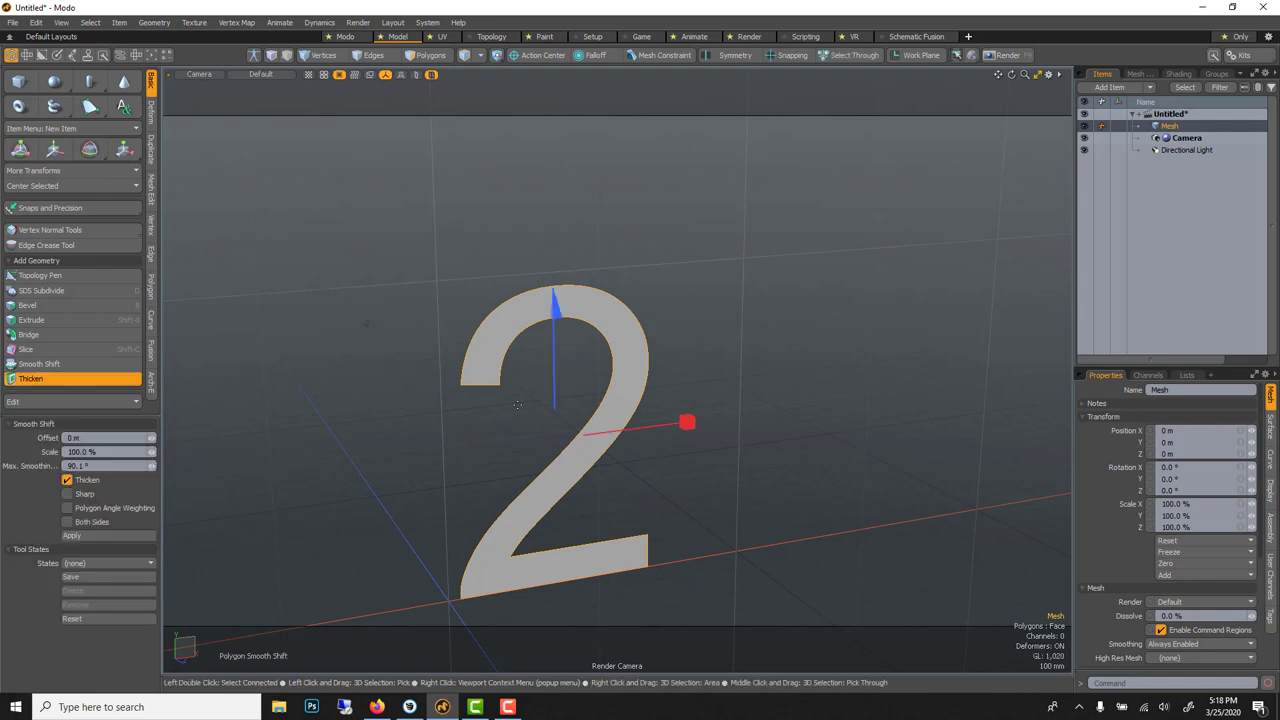
pyautogui.moveTo(557, 414); pyautogui.dragTo(557, 367)
pyautogui.press('q')
pyautogui.scroll(3, 561, 289)
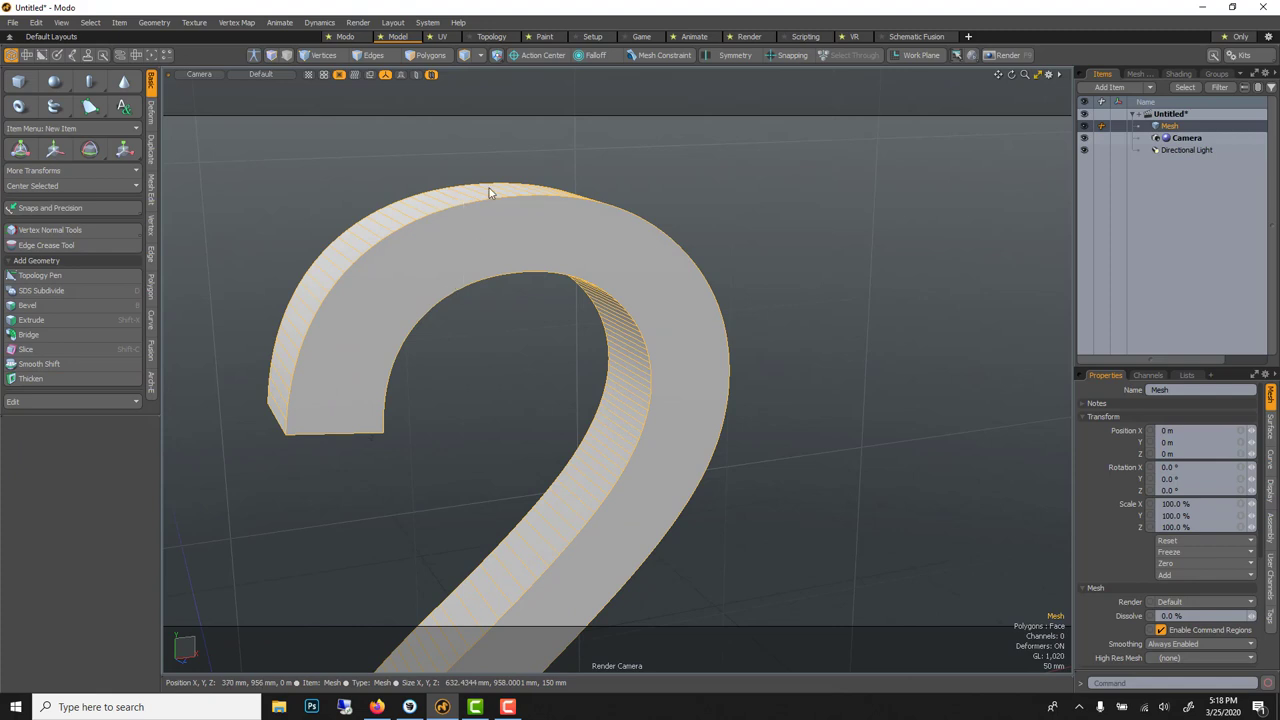
pyautogui.keyDown('alt'); pyautogui.moveTo(514, 337); pyautogui.dragTo(734, 289); pyautogui.keyUp('alt')
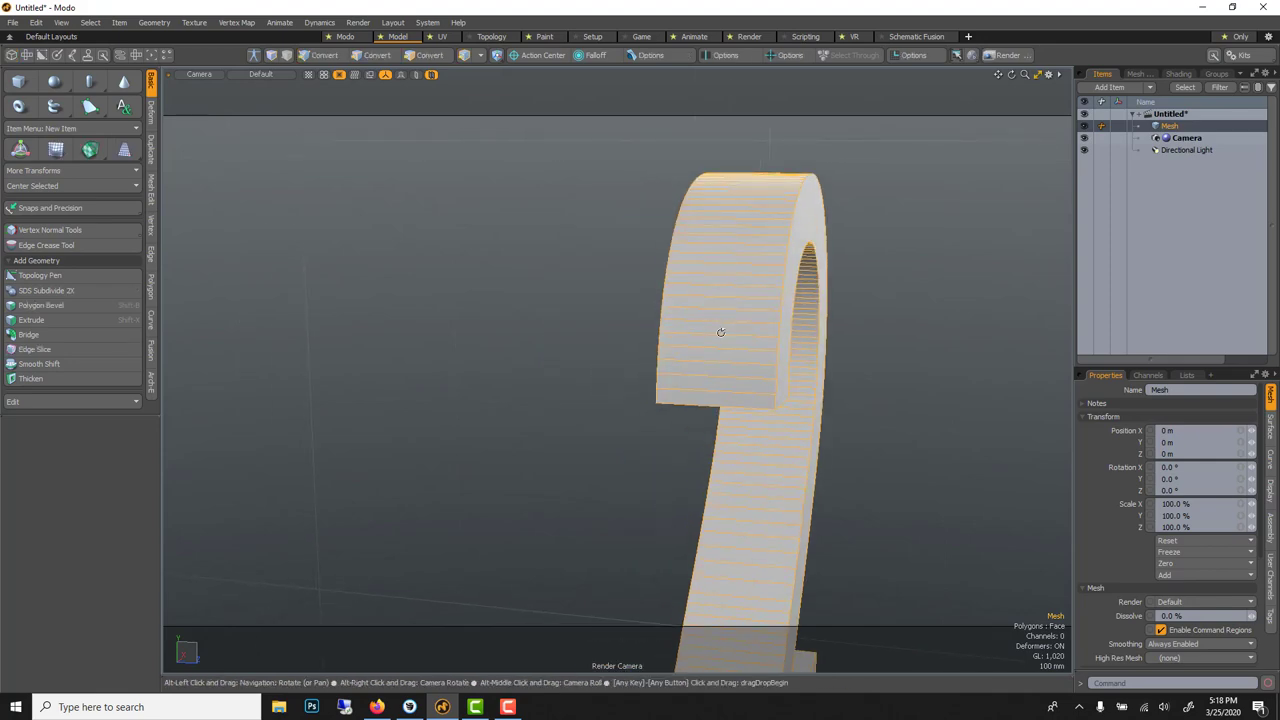
pyautogui.keyDown('alt'); pyautogui.moveTo(746, 343); pyautogui.dragTo(570, 309); pyautogui.keyUp('alt')
# Undo the thickening and freezing of the "2"
pyautogui.hotkey('ctrl', 'z')
pyautogui.hotkey('ctrl', 'z')
pyautogui.hotkey('ctrl', 'z')
pyautogui.hotkey('ctrl', 'z')
pyautogui.hotkey('ctrl', 'z')
pyautogui.hotkey('ctrl', 'z')
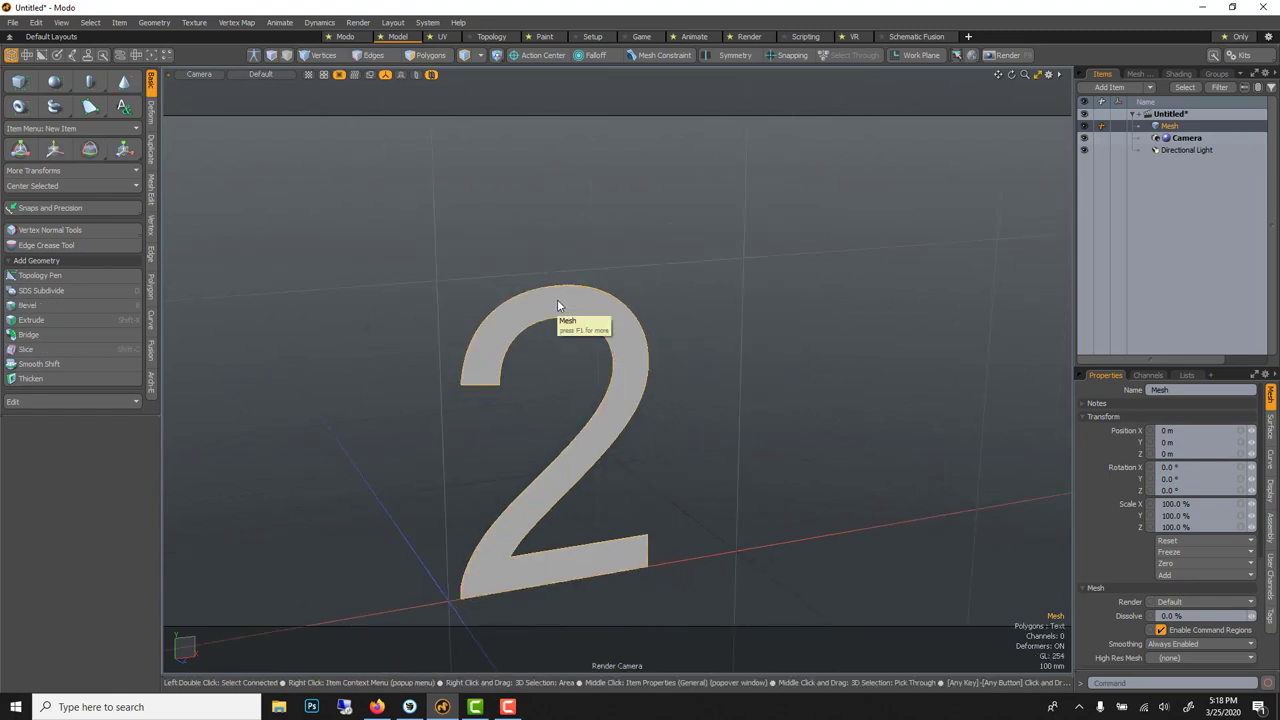
# Select the mesh containing the "2", view it from the front, and delete it
pyautogui.click(506, 260)
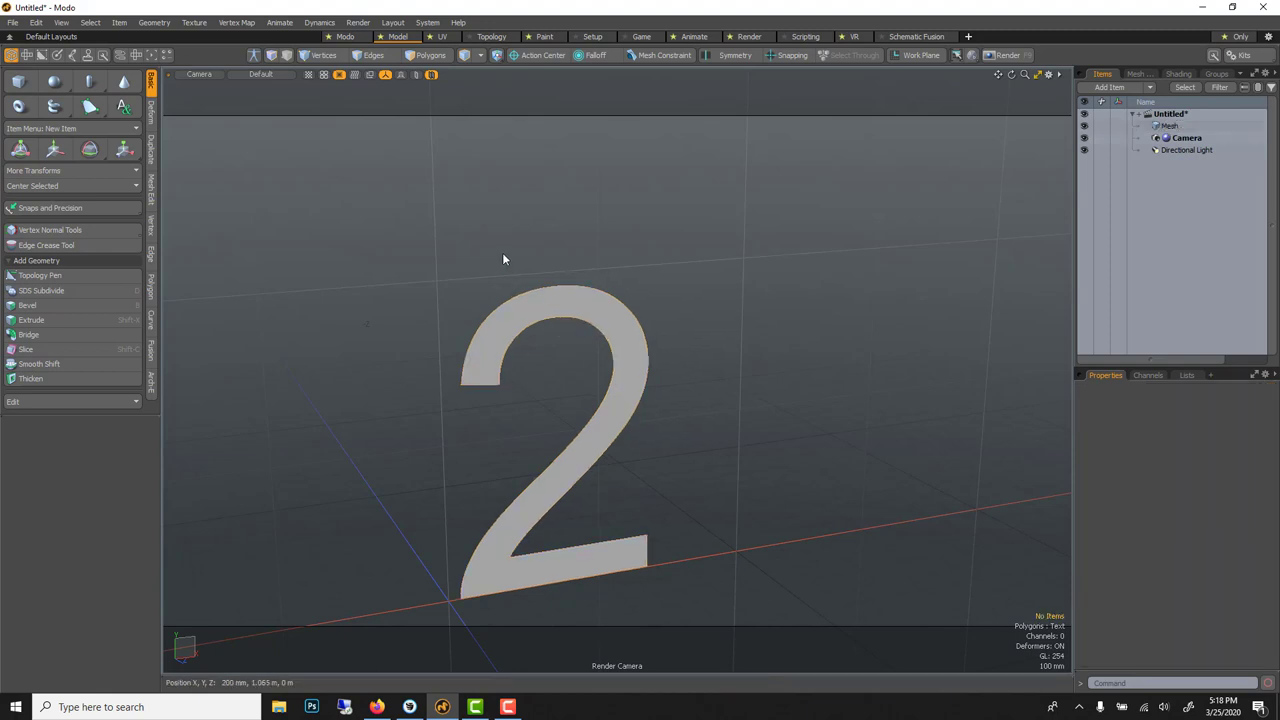
pyautogui.click(521, 322)
pyautogui.keyDown('alt'); pyautogui.moveTo(601, 408); pyautogui.dragTo(570, 402); pyautogui.keyUp('alt')
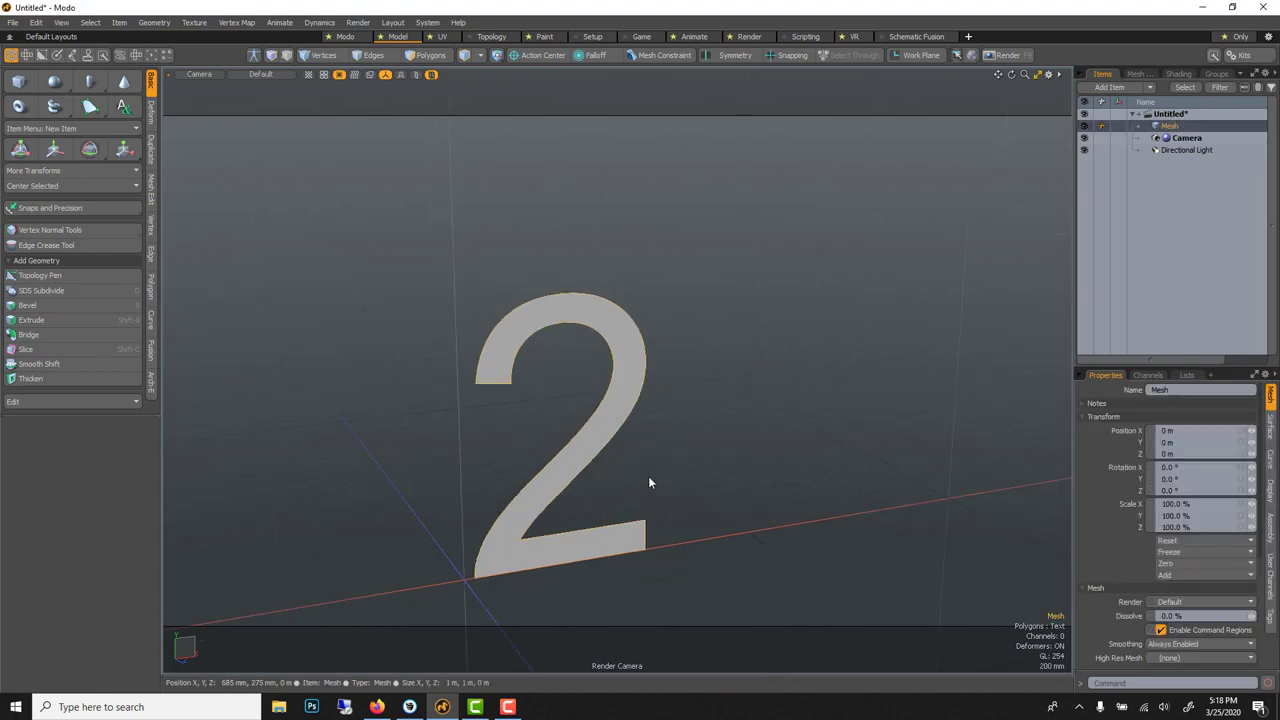
pyautogui.keyDown('alt'); pyautogui.moveTo(648, 482); pyautogui.dragTo(635, 437); pyautogui.keyUp('alt')
pyautogui.scroll(3, 629, 411)
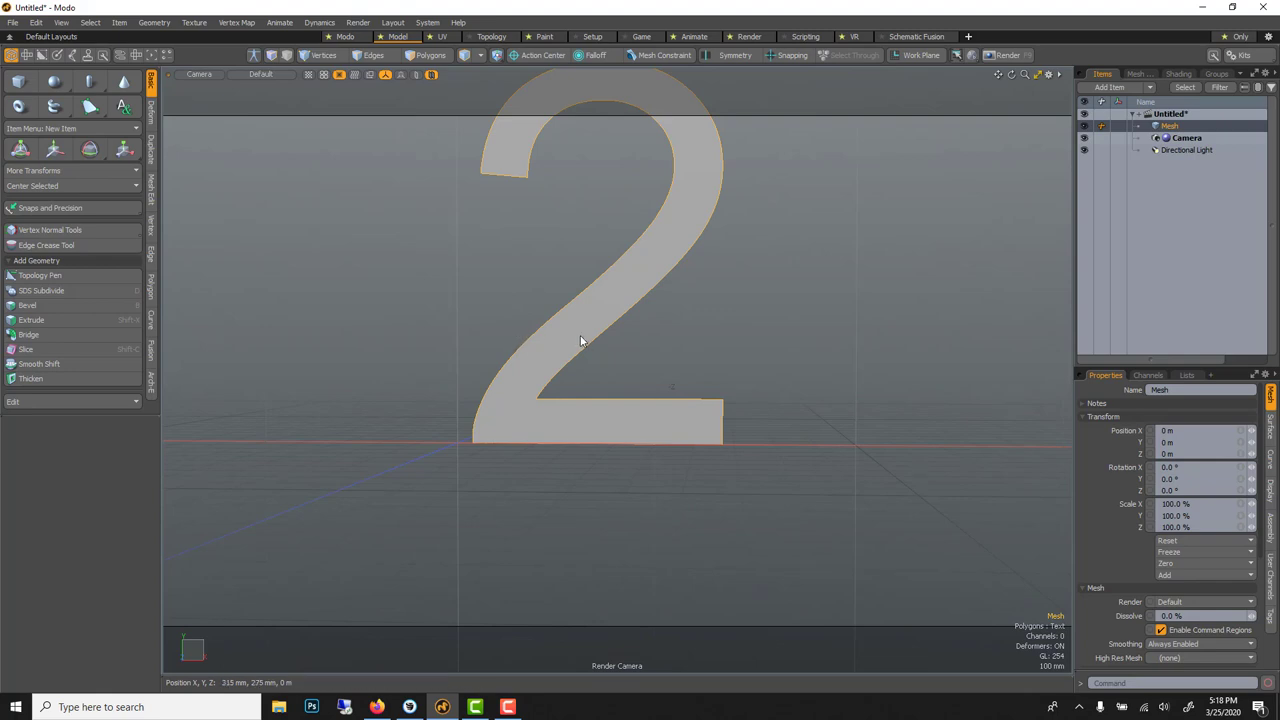
pyautogui.keyDown('alt'); pyautogui.keyDown('shift'); pyautogui.moveTo(582, 337); pyautogui.dragTo(574, 378); pyautogui.keyUp('shift'); pyautogui.keyUp('alt')
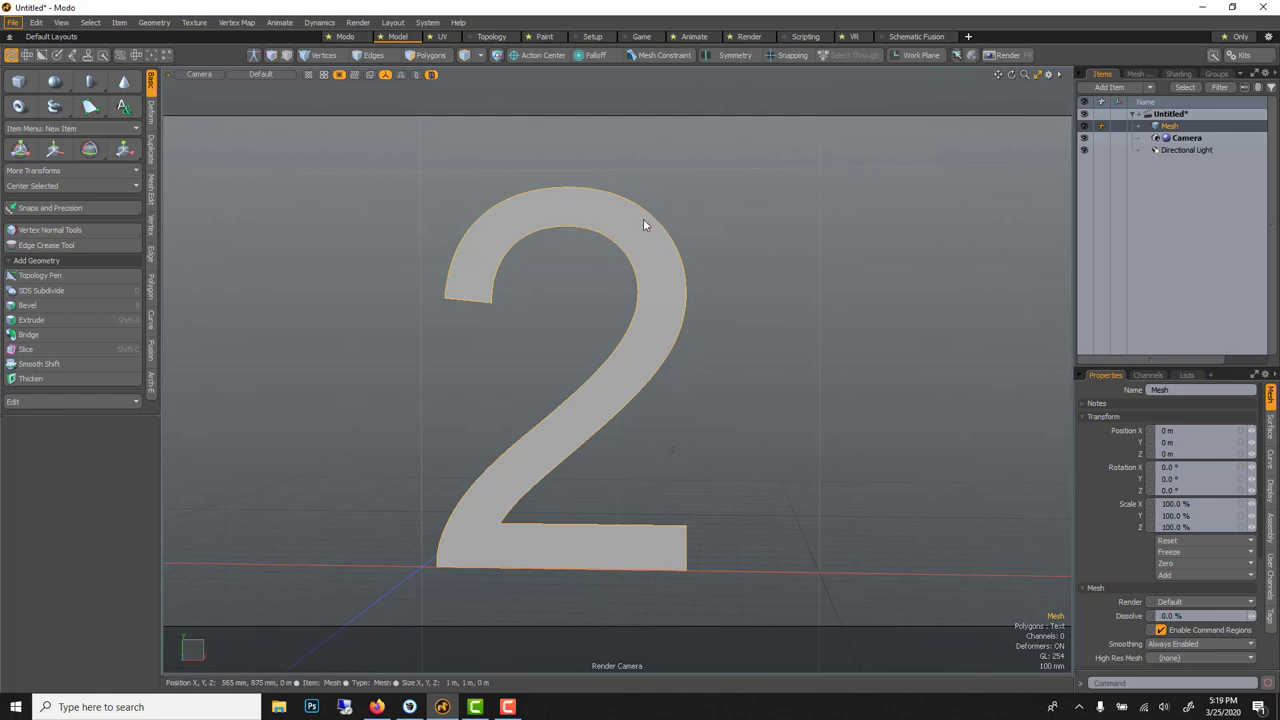
pyautogui.press('Delete')
# Reopen the Tastysushi image from the desktop for another look, close it, and return to Modo
pyautogui.click(1203, 7)
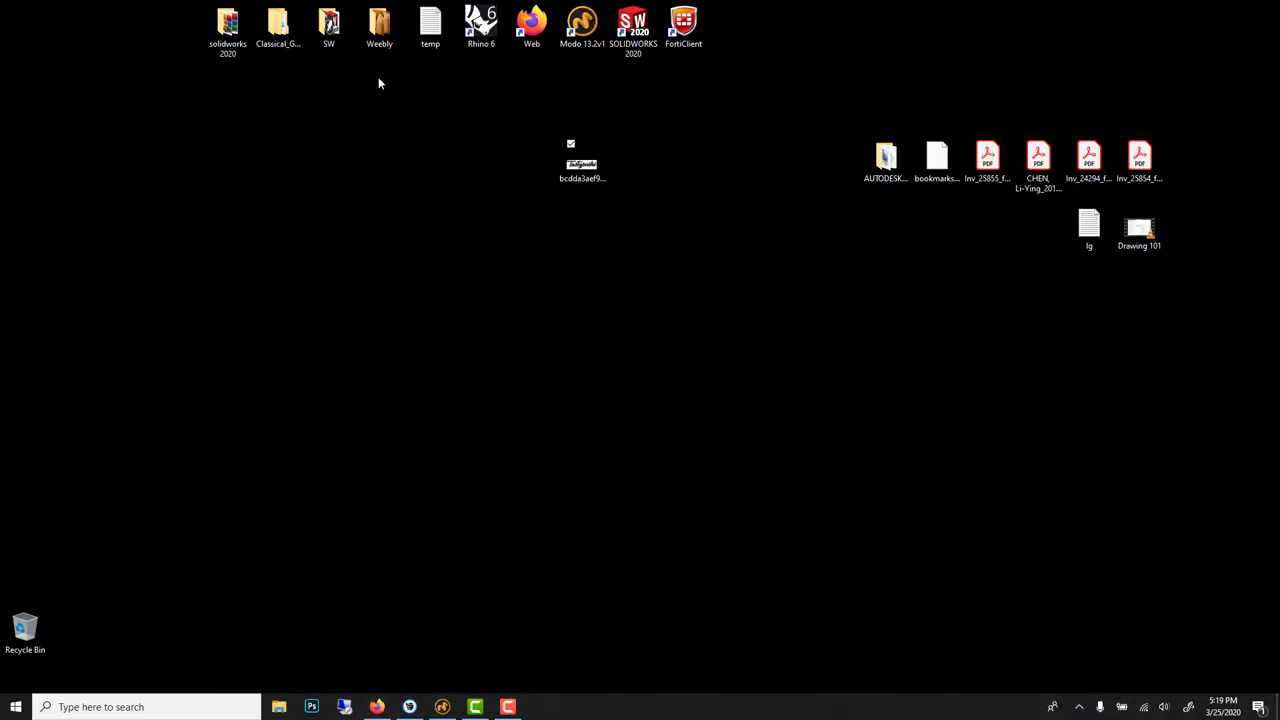
pyautogui.doubleClick(581, 160)
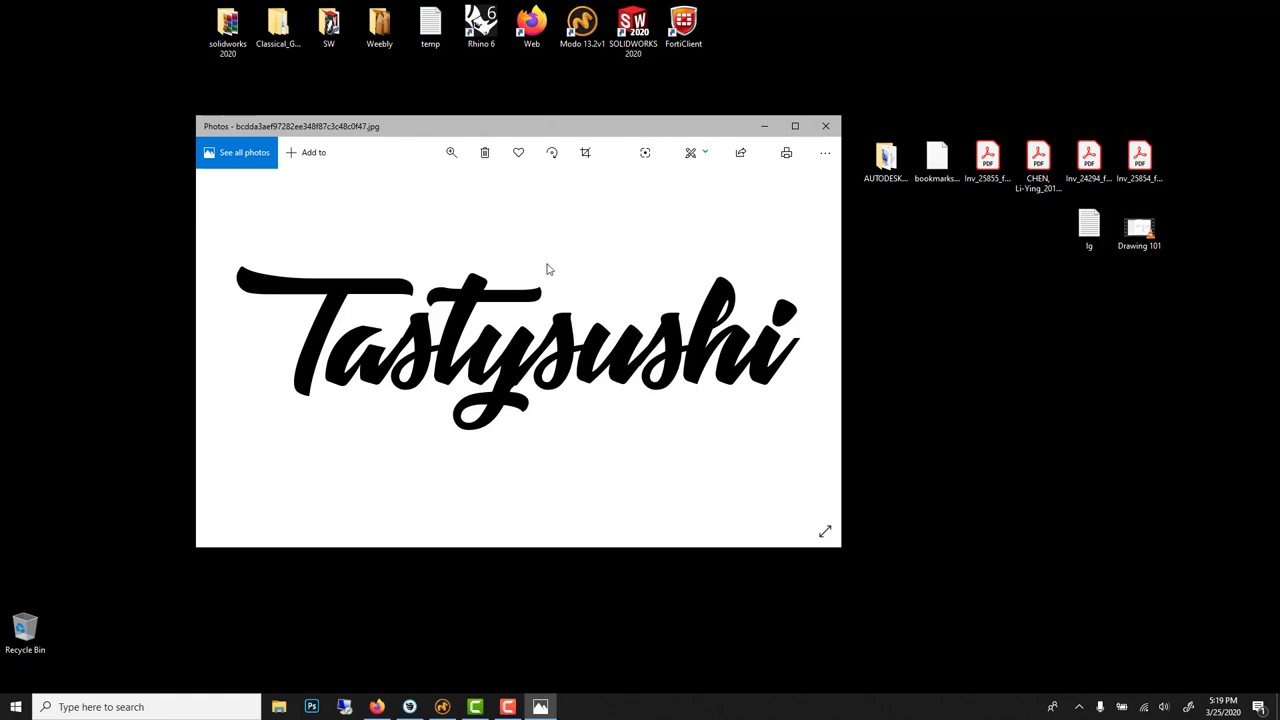
pyautogui.click(825, 125)
pyautogui.click(443, 707)
# Split the viewport into four views and maximize the Front view
pyautogui.click(1037, 76)
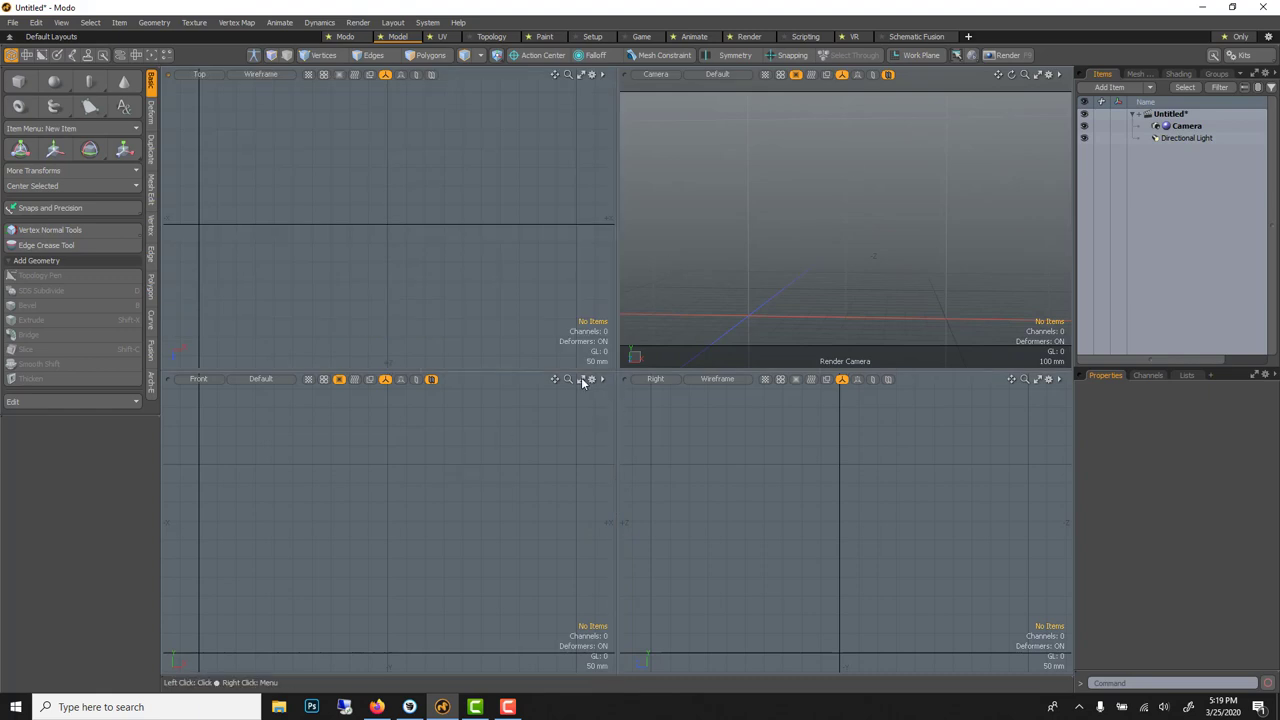
pyautogui.click(586, 380)
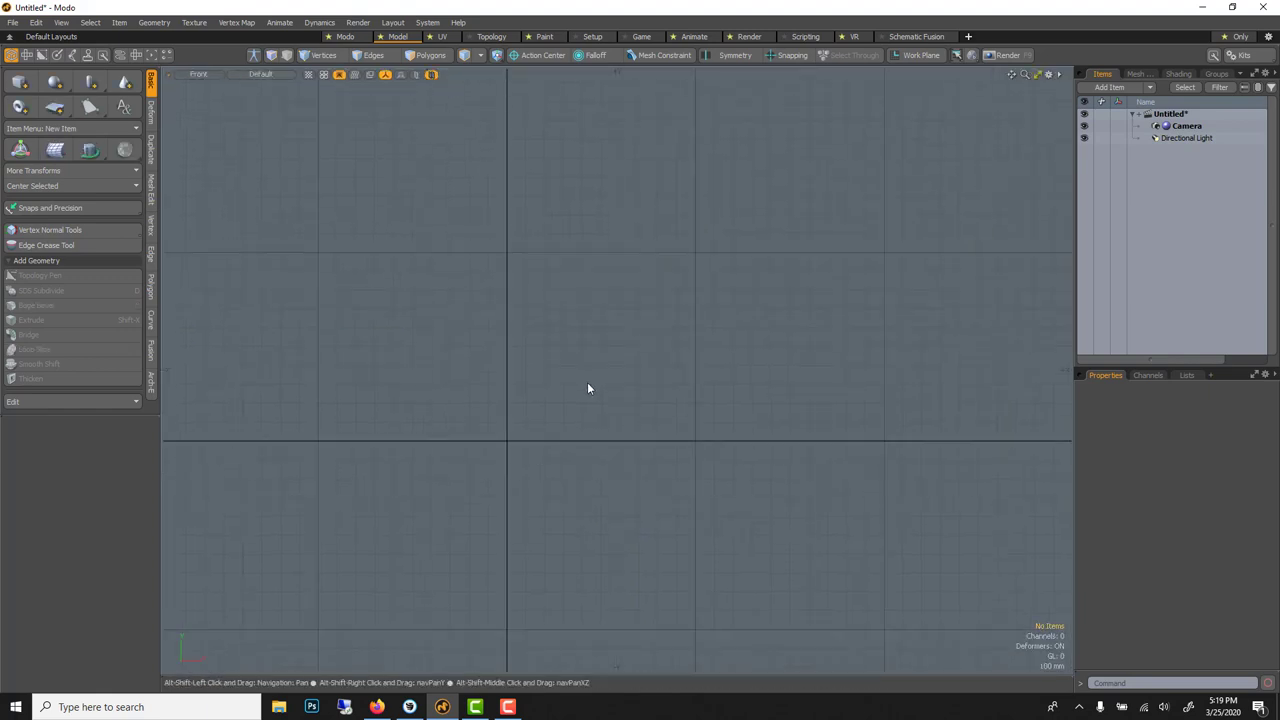
pyautogui.keyDown('alt'); pyautogui.moveTo(587, 388); pyautogui.dragTo(556, 420); pyautogui.keyUp('alt')
# Add a backdrop item, load the Tastysushi image from the Desktop into it, and fit it in the view
pyautogui.click(1150, 90)
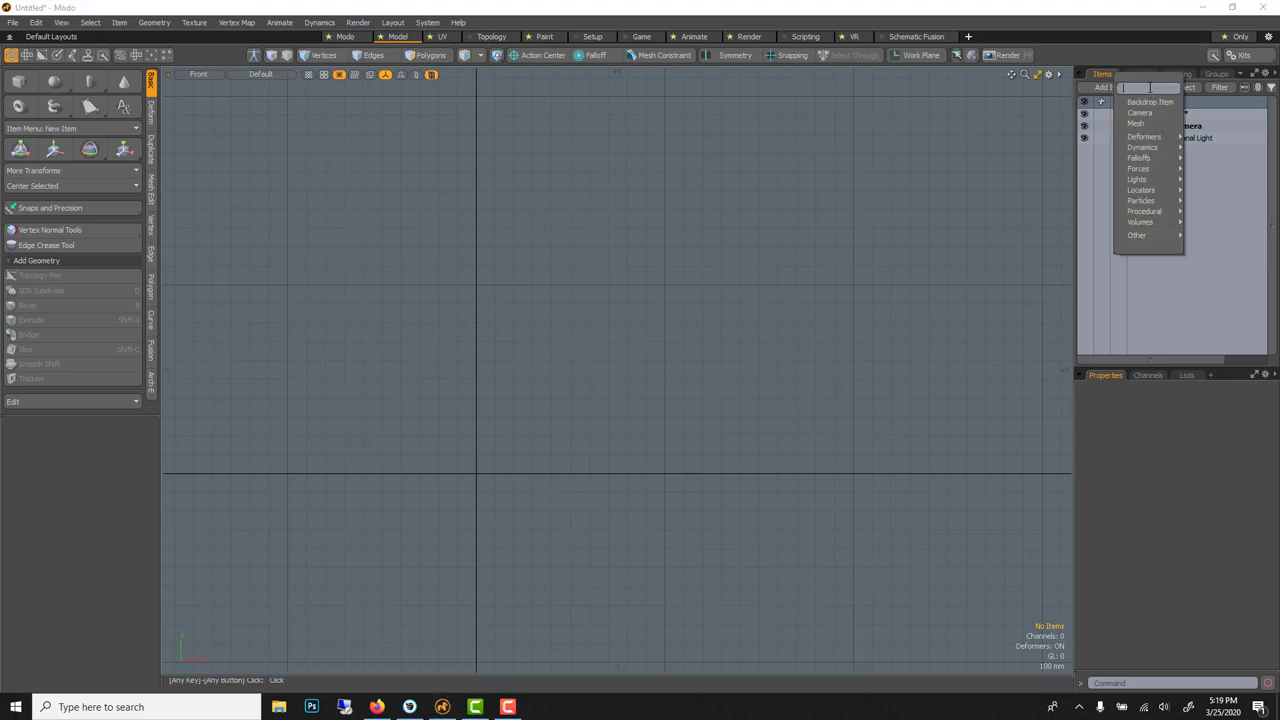
pyautogui.click(1150, 104)
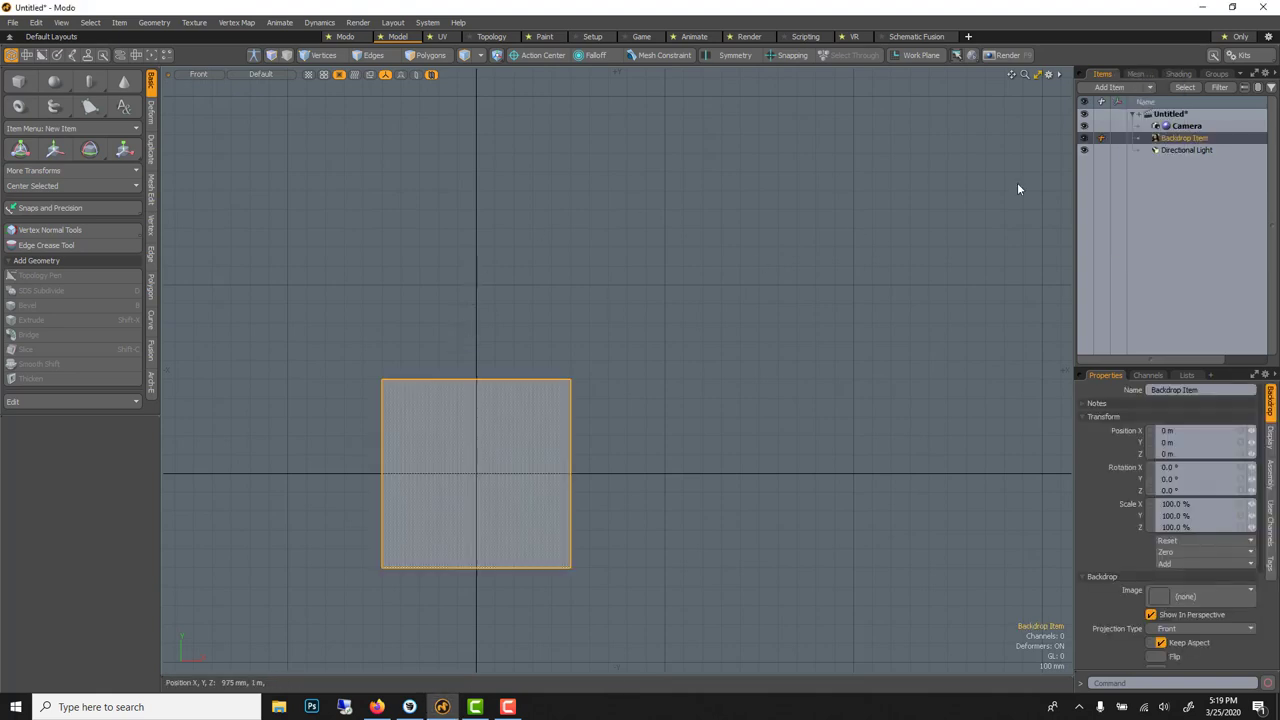
pyautogui.click(1190, 596)
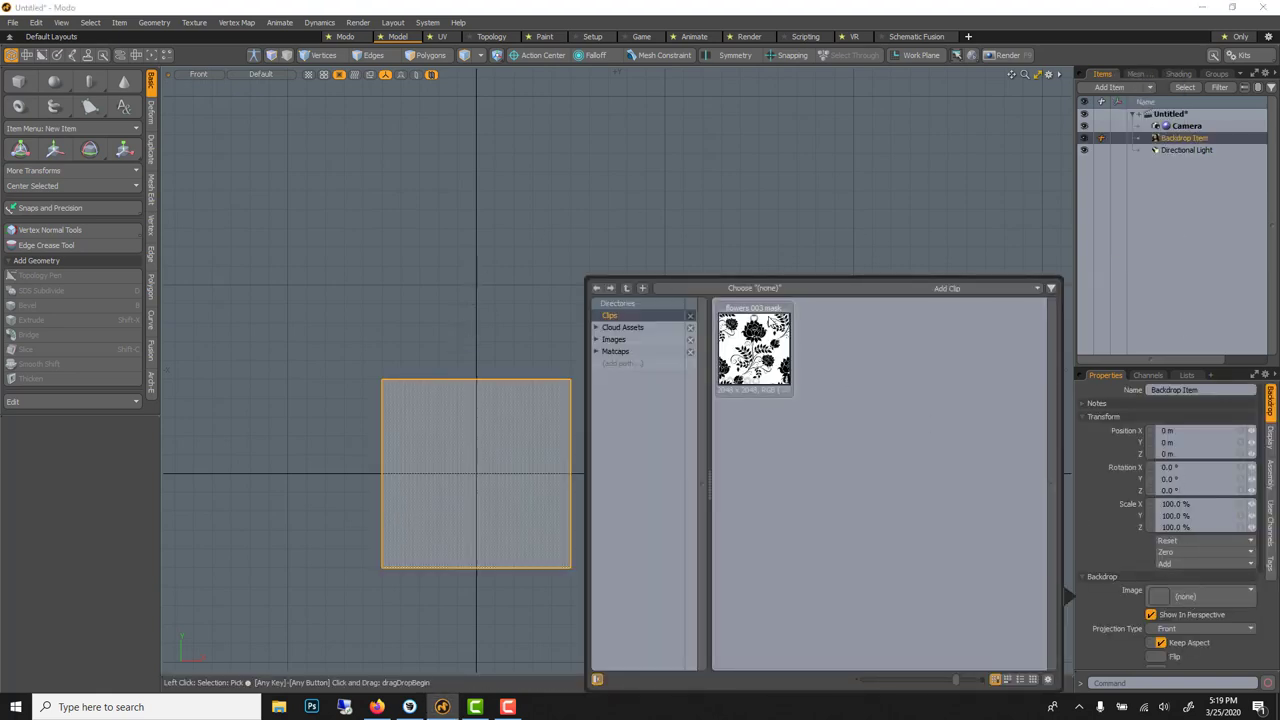
pyautogui.click(864, 290)
pyautogui.click(862, 304)
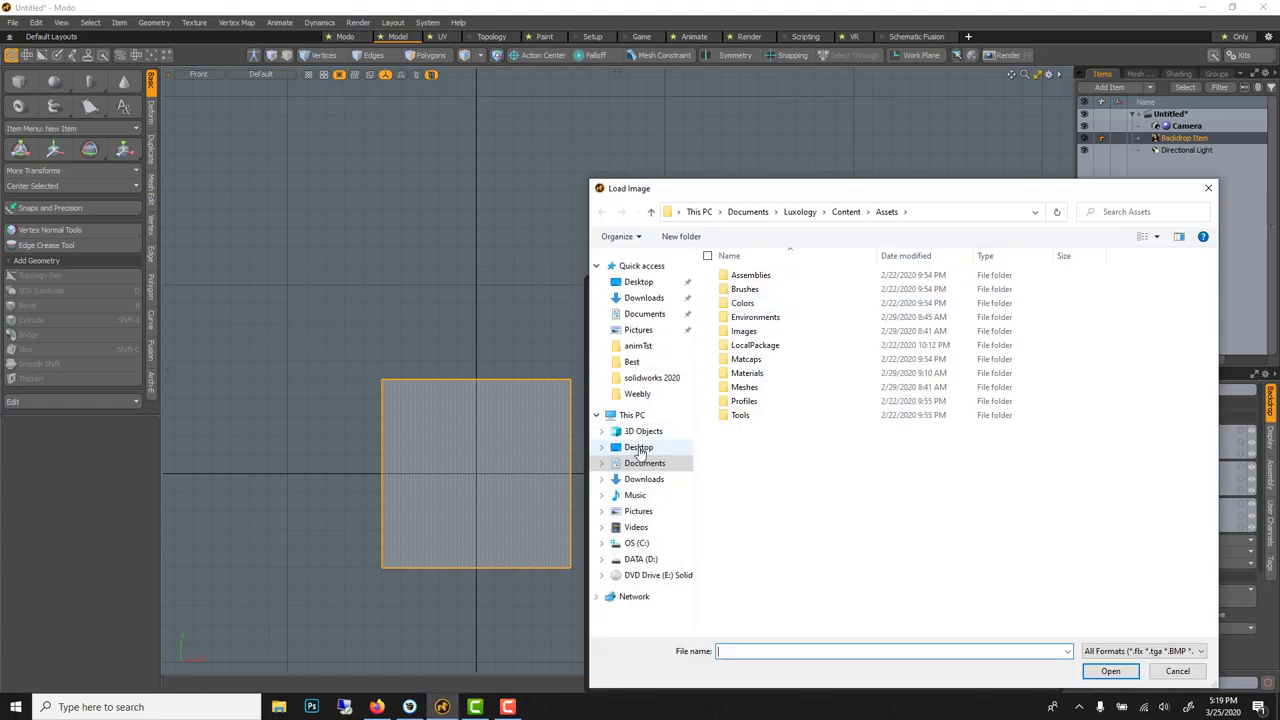
pyautogui.click(640, 451)
pyautogui.click(1106, 300)
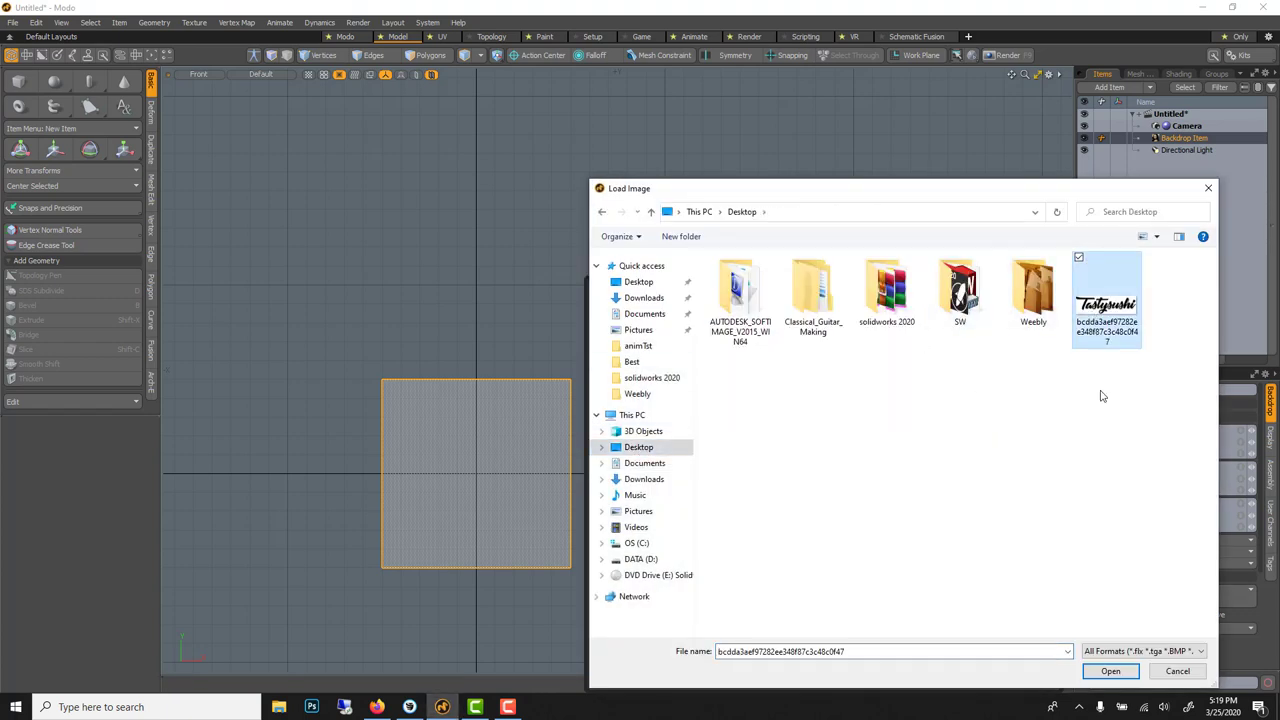
pyautogui.click(1095, 675)
pyautogui.press('a')
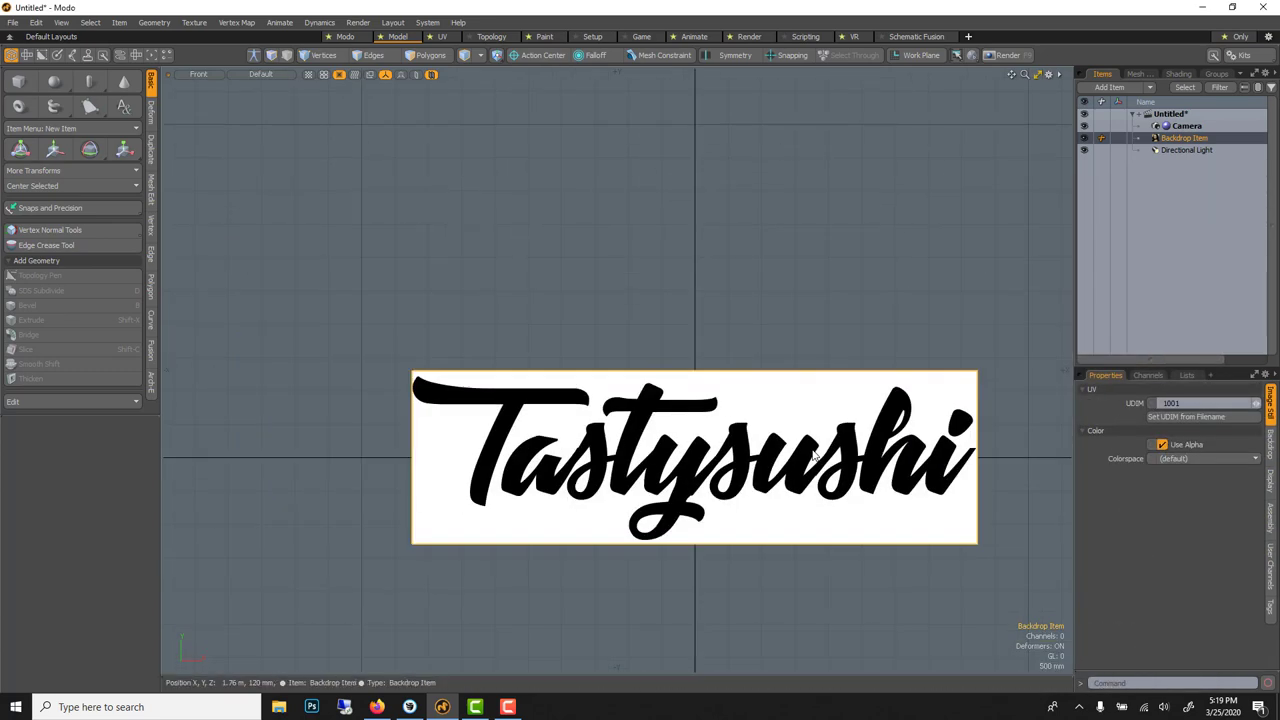
# Add a new mesh item to the scene for tracing the letter T
pyautogui.scroll(5, 445, 372)
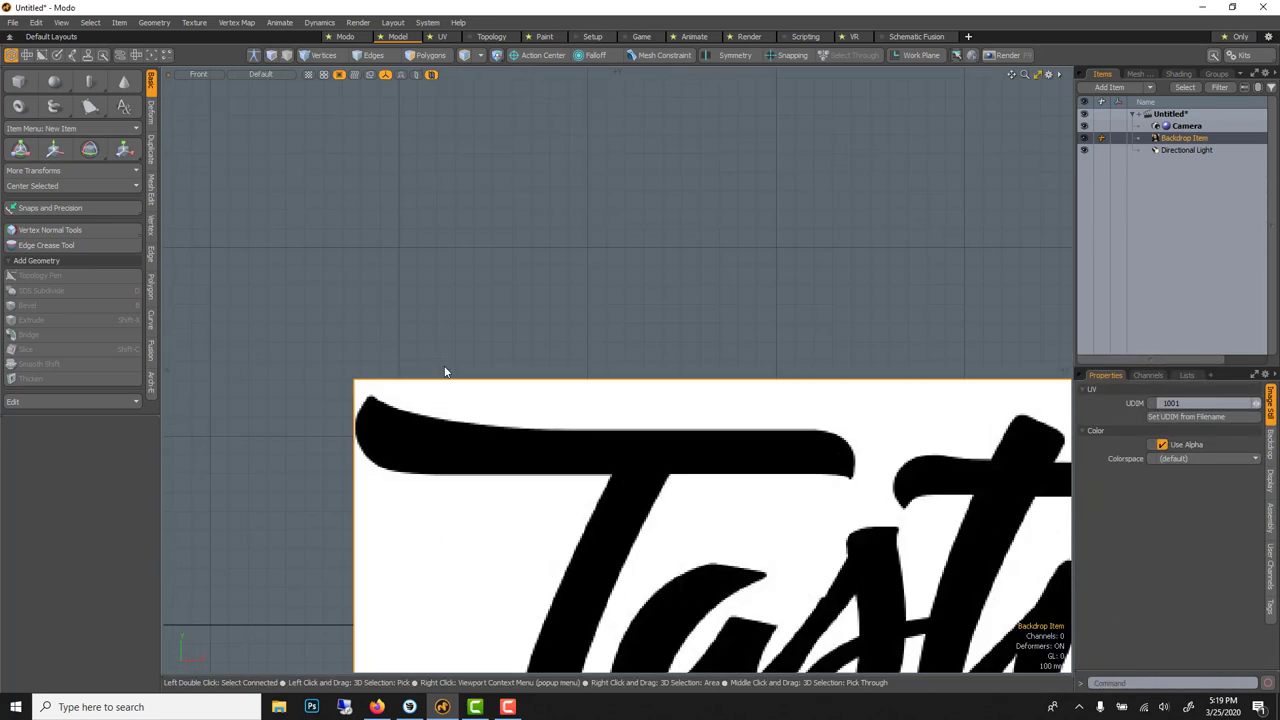
pyautogui.keyDown('alt'); pyautogui.keyDown('shift'); pyautogui.moveTo(445, 372); pyautogui.dragTo(533, 317); pyautogui.keyUp('shift'); pyautogui.keyUp('alt')
pyautogui.scroll(3, 549, 391)
pyautogui.scroll(-3, 549, 391)
pyautogui.keyDown('alt'); pyautogui.keyDown('shift'); pyautogui.moveTo(549, 390); pyautogui.dragTo(569, 289); pyautogui.keyUp('shift'); pyautogui.keyUp('alt')
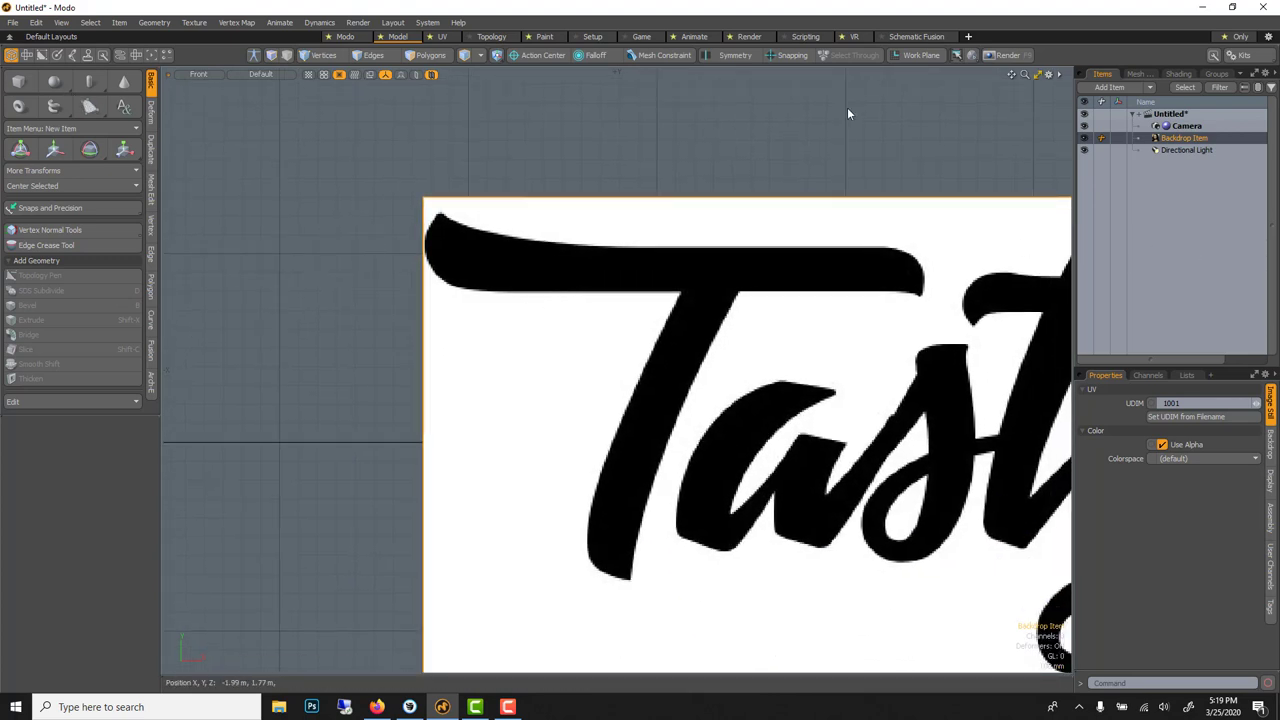
pyautogui.press('n')
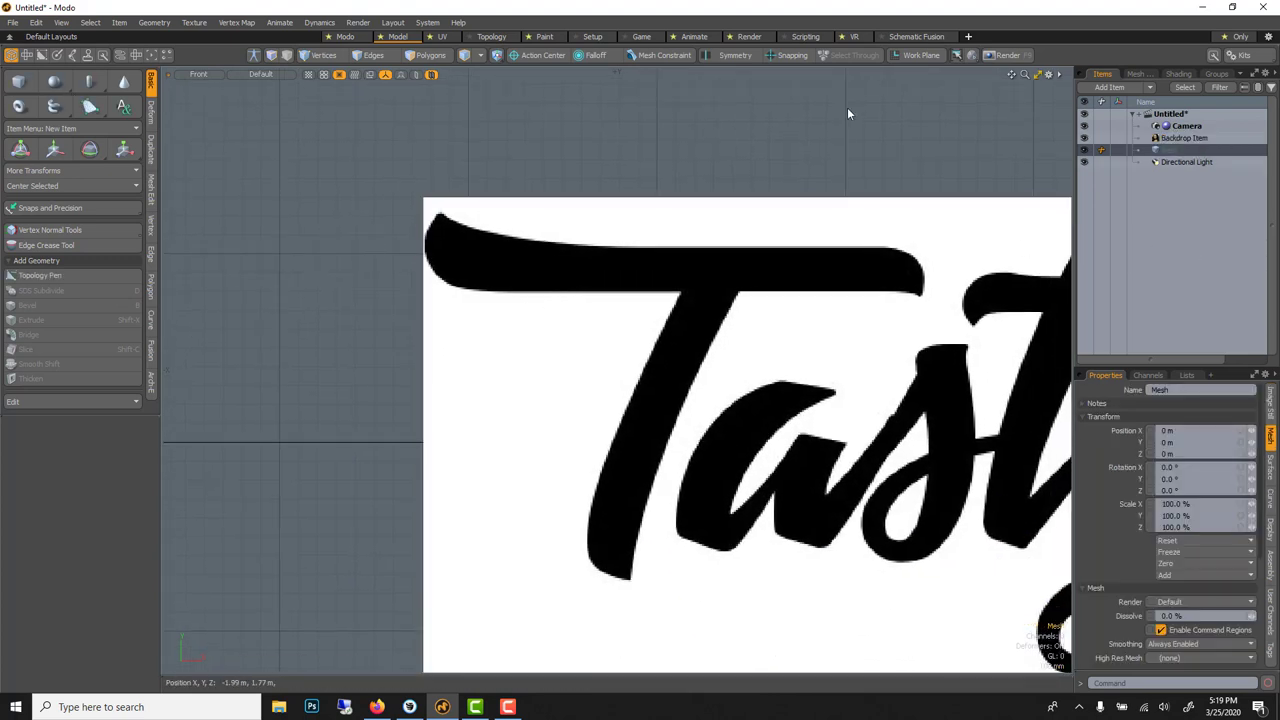
# Try outlining part of the T's crossbar with a four-point Pen polygon
pyautogui.click(90, 106)
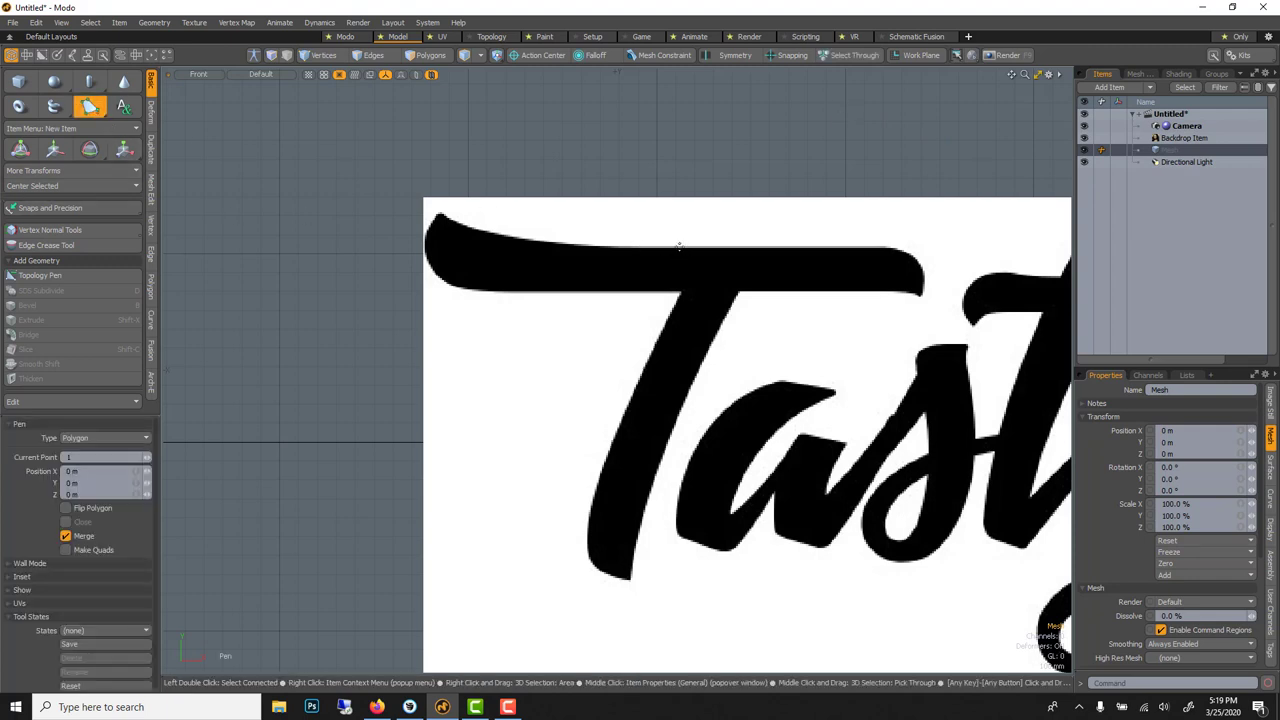
pyautogui.click(686, 246)
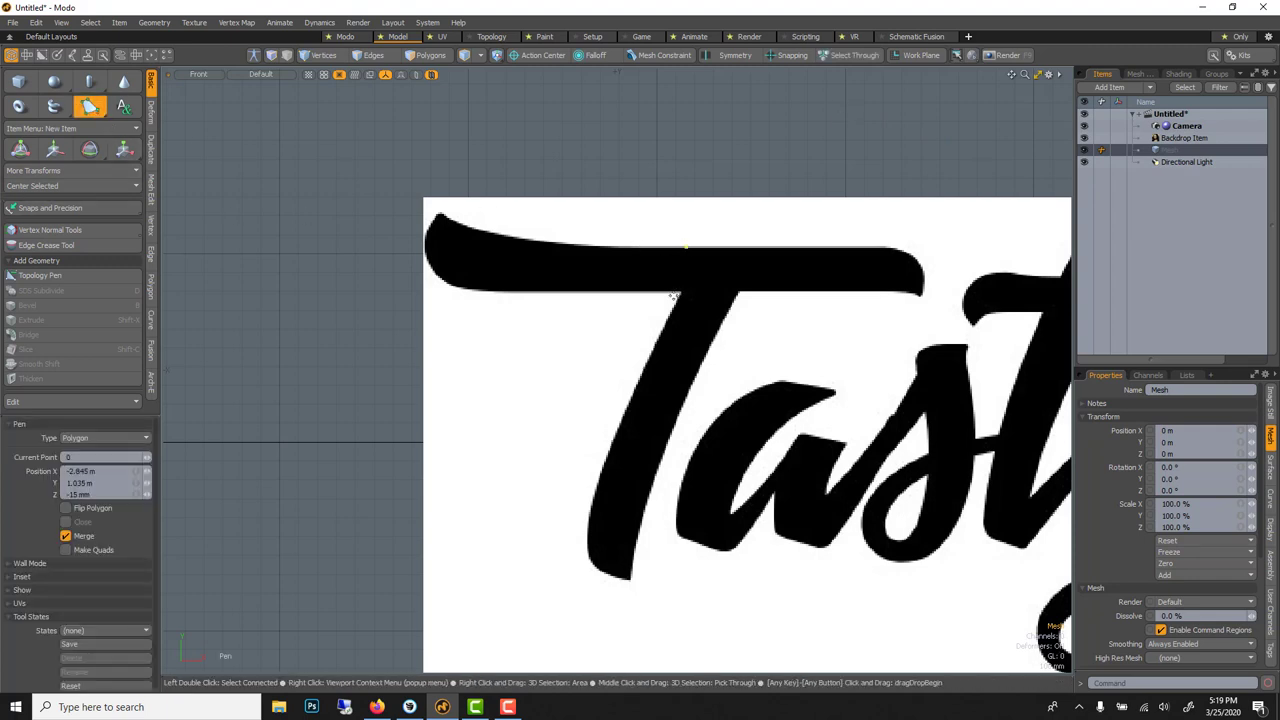
pyautogui.click(674, 297)
pyautogui.click(640, 295)
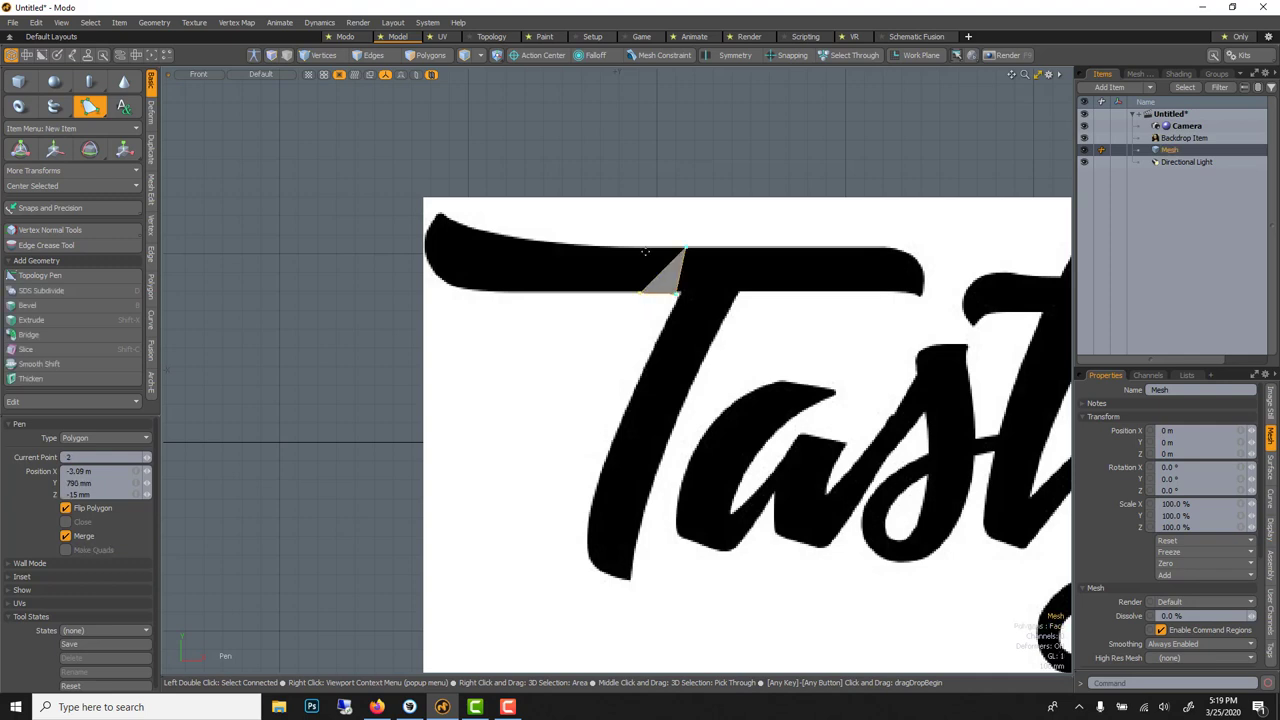
pyautogui.click(648, 248)
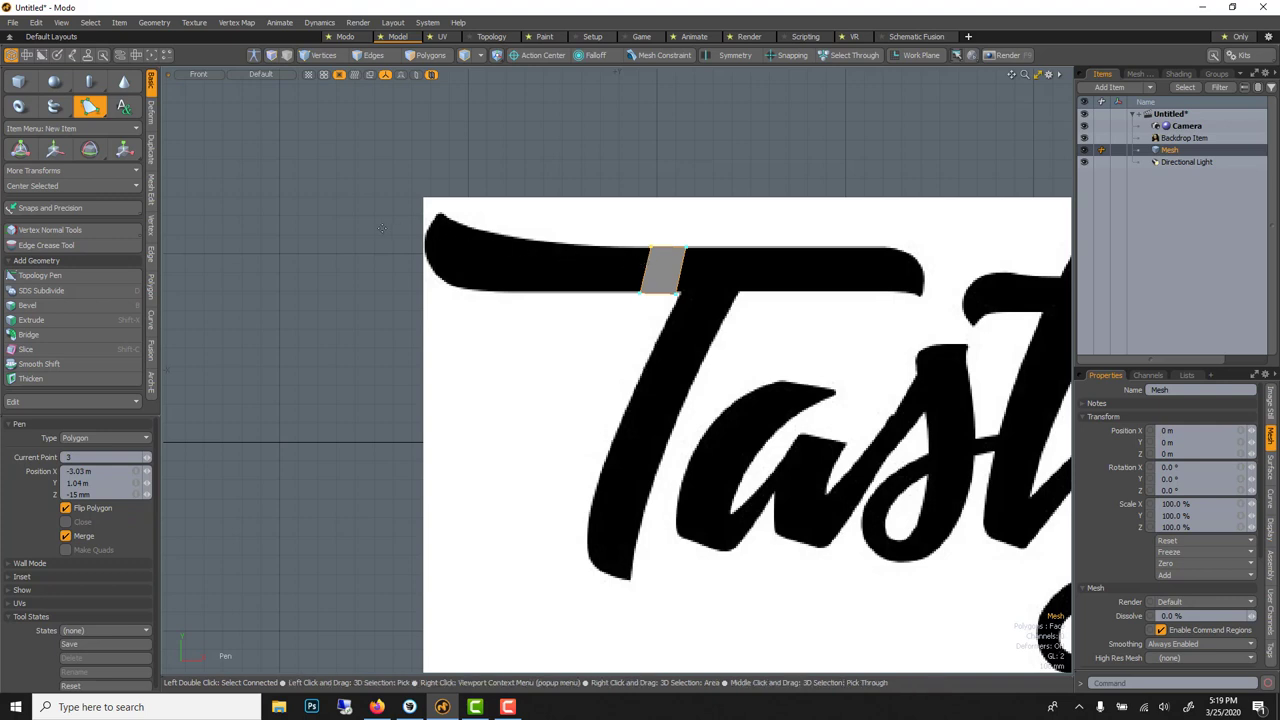
pyautogui.press('q')
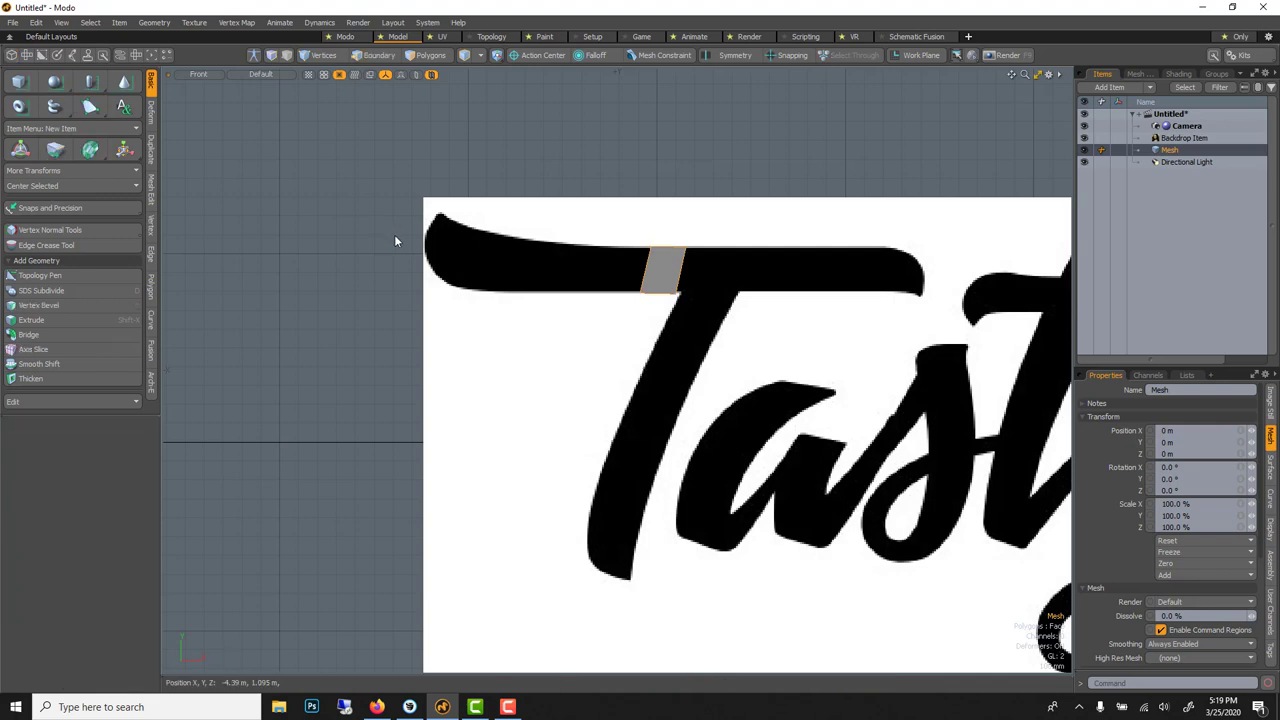
# Select the four-sided test polygon on the T's crossbar and delete it
pyautogui.click(663, 268)
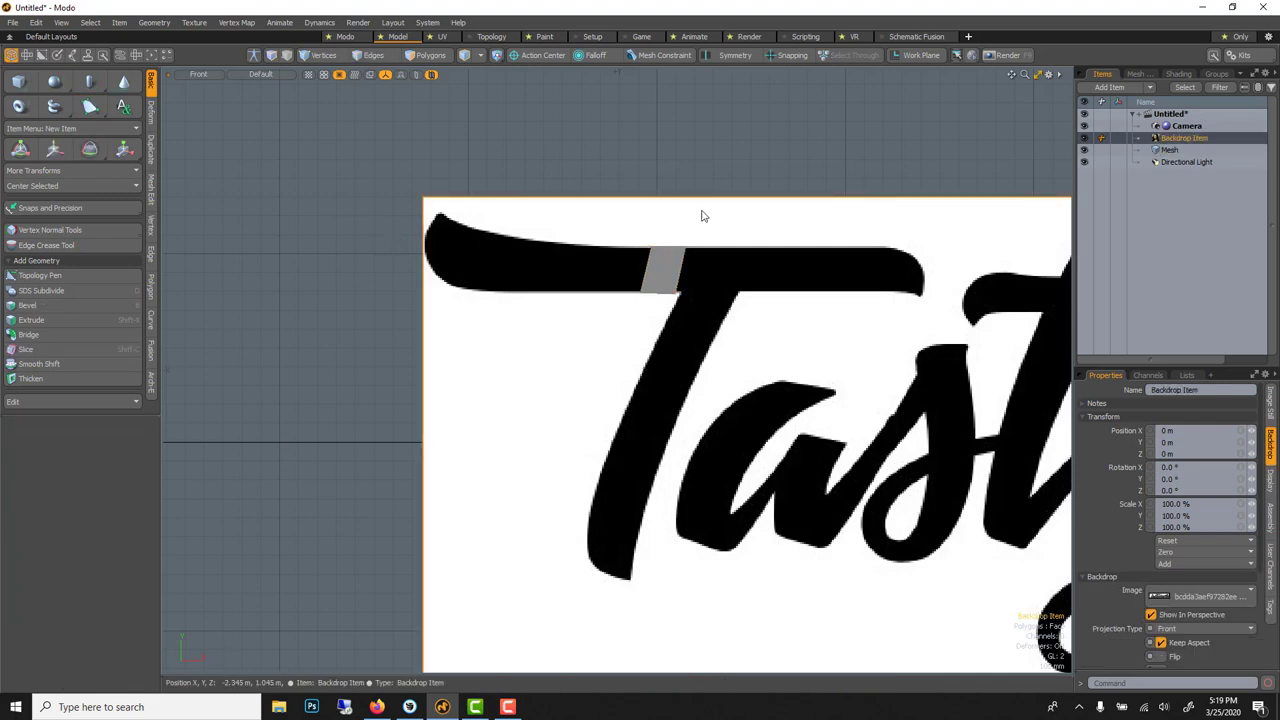
pyautogui.click(428, 55)
pyautogui.click(657, 266)
pyautogui.press('Delete')
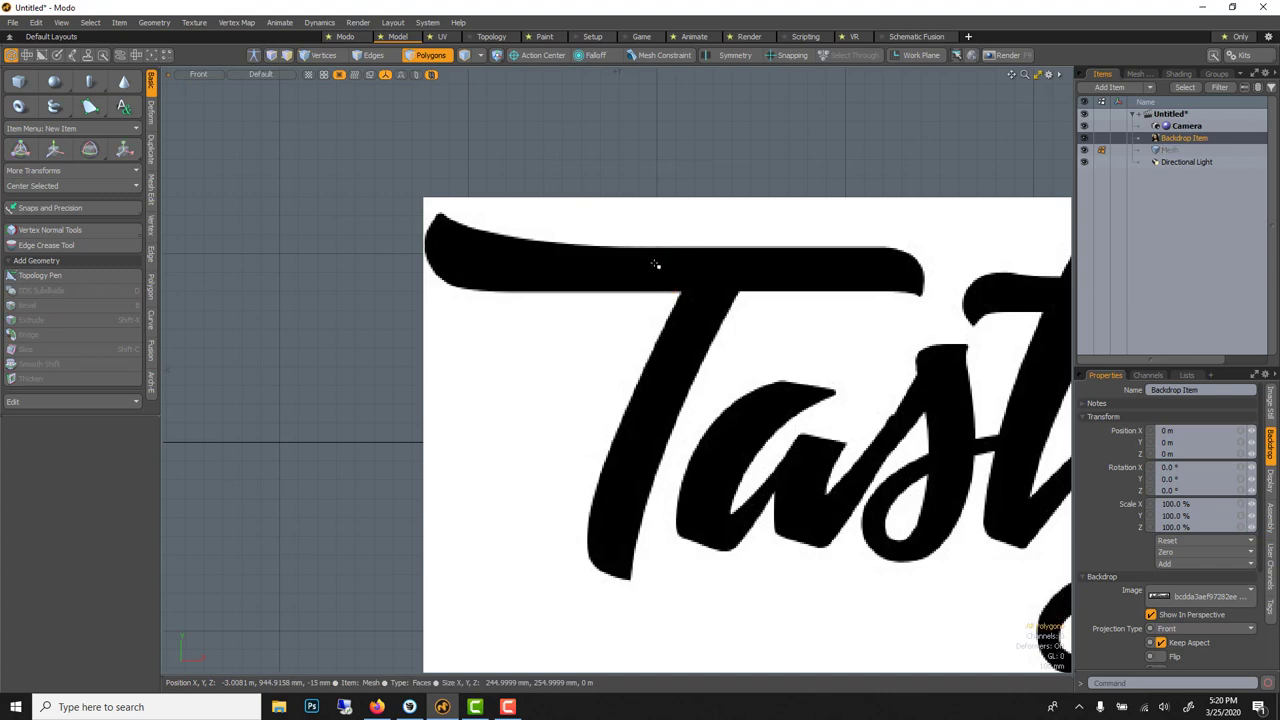
# Reactivate the Pen tool on the empty mesh with Wall Mode set to Both Sides and an offset of 50 mm
pyautogui.click(1160, 149)
pyautogui.click(418, 56)
pyautogui.click(89, 106)
pyautogui.click(23, 563)
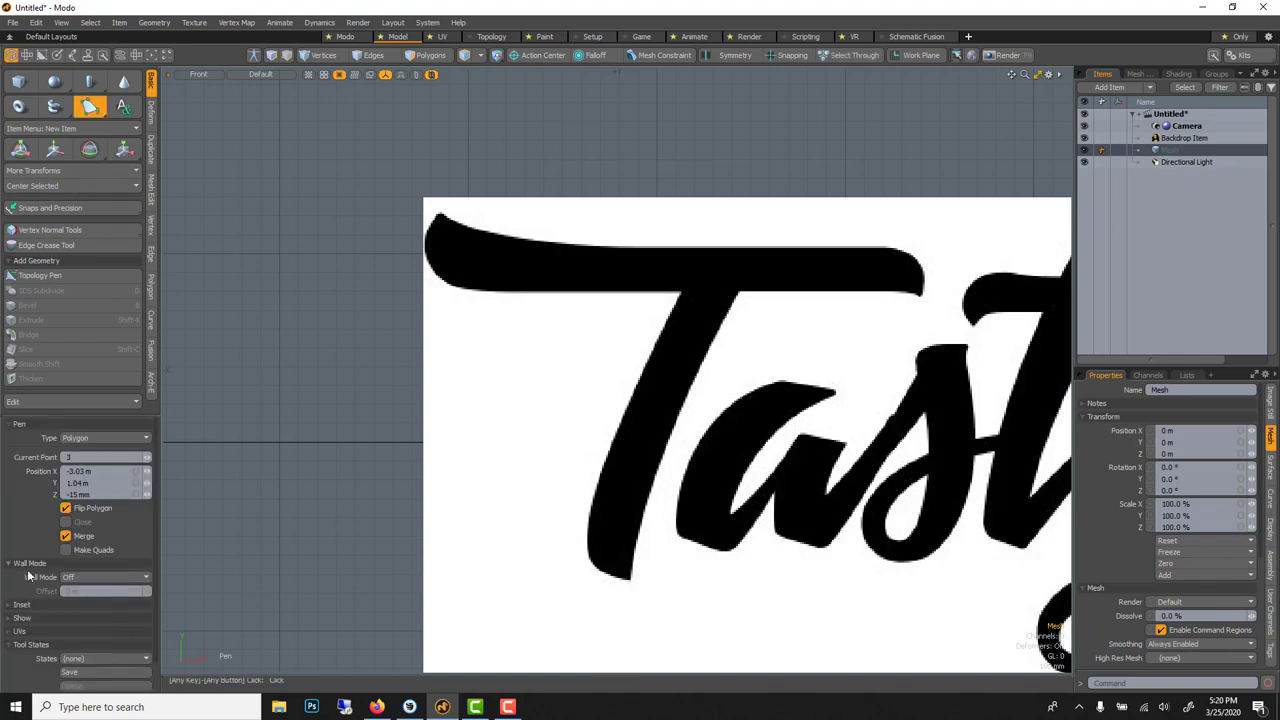
pyautogui.click(64, 578)
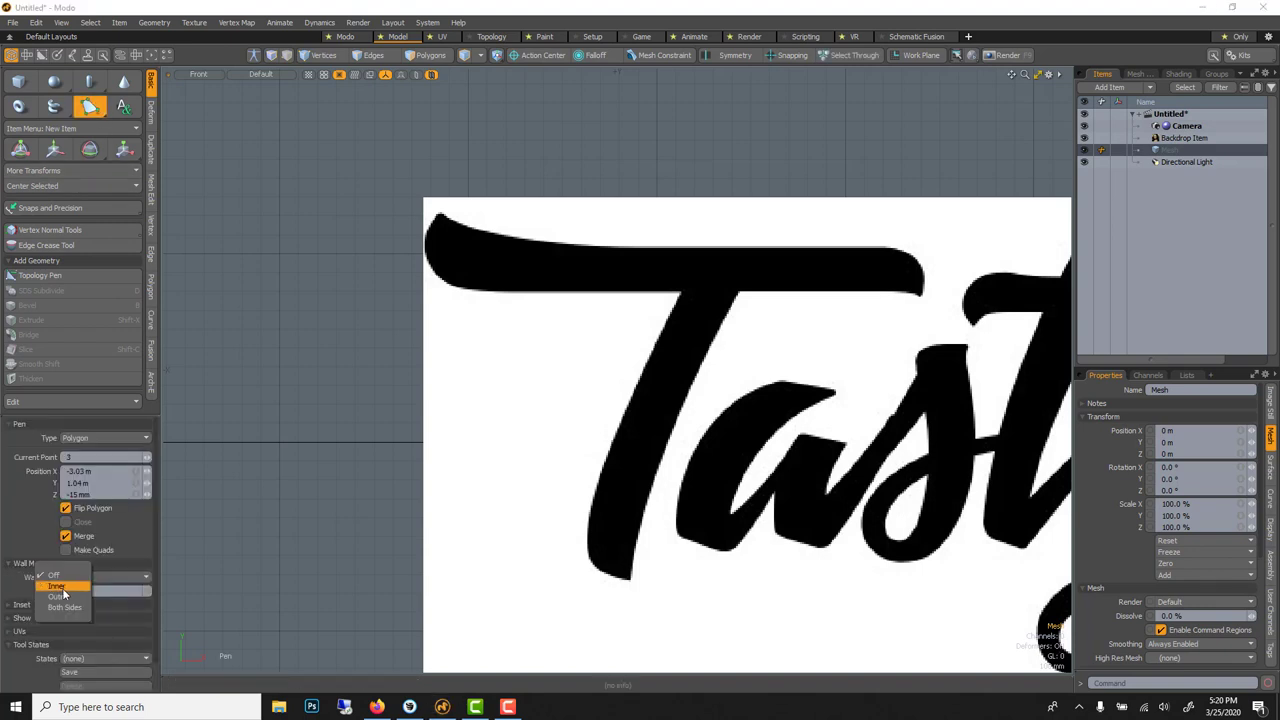
pyautogui.click(64, 608)
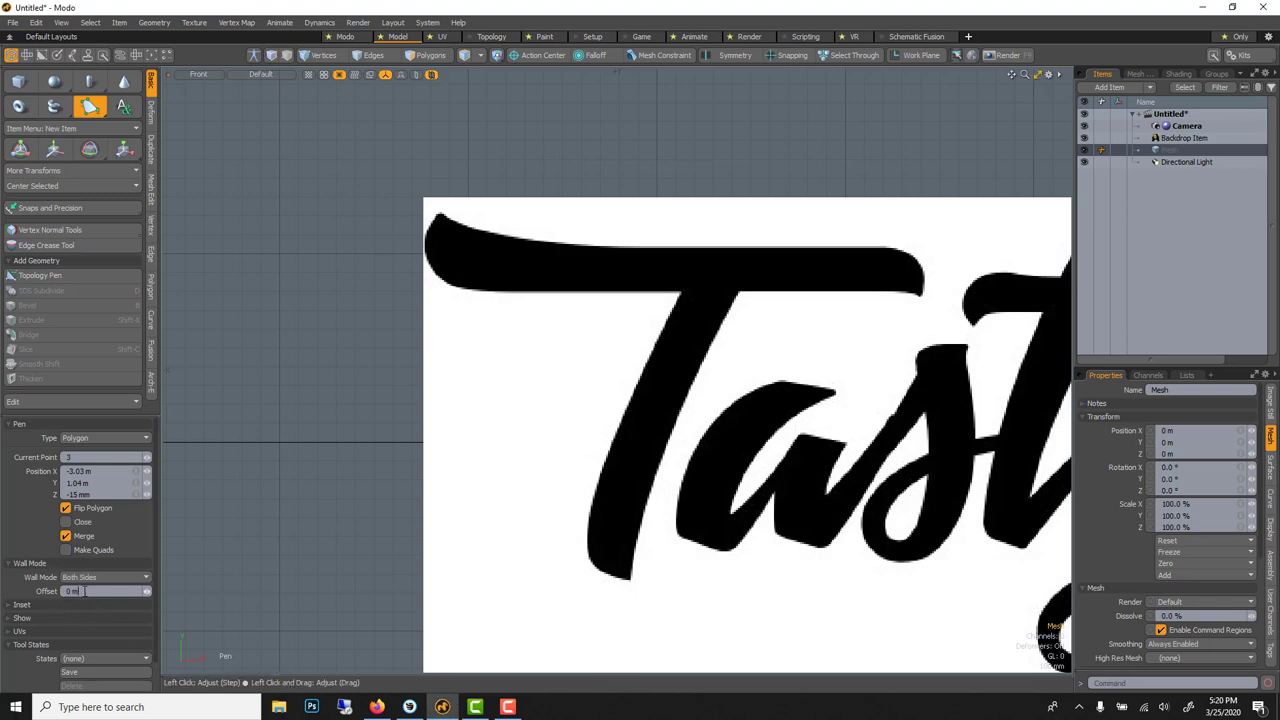
pyautogui.click(80, 591)
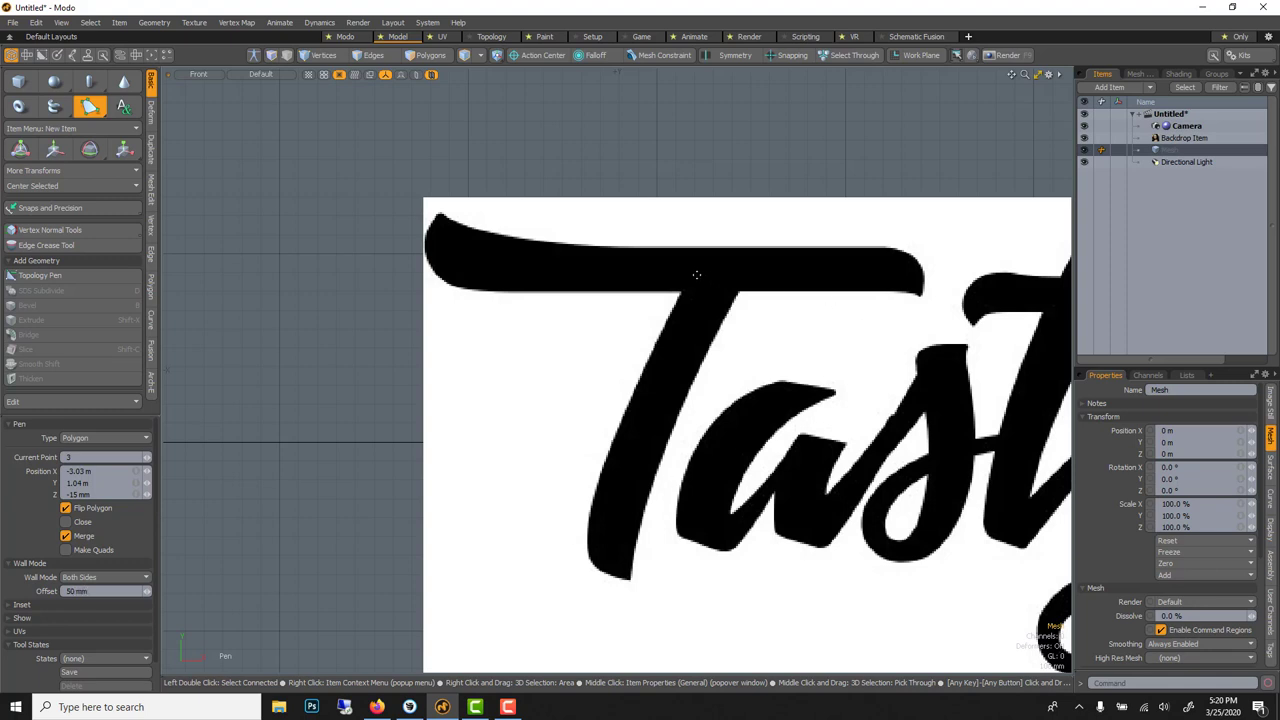
# Draw a first wall segment on the T's crossbar just left of the stem and set its offset to 100 mm
pyautogui.click(634, 269)
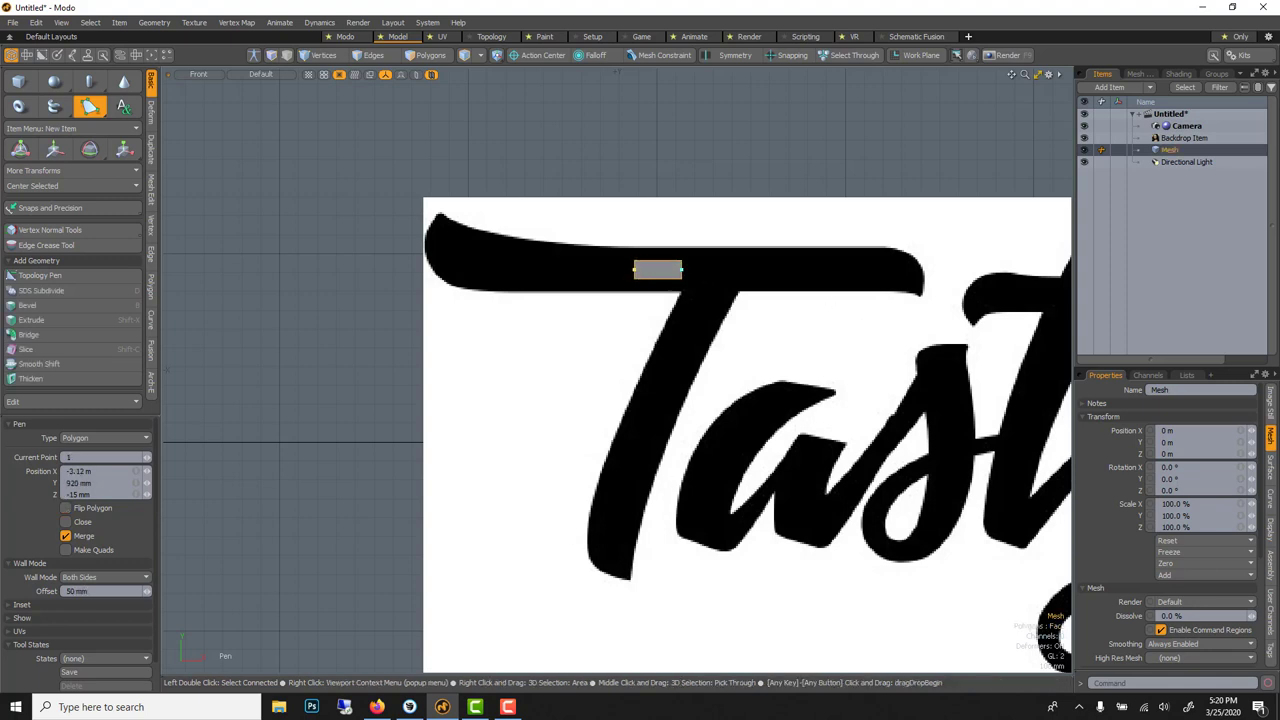
pyautogui.click(89, 591)
pyautogui.write('100 m')
pyautogui.press('Return')
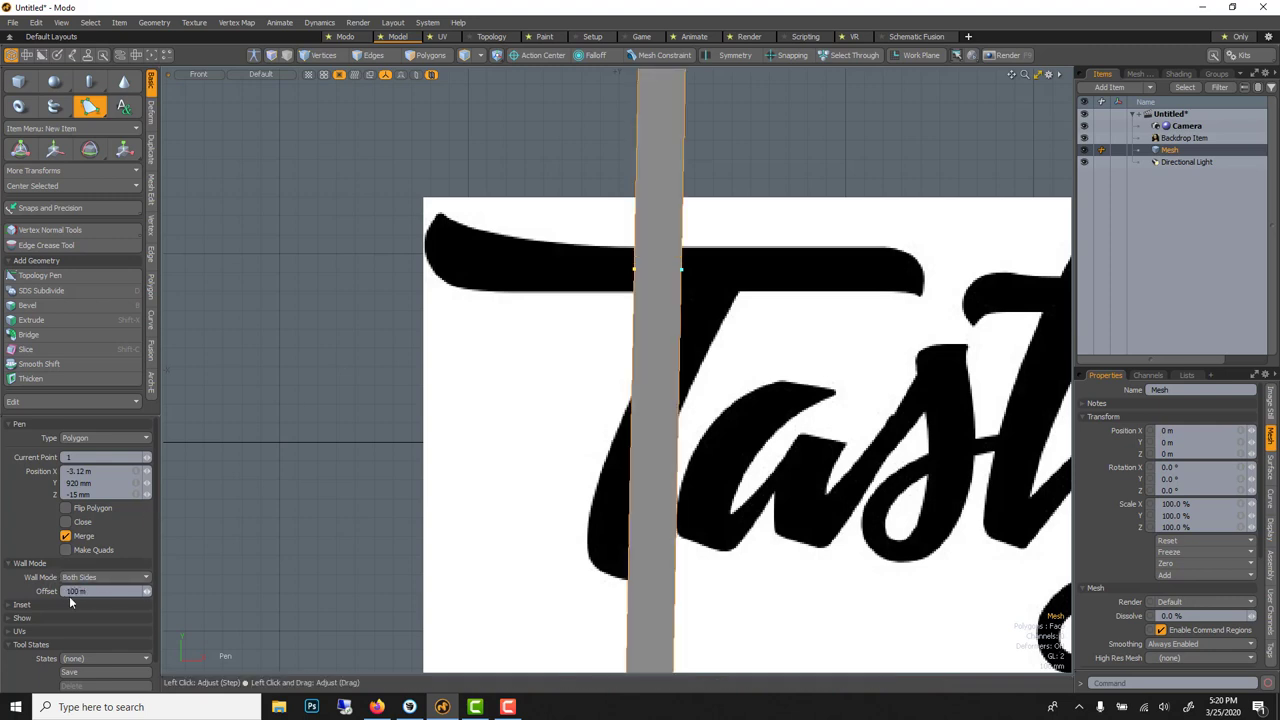
pyautogui.press('Return')
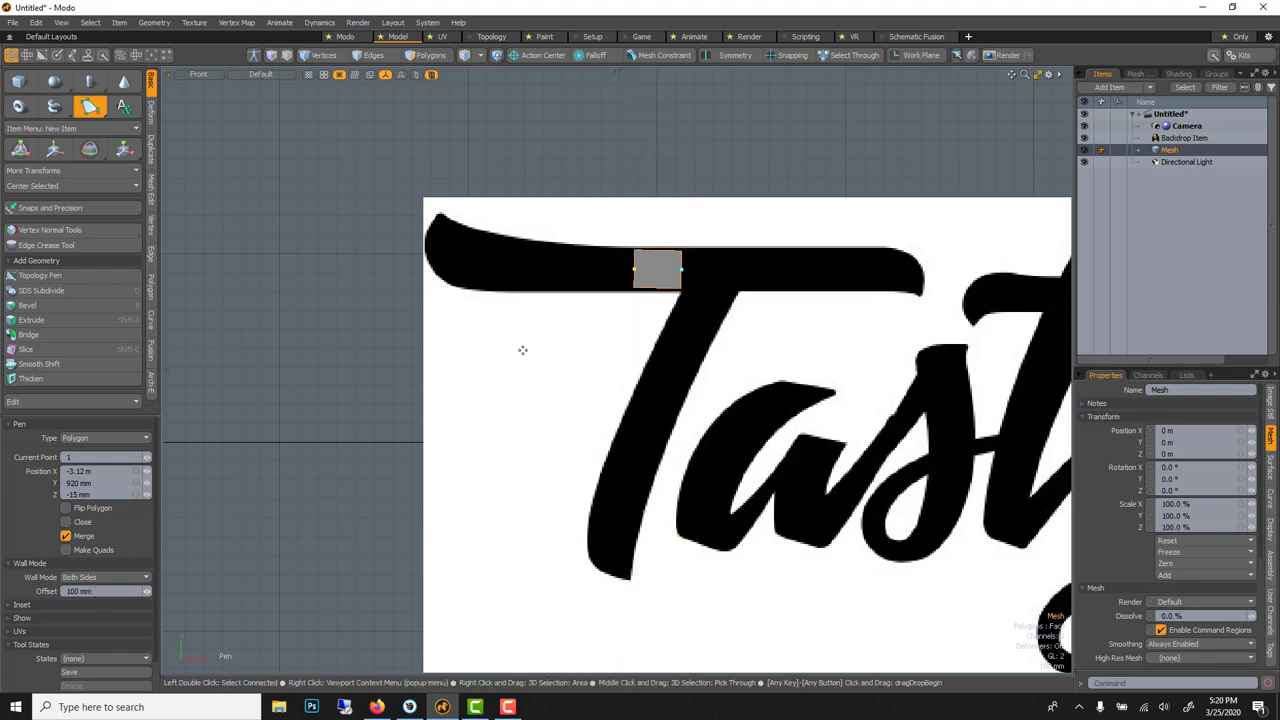
# Continue the Pen wall strip along the T crossbar's left arm, following its curve up to the tip
pyautogui.scroll(2, 500, 352)
pyautogui.moveTo(645, 224); pyautogui.dragTo(572, 229)
pyautogui.moveTo(464, 230); pyautogui.dragTo(503, 224)
pyautogui.moveTo(428, 211)
pyautogui.mouseDown()
pyautogui.moveTo(453, 215)
pyautogui.moveTo(421, 196)
pyautogui.mouseUp()
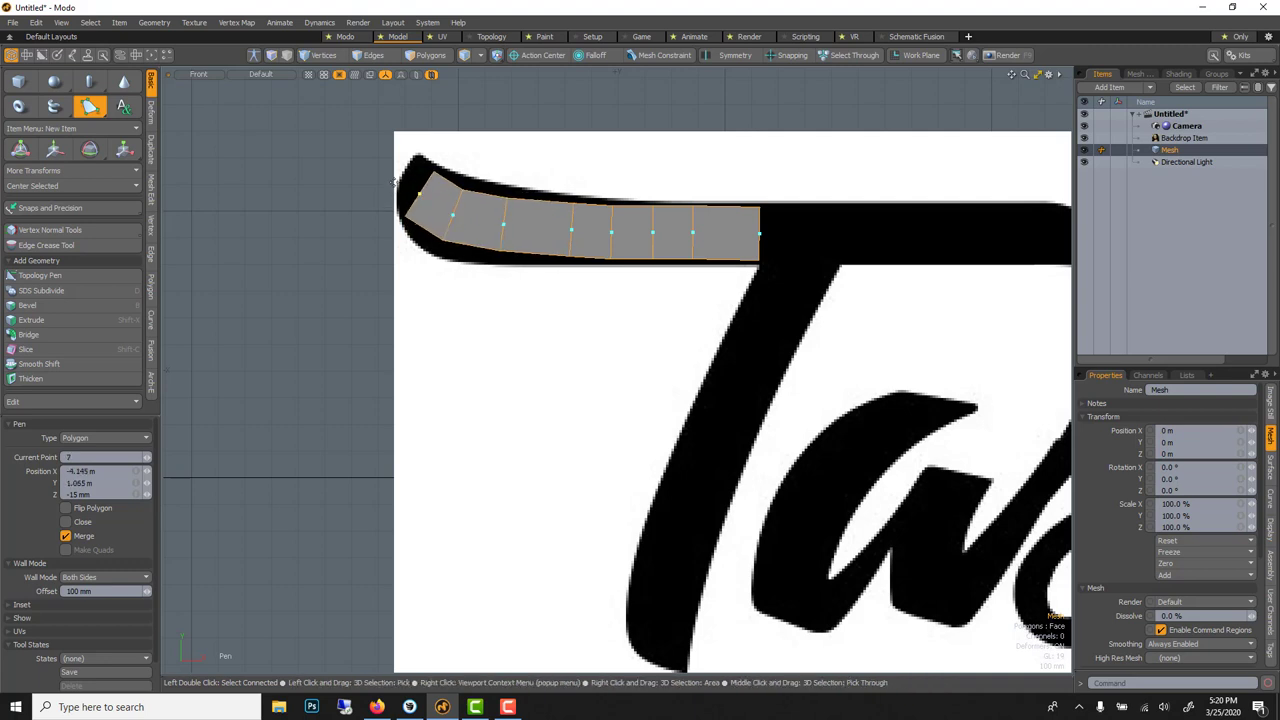
pyautogui.click(409, 172)
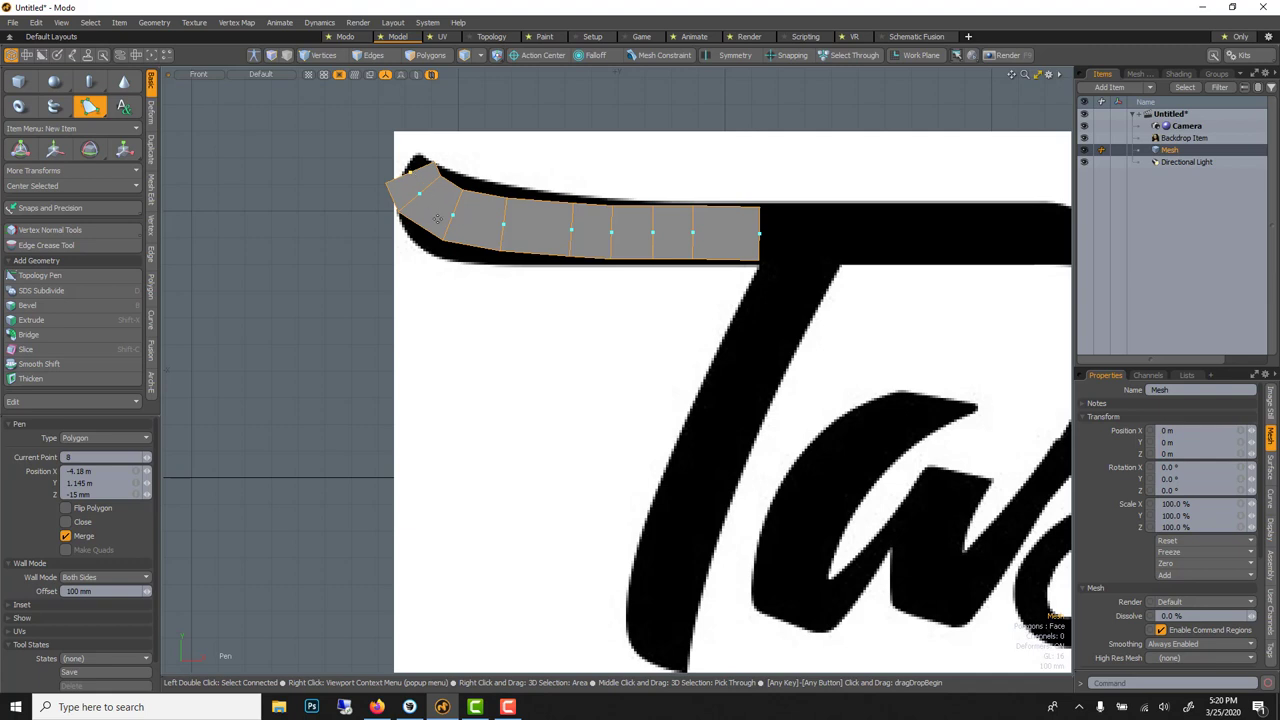
pyautogui.press('space')
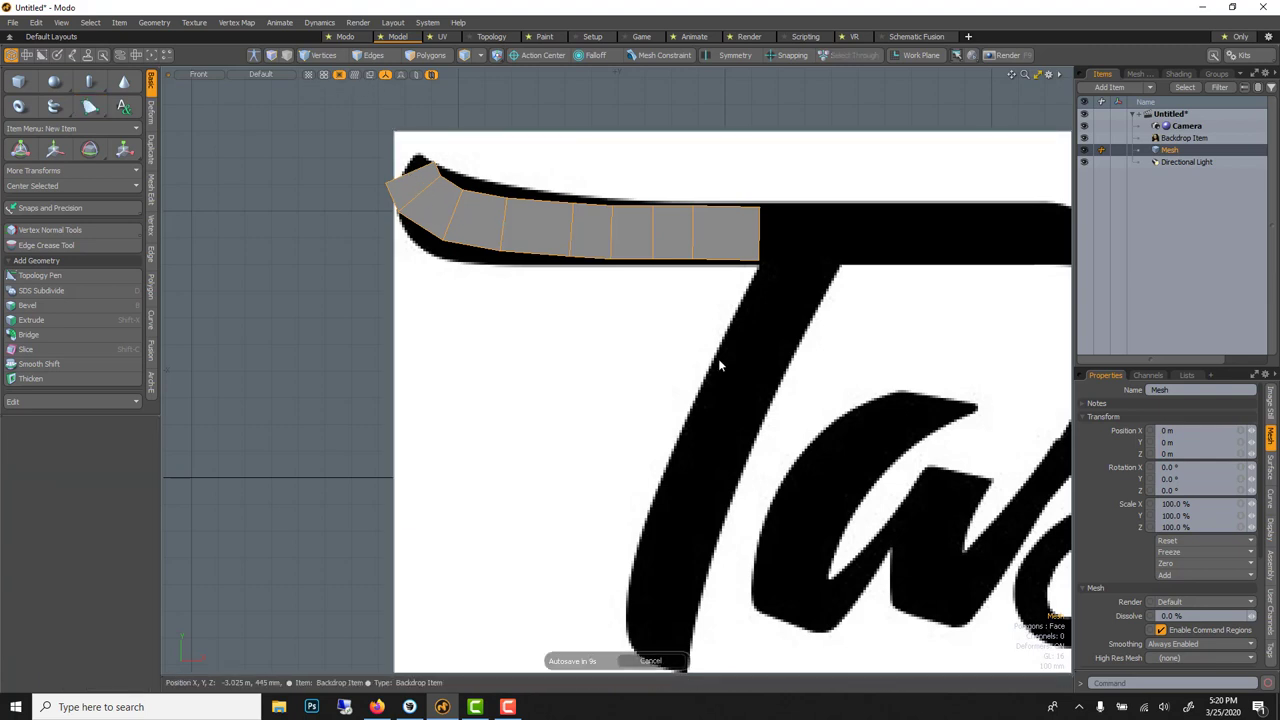
# Trace the T's slanted stem with a separate Pen wall strip from below the crossbar down to its foot
pyautogui.click(89, 106)
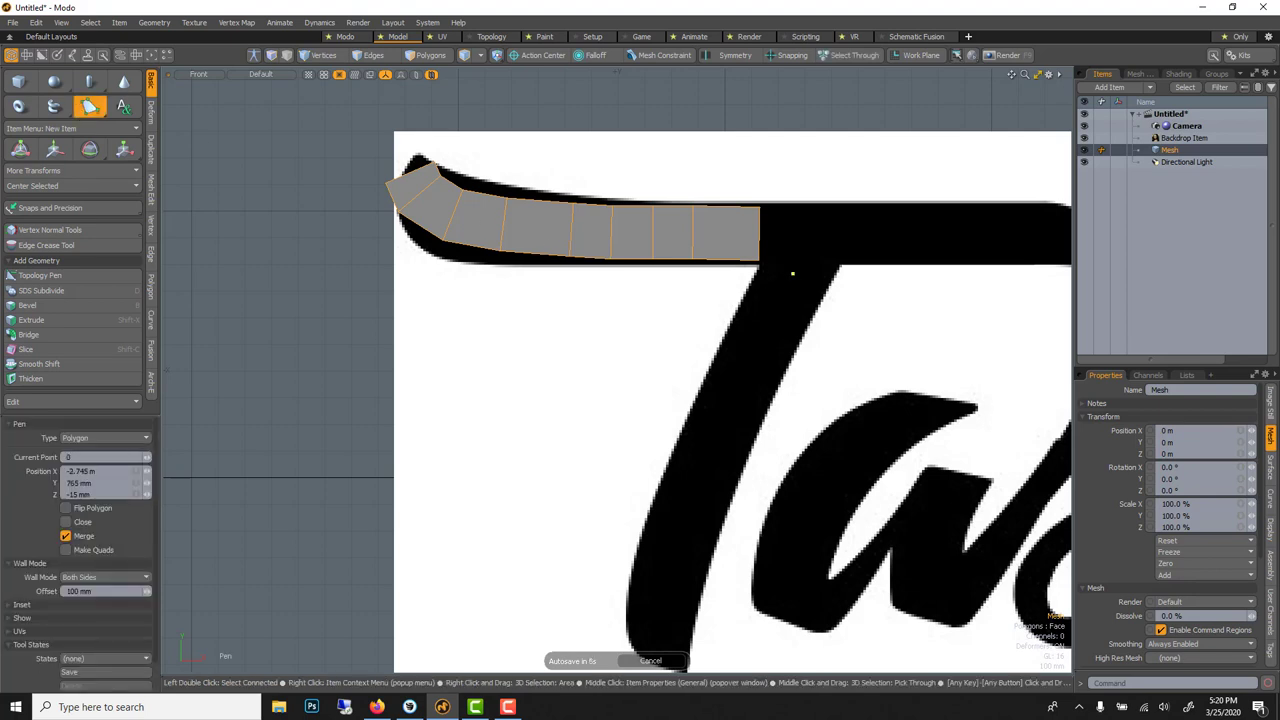
pyautogui.moveTo(785, 307); pyautogui.dragTo(771, 318)
pyautogui.click(743, 374)
pyautogui.click(716, 440)
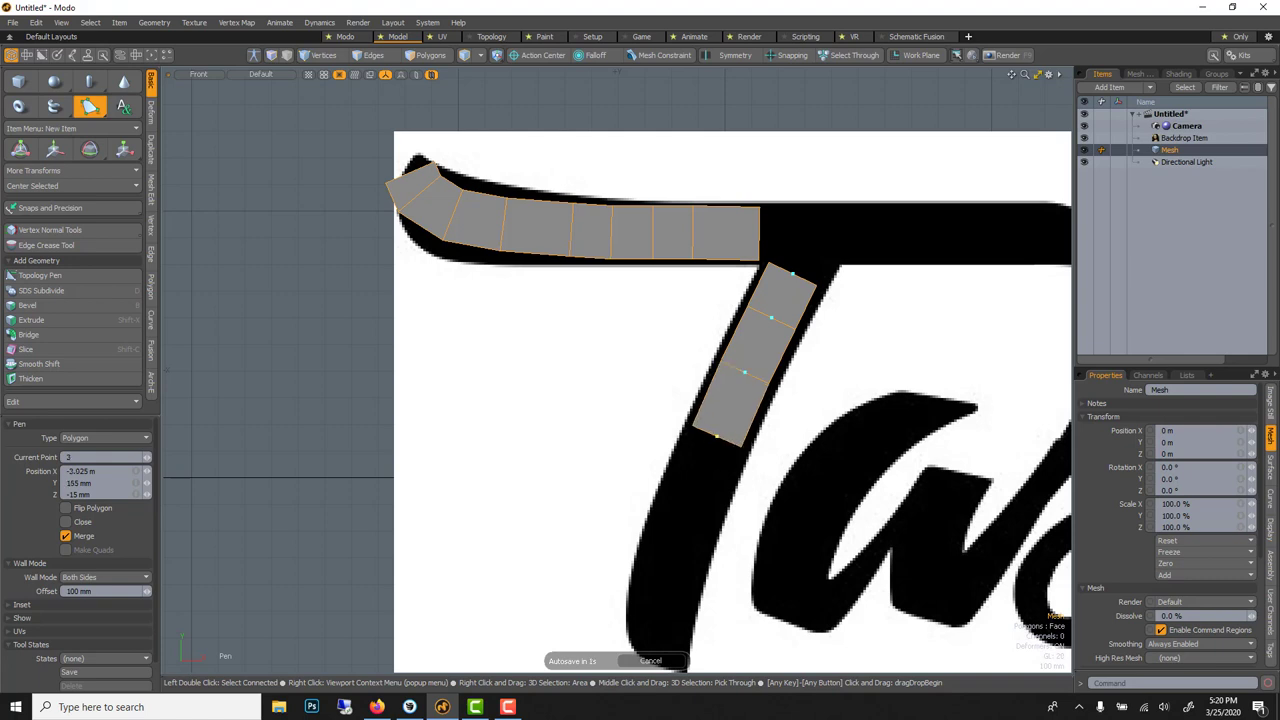
pyautogui.click(688, 513)
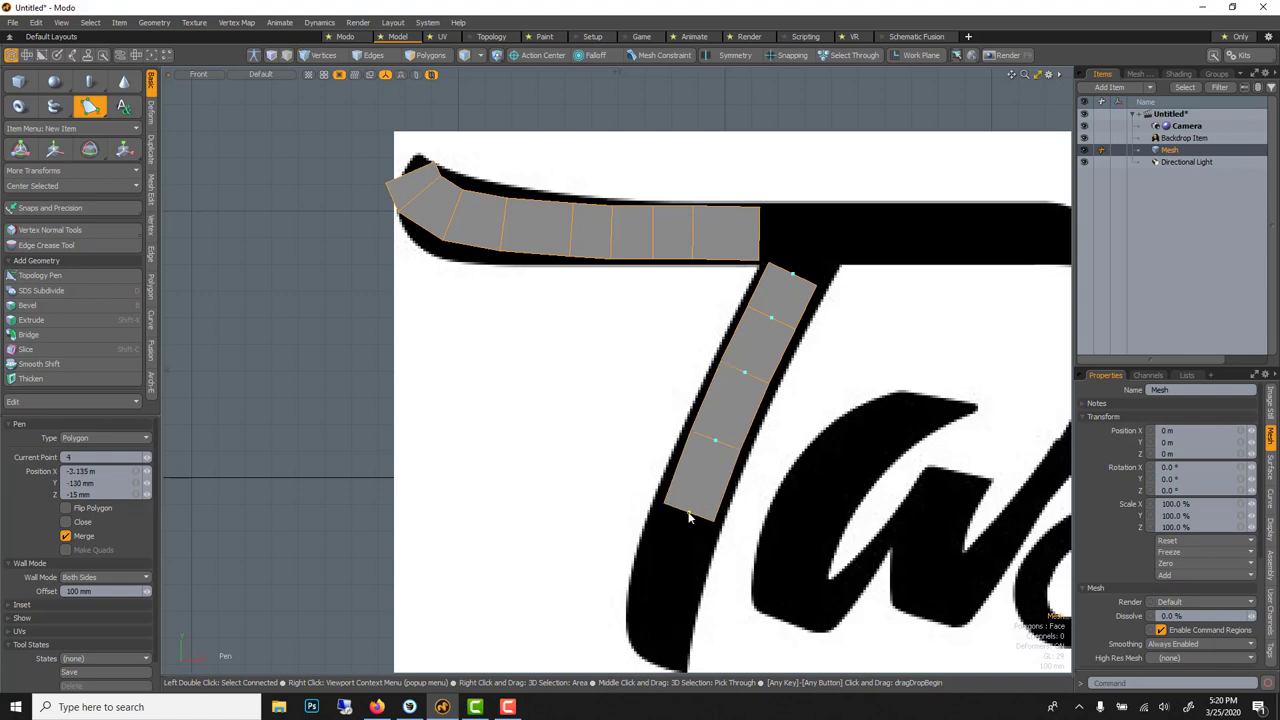
pyautogui.click(667, 578)
pyautogui.click(656, 620)
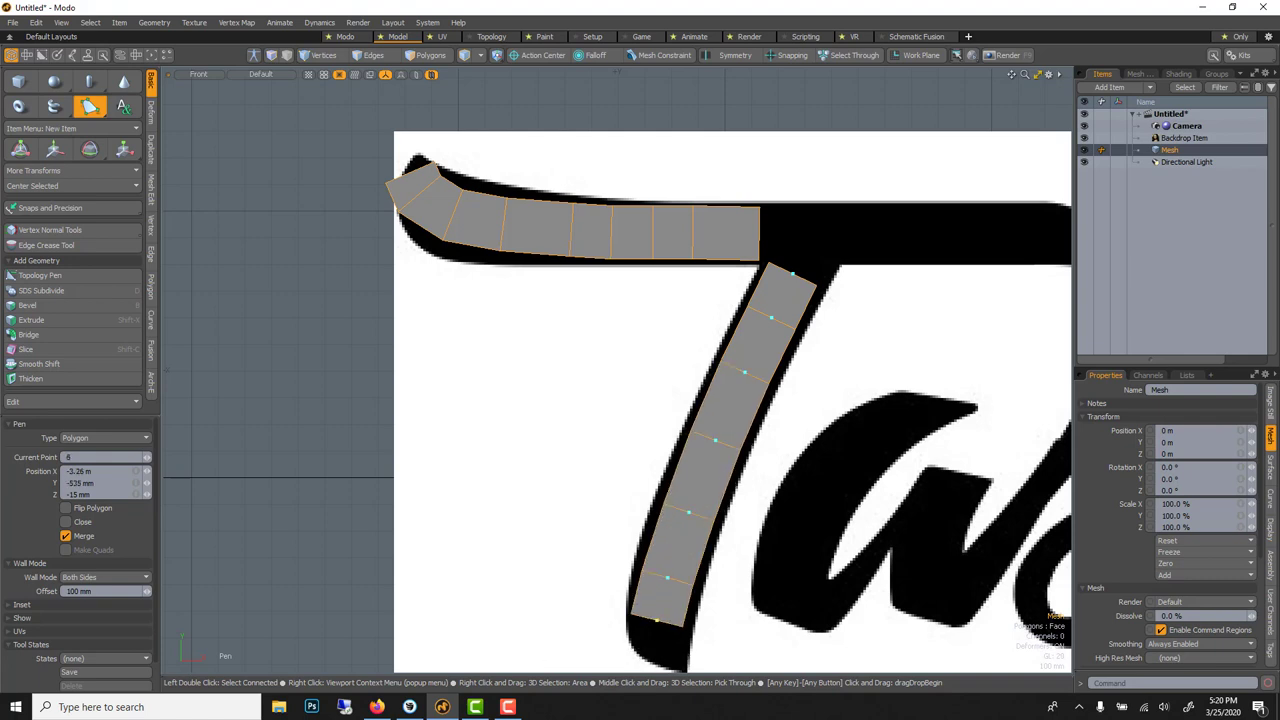
pyautogui.click(660, 651)
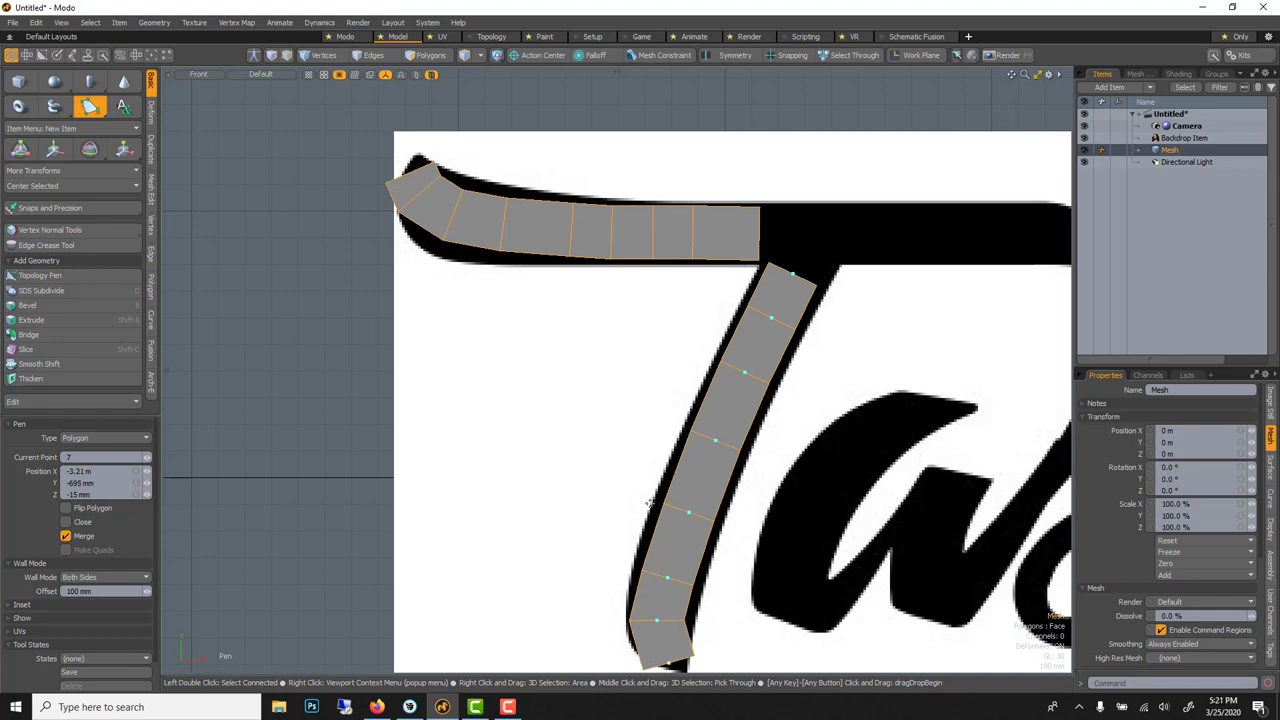
pyautogui.press('space')
# Trace the T crossbar's right arm with another Pen wall strip that bends down at its rounded end
pyautogui.keyDown('alt'); pyautogui.moveTo(686, 429); pyautogui.dragTo(410, 443); pyautogui.keyUp('alt')
pyautogui.click(89, 106)
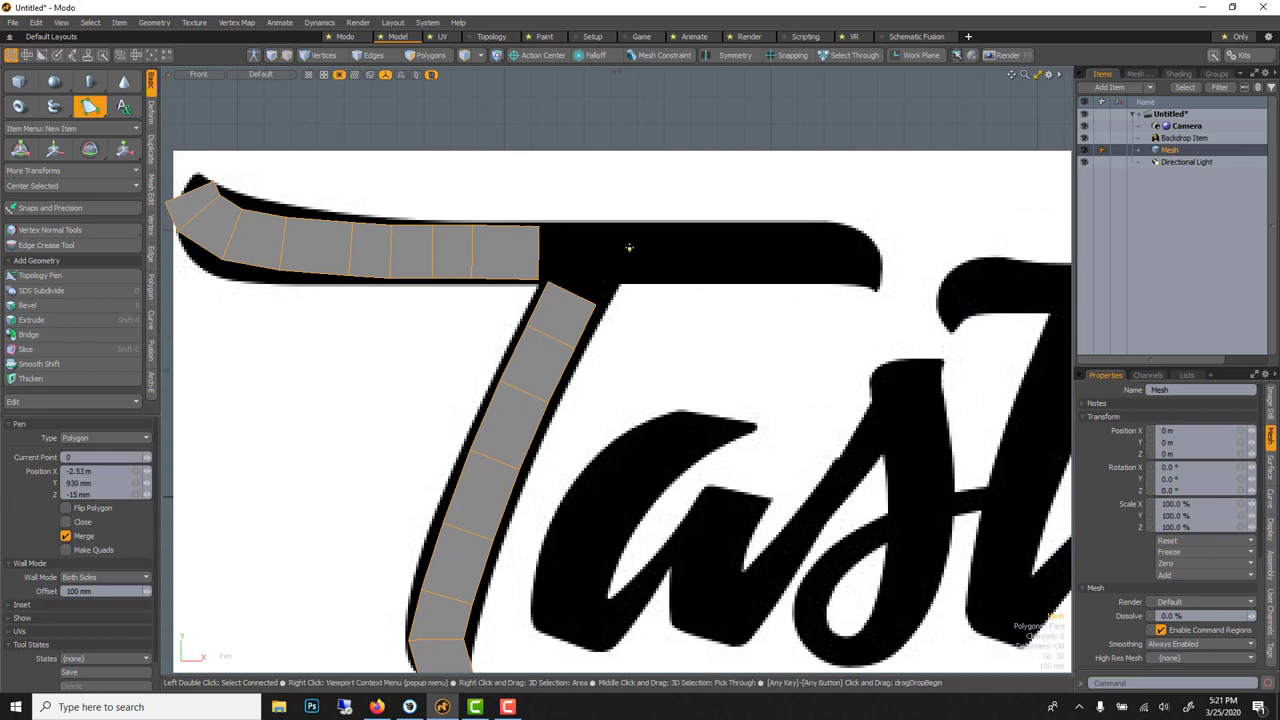
pyautogui.click(696, 249)
pyautogui.click(796, 250)
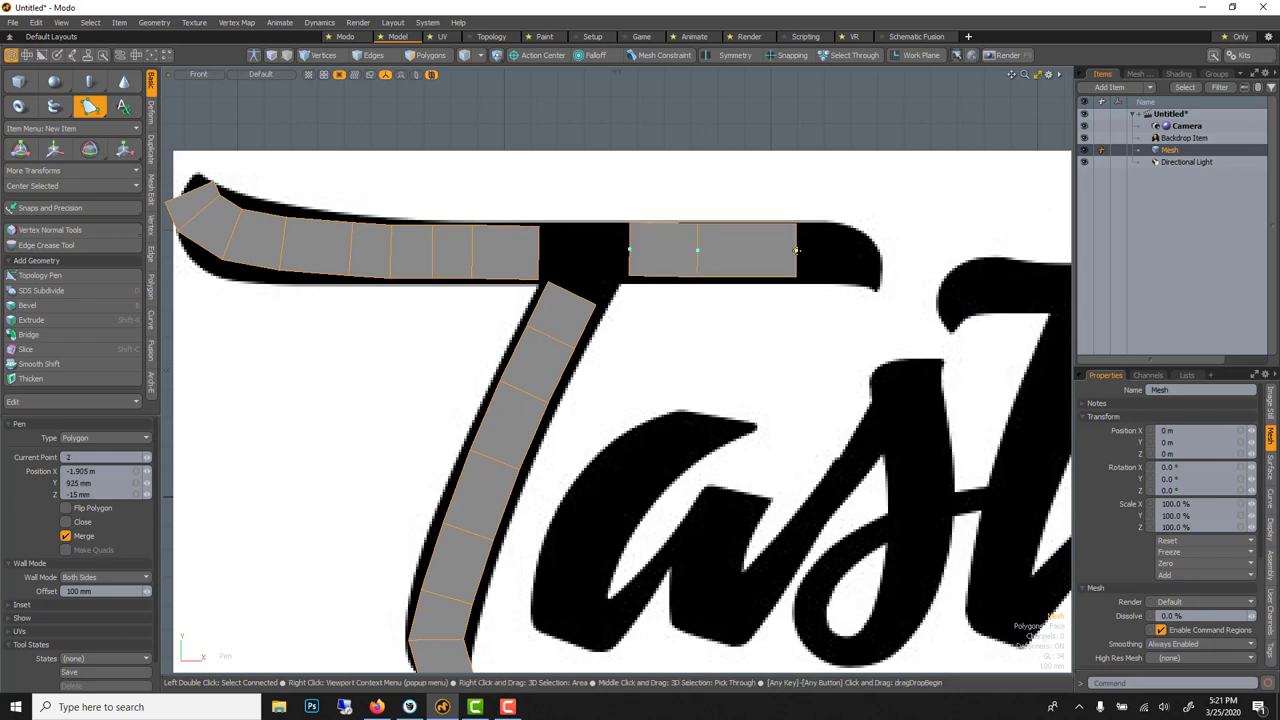
pyautogui.click(856, 257)
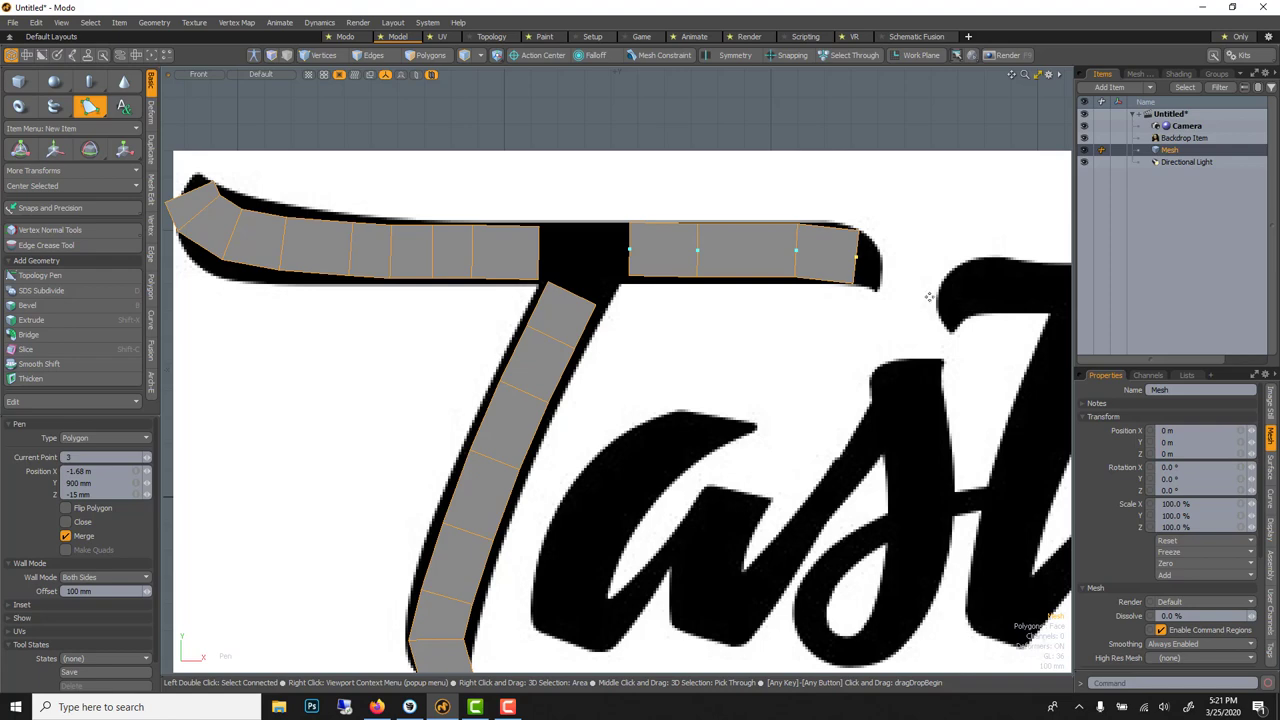
pyautogui.click(876, 283)
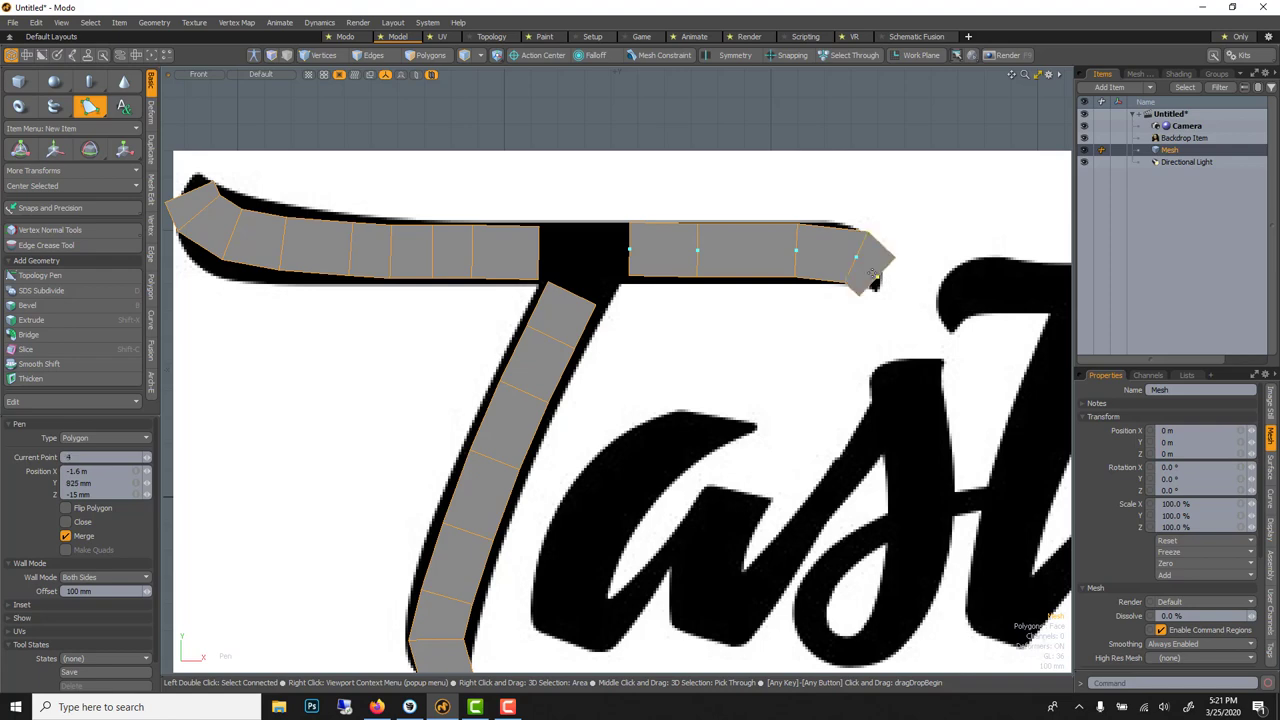
pyautogui.press('space')
# Use Element Move to fit the upper points of the T crossbar's left arm to the letter outline, from the stem outward
pyautogui.scroll(3, 500, 260)
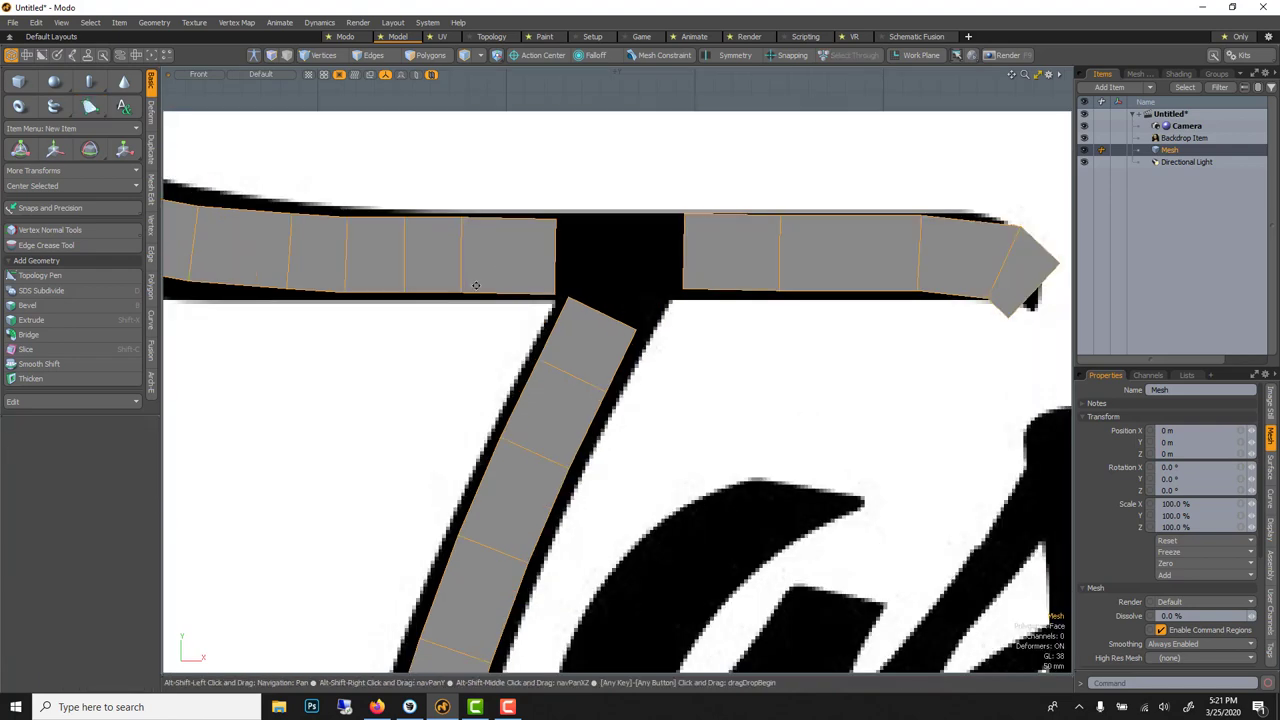
pyautogui.keyDown('alt'); pyautogui.keyDown('shift'); pyautogui.moveTo(524, 295); pyautogui.dragTo(814, 303); pyautogui.keyUp('shift'); pyautogui.keyUp('alt')
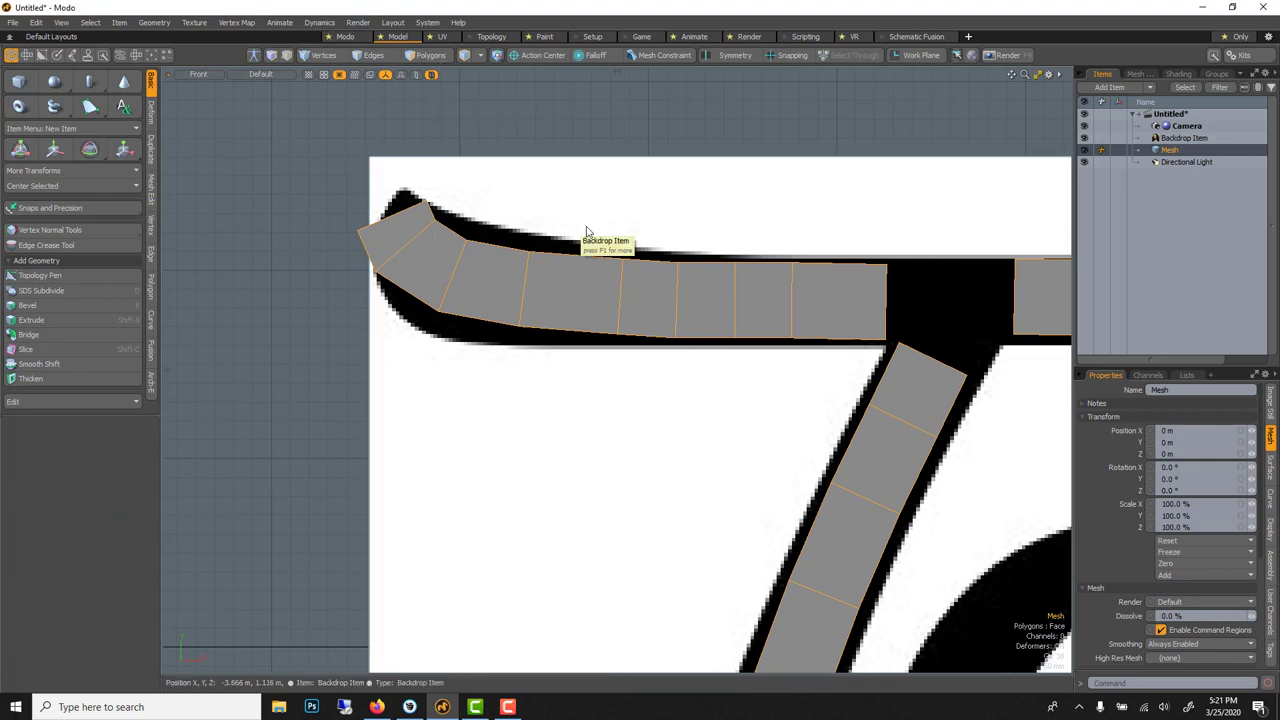
pyautogui.press('t')
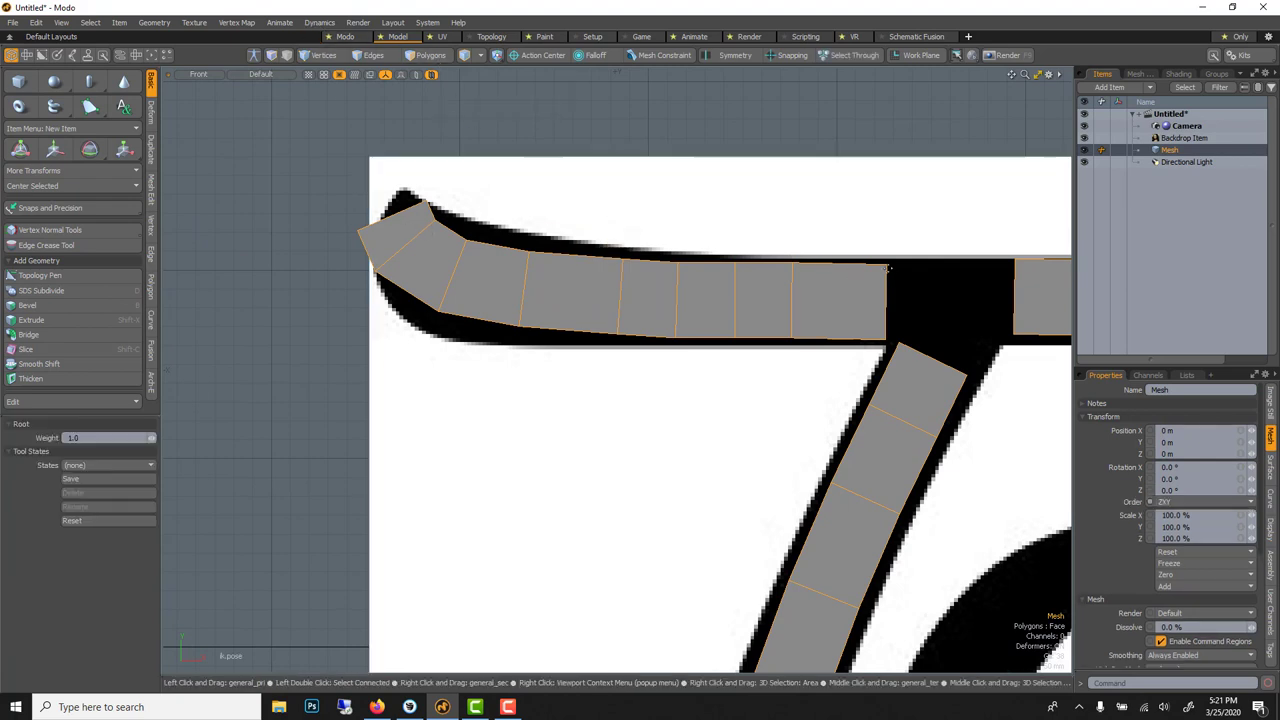
pyautogui.moveTo(886, 265); pyautogui.dragTo(888, 267)
pyautogui.click(430, 55)
pyautogui.press('w')
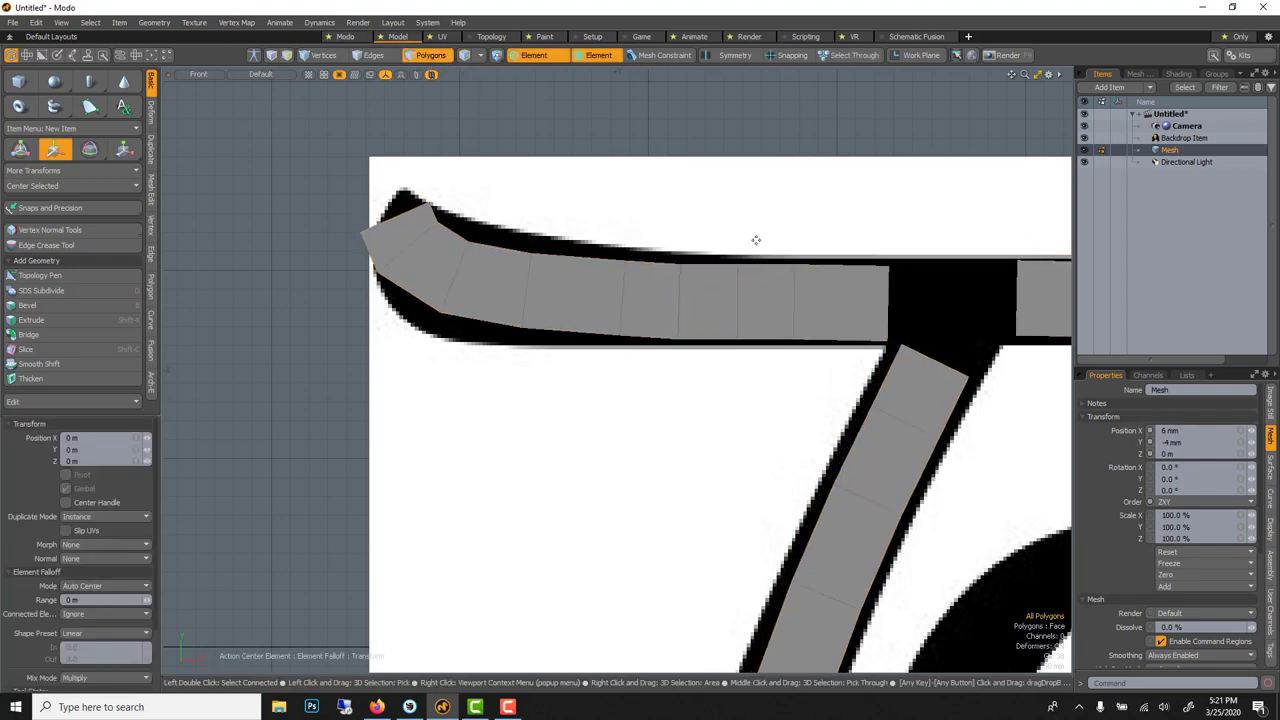
pyautogui.moveTo(890, 268); pyautogui.dragTo(857, 194)
pyautogui.moveTo(737, 266); pyautogui.dragTo(625, 251)
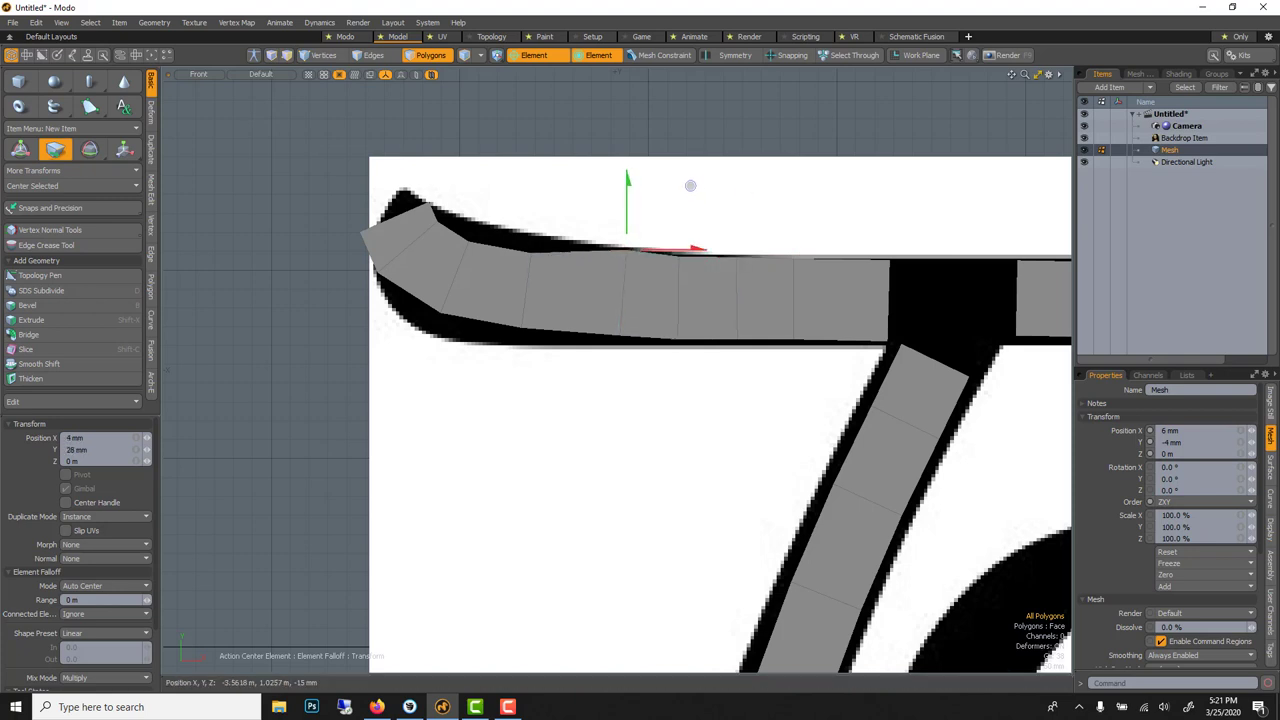
pyautogui.click(625, 250)
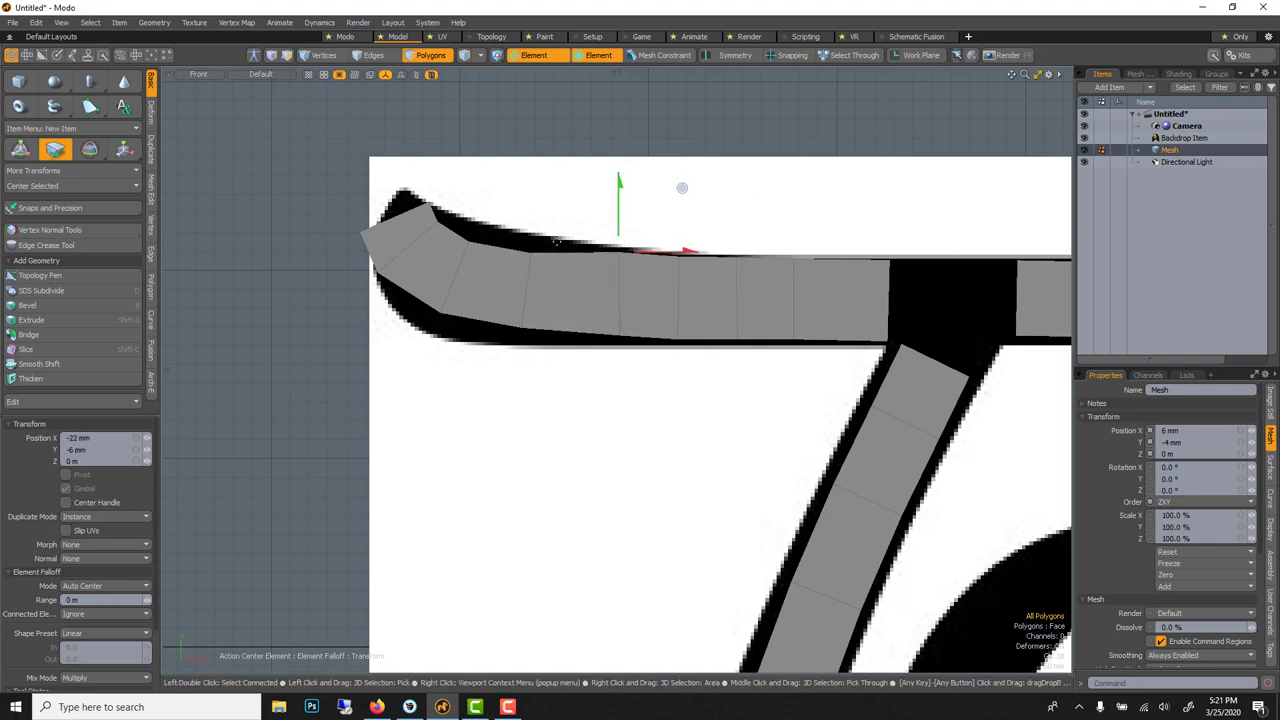
pyautogui.moveTo(533, 253); pyautogui.dragTo(533, 235)
pyautogui.click(467, 241)
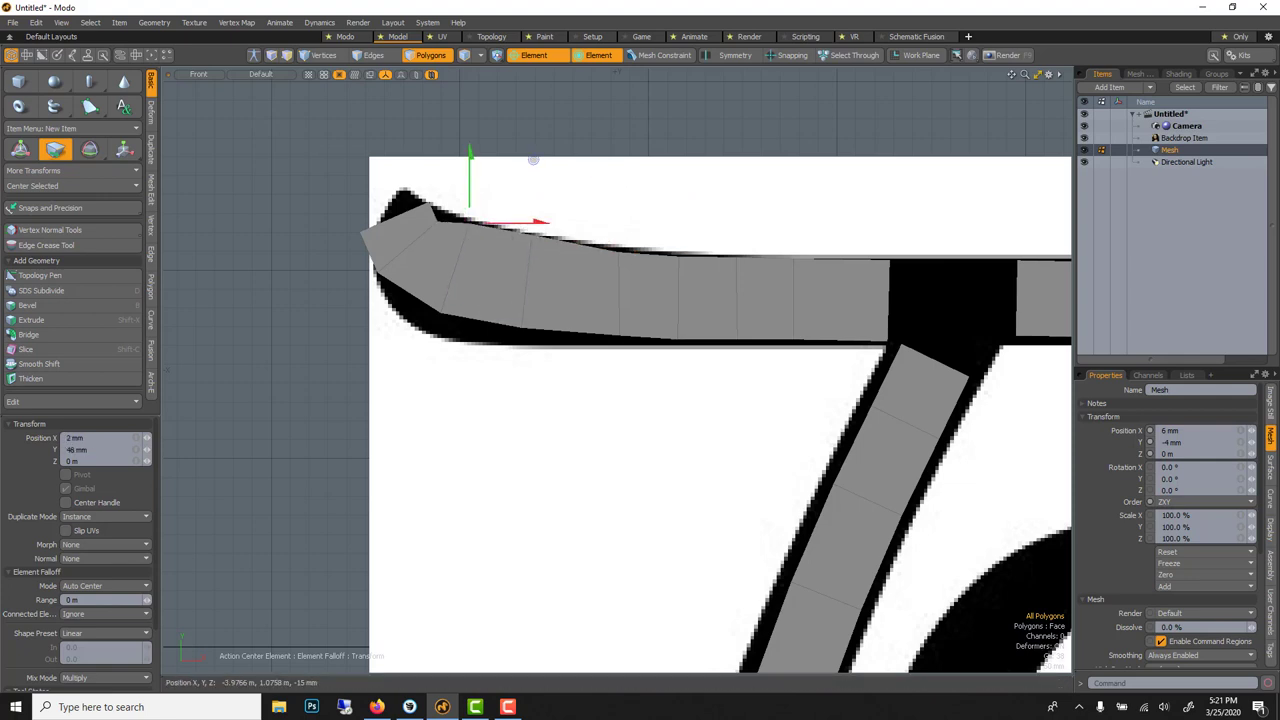
# Reshape the left tip of the T crossbar by moving its end and underside points onto the rounded outline
pyautogui.moveTo(435, 225); pyautogui.dragTo(385, 185)
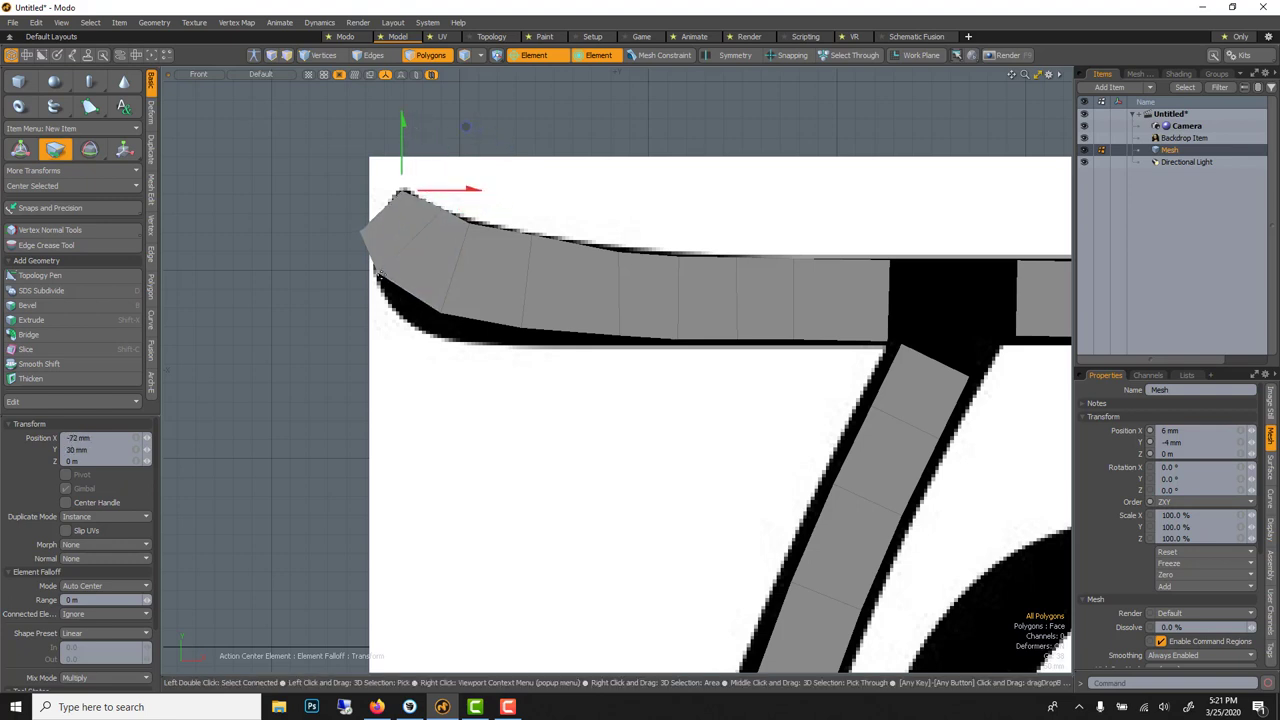
pyautogui.moveTo(381, 274); pyautogui.dragTo(387, 300)
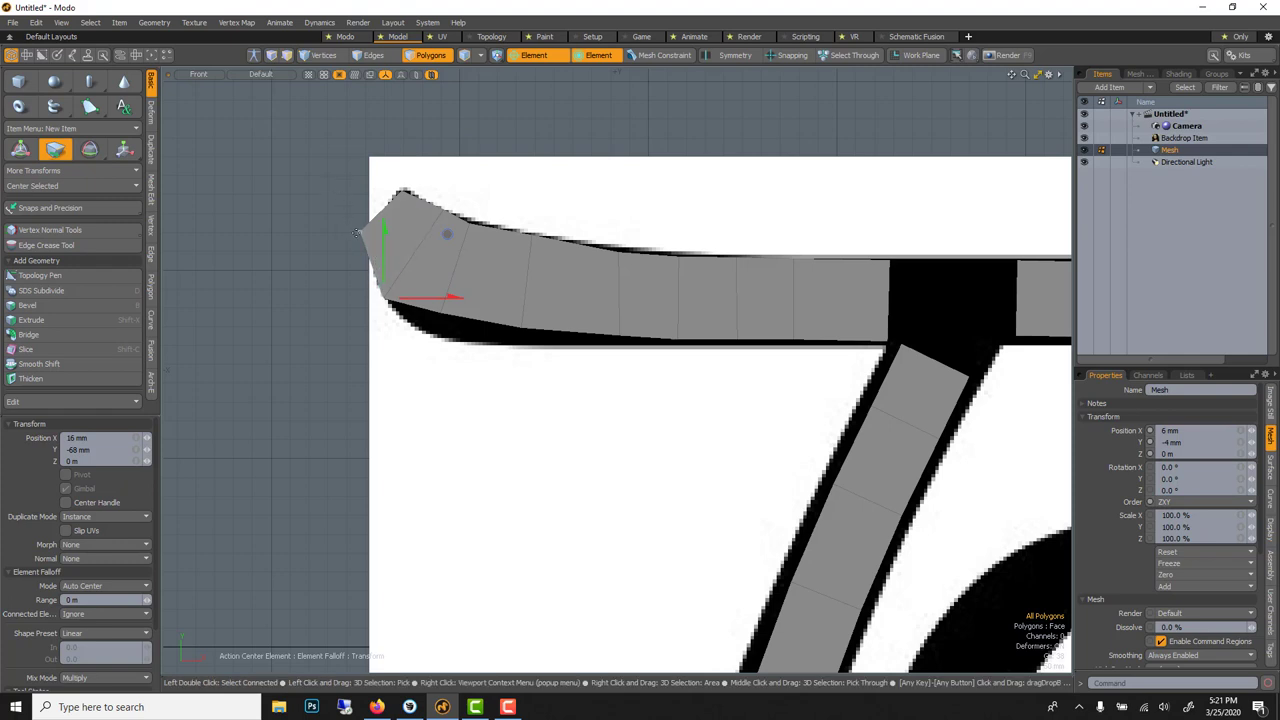
pyautogui.moveTo(357, 233); pyautogui.dragTo(374, 236)
pyautogui.moveTo(440, 312); pyautogui.dragTo(434, 336)
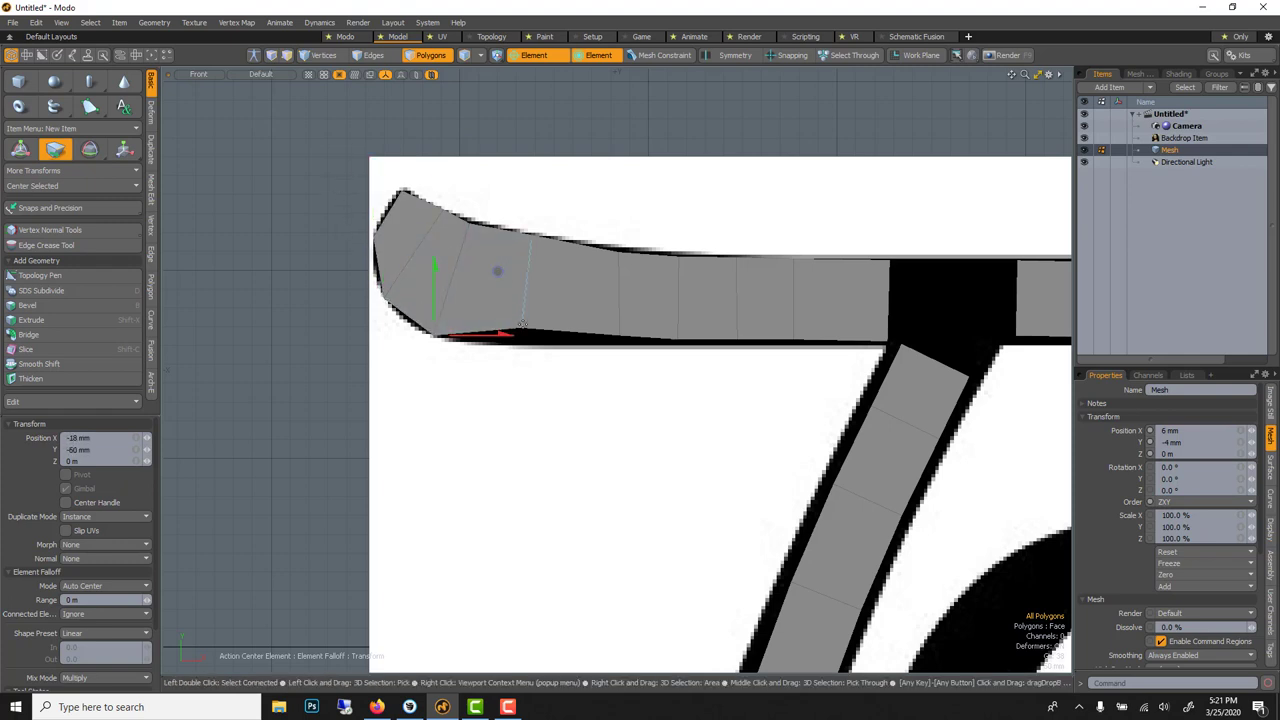
# Fit the remaining lower points of the crossbar's left arm to the outline, straightening its bottom edge up to the stem
pyautogui.moveTo(521, 326); pyautogui.dragTo(606, 336)
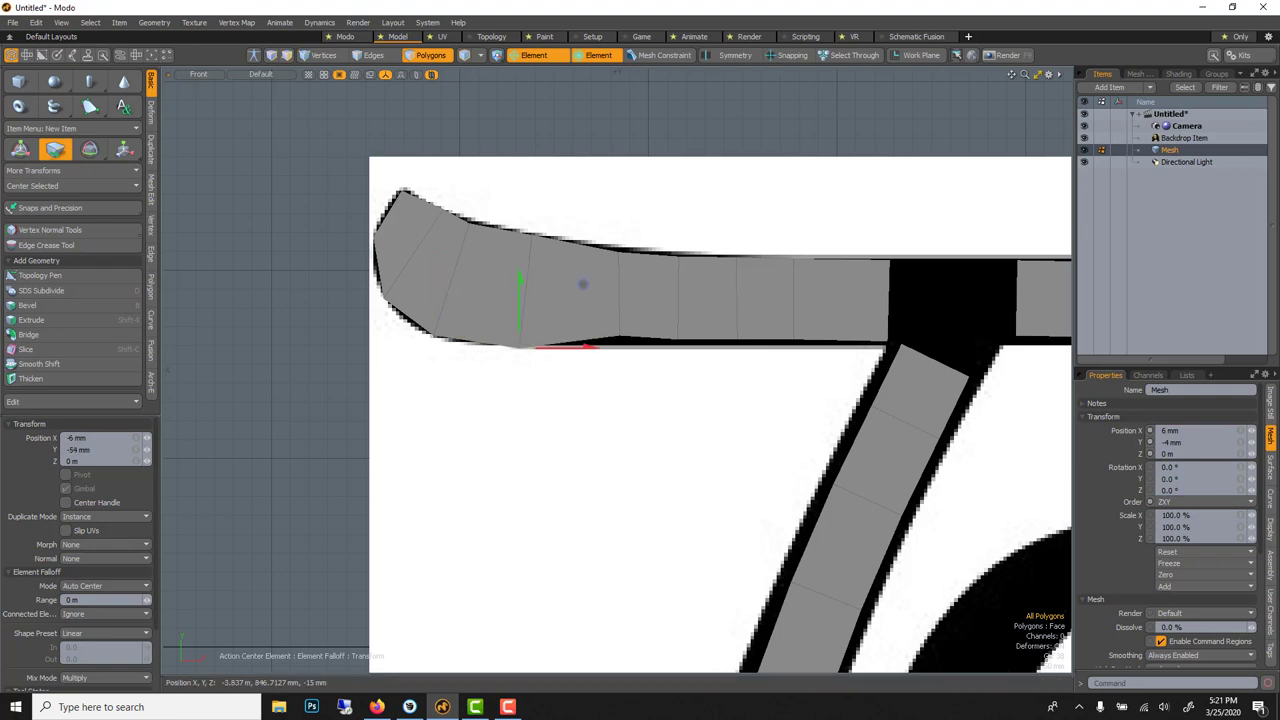
pyautogui.click(619, 327)
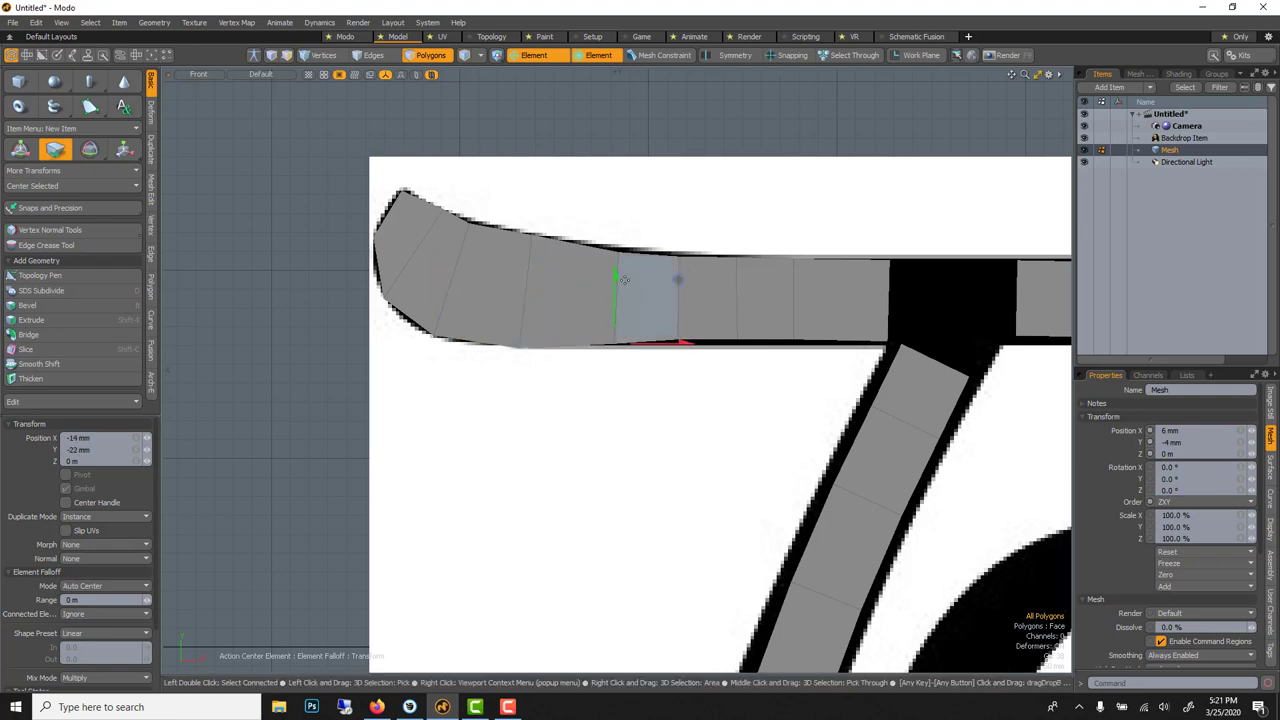
pyautogui.moveTo(617, 252); pyautogui.dragTo(614, 252)
pyautogui.moveTo(678, 338); pyautogui.dragTo(737, 343)
pyautogui.click(737, 334)
pyautogui.click(795, 342)
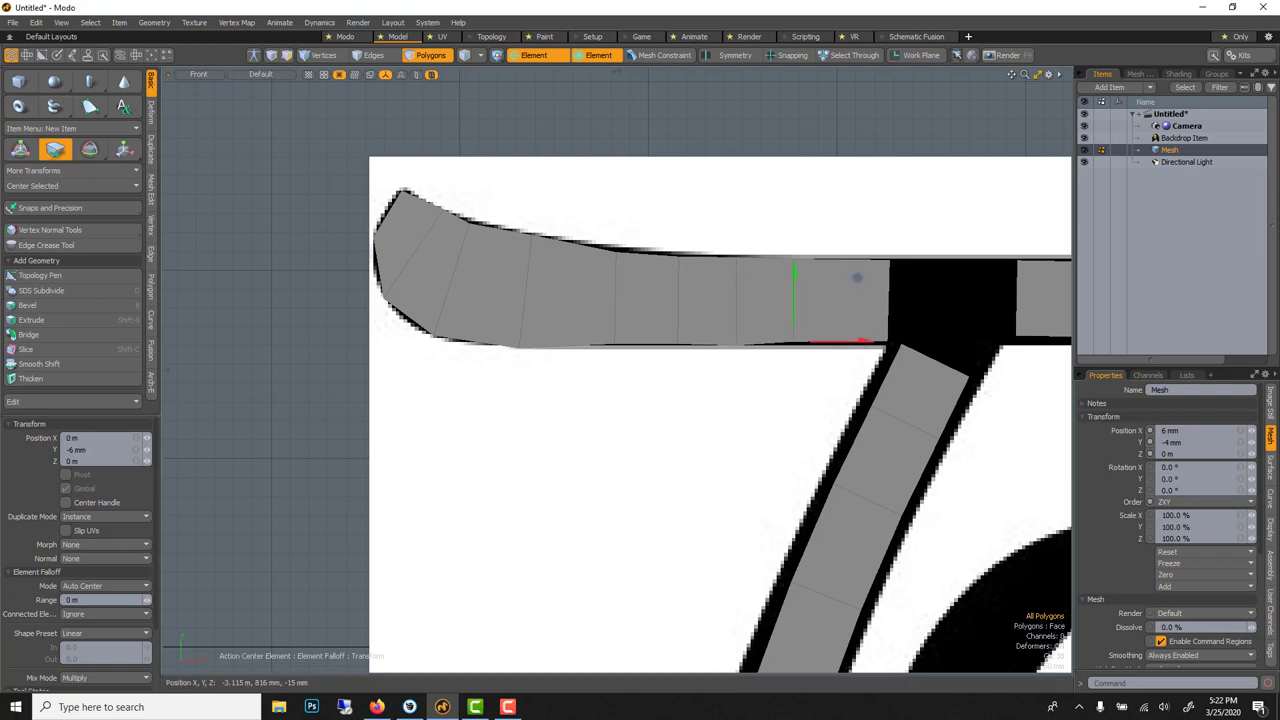
pyautogui.click(890, 342)
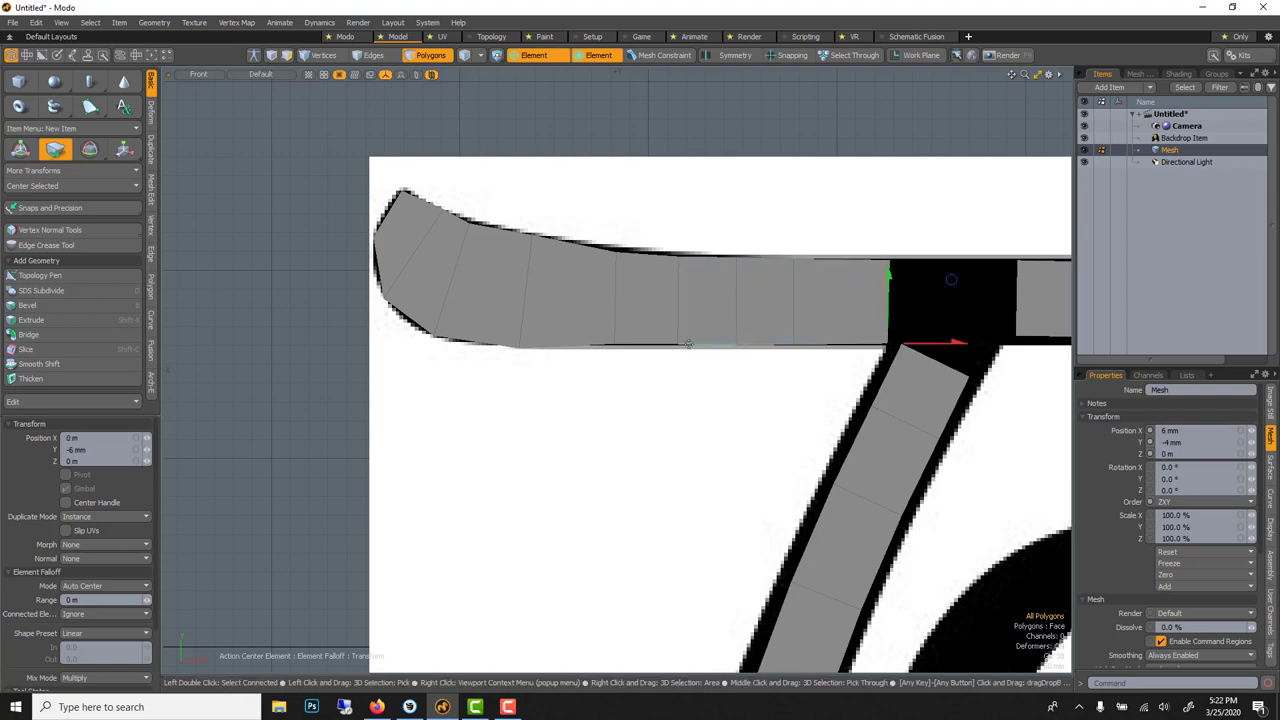
pyautogui.click(679, 344)
pyautogui.moveTo(615, 343); pyautogui.dragTo(615, 345)
# Move the upper and lower edges of the crossbar's right-arm segment nearest the stem onto the letter outline
pyautogui.scroll(-2, 615, 343)
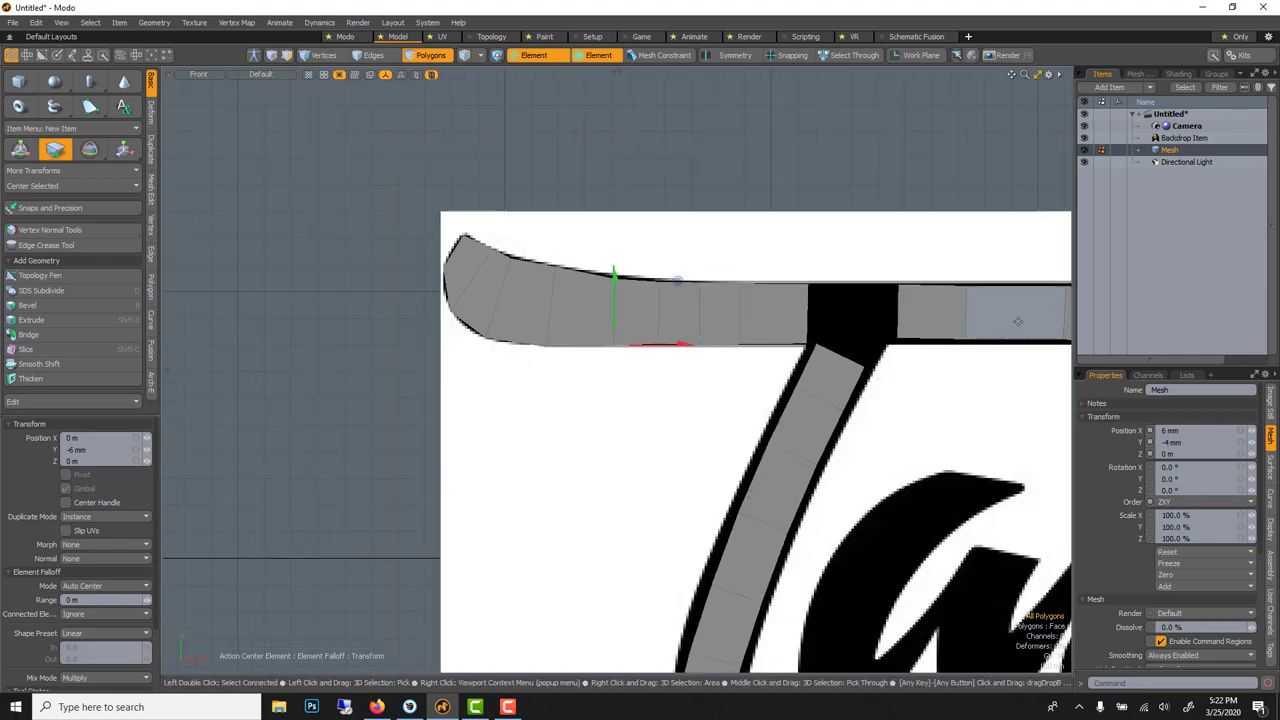
pyautogui.scroll(5, 1011, 300)
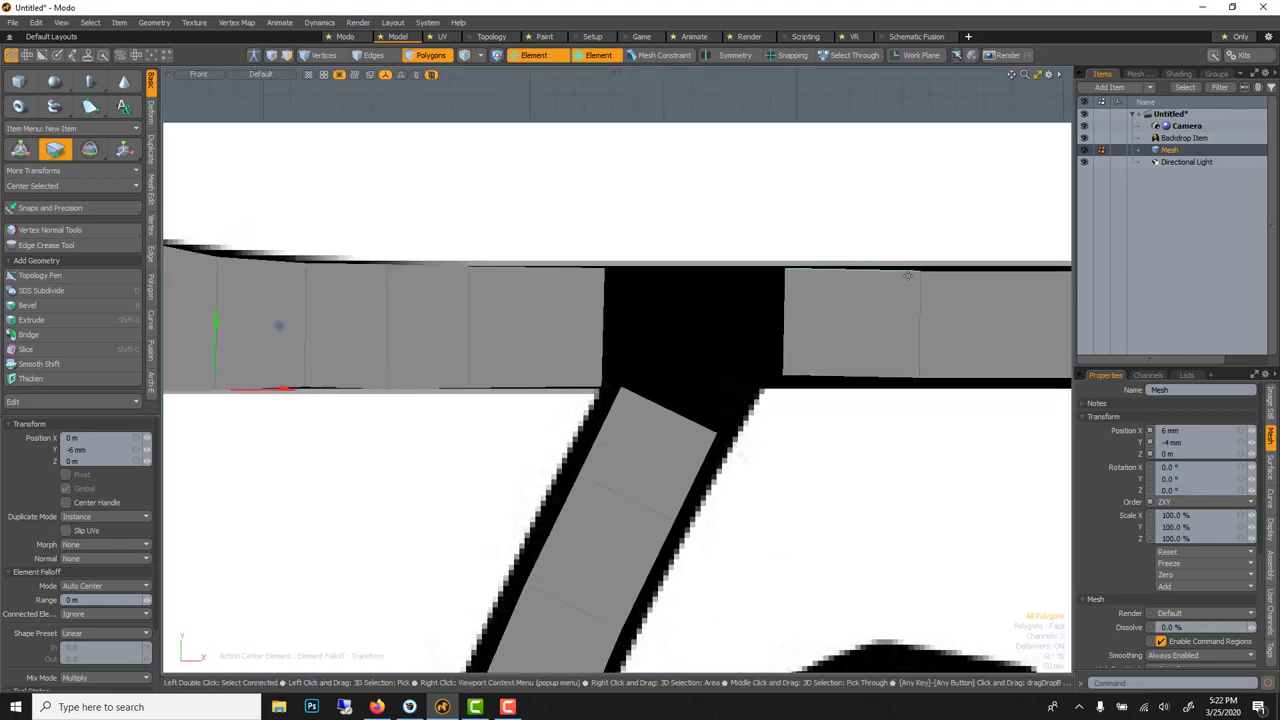
pyautogui.moveTo(889, 272); pyautogui.dragTo(885, 266)
pyautogui.click(870, 372)
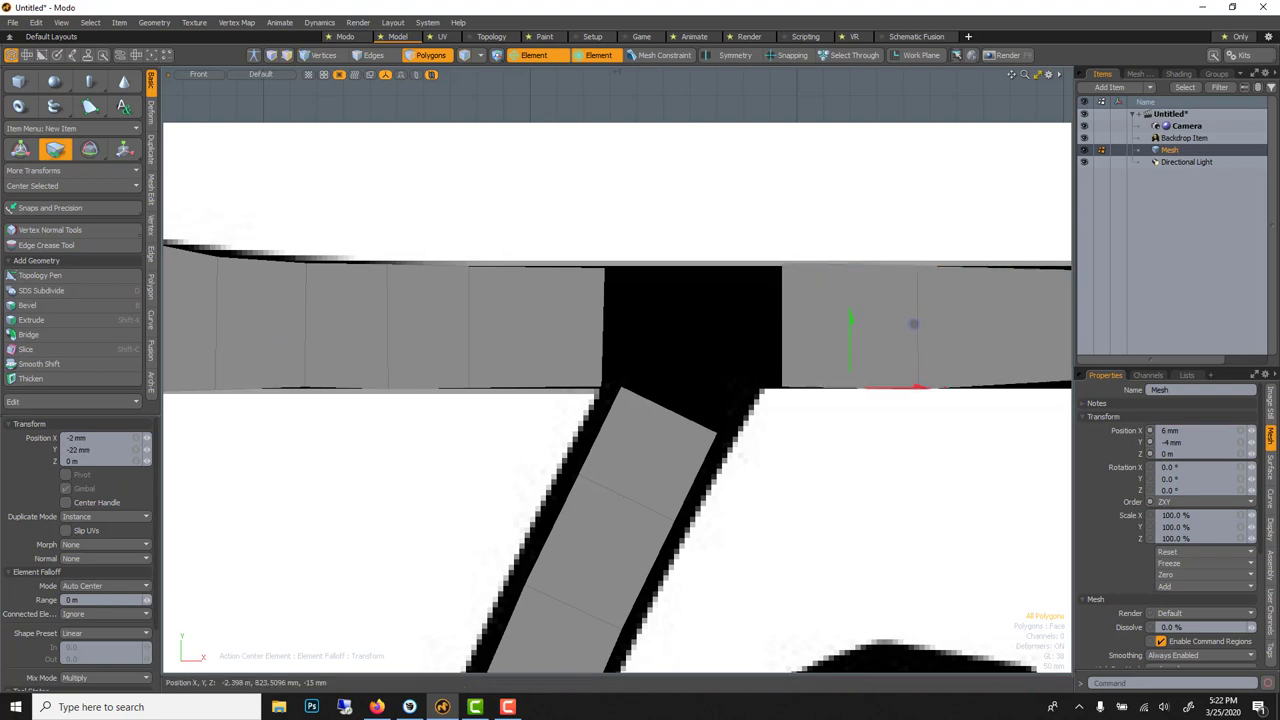
# Fit the upper and lower points at the right arm's third cross edge to the crossbar outline
pyautogui.scroll(-2, 876, 357)
pyautogui.scroll(4, 874, 349)
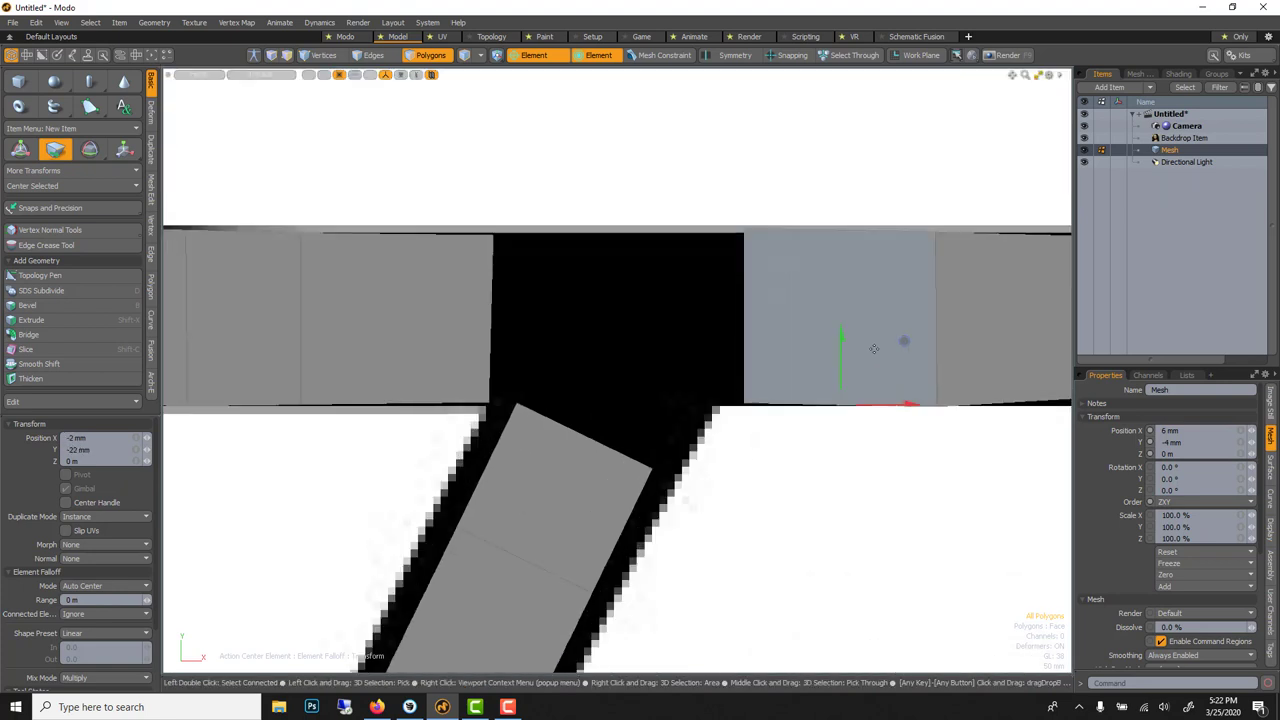
pyautogui.keyDown('alt'); pyautogui.moveTo(874, 349); pyautogui.dragTo(488, 366); pyautogui.keyUp('alt')
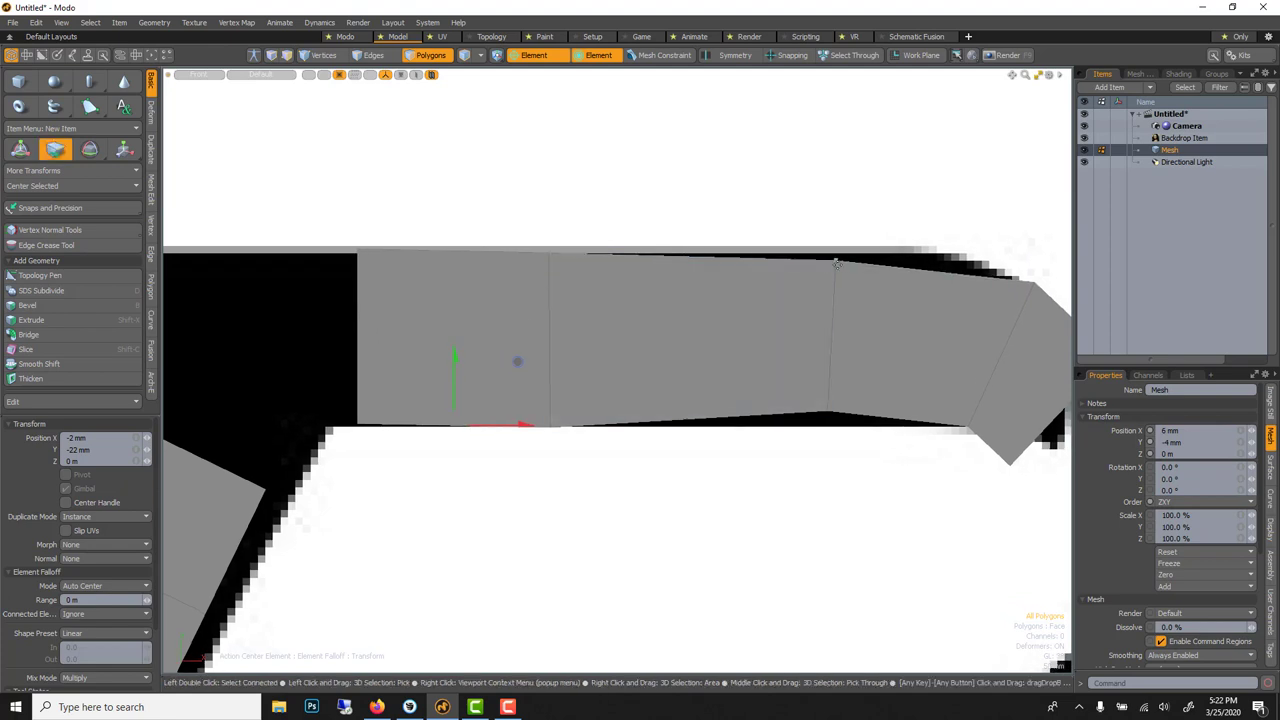
pyautogui.click(849, 263)
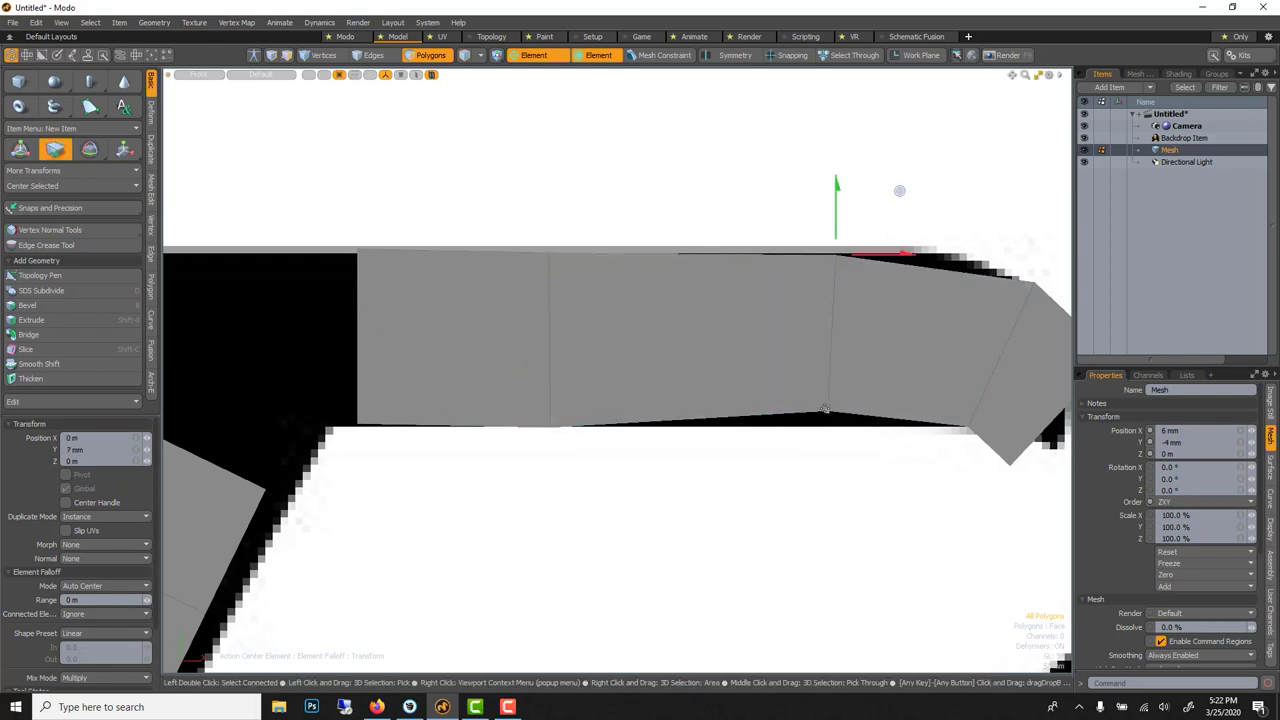
pyautogui.click(832, 420)
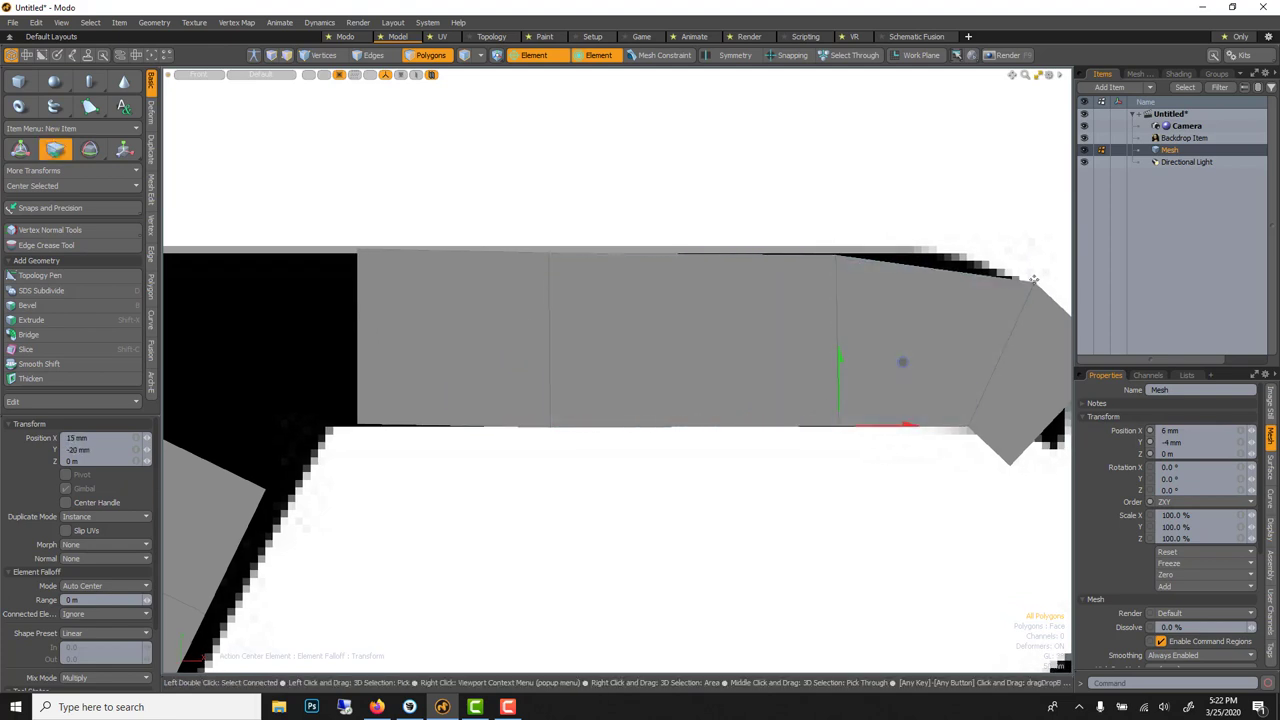
# Pull the last cross edge of the right arm back to where the curve begins and fit the end's lower corner to the outline
pyautogui.moveTo(1030, 276); pyautogui.dragTo(953, 248)
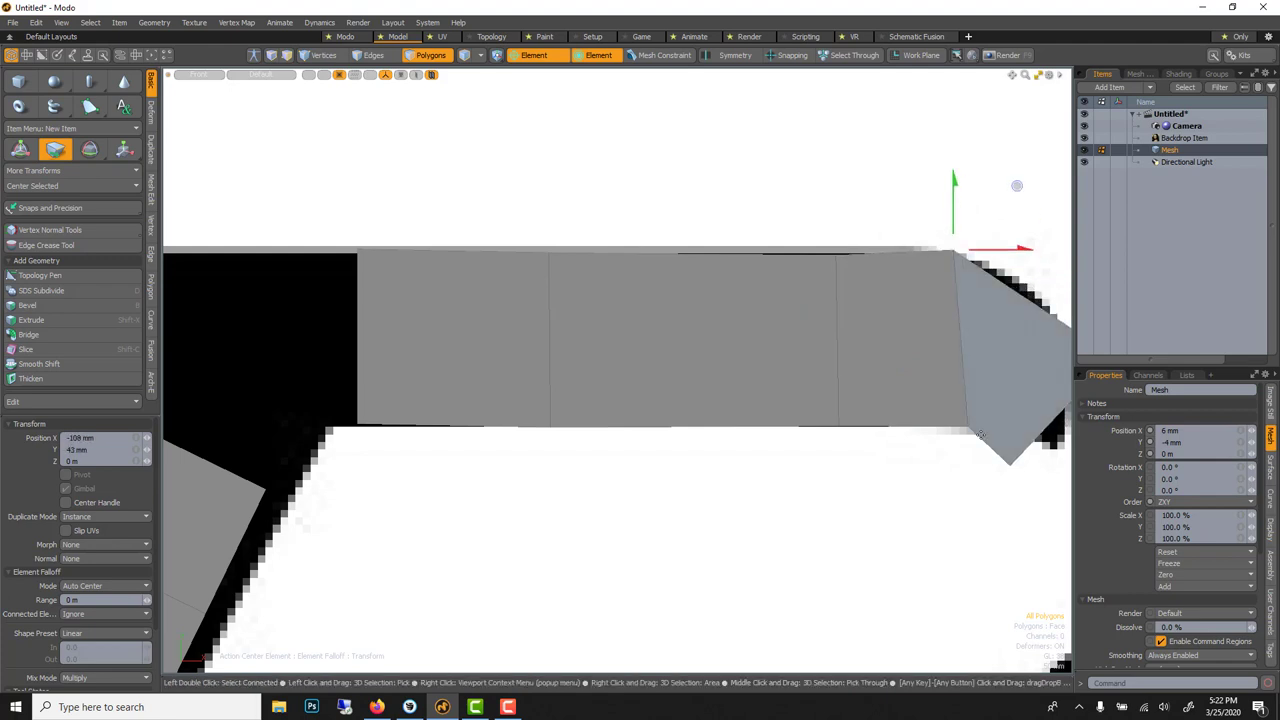
pyautogui.moveTo(967, 425)
pyautogui.mouseDown()
pyautogui.moveTo(948, 410)
pyautogui.moveTo(946, 424)
pyautogui.mouseUp()
pyautogui.scroll(-2, 985, 442)
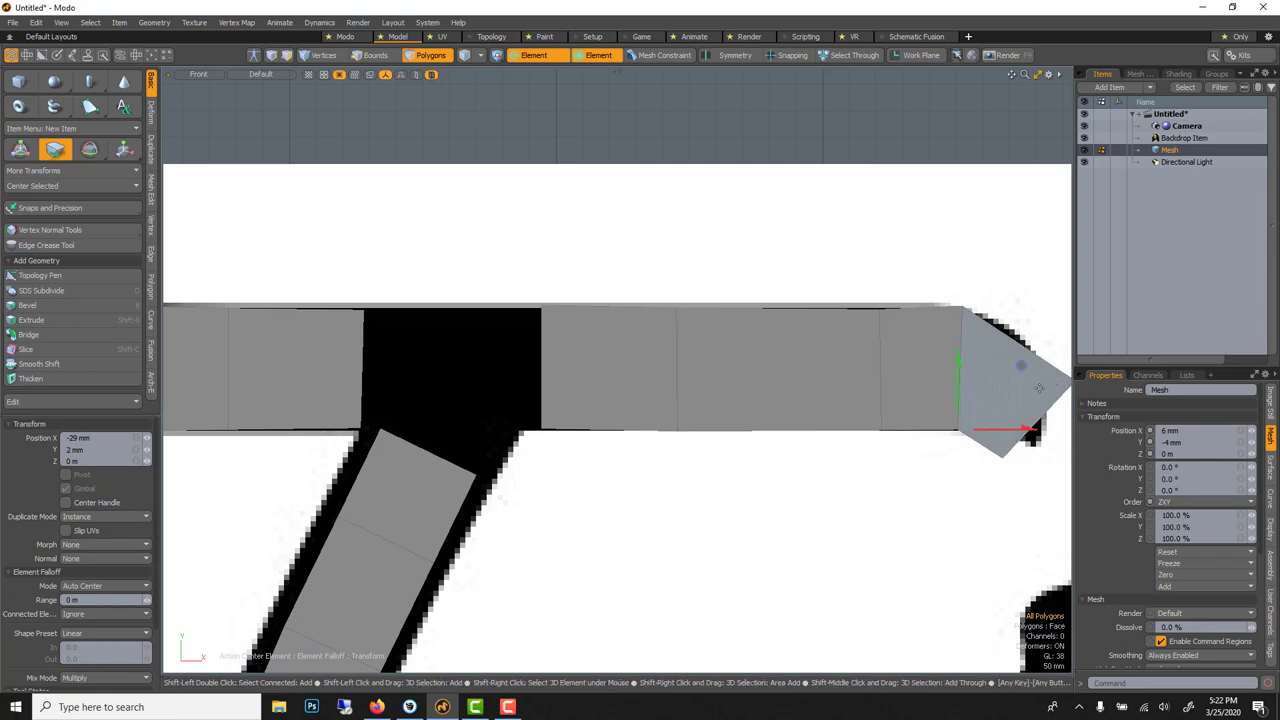
pyautogui.keyDown('alt'); pyautogui.keyDown('shift'); pyautogui.moveTo(1036, 384); pyautogui.dragTo(959, 407); pyautogui.keyUp('shift'); pyautogui.keyUp('alt')
pyautogui.moveTo(910, 458); pyautogui.dragTo(932, 446)
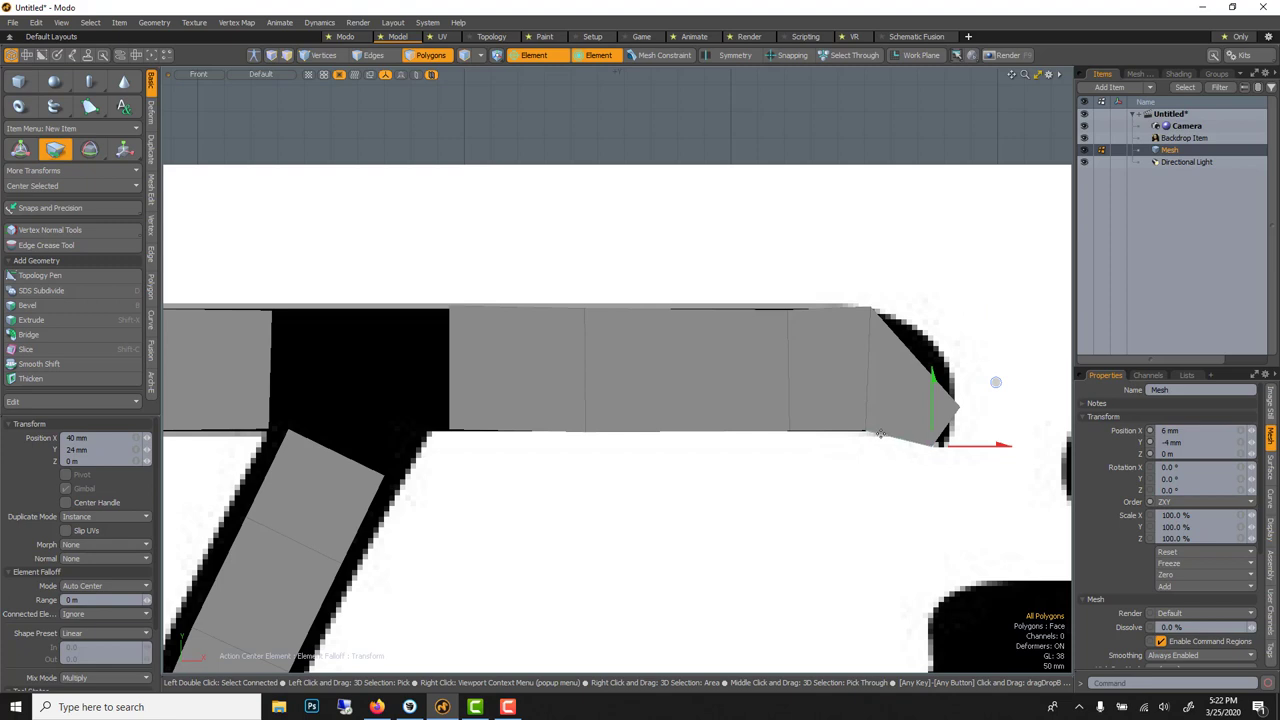
# Slice the right arm's end polygon with Edge Slice from 50.5% on its upper edge to 35% on its lower edge
pyautogui.press('space')
pyautogui.hotkey('shift', 'c')
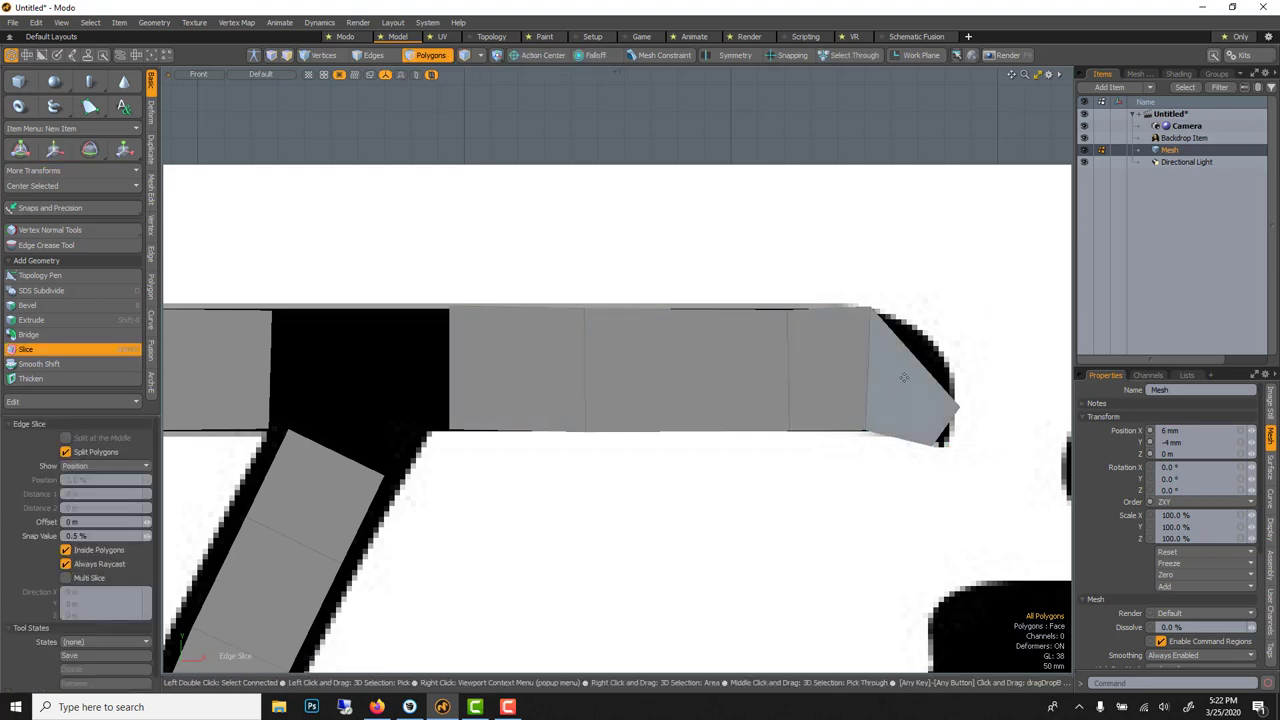
pyautogui.click(913, 354)
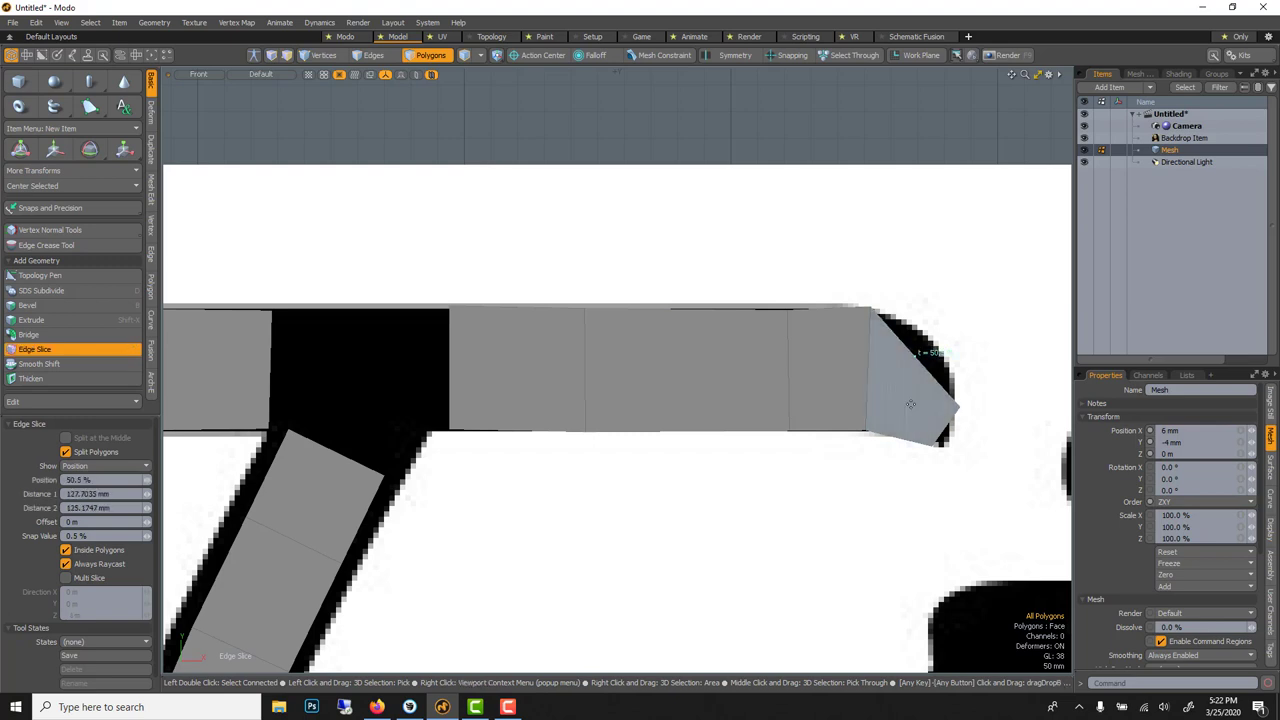
pyautogui.click(903, 432)
pyautogui.moveTo(903, 433); pyautogui.dragTo(893, 431)
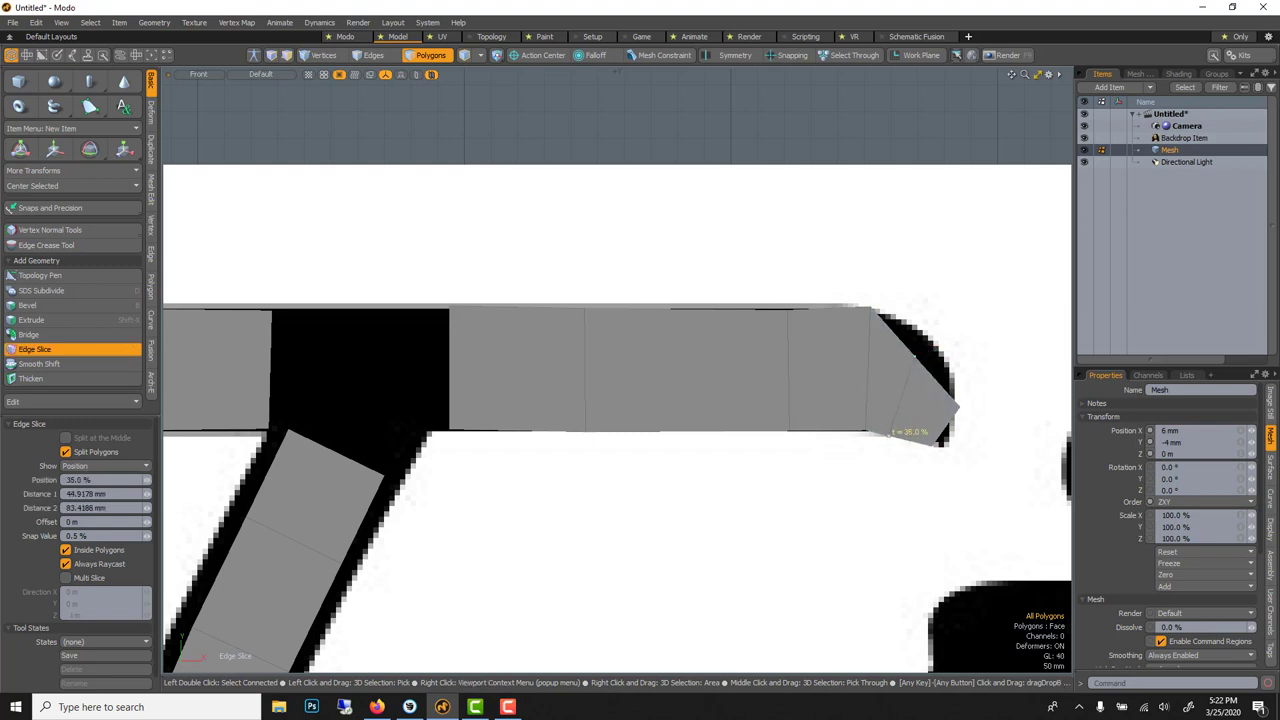
pyautogui.press('space')
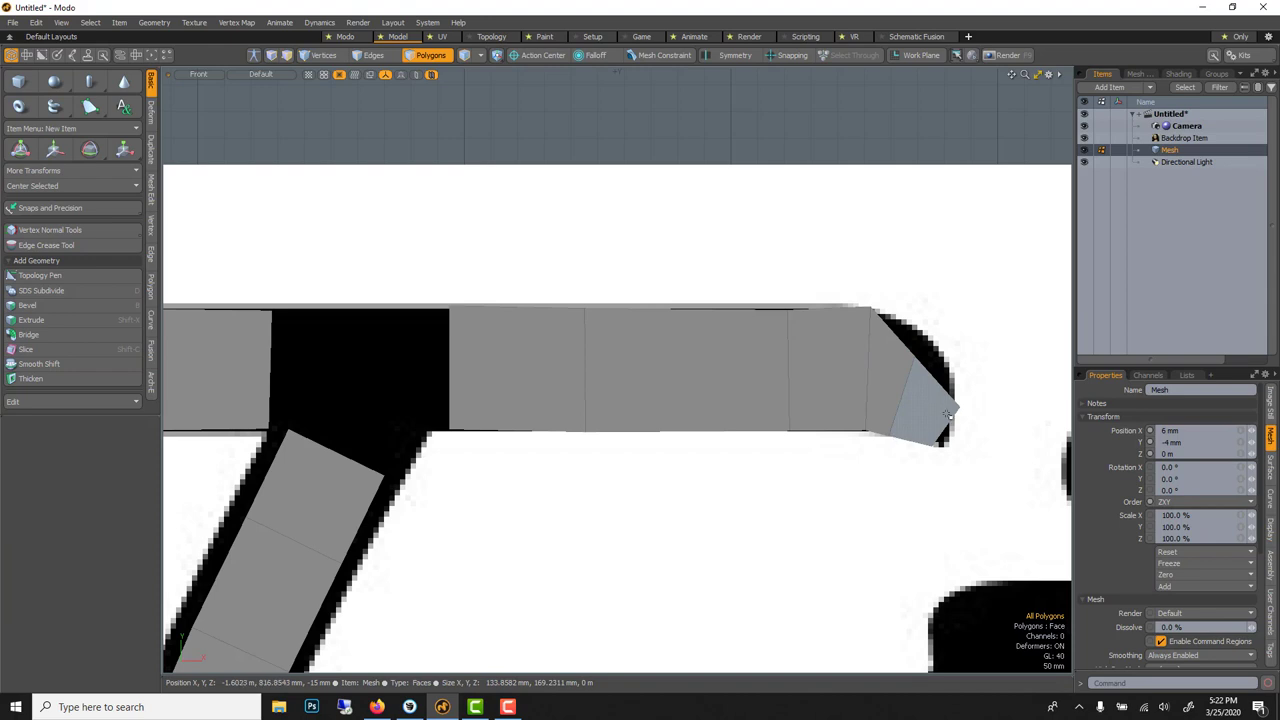
# Move the new slice's upper point out to the rounded outline and raise its lower point to the crossbar's bottom edge
pyautogui.scroll(3, 945, 410)
pyautogui.press('t')
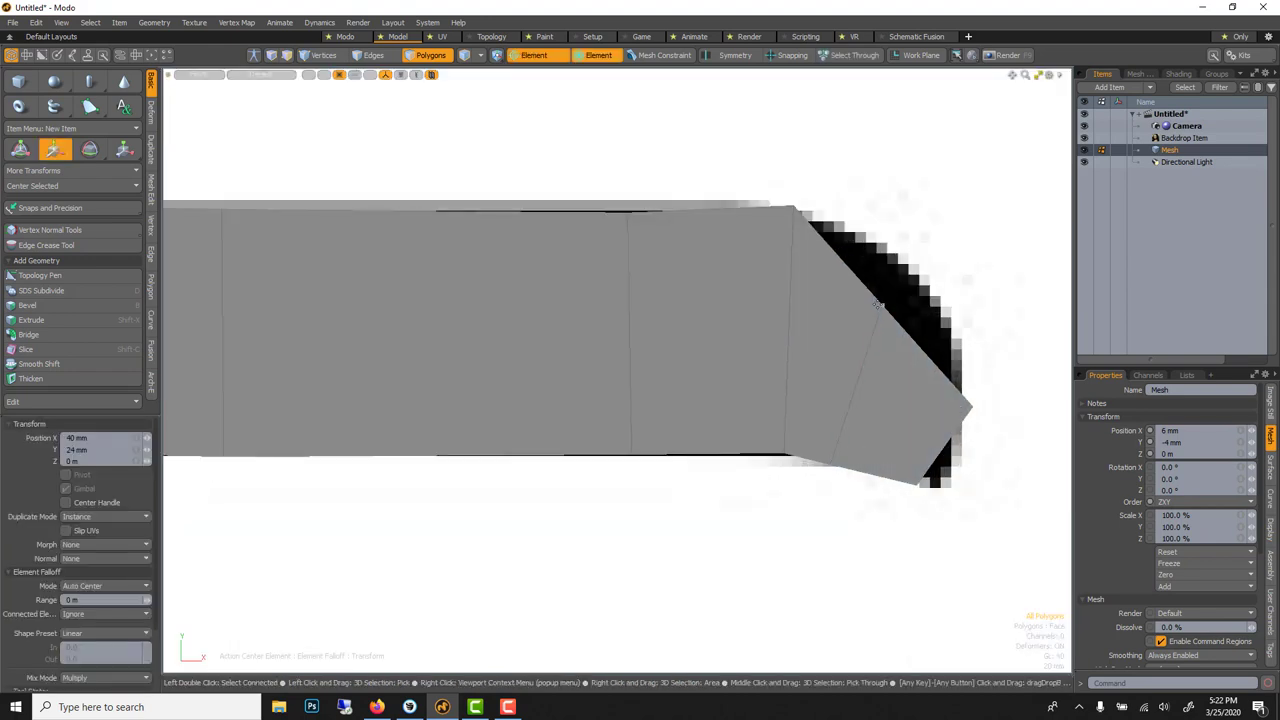
pyautogui.moveTo(880, 311); pyautogui.dragTo(907, 264)
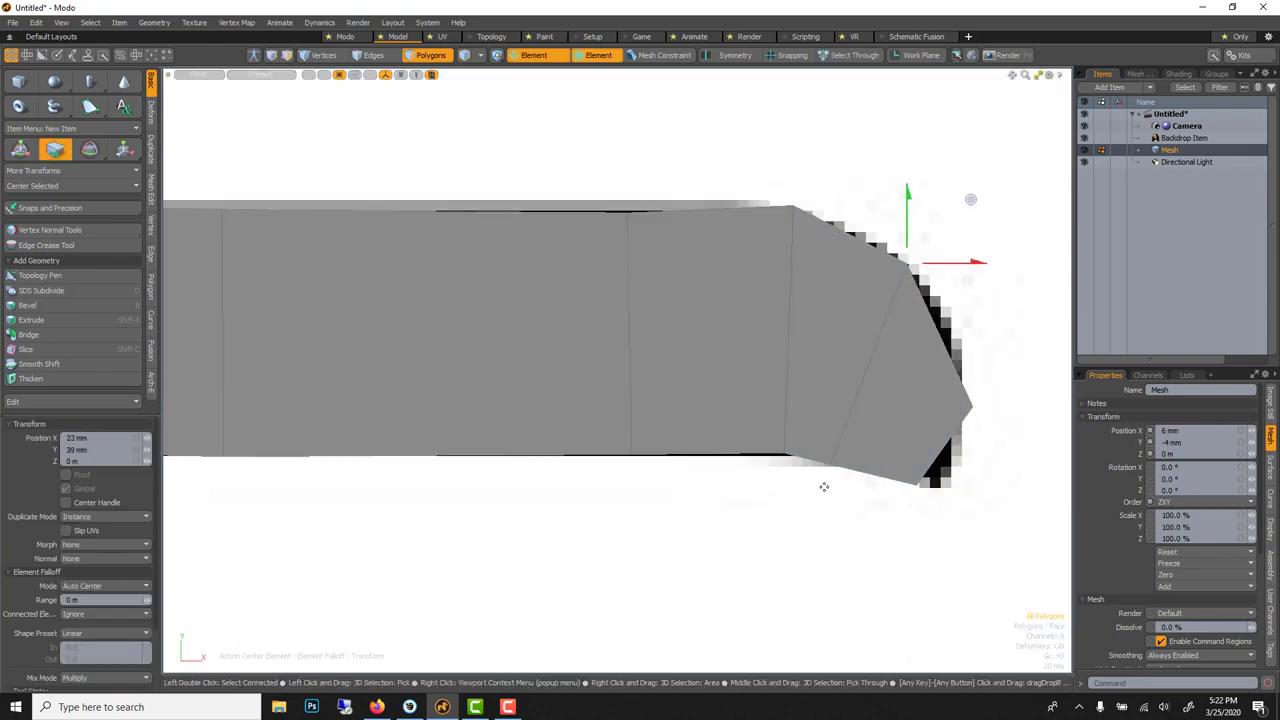
pyautogui.moveTo(828, 464); pyautogui.dragTo(838, 454)
pyautogui.scroll(-3, 818, 463)
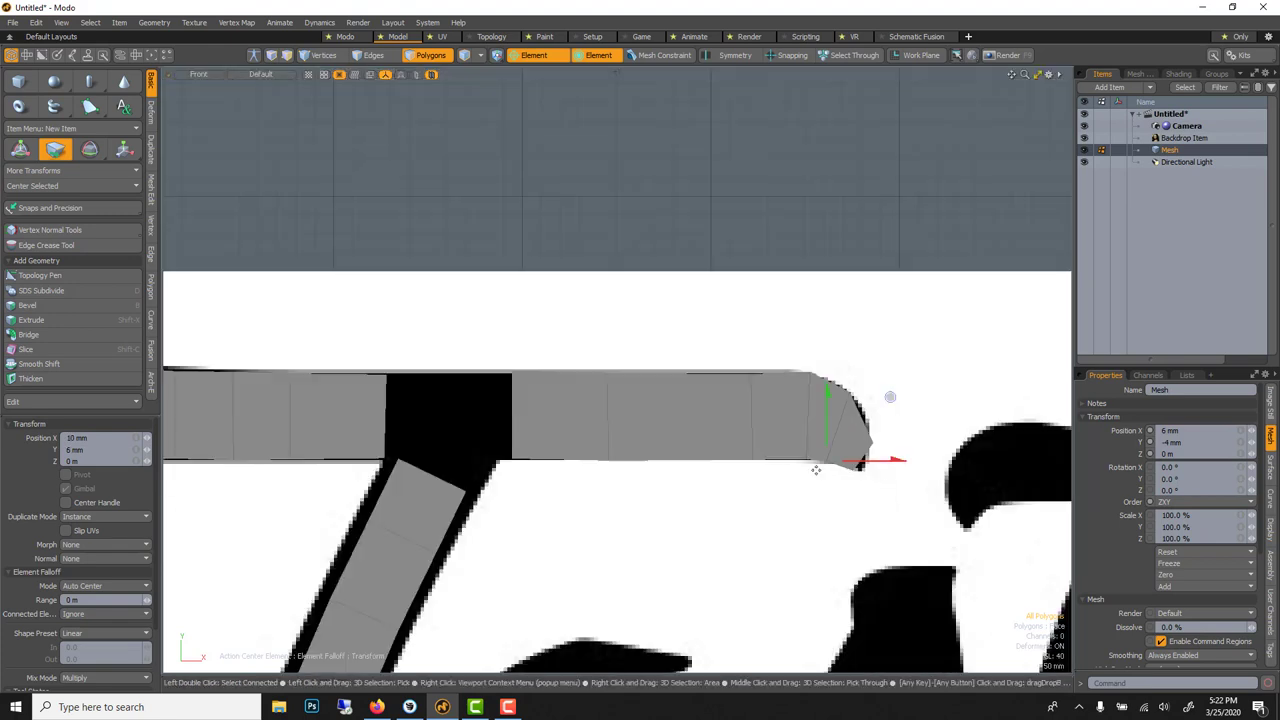
# Widen the stem's topmost segment by moving its two side edges to the outline and up to the crossbar's underside
pyautogui.press('space')
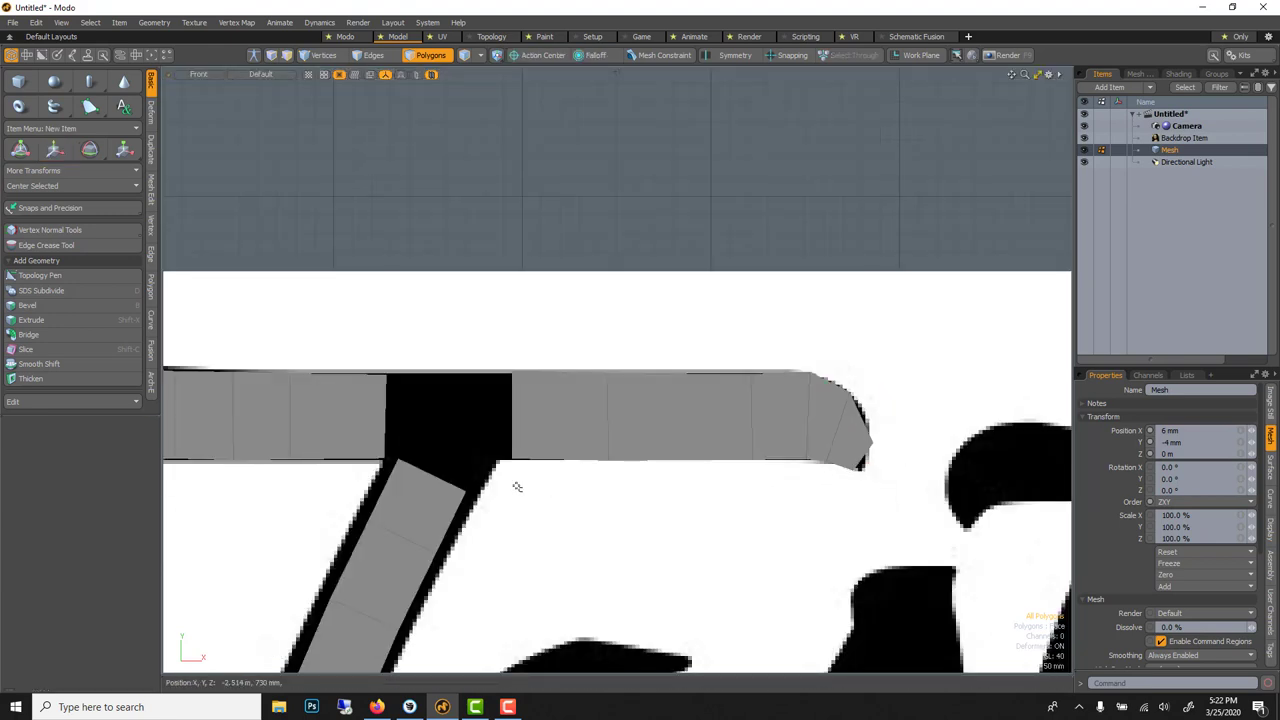
pyautogui.scroll(3, 517, 486)
pyautogui.keyDown('alt'); pyautogui.keyDown('shift'); pyautogui.moveTo(634, 424); pyautogui.dragTo(972, 245); pyautogui.keyUp('shift'); pyautogui.keyUp('alt')
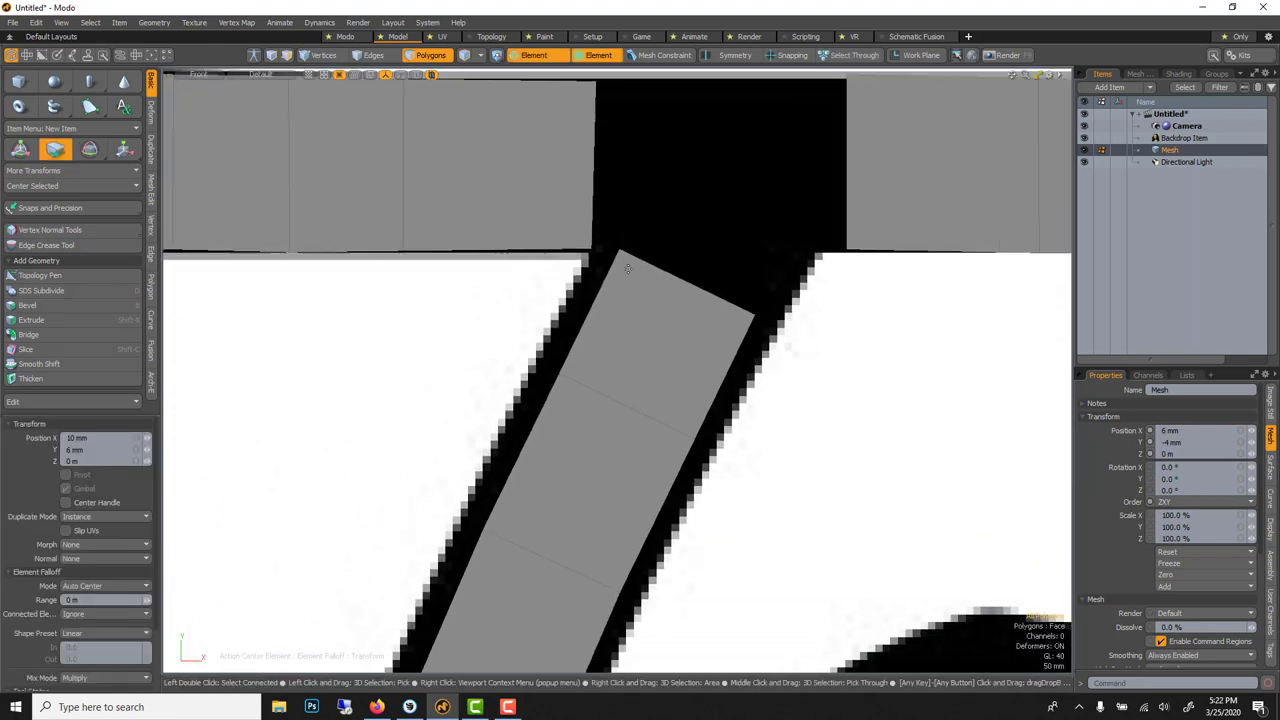
pyautogui.moveTo(588, 312); pyautogui.dragTo(562, 314)
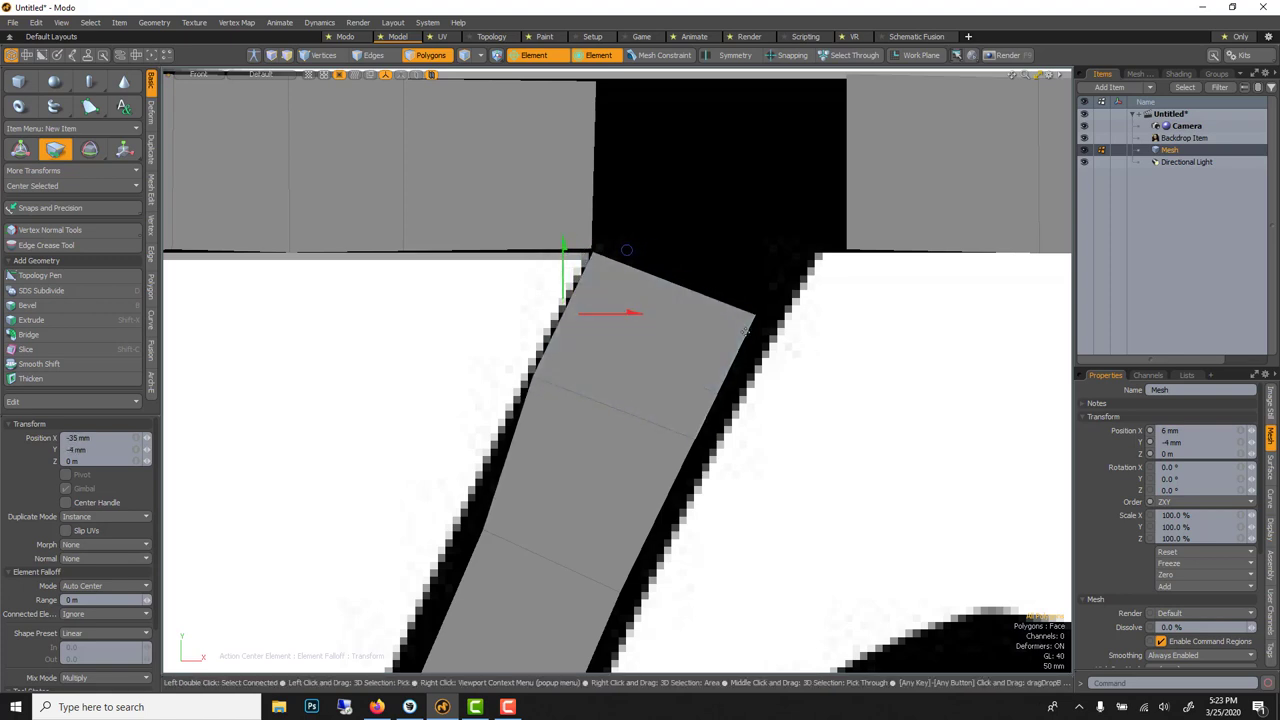
pyautogui.moveTo(627, 250); pyautogui.dragTo(854, 254)
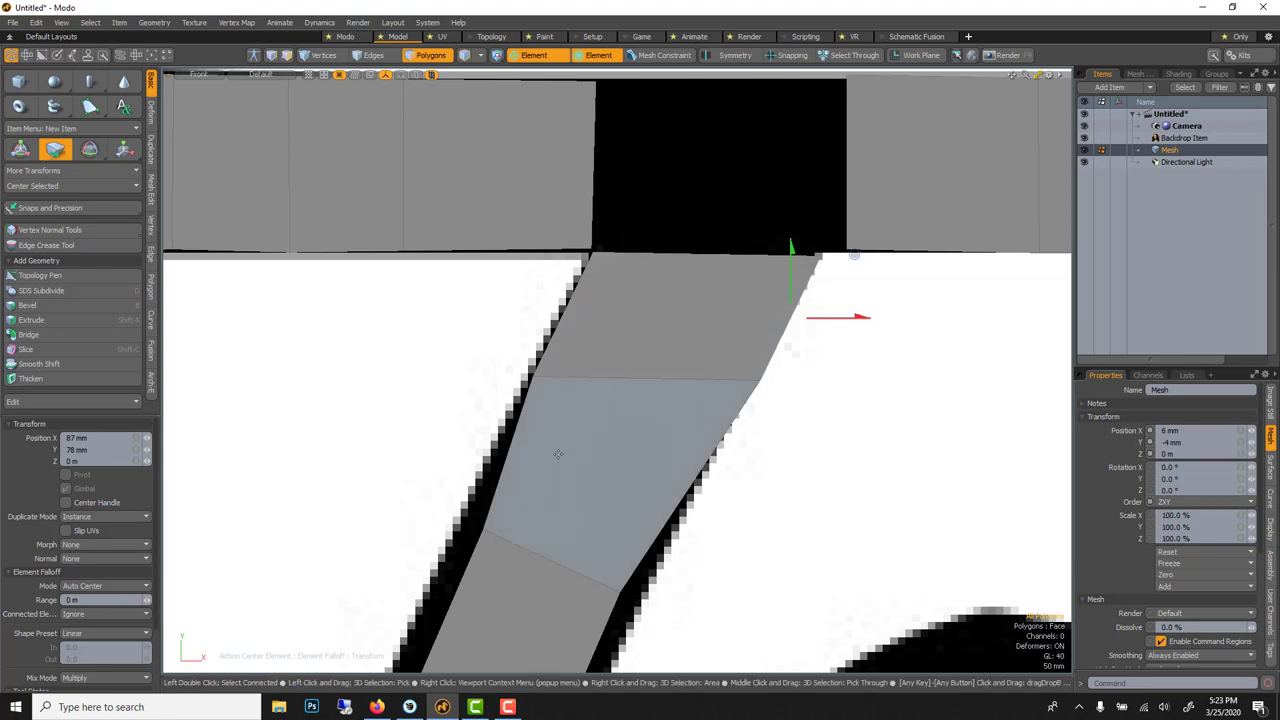
# Move the side points of the stem's upper segments out to the letter outline on both sides
pyautogui.moveTo(501, 477); pyautogui.dragTo(492, 477)
pyautogui.scroll(-1, 481, 541)
pyautogui.scroll(1, 481, 541)
pyautogui.keyDown('alt'); pyautogui.keyDown('shift'); pyautogui.moveTo(481, 541); pyautogui.dragTo(676, 234); pyautogui.keyUp('shift'); pyautogui.keyUp('alt')
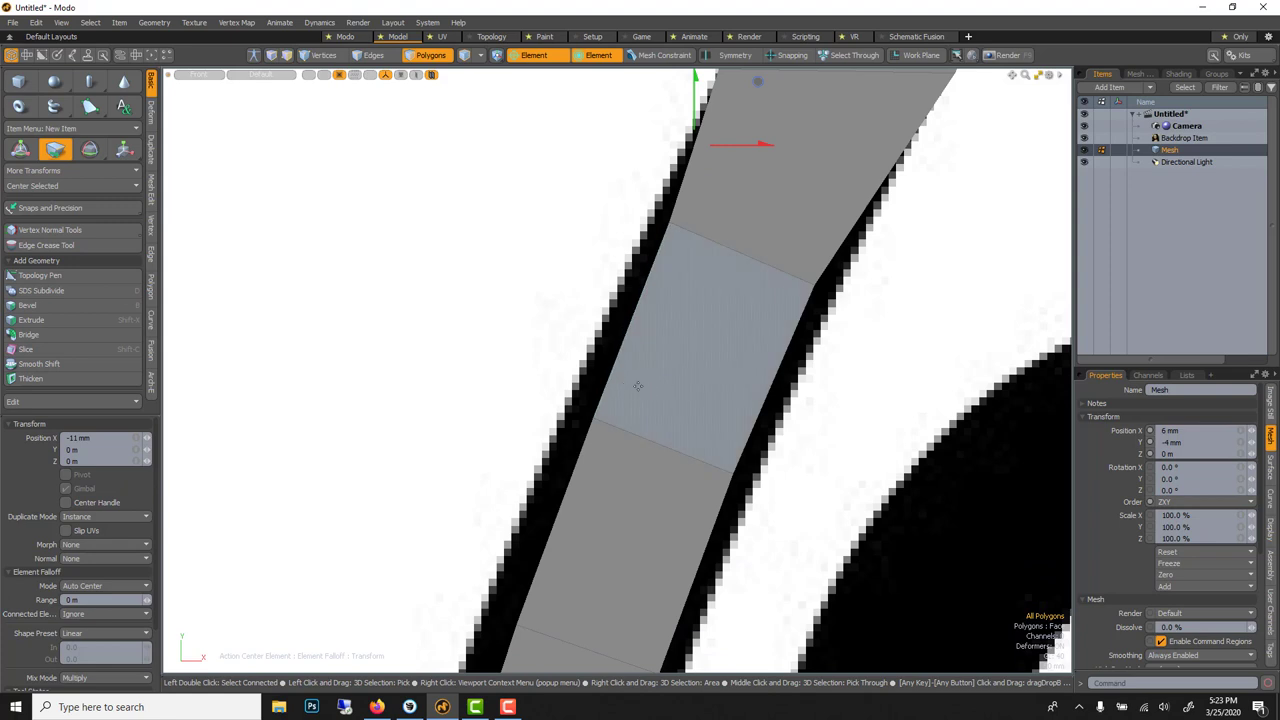
pyautogui.moveTo(657, 389); pyautogui.dragTo(777, 431)
pyautogui.moveTo(598, 507); pyautogui.dragTo(589, 507)
pyautogui.moveTo(687, 484); pyautogui.dragTo(678, 483)
# Fit the middle of the stem to the letter outline by moving the side points of its next cross edges
pyautogui.moveTo(589, 507)
pyautogui.mouseDown()
pyautogui.moveTo(615, 428)
pyautogui.moveTo(581, 201)
pyautogui.mouseUp()
pyautogui.scroll(-2, 591, 494)
pyautogui.scroll(1, 590, 488)
pyautogui.moveTo(659, 253); pyautogui.dragTo(670, 261)
pyautogui.moveTo(735, 197); pyautogui.dragTo(578, 220)
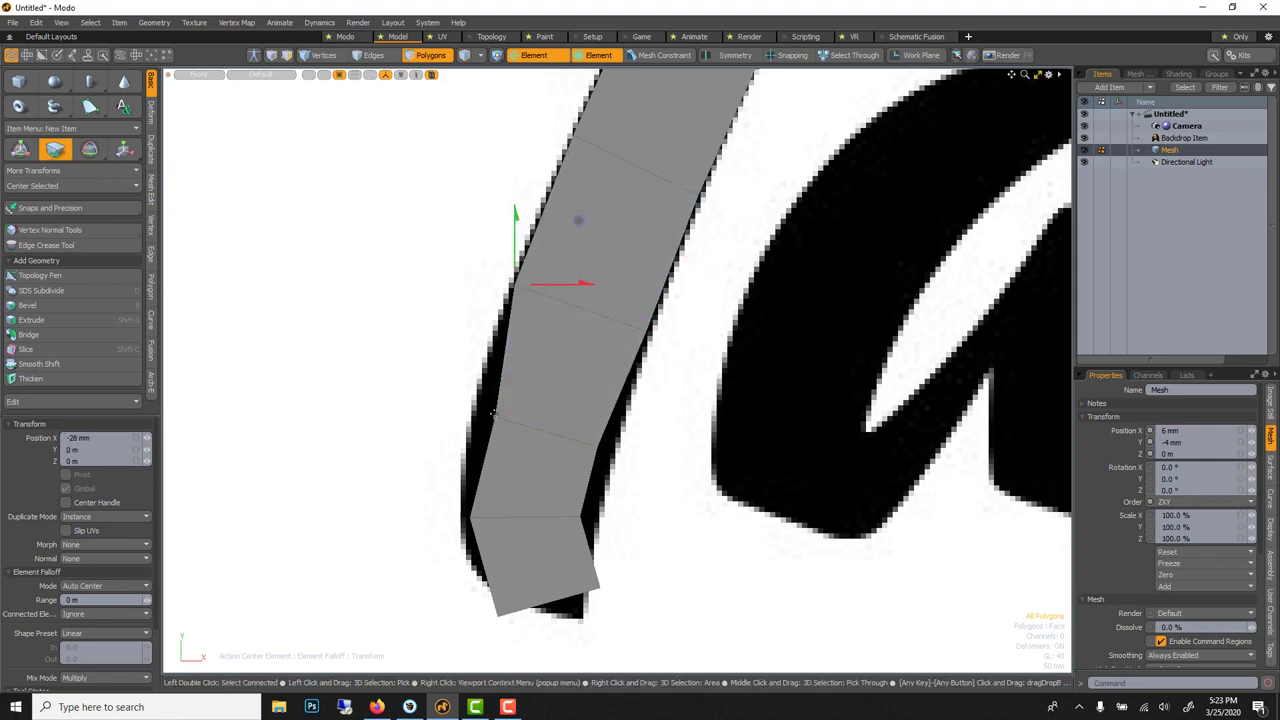
# Widen the stem's lower segments to the letter outline and pull the two bottom end corners onto its tip
pyautogui.moveTo(493, 415)
pyautogui.mouseDown()
pyautogui.moveTo(472, 405)
pyautogui.moveTo(473, 418)
pyautogui.mouseUp()
pyautogui.moveTo(589, 443); pyautogui.dragTo(617, 448)
pyautogui.moveTo(467, 520); pyautogui.dragTo(464, 538)
pyautogui.moveTo(577, 511); pyautogui.dragTo(600, 517)
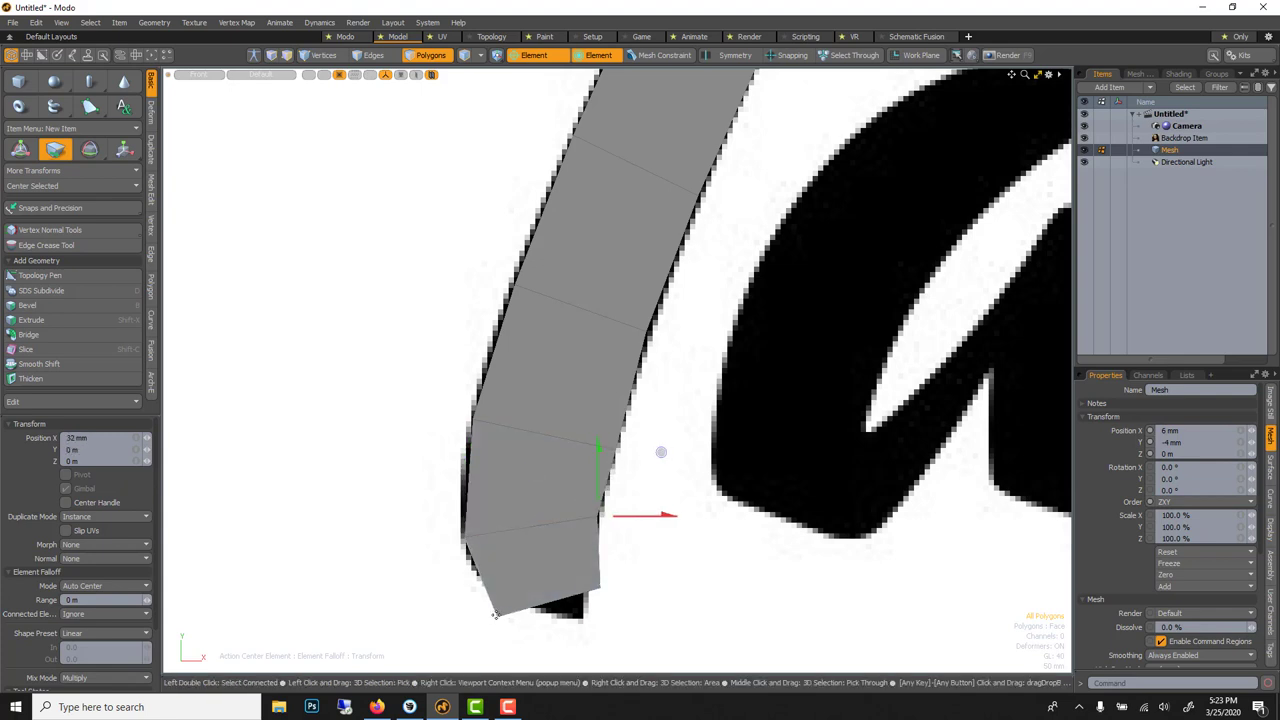
pyautogui.moveTo(494, 614); pyautogui.dragTo(589, 589)
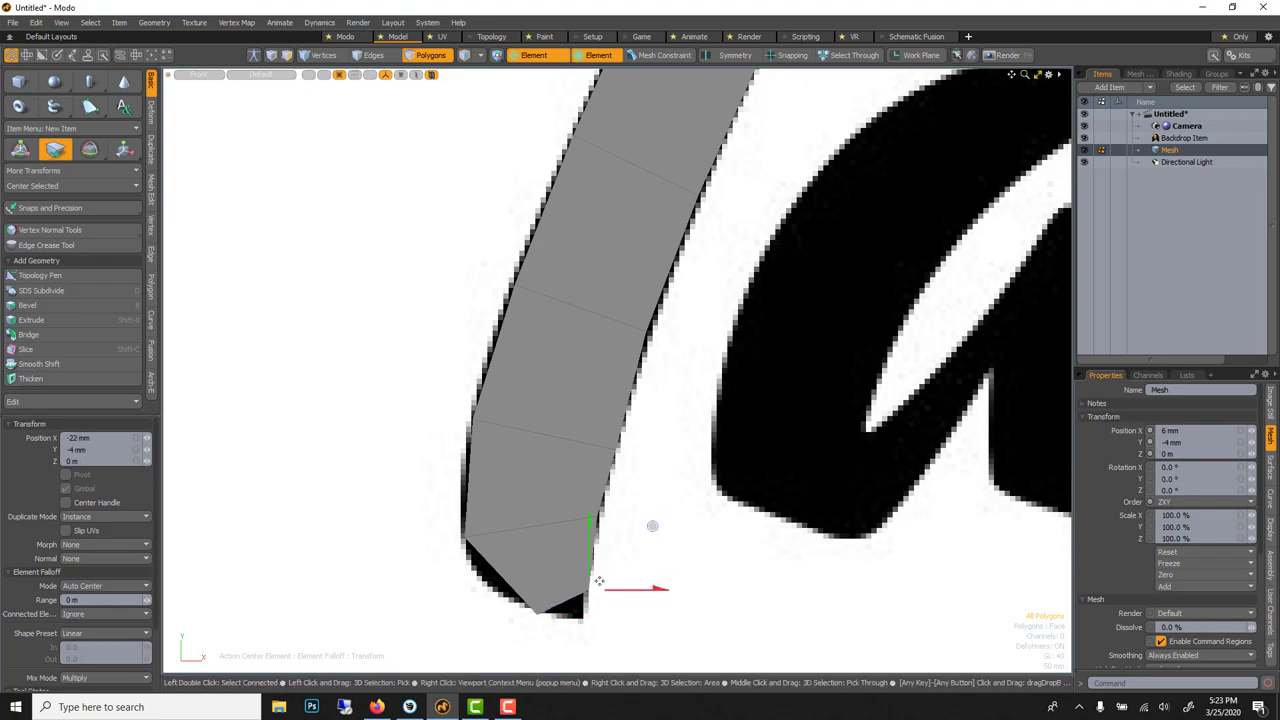
pyautogui.press('space')
# Bridge the two facing edges of the crossbar across the gap above the stem using one segment
pyautogui.scroll(-3, 622, 560)
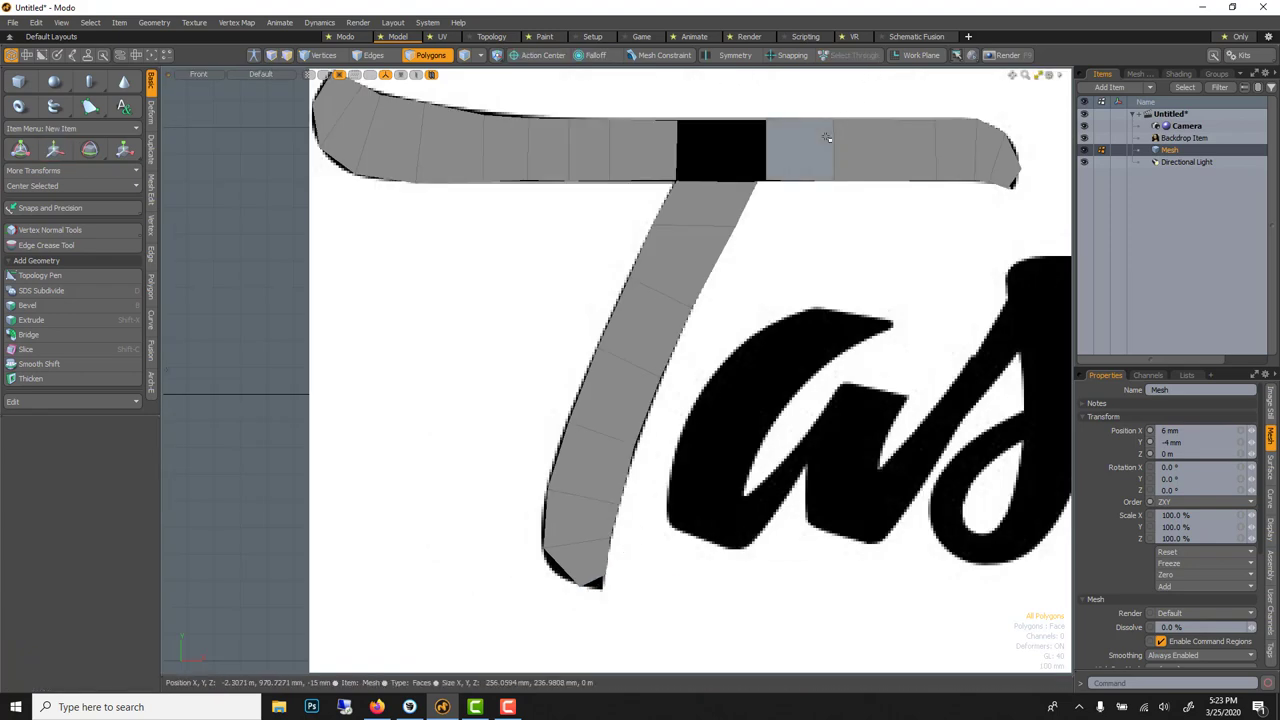
pyautogui.scroll(3, 677, 187)
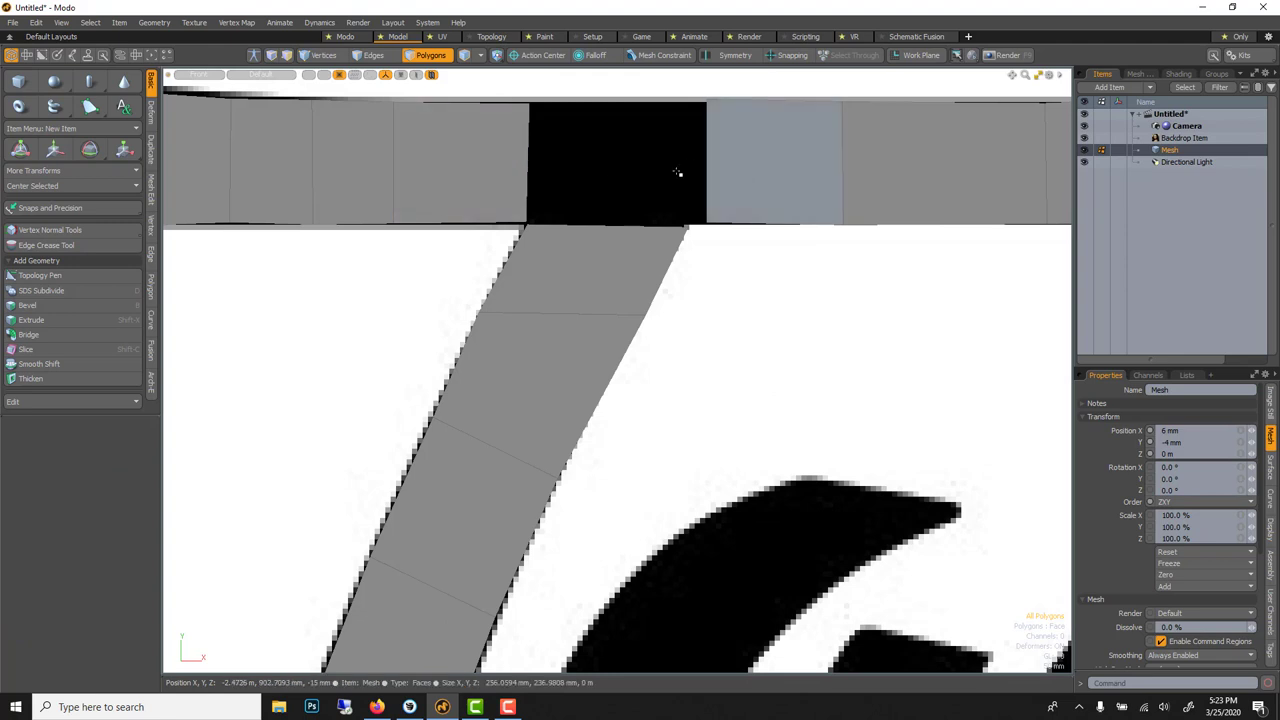
pyautogui.press('2')
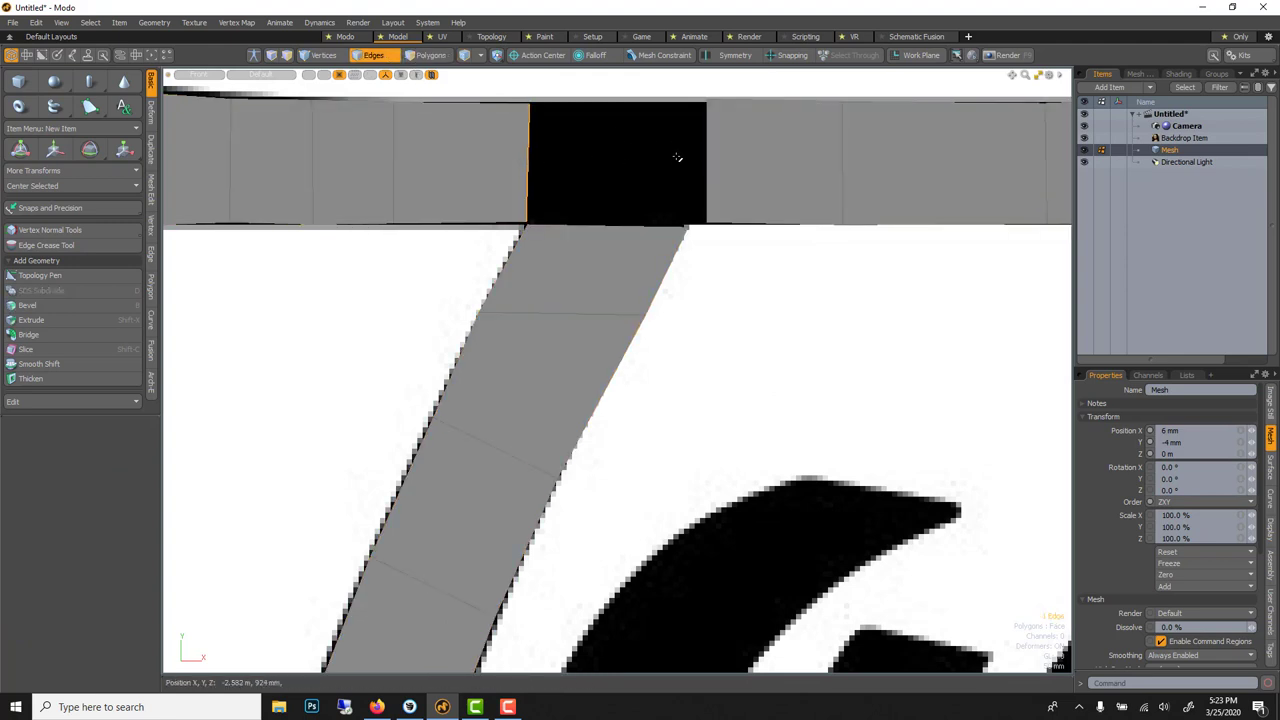
pyautogui.keyDown('shift'); pyautogui.click(710, 158); pyautogui.keyUp('shift')
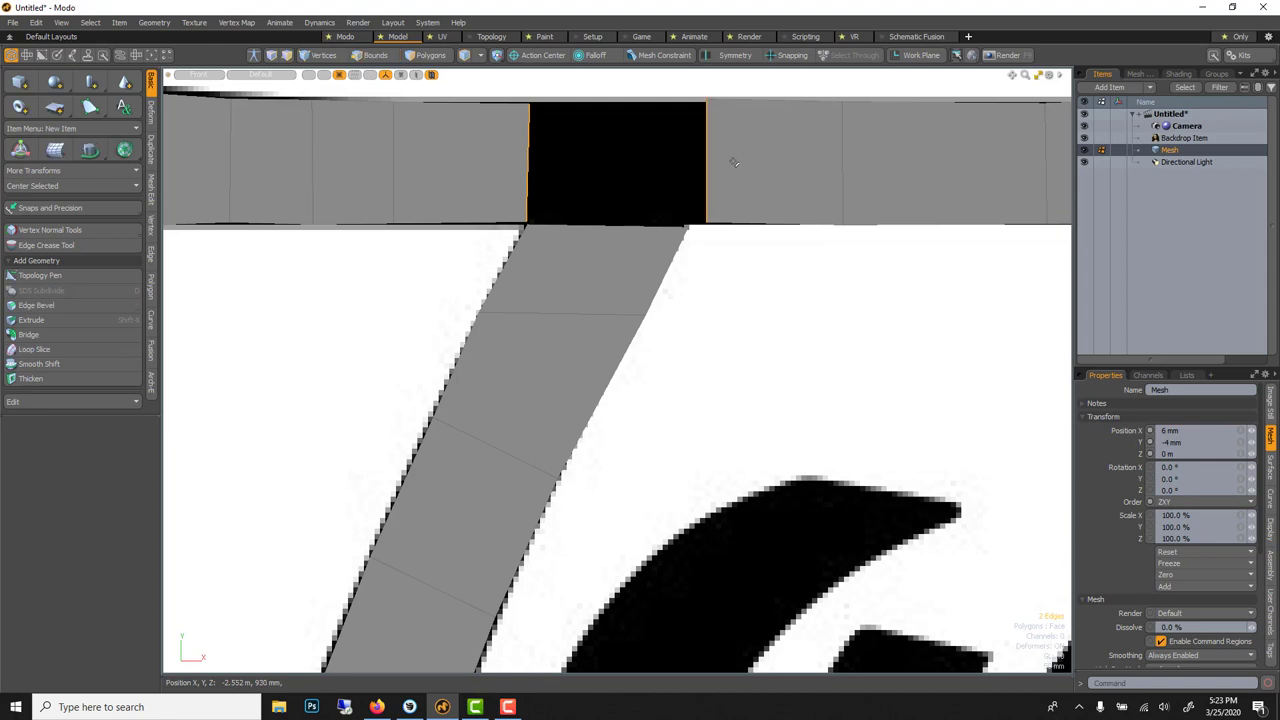
pyautogui.click(28, 334)
pyautogui.click(257, 401)
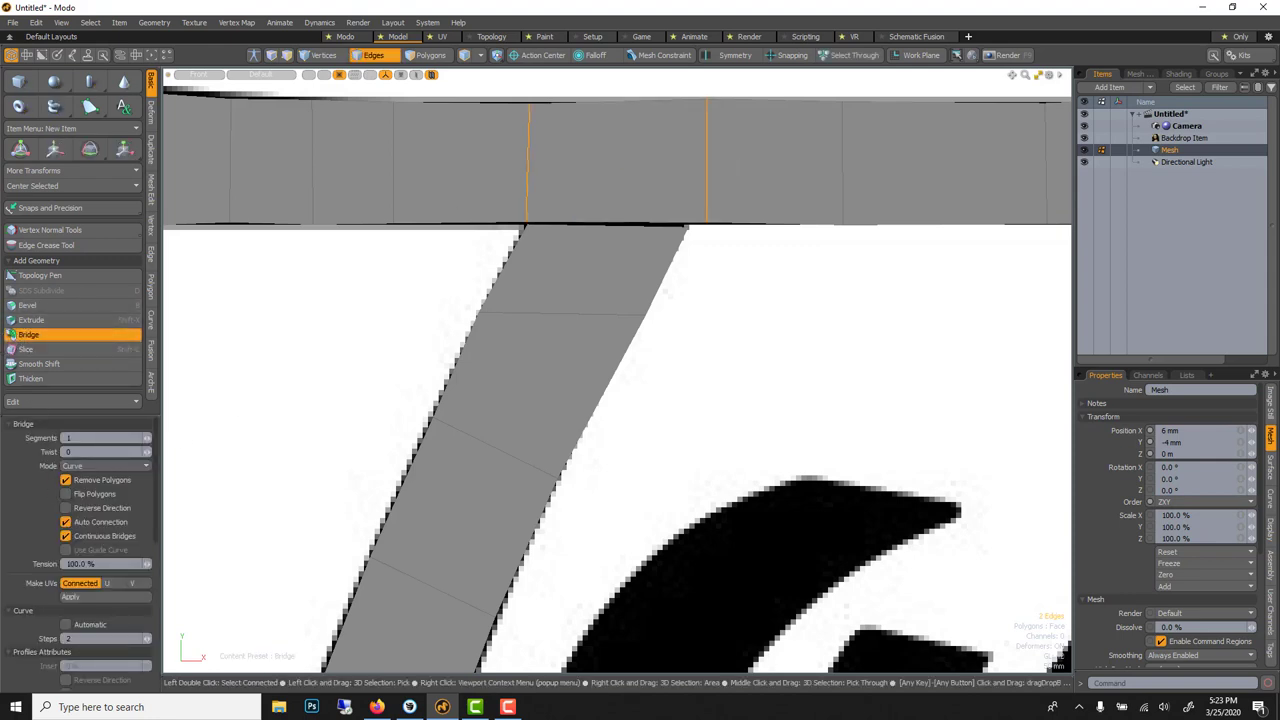
pyautogui.press('space')
# Bridge the stem's top edge to the crossbar's bottom edge directly above it
pyautogui.scroll(4, 535, 250)
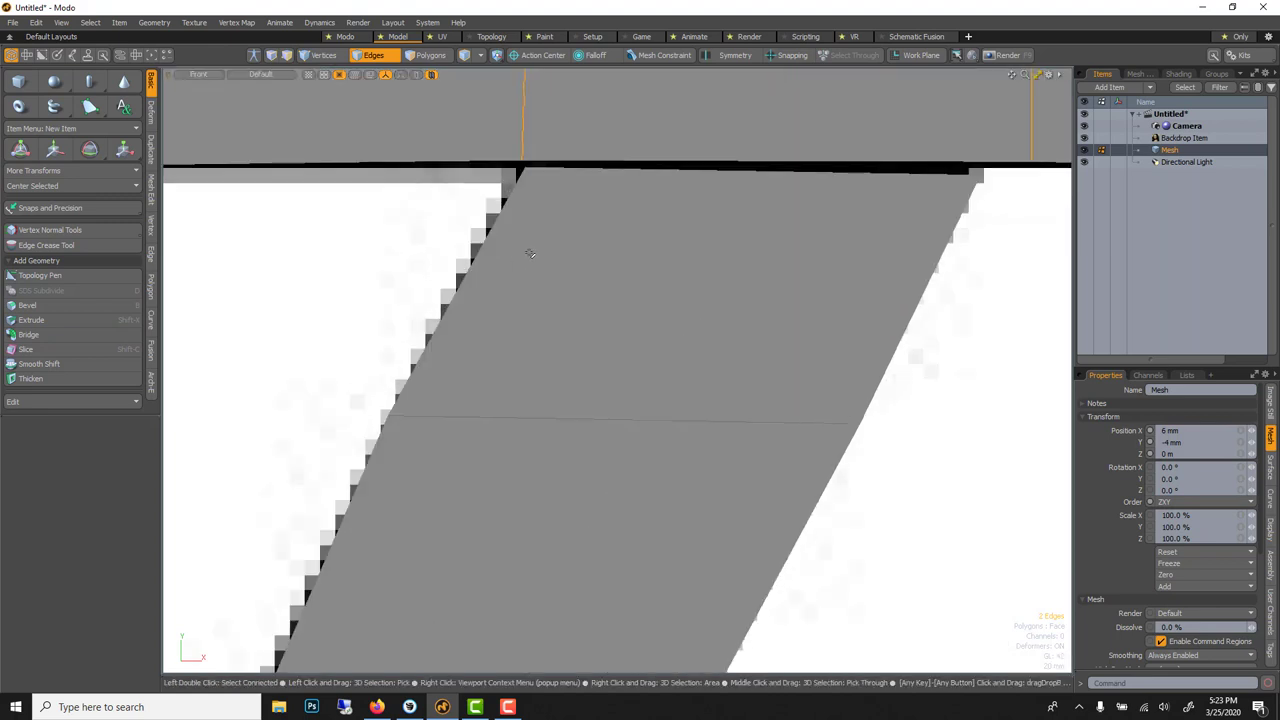
pyautogui.click(626, 162)
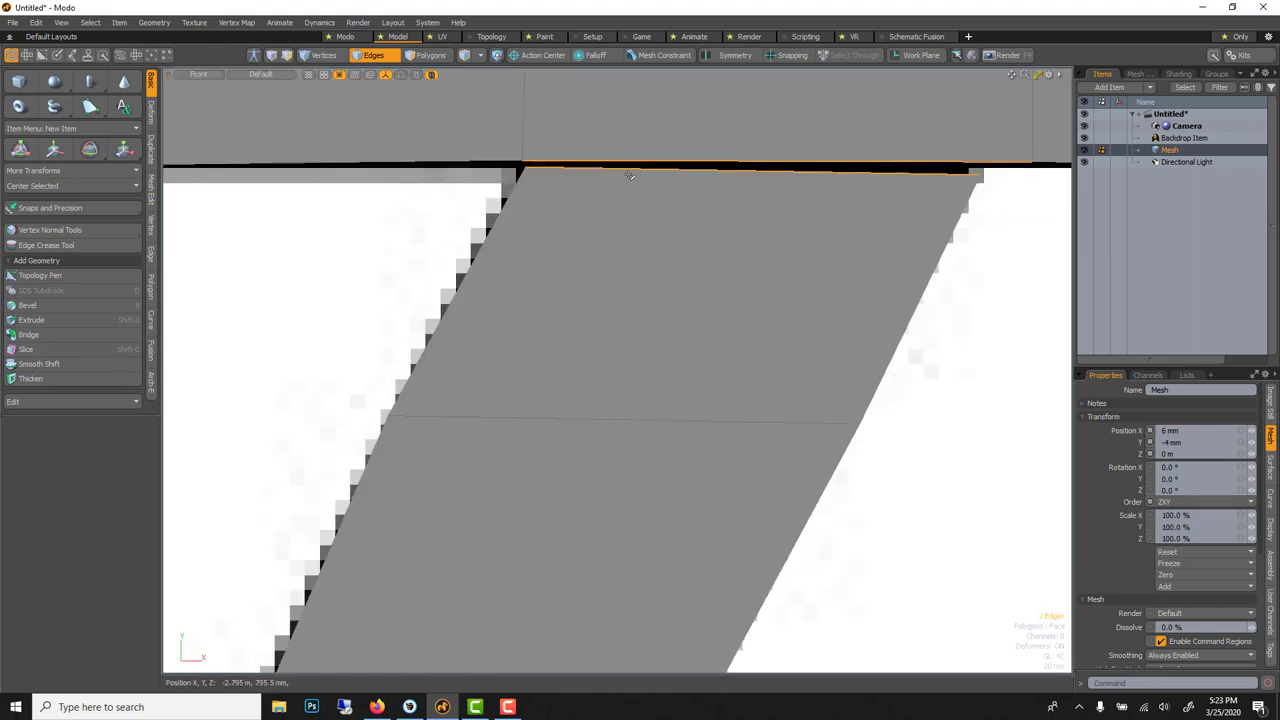
pyautogui.scroll(-3, 571, 234)
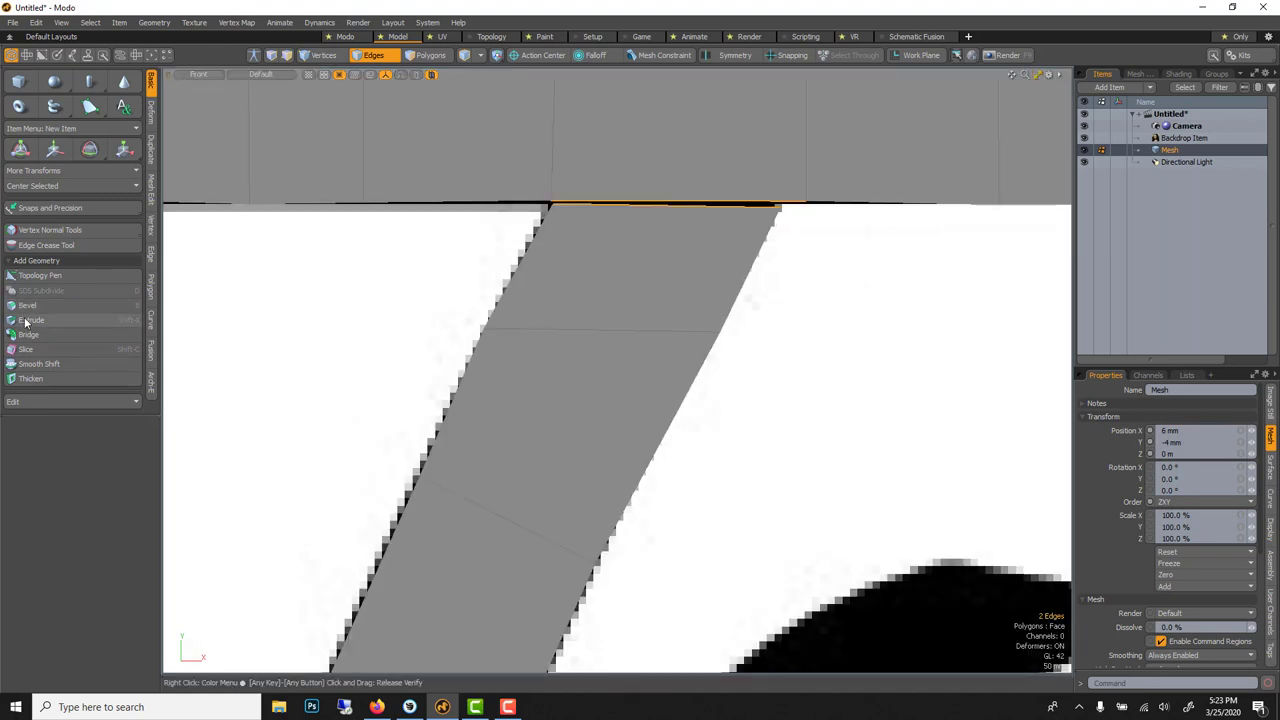
pyautogui.click(28, 334)
pyautogui.scroll(-2, 342, 329)
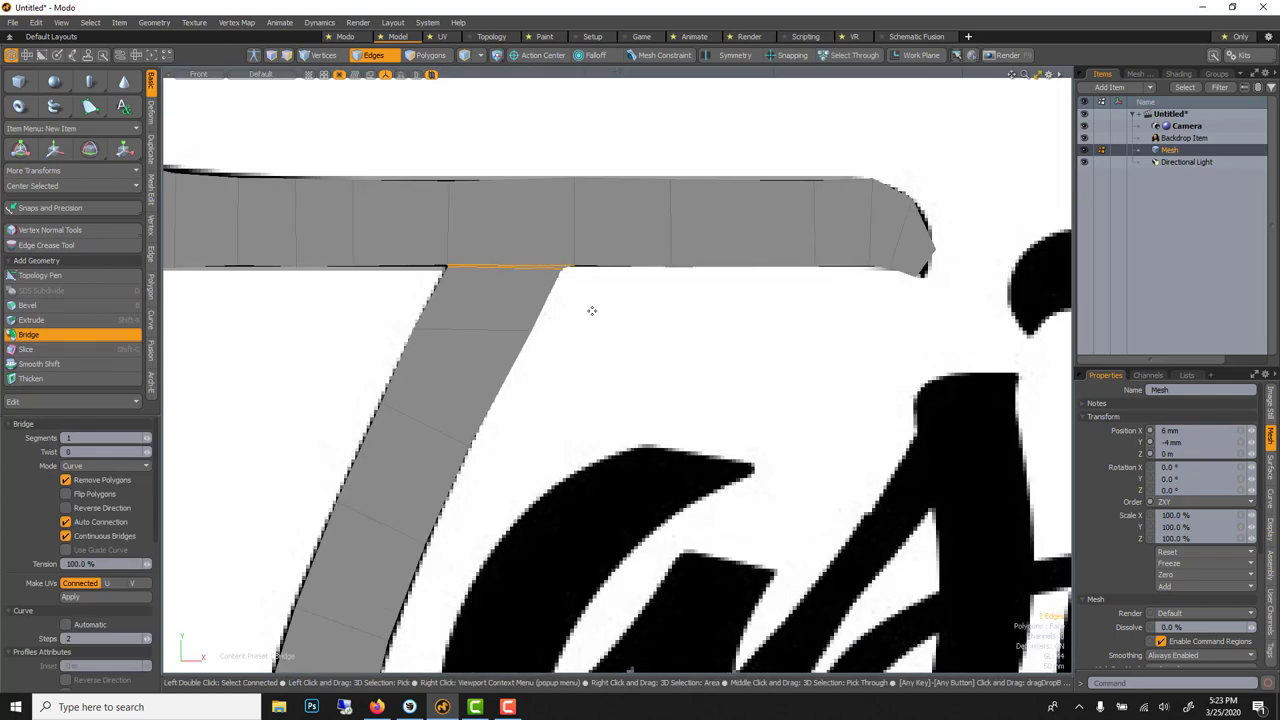
pyautogui.scroll(-3, 584, 305)
pyautogui.press('space')
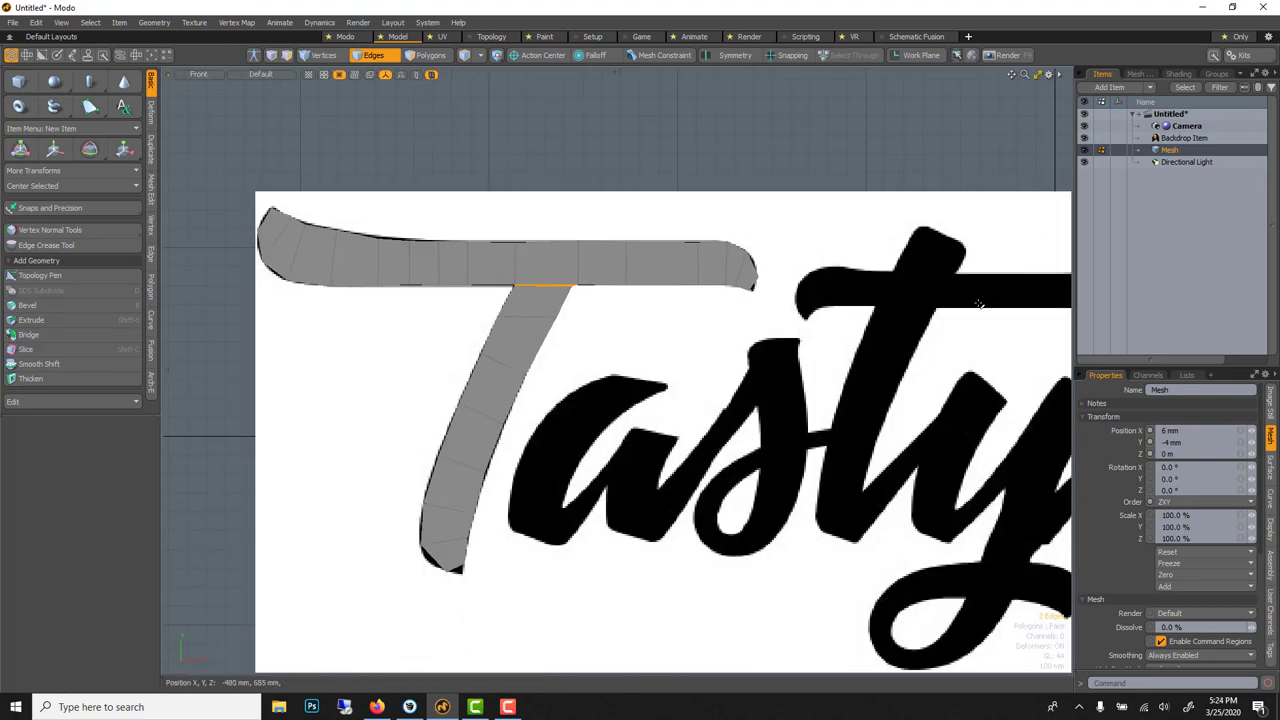
# Hide the Backdrop Item and switch the viewport to the Perspective view
pyautogui.click(1084, 137)
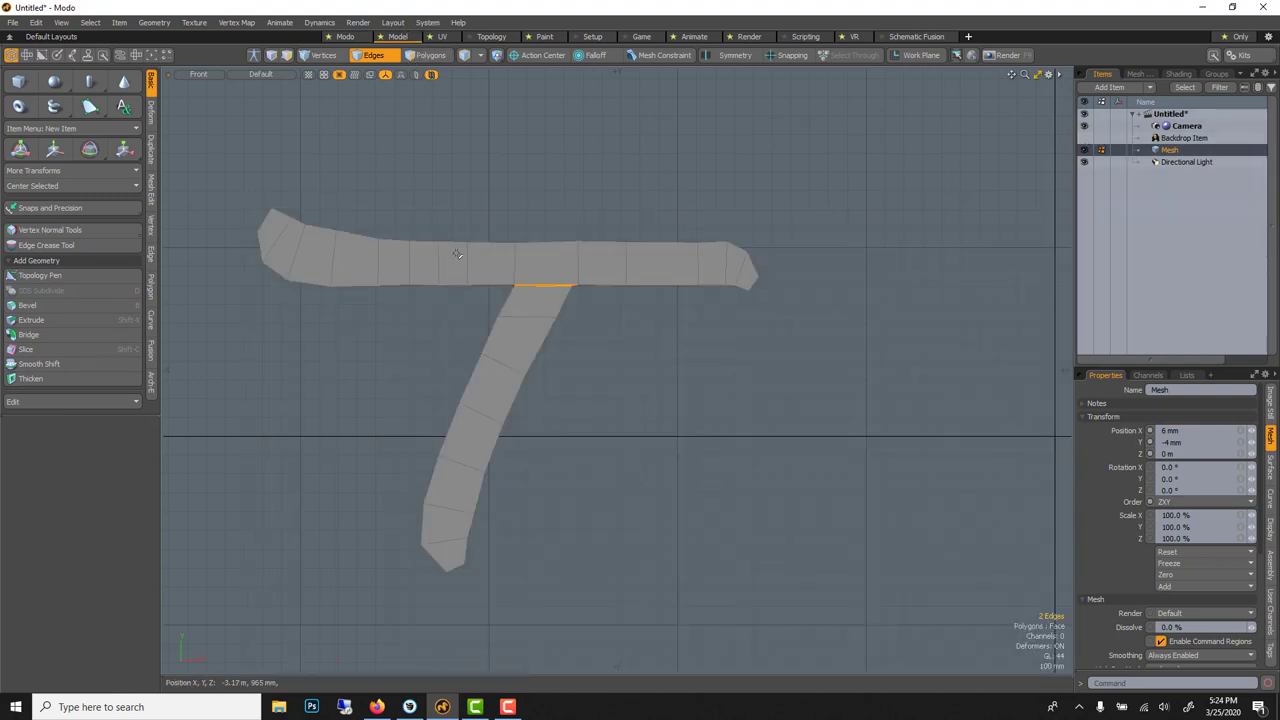
pyautogui.hotkey('ctrl', 'space')
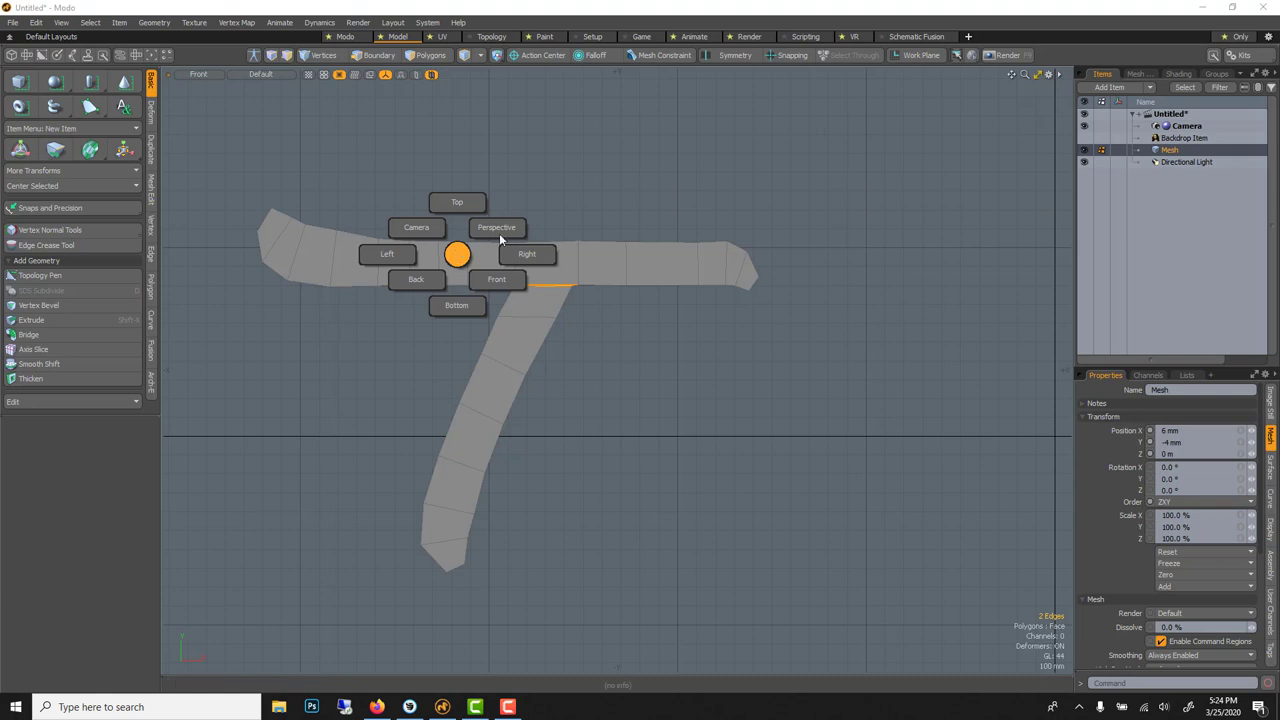
pyautogui.click(500, 236)
pyautogui.scroll(2, 472, 326)
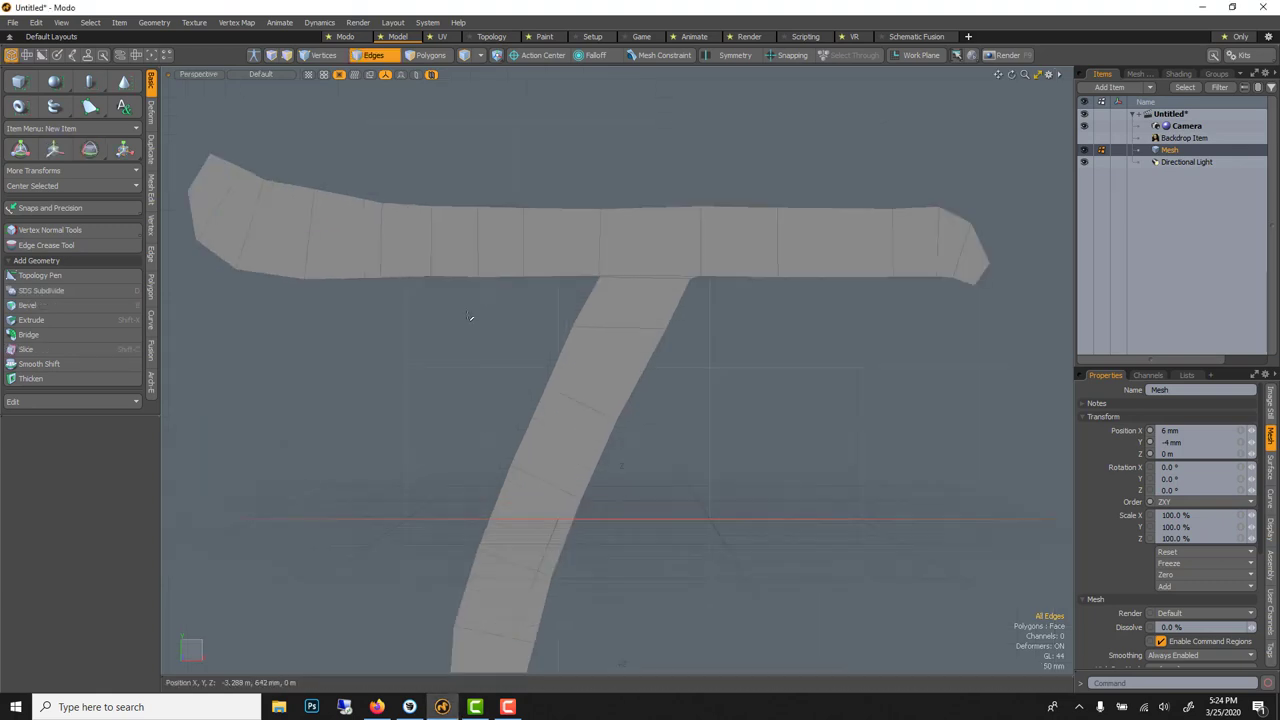
# Run Mesh Cleanup on the T mesh with all cleanup options enabled
pyautogui.press('5')
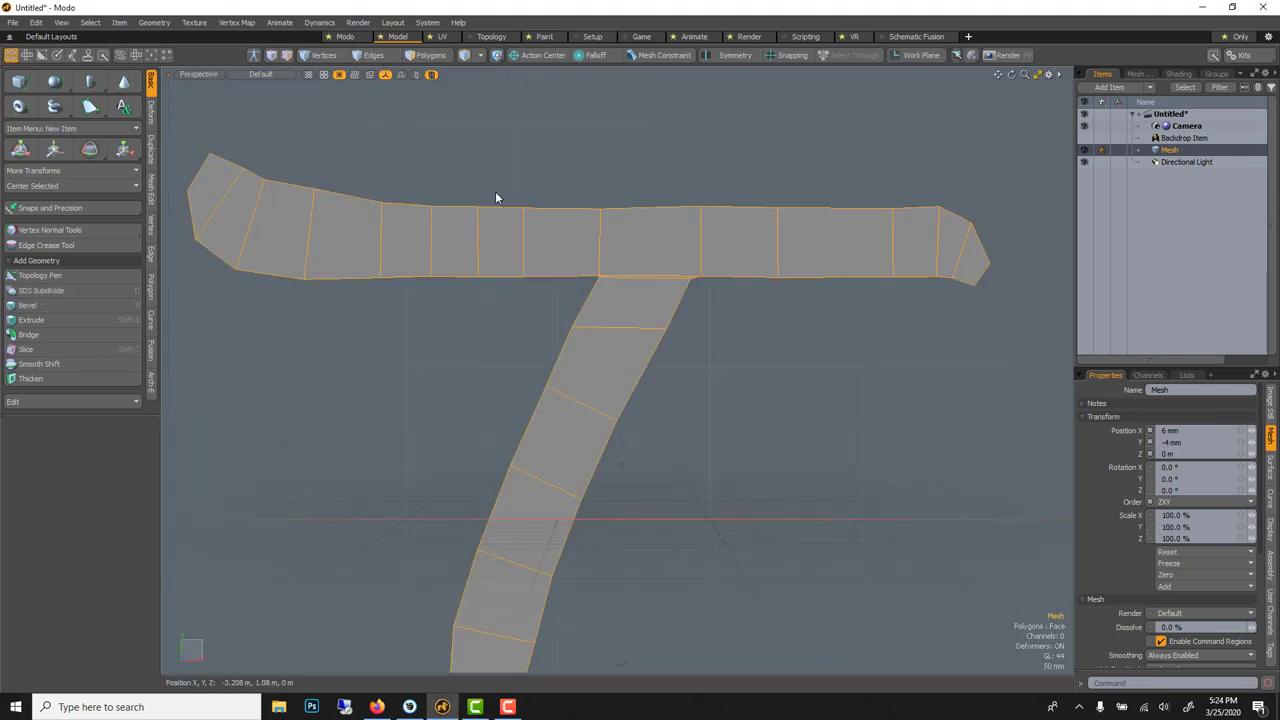
pyautogui.click(170, 28)
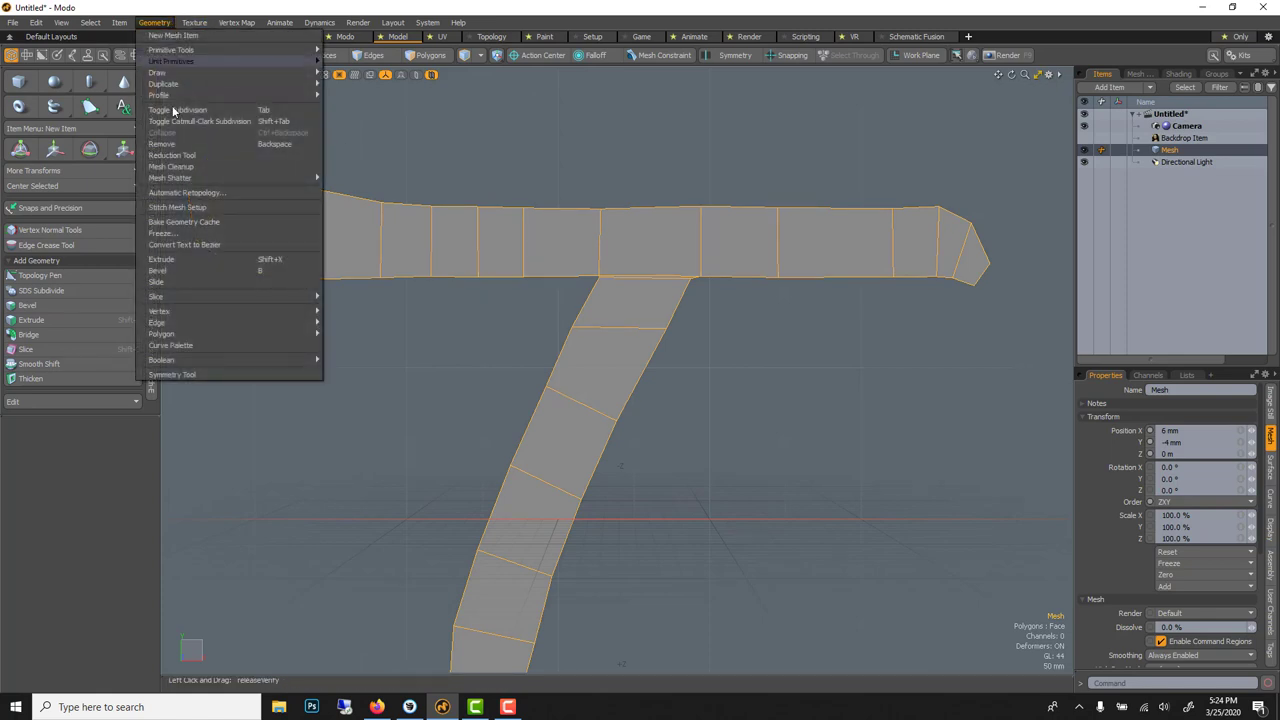
pyautogui.click(177, 168)
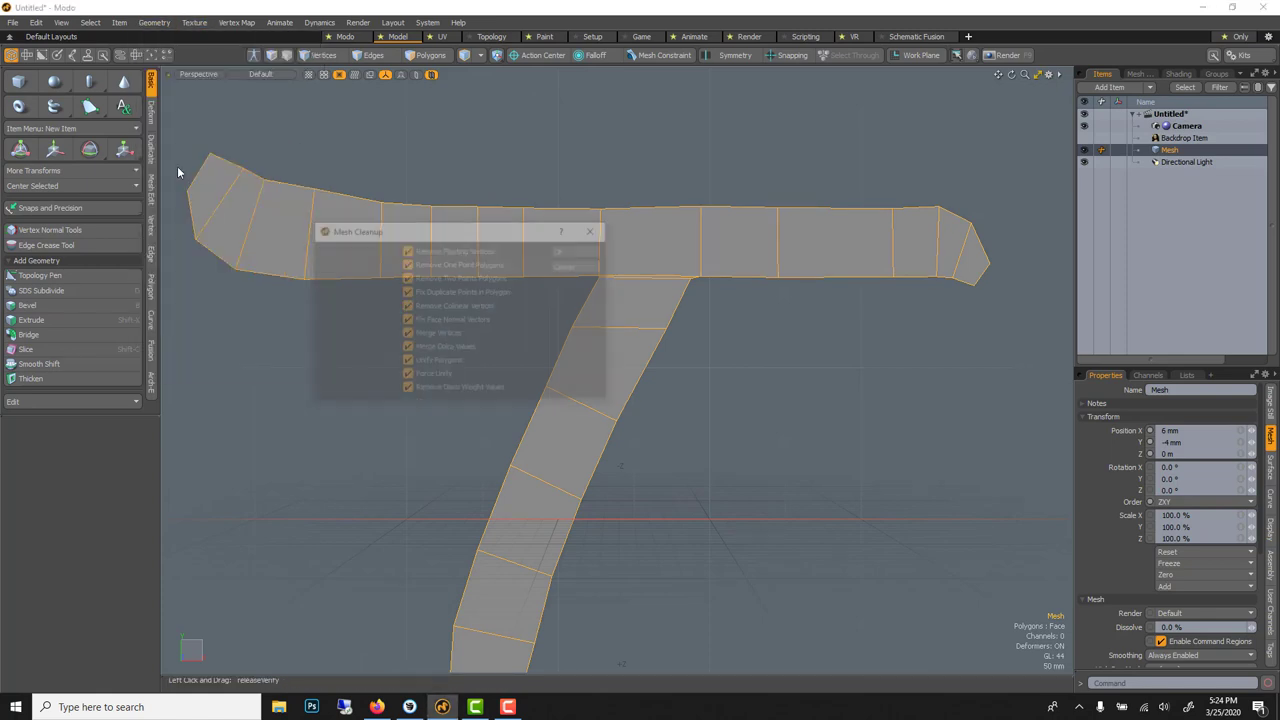
pyautogui.click(565, 250)
pyautogui.click(531, 287)
pyautogui.scroll(-2, 524, 315)
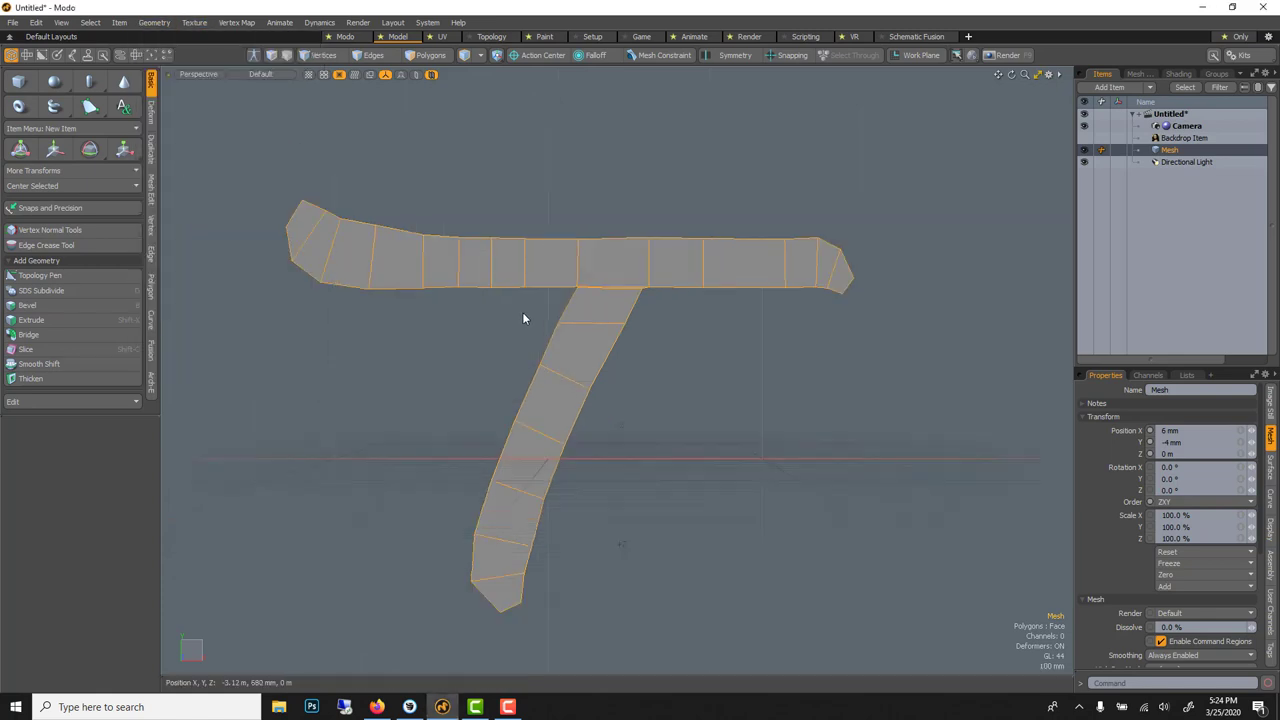
# Thicken the whole T mesh with an offset of -185 mm
pyautogui.click(30, 379)
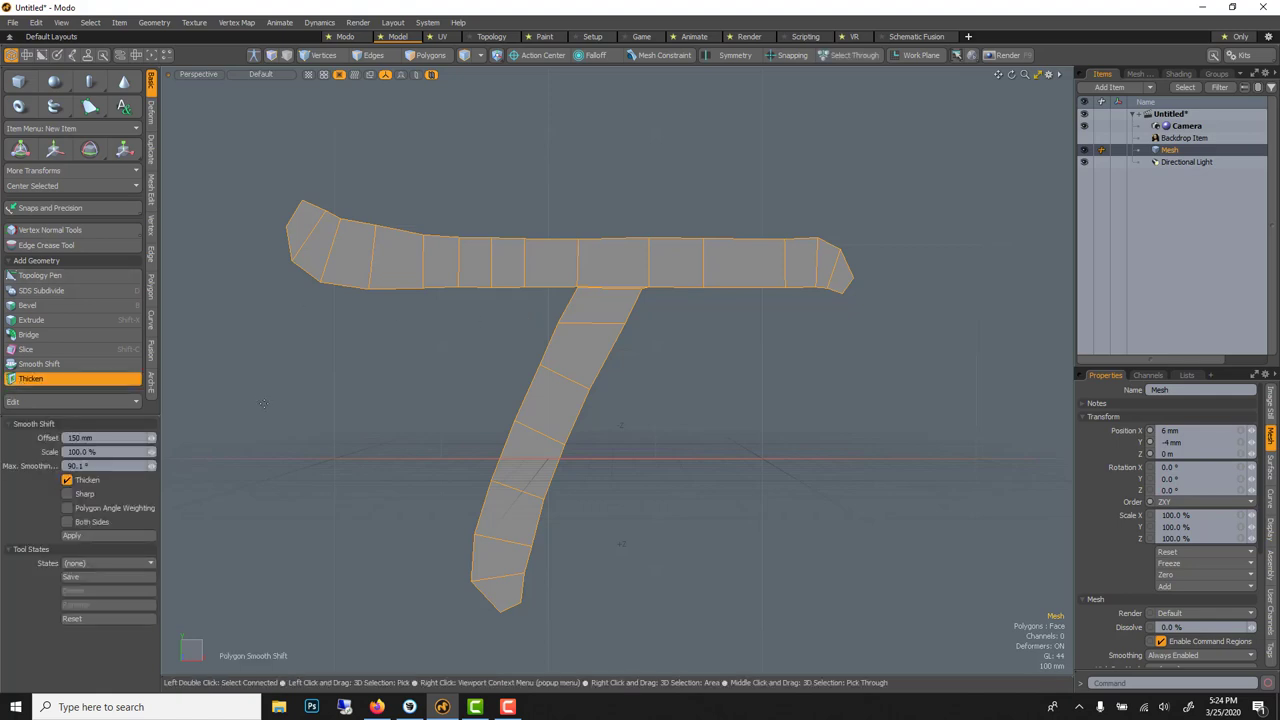
pyautogui.moveTo(571, 375); pyautogui.dragTo(570, 405)
pyautogui.keyDown('alt'); pyautogui.moveTo(480, 414); pyautogui.dragTo(585, 420); pyautogui.keyUp('alt')
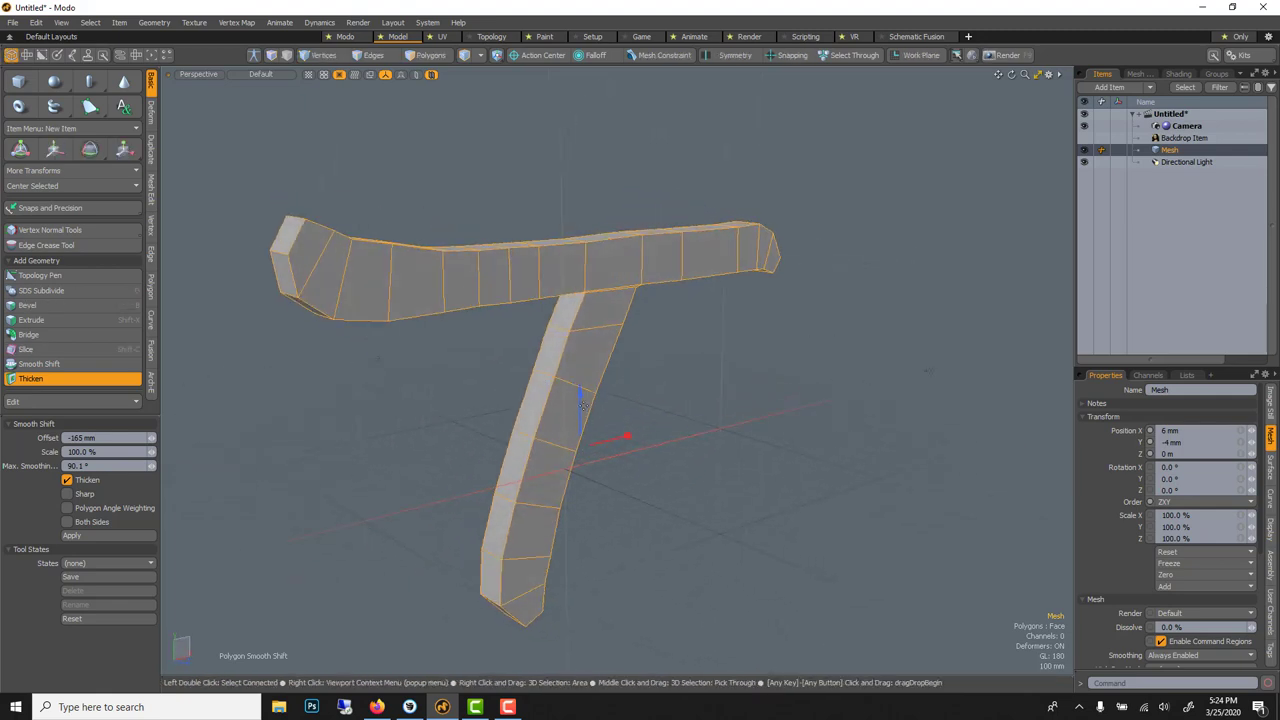
pyautogui.moveTo(581, 407); pyautogui.dragTo(581, 416)
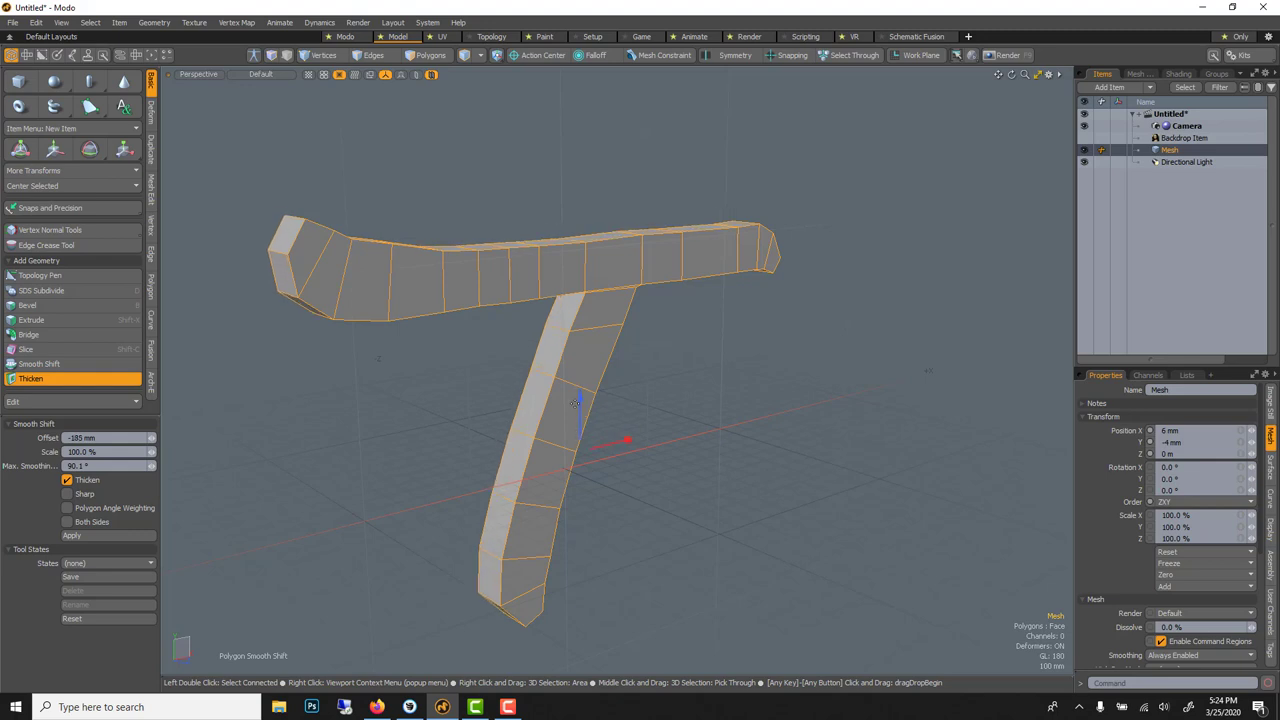
pyautogui.press('space')
# Select the front outline edges of the crossbar and stem, plus the edges around the crossbar's curved left end face
pyautogui.scroll(3, 445, 334)
pyautogui.keyDown('alt'); pyautogui.moveTo(443, 346); pyautogui.dragTo(493, 388); pyautogui.keyUp('alt')
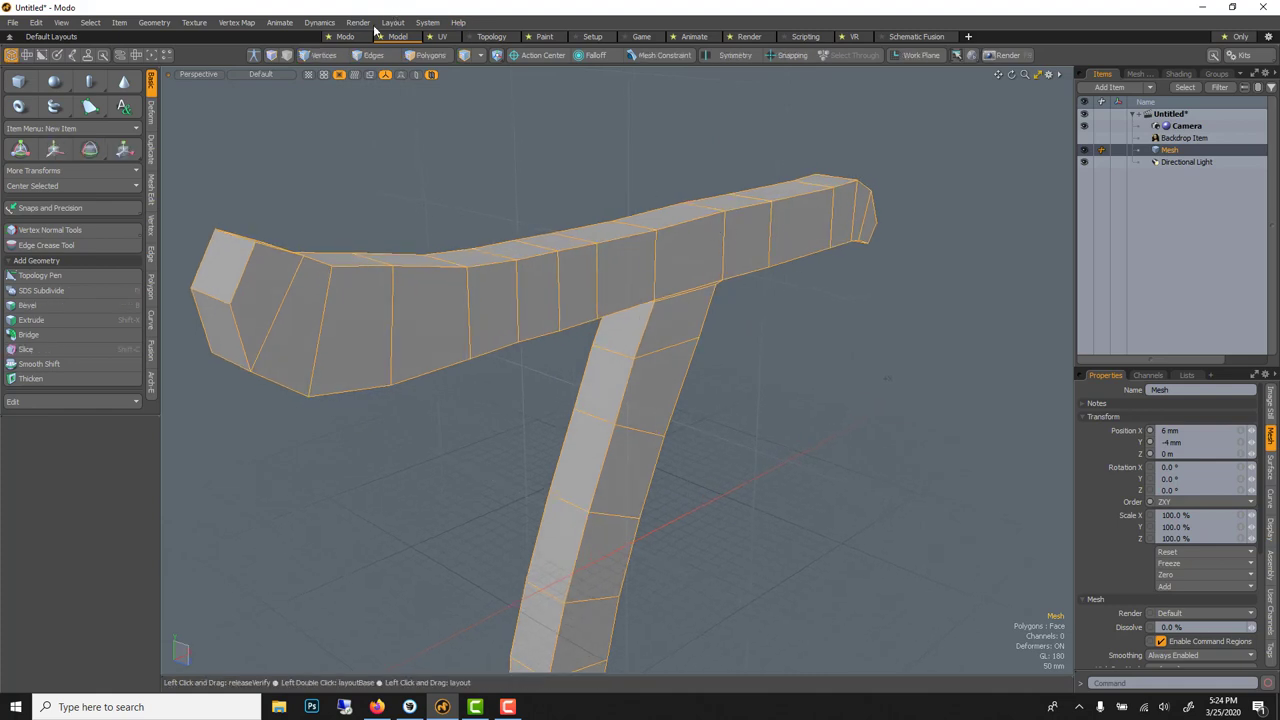
pyautogui.press('2')
pyautogui.doubleClick(525, 253)
pyautogui.keyDown('shift'); pyautogui.doubleClick(508, 343); pyautogui.keyUp('shift')
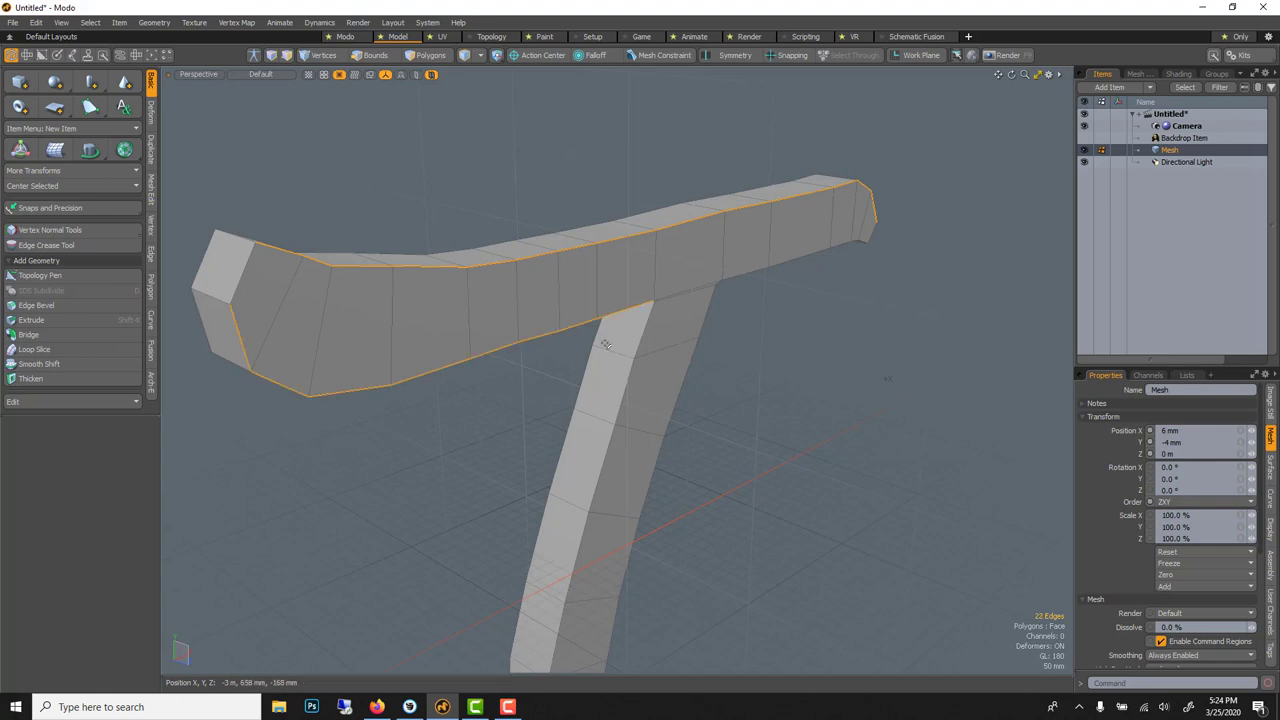
pyautogui.keyDown('shift'); pyautogui.doubleClick(704, 323); pyautogui.keyUp('shift')
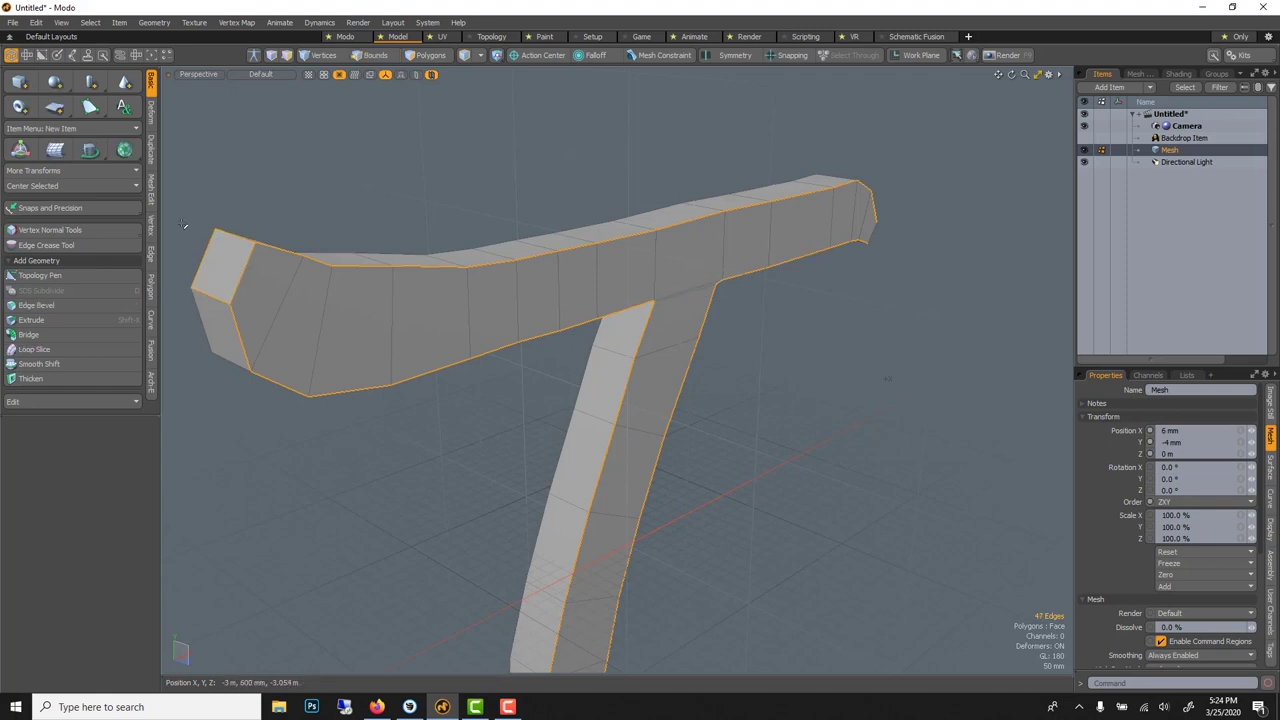
pyautogui.press('2')
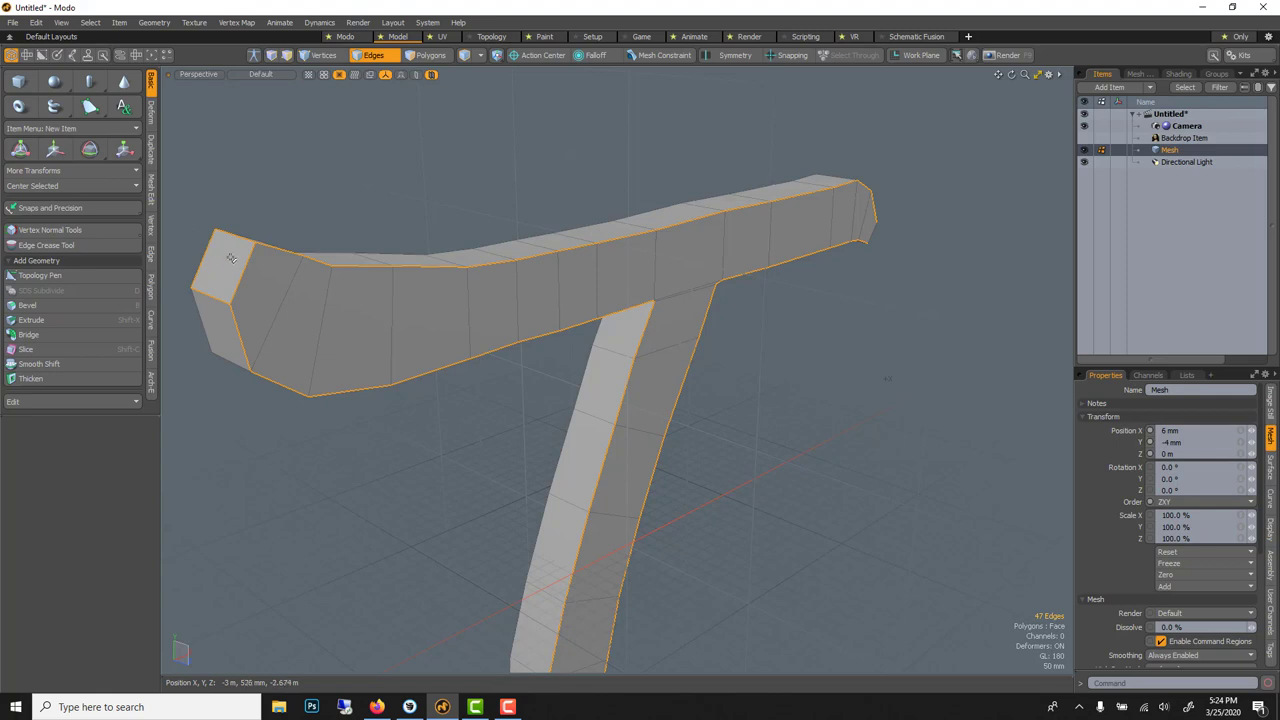
pyautogui.press('2')
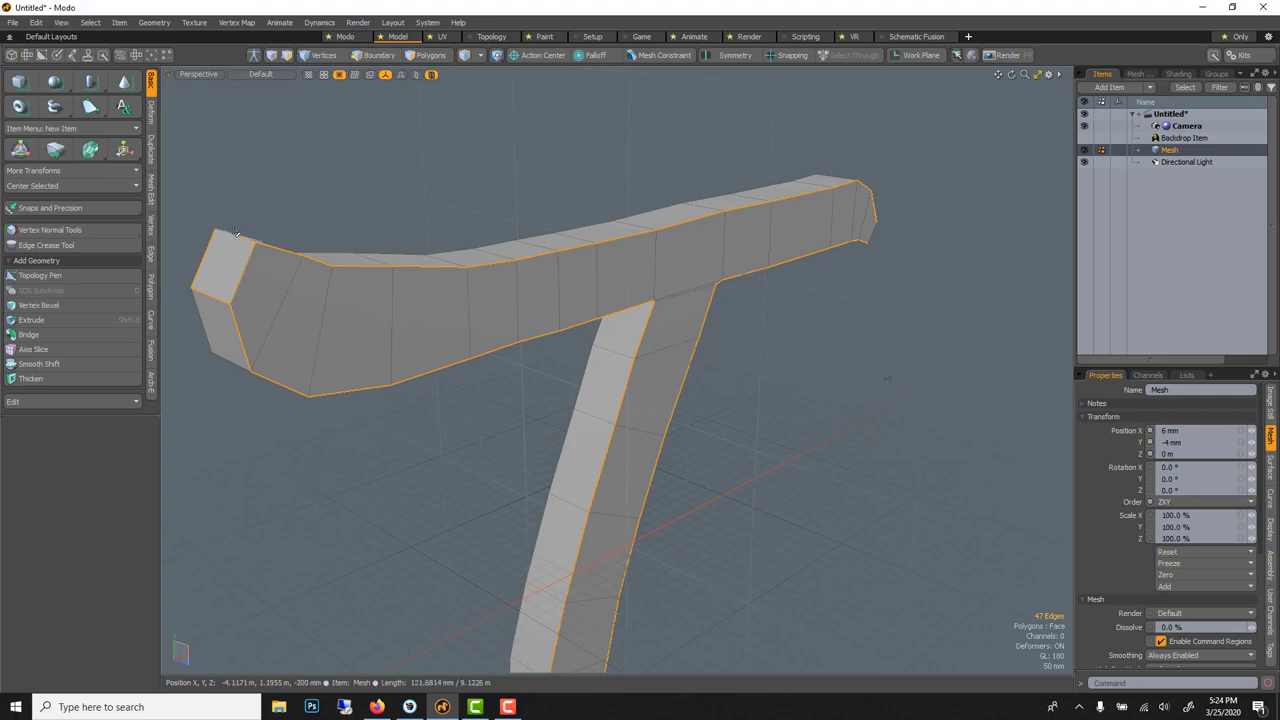
pyautogui.press('2')
pyautogui.press('2')
pyautogui.press('2')
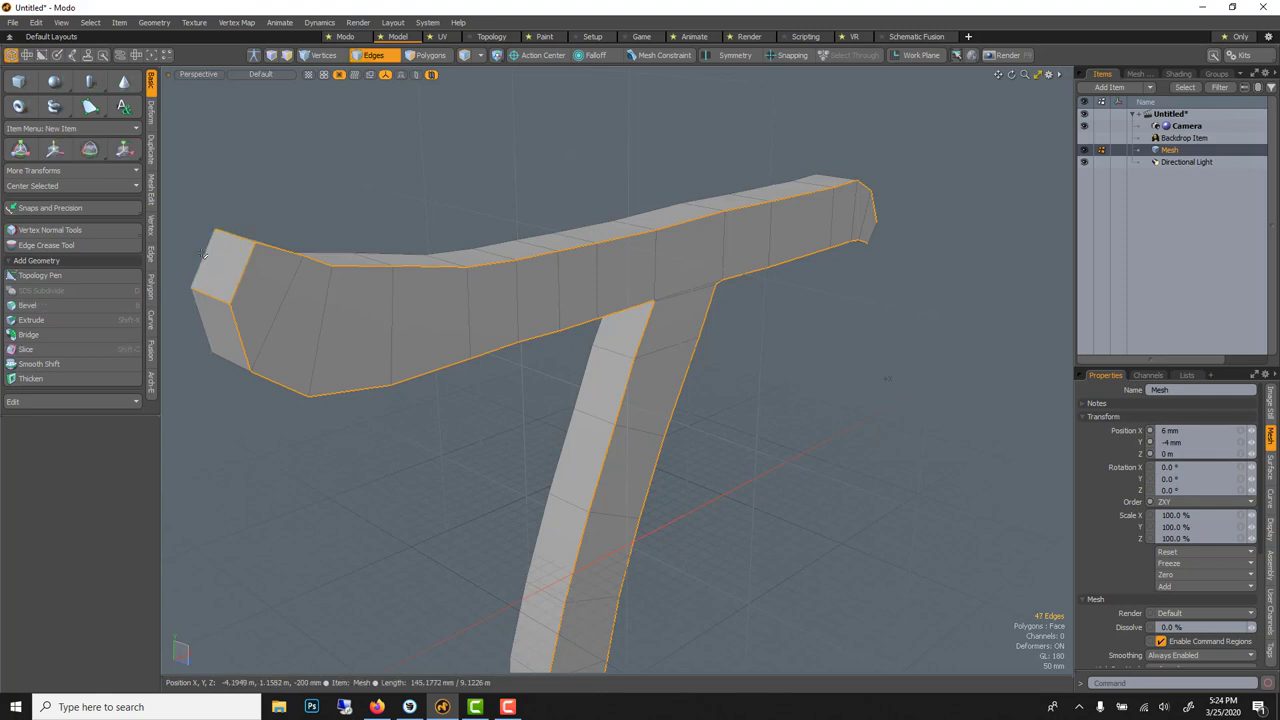
# Add the back outline edges of the crossbar and stem to the edge selection
pyautogui.keyDown('alt'); pyautogui.moveTo(214, 271); pyautogui.dragTo(415, 282); pyautogui.keyUp('alt')
pyautogui.press('2')
pyautogui.keyDown('shift'); pyautogui.click(826, 296); pyautogui.keyUp('shift')
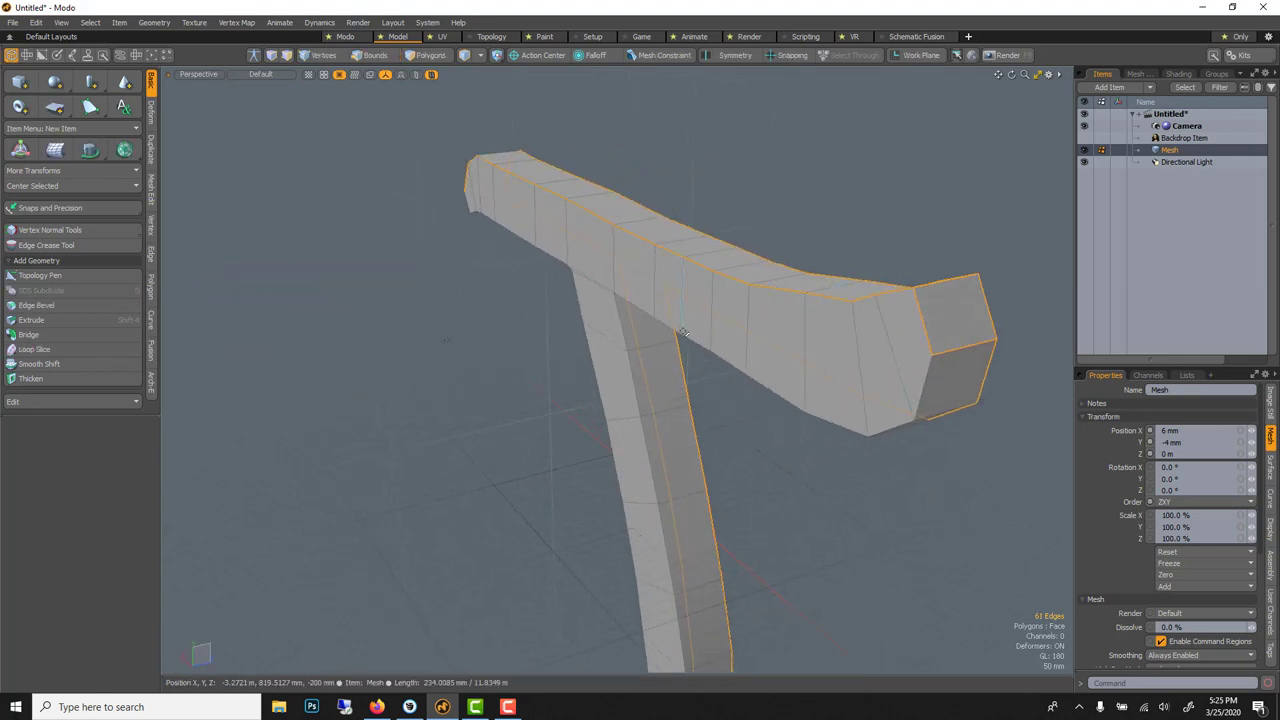
pyautogui.keyDown('shift'); pyautogui.doubleClick(682, 335); pyautogui.keyUp('shift')
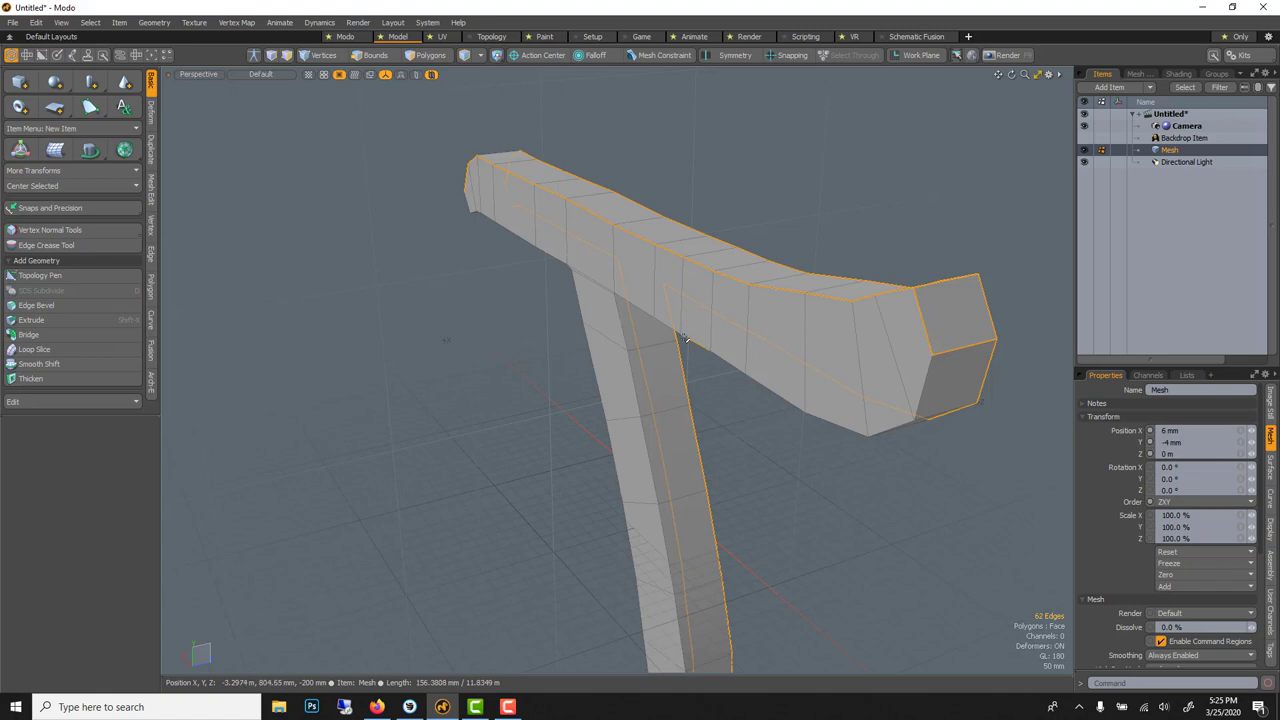
pyautogui.keyDown('shift'); pyautogui.doubleClick(630, 385); pyautogui.keyUp('shift')
pyautogui.keyDown('alt'); pyautogui.moveTo(450, 306); pyautogui.dragTo(469, 181); pyautogui.keyUp('alt')
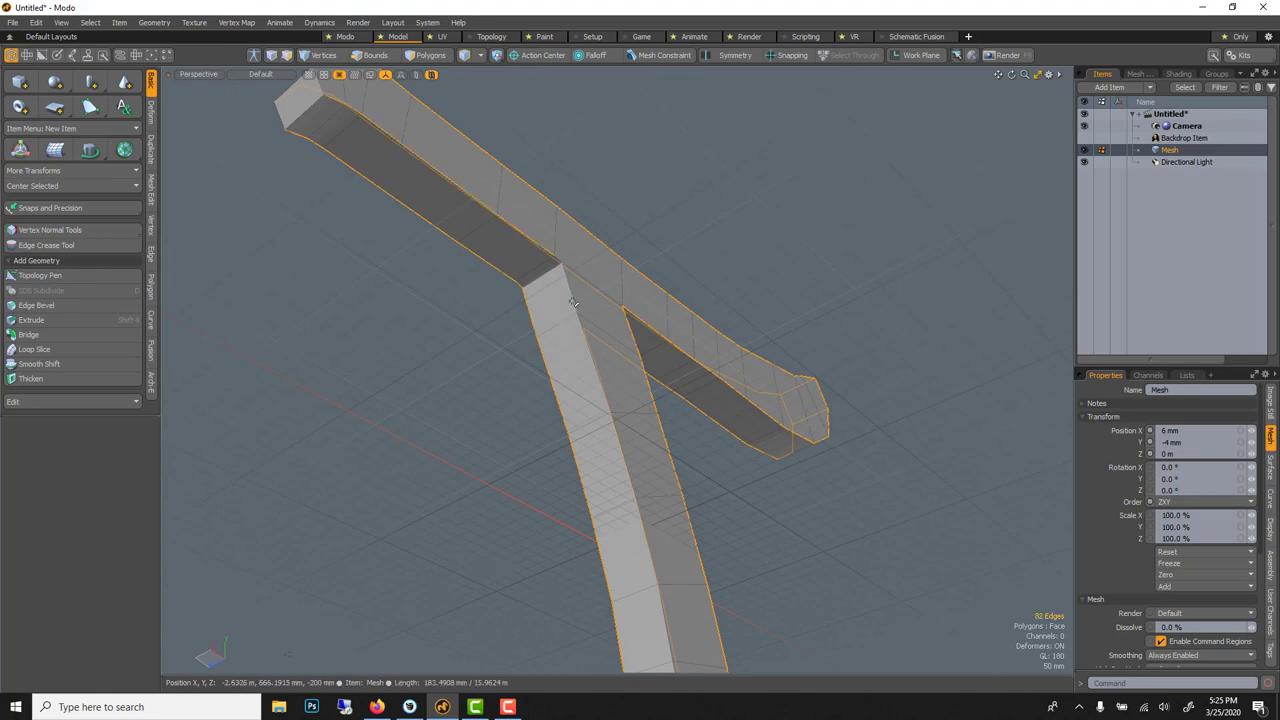
# Add the remaining edges around the crossbar's end face opposite the curved end to the selection
pyautogui.press('2')
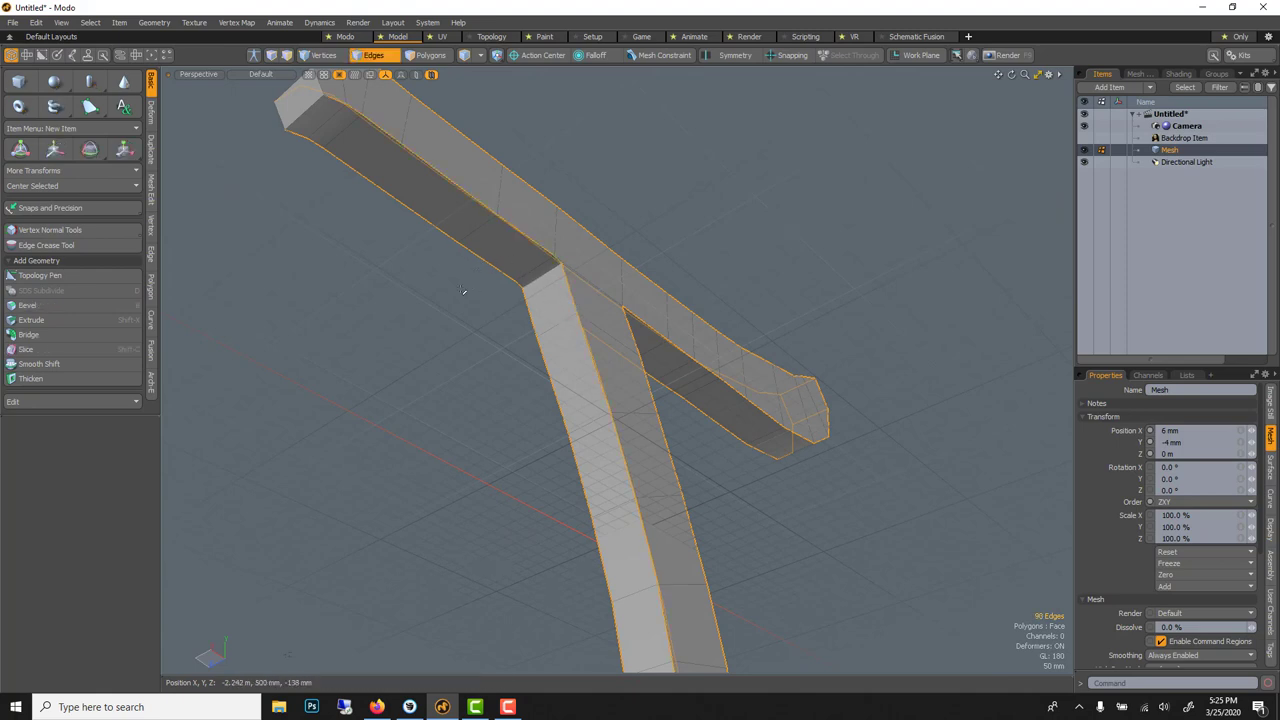
pyautogui.keyDown('alt'); pyautogui.moveTo(435, 266); pyautogui.dragTo(491, 354); pyautogui.keyUp('alt')
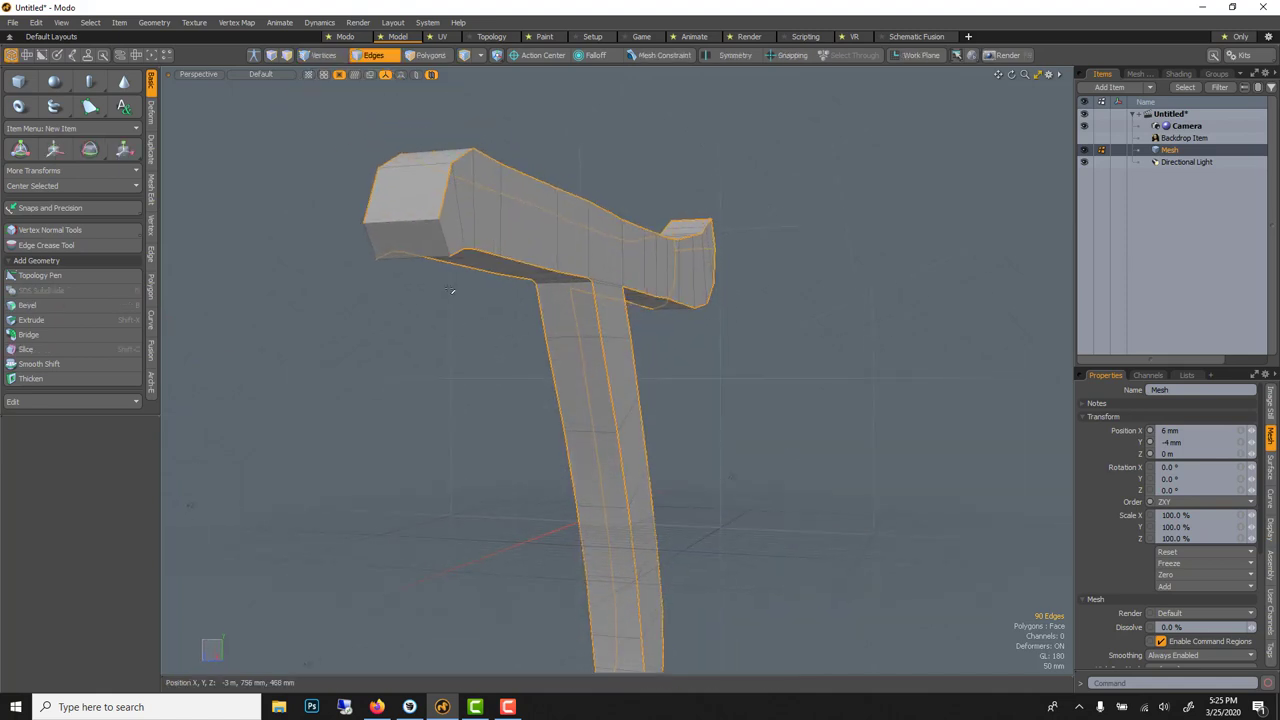
pyautogui.keyDown('shift'); pyautogui.click(435, 258); pyautogui.keyUp('shift')
pyautogui.keyDown('shift'); pyautogui.click(371, 241); pyautogui.keyUp('shift')
pyautogui.keyDown('shift'); pyautogui.click(410, 221); pyautogui.keyUp('shift')
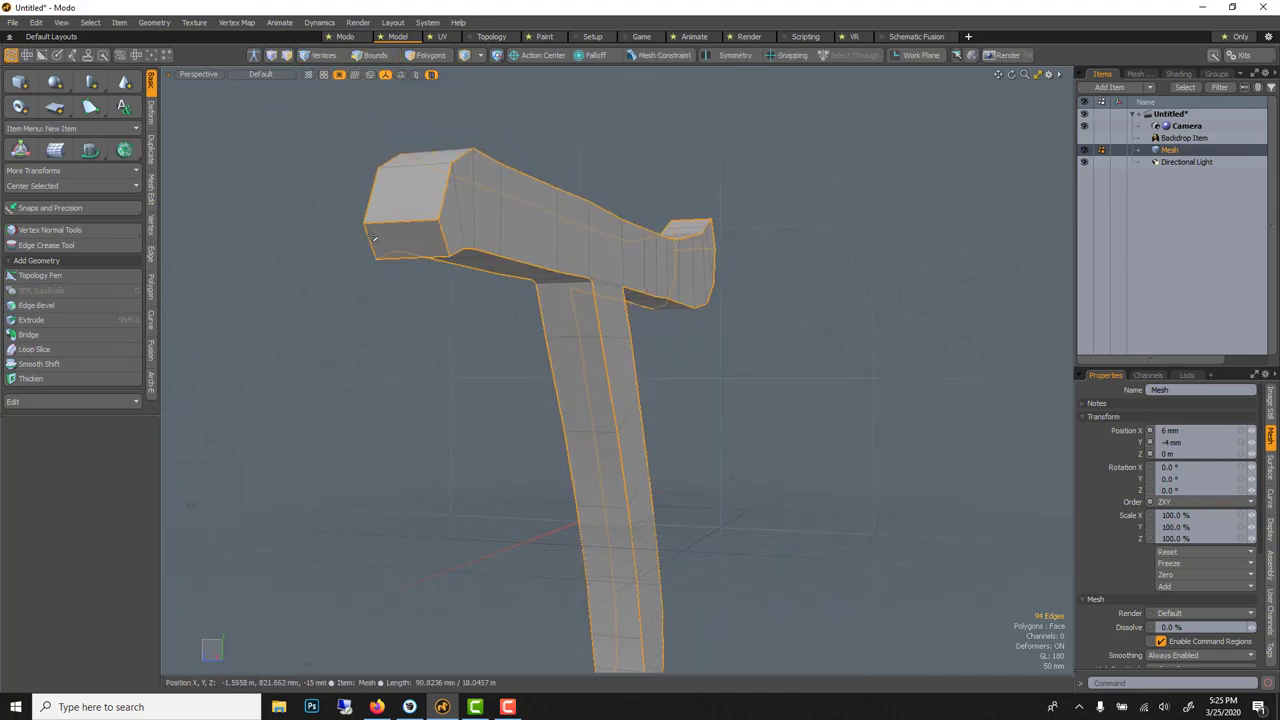
pyautogui.keyDown('alt'); pyautogui.moveTo(418, 230); pyautogui.dragTo(569, 303); pyautogui.keyUp('alt')
pyautogui.keyDown('alt'); pyautogui.moveTo(680, 309); pyautogui.dragTo(630, 487); pyautogui.keyUp('alt')
pyautogui.keyDown('alt'); pyautogui.moveTo(627, 422); pyautogui.dragTo(319, 505); pyautogui.keyUp('alt')
# Bevel the selected outline edges in Inset mode with a 13 mm value and round level 0
pyautogui.press('b')
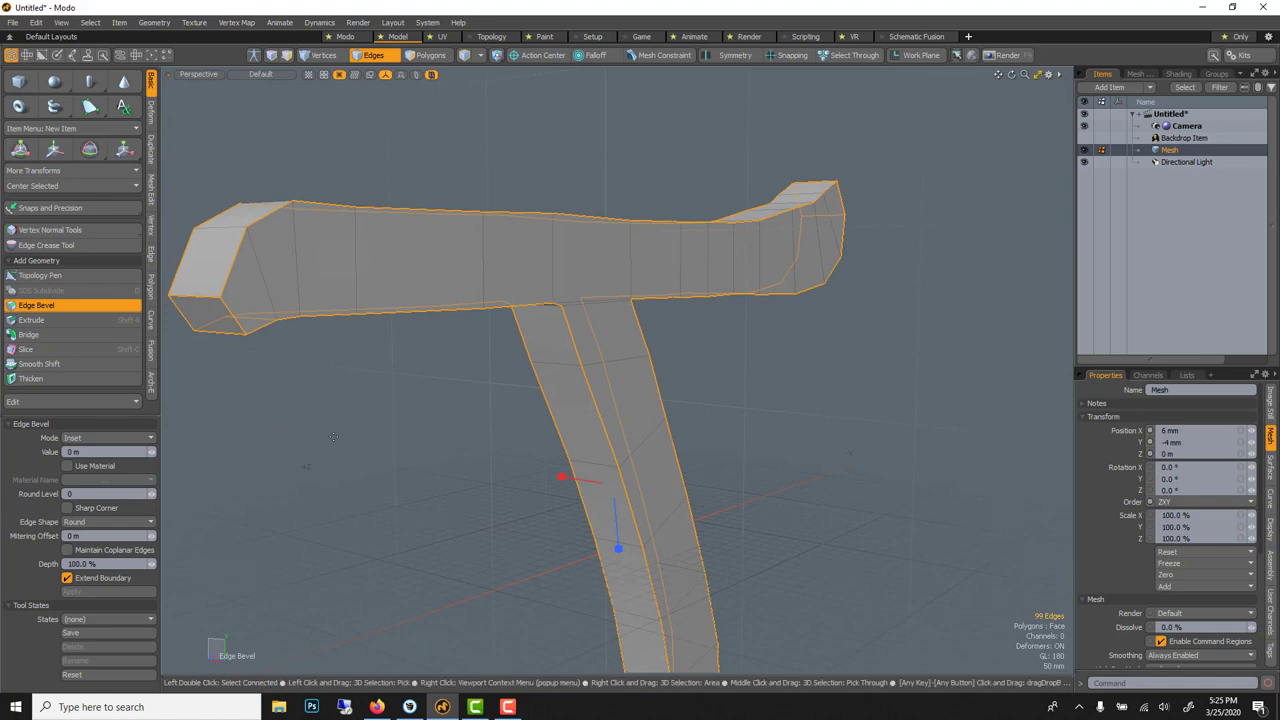
pyautogui.moveTo(333, 437); pyautogui.dragTo(388, 437)
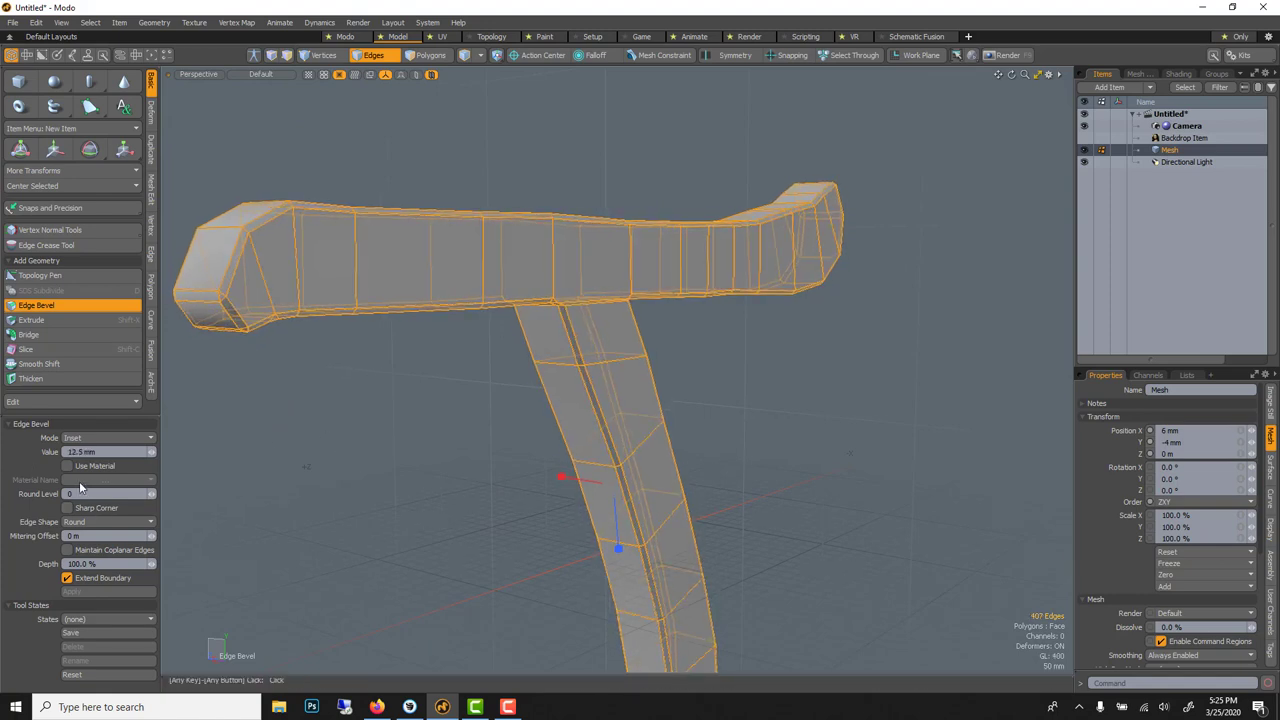
pyautogui.moveTo(384, 467)
pyautogui.mouseDown()
pyautogui.moveTo(372, 467)
pyautogui.moveTo(398, 467)
pyautogui.moveTo(386, 467)
pyautogui.mouseUp()
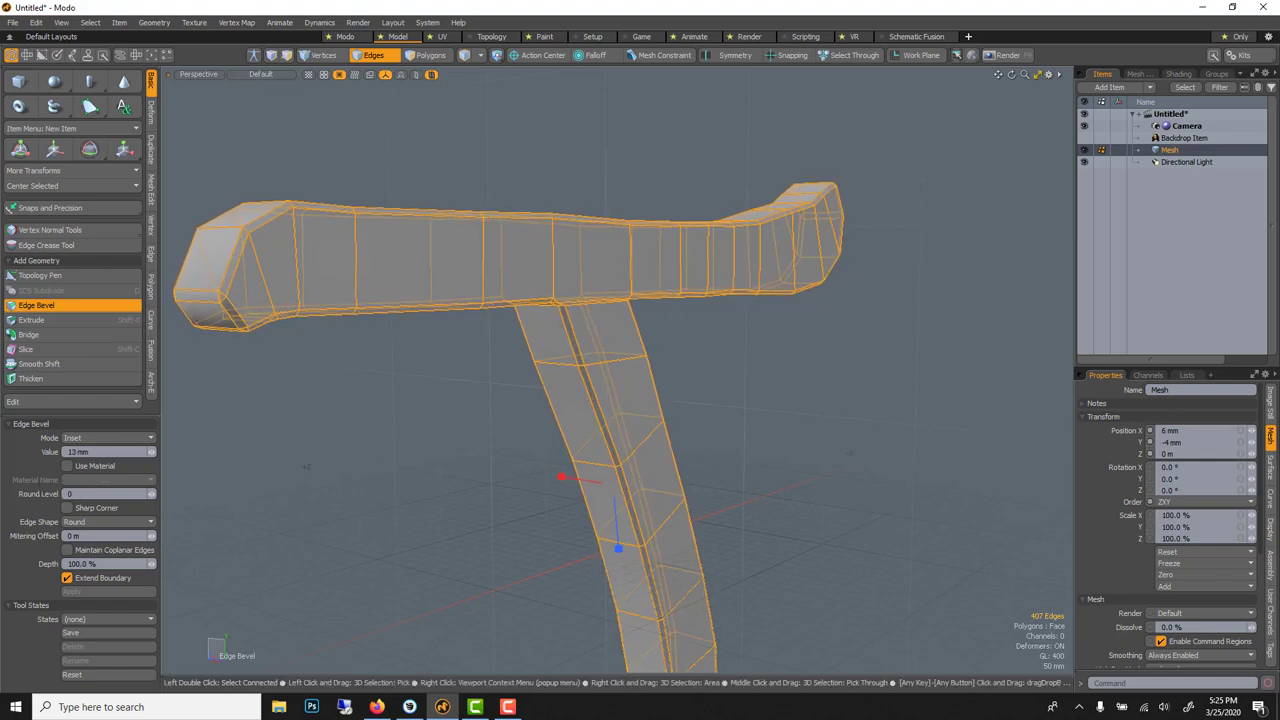
pyautogui.click(69, 494)
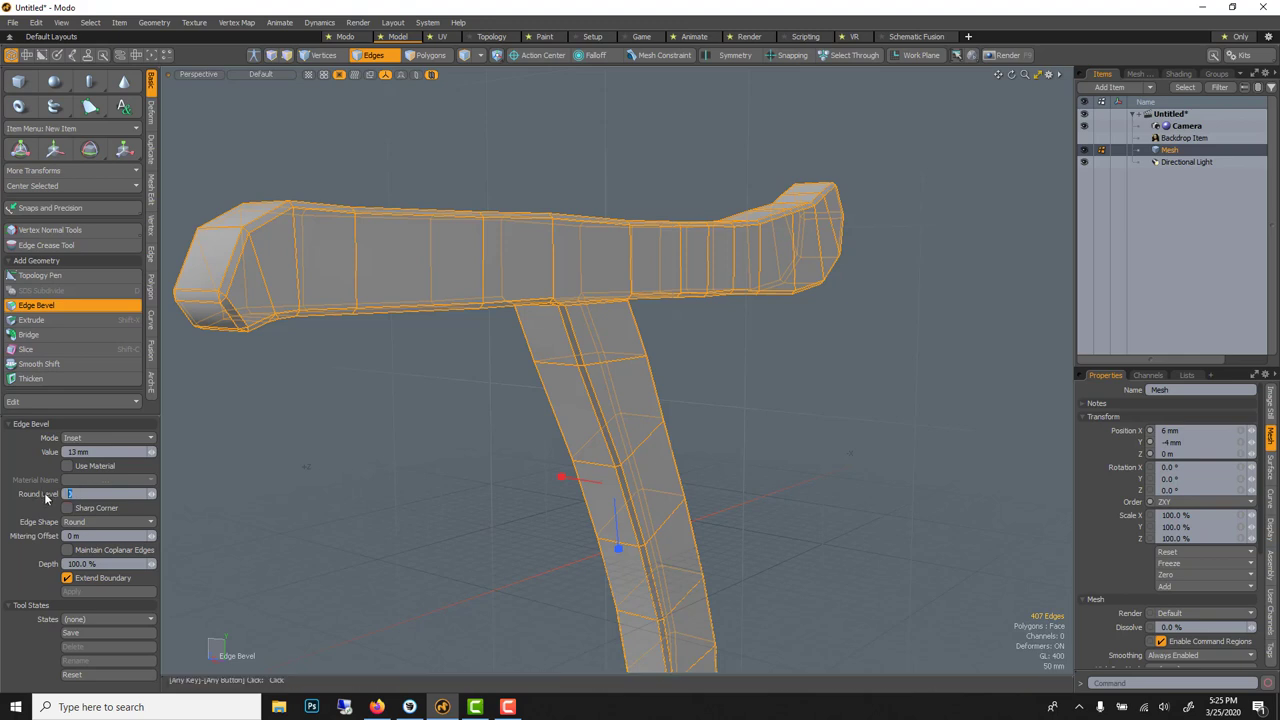
pyautogui.press('Tab')
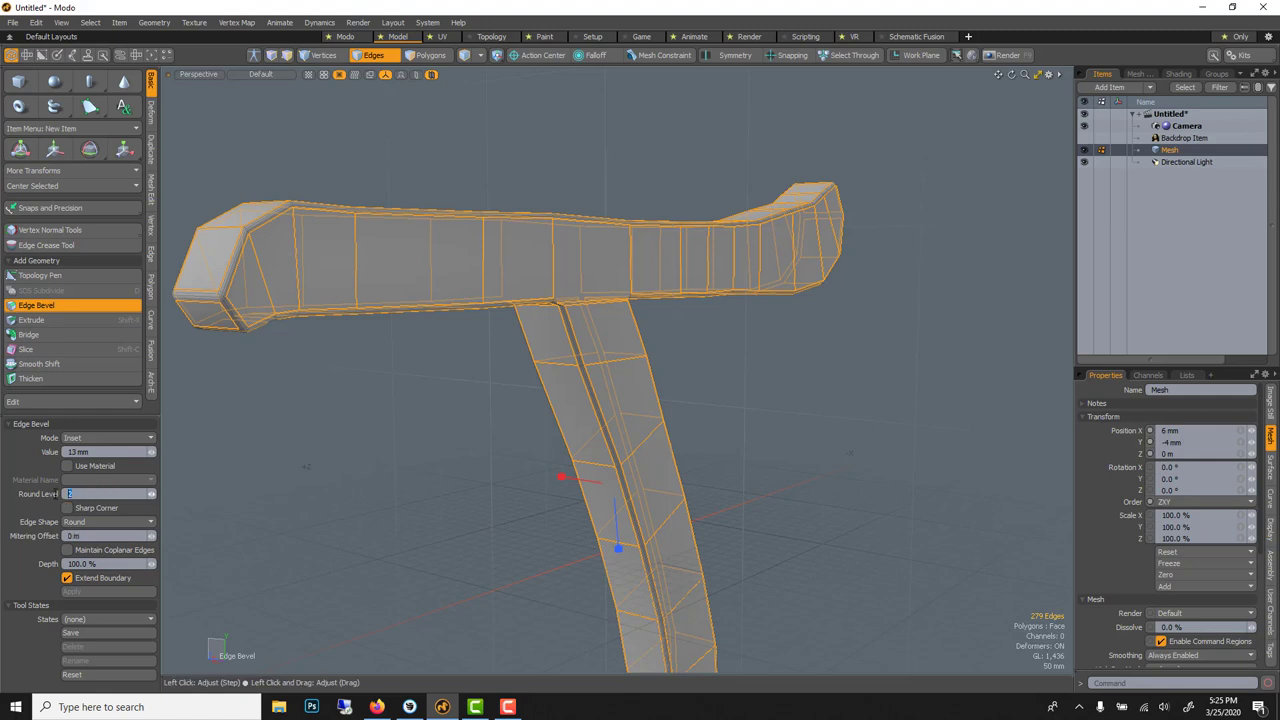
pyautogui.click(55, 494)
pyautogui.write('0')
pyautogui.press('Return')
pyautogui.press('q')
pyautogui.click(292, 462)
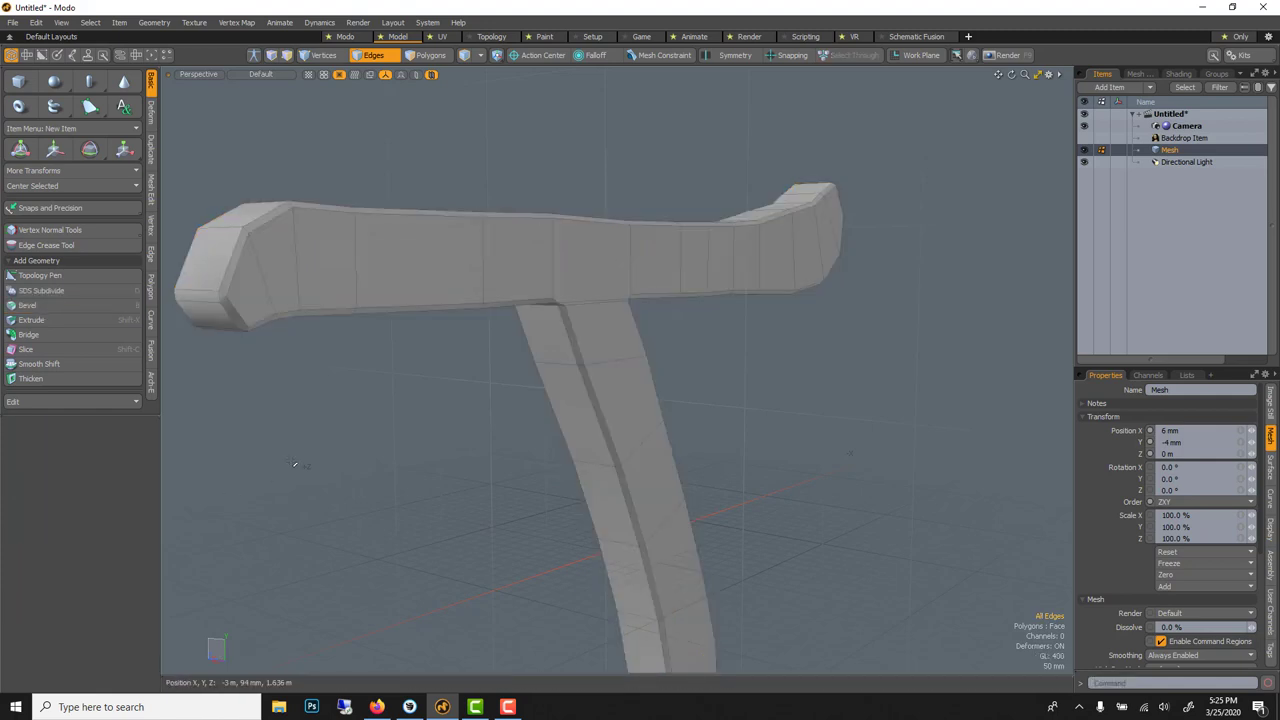
# Add an edge loop around the T's side band, midway through its thickness, at about 48.2%
pyautogui.scroll(-2, 294, 462)
pyautogui.scroll(2, 294, 461)
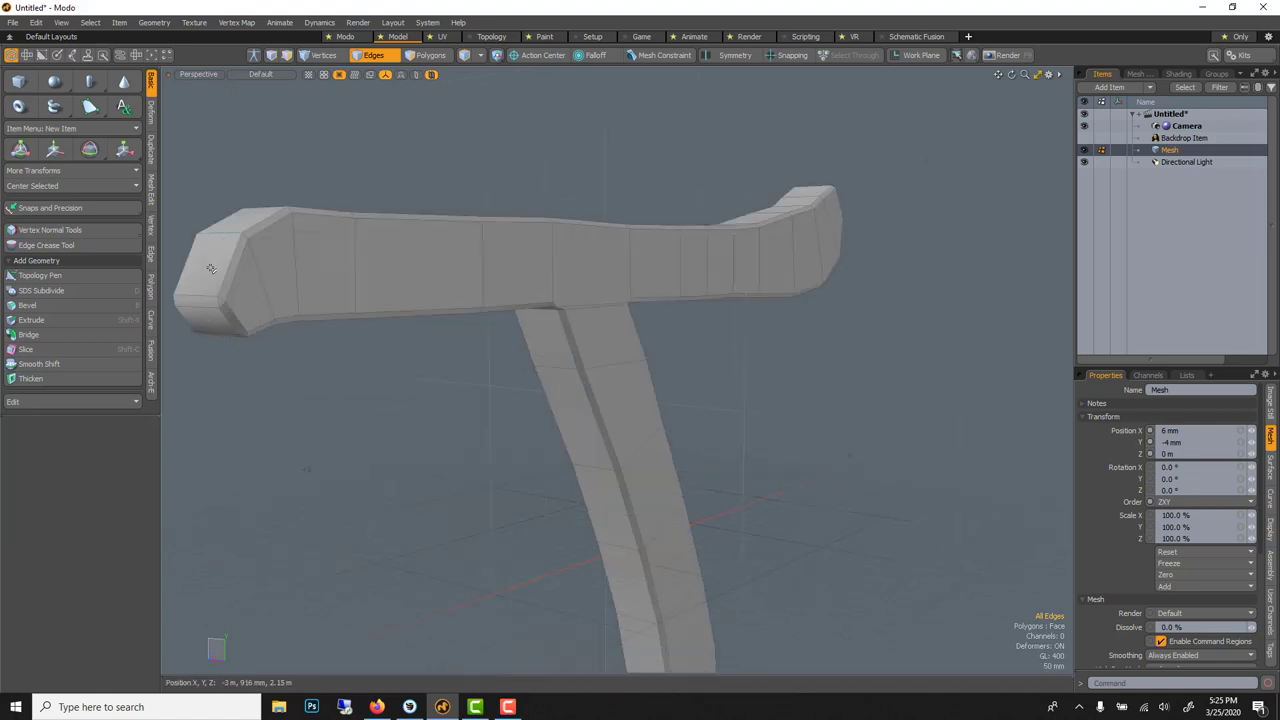
pyautogui.click(150, 252)
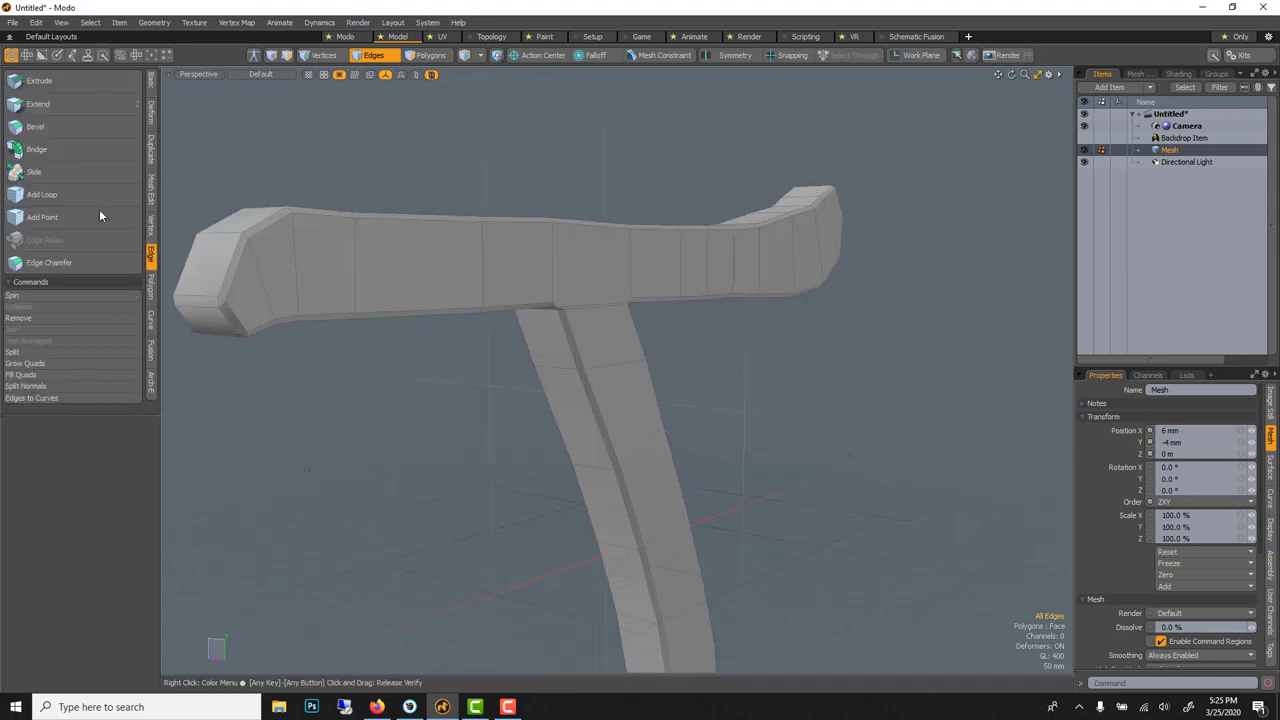
pyautogui.click(68, 190)
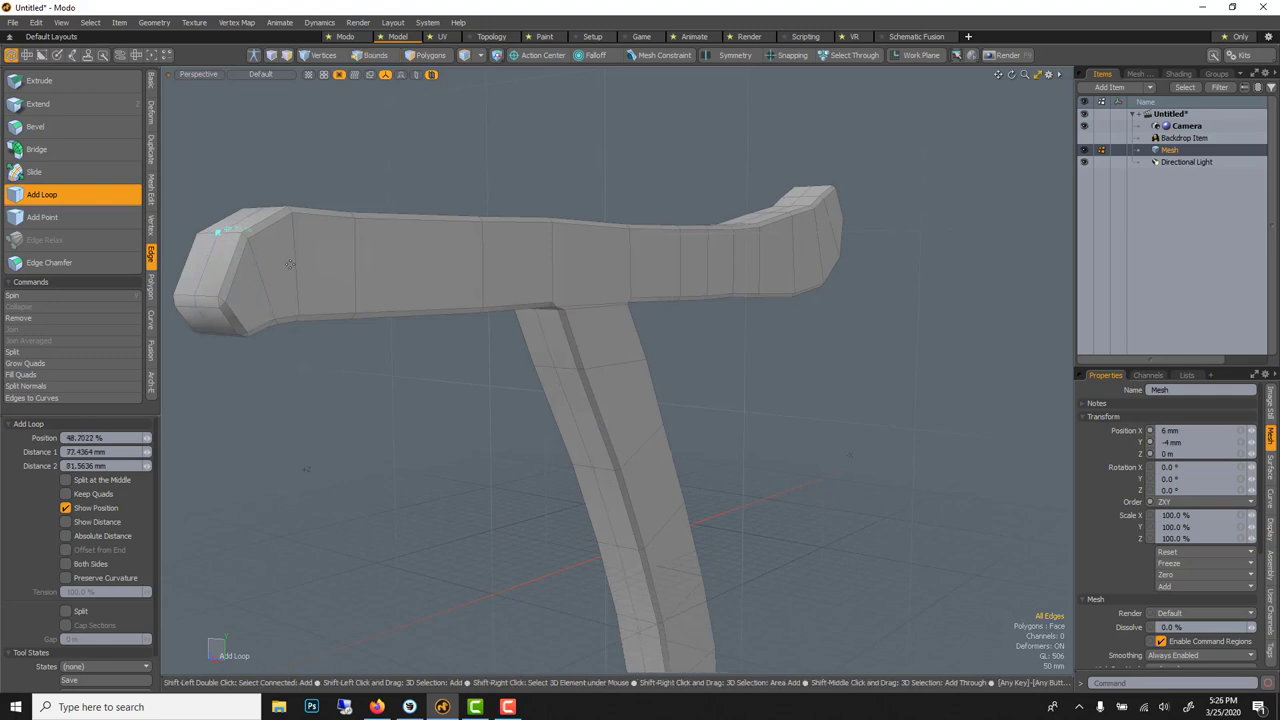
# Try adding a lengthwise edge loop on the crossbar's back face at 40.73%, and undo it
pyautogui.click(354, 260)
pyautogui.keyDown('shift'); pyautogui.moveTo(355, 260); pyautogui.dragTo(355, 256); pyautogui.keyUp('shift')
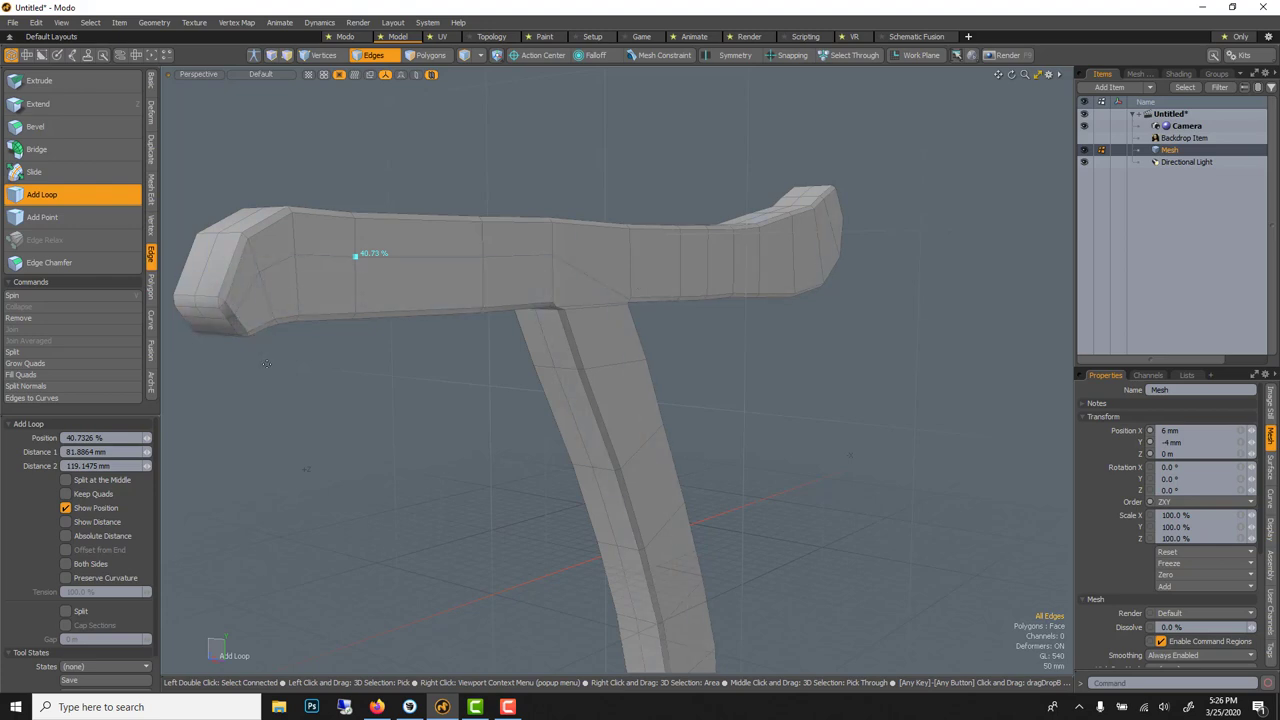
pyautogui.hotkey('ctrl', 'z')
pyautogui.press('space')
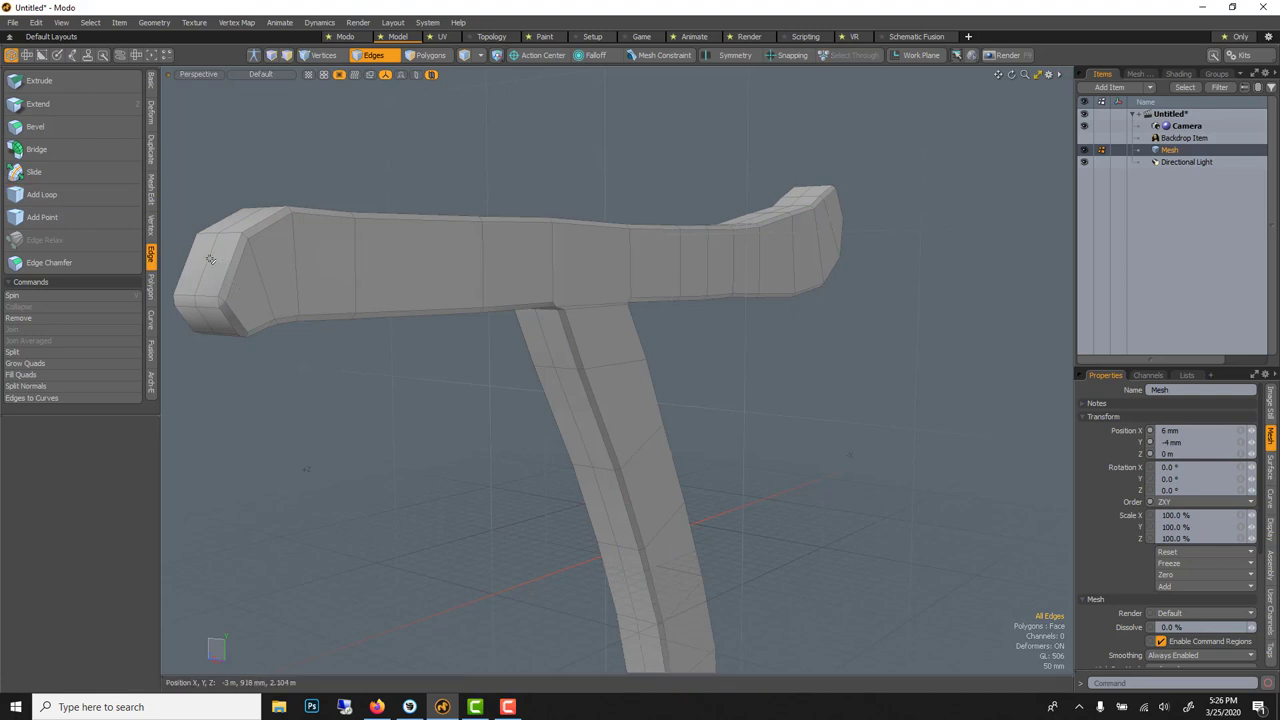
# Select the middle edge loop around the T's side band and scale it to 101.5% in X and Y
pyautogui.press('5')
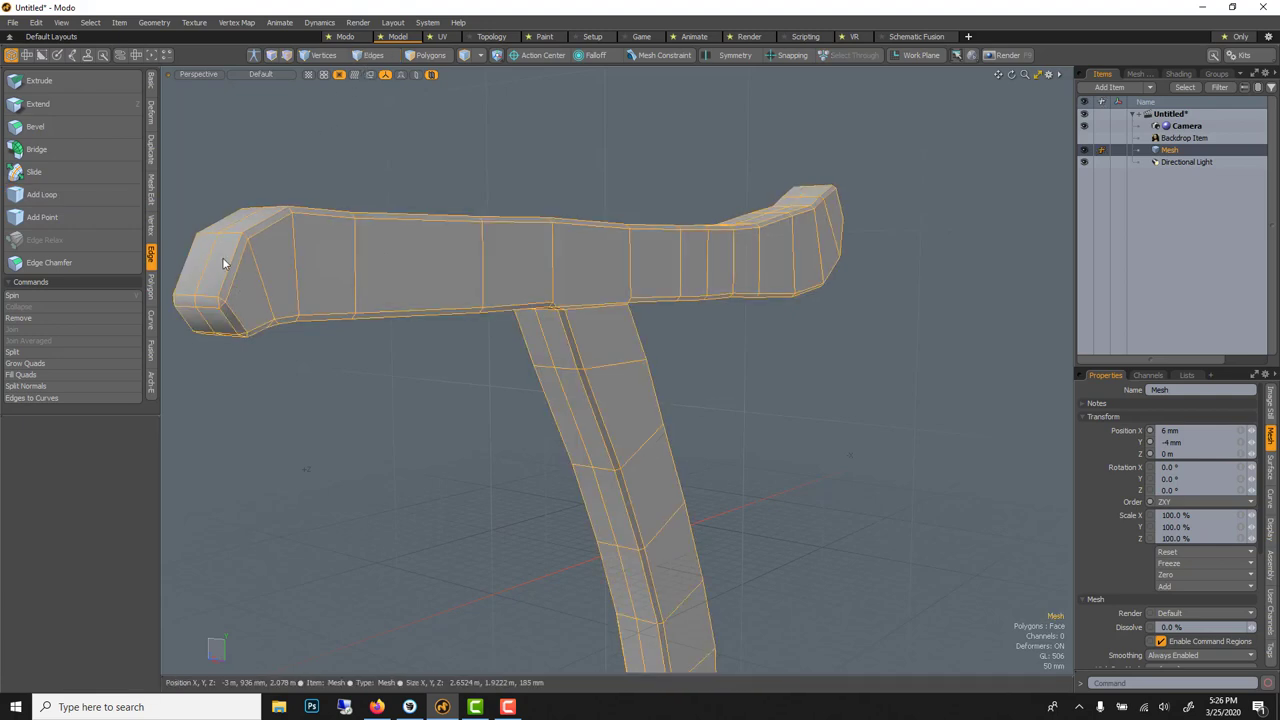
pyautogui.click(373, 55)
pyautogui.click(211, 246)
pyautogui.doubleClick(211, 246)
pyautogui.press('r')
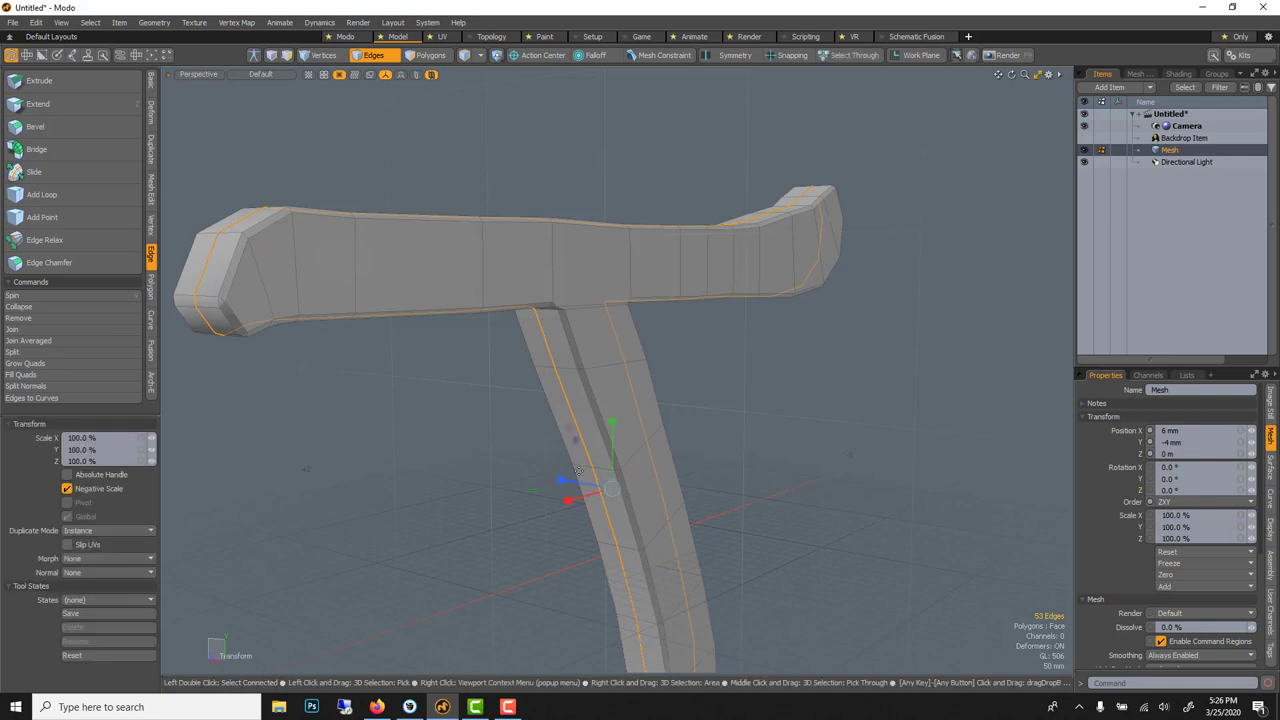
pyautogui.moveTo(577, 438); pyautogui.dragTo(575, 440)
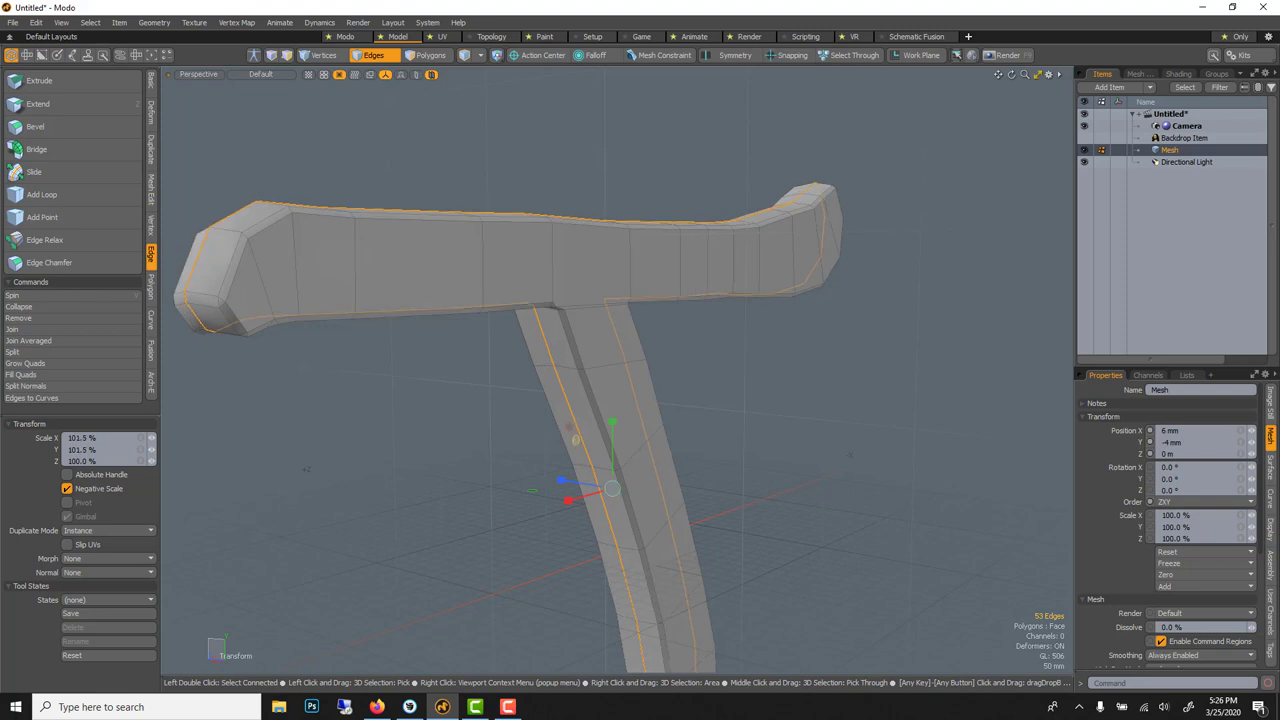
# Move the scaled side loop slightly downward and clear the edge selection
pyautogui.press('w')
pyautogui.moveTo(610, 427); pyautogui.dragTo(610, 434)
pyautogui.press('space')
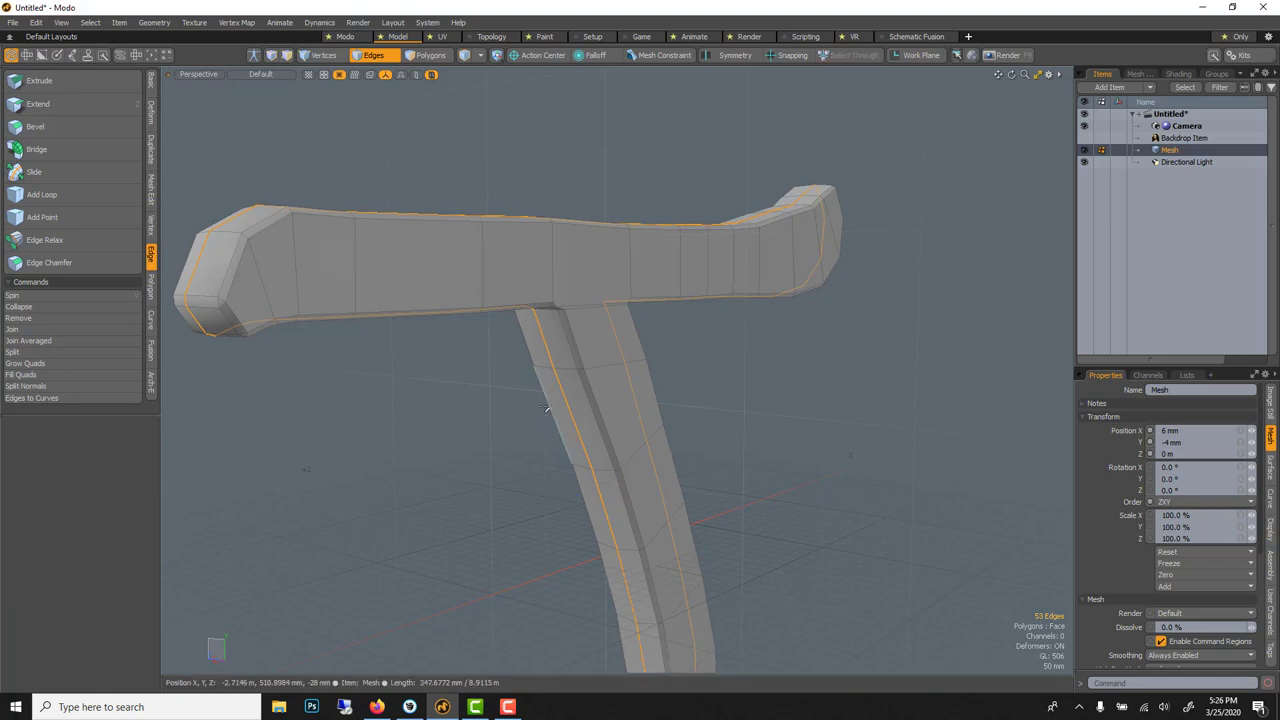
pyautogui.click(454, 423)
# Try adding a lengthwise edge loop on the crossbar's back face at about 44.69%
pyautogui.keyDown('alt'); pyautogui.moveTo(523, 440); pyautogui.dragTo(762, 340); pyautogui.keyUp('alt')
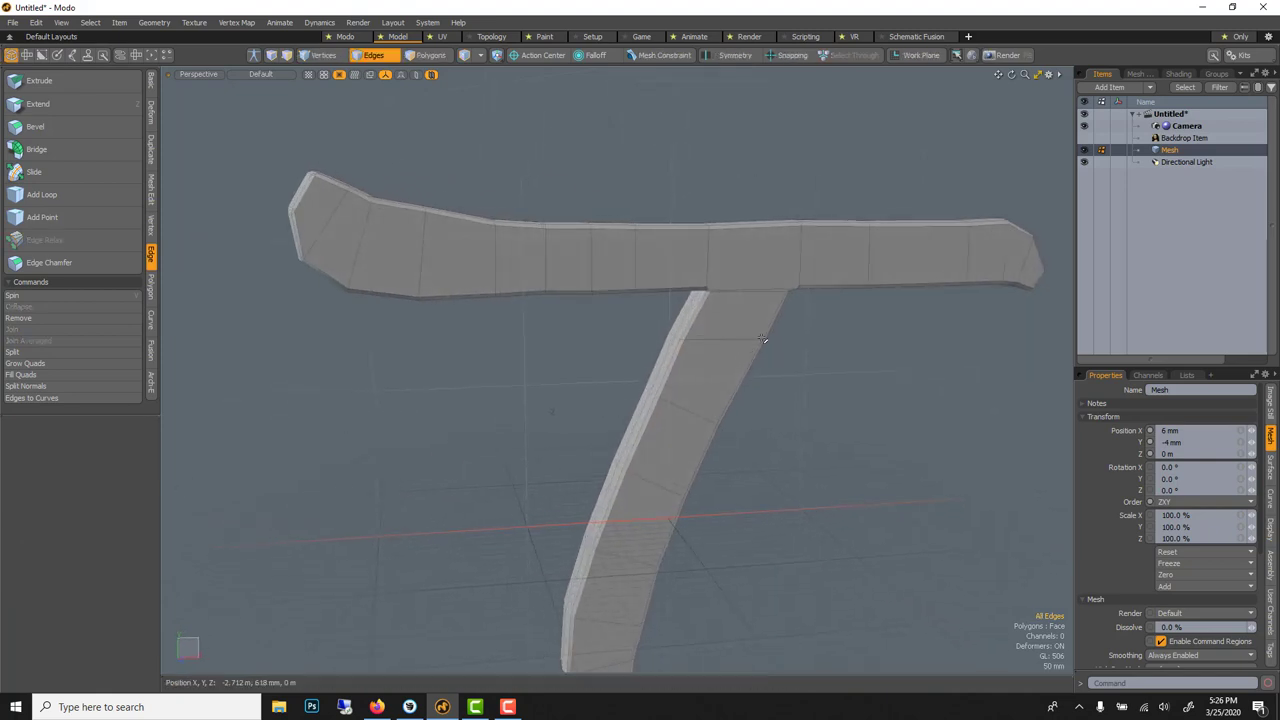
pyautogui.doubleClick(327, 215)
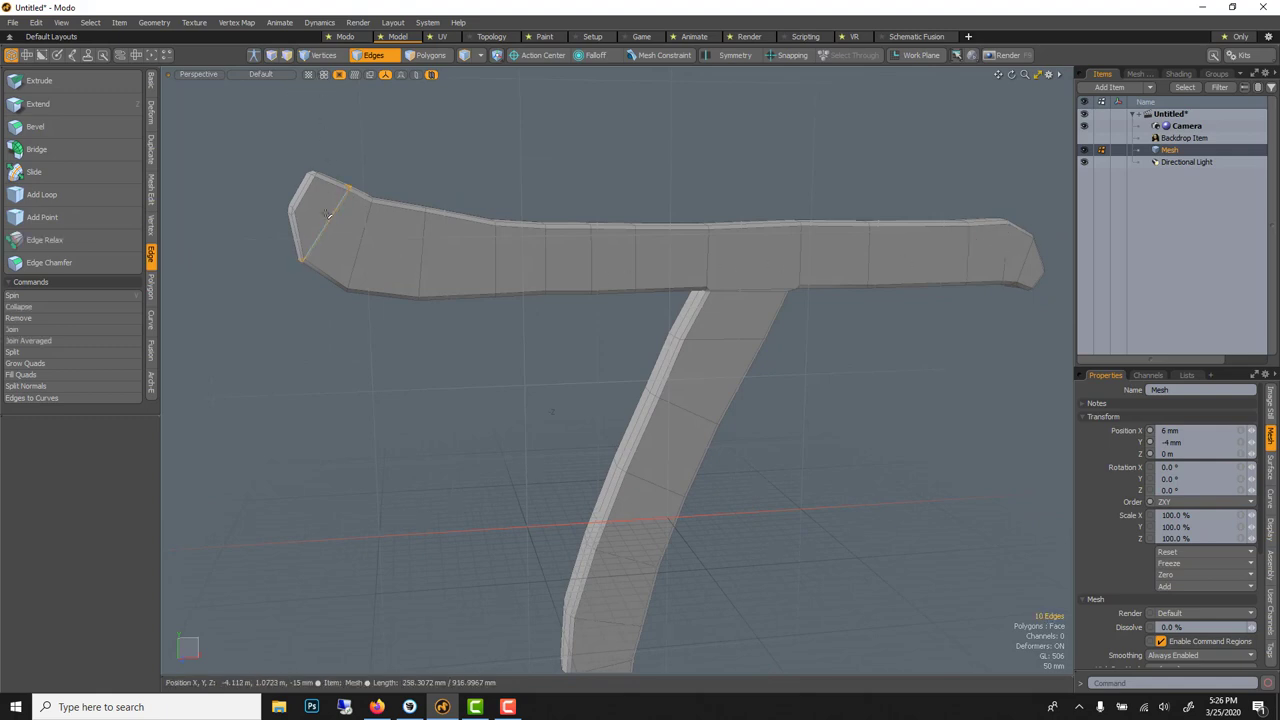
pyautogui.keyDown('alt'); pyautogui.moveTo(443, 329); pyautogui.dragTo(683, 317); pyautogui.keyUp('alt')
pyautogui.click(700, 200)
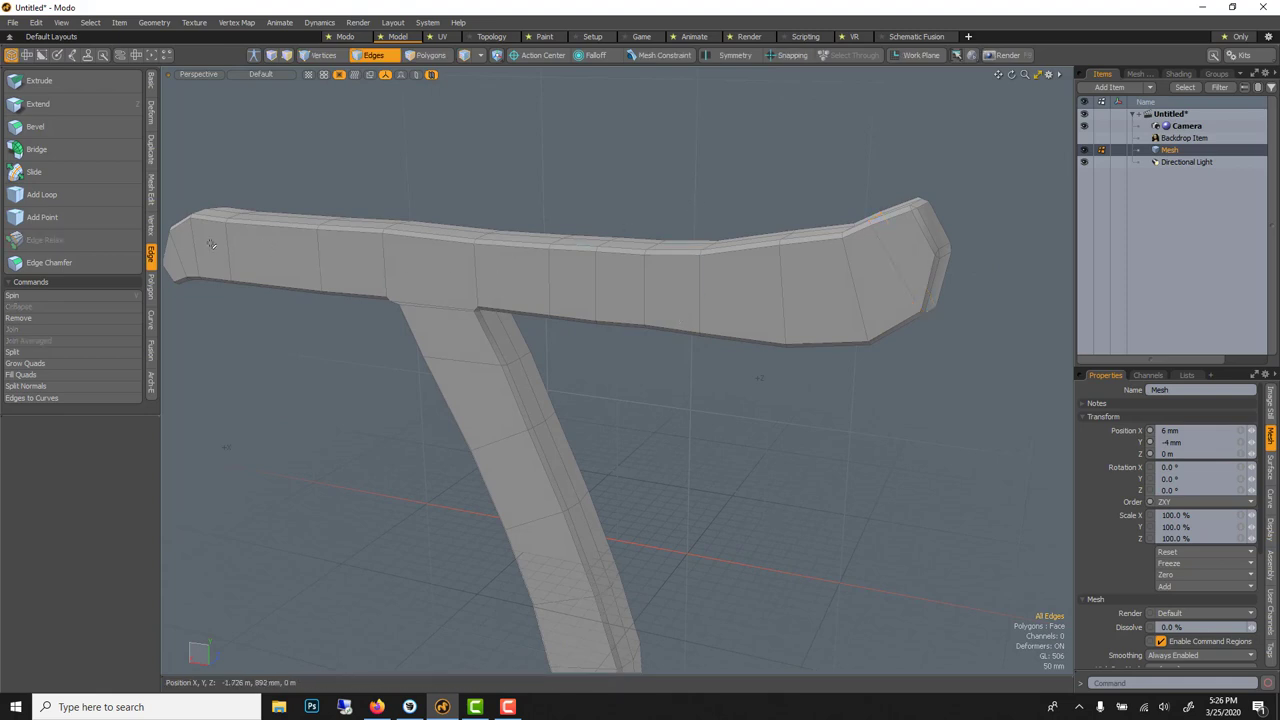
pyautogui.click(42, 194)
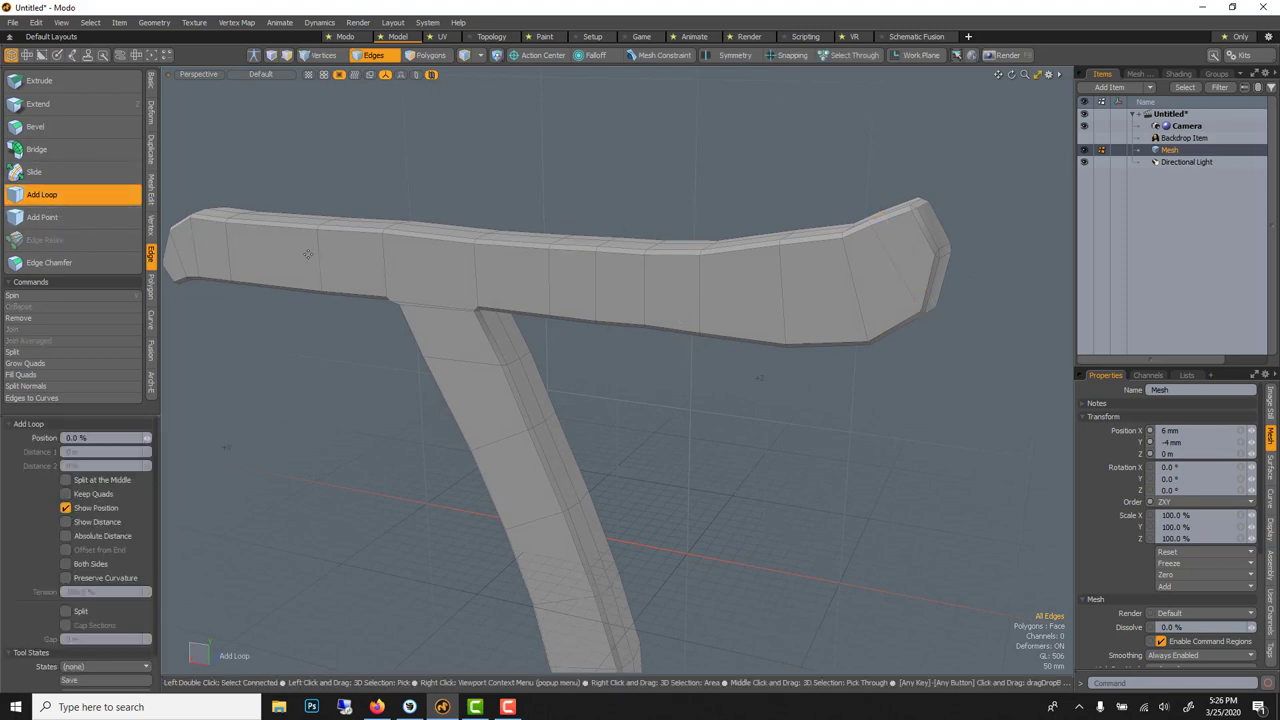
pyautogui.click(318, 257)
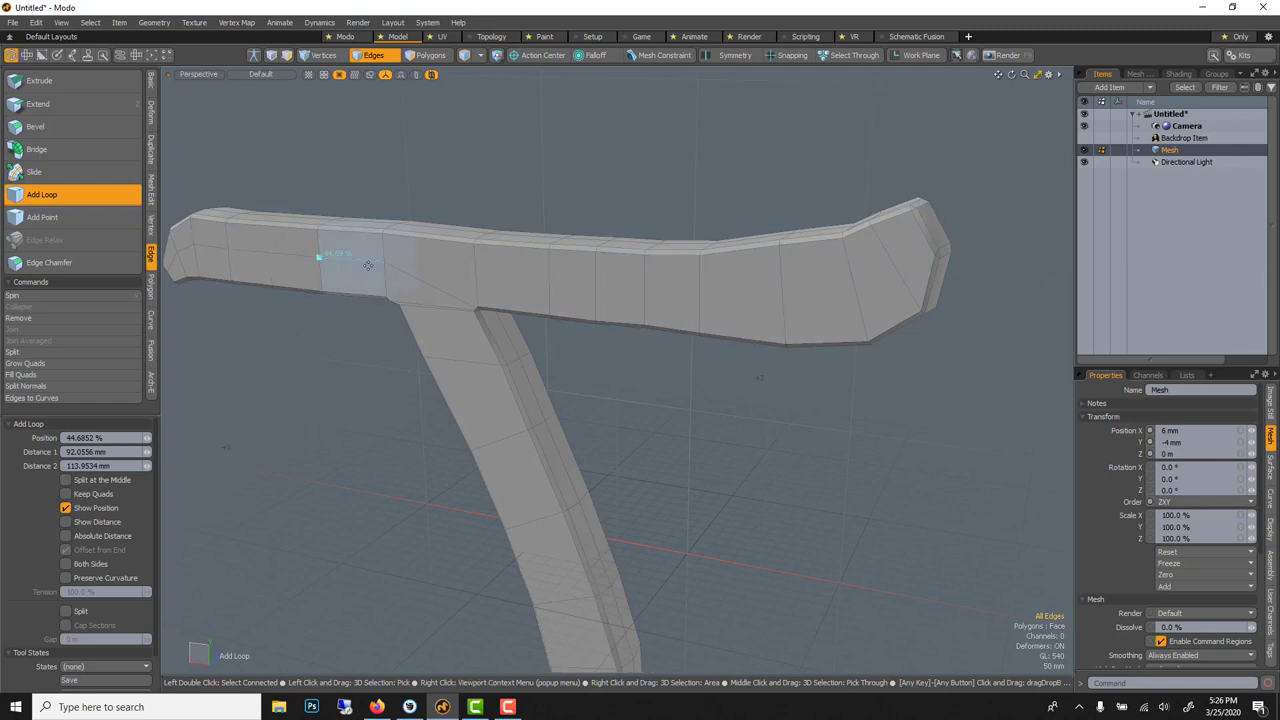
pyautogui.press('space')
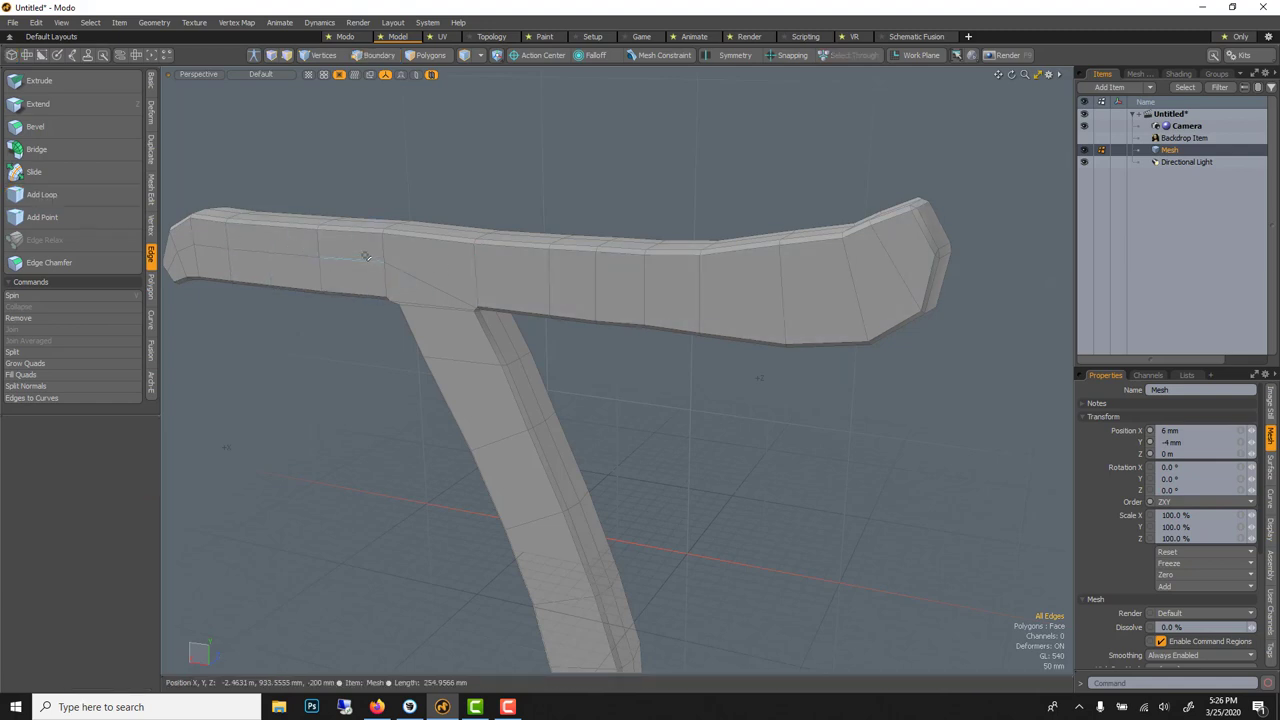
# Run Mesh Cleanup on the bevelled T mesh
pyautogui.click(374, 55)
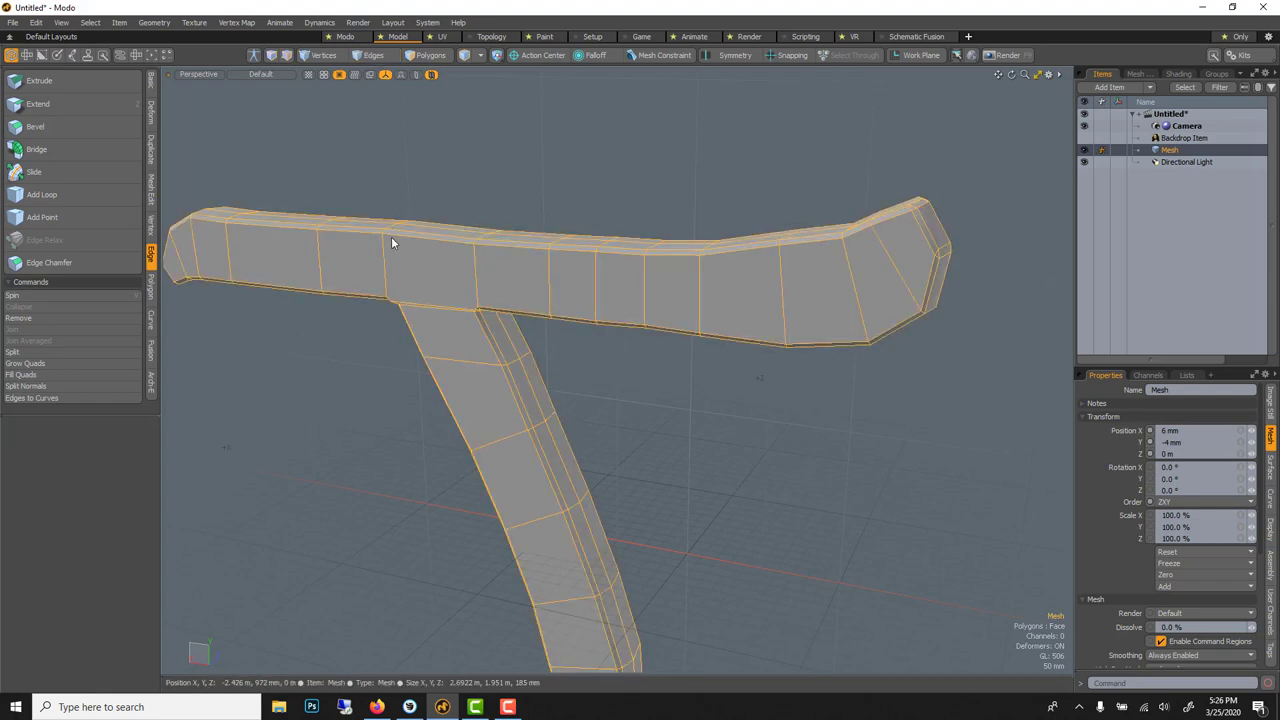
pyautogui.click(152, 23)
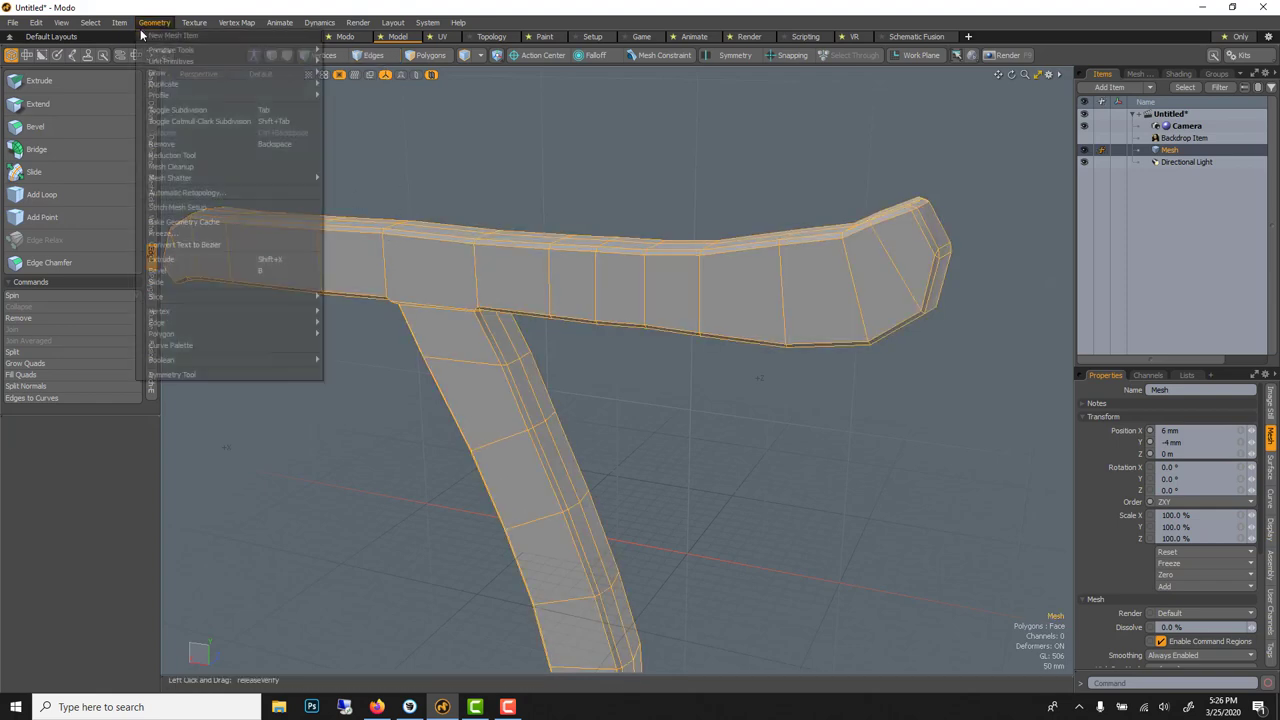
pyautogui.click(170, 166)
pyautogui.click(564, 254)
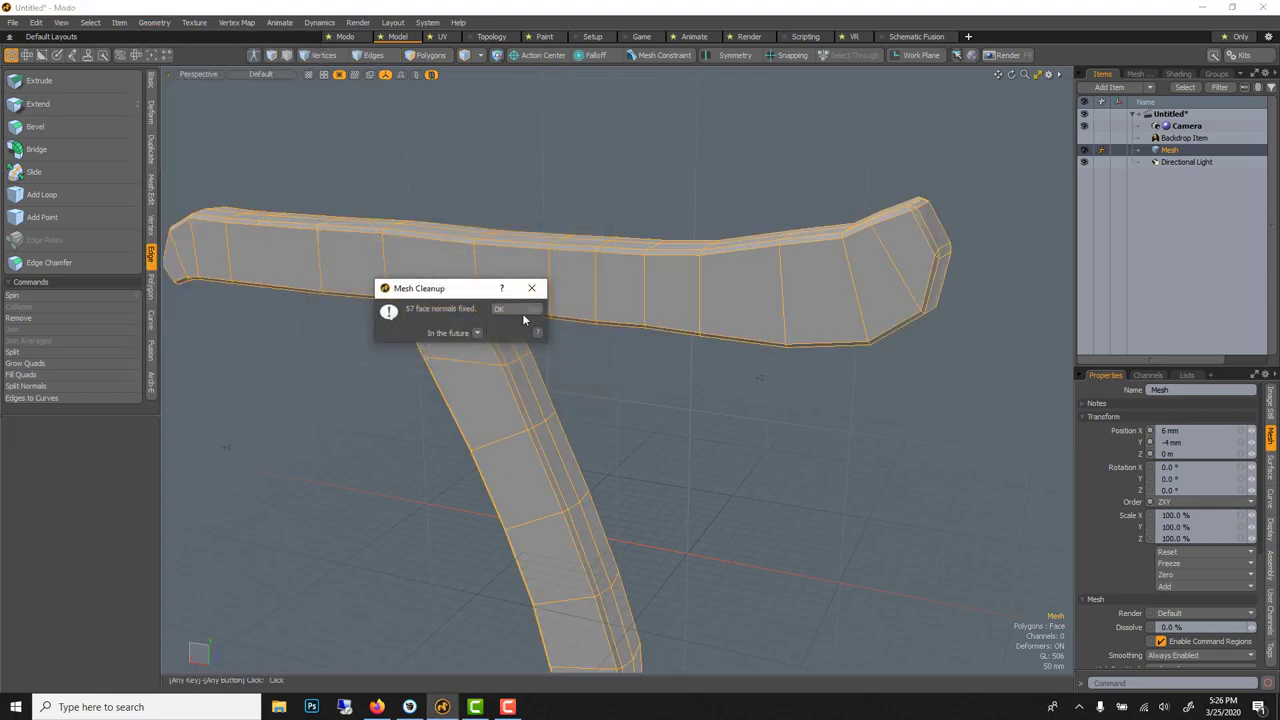
pyautogui.click(522, 313)
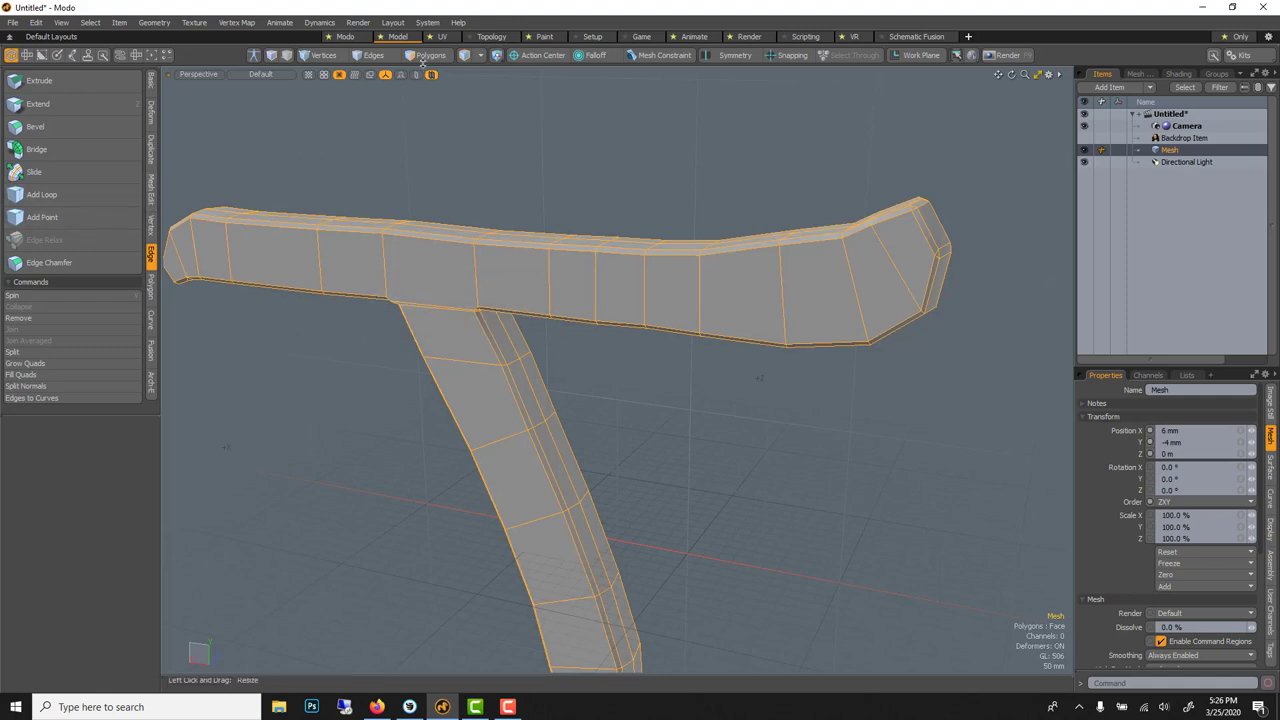
# Add lengthwise edge loops along both crossbar arms and the stem, at about 43.71% on the first arm and 46.28% on the stem
pyautogui.press('3')
pyautogui.click(70, 196)
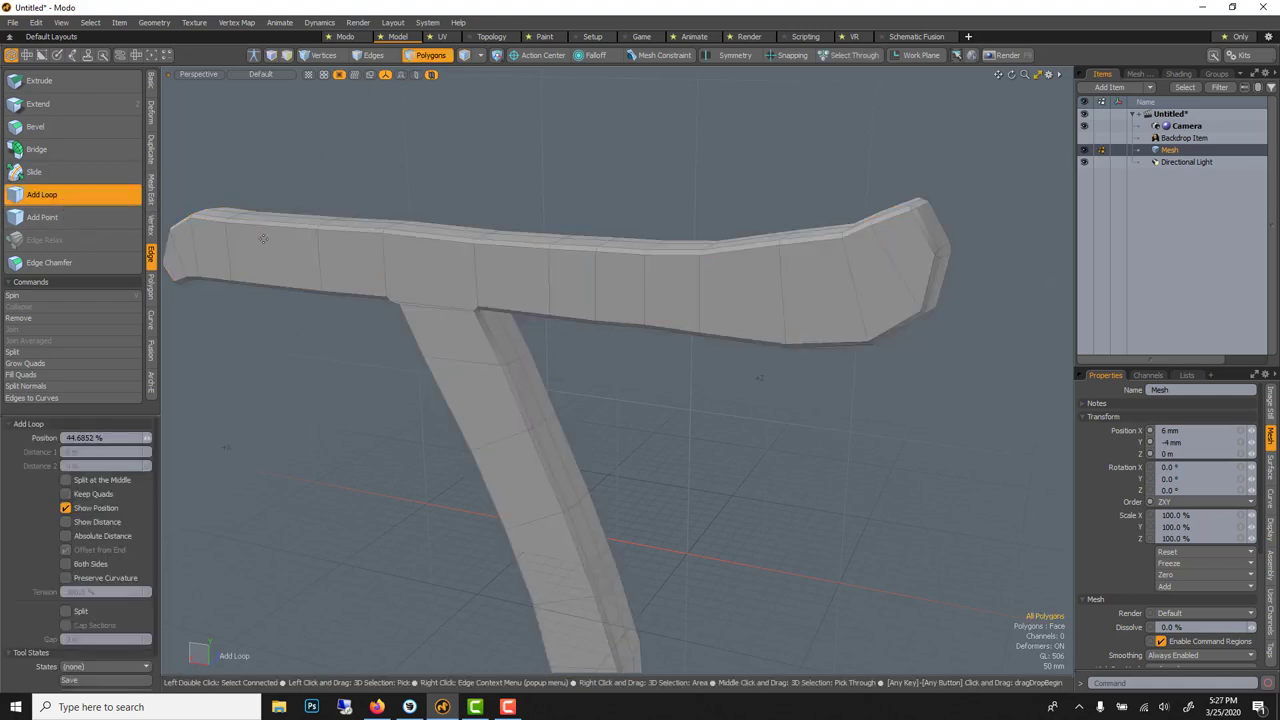
pyautogui.click(318, 259)
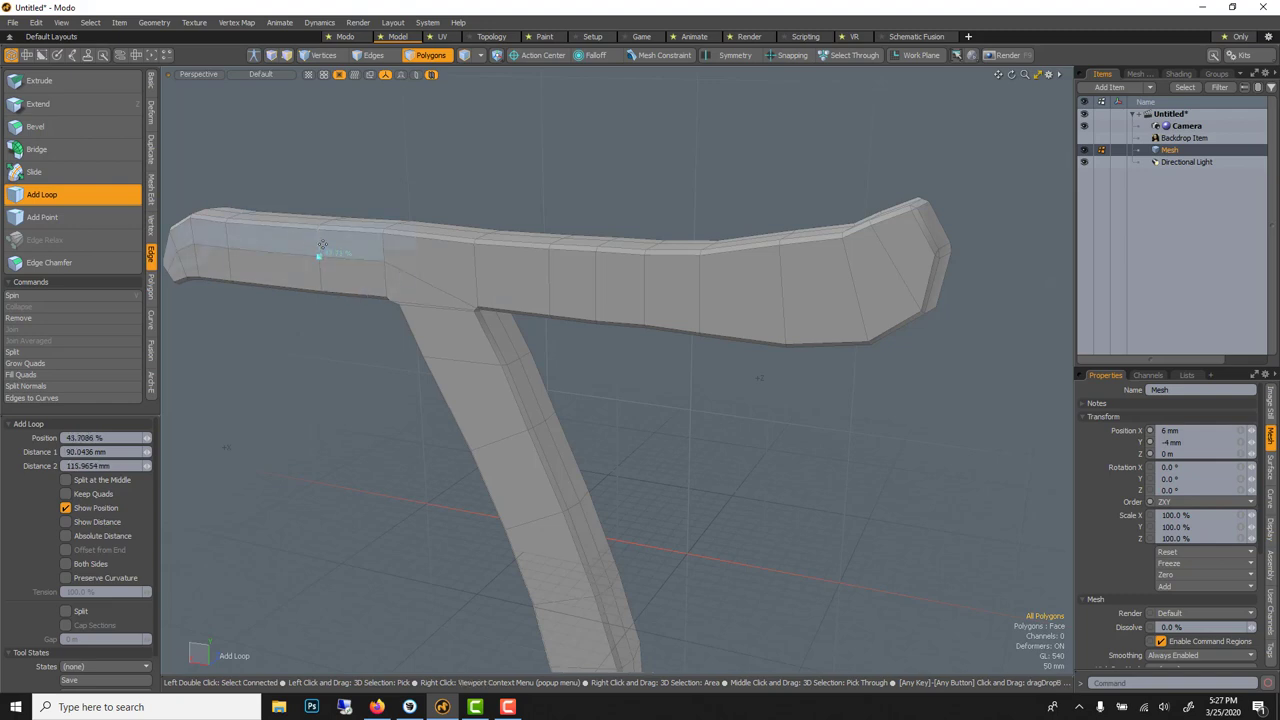
pyautogui.click(475, 271)
pyautogui.click(455, 360)
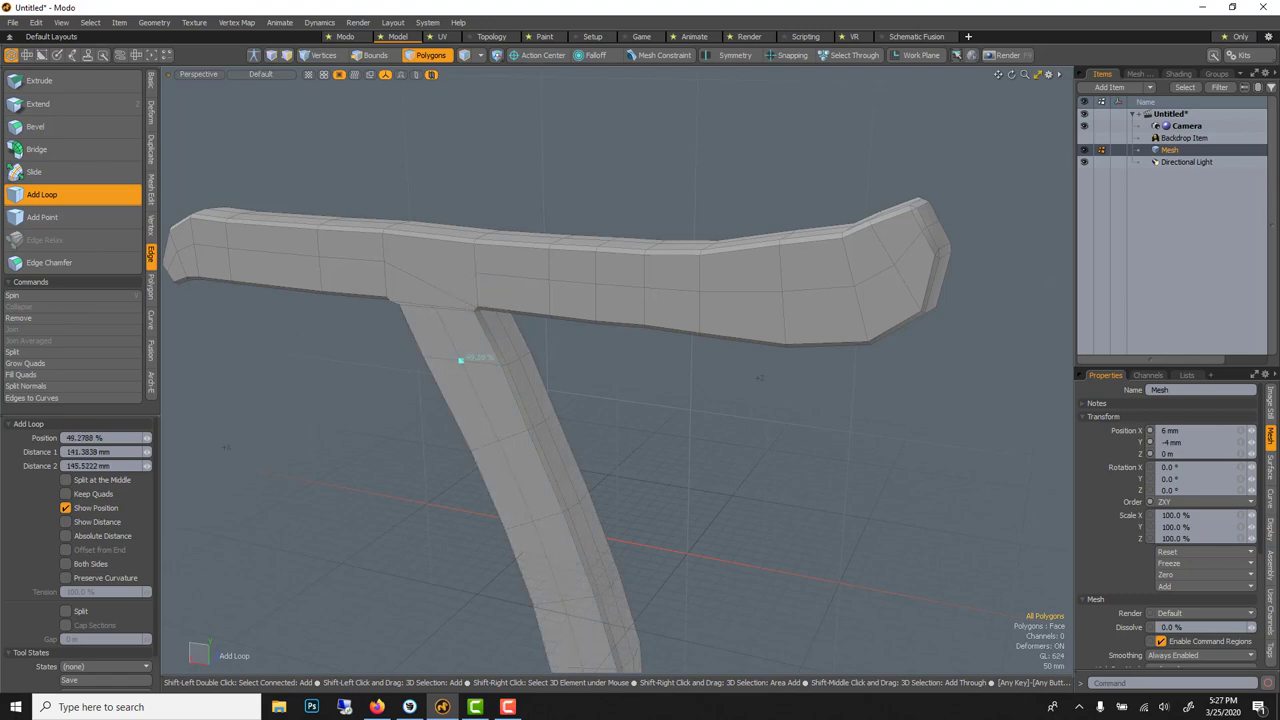
pyautogui.keyDown('alt'); pyautogui.moveTo(820, 340); pyautogui.dragTo(283, 360); pyautogui.keyUp('alt')
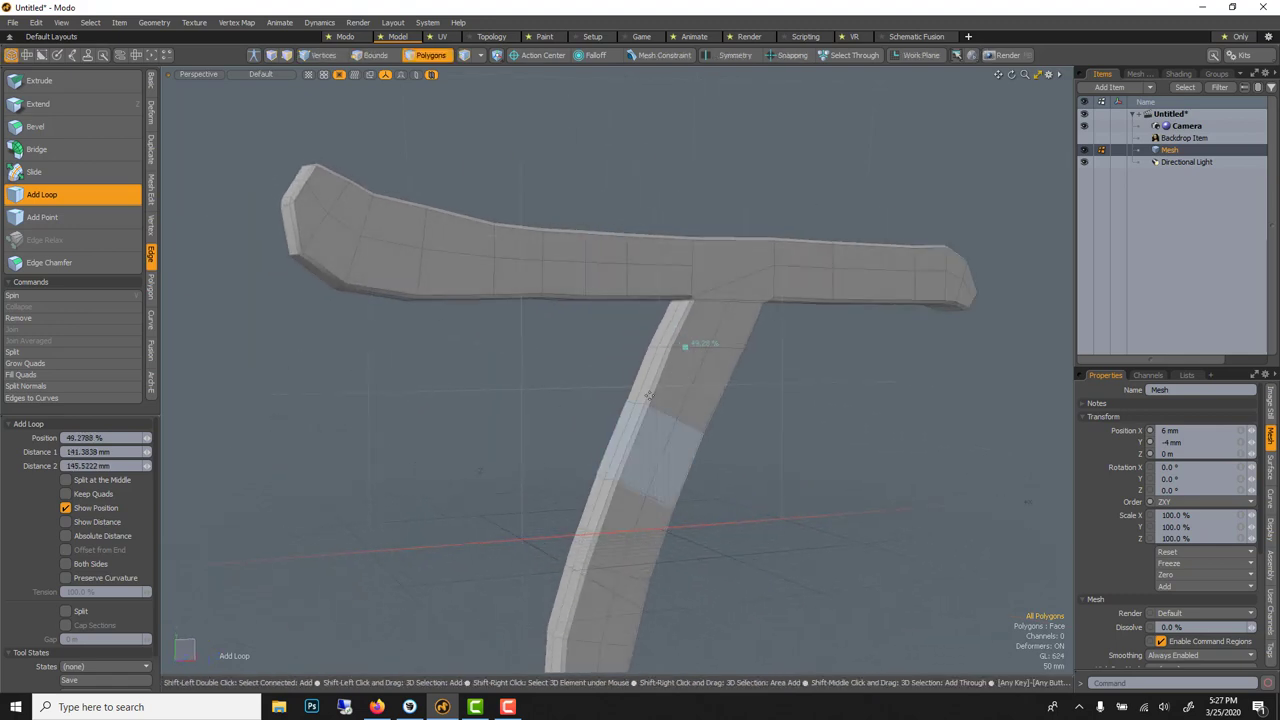
# Remove the diagonal edge across the crossbar and stem junction on both the front and back faces of the T
pyautogui.press('space')
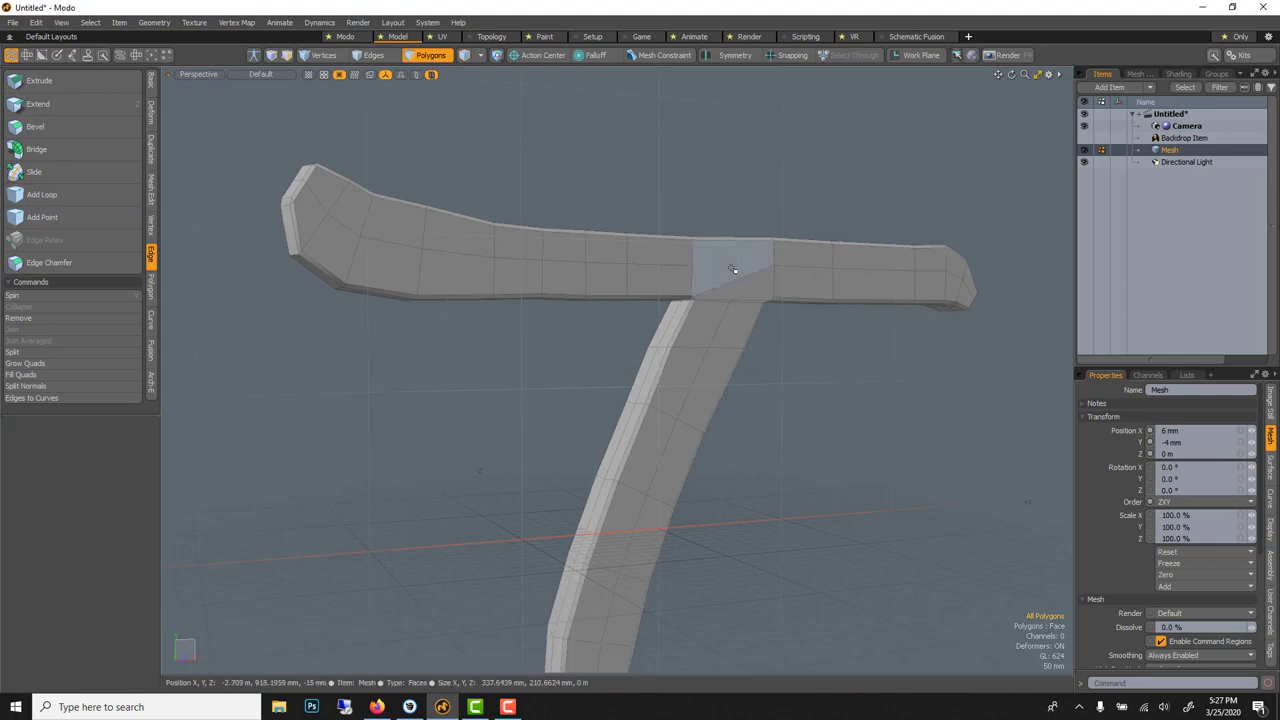
pyautogui.scroll(5, 729, 257)
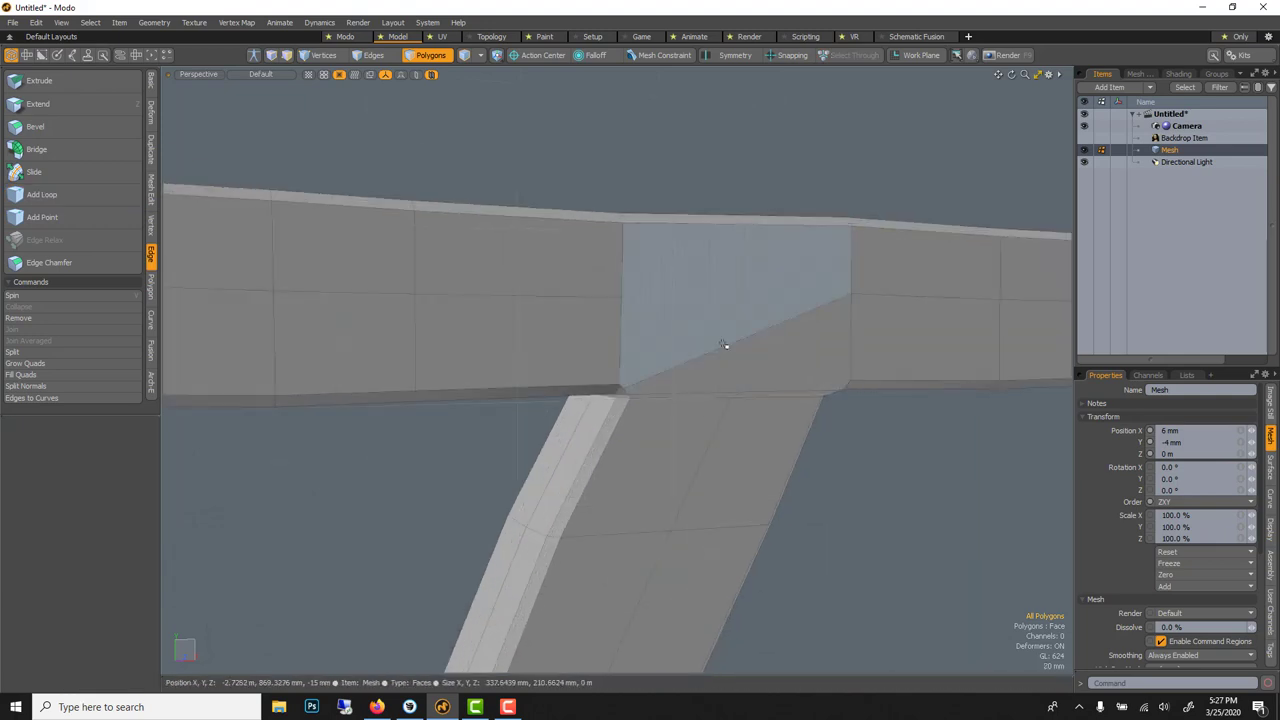
pyautogui.click(373, 56)
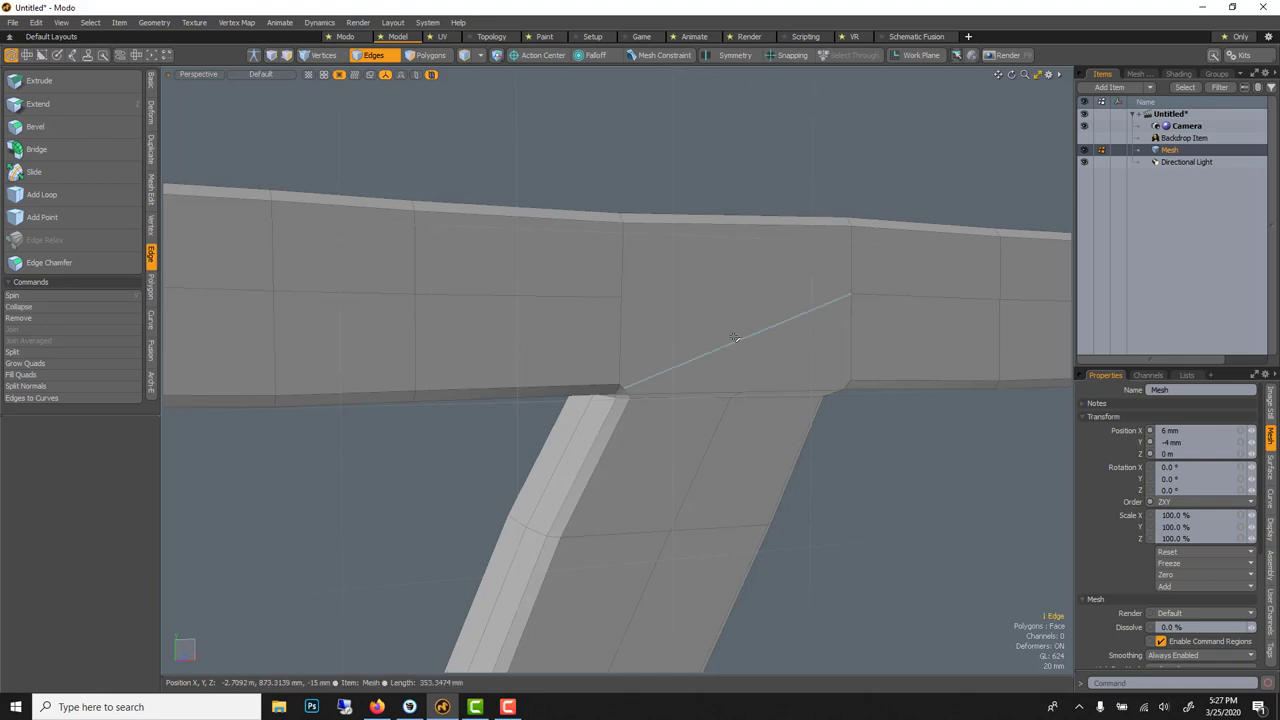
pyautogui.keyDown('alt'); pyautogui.moveTo(640, 385); pyautogui.dragTo(726, 419); pyautogui.keyUp('alt')
pyautogui.click(471, 398)
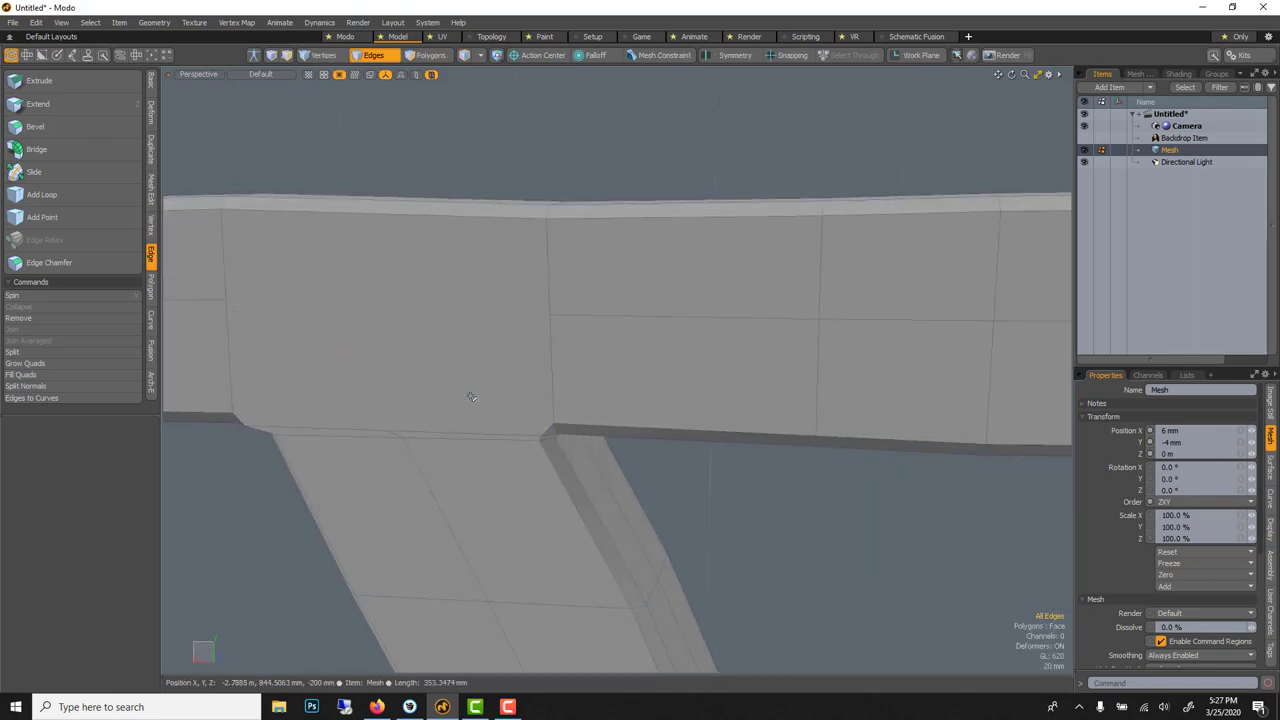
# Slice the junction's back face across to link both crossbar loops, and from the stem's centre line up to that slice at 45%
pyautogui.press('c')
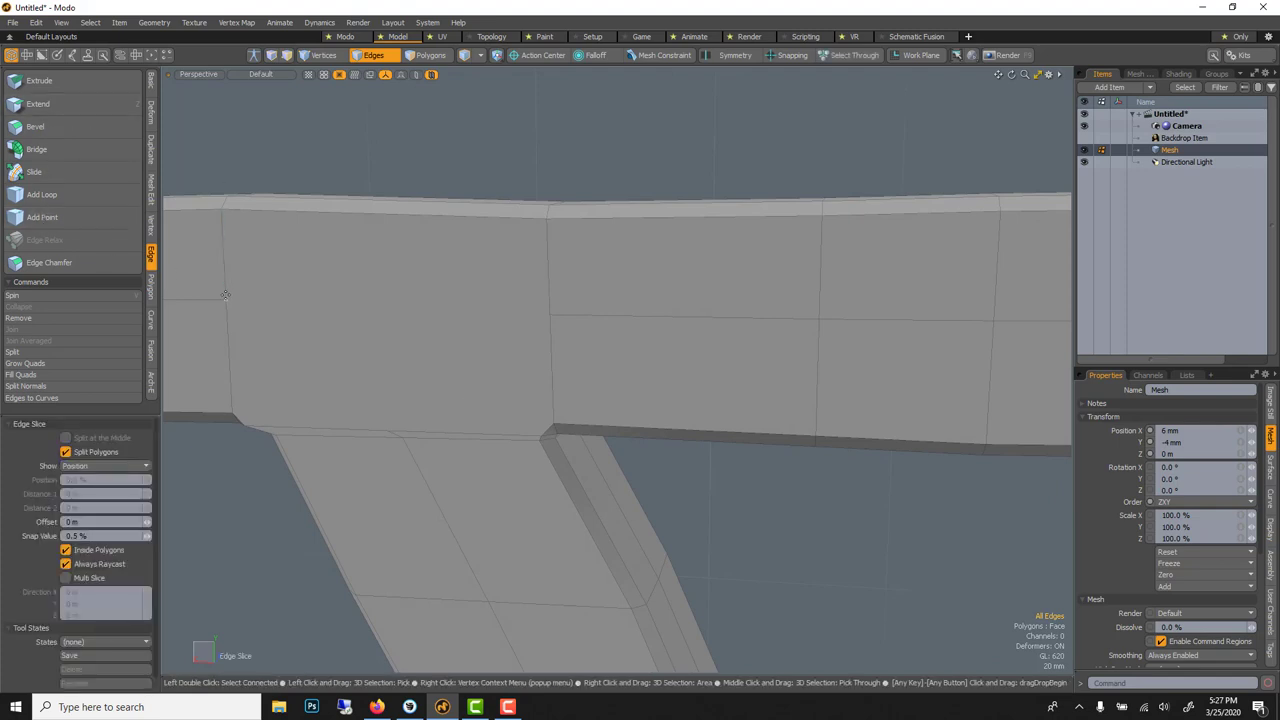
pyautogui.click(227, 296)
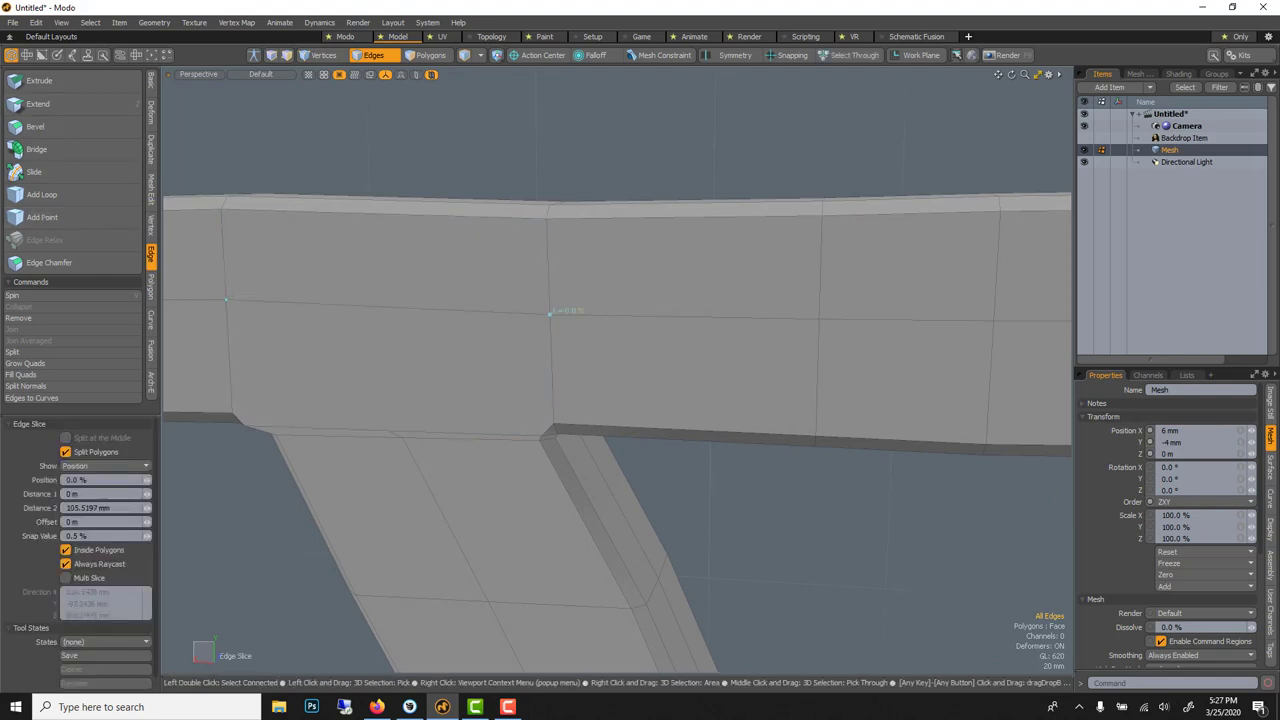
pyautogui.press('shift')
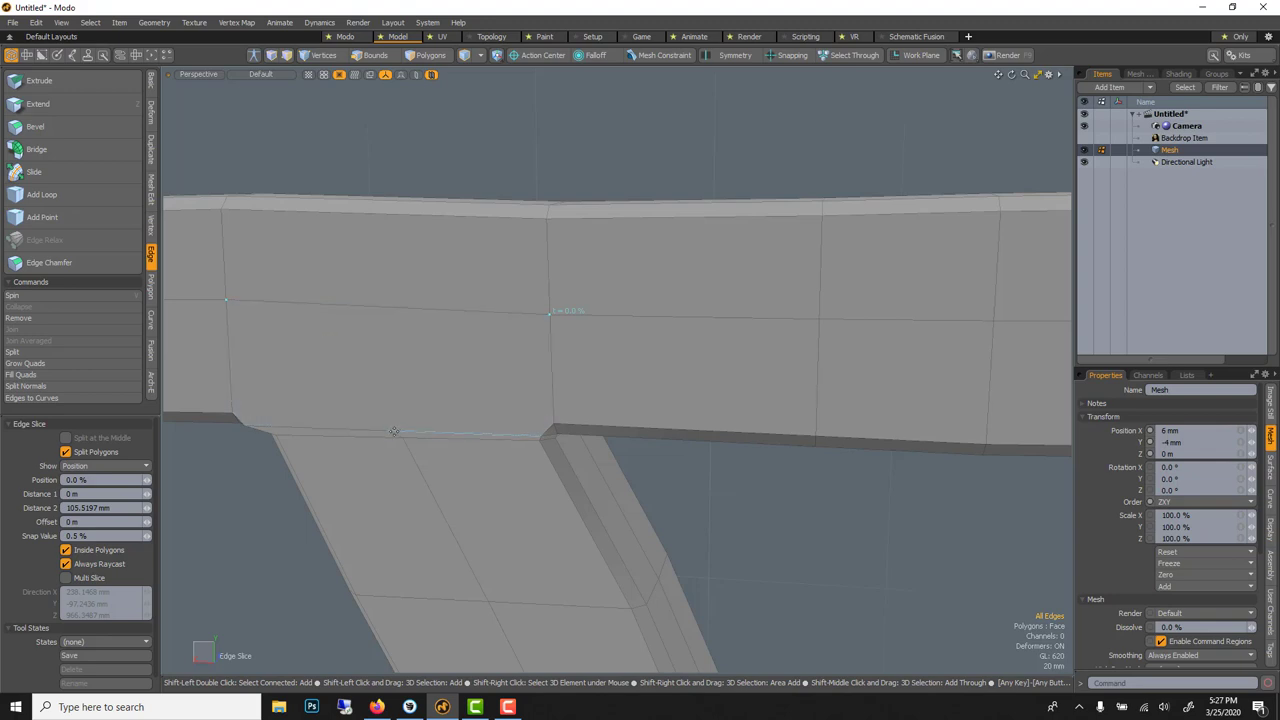
pyautogui.click(368, 306)
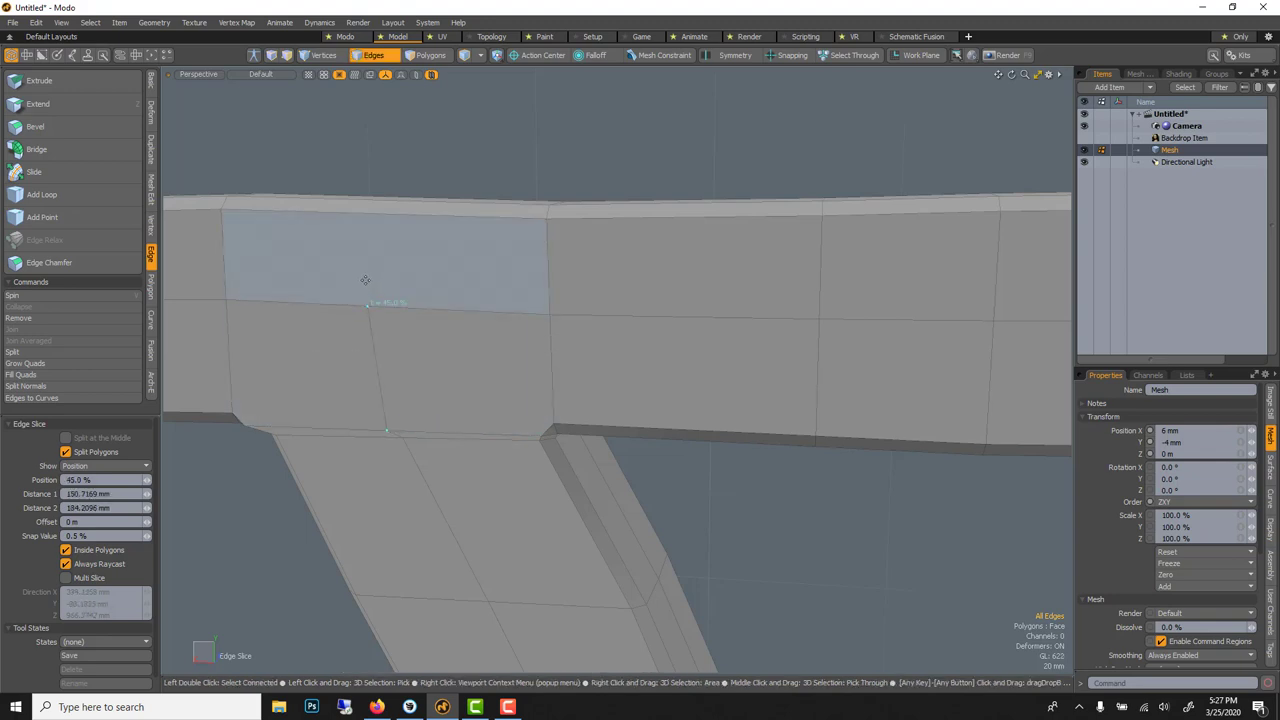
# Continue the vertical slice up the back face and over the crossbar's top to the front face's upper edge at 41.5%
pyautogui.keyDown('alt'); pyautogui.moveTo(362, 281); pyautogui.dragTo(404, 333); pyautogui.keyUp('alt')
pyautogui.click(408, 328)
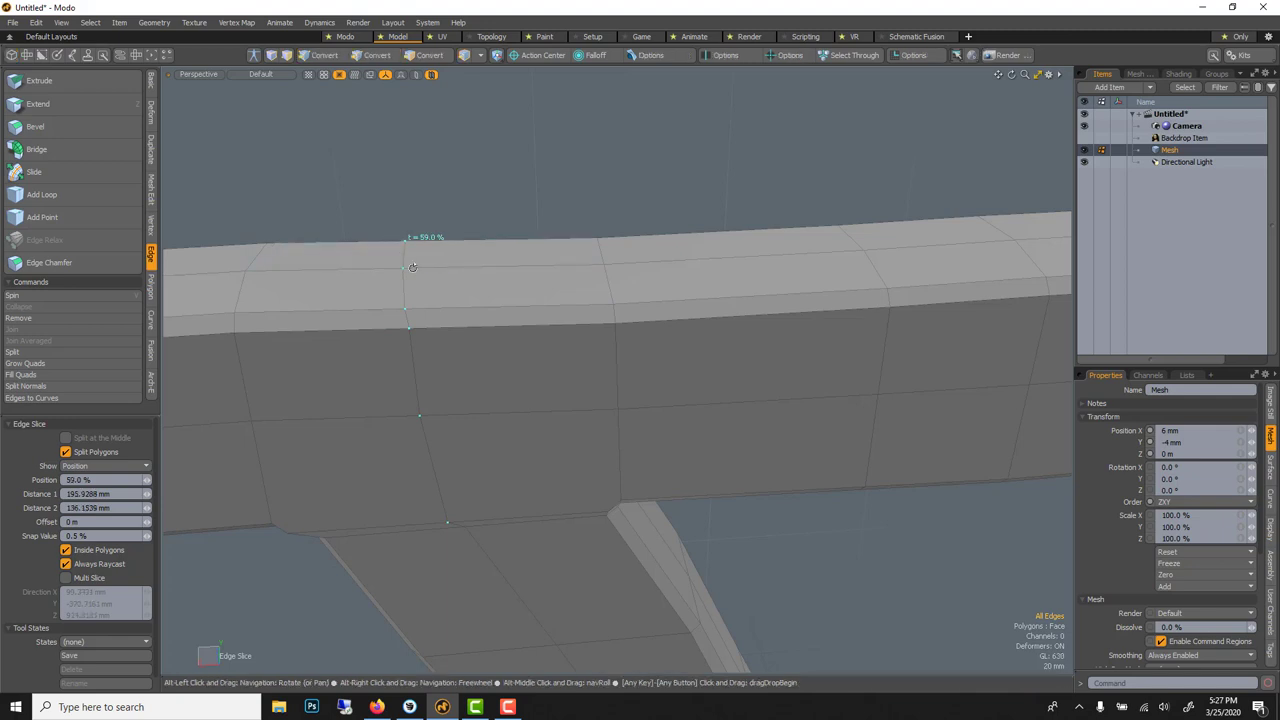
pyautogui.keyDown('alt'); pyautogui.moveTo(405, 241); pyautogui.dragTo(772, 268); pyautogui.keyUp('alt')
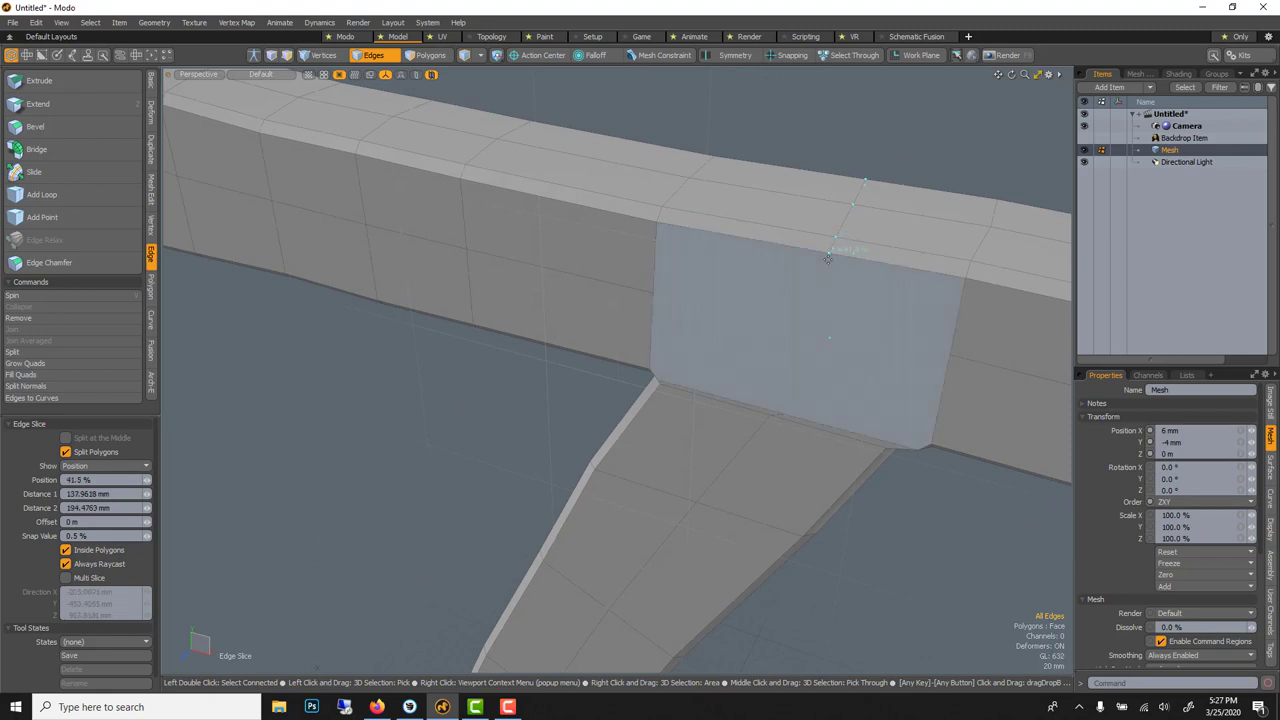
pyautogui.press('space')
# Slice the junction's front face across between the crossbar loops, and vertically from the top slice down to the stem's centre line
pyautogui.press('c')
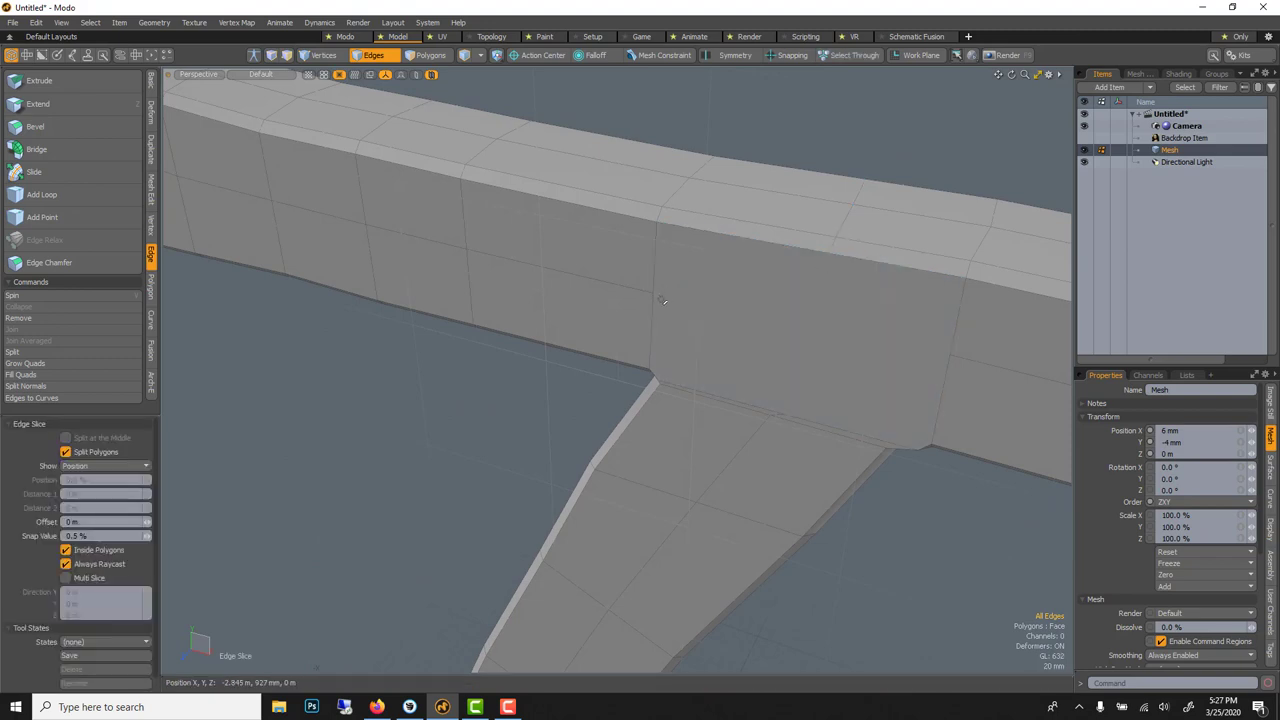
pyautogui.click(946, 352)
pyautogui.press('shift')
pyautogui.keyDown('shift'); pyautogui.click(829, 250); pyautogui.keyUp('shift')
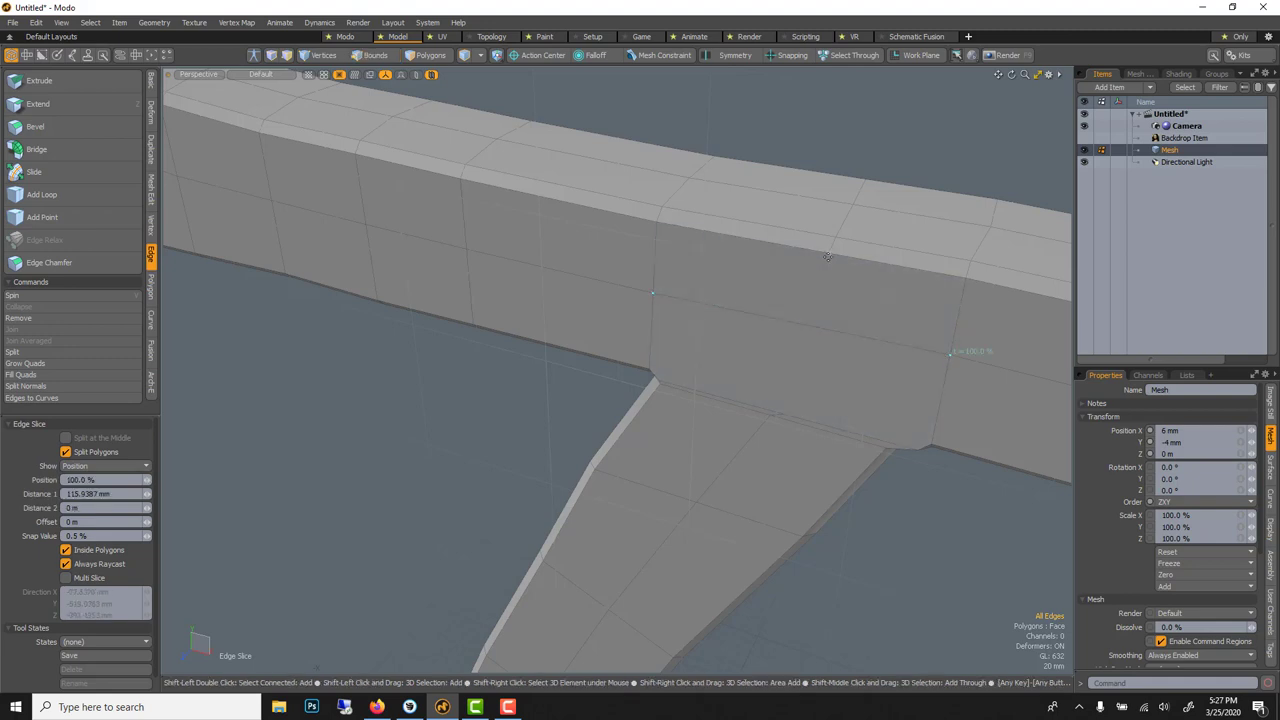
pyautogui.click(806, 324)
pyautogui.click(785, 410)
pyautogui.scroll(-5, 757, 346)
pyautogui.press('q')
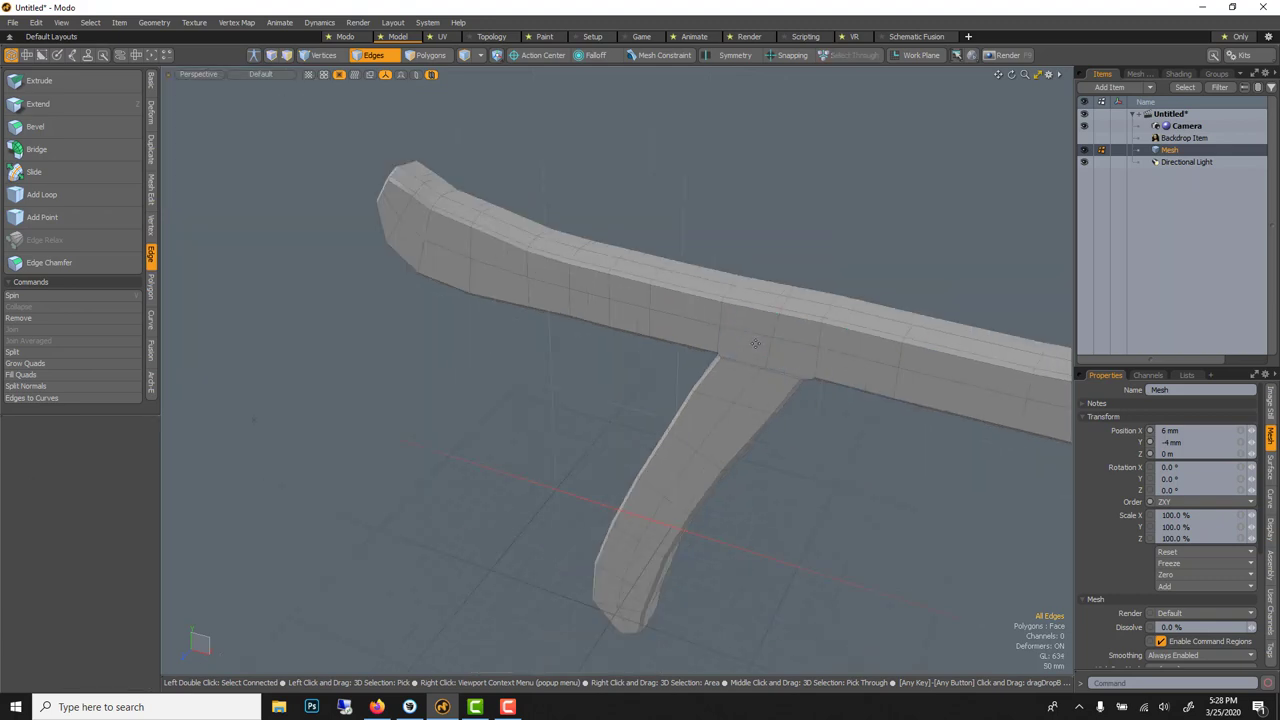
# Run Mesh Cleanup on the whole T mesh with all cleanup options enabled
pyautogui.click(388, 59)
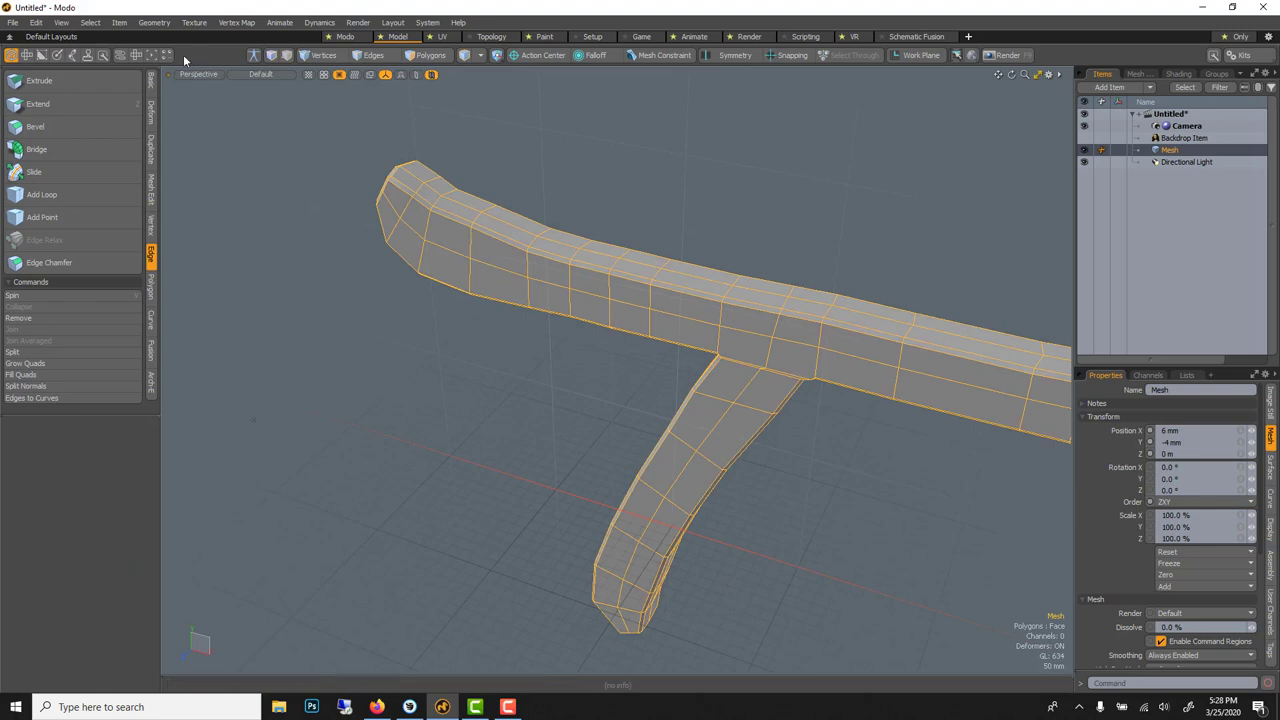
pyautogui.click(154, 22)
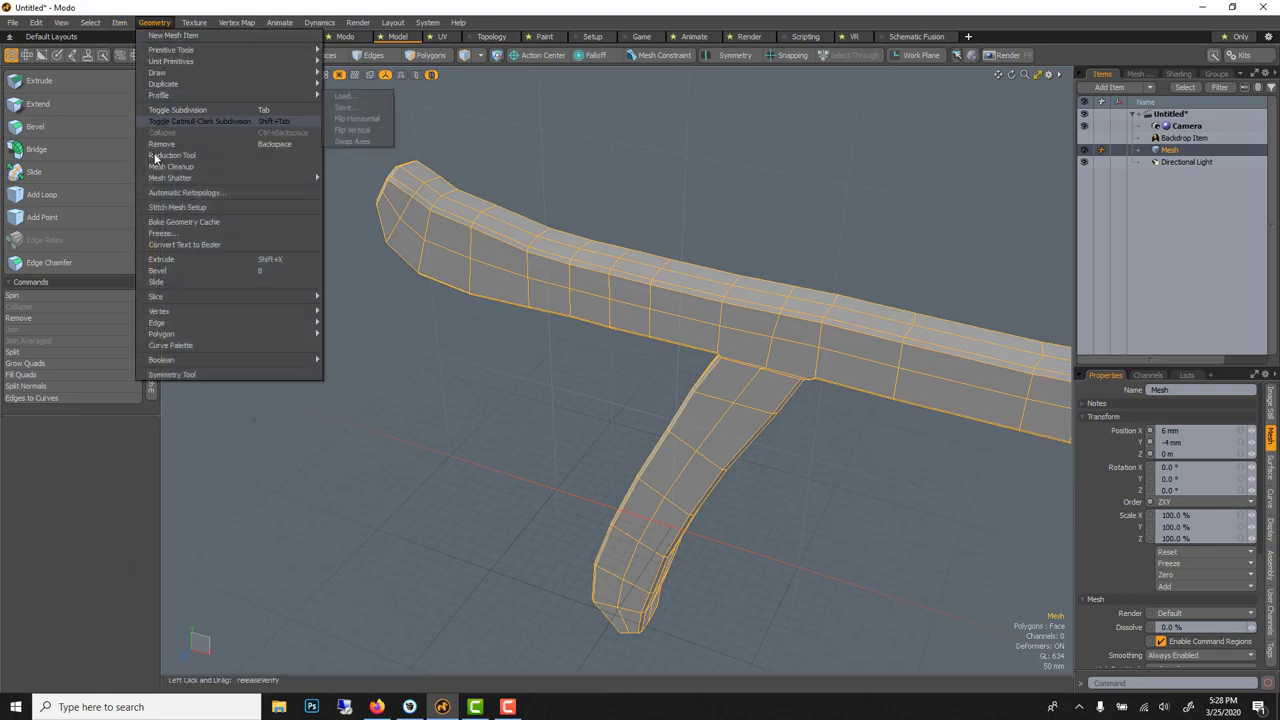
pyautogui.click(146, 166)
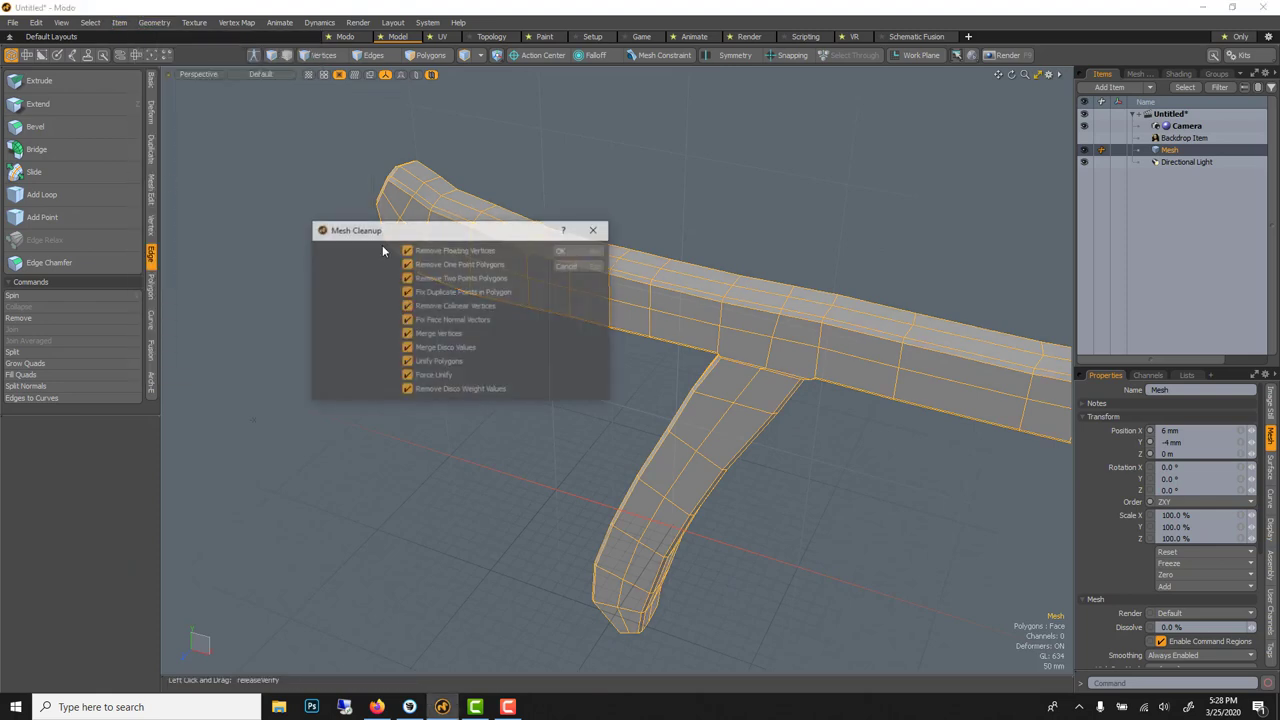
pyautogui.click(583, 255)
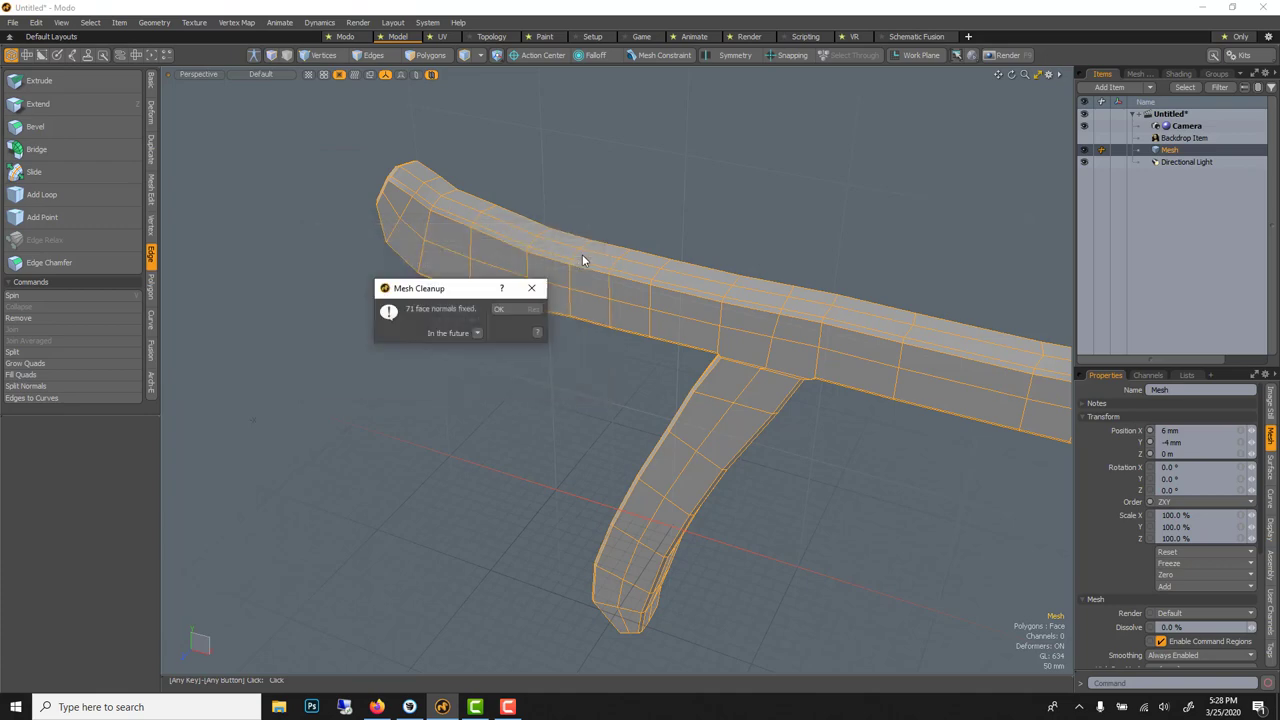
pyautogui.click(532, 289)
# Preview the T with Catmull-Clark subdivision, switching it on and off to compare the smoothed and faceted shapes
pyautogui.keyDown('alt'); pyautogui.moveTo(805, 362); pyautogui.dragTo(784, 343); pyautogui.keyUp('alt')
pyautogui.scroll(-3, 749, 286)
pyautogui.press('Tab')
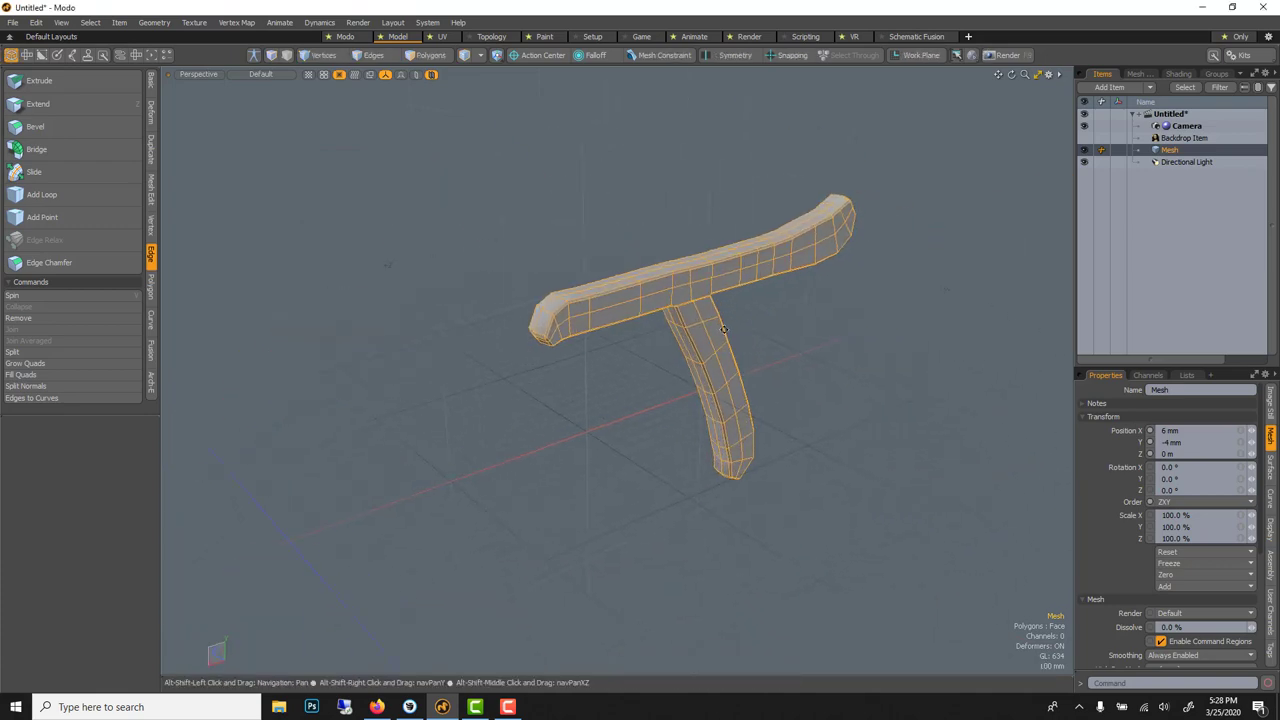
pyautogui.scroll(5, 723, 334)
pyautogui.click(573, 411)
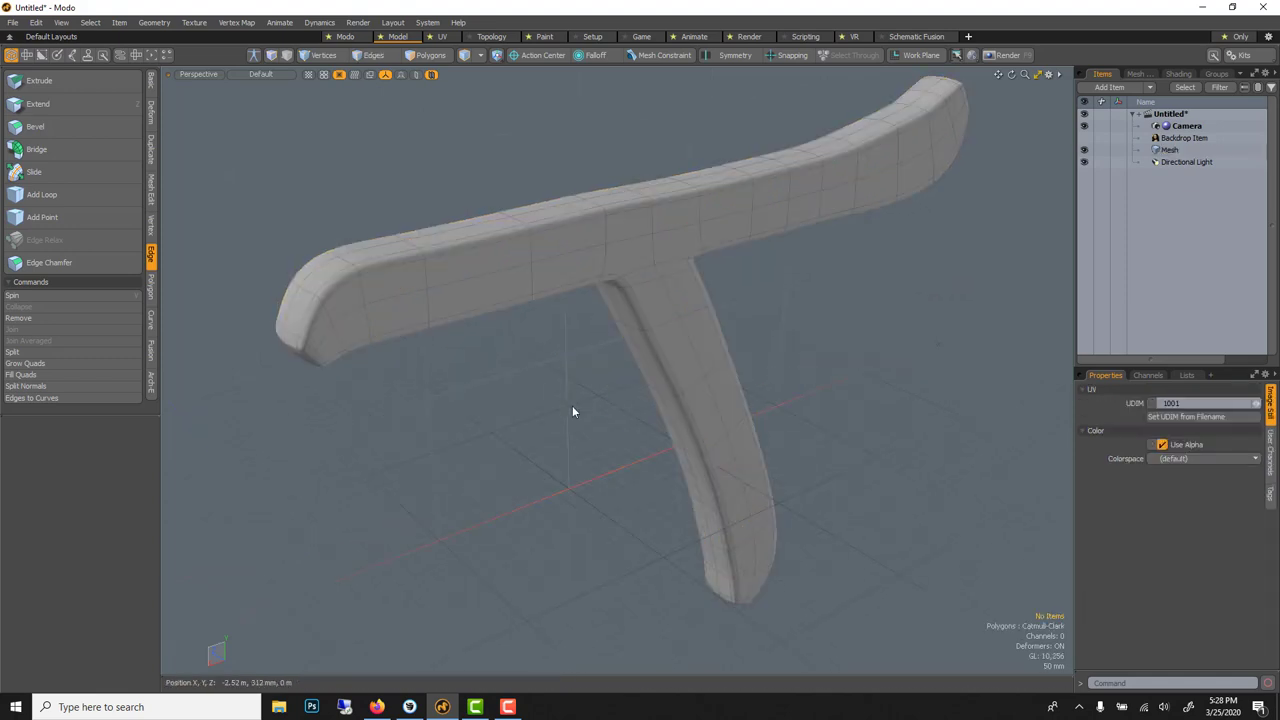
pyautogui.hotkey('shift', 'Tab')
pyautogui.hotkey('shift', 'Tab')
pyautogui.press('Tab')
pyautogui.click(431, 55)
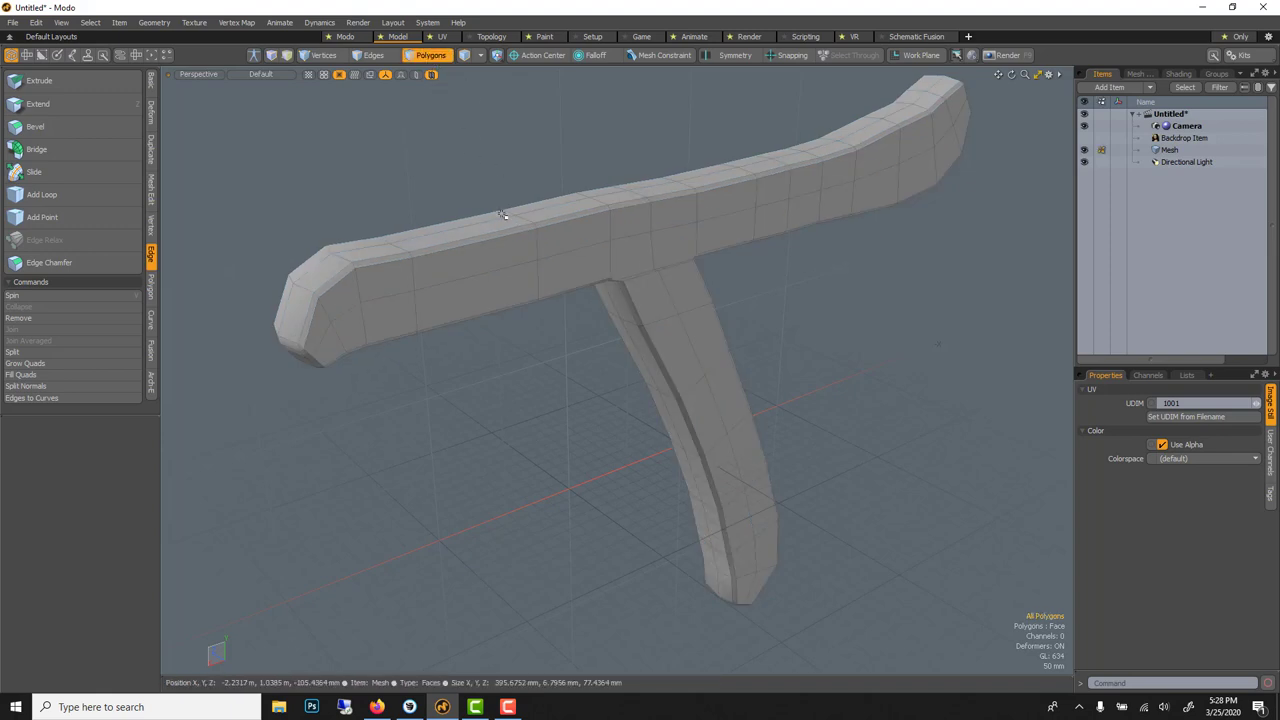
pyautogui.press('Tab')
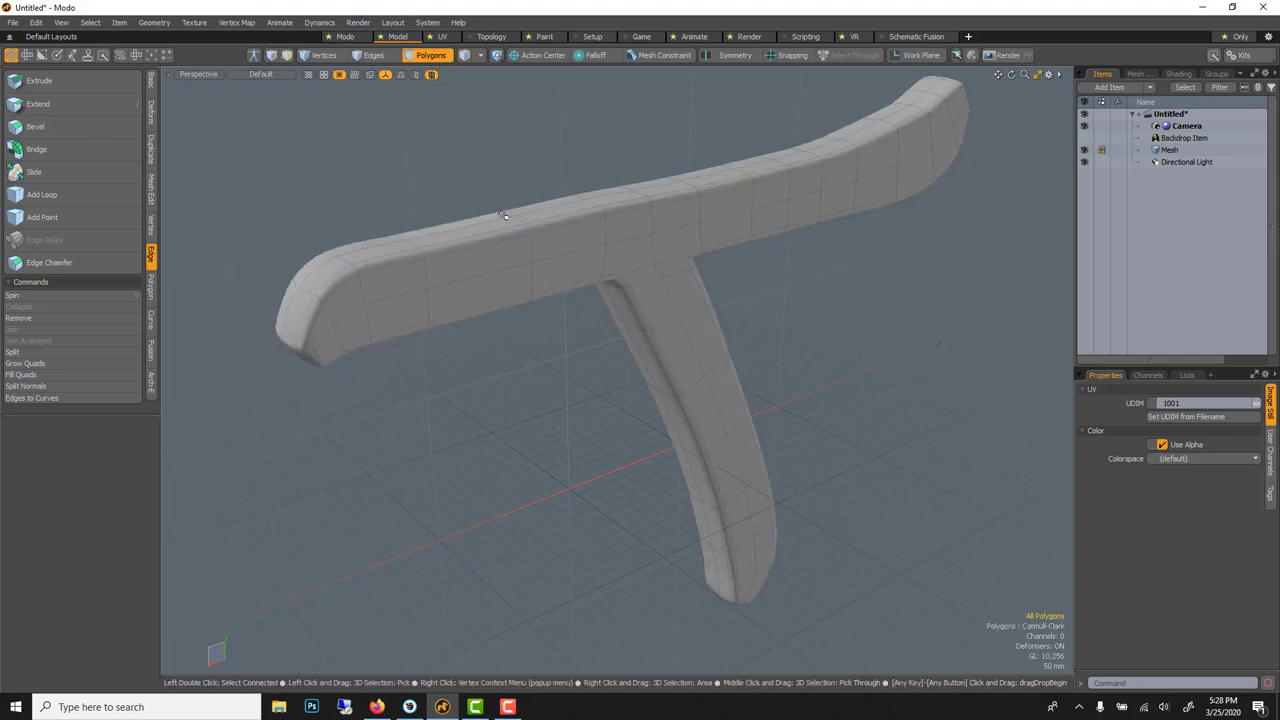
pyautogui.press('Tab')
# Subdivide the T's polygons twice with the Catmull-Clark method
pyautogui.hotkey('shift', 'd')
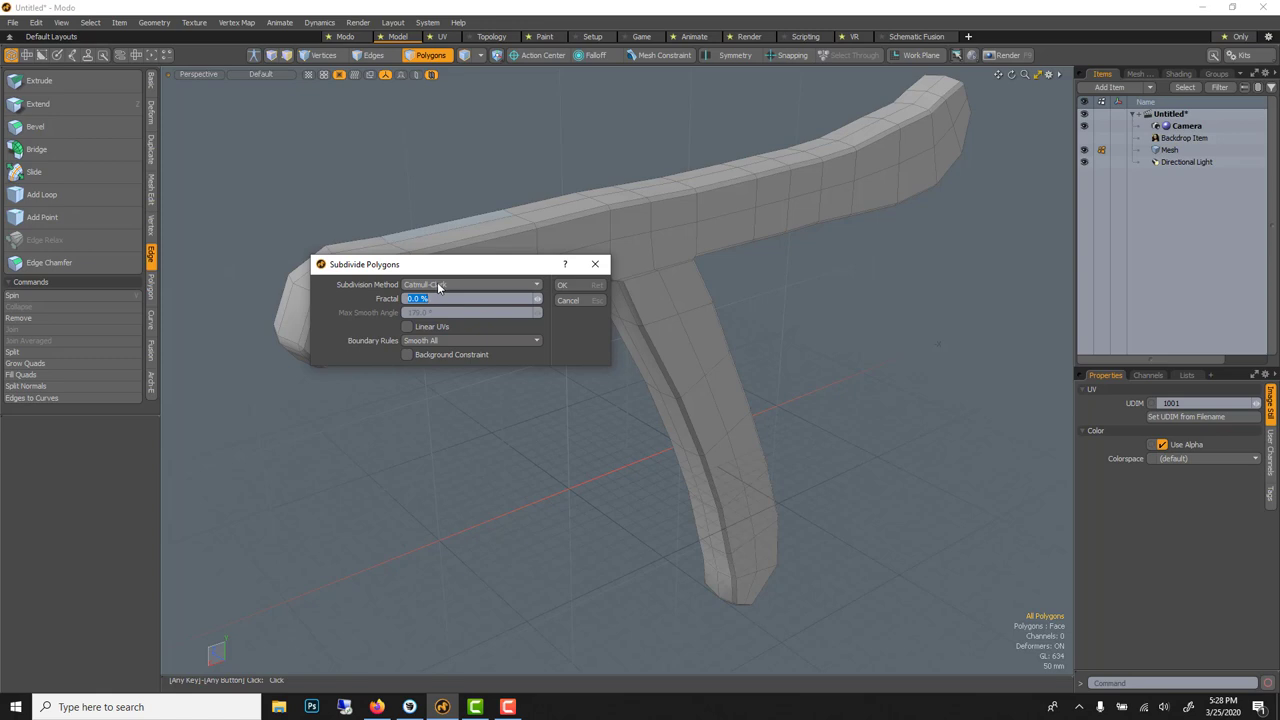
pyautogui.click(565, 285)
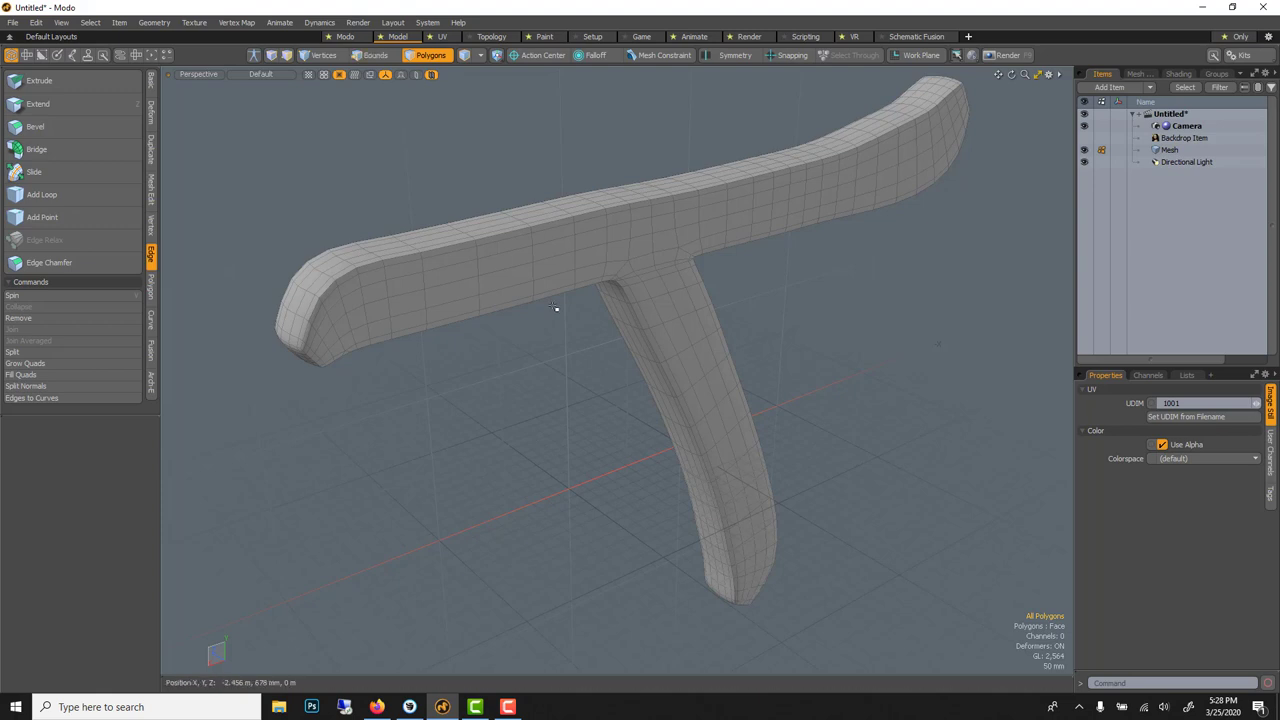
pyautogui.hotkey('shift', 'd')
pyautogui.click(560, 285)
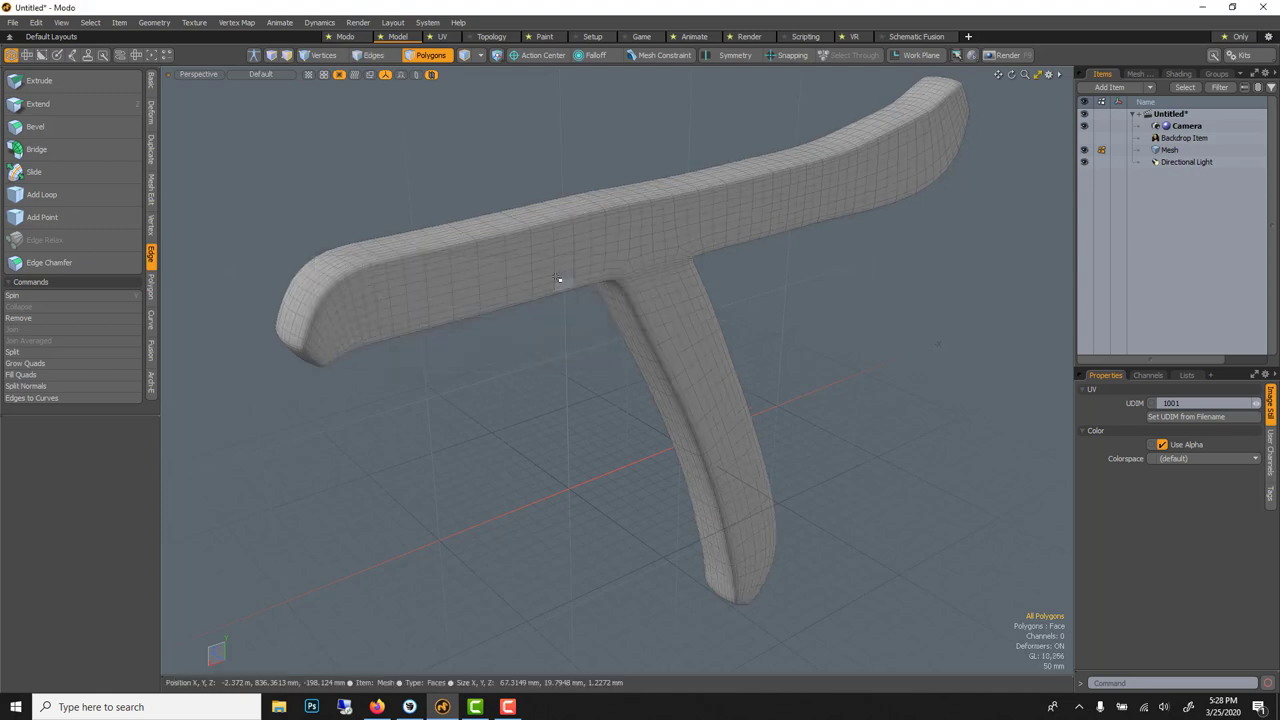
# Inspect the densely subdivided T from several angles and undo both subdivisions
pyautogui.keyDown('alt'); pyautogui.moveTo(528, 320); pyautogui.dragTo(900, 374); pyautogui.keyUp('alt')
pyautogui.scroll(-3, 634, 271)
pyautogui.click(438, 54)
pyautogui.scroll(3, 496, 238)
pyautogui.keyDown('alt'); pyautogui.moveTo(495, 241); pyautogui.dragTo(571, 278); pyautogui.keyUp('alt')
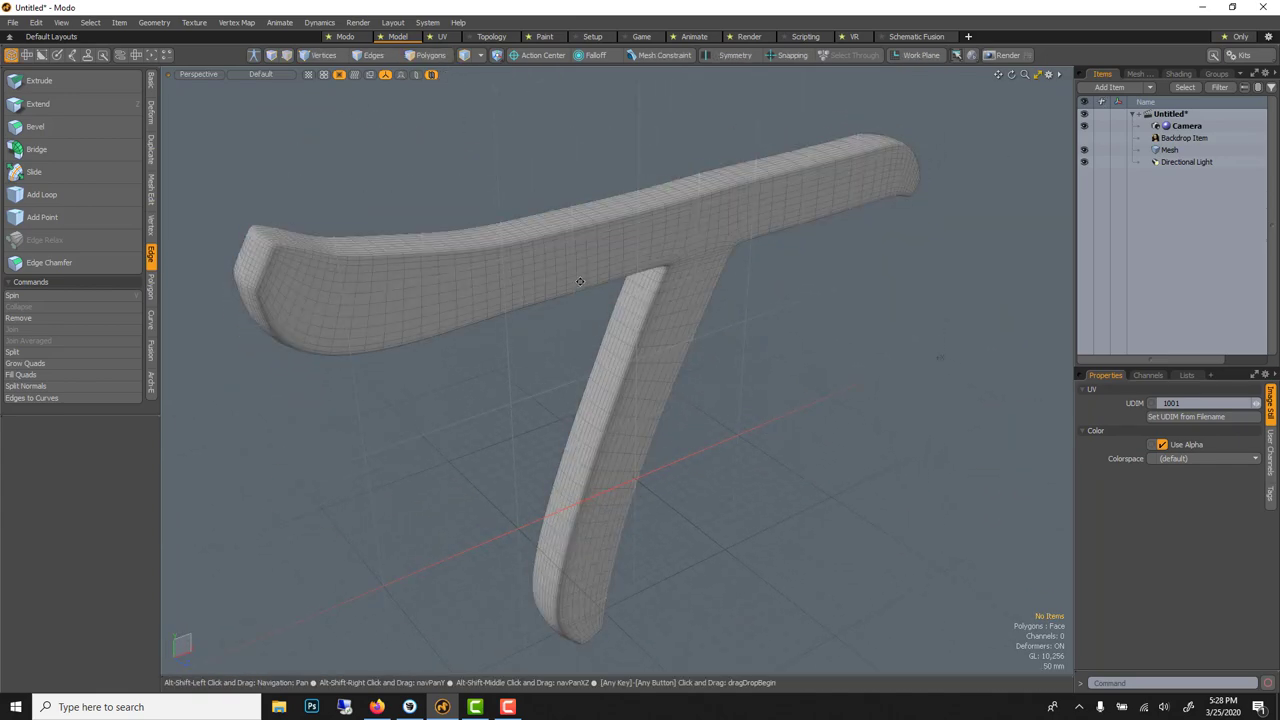
pyautogui.click(560, 264)
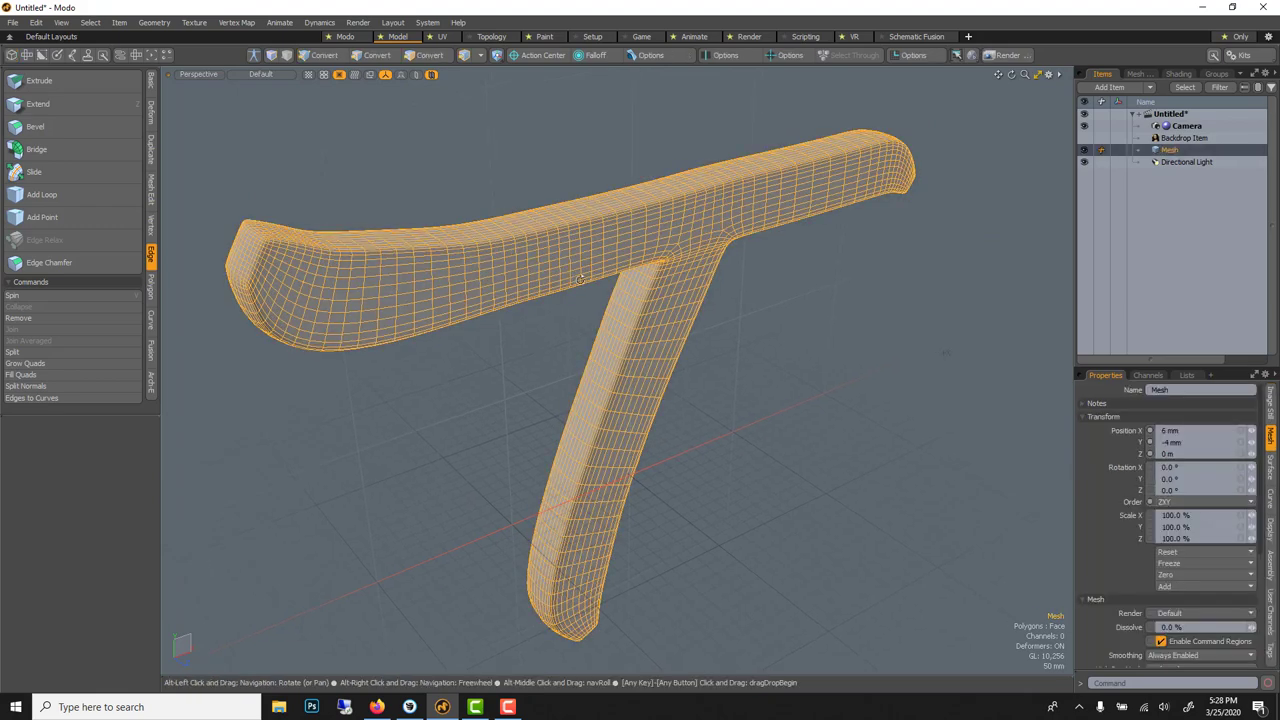
pyautogui.moveTo(560, 264)
pyautogui.keyDown('alt'); pyautogui.mouseDown()
pyautogui.moveTo(803, 262)
pyautogui.moveTo(566, 284)
pyautogui.mouseUp(); pyautogui.keyUp('alt')
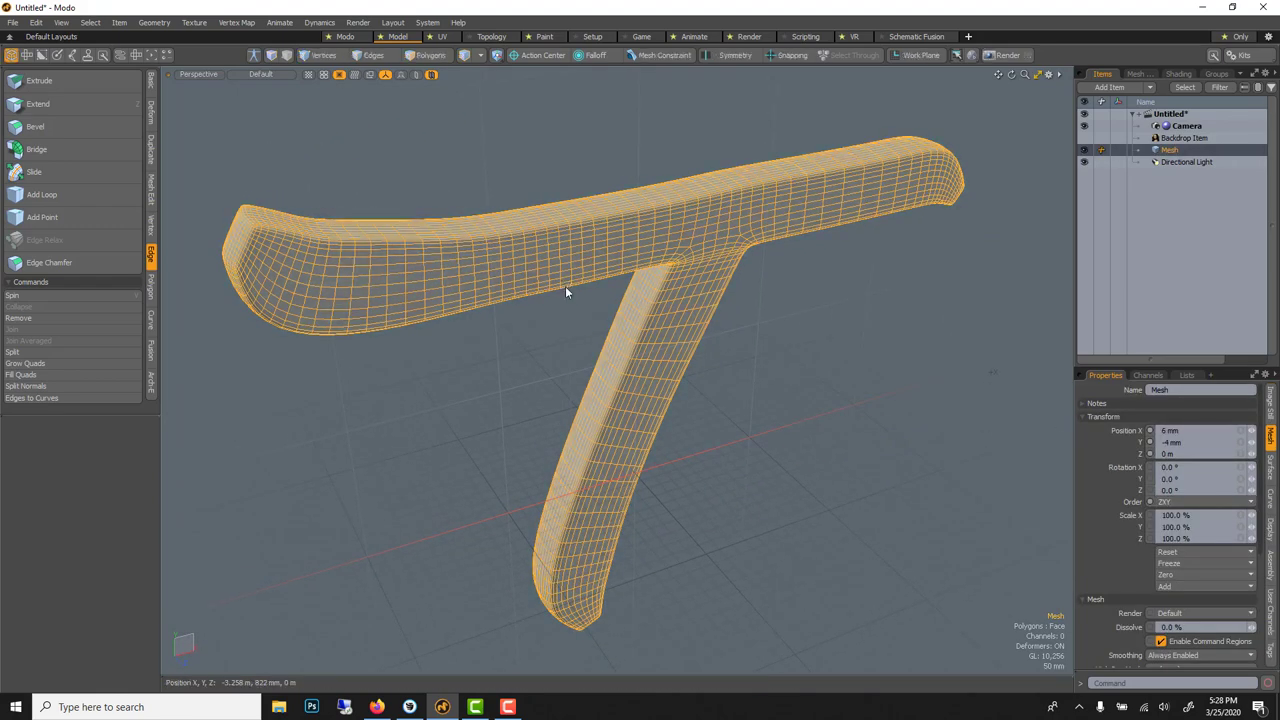
pyautogui.press('3')
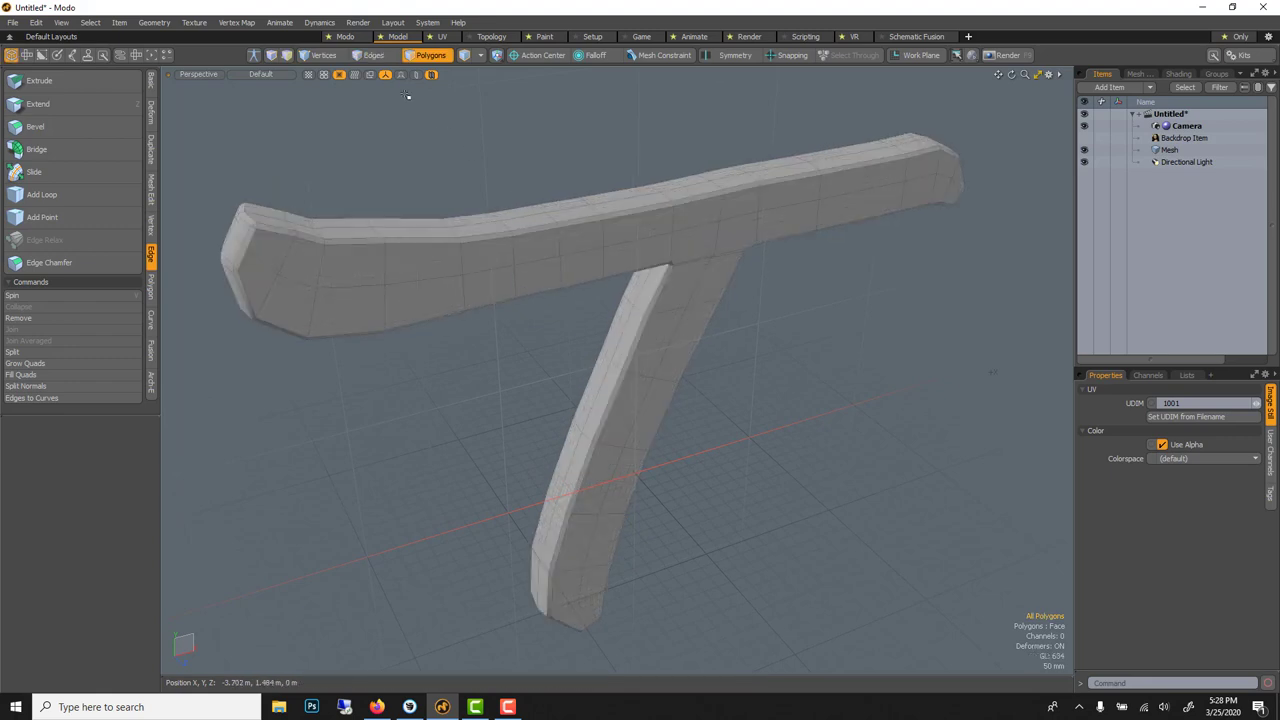
pyautogui.click(423, 57)
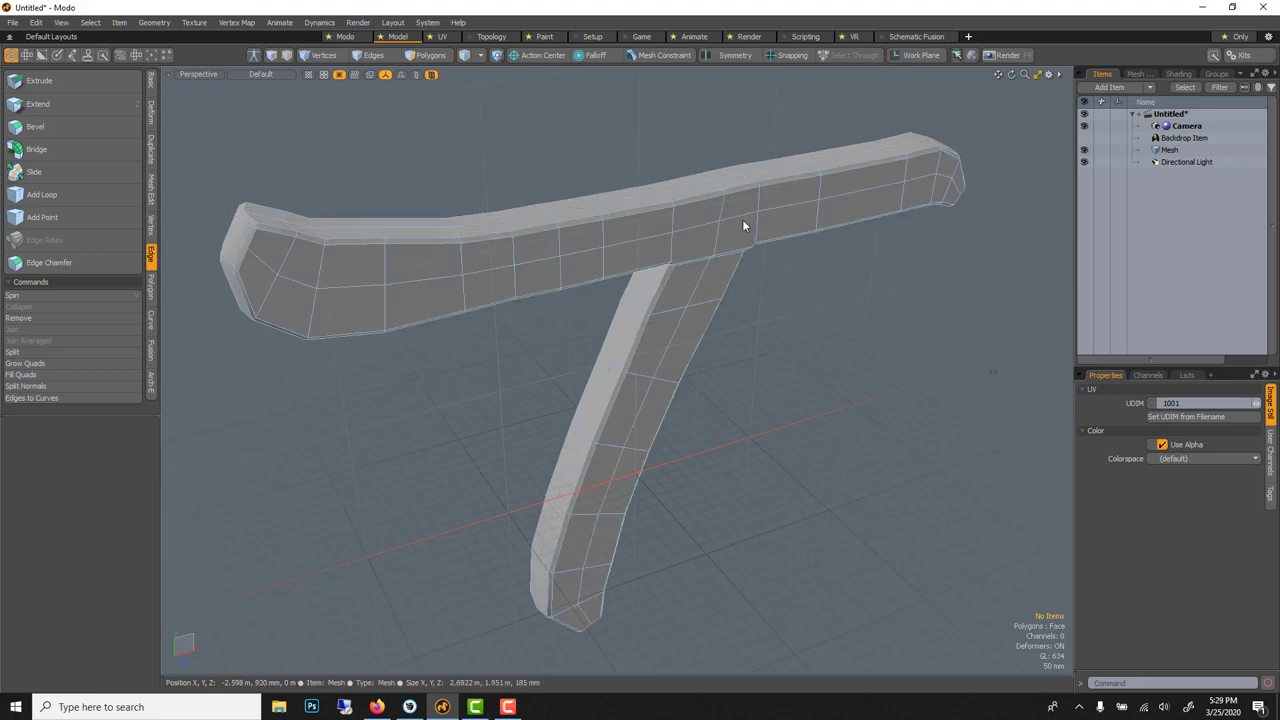
# Select the T mesh item and switch to the UV layout with the UV and 3D views side by side
pyautogui.keyDown('alt'); pyautogui.moveTo(708, 328); pyautogui.dragTo(623, 248); pyautogui.keyUp('alt')
pyautogui.press('5')
pyautogui.click(611, 237)
pyautogui.keyDown('alt'); pyautogui.moveTo(789, 314); pyautogui.dragTo(694, 223); pyautogui.keyUp('alt')
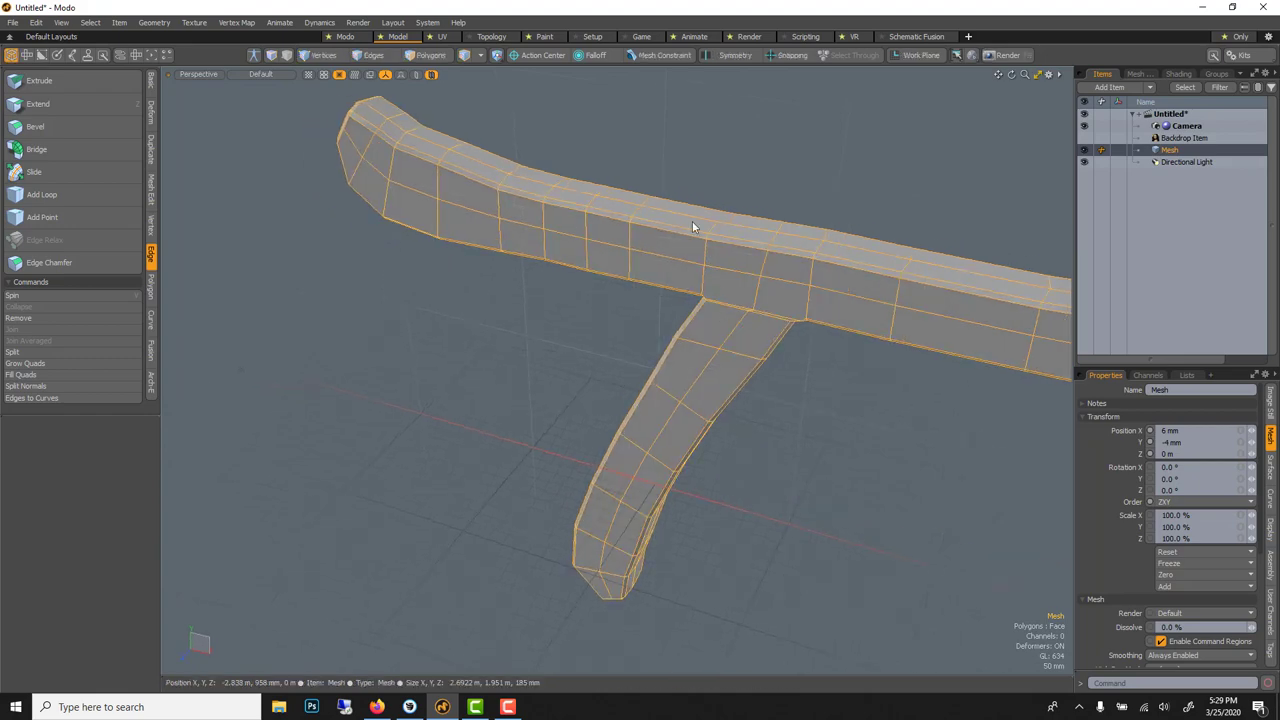
pyautogui.click(443, 37)
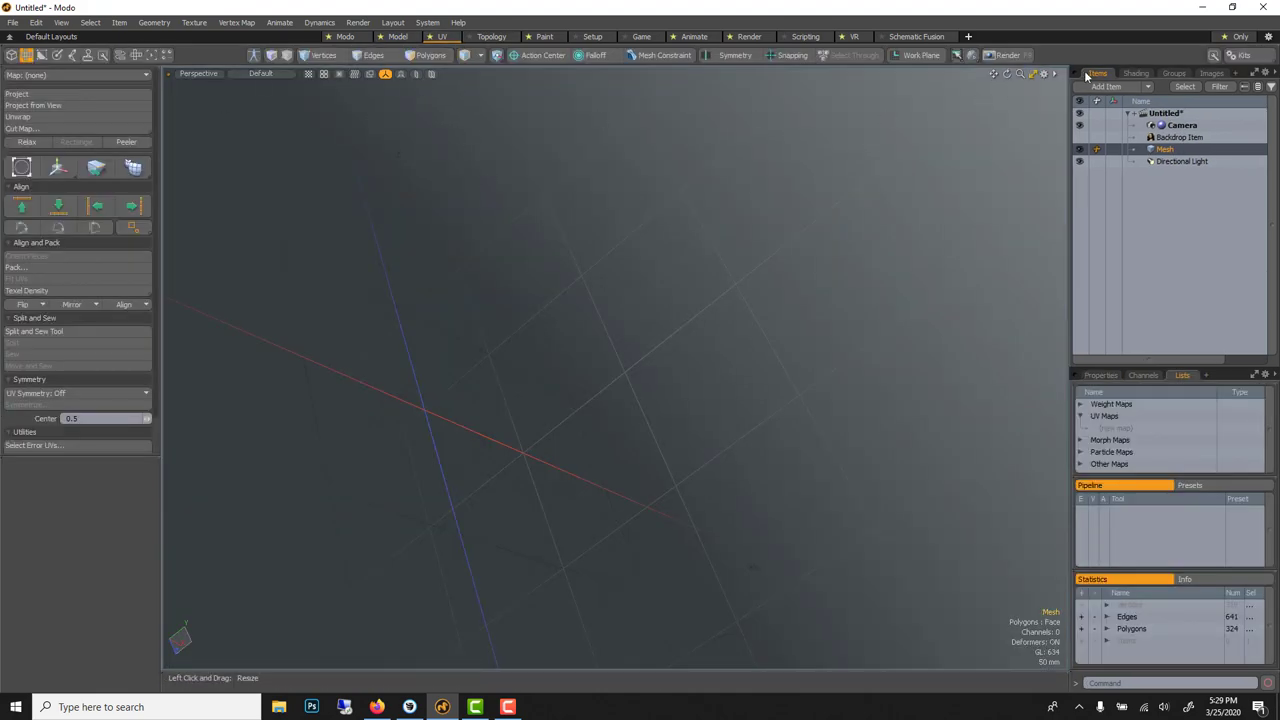
pyautogui.click(1035, 75)
pyautogui.scroll(-3, 803, 252)
pyautogui.moveTo(808, 251)
pyautogui.keyDown('alt'); pyautogui.mouseDown()
pyautogui.moveTo(757, 251)
pyautogui.moveTo(991, 349)
pyautogui.moveTo(814, 320)
pyautogui.moveTo(680, 449)
pyautogui.moveTo(667, 287)
pyautogui.moveTo(827, 259)
pyautogui.mouseUp(); pyautogui.keyUp('alt')
pyautogui.keyDown('alt'); pyautogui.moveTo(750, 263); pyautogui.dragTo(985, 230); pyautogui.keyUp('alt')
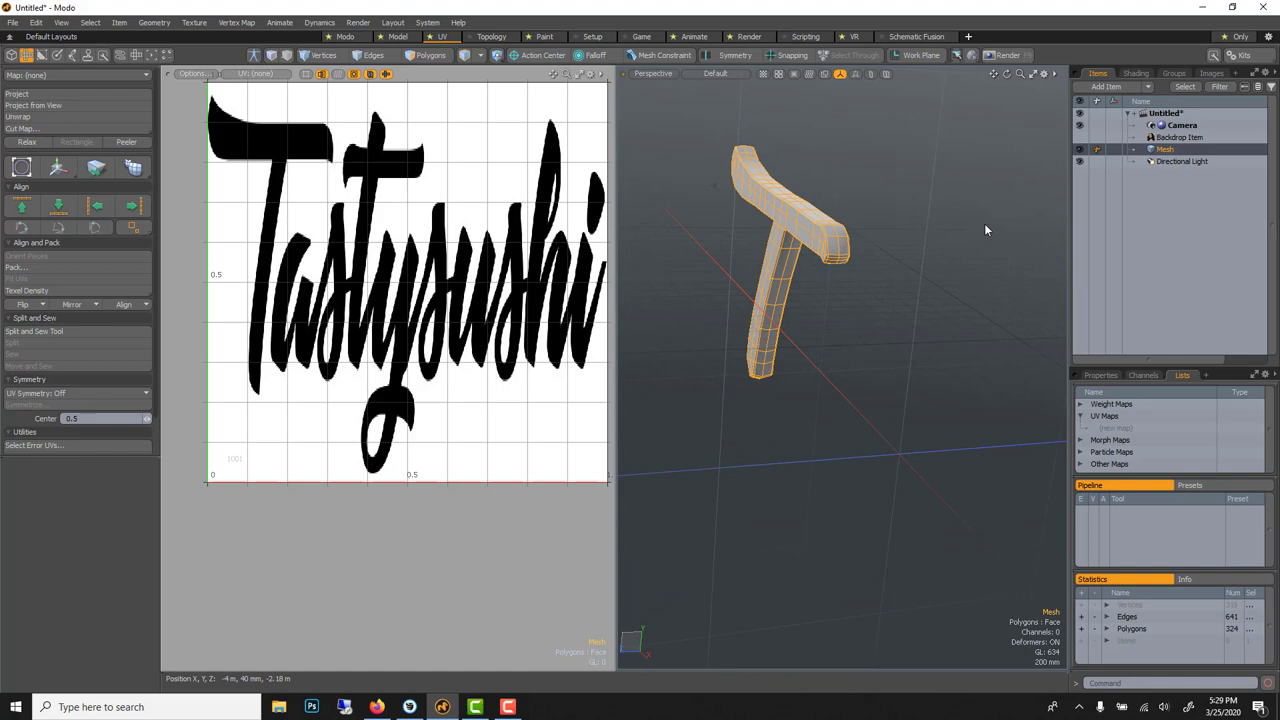
# Enlarge the 3D view to fill the work area, move close to the T and switch to edge selection
pyautogui.click(1032, 75)
pyautogui.scroll(5, 614, 262)
pyautogui.keyDown('alt'); pyautogui.moveTo(614, 262); pyautogui.dragTo(505, 296); pyautogui.keyUp('alt')
pyautogui.keyDown('alt'); pyautogui.keyDown('shift'); pyautogui.moveTo(505, 296); pyautogui.dragTo(715, 470); pyautogui.keyUp('shift'); pyautogui.keyUp('alt')
pyautogui.click(384, 58)
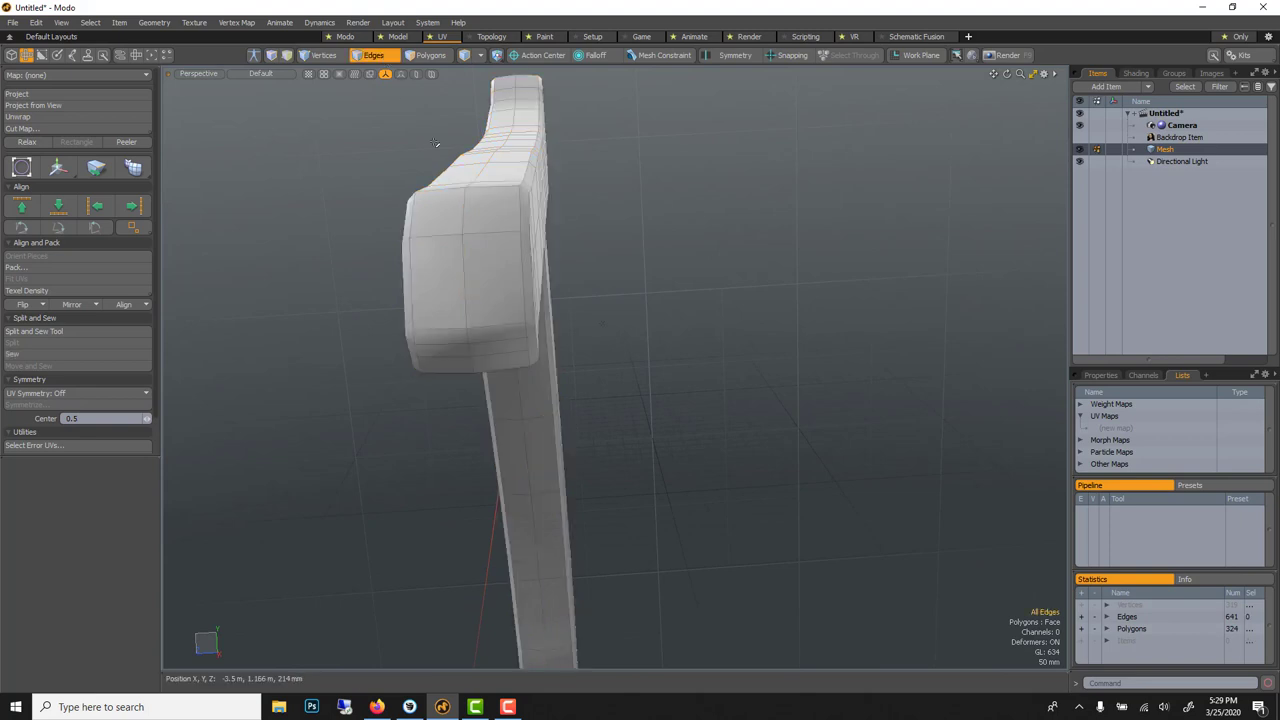
# Try selecting the edge loop that runs over the crossbar and around the T's stem, and undo the selection
pyautogui.keyDown('alt'); pyautogui.moveTo(464, 212); pyautogui.dragTo(449, 234); pyautogui.keyUp('alt')
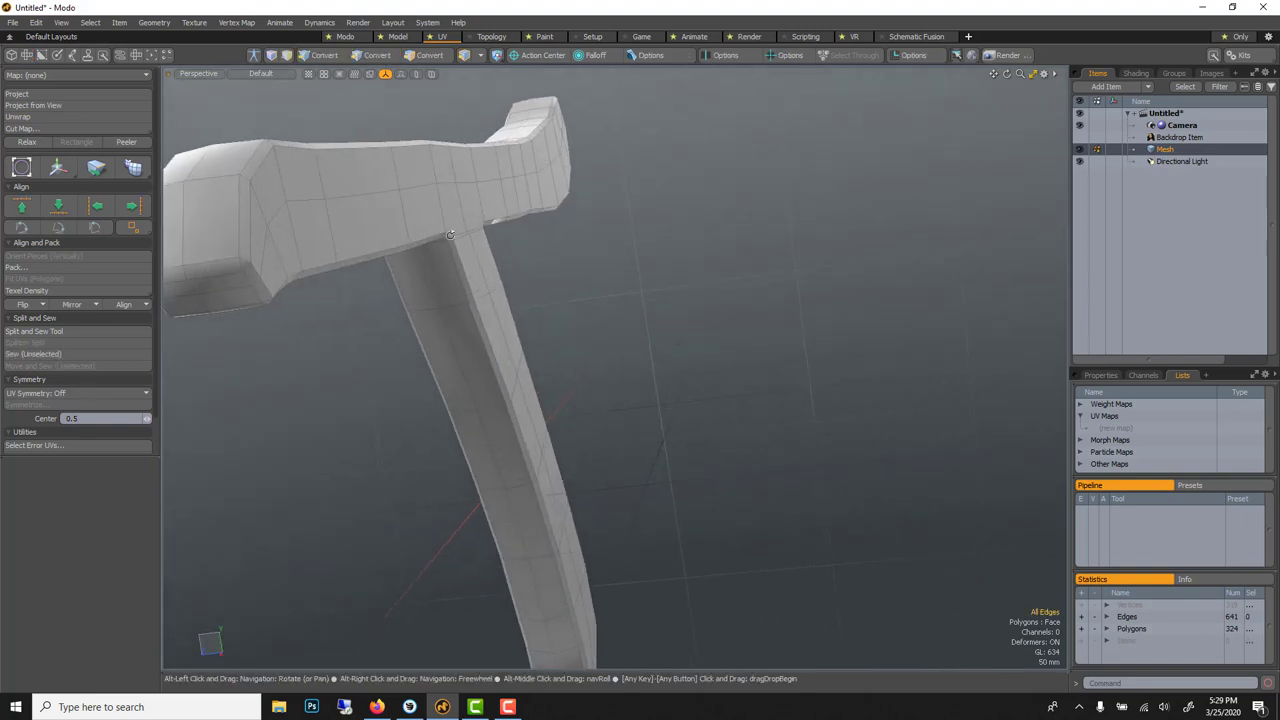
pyautogui.scroll(-2, 438, 211)
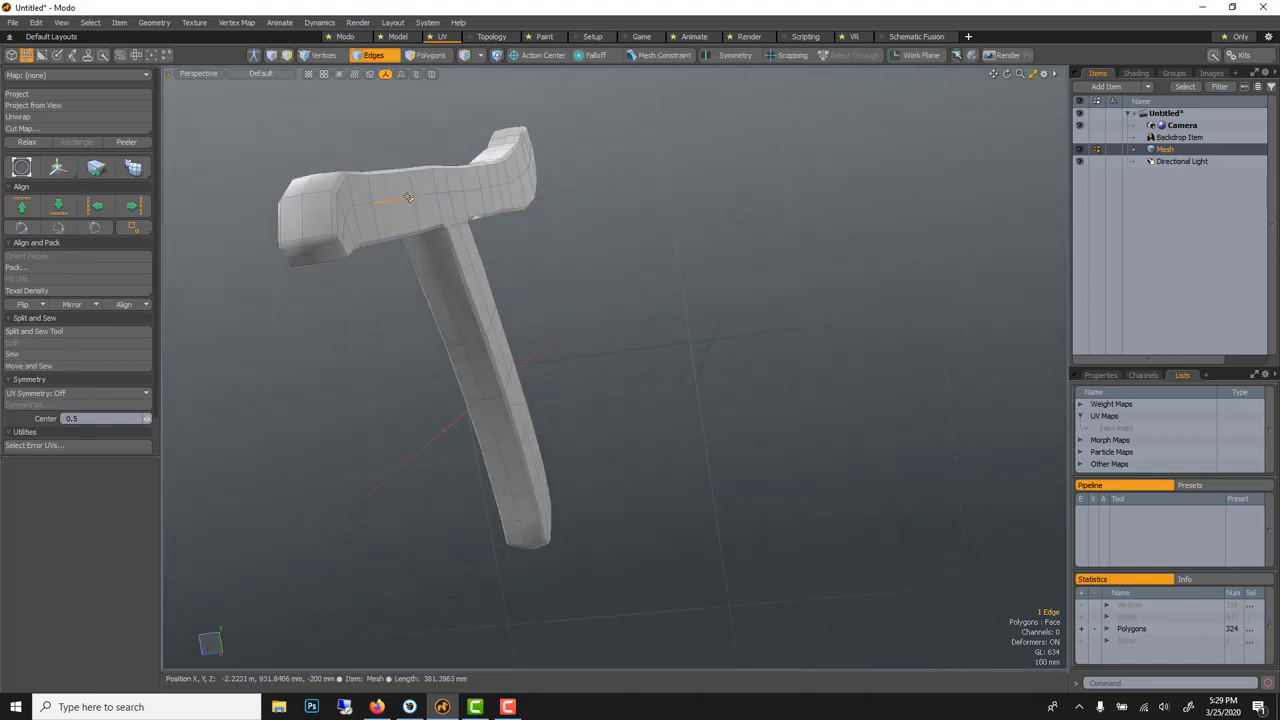
pyautogui.click(387, 156)
pyautogui.keyDown('alt'); pyautogui.moveTo(464, 240); pyautogui.dragTo(428, 262); pyautogui.keyUp('alt')
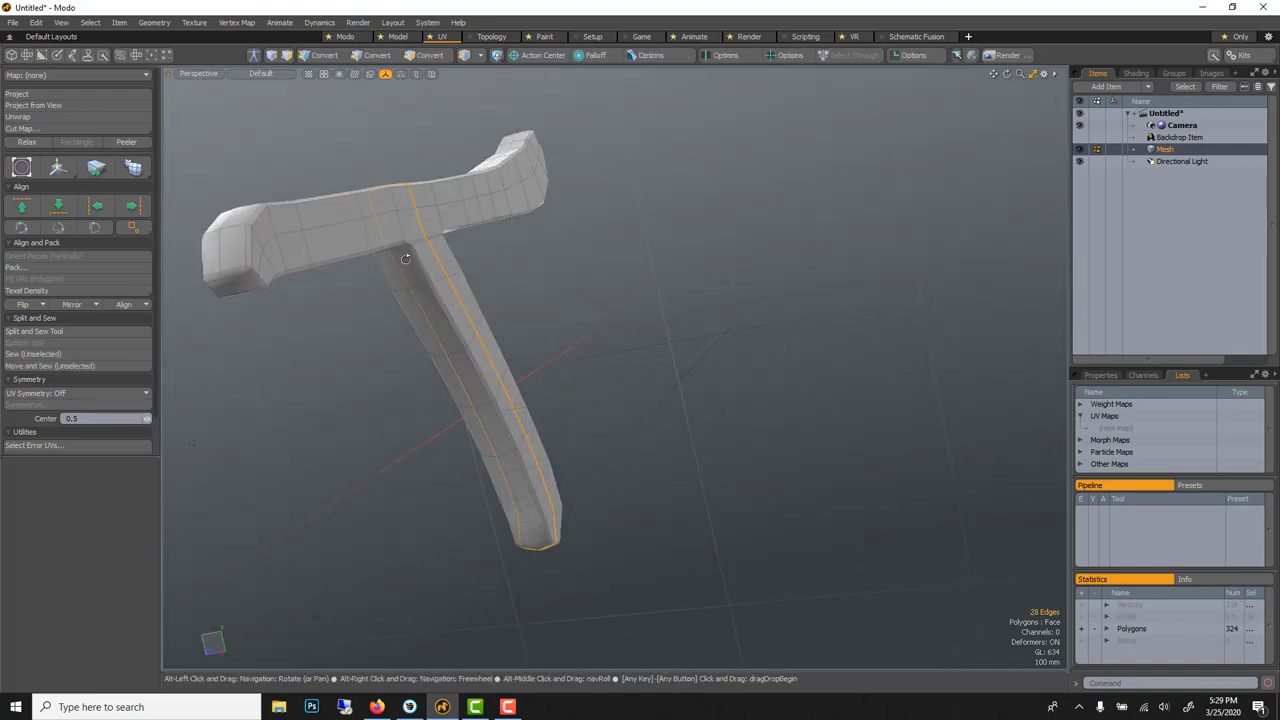
pyautogui.keyDown('alt'); pyautogui.moveTo(405, 259); pyautogui.dragTo(381, 166); pyautogui.keyUp('alt')
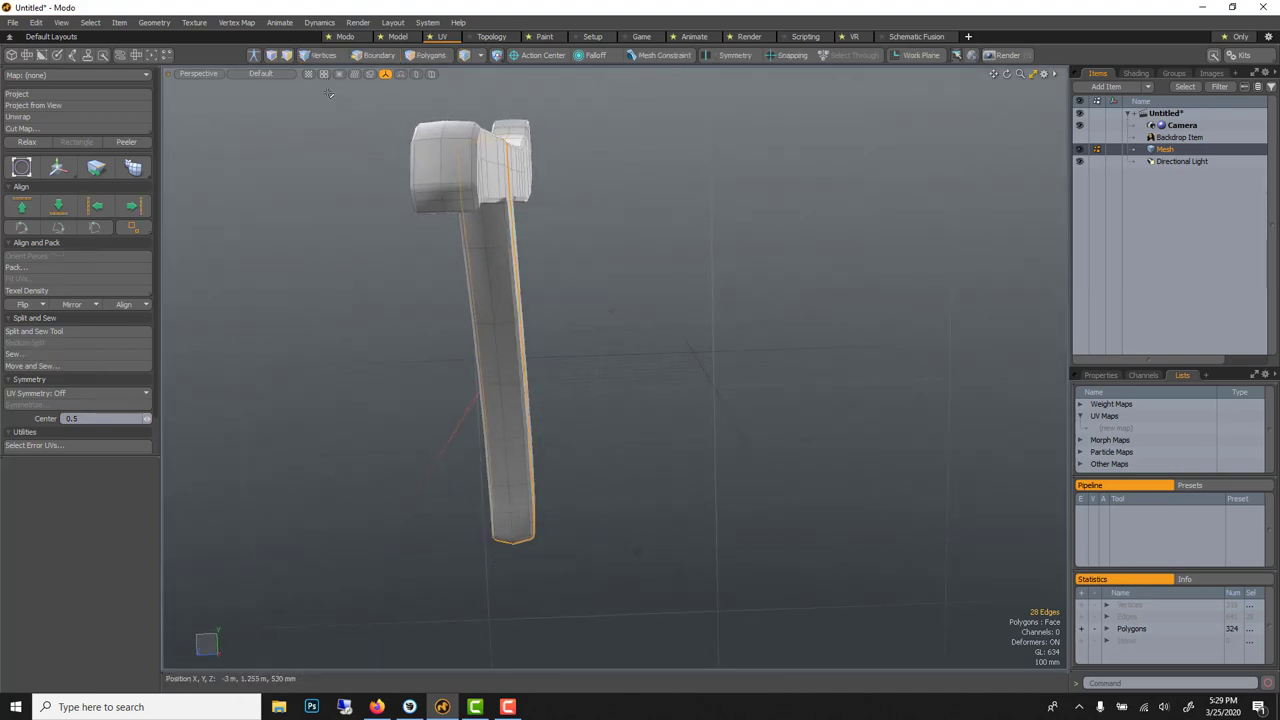
pyautogui.hotkey('ctrl', 'z')
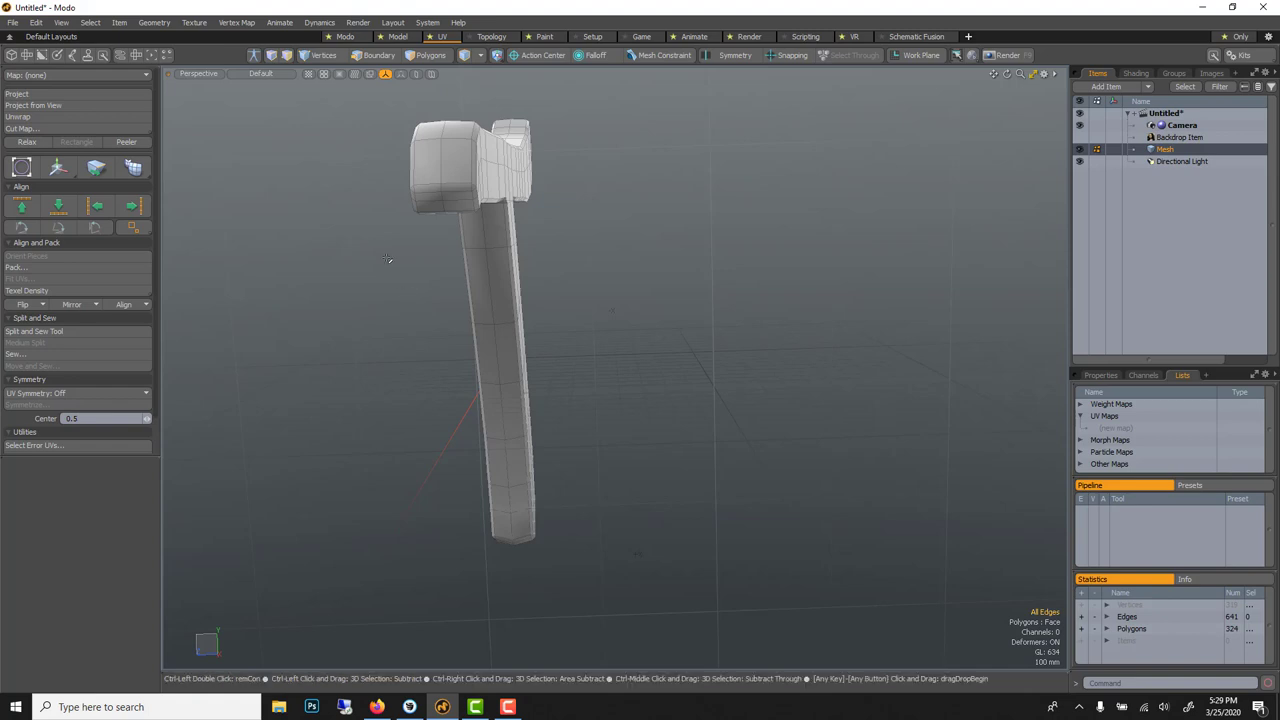
# Try the stem's edge loop again, deselecting its edges across the crossbar's top, and drop the selection
pyautogui.press('2')
pyautogui.keyDown('alt'); pyautogui.moveTo(380, 188); pyautogui.dragTo(458, 236); pyautogui.keyUp('alt')
pyautogui.click(461, 234)
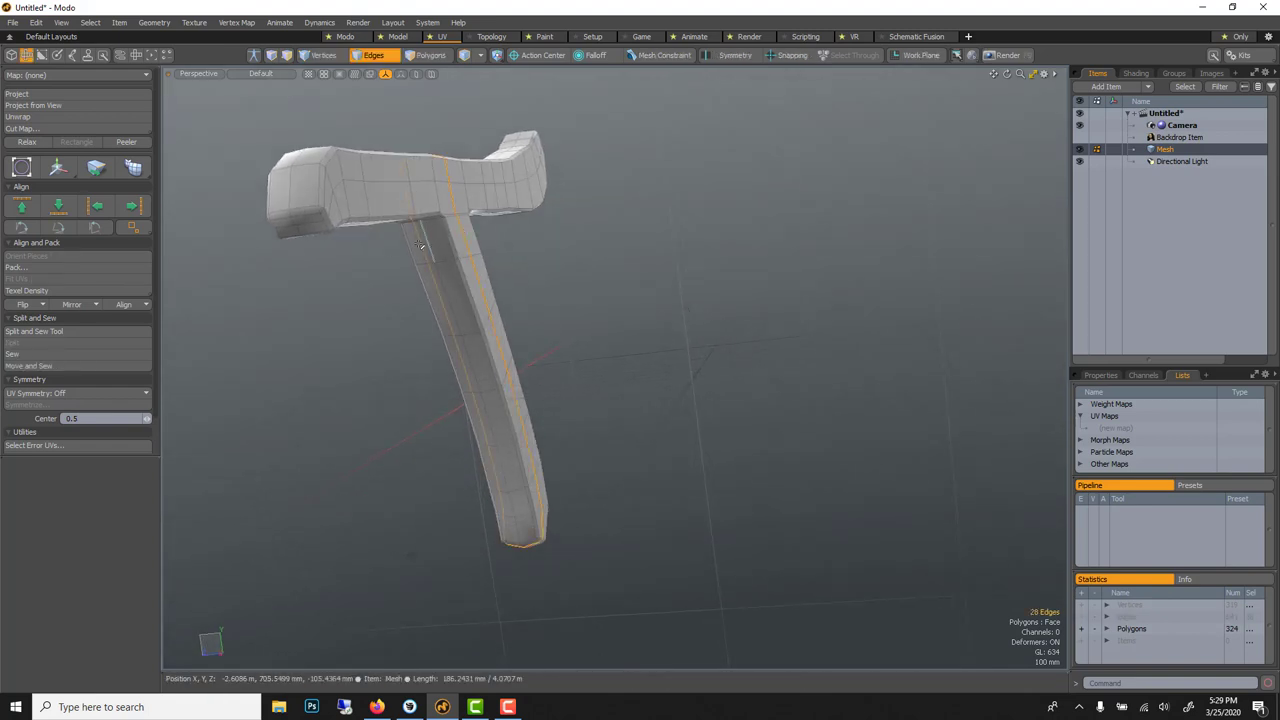
pyautogui.press('2')
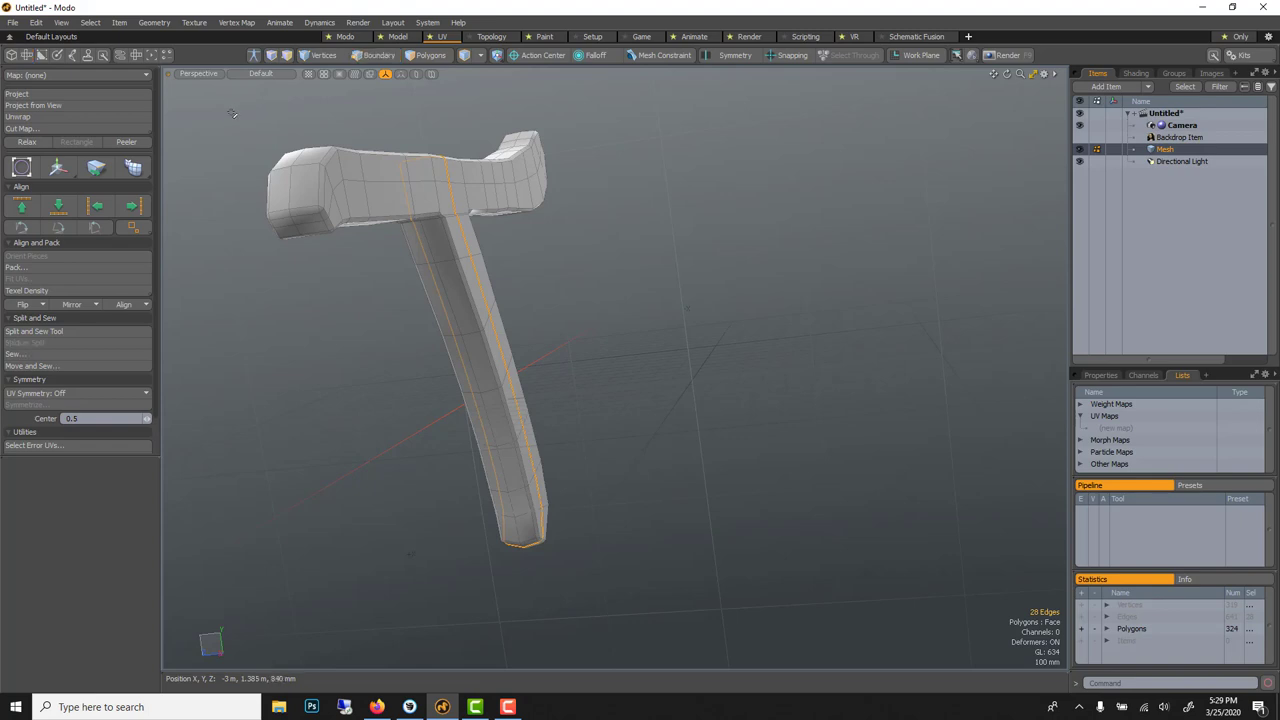
pyautogui.keyDown('ctrl'); pyautogui.moveTo(232, 115); pyautogui.dragTo(414, 271, button='right'); pyautogui.keyUp('ctrl')
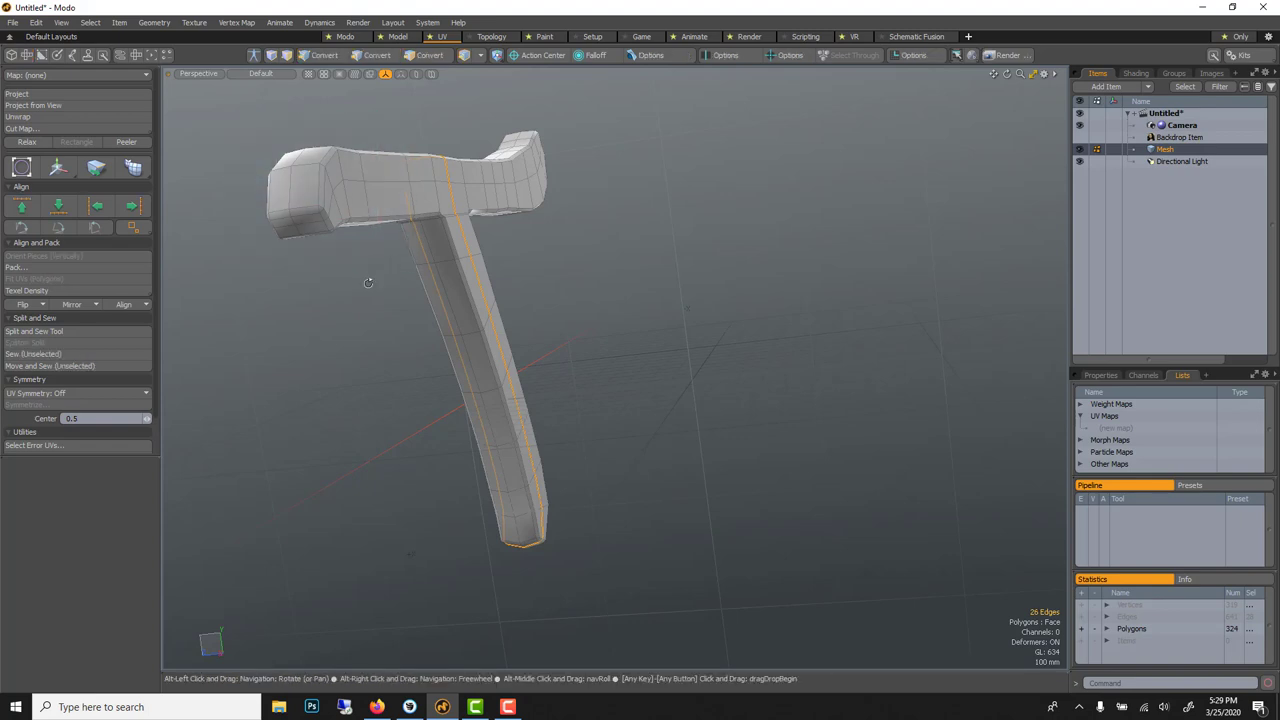
pyautogui.keyDown('alt'); pyautogui.moveTo(377, 287); pyautogui.dragTo(400, 222); pyautogui.keyUp('alt')
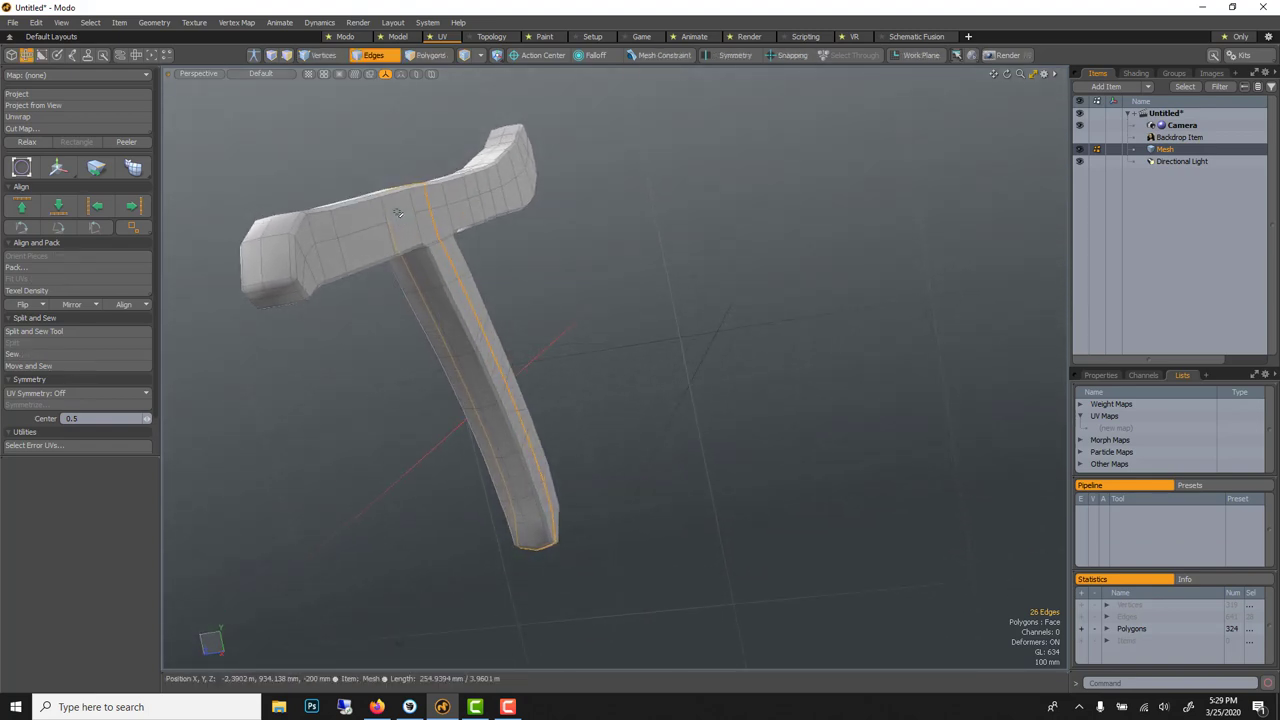
pyautogui.press('Escape')
# Try to select the crossbar's lower front border edges one by one, from its short end to the stem
pyautogui.scroll(3, 398, 208)
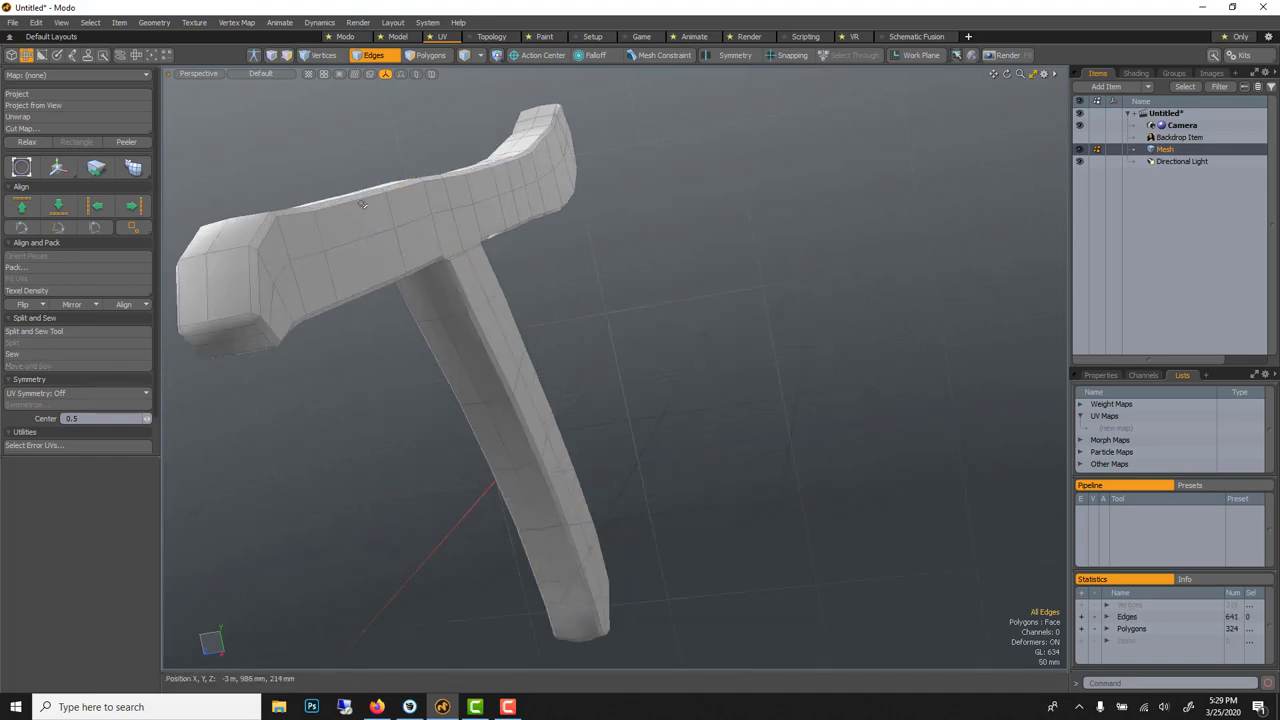
pyautogui.click(358, 204)
pyautogui.keyDown('alt'); pyautogui.moveTo(368, 233); pyautogui.dragTo(349, 354); pyautogui.keyUp('alt')
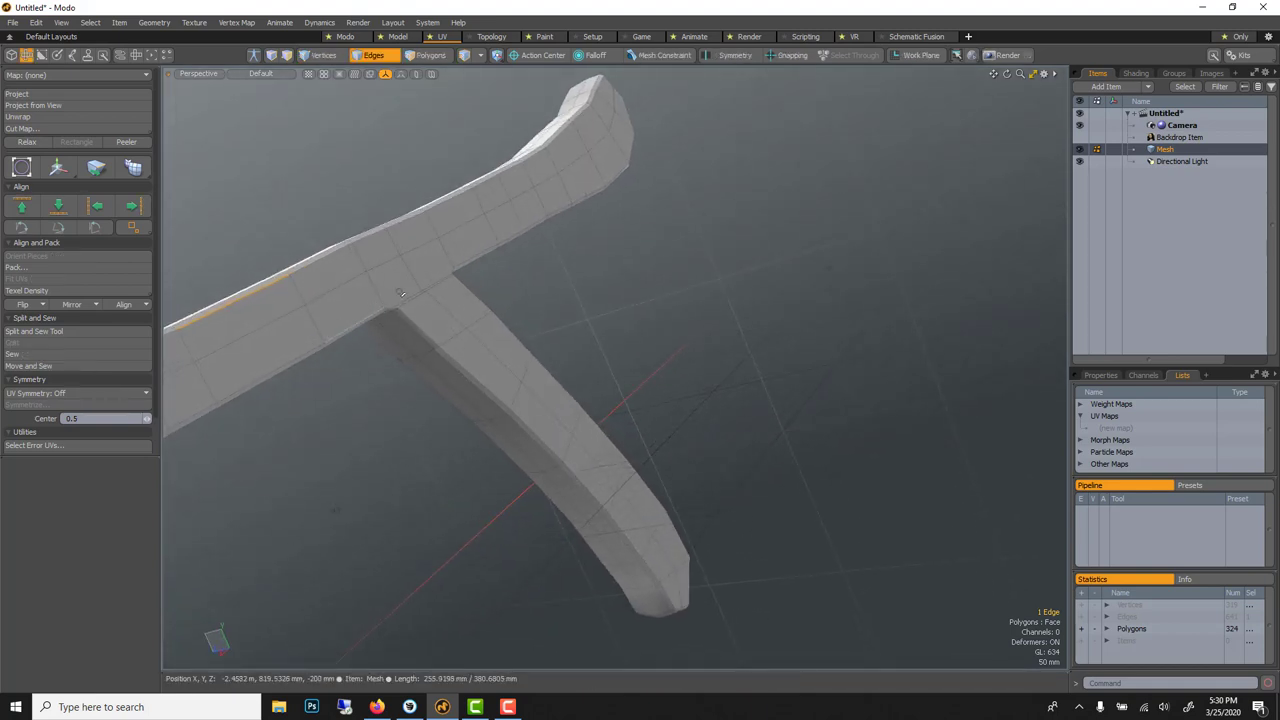
pyautogui.scroll(-2, 406, 281)
pyautogui.keyDown('alt'); pyautogui.moveTo(386, 295); pyautogui.dragTo(236, 289); pyautogui.keyUp('alt')
pyautogui.click(236, 289)
pyautogui.scroll(3, 245, 289)
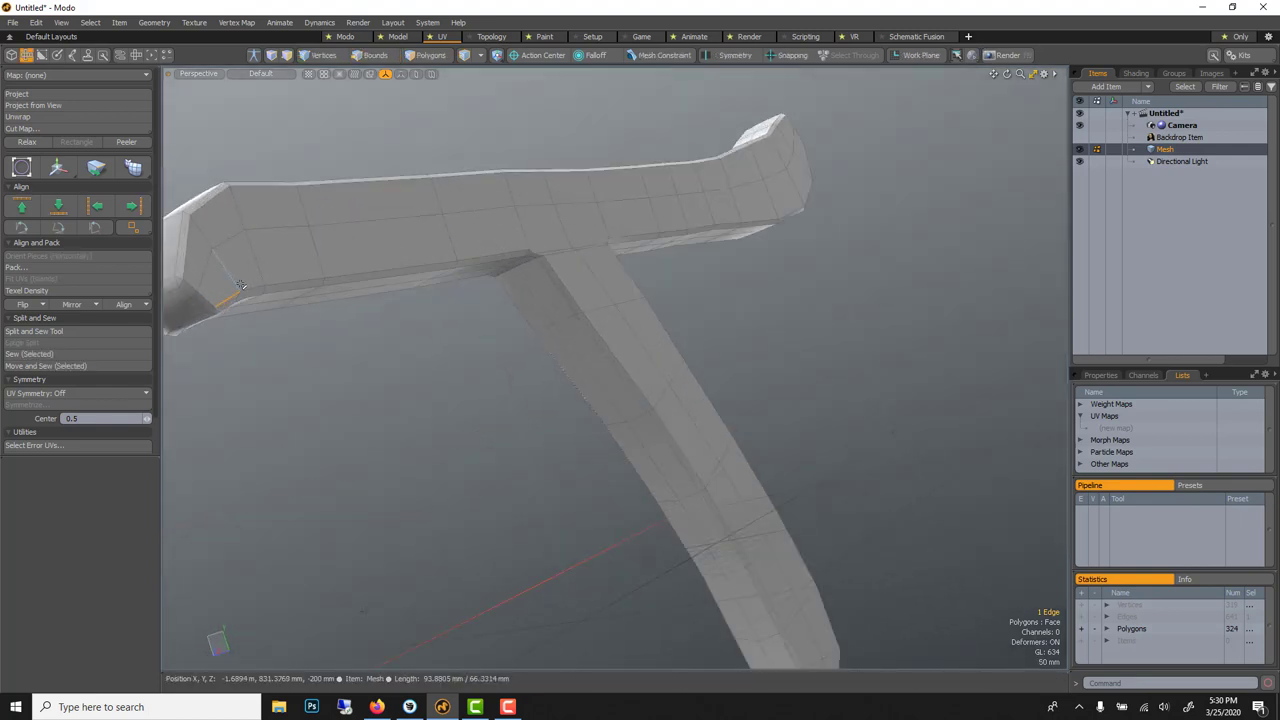
pyautogui.keyDown('shift'); pyautogui.click(254, 290); pyautogui.keyUp('shift')
pyautogui.keyDown('shift'); pyautogui.click(286, 284); pyautogui.keyUp('shift')
pyautogui.keyDown('shift'); pyautogui.click(382, 271); pyautogui.keyUp('shift')
pyautogui.keyDown('shift'); pyautogui.moveTo(481, 259); pyautogui.dragTo(541, 253); pyautogui.keyUp('shift')
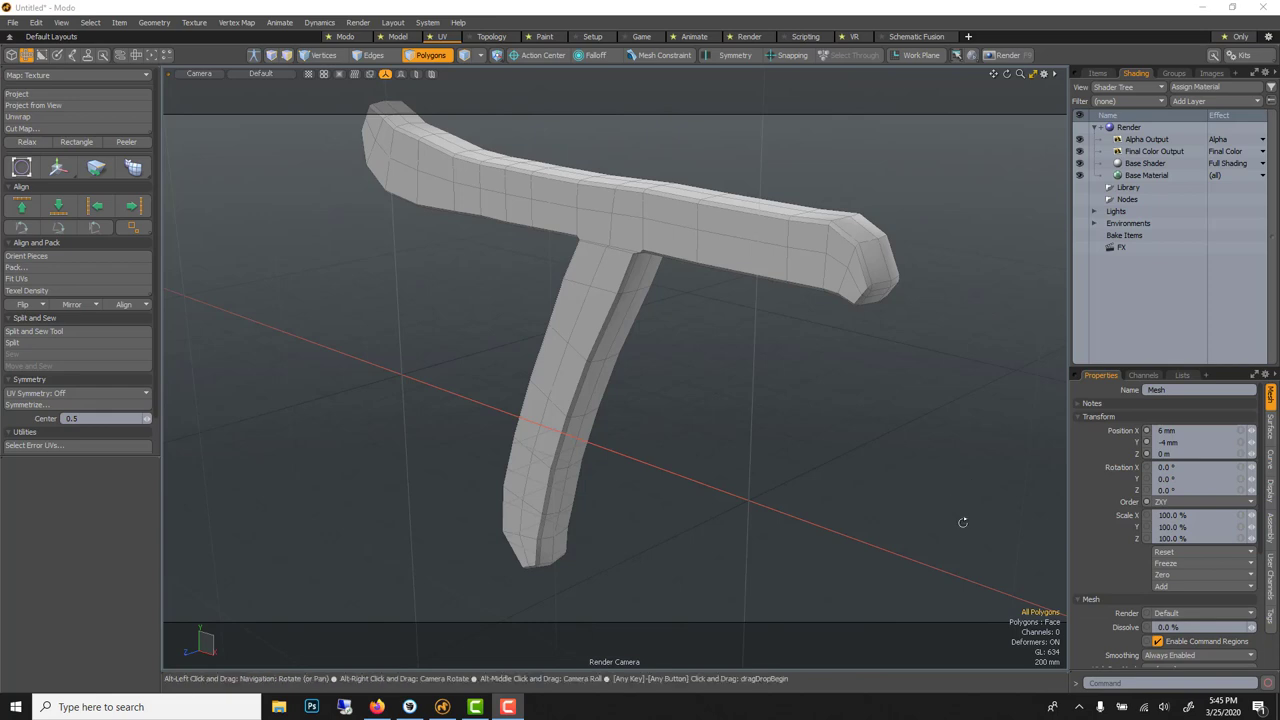
# Switch to edge selection and bring the T's front face and the crossbar's underside into view
pyautogui.keyDown('alt'); pyautogui.moveTo(855, 482); pyautogui.dragTo(636, 490); pyautogui.keyUp('alt')
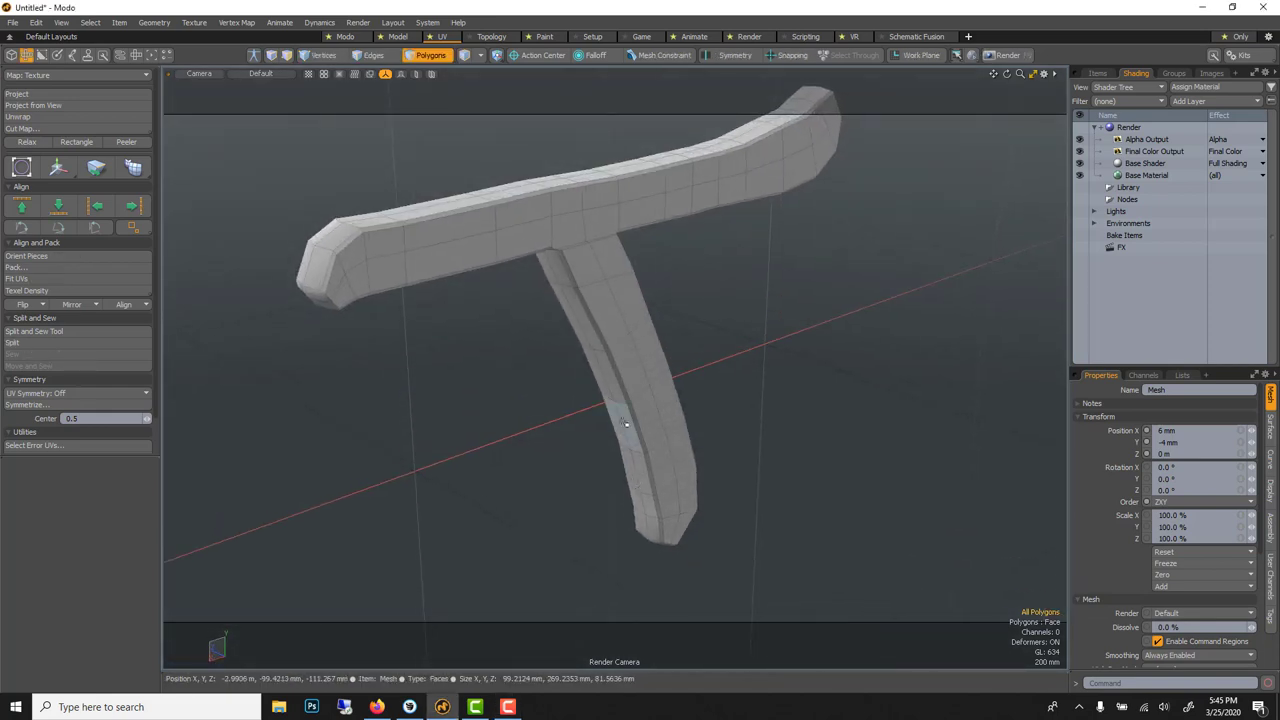
pyautogui.click(373, 55)
pyautogui.scroll(3, 464, 277)
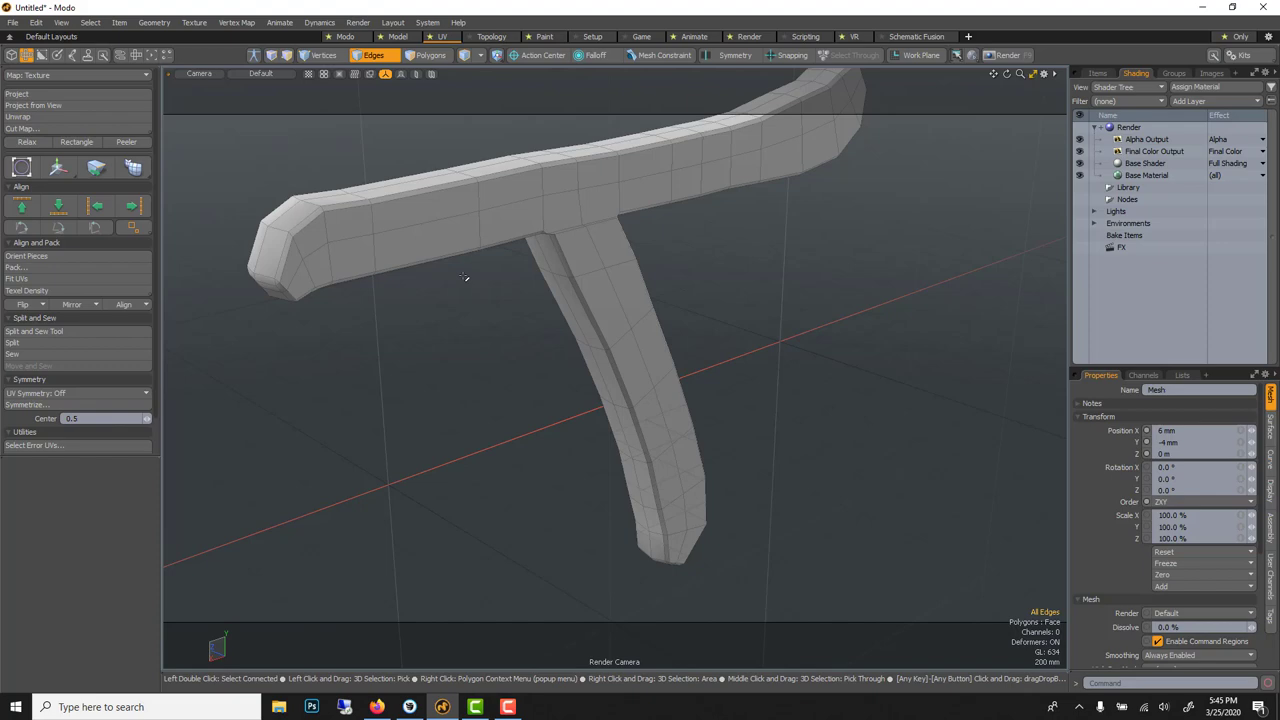
pyautogui.keyDown('alt'); pyautogui.moveTo(466, 297); pyautogui.dragTo(469, 233); pyautogui.keyUp('alt')
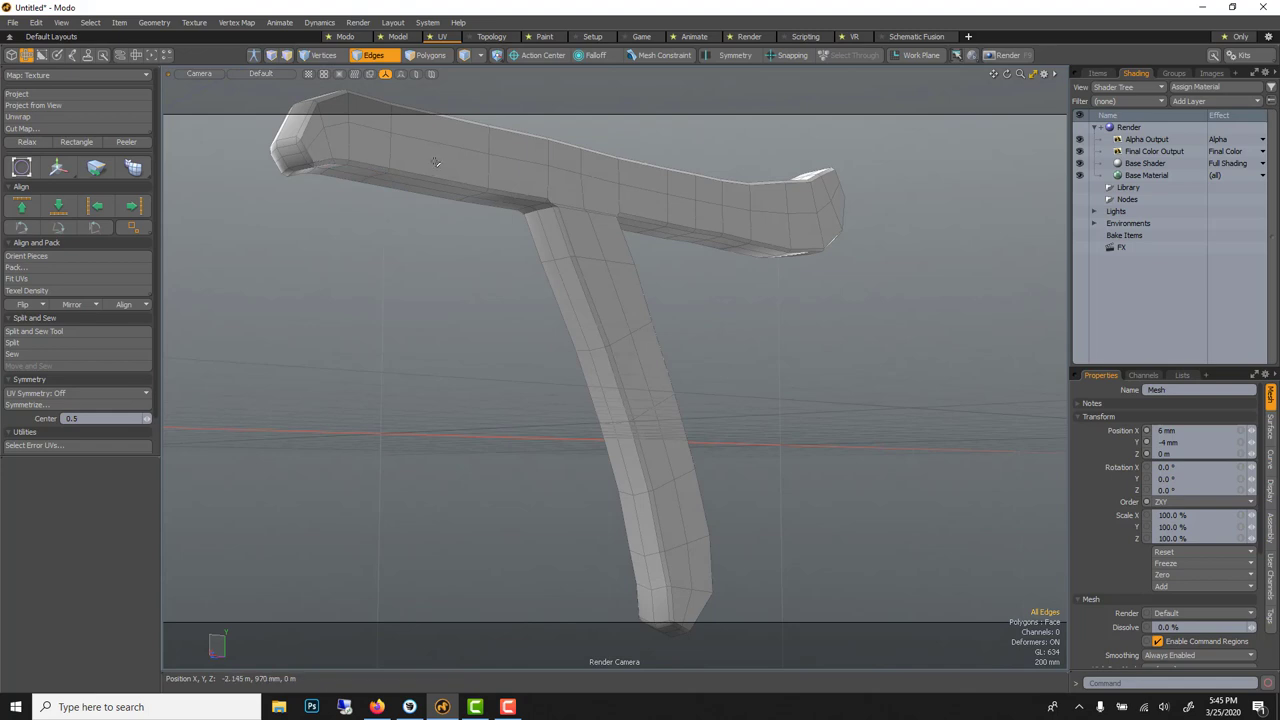
pyautogui.press('3')
pyautogui.moveTo(440, 224)
pyautogui.keyDown('alt'); pyautogui.mouseDown()
pyautogui.moveTo(446, 257)
pyautogui.moveTo(446, 238)
pyautogui.mouseUp(); pyautogui.keyUp('alt')
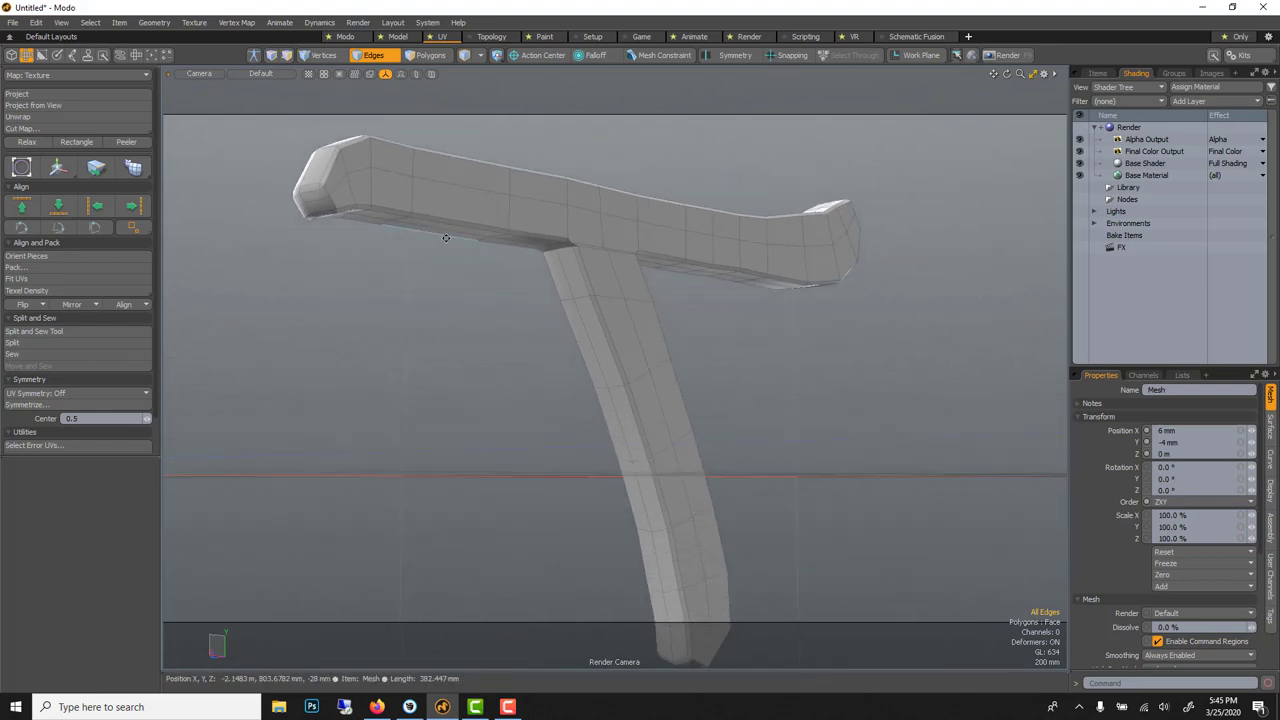
# Try to select the continuous front border edges along the short arm's underside and down the adjoining side of the stem
pyautogui.click(392, 206)
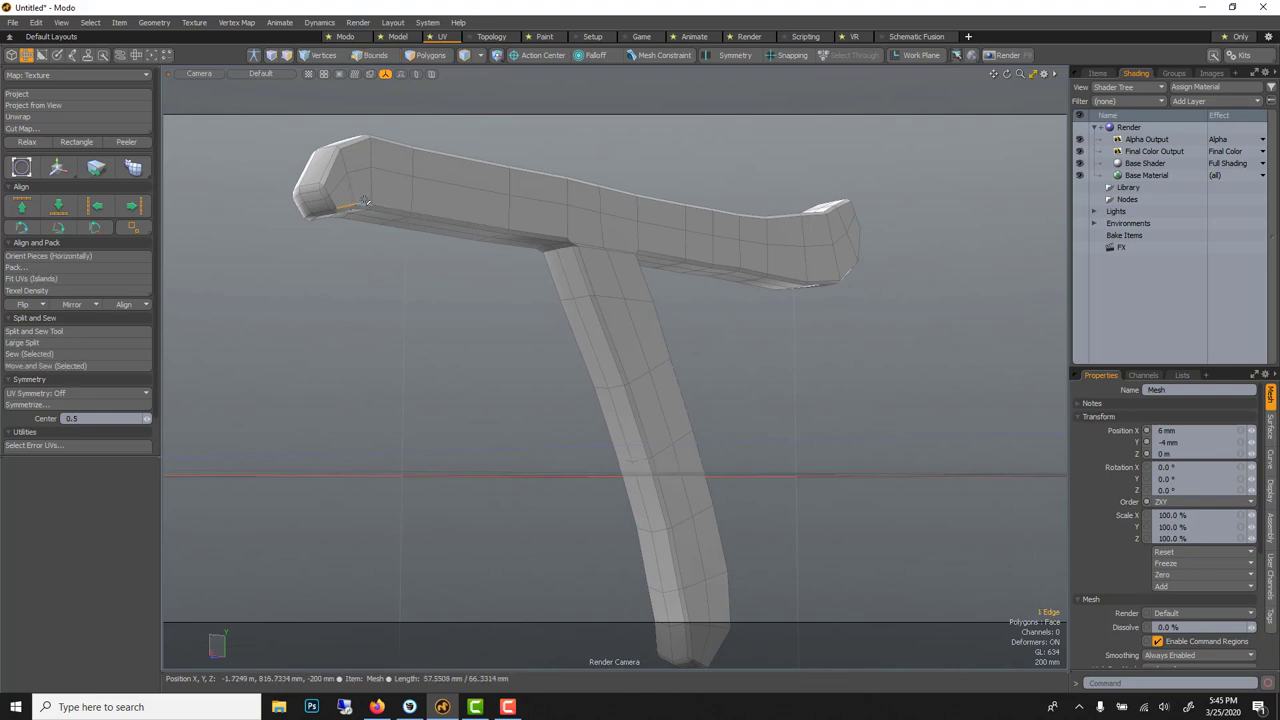
pyautogui.keyDown('shift'); pyautogui.click(349, 204); pyautogui.keyUp('shift')
pyautogui.keyDown('shift'); pyautogui.click(358, 185); pyautogui.keyUp('shift')
pyautogui.click(349, 206)
pyautogui.keyDown('shift'); pyautogui.click(362, 205); pyautogui.keyUp('shift')
pyautogui.press('Up')
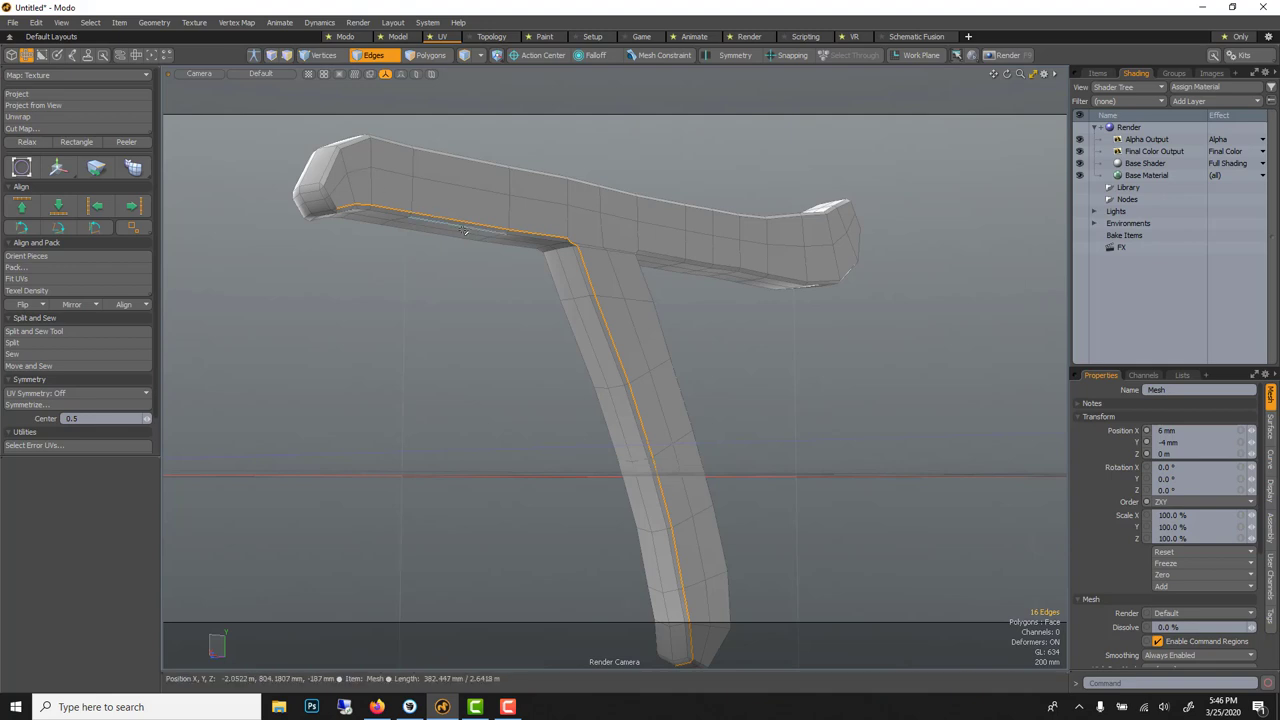
# Select the front border edges from the crossbar's upturned end along its underside and down the adjoining side of the stem
pyautogui.keyDown('alt'); pyautogui.moveTo(476, 306); pyautogui.dragTo(420, 300); pyautogui.keyUp('alt')
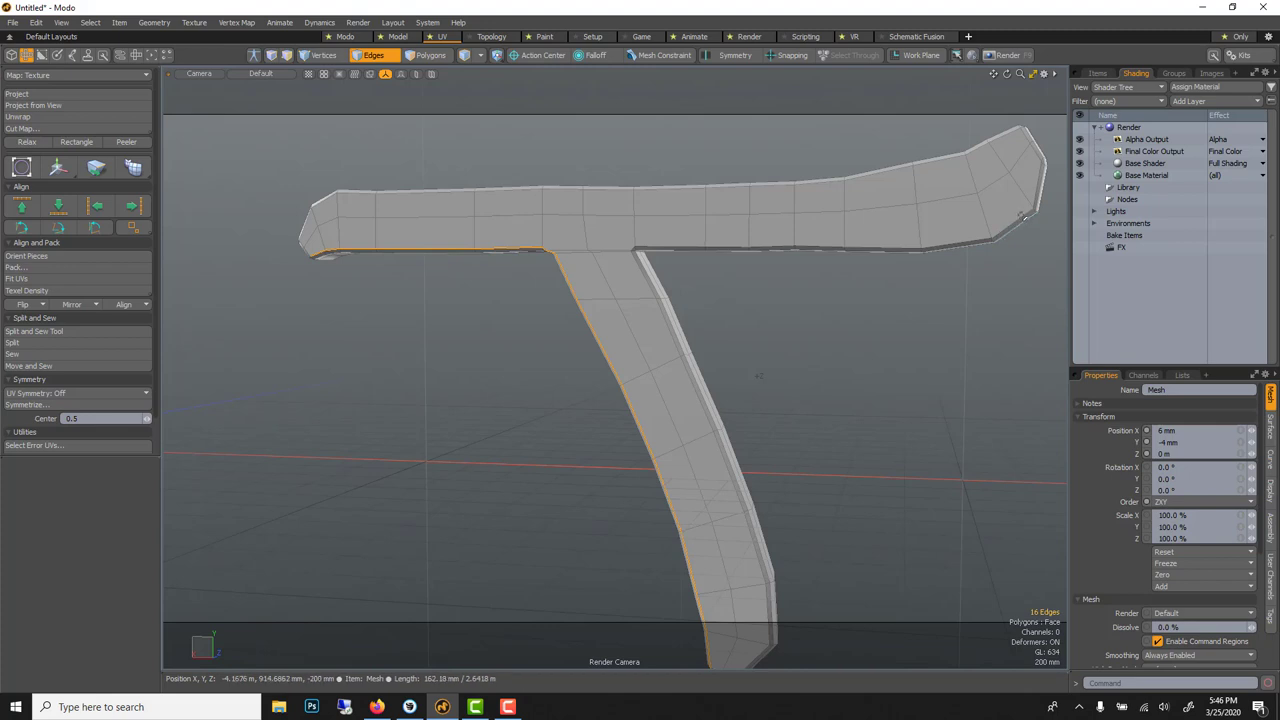
pyautogui.click(1021, 217)
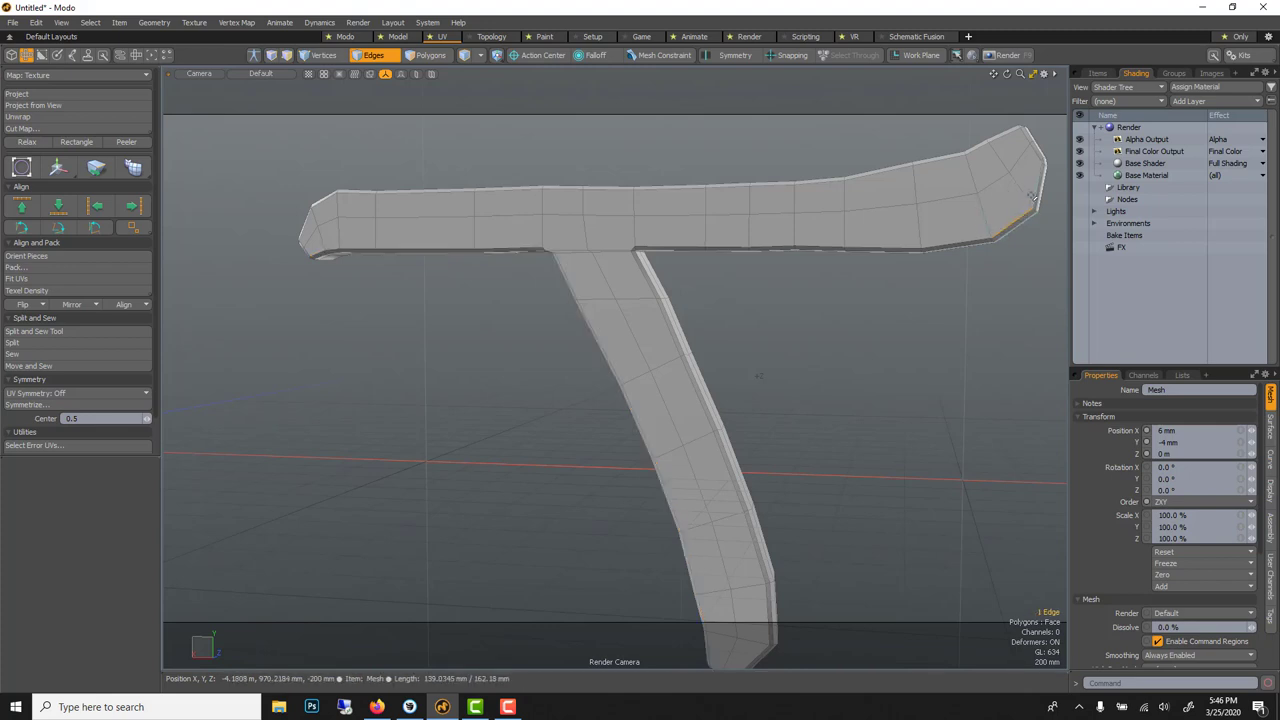
pyautogui.keyDown('shift'); pyautogui.click(995, 172); pyautogui.keyUp('shift')
pyautogui.press('Up')
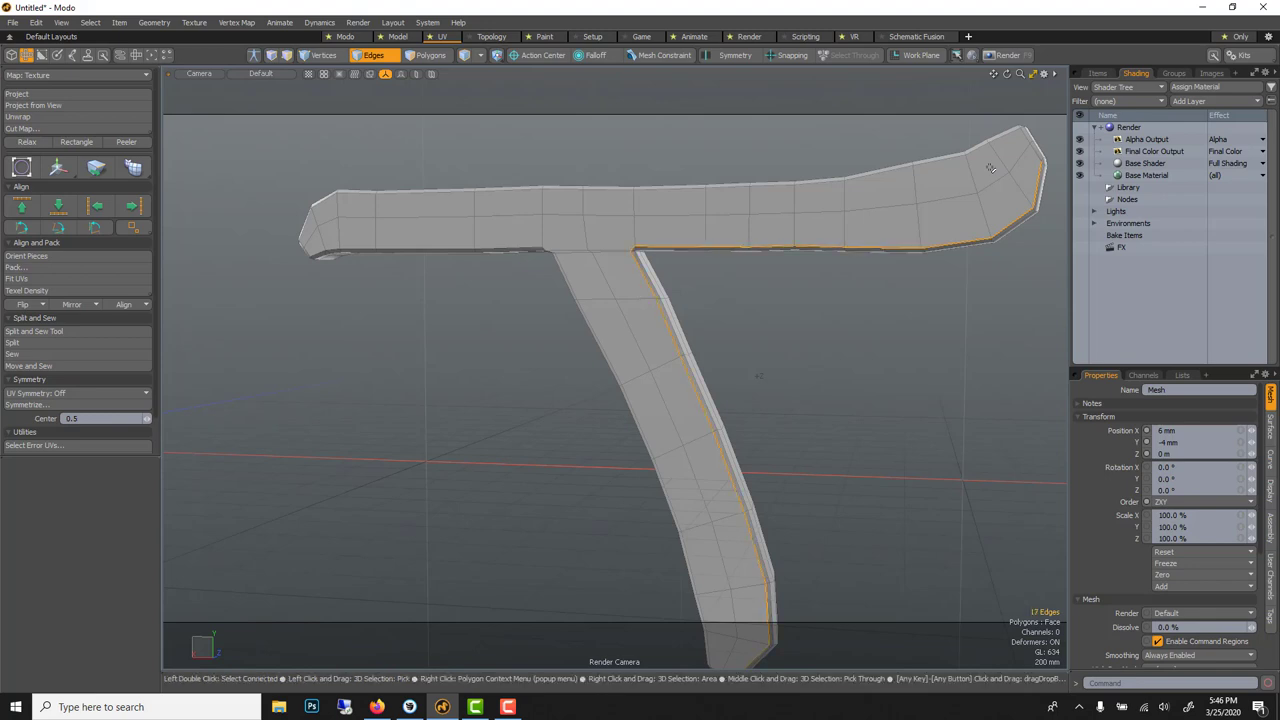
pyautogui.keyDown('alt'); pyautogui.moveTo(923, 357); pyautogui.dragTo(462, 243); pyautogui.keyUp('alt')
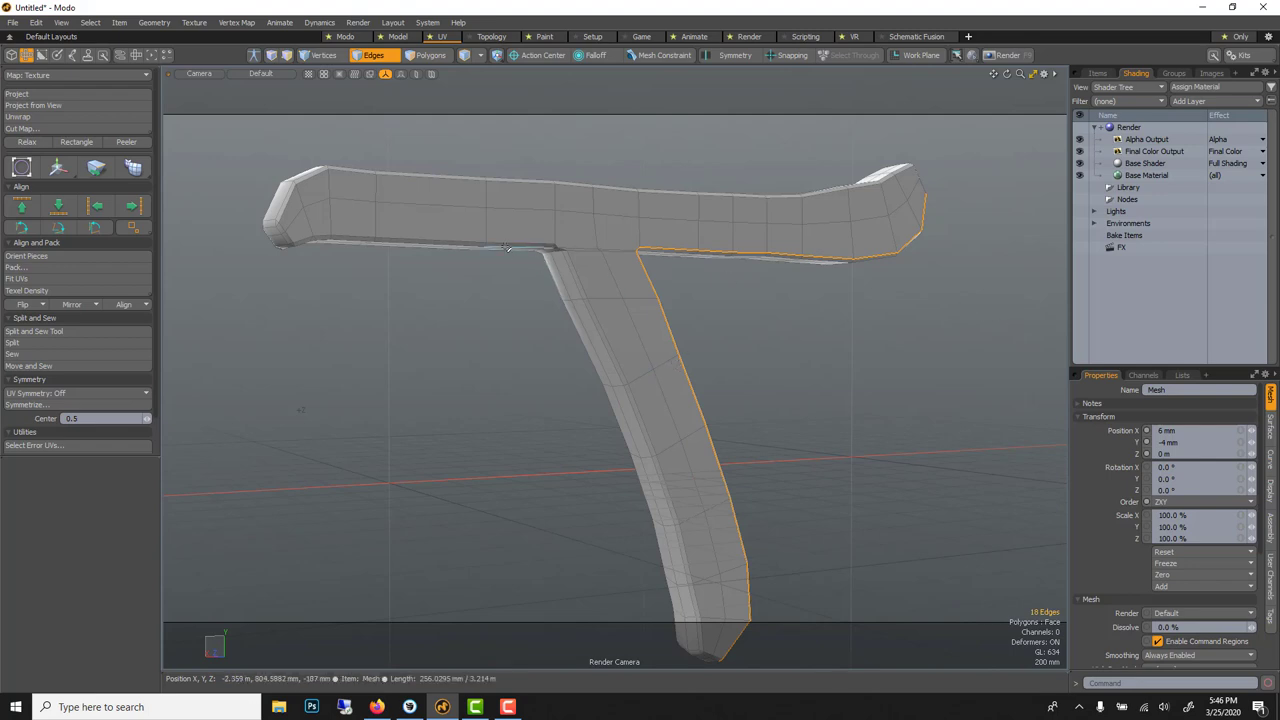
# Replace the edge selection with a seam from both crossbar ends, extended along the crossbar's right underside and down the stem's right side
pyautogui.click(310, 238)
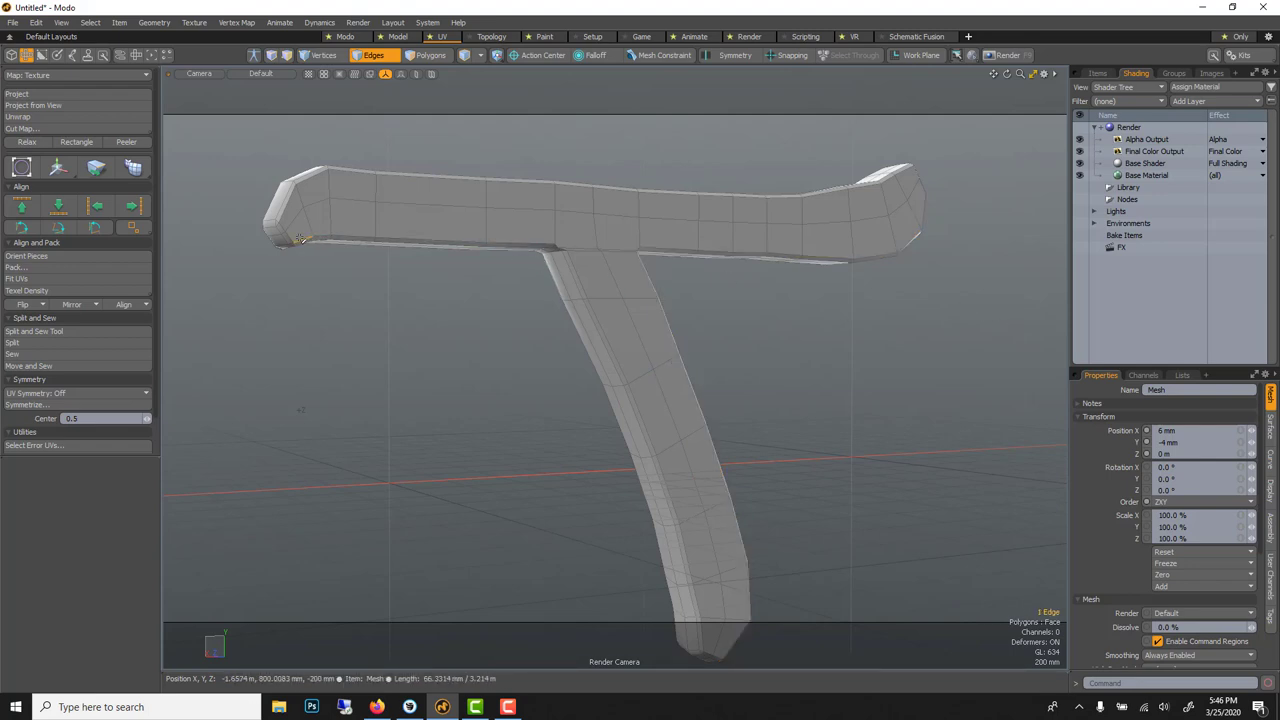
pyautogui.keyDown('shift'); pyautogui.click(917, 228); pyautogui.keyUp('shift')
pyautogui.keyDown('shift'); pyautogui.click(914, 234); pyautogui.keyUp('shift')
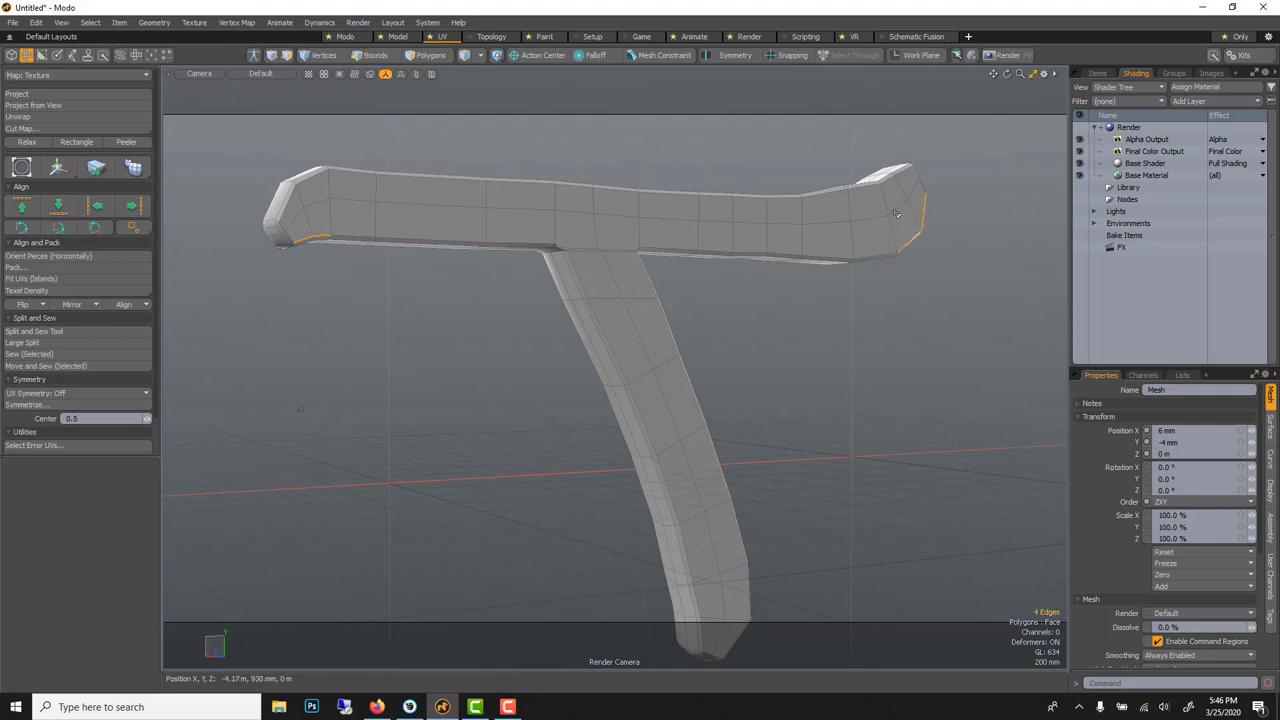
pyautogui.press('Up')
pyautogui.press('Up')
pyautogui.press('Up')
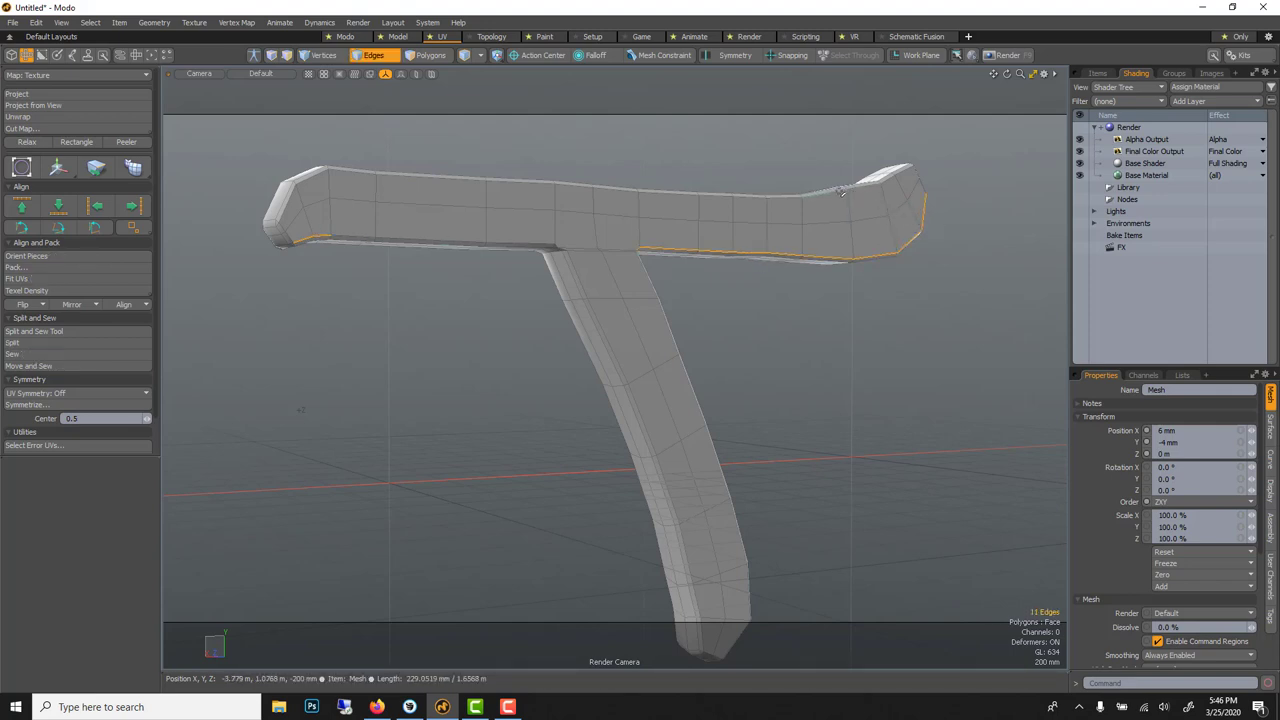
pyautogui.press('Up')
pyautogui.press('Up')
pyautogui.press('Up')
pyautogui.press('Up')
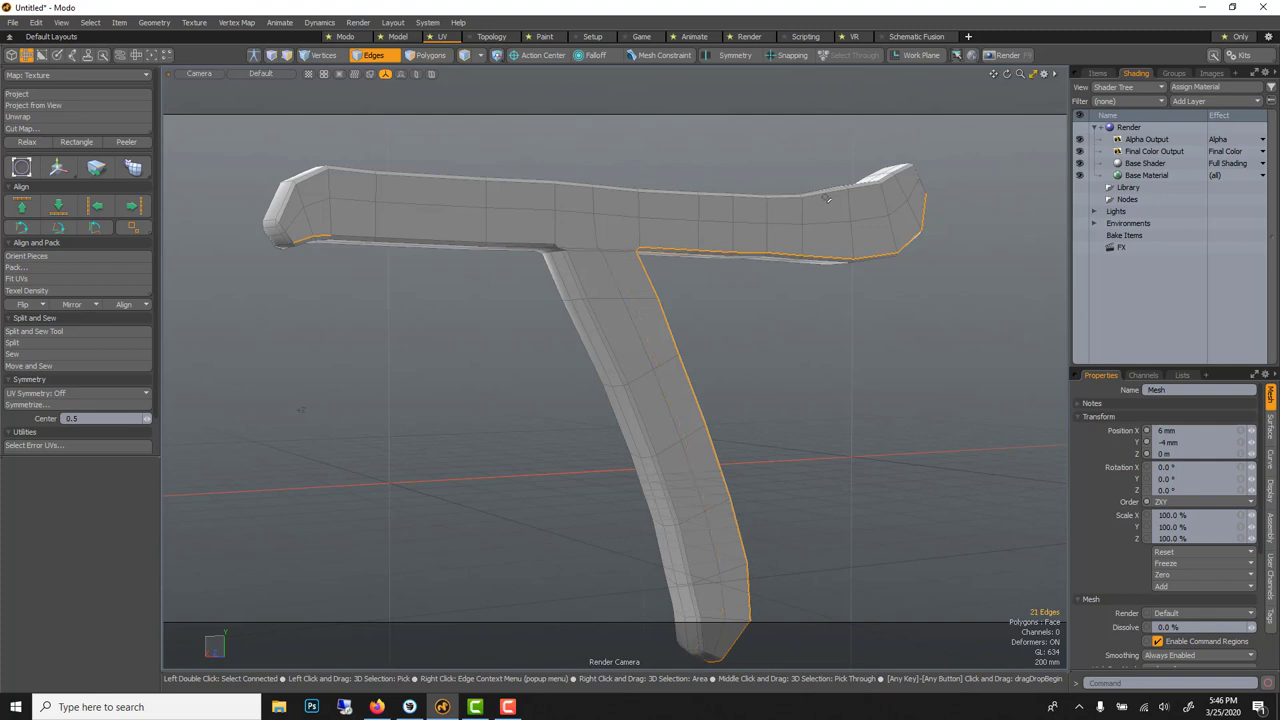
pyautogui.press('Down')
pyautogui.press('Down')
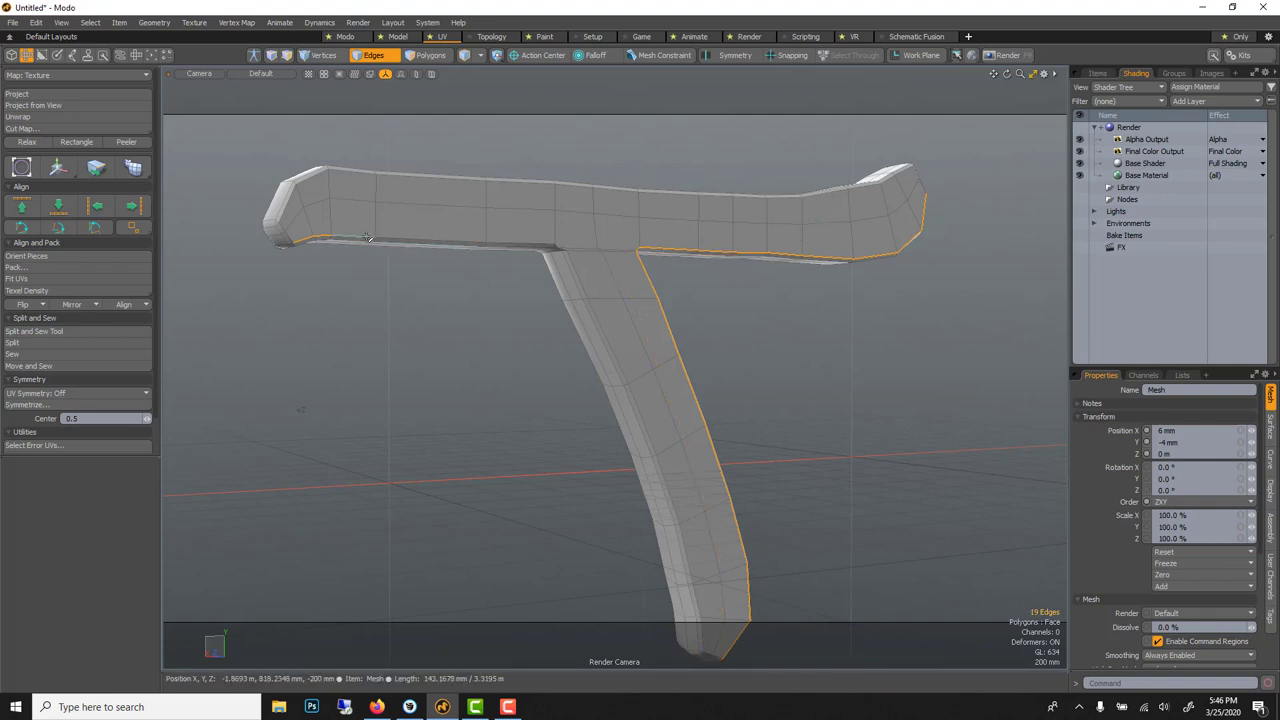
# Add the edges along the crossbar's left underside to the seam selection, up to where it meets the stem
pyautogui.scroll(2, 357, 237)
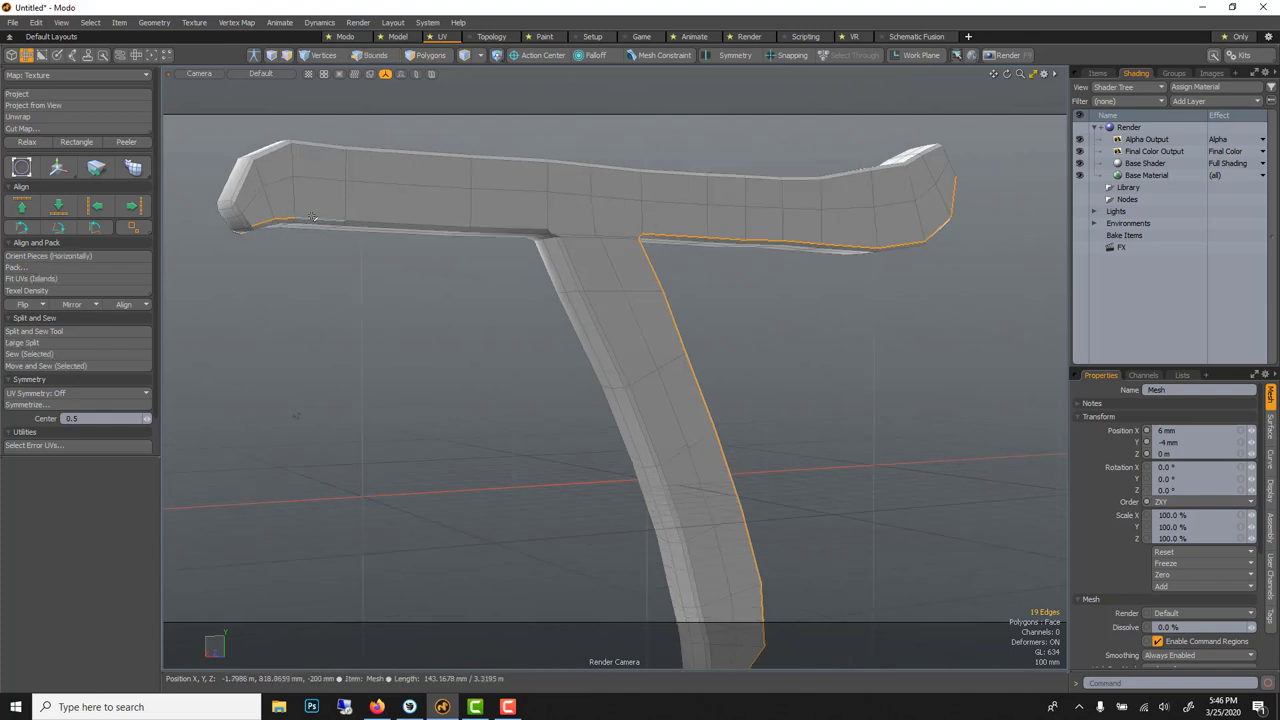
pyautogui.scroll(2, 310, 207)
pyautogui.keyDown('shift'); pyautogui.click(265, 179); pyautogui.keyUp('shift')
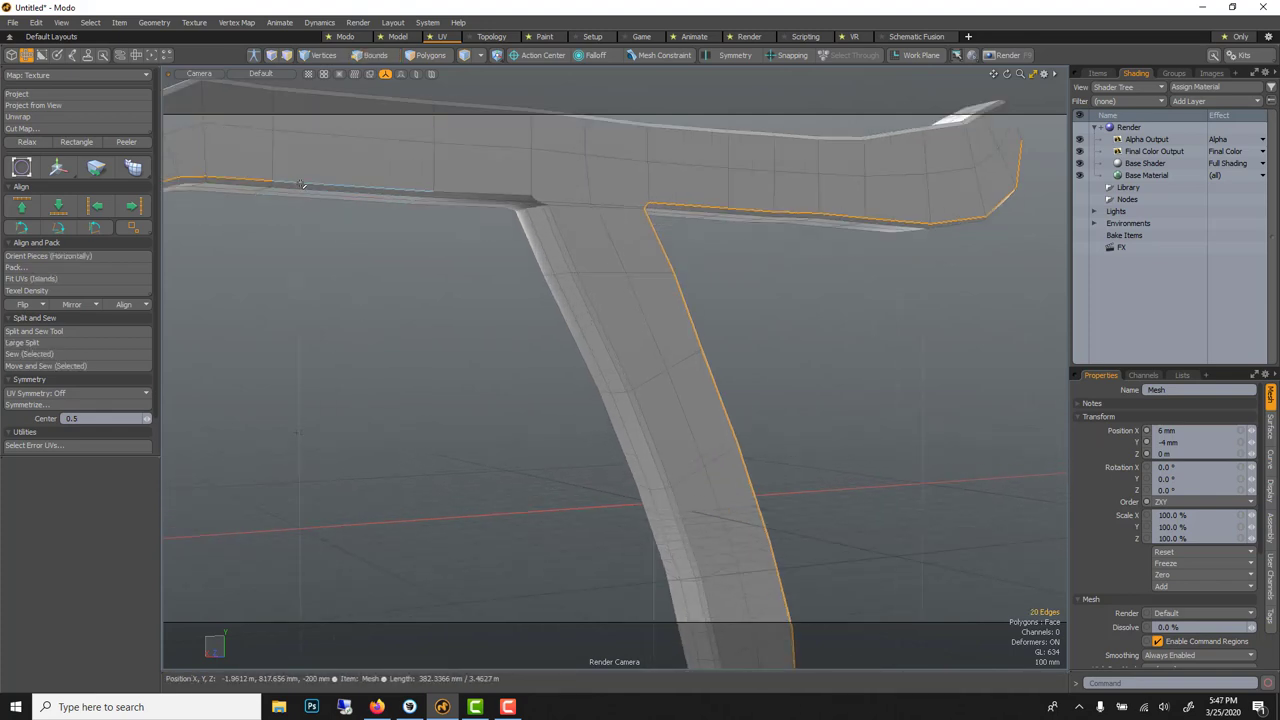
pyautogui.keyDown('shift'); pyautogui.click(450, 193); pyautogui.keyUp('shift')
pyautogui.scroll(3, 520, 175)
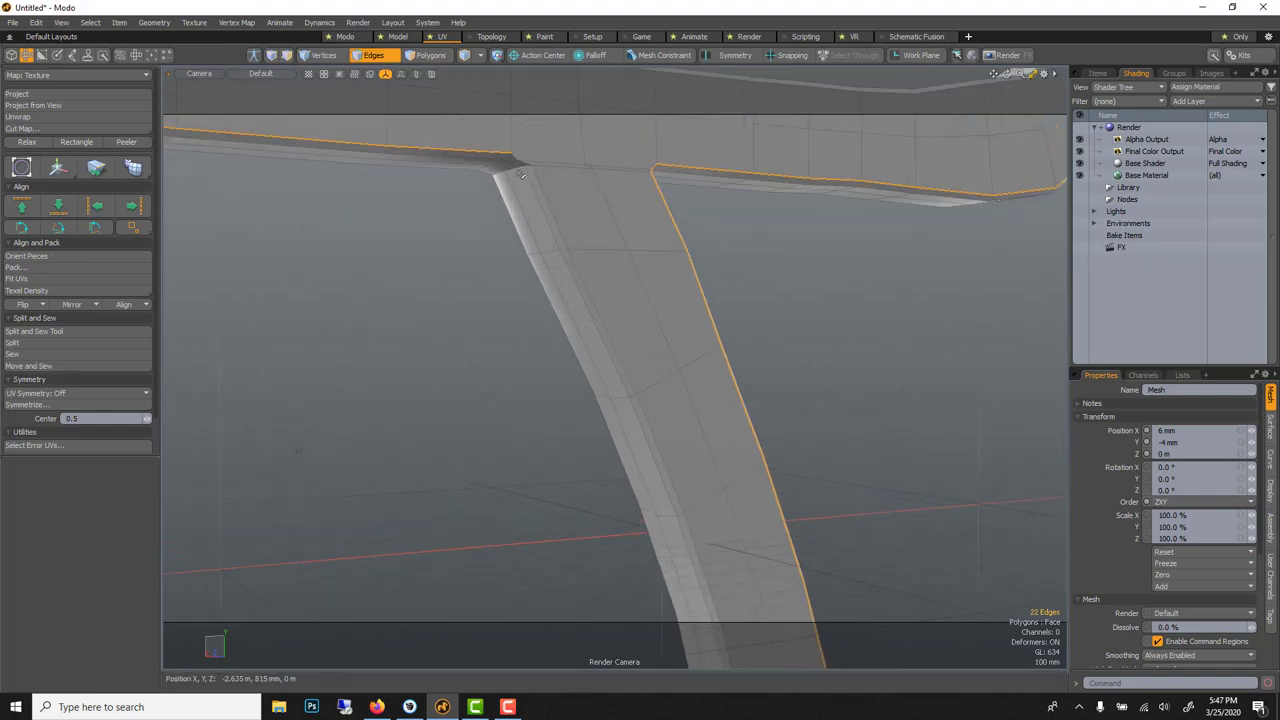
pyautogui.moveTo(520, 172); pyautogui.dragTo(485, 288, button='middle')
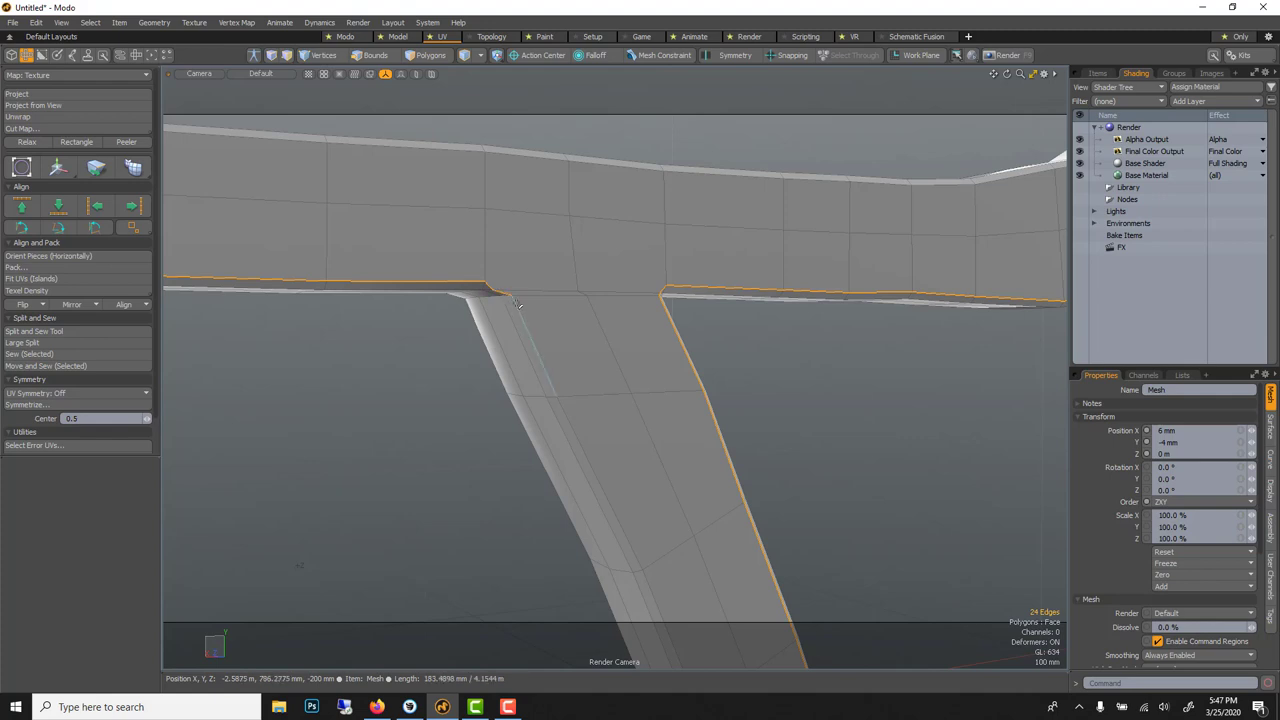
# Extend the seam selection down the front edges on the stem's left side
pyautogui.keyDown('shift'); pyautogui.click(566, 410); pyautogui.keyUp('shift')
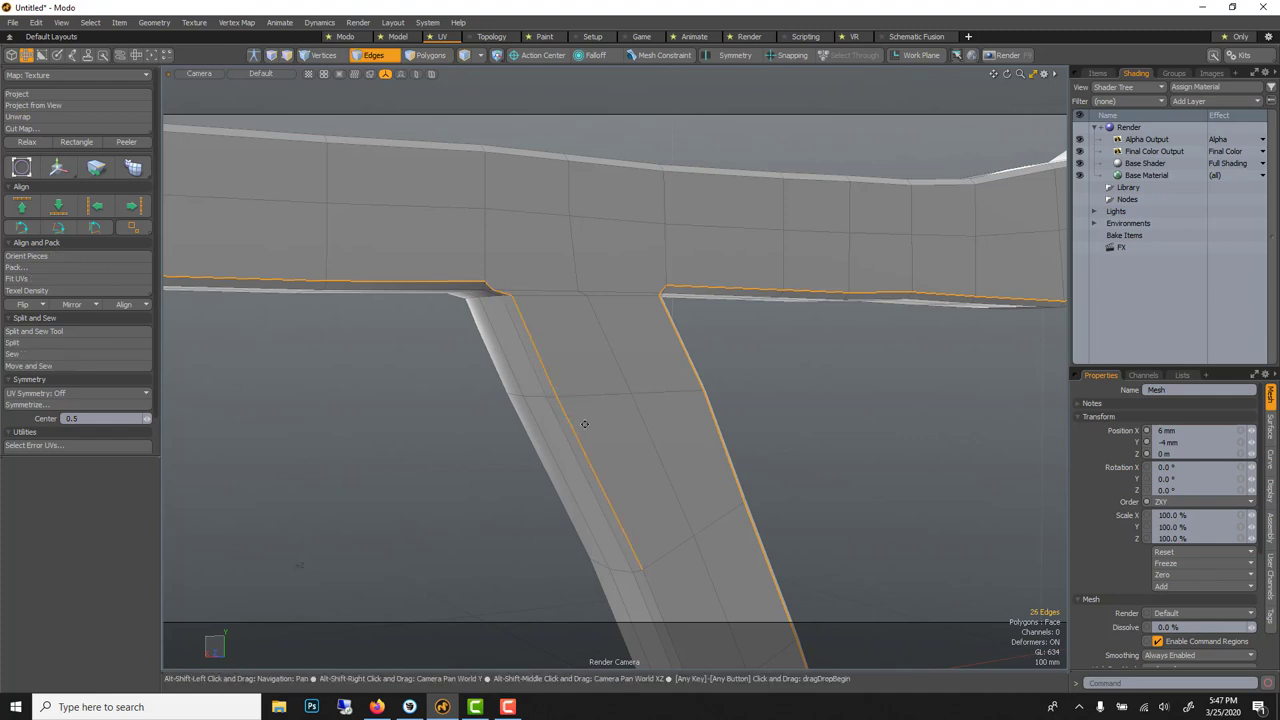
pyautogui.keyDown('alt'); pyautogui.keyDown('shift'); pyautogui.moveTo(589, 423); pyautogui.dragTo(522, 250); pyautogui.keyUp('shift'); pyautogui.keyUp('alt')
pyautogui.keyDown('shift'); pyautogui.click(514, 200); pyautogui.keyUp('shift')
pyautogui.keyDown('shift'); pyautogui.click(562, 335); pyautogui.keyUp('shift')
pyautogui.keyDown('shift'); pyautogui.click(582, 410); pyautogui.keyUp('shift')
pyautogui.press('ctrl')
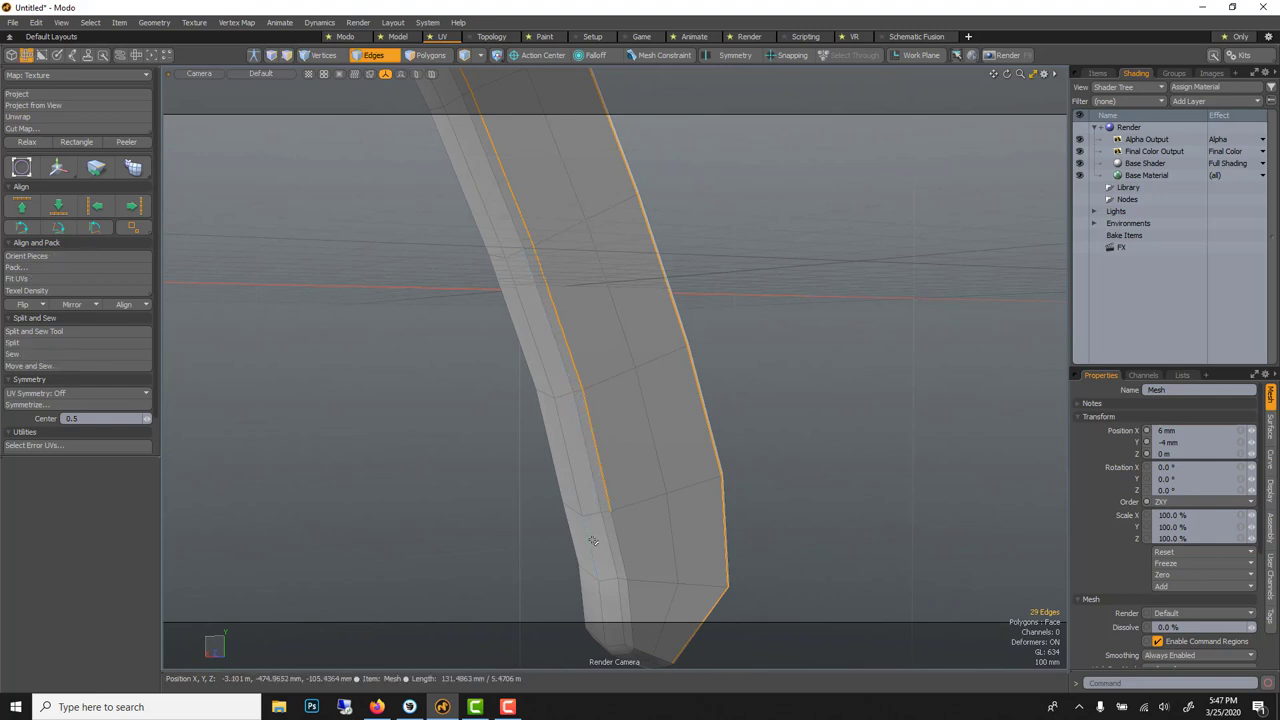
# Add the remaining edges around the stem's lower tip to complete the seam selection around the face
pyautogui.keyDown('alt'); pyautogui.keyDown('shift'); pyautogui.moveTo(537, 543); pyautogui.dragTo(526, 463); pyautogui.keyUp('shift'); pyautogui.keyUp('alt')
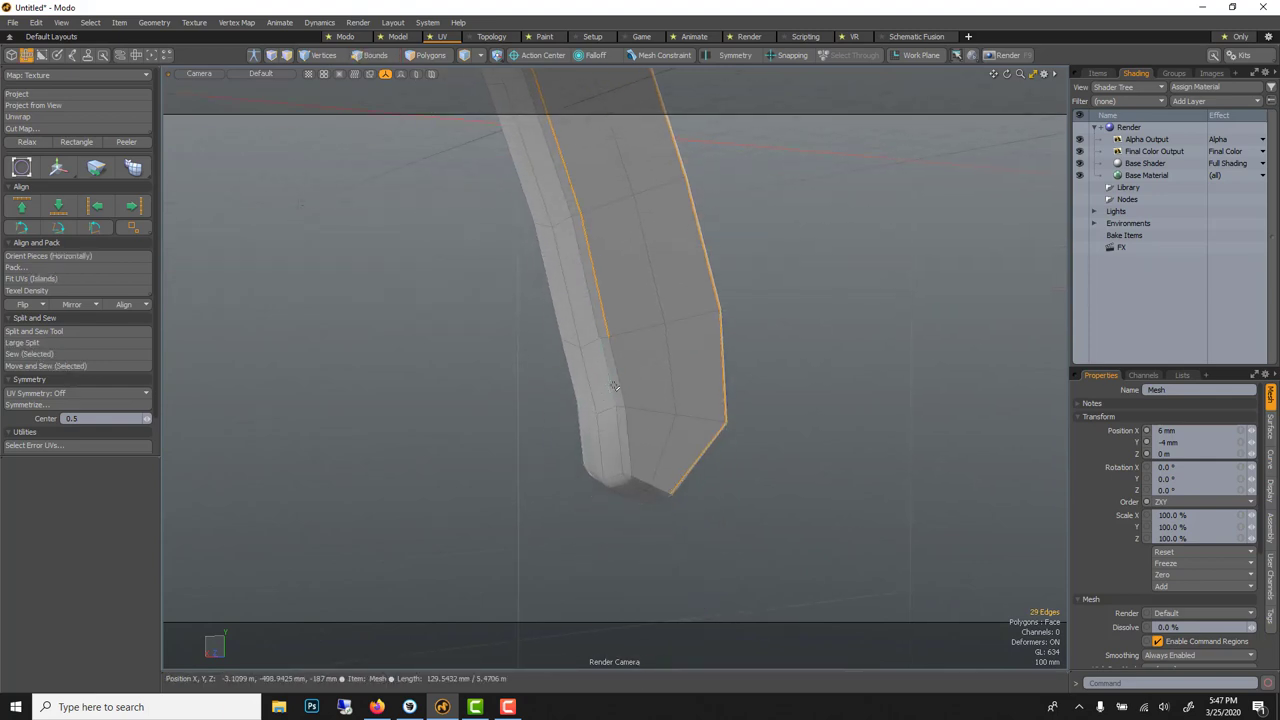
pyautogui.keyDown('shift'); pyautogui.click(625, 420); pyautogui.keyUp('shift')
pyautogui.keyDown('shift'); pyautogui.click(641, 478); pyautogui.keyUp('shift')
pyautogui.keyDown('shift'); pyautogui.click(654, 488); pyautogui.keyUp('shift')
pyautogui.keyDown('alt'); pyautogui.moveTo(655, 487); pyautogui.dragTo(846, 486); pyautogui.keyUp('alt')
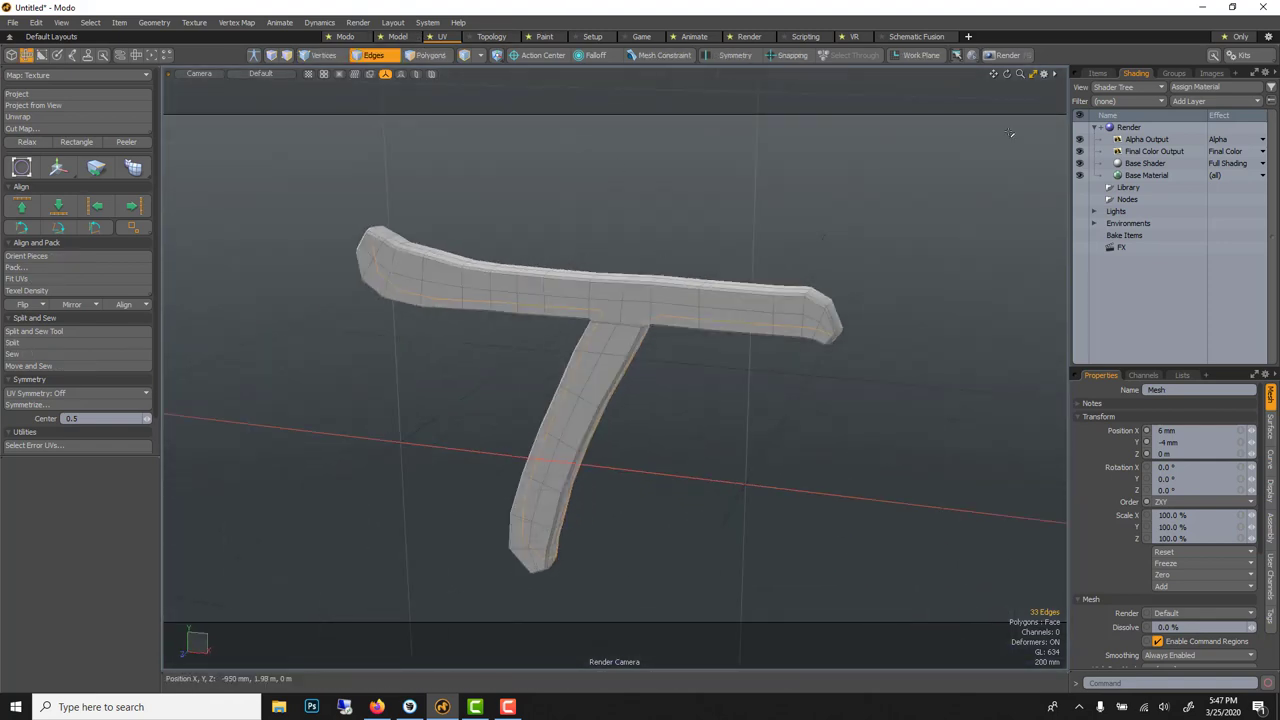
# Bring back the UV view beside the 3D view and unwrap the mesh along the selected edges with the Conformal method
pyautogui.click(1040, 75)
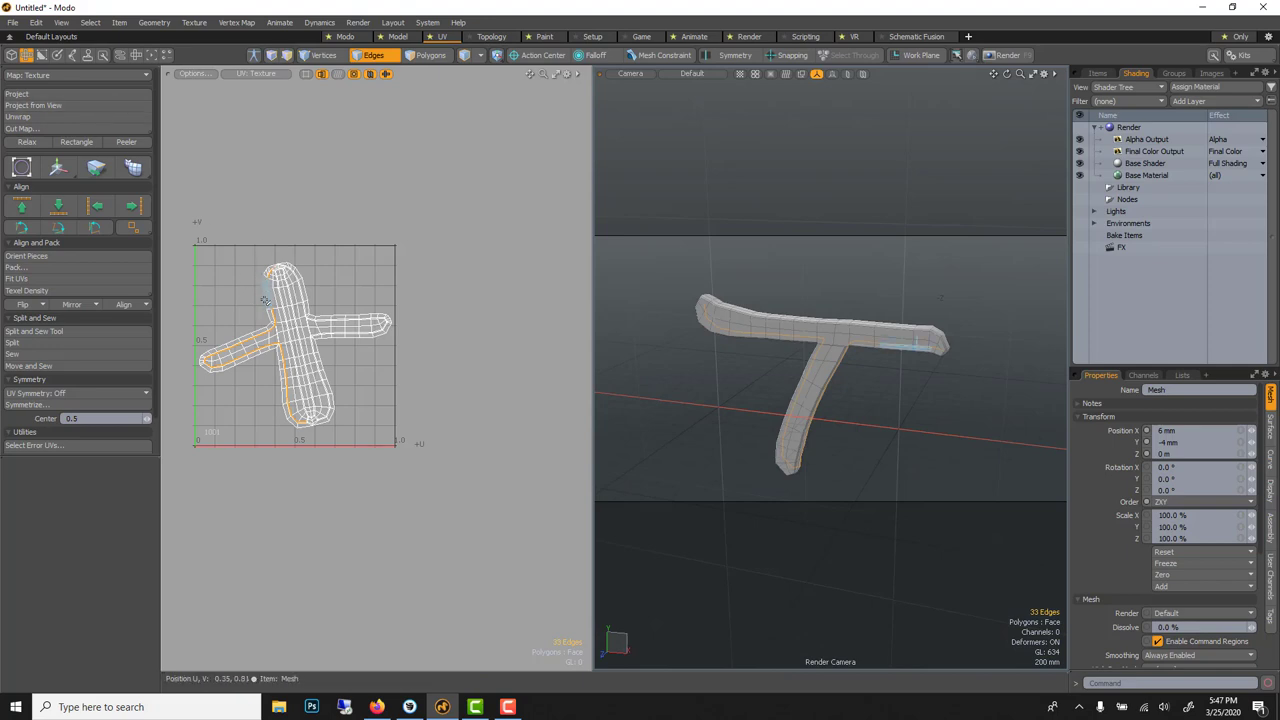
pyautogui.click(20, 117)
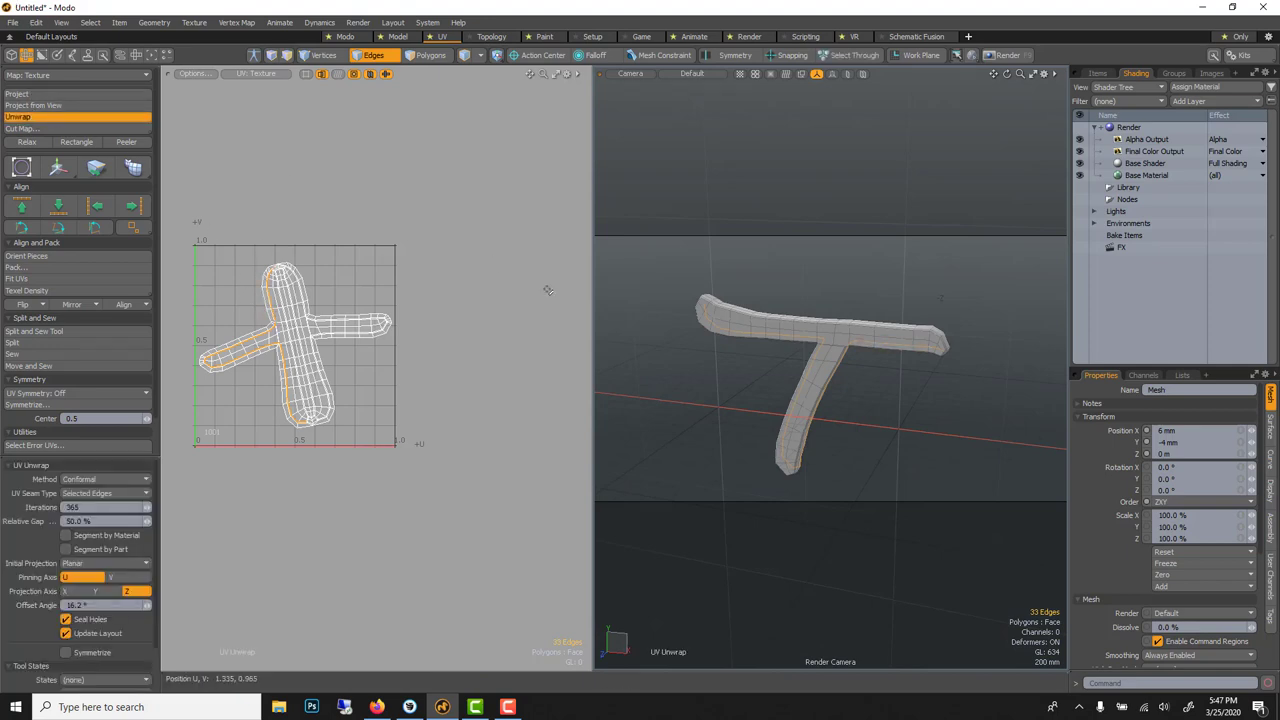
pyautogui.click(339, 171)
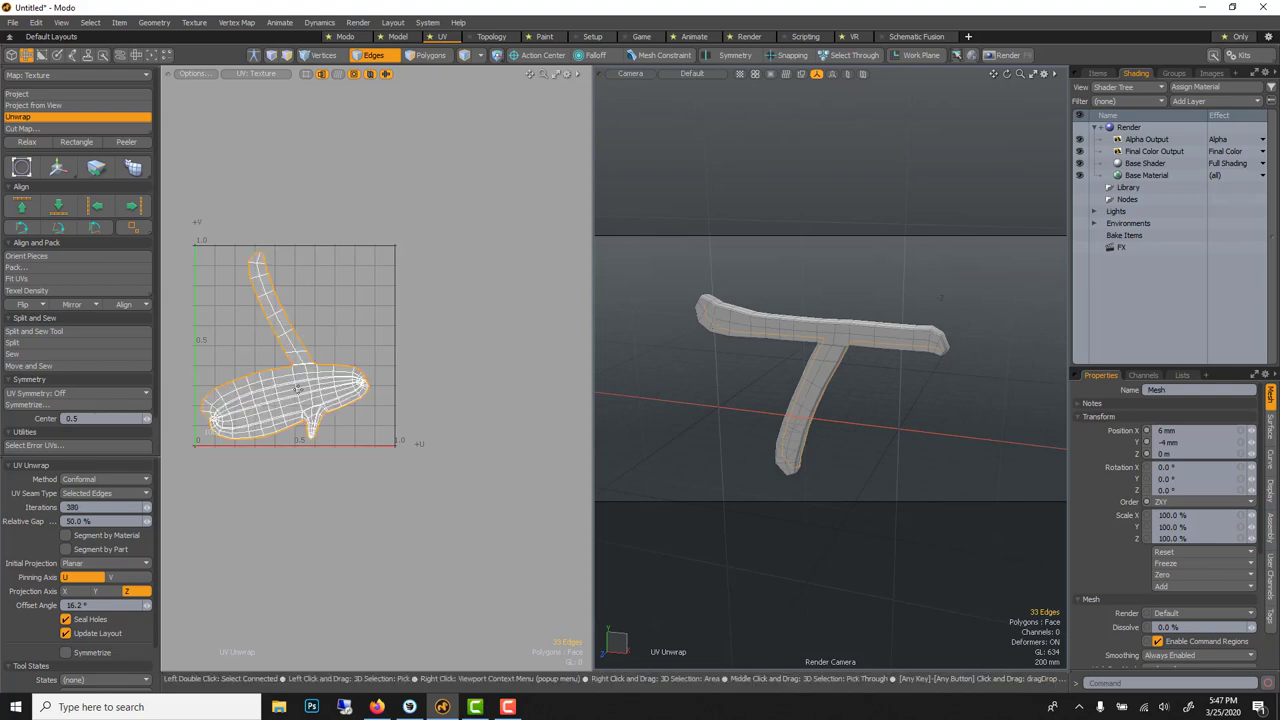
pyautogui.scroll(3, 832, 376)
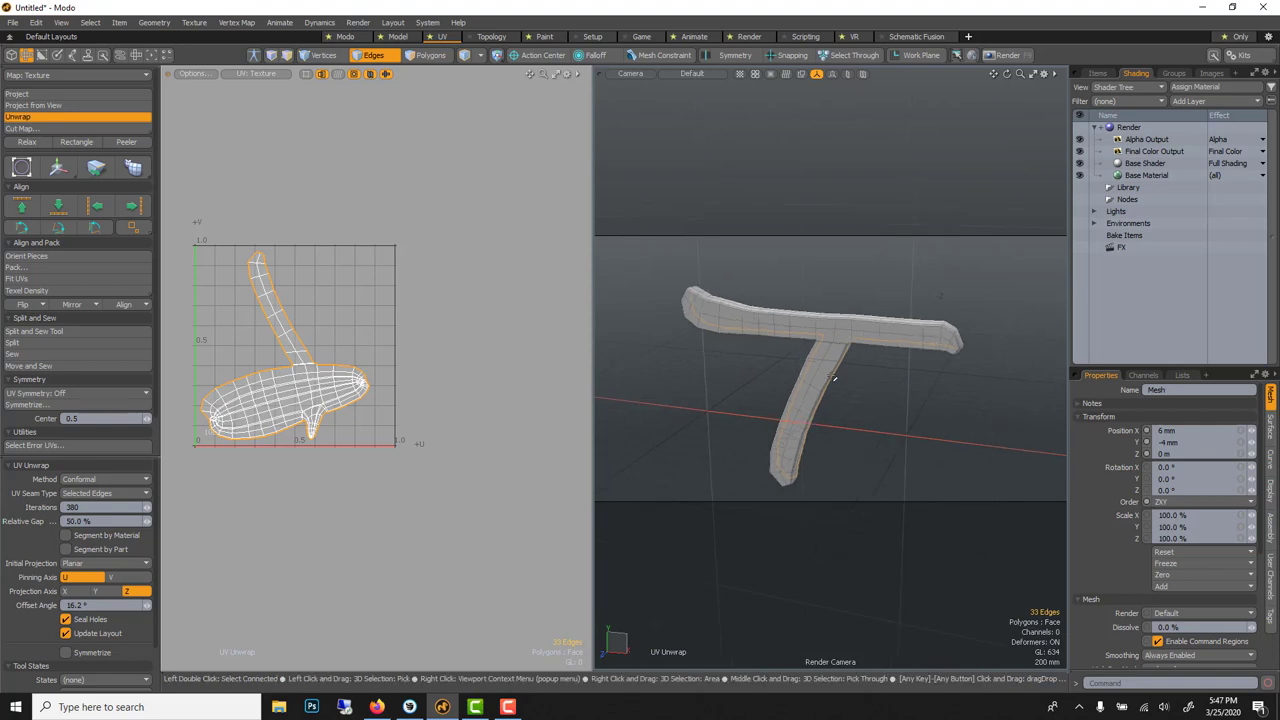
pyautogui.scroll(1, 832, 376)
pyautogui.keyDown('alt'); pyautogui.moveTo(228, 397); pyautogui.dragTo(284, 398); pyautogui.keyUp('alt')
pyautogui.scroll(3, 320, 418)
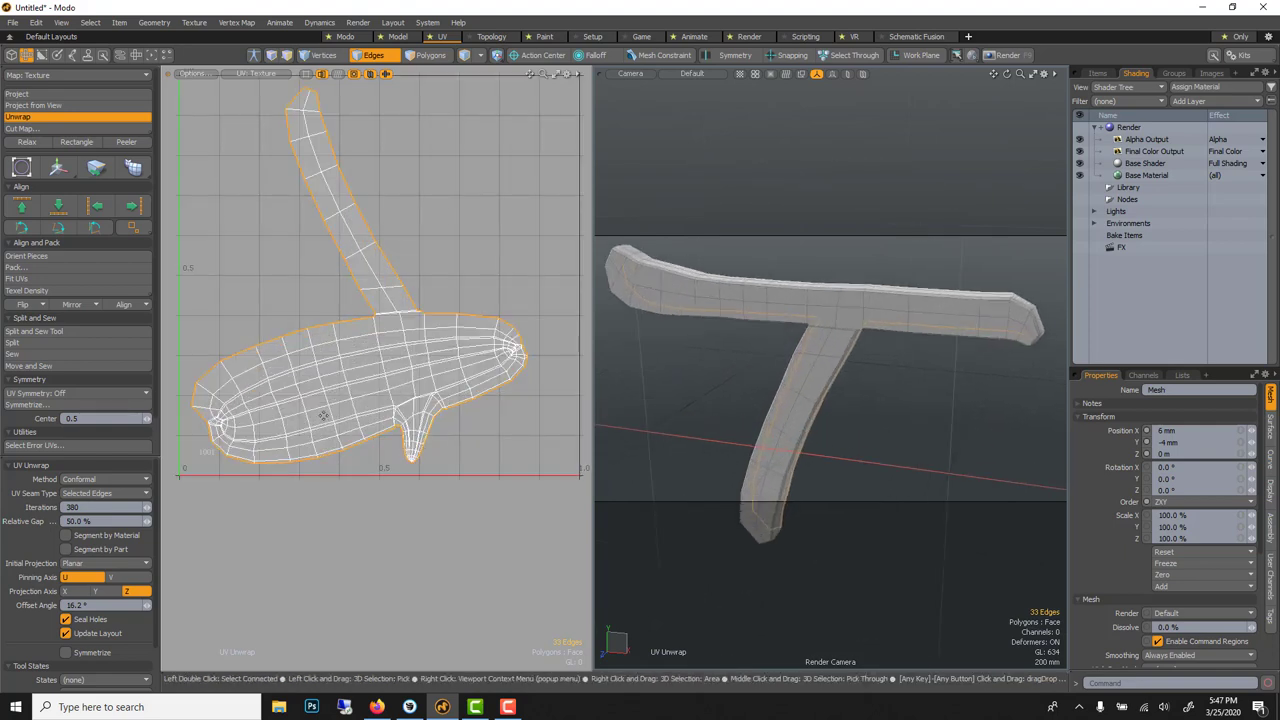
pyautogui.scroll(-2, 323, 416)
pyautogui.scroll(2, 323, 416)
pyautogui.scroll(-2, 323, 415)
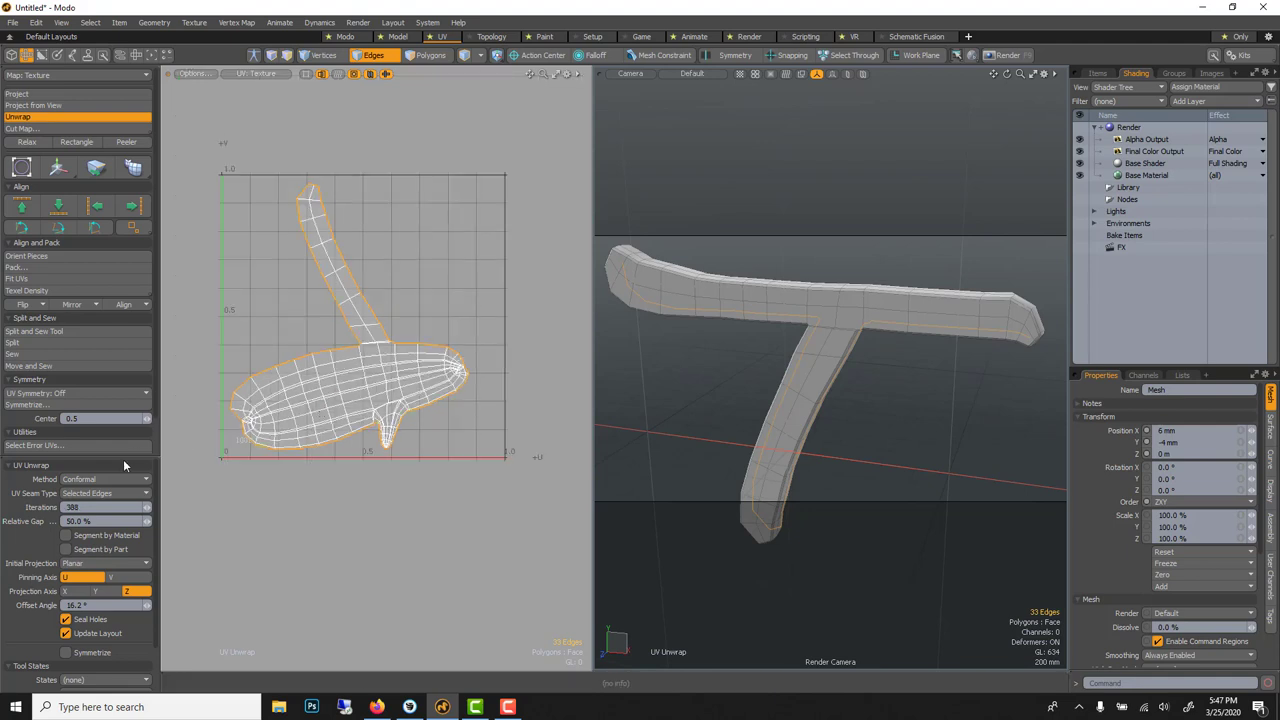
# Try the Angle Based unwrap method and return to Conformal
pyautogui.click(105, 479)
pyautogui.click(111, 487)
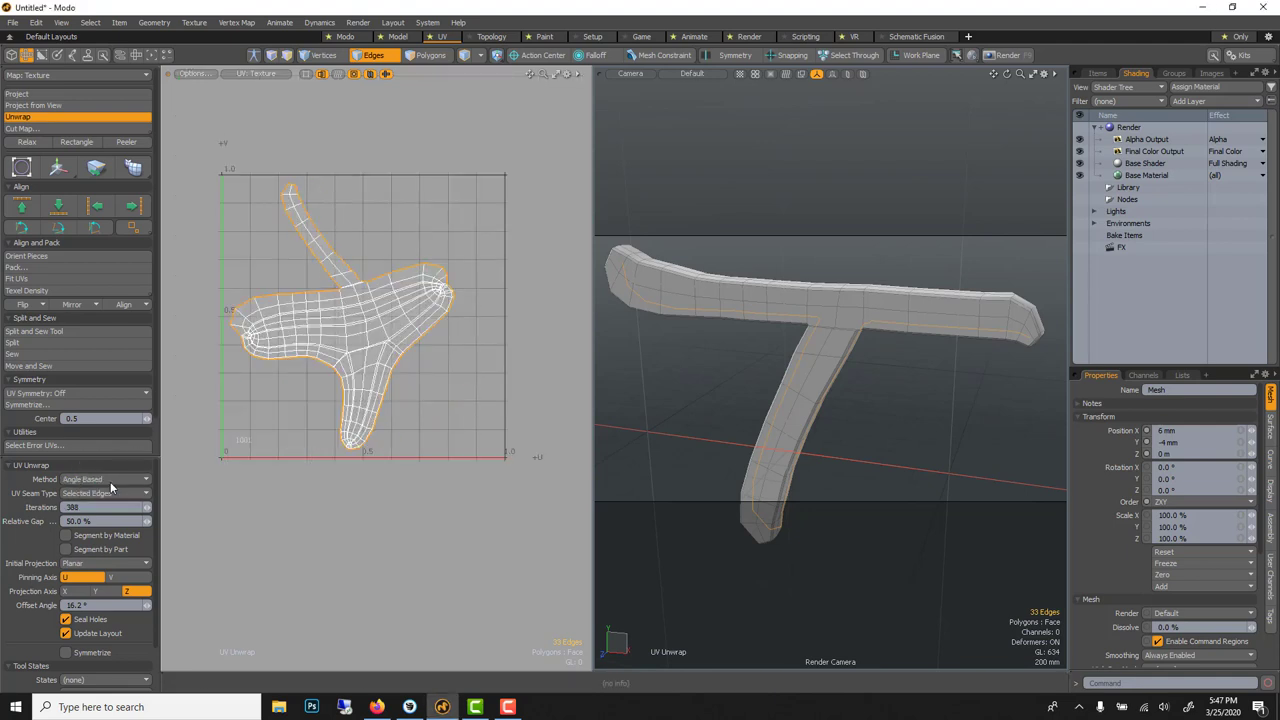
pyautogui.click(109, 478)
pyautogui.click(107, 468)
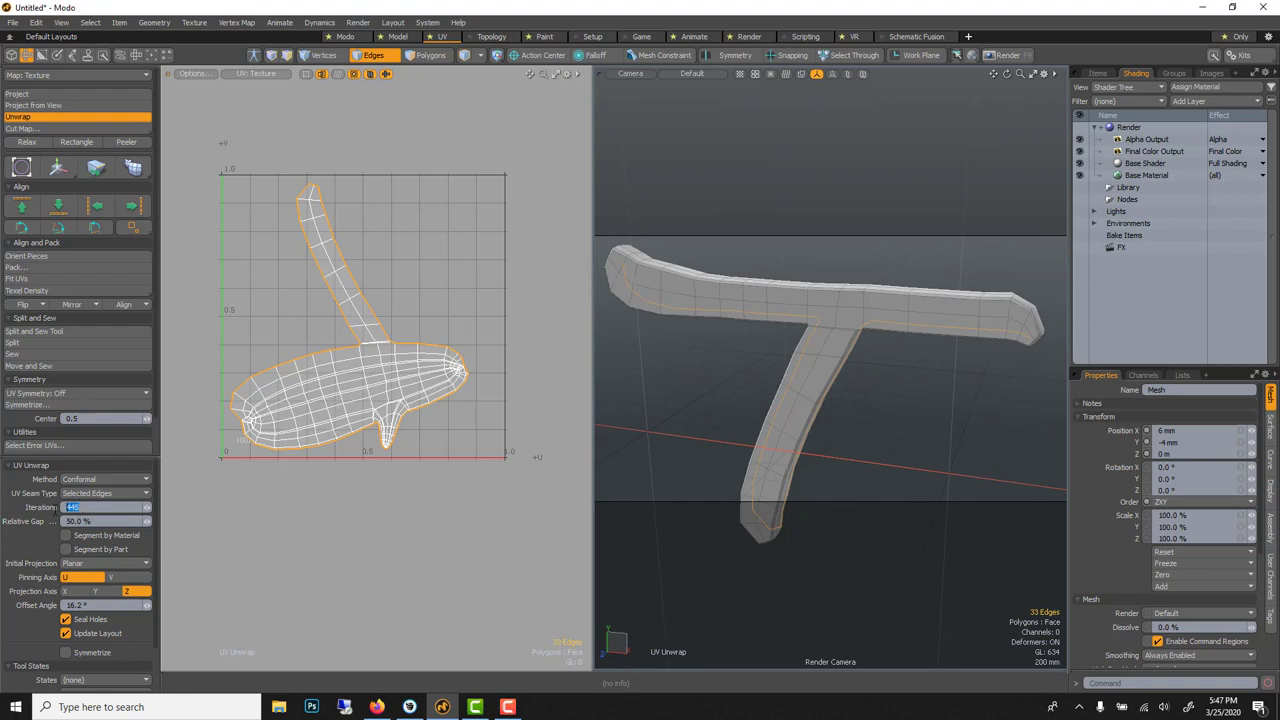
# Set the unwrap iterations to 192, finish the unwrap and clear the edge selection
pyautogui.press('Return')
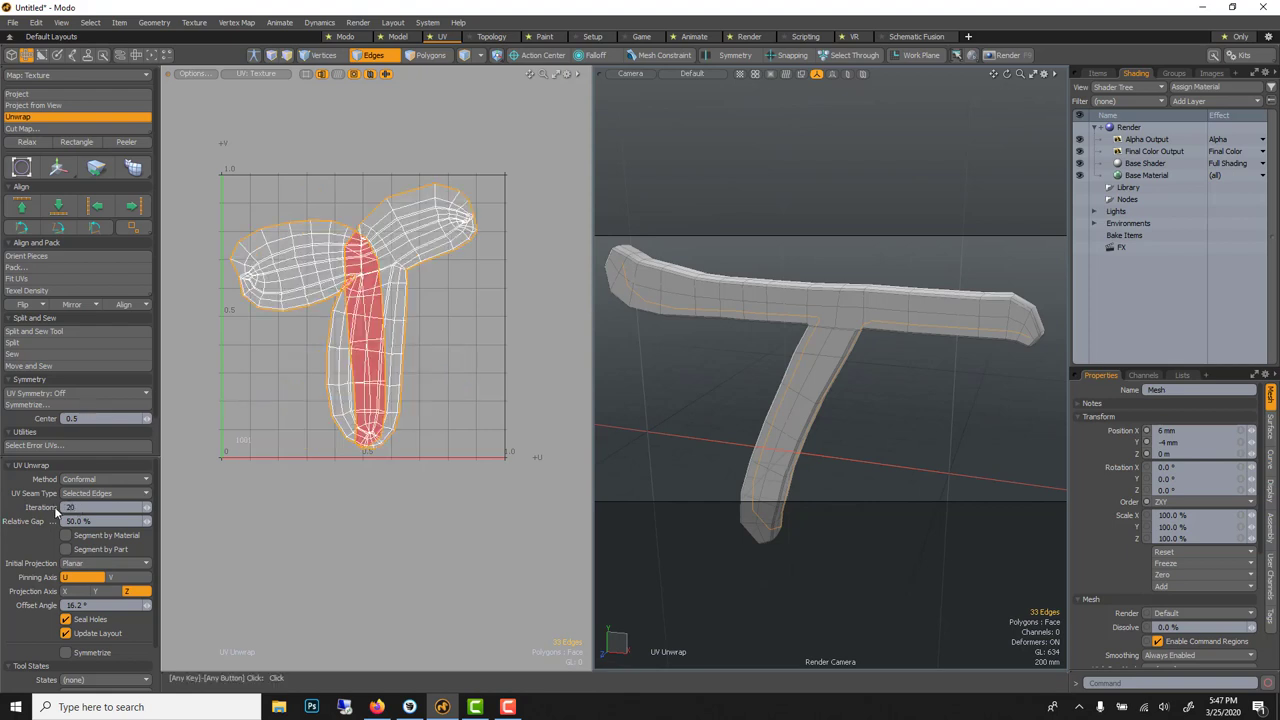
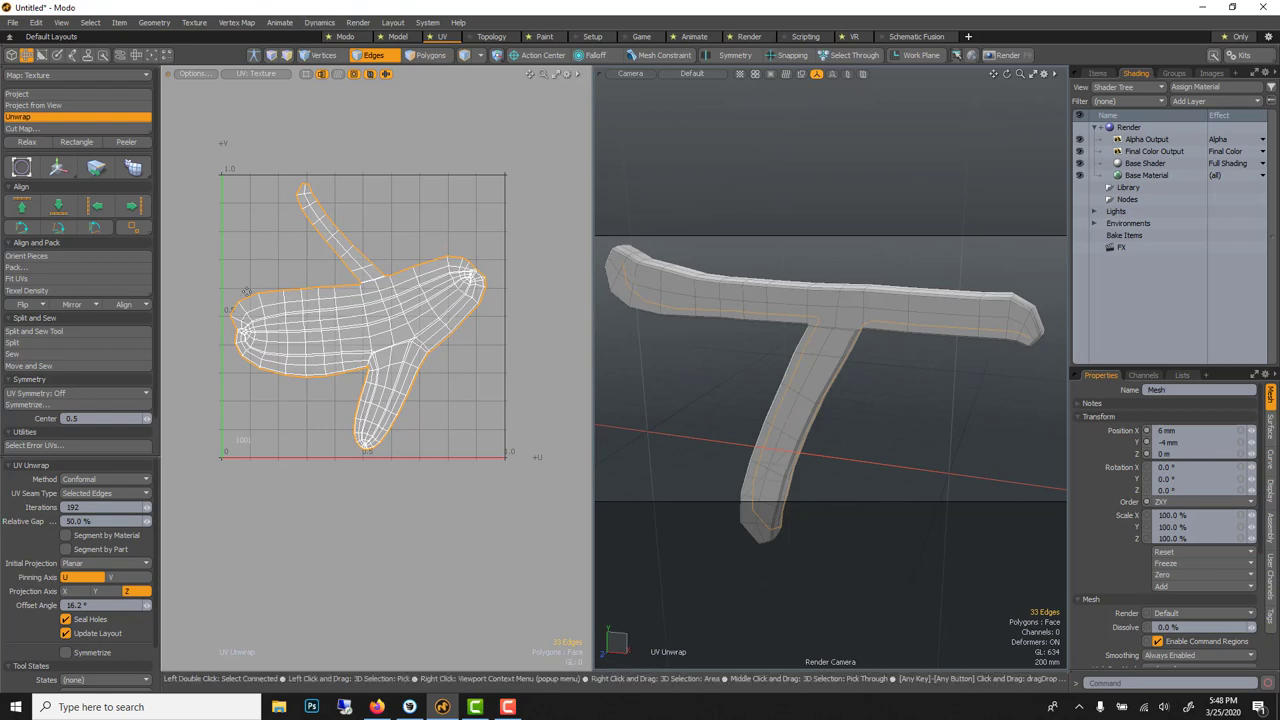
pyautogui.press('space')
pyautogui.click(415, 152)
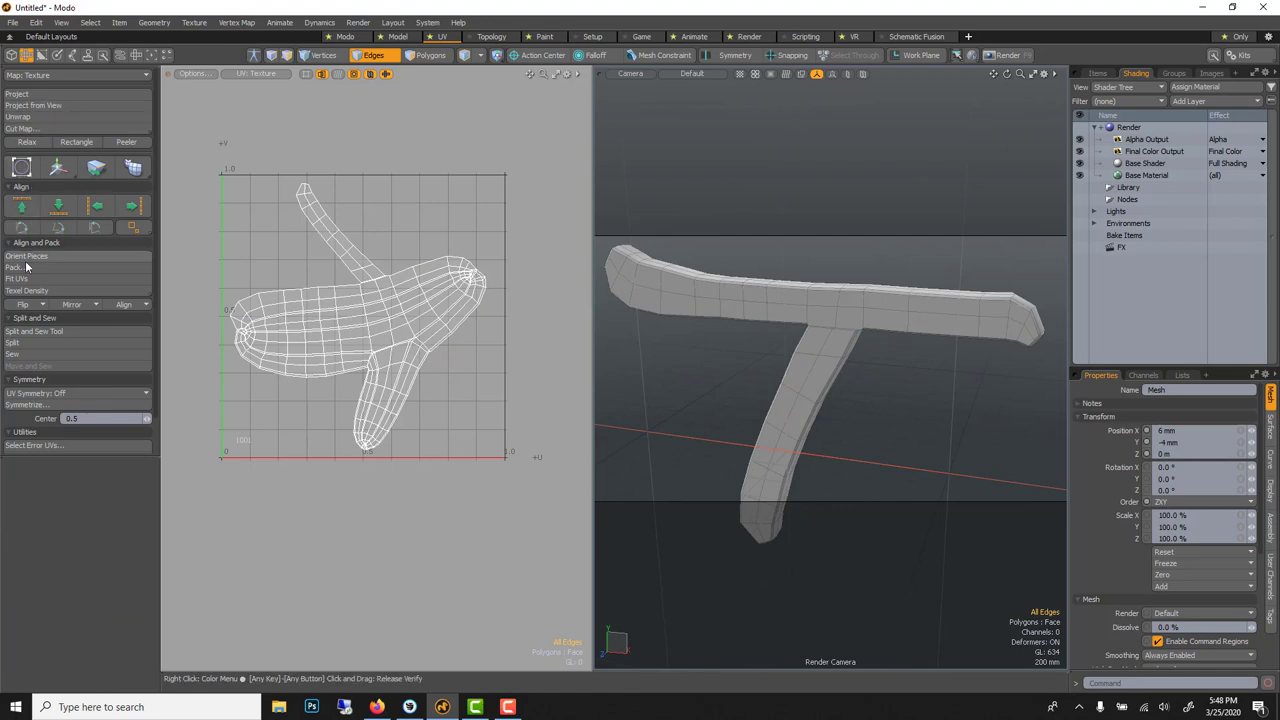
# Relax the unwrapped UVs with 281 iterations in Adaptive mode
pyautogui.click(19, 143)
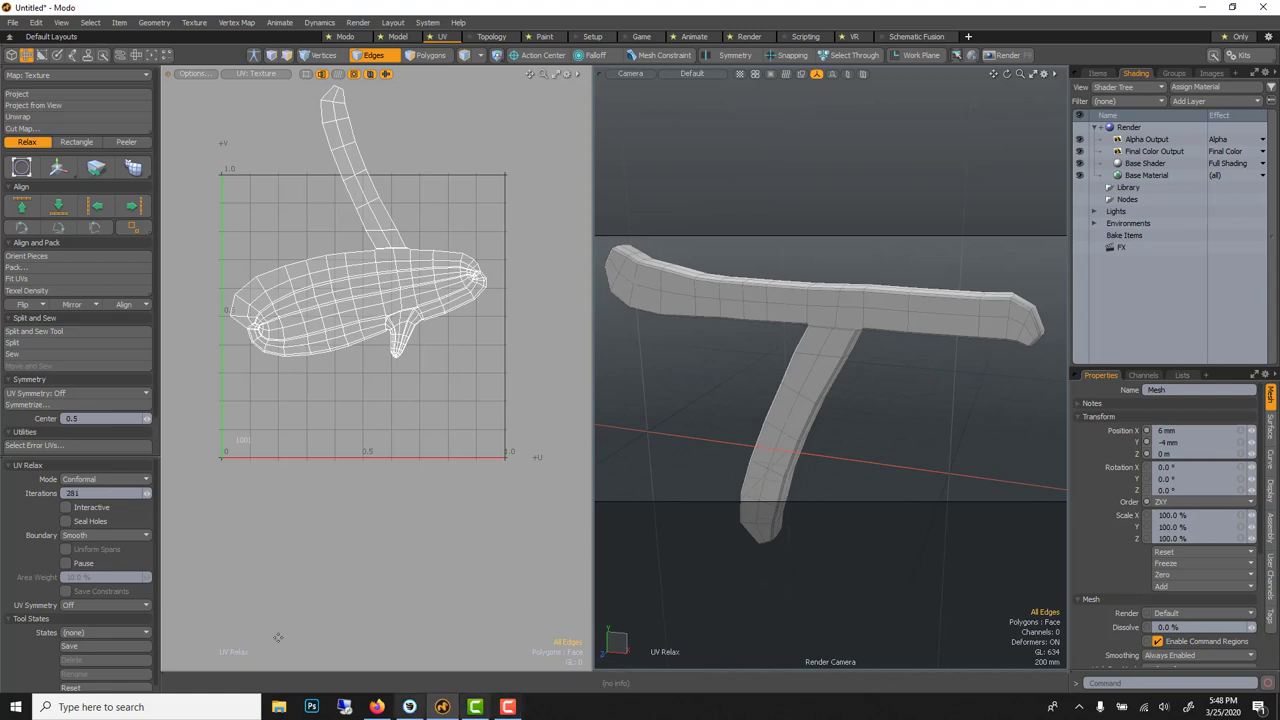
pyautogui.click(97, 481)
pyautogui.click(99, 491)
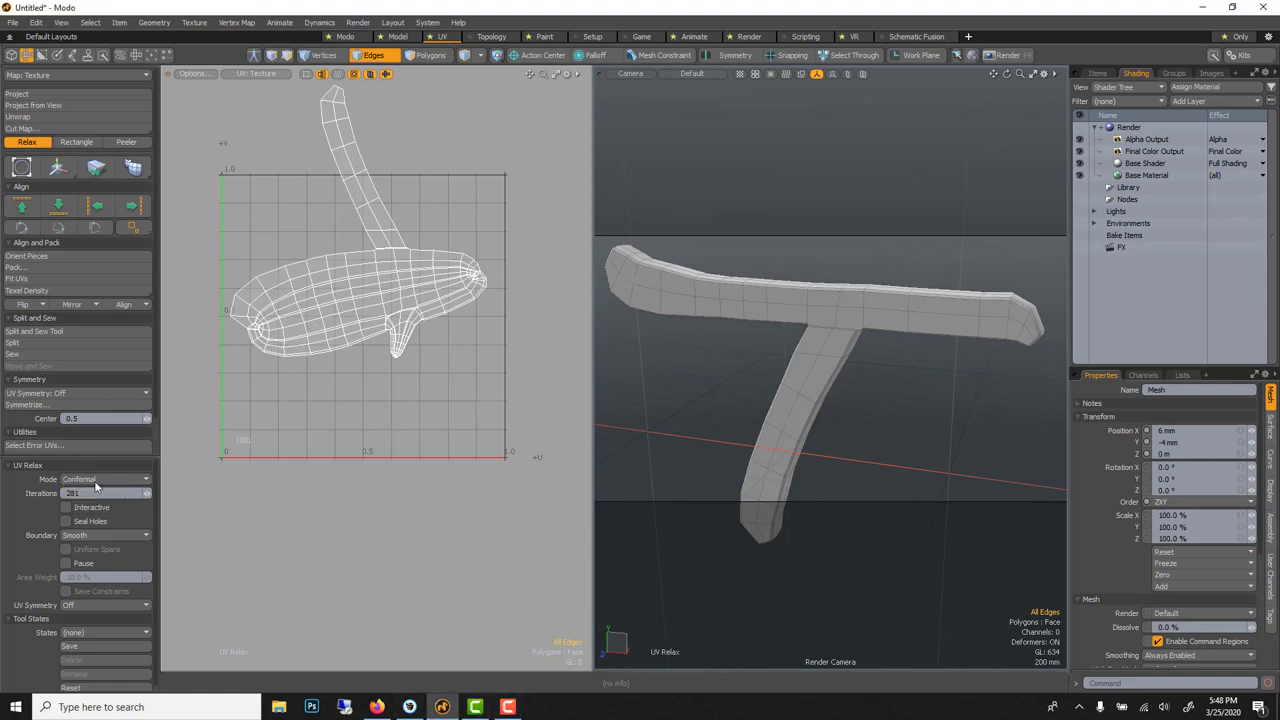
pyautogui.click(95, 480)
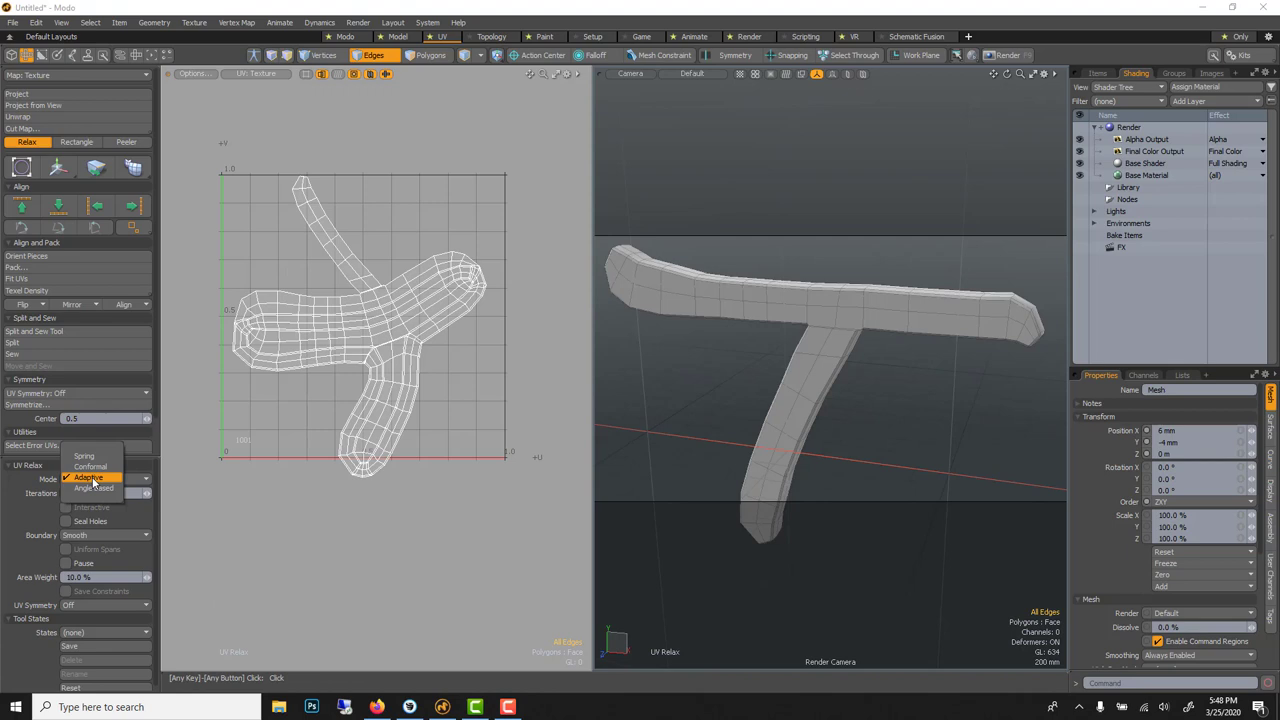
pyautogui.click(93, 479)
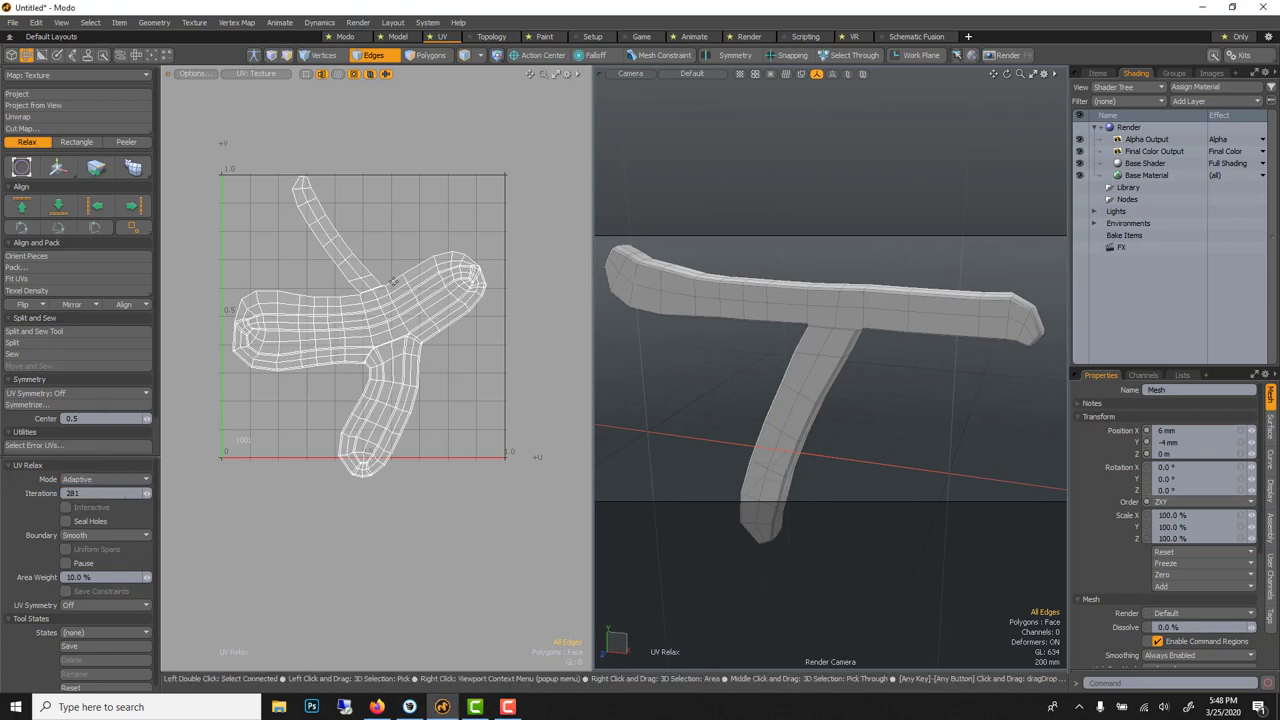
# Rotate the UV island and move it so it fits inside the 0 to 1 UV square
pyautogui.press('e')
pyautogui.moveTo(393, 284); pyautogui.dragTo(348, 270)
pyautogui.press('w')
pyautogui.moveTo(404, 323); pyautogui.dragTo(425, 323)
pyautogui.press('q')
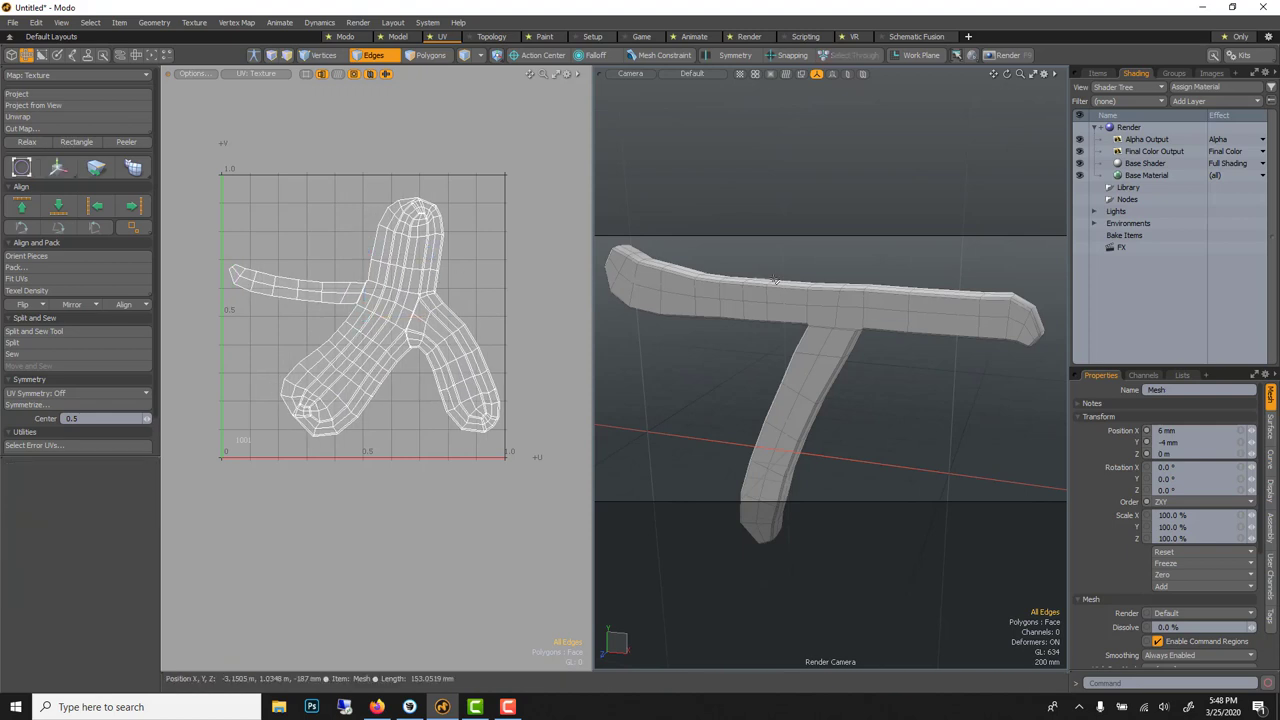
# Subdivide all of the mesh's polygons with the Catmull-Clark method, and subdivide them once more
pyautogui.click(358, 335)
pyautogui.click(364, 57)
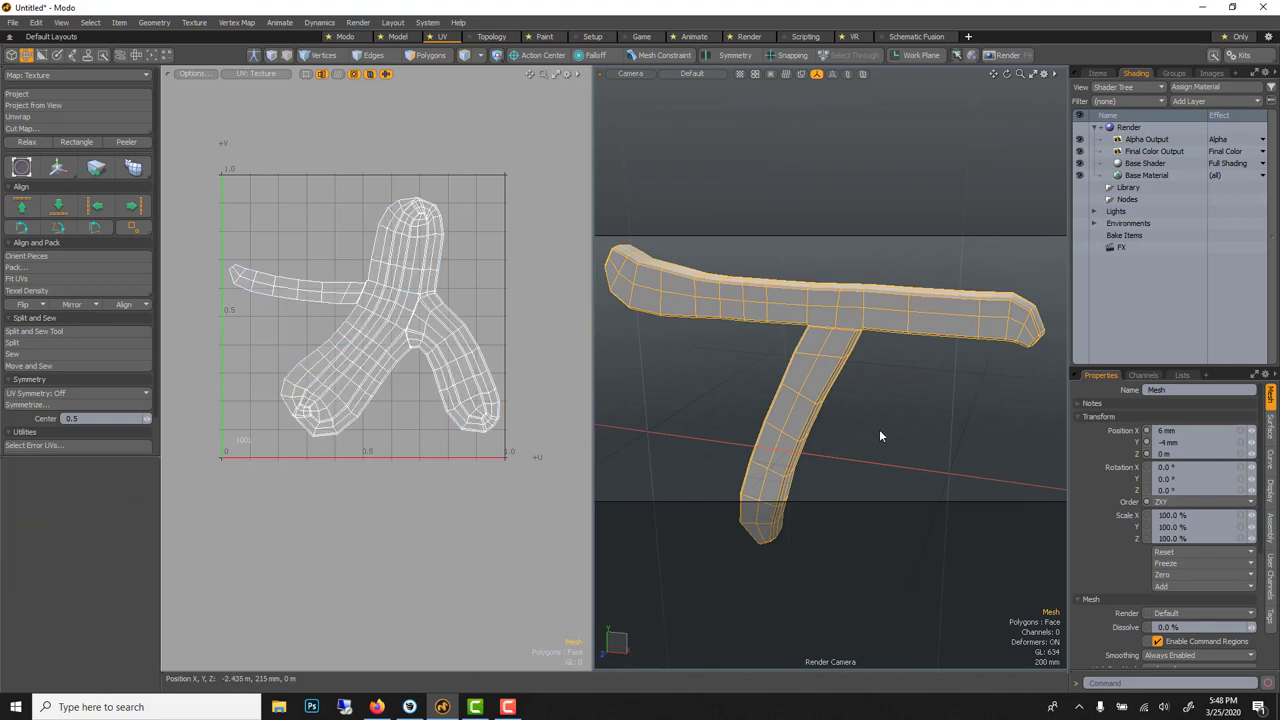
pyautogui.keyDown('alt'); pyautogui.moveTo(880, 434); pyautogui.dragTo(844, 447); pyautogui.keyUp('alt')
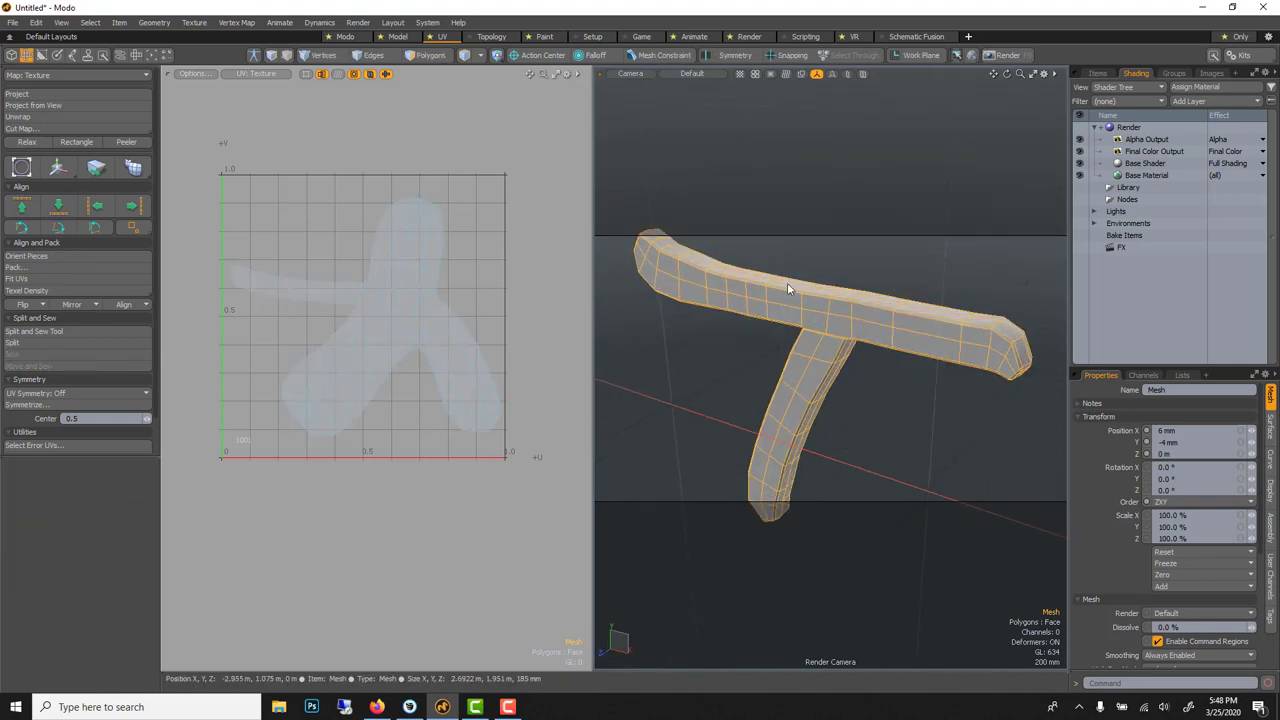
pyautogui.click(428, 56)
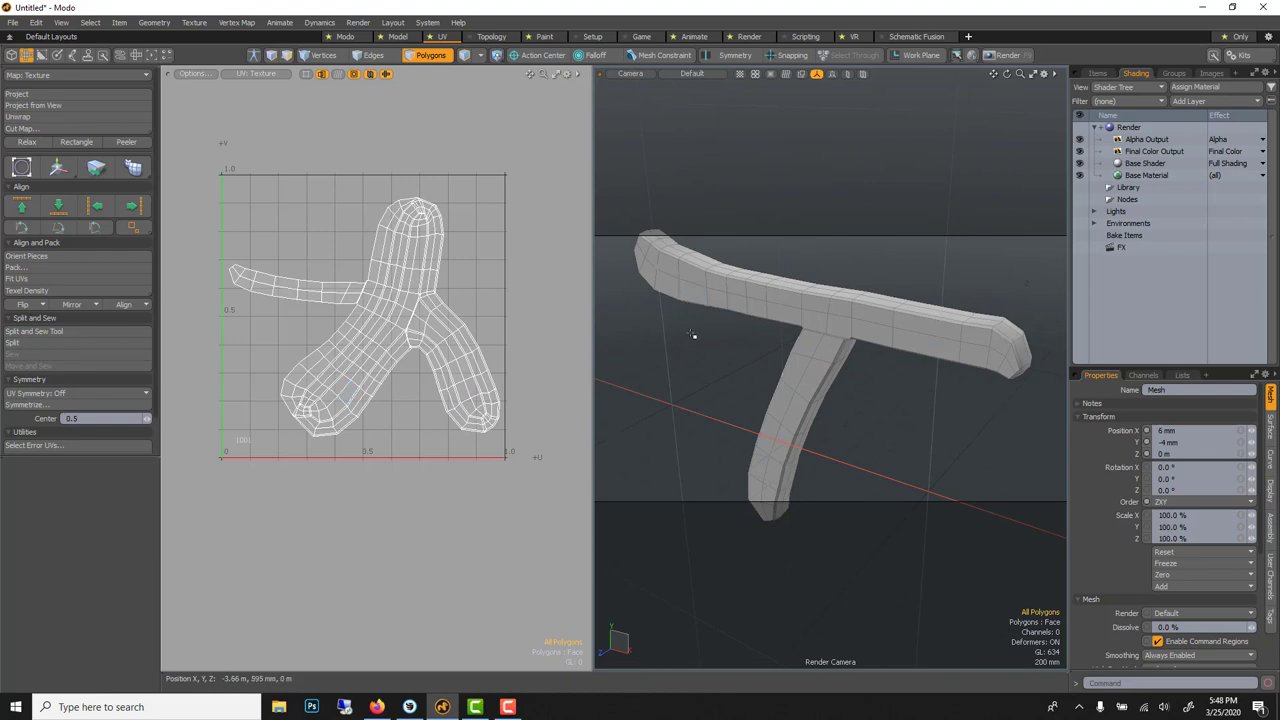
pyautogui.hotkey('shift', 'd')
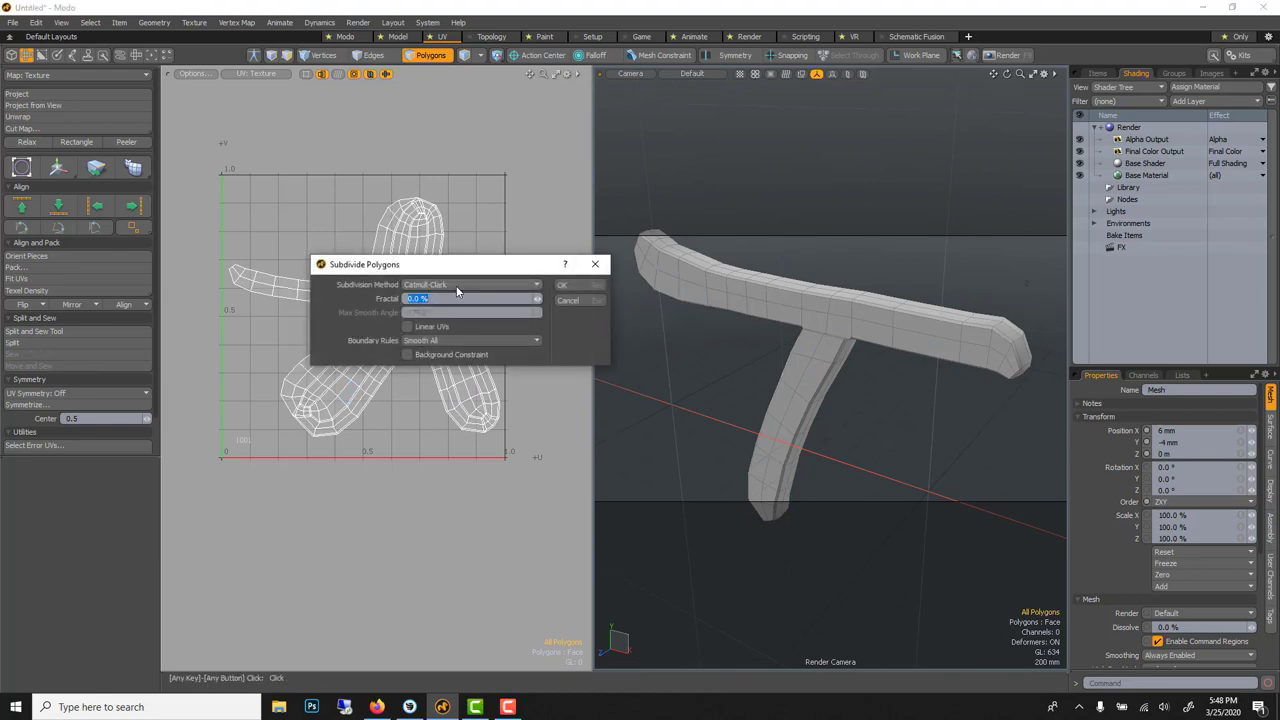
pyautogui.click(562, 285)
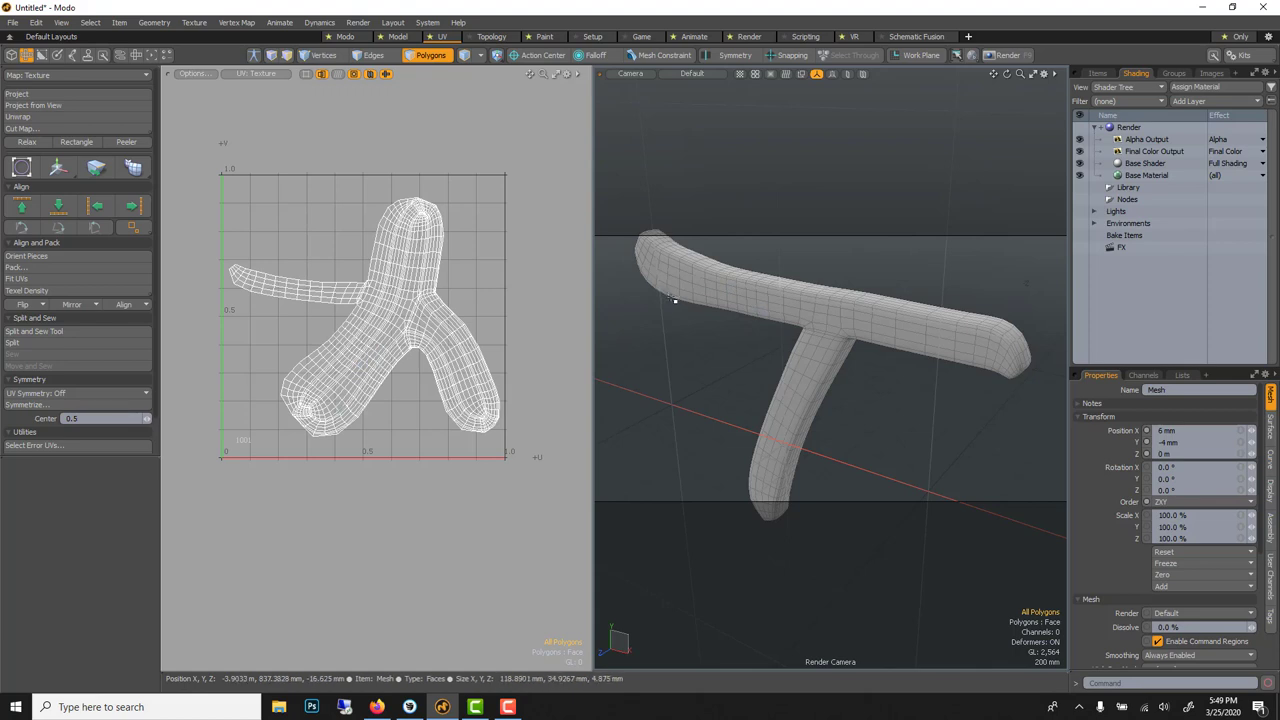
pyautogui.hotkey('shift', 'd')
pyautogui.click(562, 287)
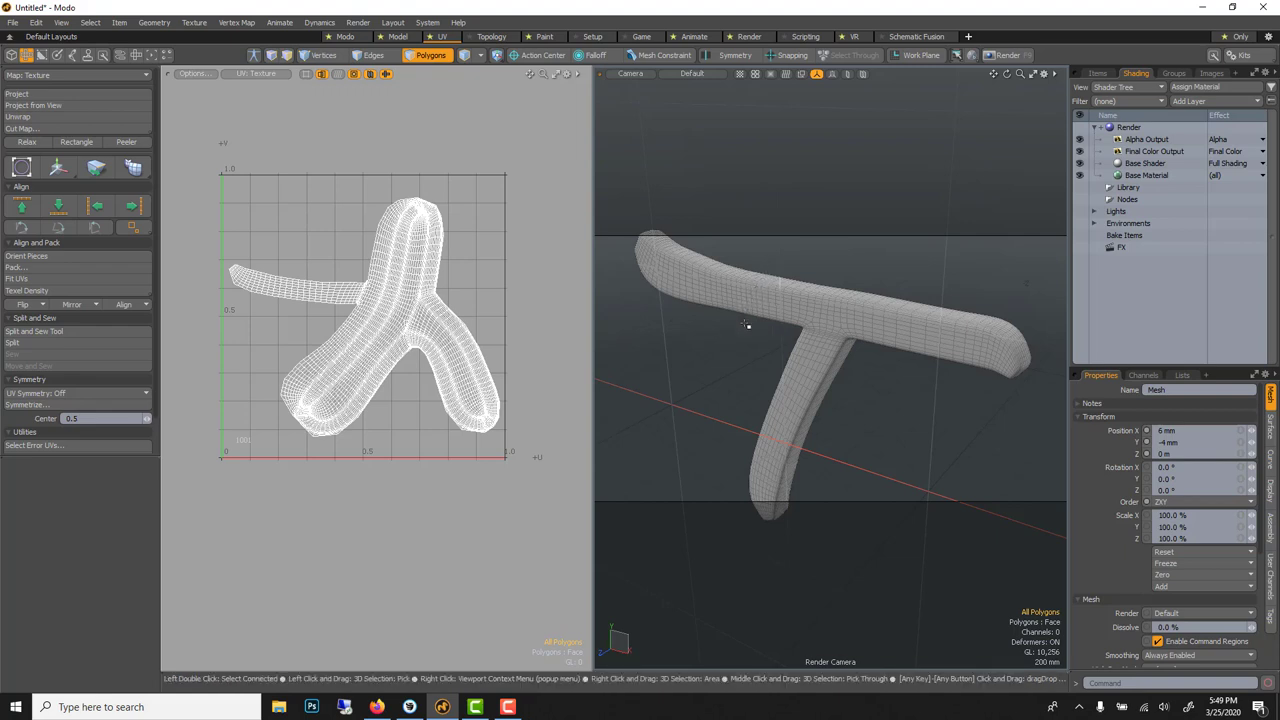
# Undo both subdivisions and scale the lengthwise edge loop on the crossbar's side slightly outward in Z
pyautogui.keyDown('alt'); pyautogui.moveTo(790, 350); pyautogui.dragTo(897, 342); pyautogui.keyUp('alt')
pyautogui.press('Tab')
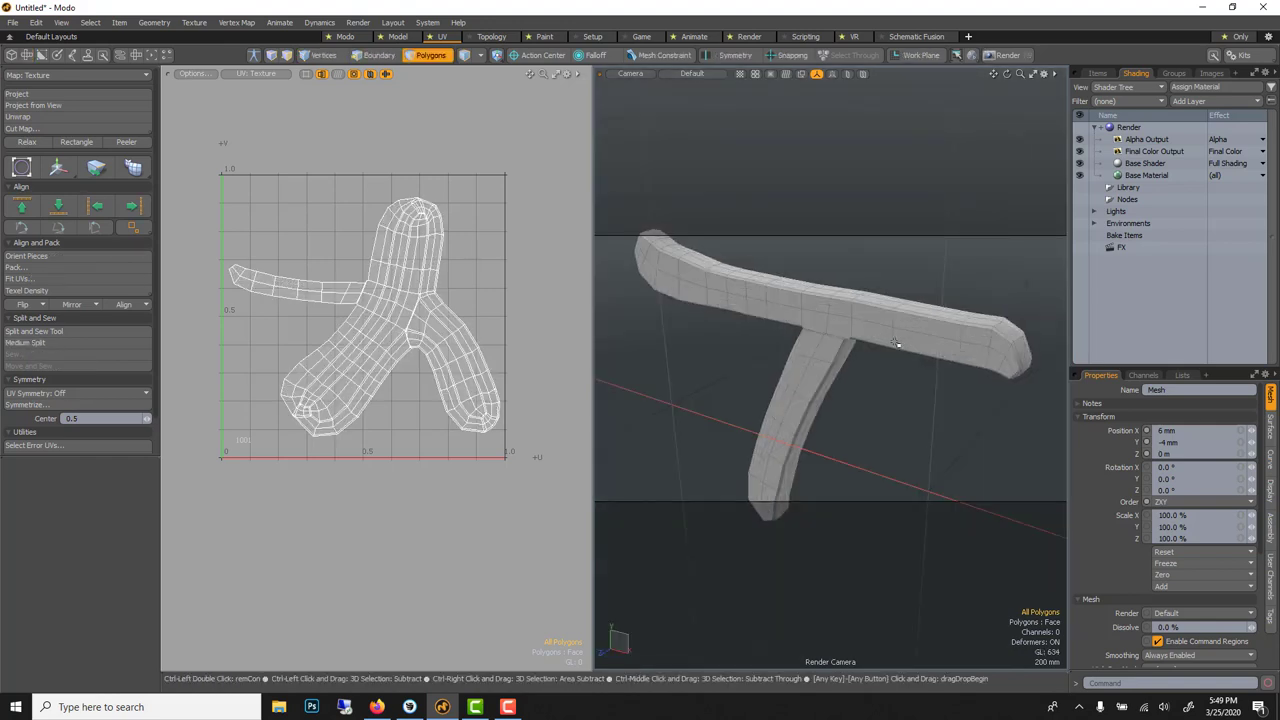
pyautogui.click(373, 55)
pyautogui.doubleClick(785, 302)
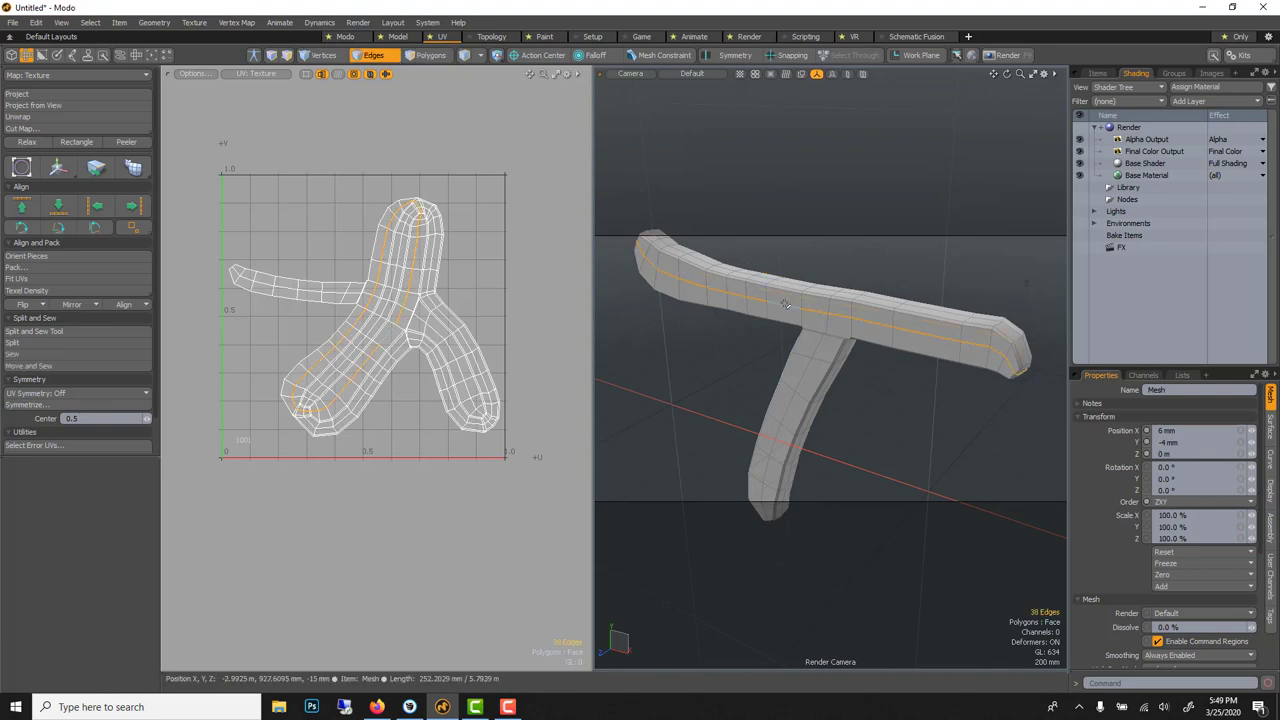
pyautogui.press('y')
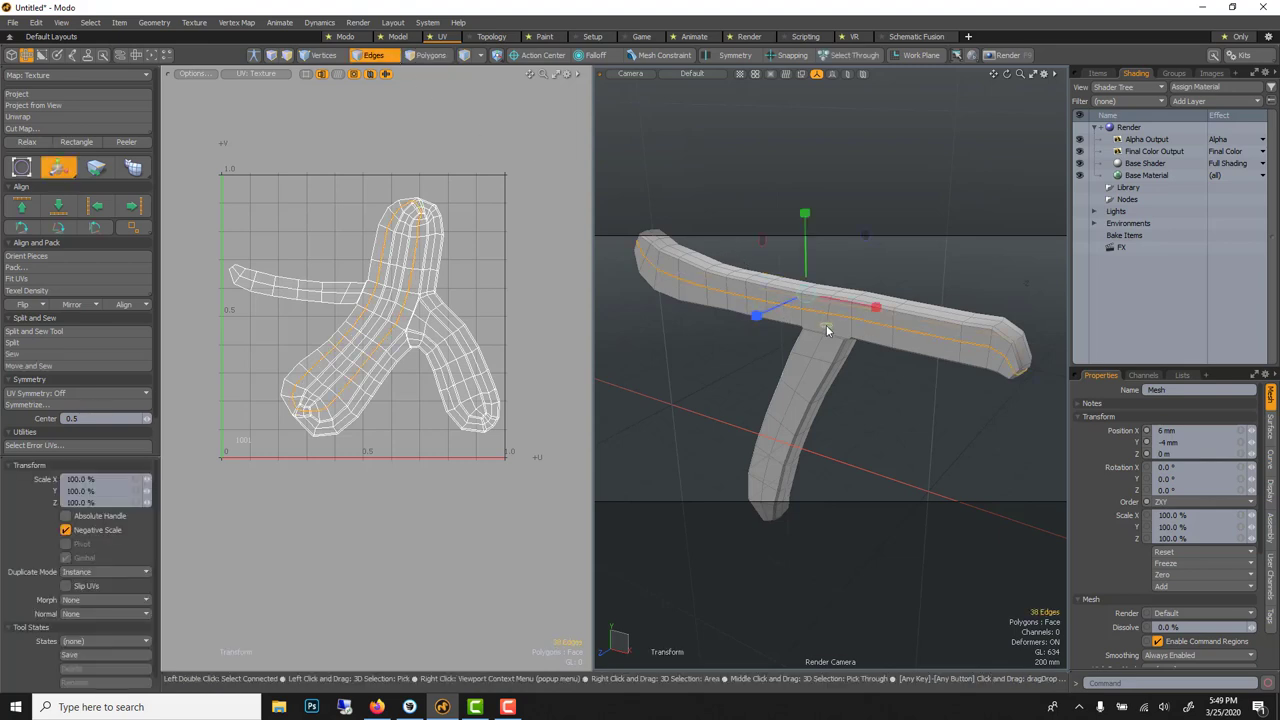
pyautogui.moveTo(756, 316); pyautogui.dragTo(749, 319)
pyautogui.press('space')
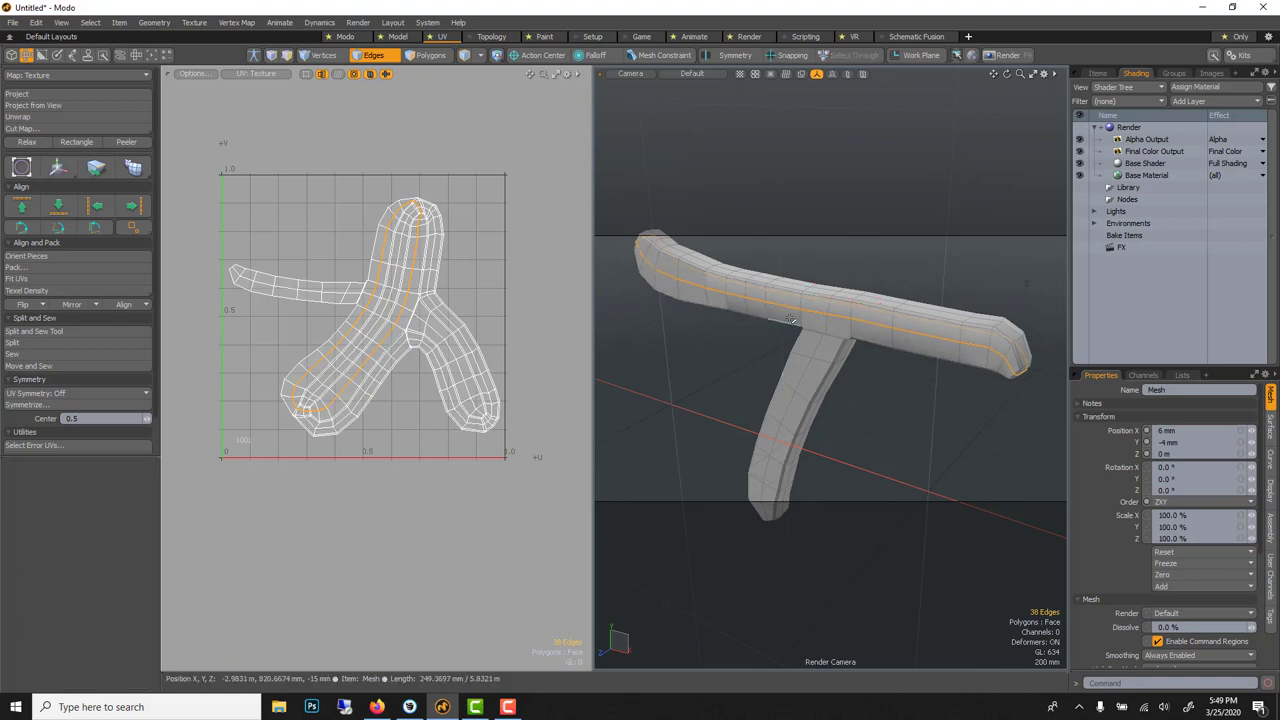
# Select the stem's central edge loop, deselect its edges crossing the crossbar, and scale the remaining edges to 109% in Z
pyautogui.click(825, 305)
pyautogui.doubleClick(825, 295)
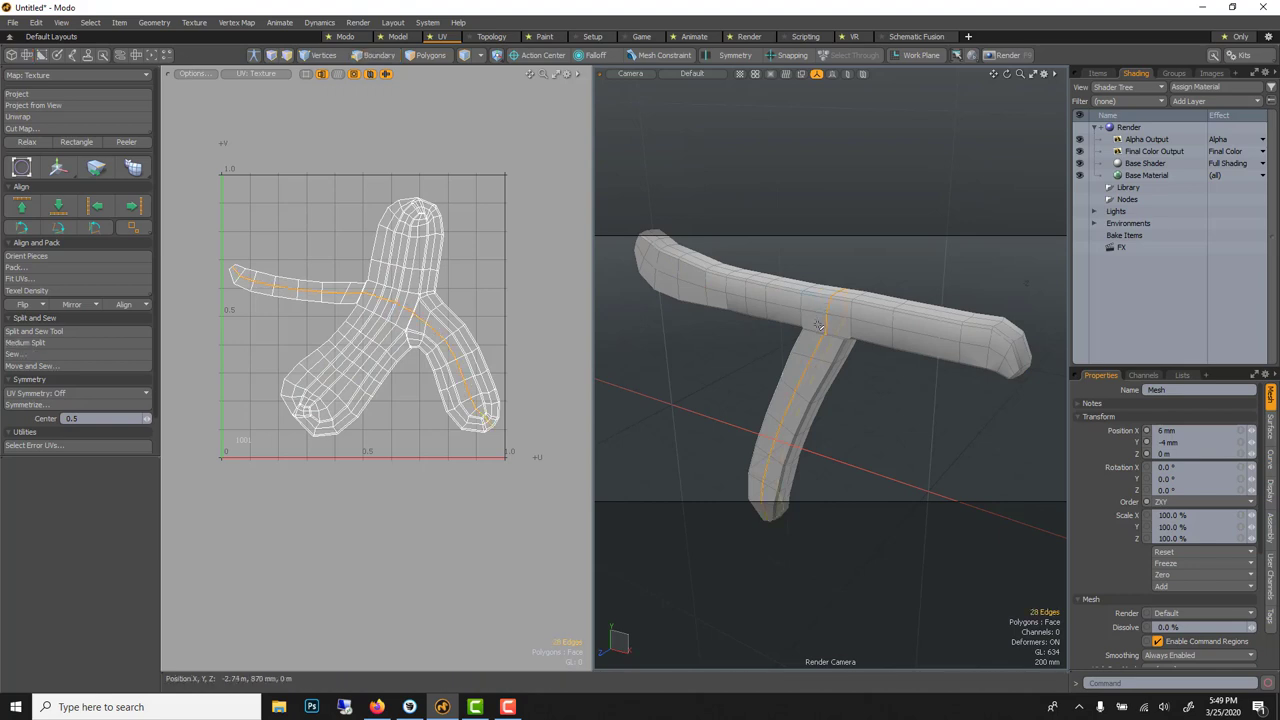
pyautogui.keyDown('ctrl'); pyautogui.click(825, 304); pyautogui.keyUp('ctrl')
pyautogui.keyDown('ctrl'); pyautogui.click(825, 322); pyautogui.keyUp('ctrl')
pyautogui.keyDown('ctrl'); pyautogui.click(847, 296); pyautogui.keyUp('ctrl')
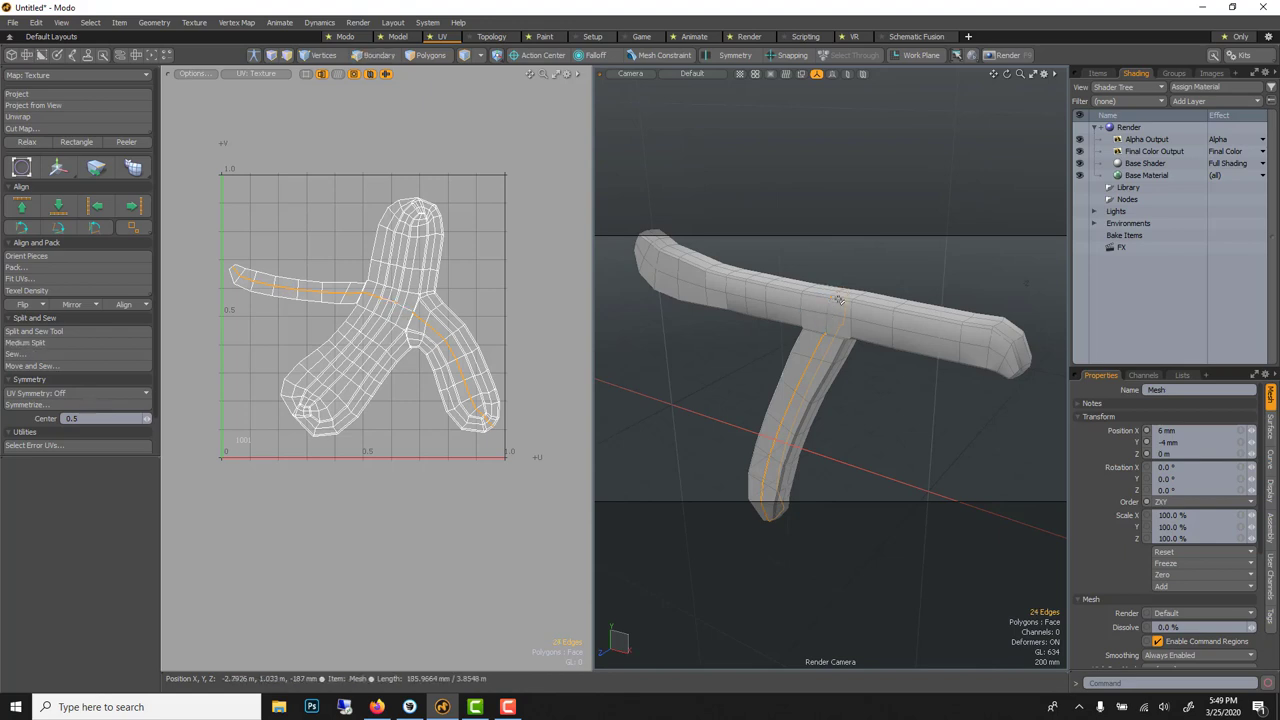
pyautogui.keyDown('alt'); pyautogui.moveTo(900, 355); pyautogui.dragTo(722, 362); pyautogui.keyUp('alt')
pyautogui.keyDown('ctrl'); pyautogui.click(812, 310); pyautogui.keyUp('ctrl')
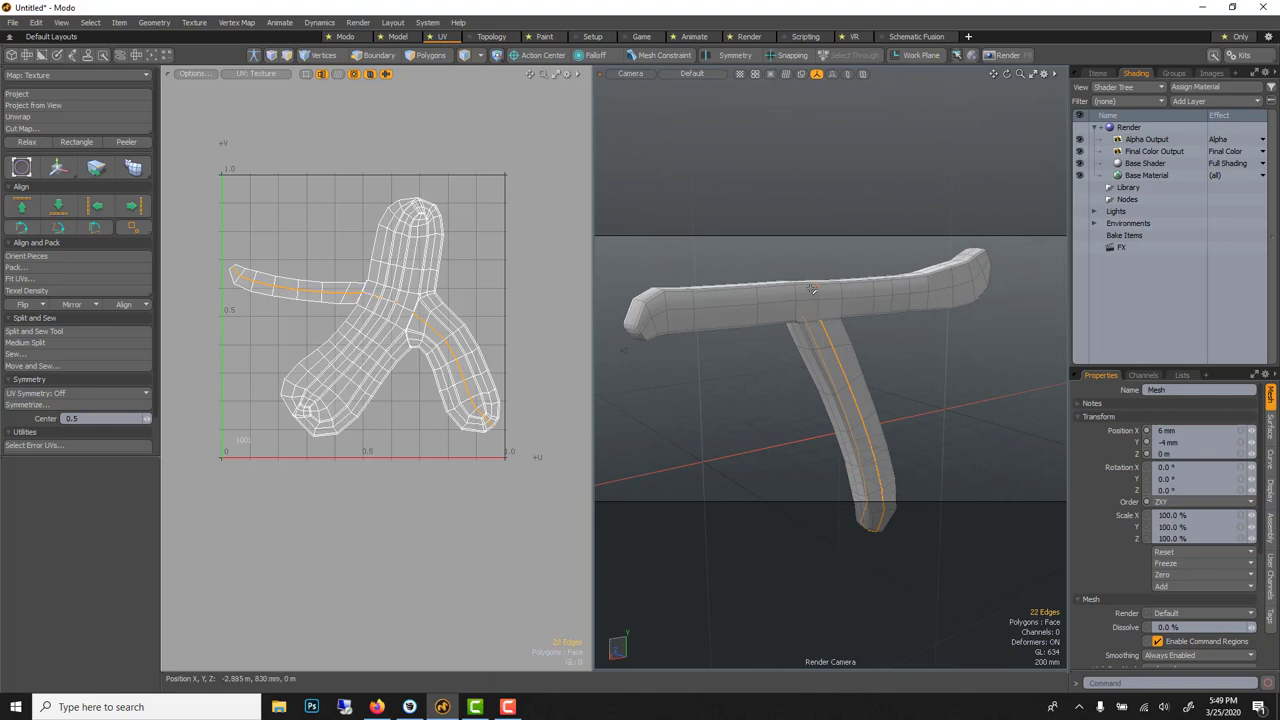
pyautogui.press('2')
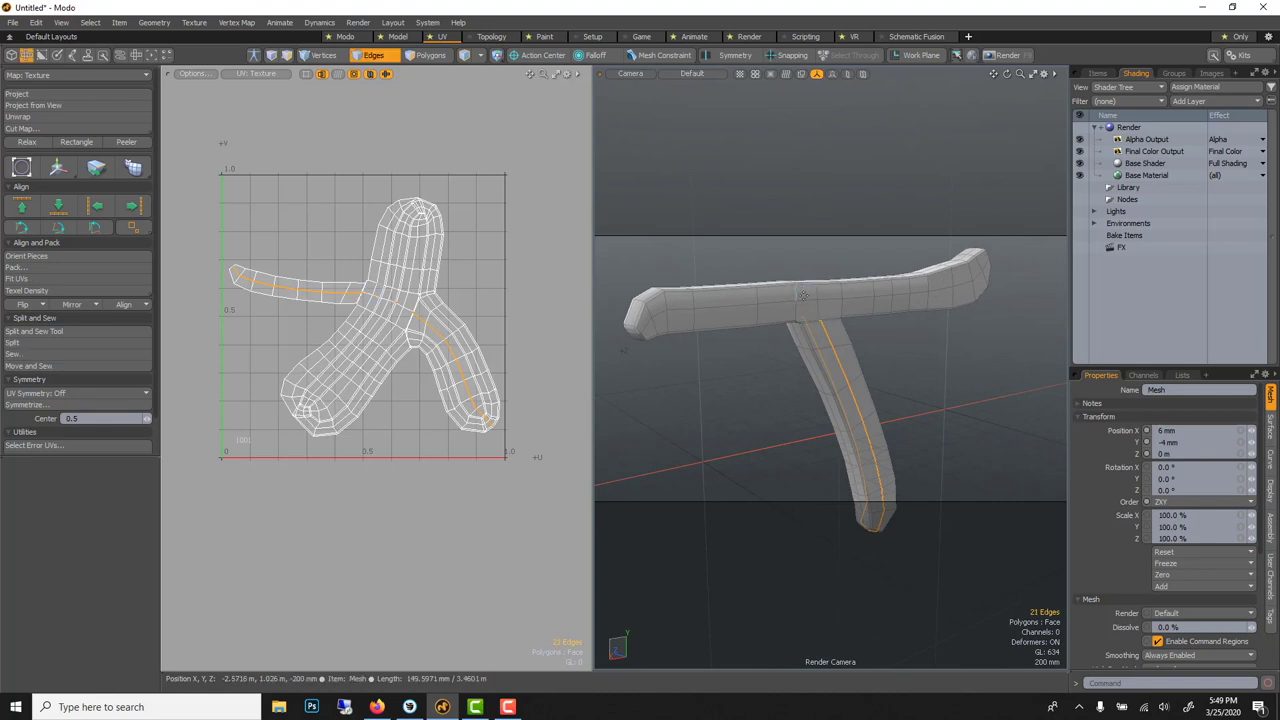
pyautogui.press('y')
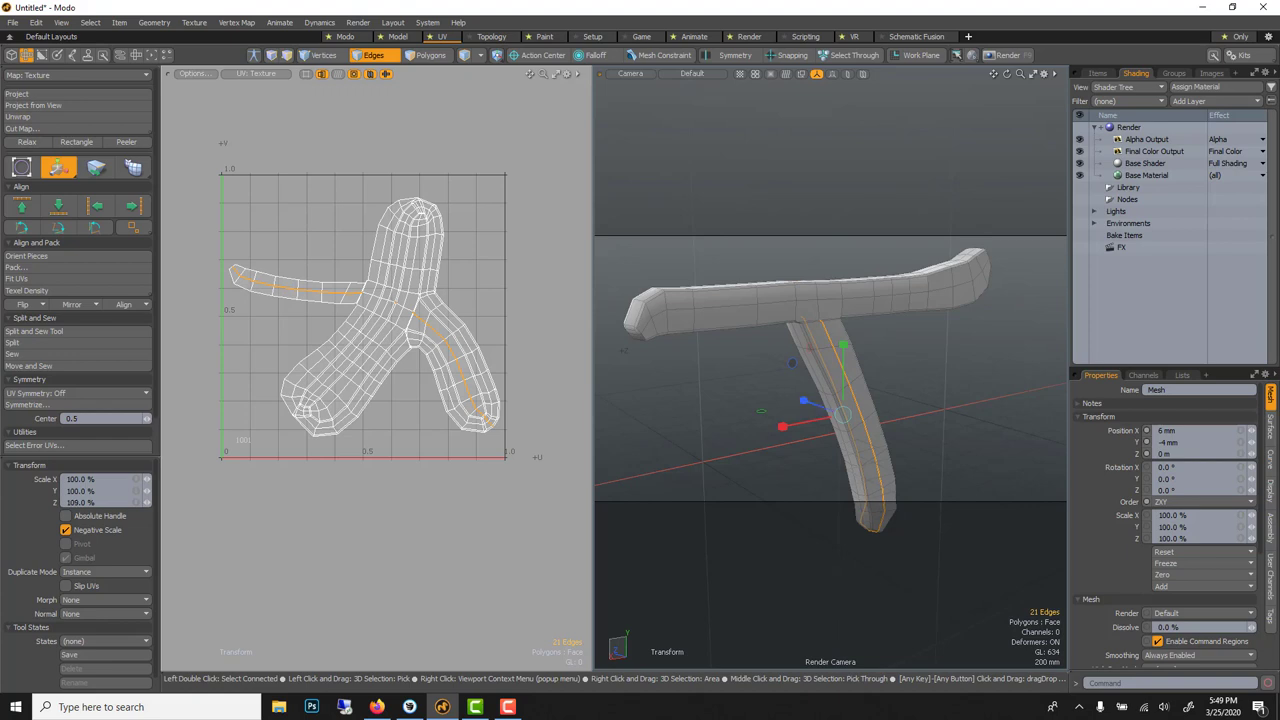
pyautogui.press('space')
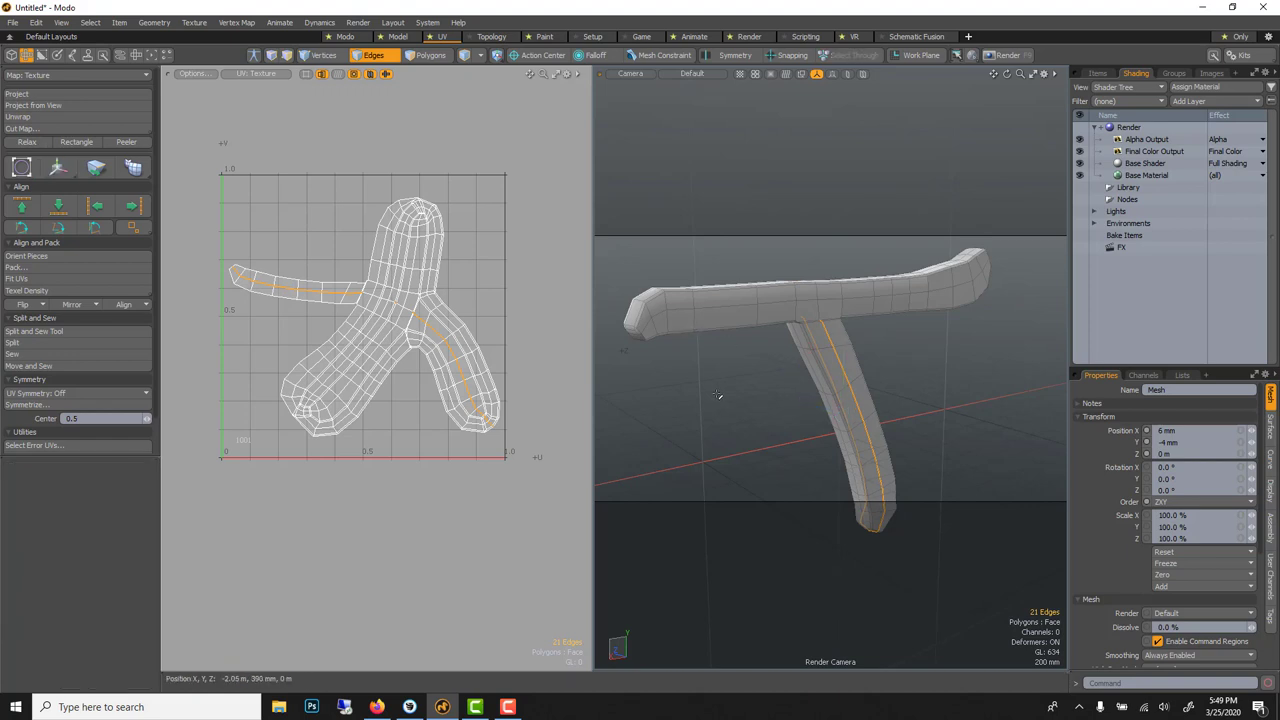
pyautogui.keyDown('alt'); pyautogui.moveTo(718, 396); pyautogui.dragTo(963, 371); pyautogui.keyUp('alt')
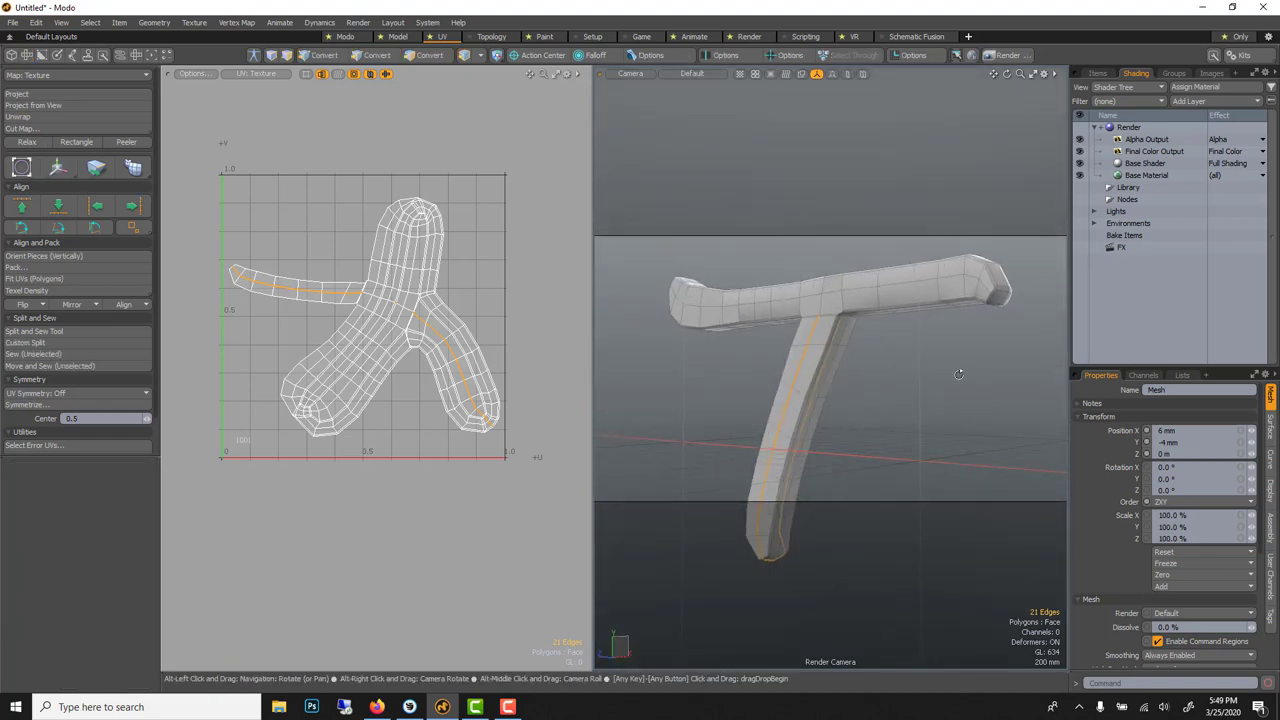
pyautogui.doubleClick(842, 327)
pyautogui.keyDown('alt'); pyautogui.moveTo(871, 351); pyautogui.dragTo(872, 437); pyautogui.keyUp('alt')
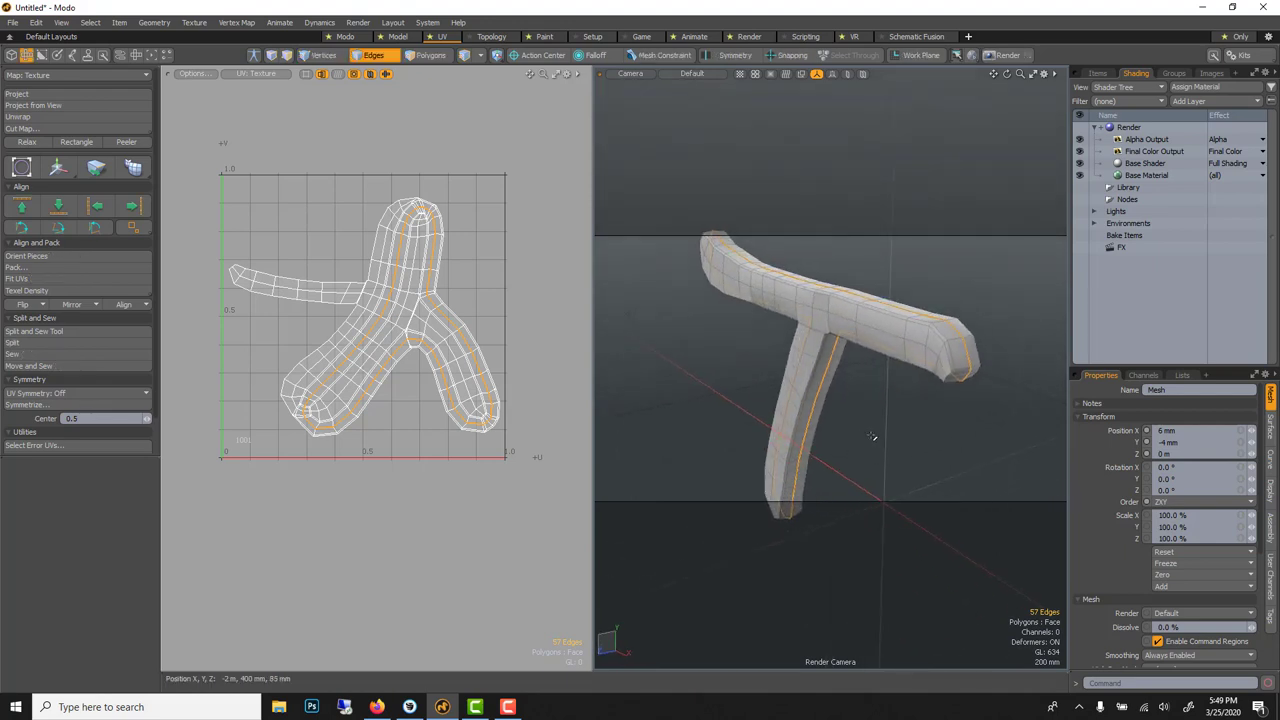
pyautogui.click(872, 437)
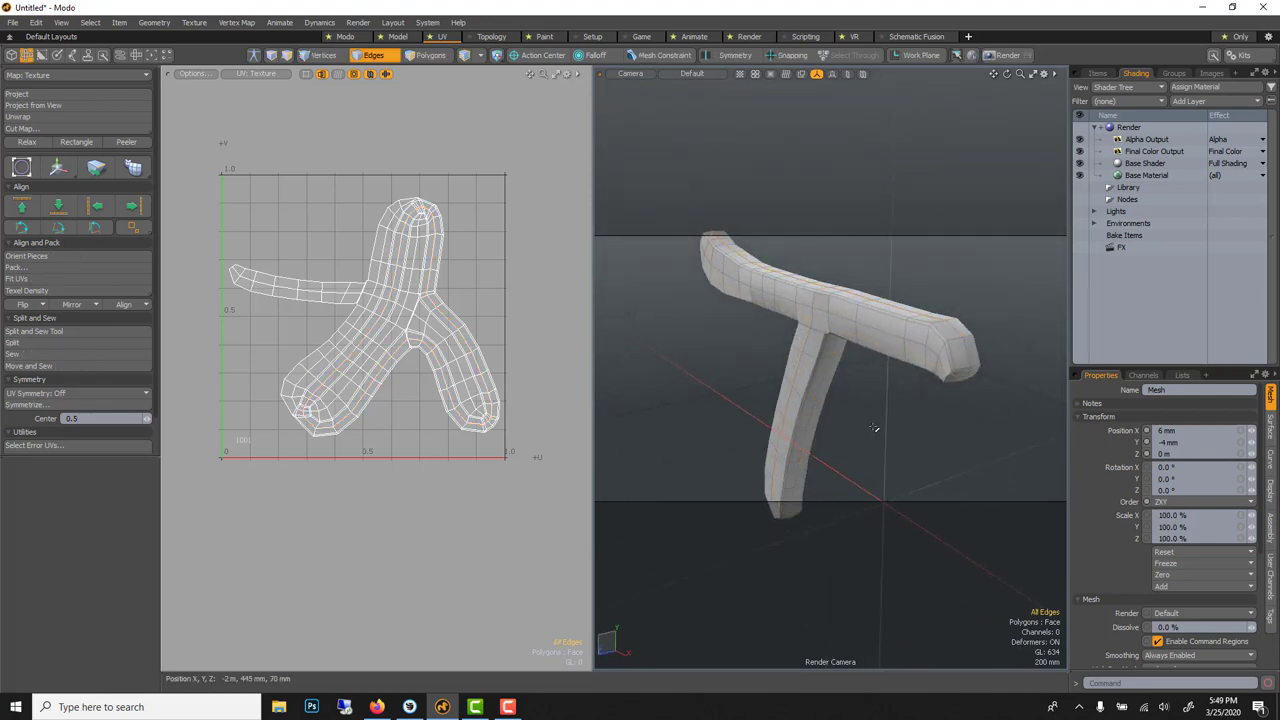
# Run Mesh Cleanup on the whole mesh with all cleanup options enabled
pyautogui.click(420, 58)
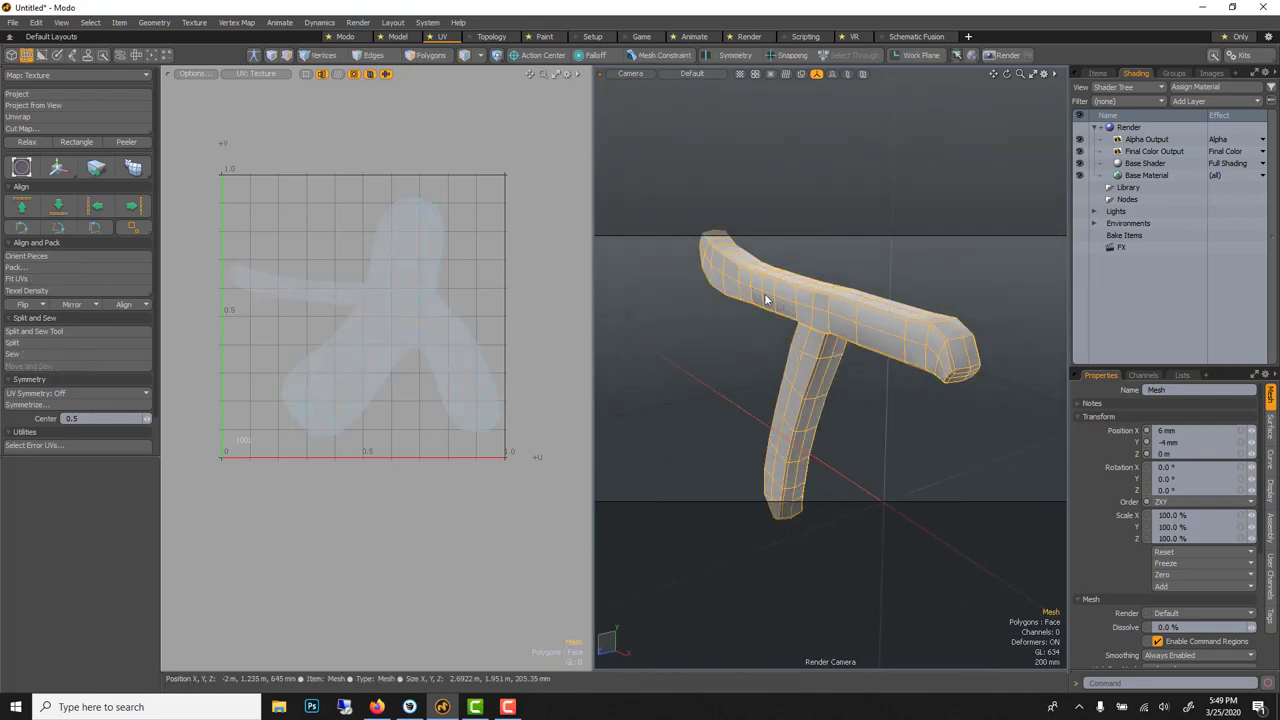
pyautogui.click(145, 23)
pyautogui.click(180, 164)
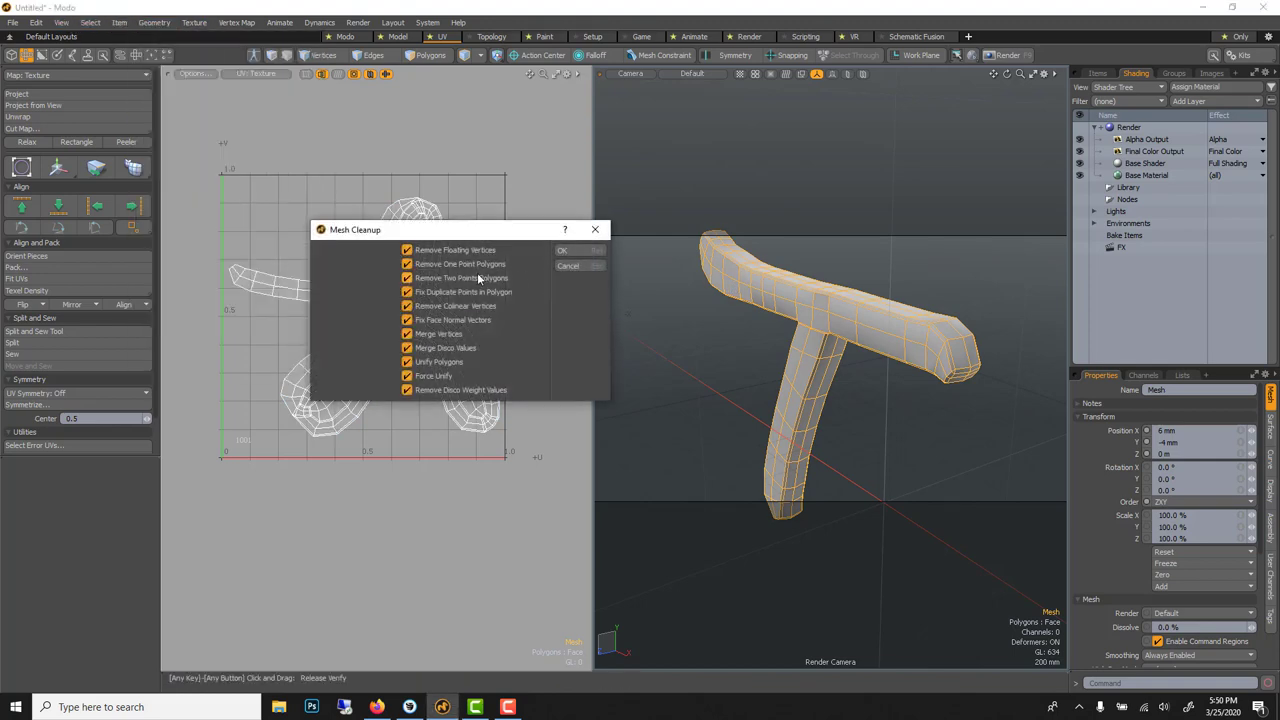
pyautogui.click(562, 250)
pyautogui.click(518, 316)
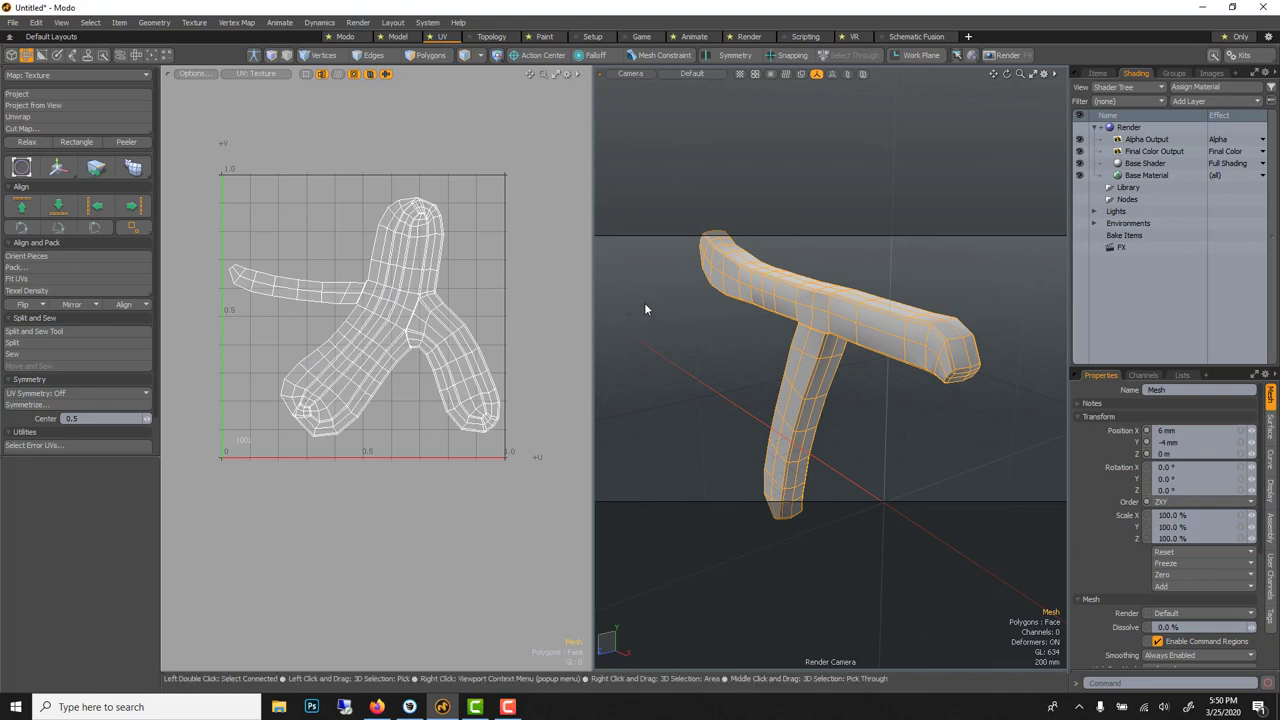
# Apply the Spotify preset from the Enhanced modo Tutorial materials to the mesh and select its Spots_mask layer
pyautogui.press('F6')
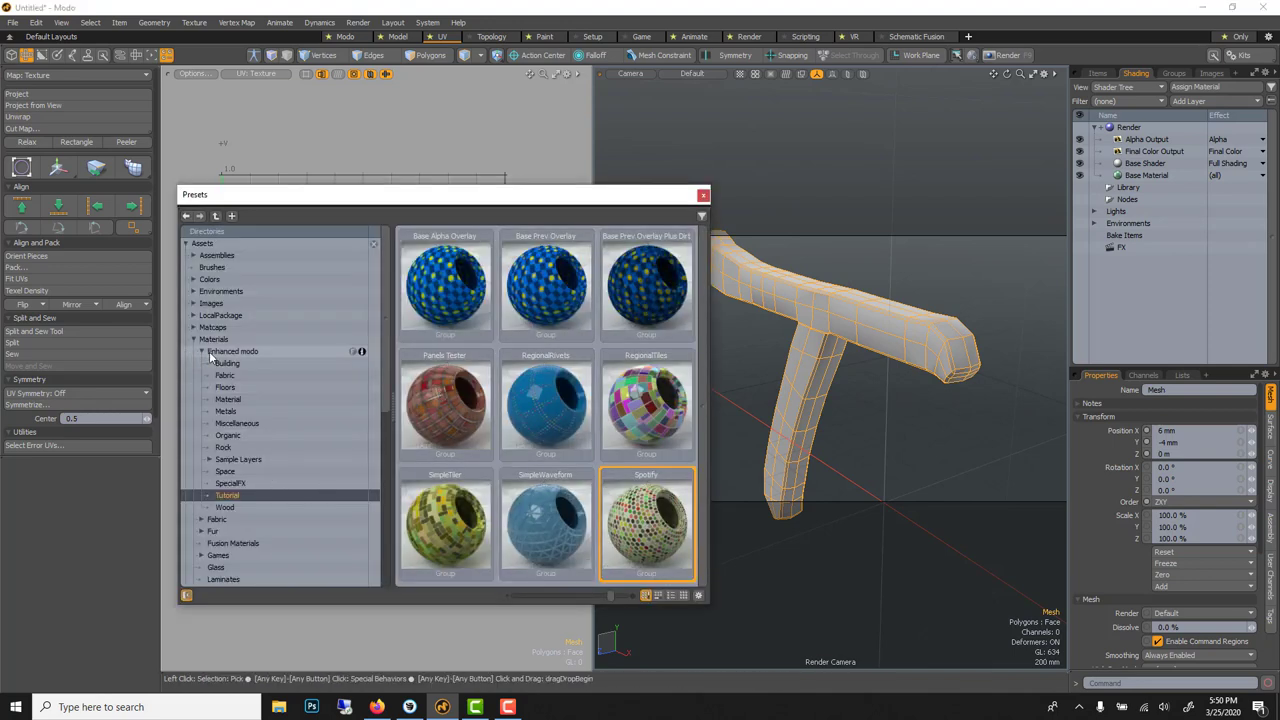
pyautogui.moveTo(648, 537); pyautogui.dragTo(805, 308)
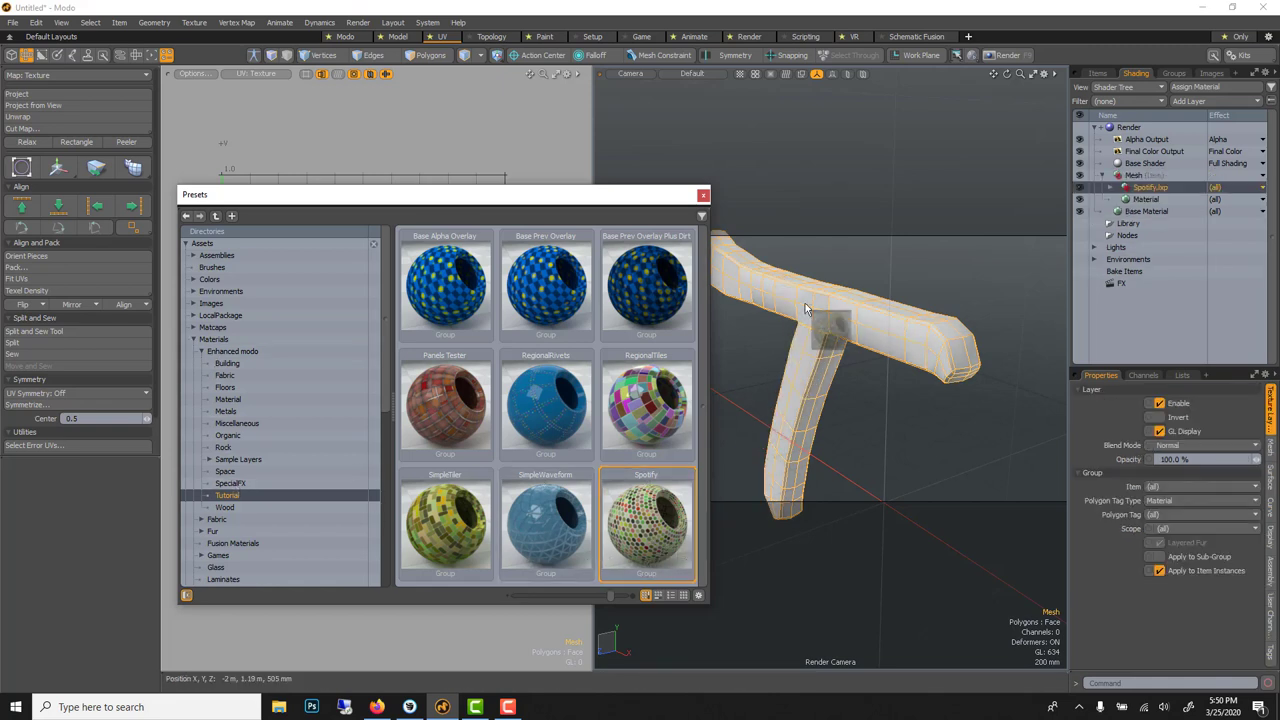
pyautogui.click(1110, 187)
pyautogui.click(1158, 200)
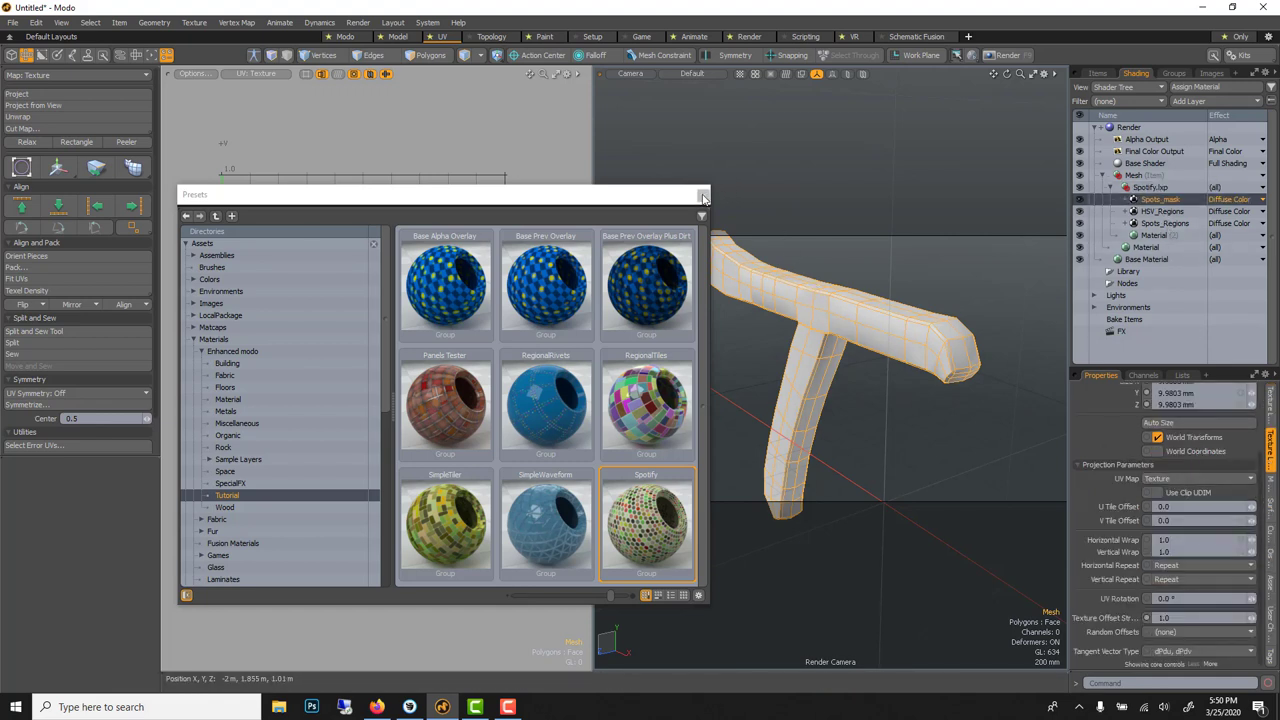
pyautogui.click(637, 226)
pyautogui.moveTo(637, 224); pyautogui.dragTo(599, 580)
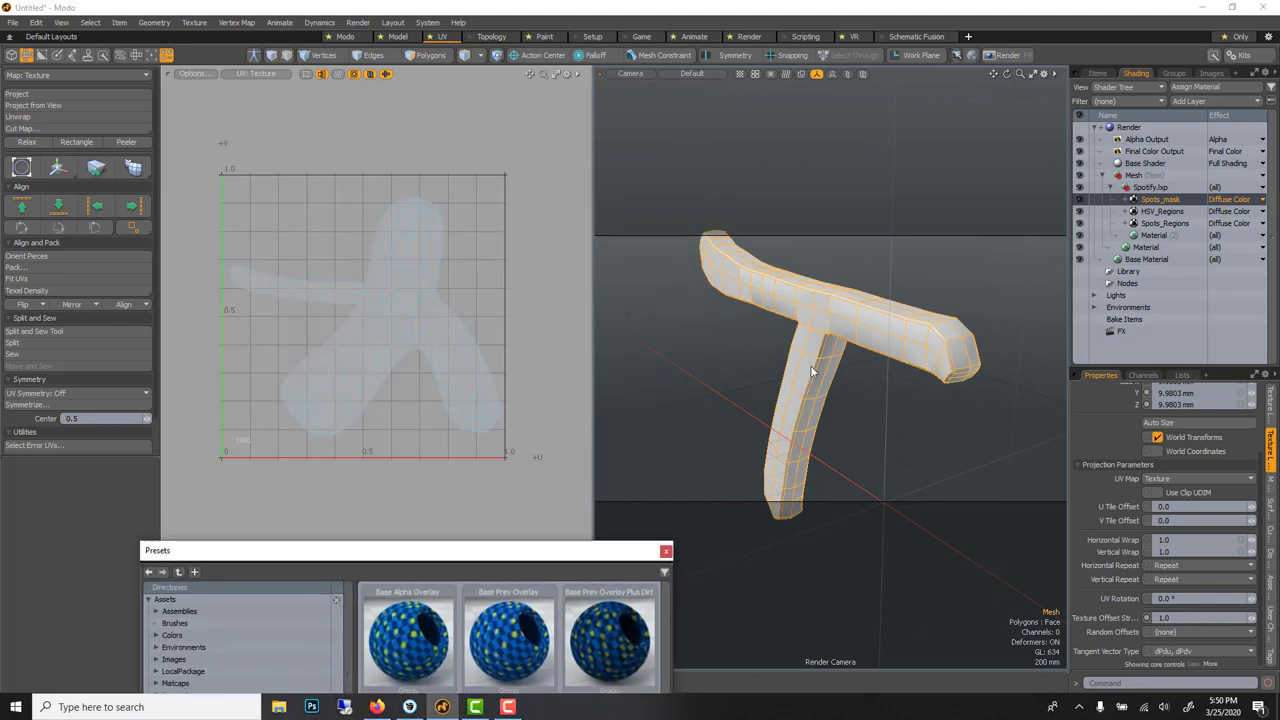
# Start a live render preview and examine the spotted texture on the mesh from several sides
pyautogui.press('F8')
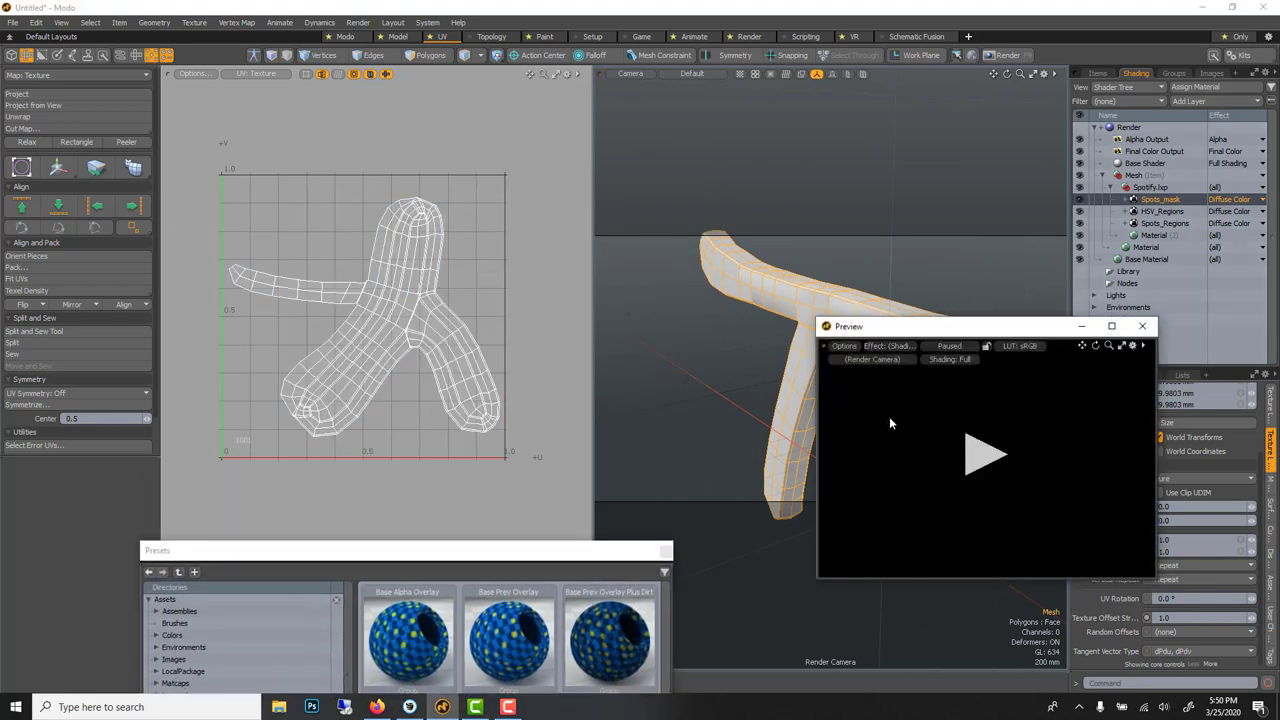
pyautogui.click(982, 448)
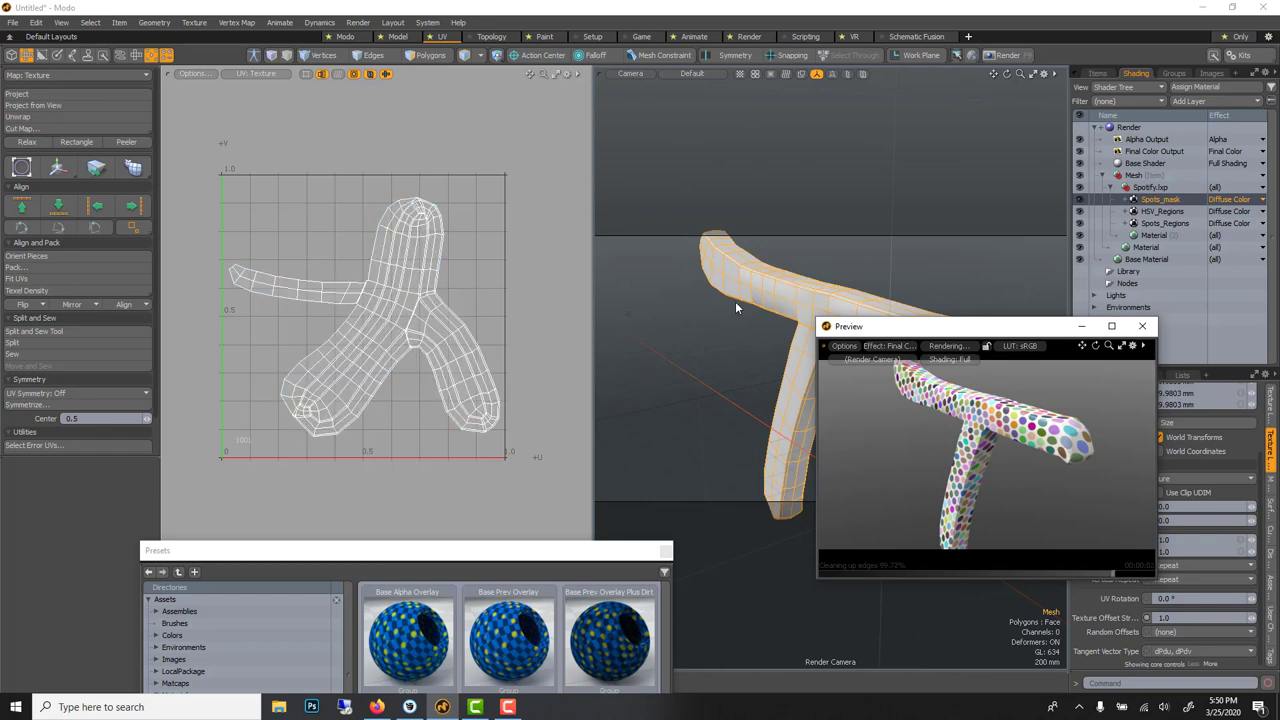
pyautogui.scroll(2, 759, 293)
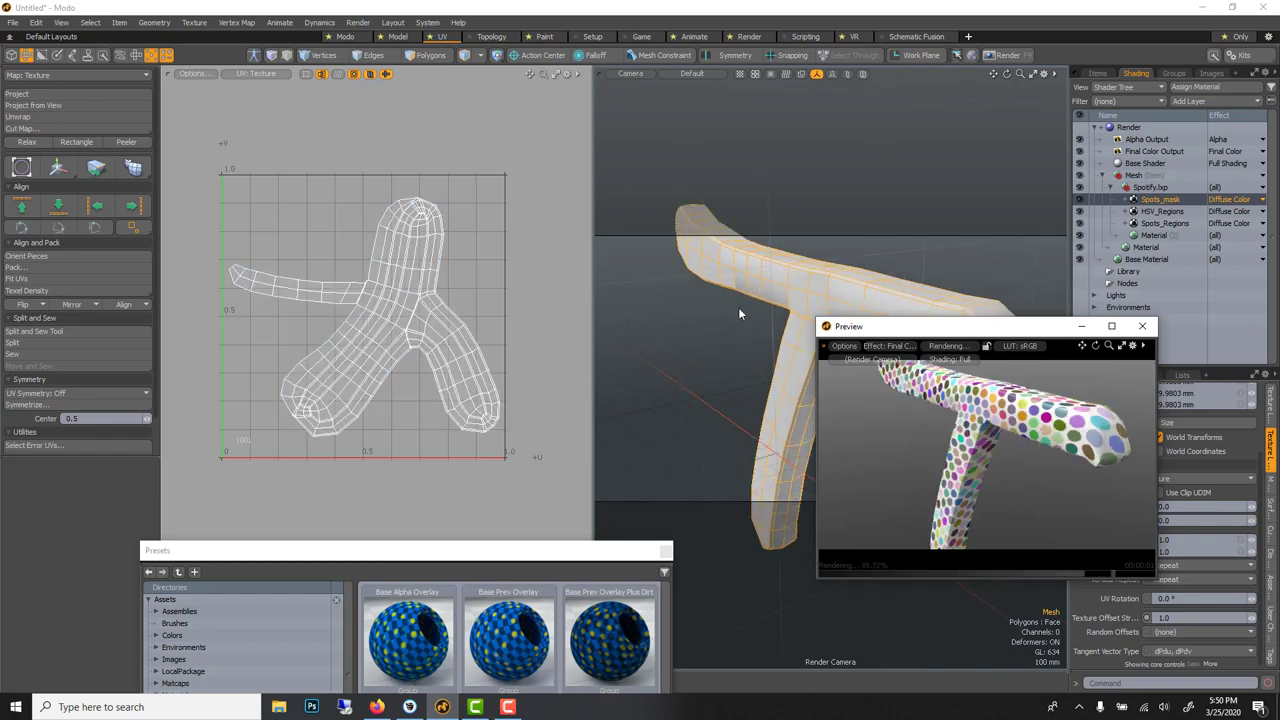
pyautogui.keyDown('alt'); pyautogui.moveTo(738, 310); pyautogui.dragTo(795, 327); pyautogui.keyUp('alt')
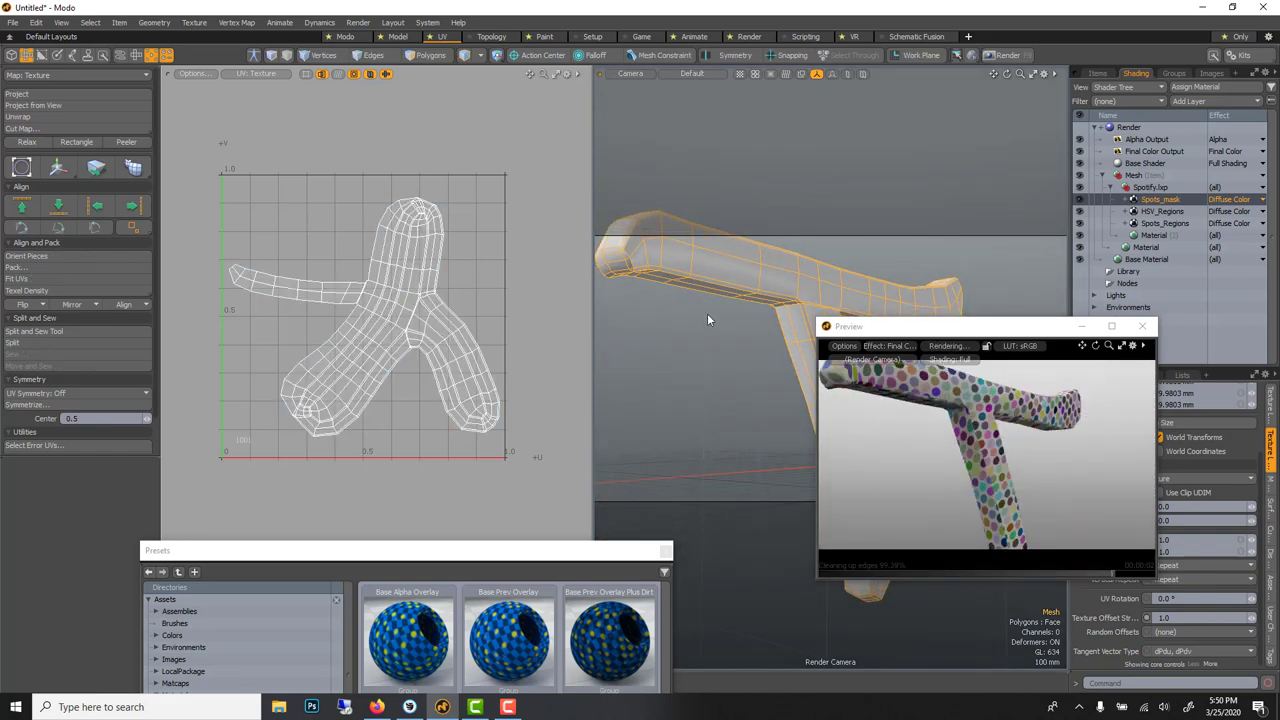
pyautogui.keyDown('alt'); pyautogui.moveTo(707, 319); pyautogui.dragTo(963, 360); pyautogui.keyUp('alt')
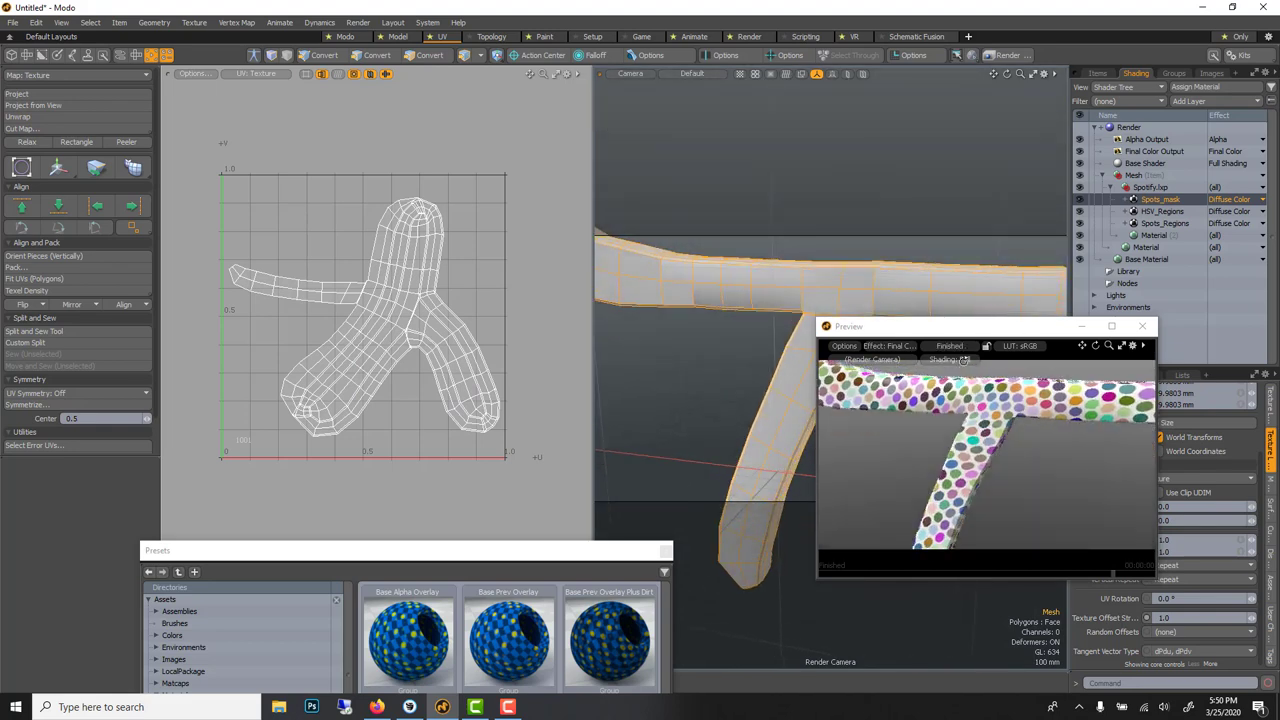
# Rotate the whole UV island by 6.5° in the UV map
pyautogui.click(272, 280)
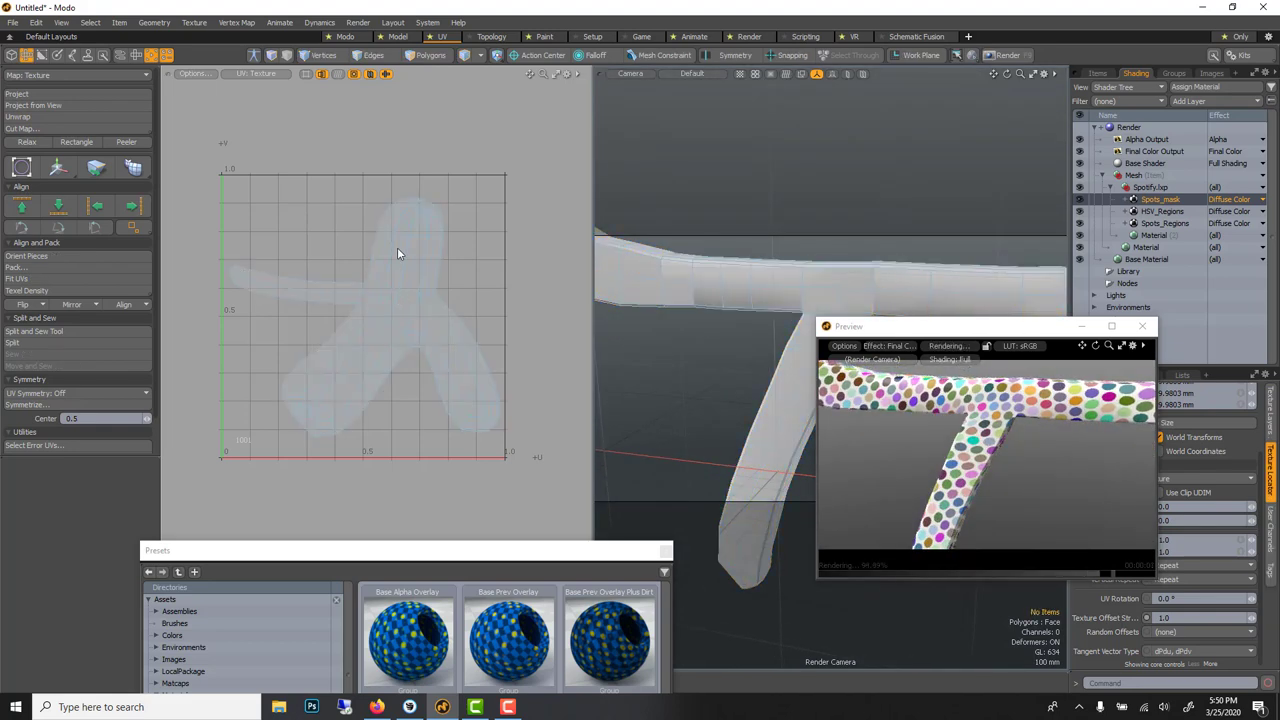
pyautogui.press('3')
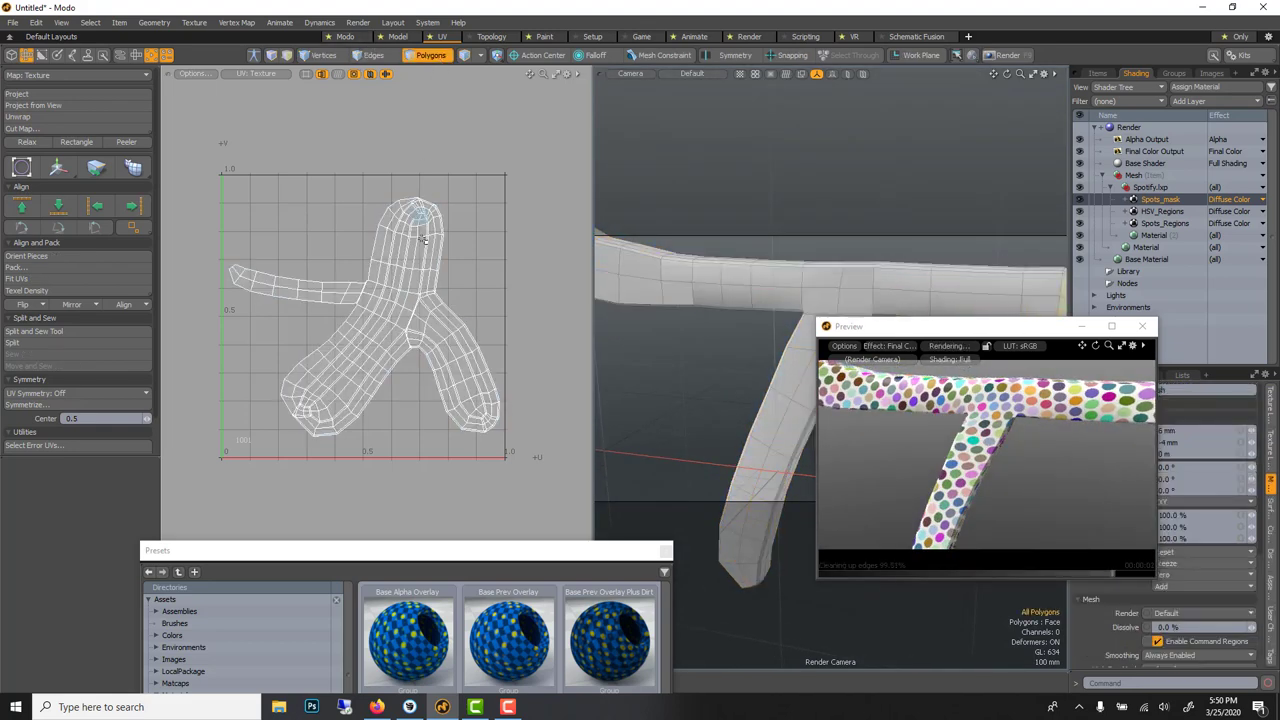
pyautogui.press('e')
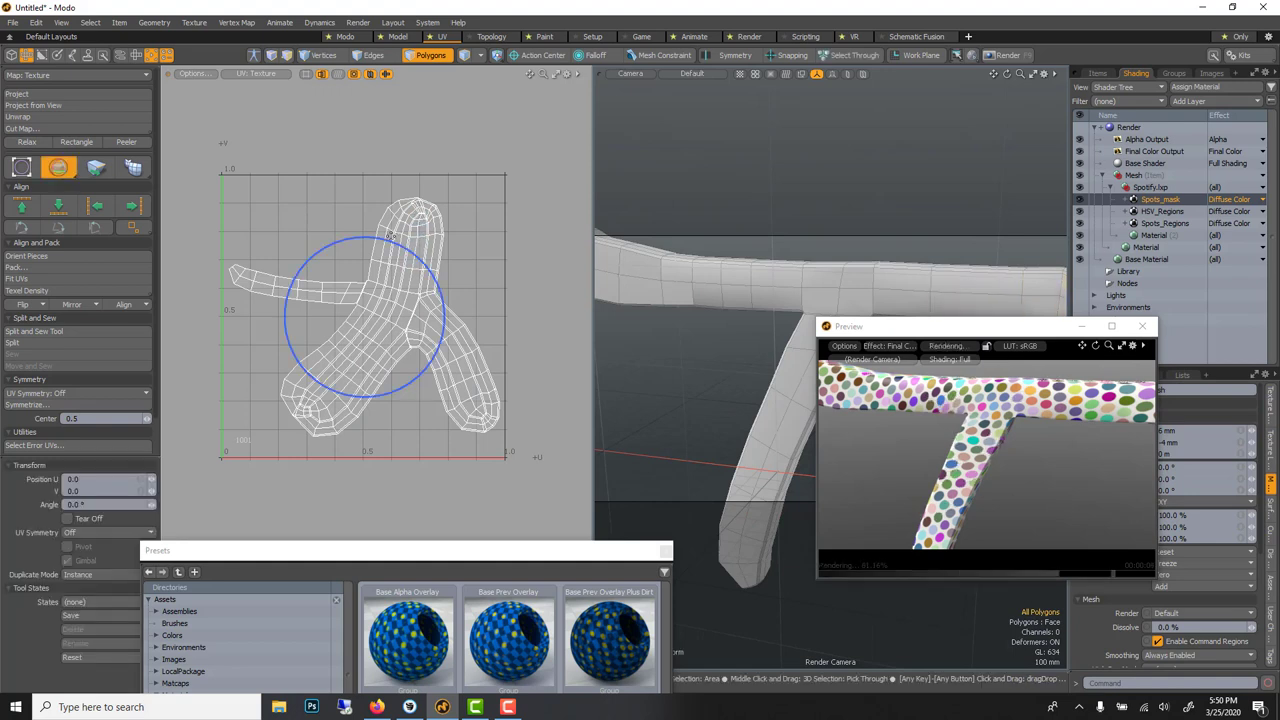
pyautogui.moveTo(390, 232); pyautogui.dragTo(381, 232)
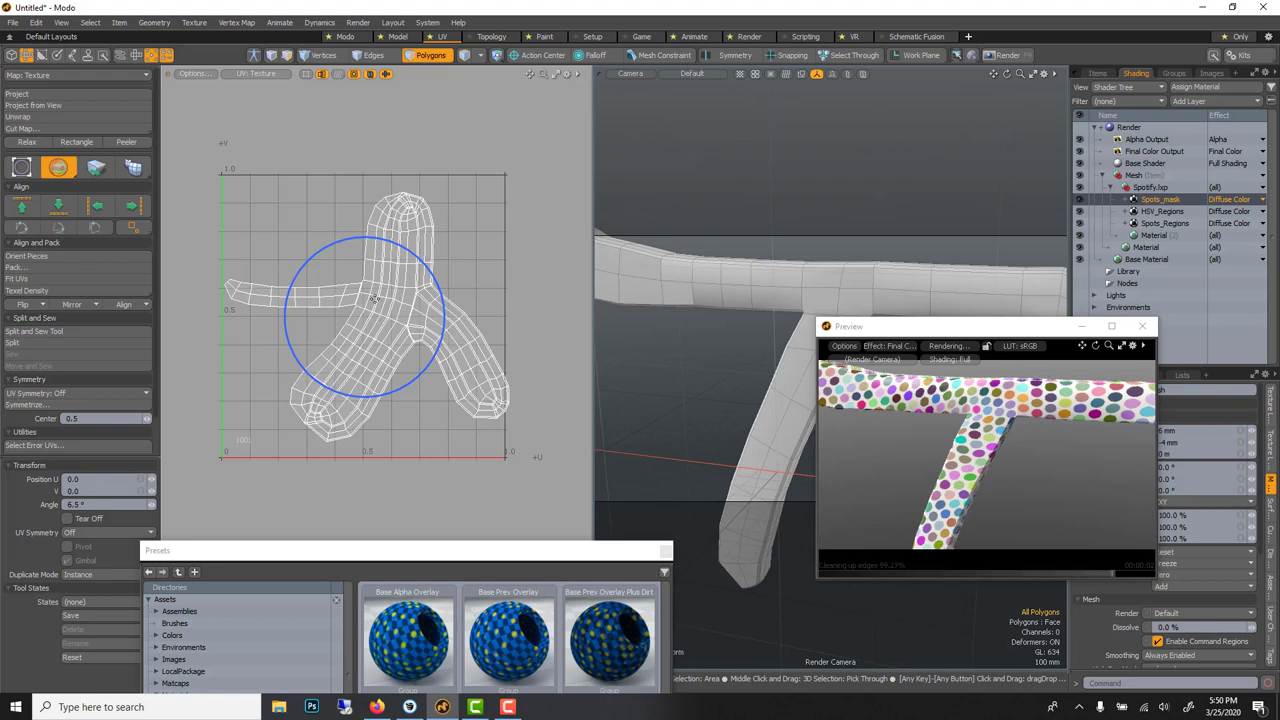
pyautogui.press('space')
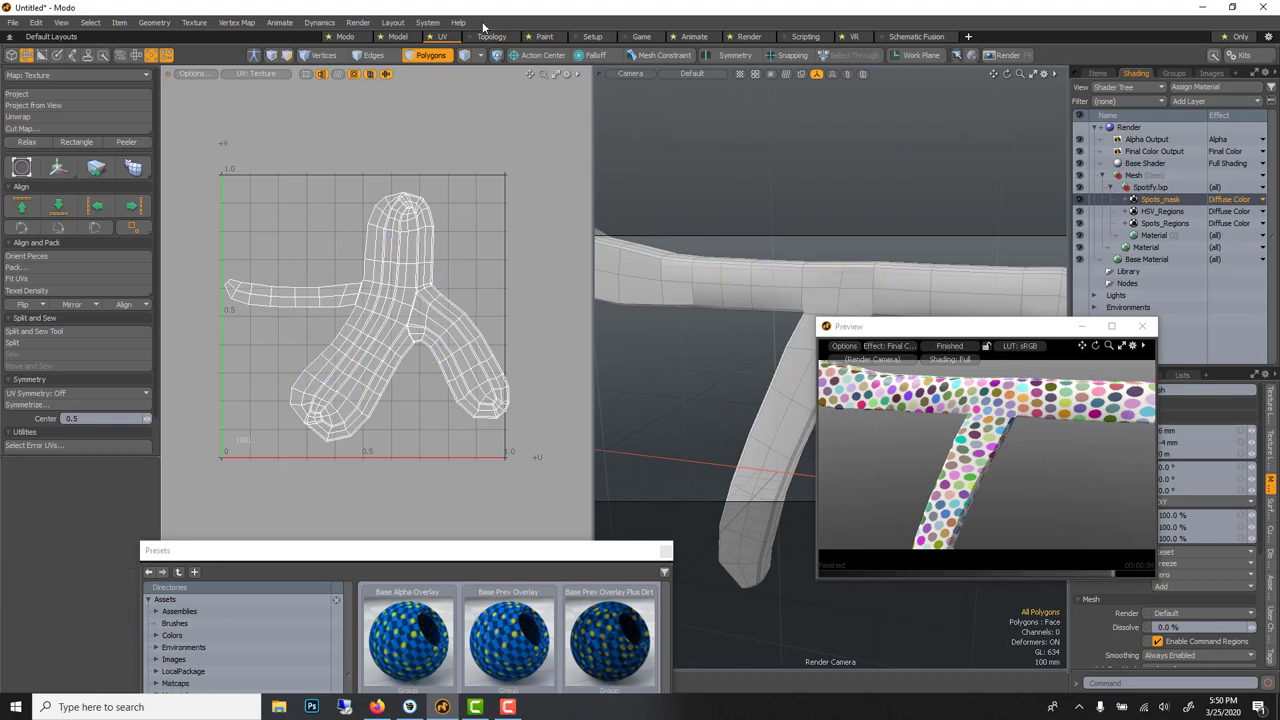
# Subdivide all polygons twice with the Catmull-Clark method in the Model layout and check the spotted texture in the render preview
pyautogui.click(408, 36)
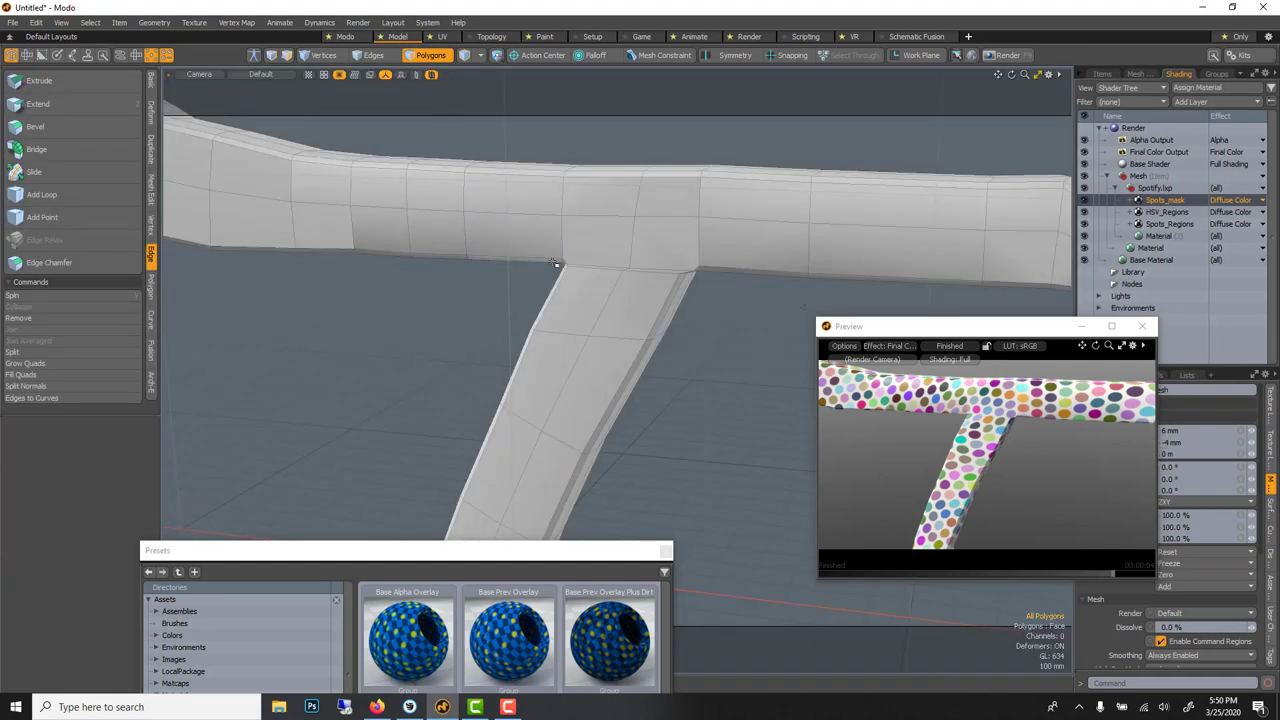
pyautogui.scroll(-3, 551, 262)
pyautogui.keyDown('alt'); pyautogui.moveTo(613, 291); pyautogui.dragTo(589, 311); pyautogui.keyUp('alt')
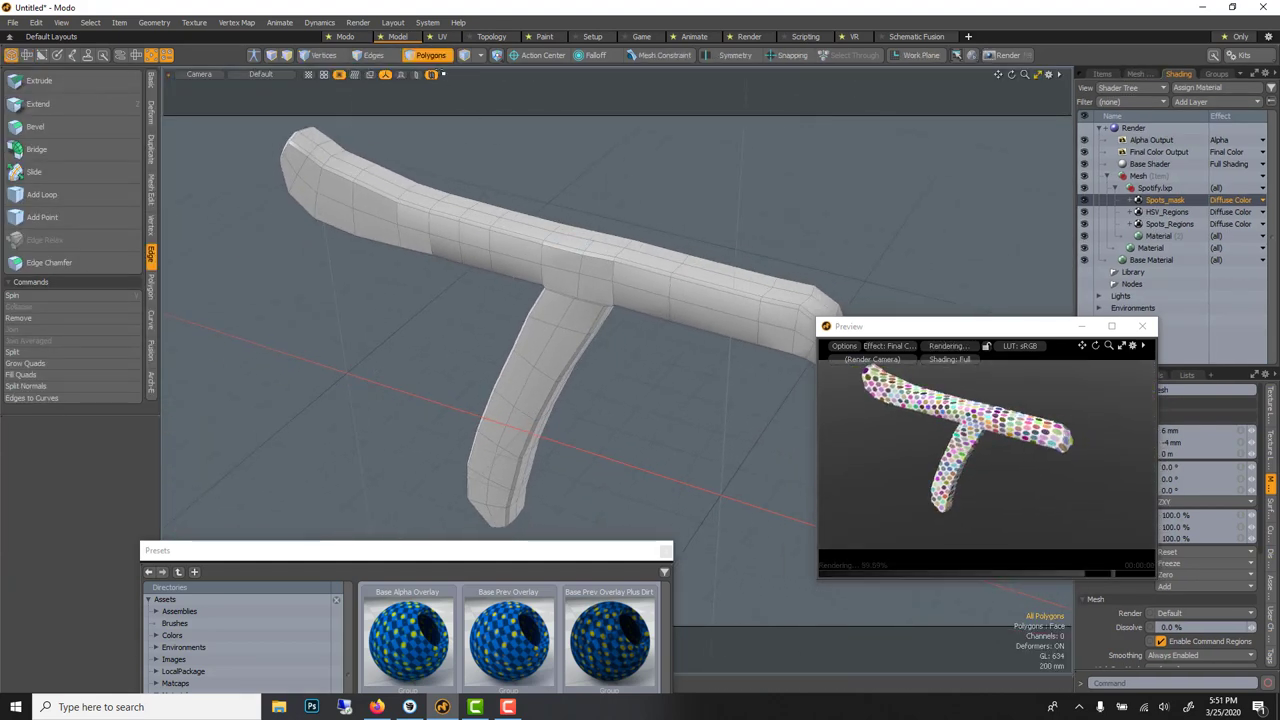
pyautogui.hotkey('shift', 'd')
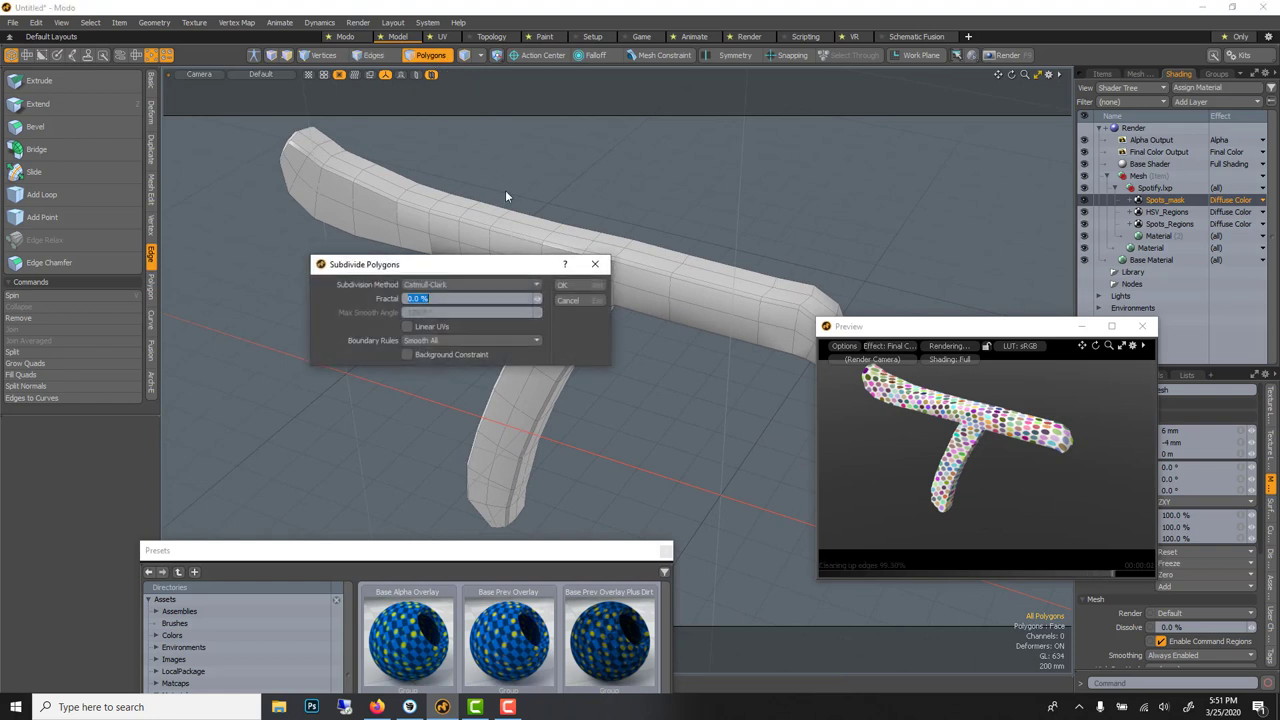
pyautogui.click(564, 285)
pyautogui.hotkey('shift', 'd')
pyautogui.click(565, 286)
pyautogui.scroll(3, 566, 290)
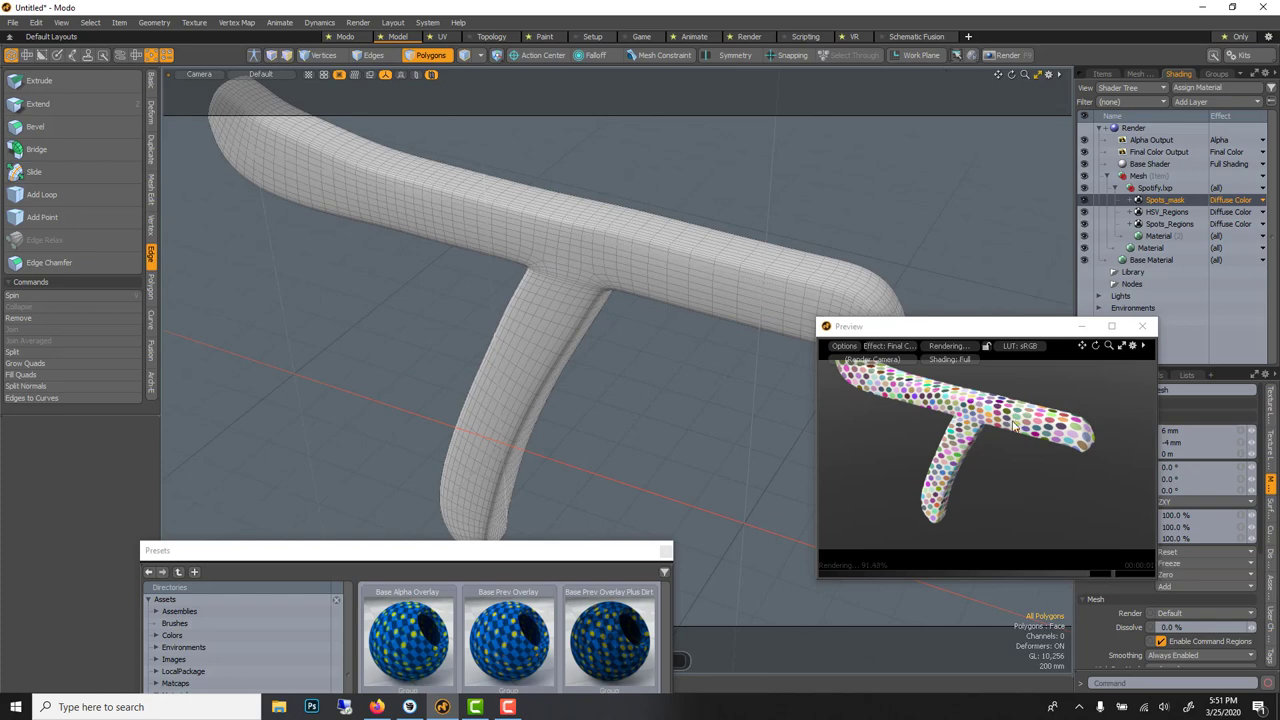
pyautogui.keyDown('alt'); pyautogui.moveTo(712, 370); pyautogui.dragTo(681, 353); pyautogui.keyUp('alt')
pyautogui.scroll(-1, 676, 348)
pyautogui.keyDown('alt'); pyautogui.keyDown('shift'); pyautogui.moveTo(609, 323); pyautogui.dragTo(547, 308); pyautogui.keyUp('shift'); pyautogui.keyUp('alt')
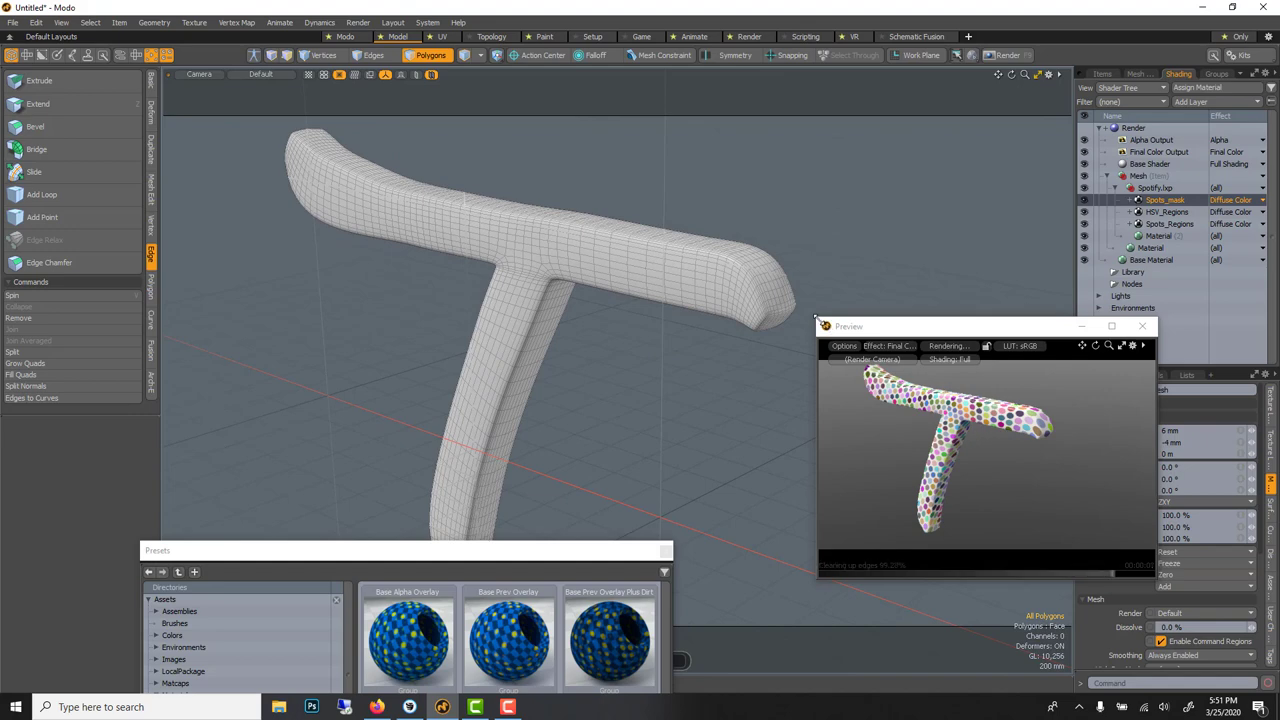
# Enlarge the render preview window and place it over the modelling viewport, clear of the shader tree
pyautogui.moveTo(818, 320); pyautogui.dragTo(536, 125)
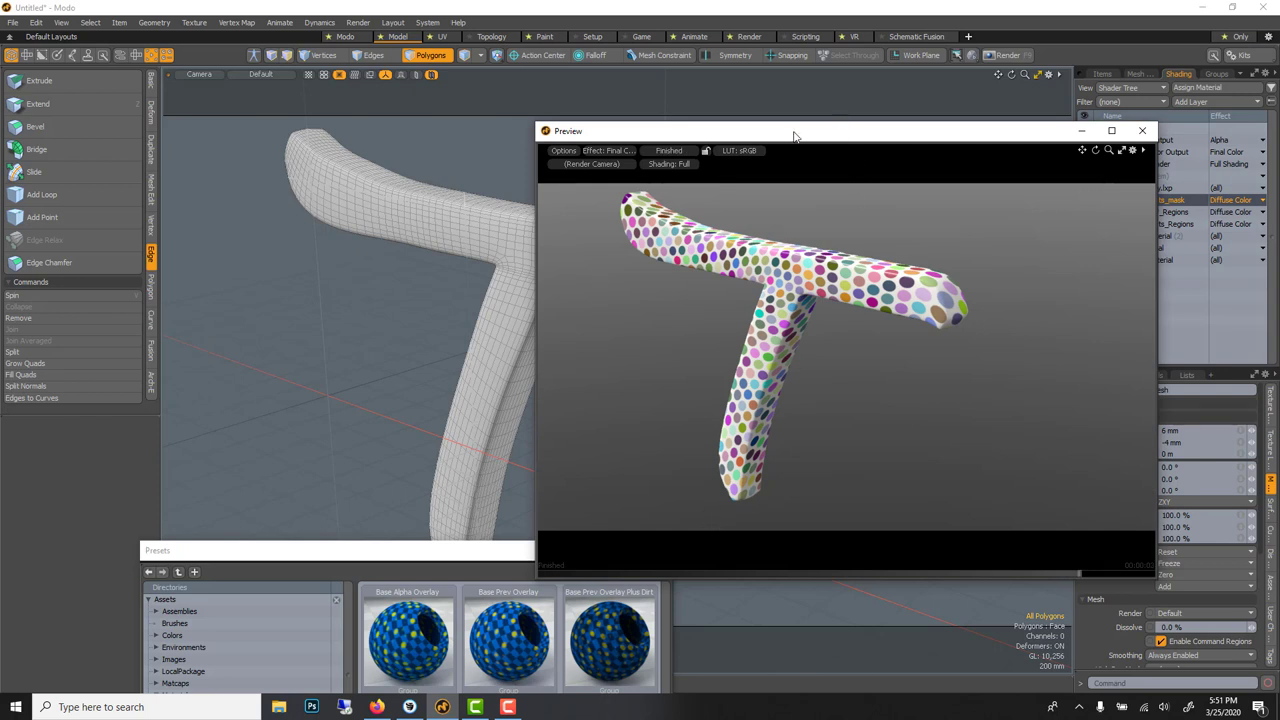
pyautogui.moveTo(759, 135); pyautogui.dragTo(479, 139)
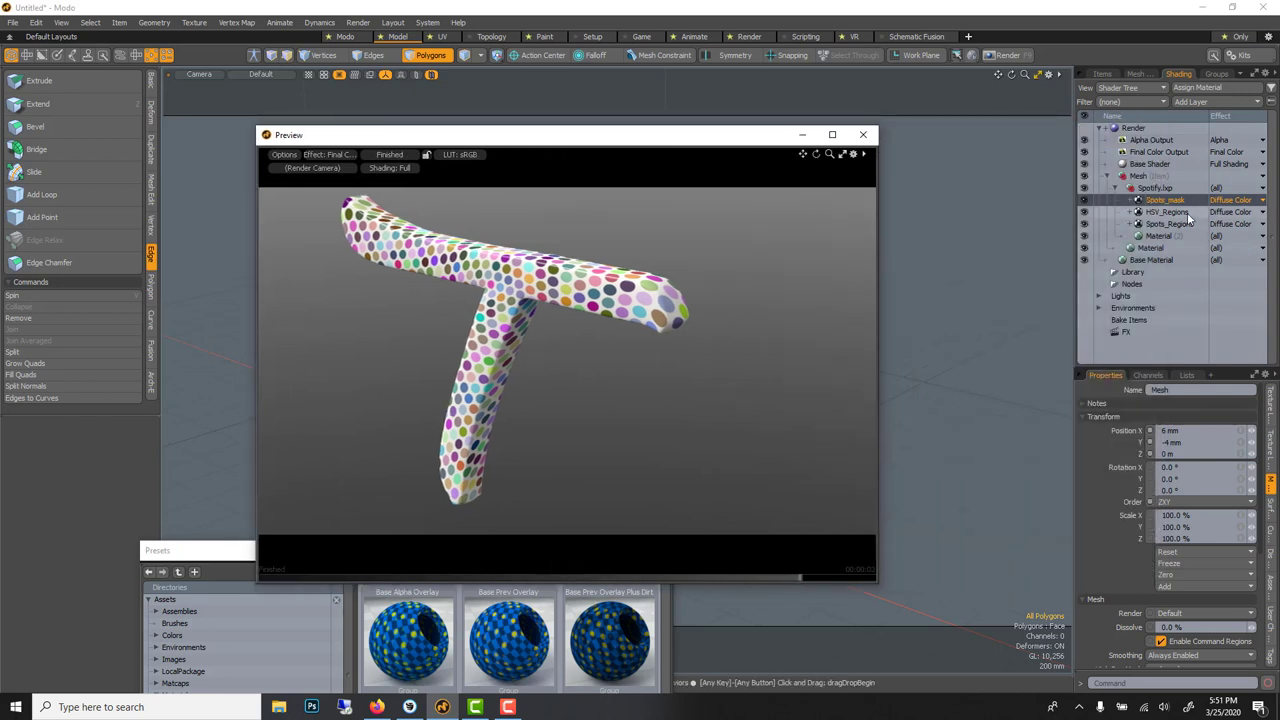
# Try a duplicate of the Spots_Regions layer with its effect set to Displacement, and undo both changes
pyautogui.click(1185, 220)
pyautogui.rightClick(1185, 220)
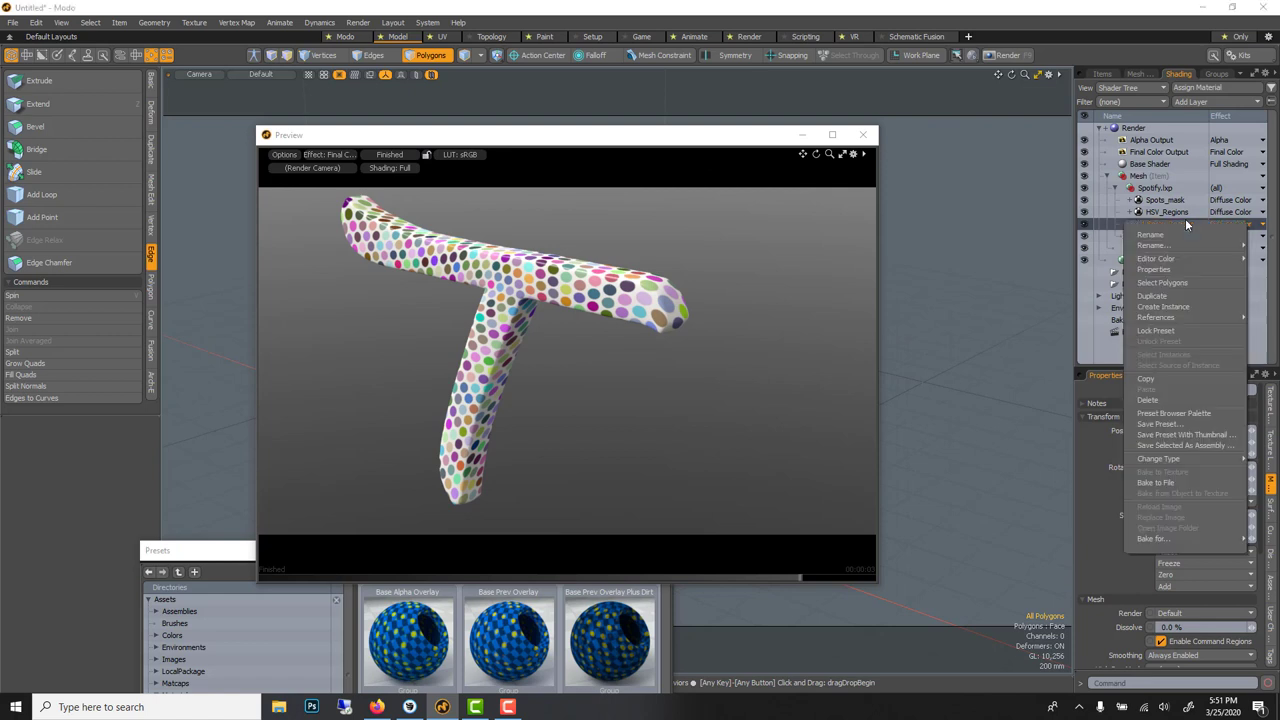
pyautogui.click(1160, 296)
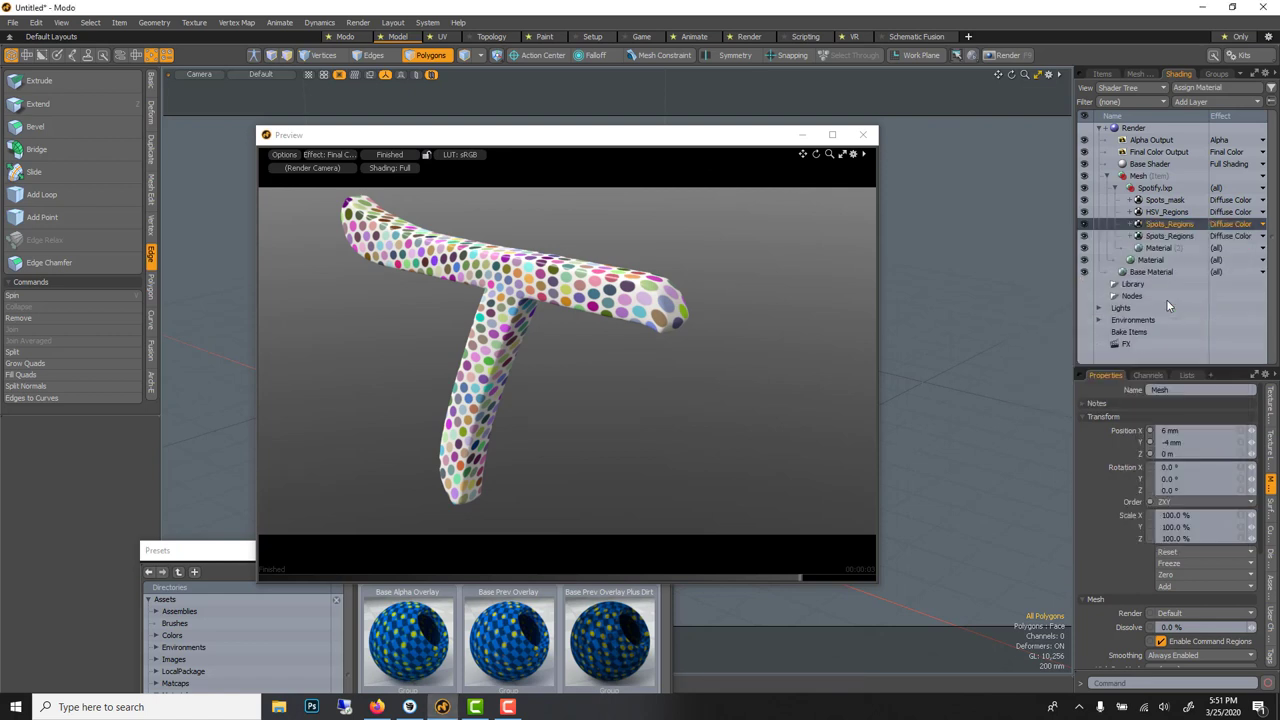
pyautogui.click(1263, 226)
pyautogui.moveTo(1229, 352)
pyautogui.moveTo(1206, 371)
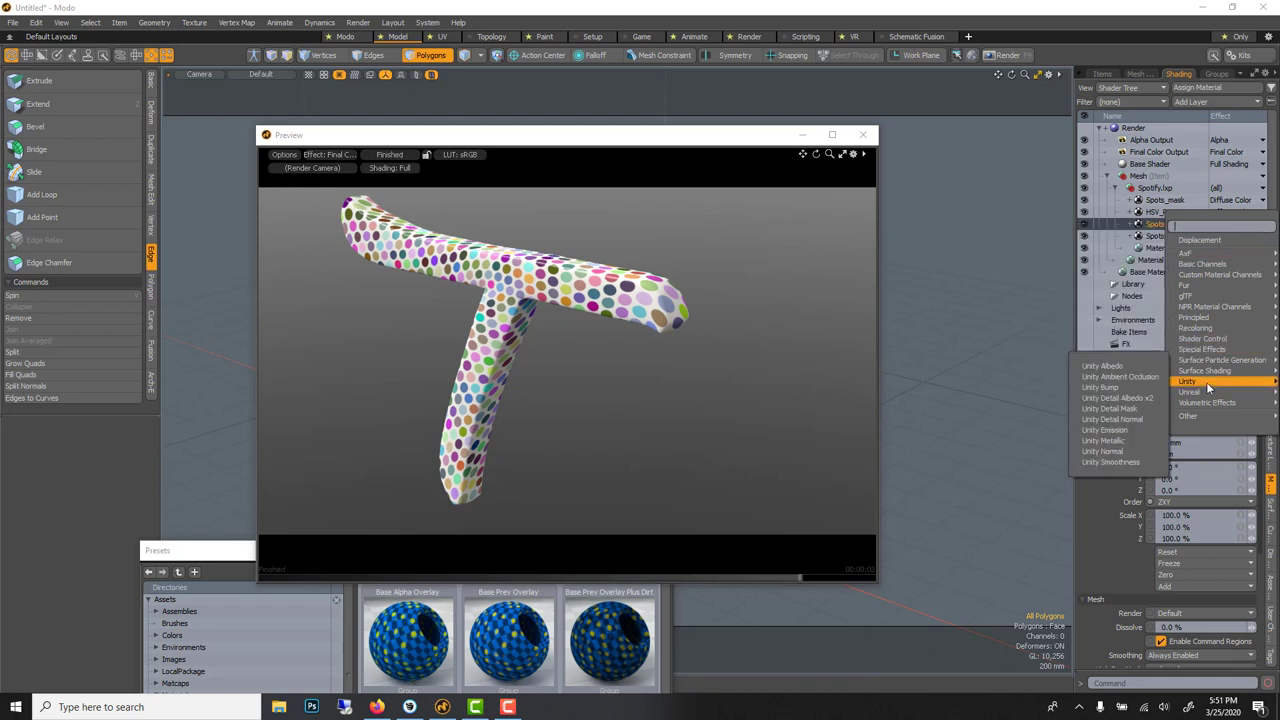
pyautogui.click(1106, 386)
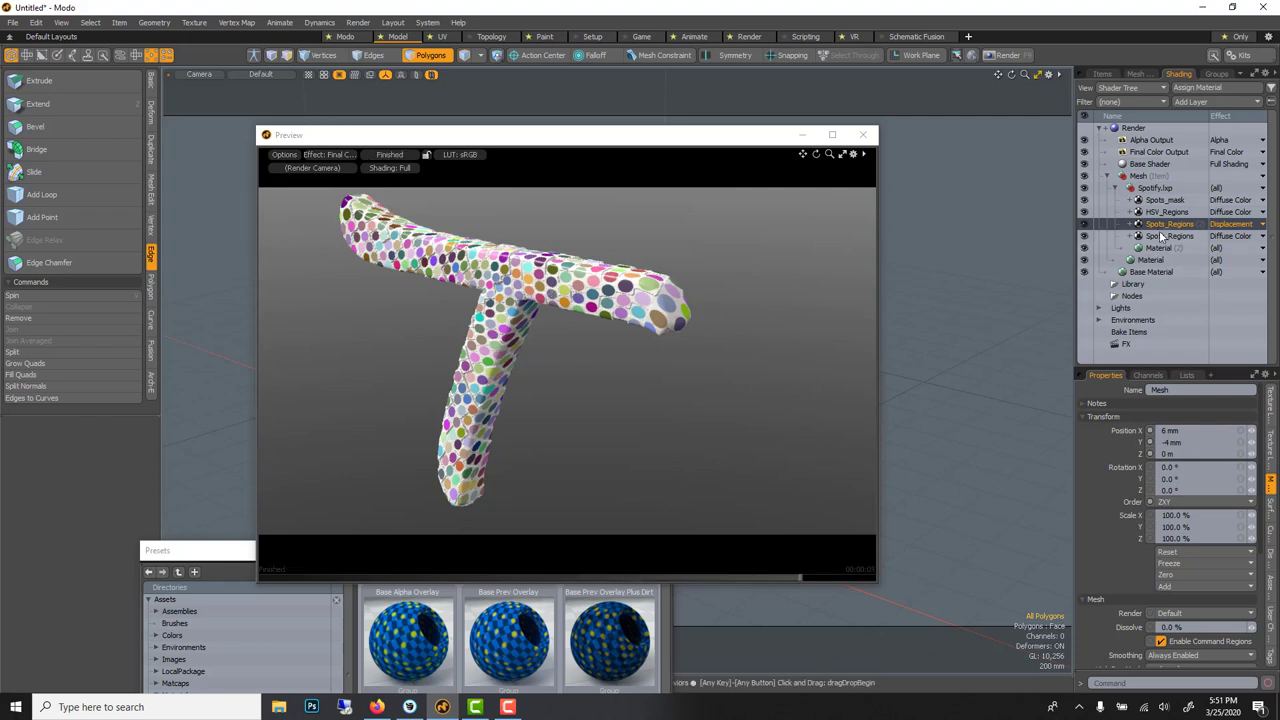
pyautogui.hotkey('ctrl', 'z')
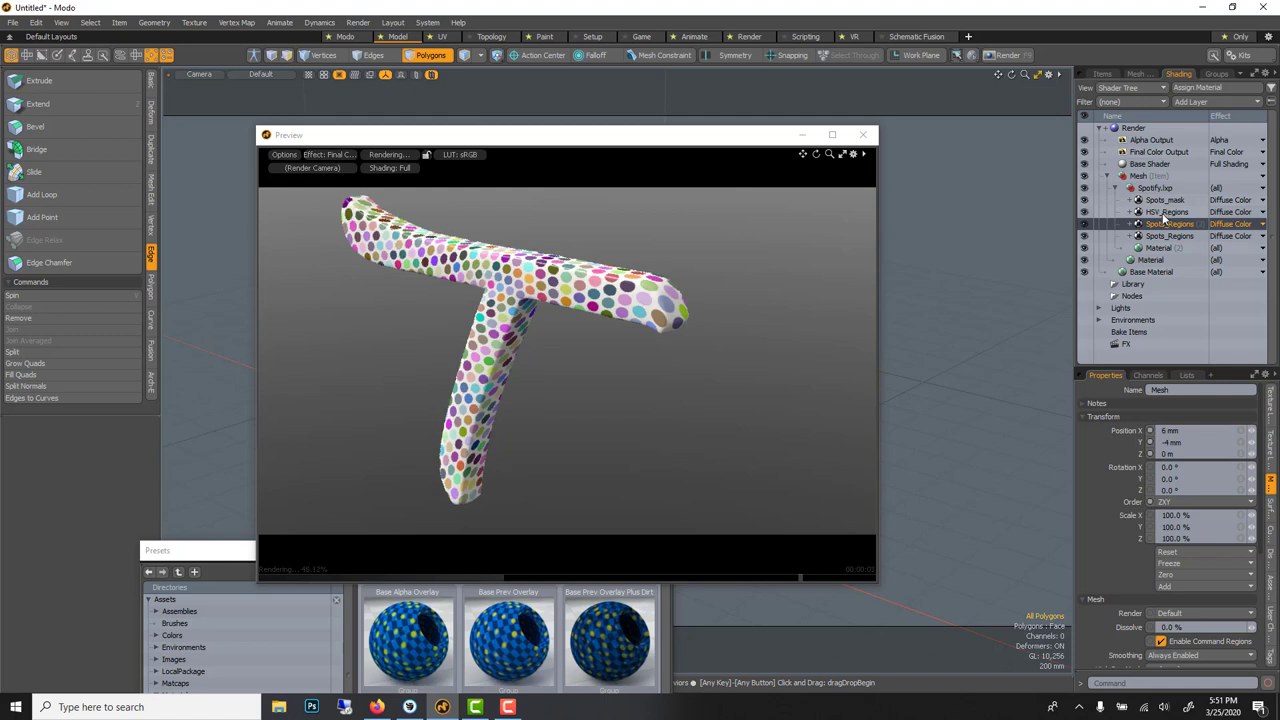
pyautogui.hotkey('ctrl', 'z')
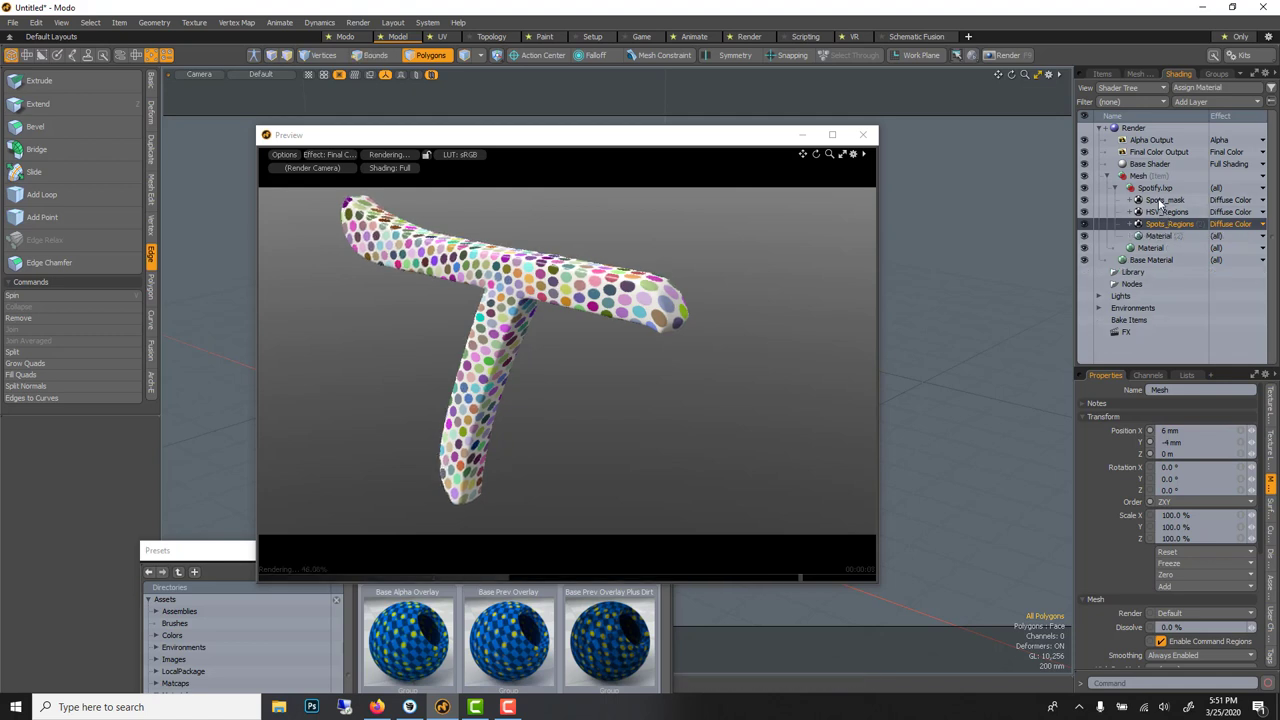
# Set the effect of the Spots_mask, HSV_Regions and Spots_Regions layers together to Displacement
pyautogui.keyDown('shift'); pyautogui.click(1160, 201); pyautogui.keyUp('shift')
pyautogui.click(1262, 225)
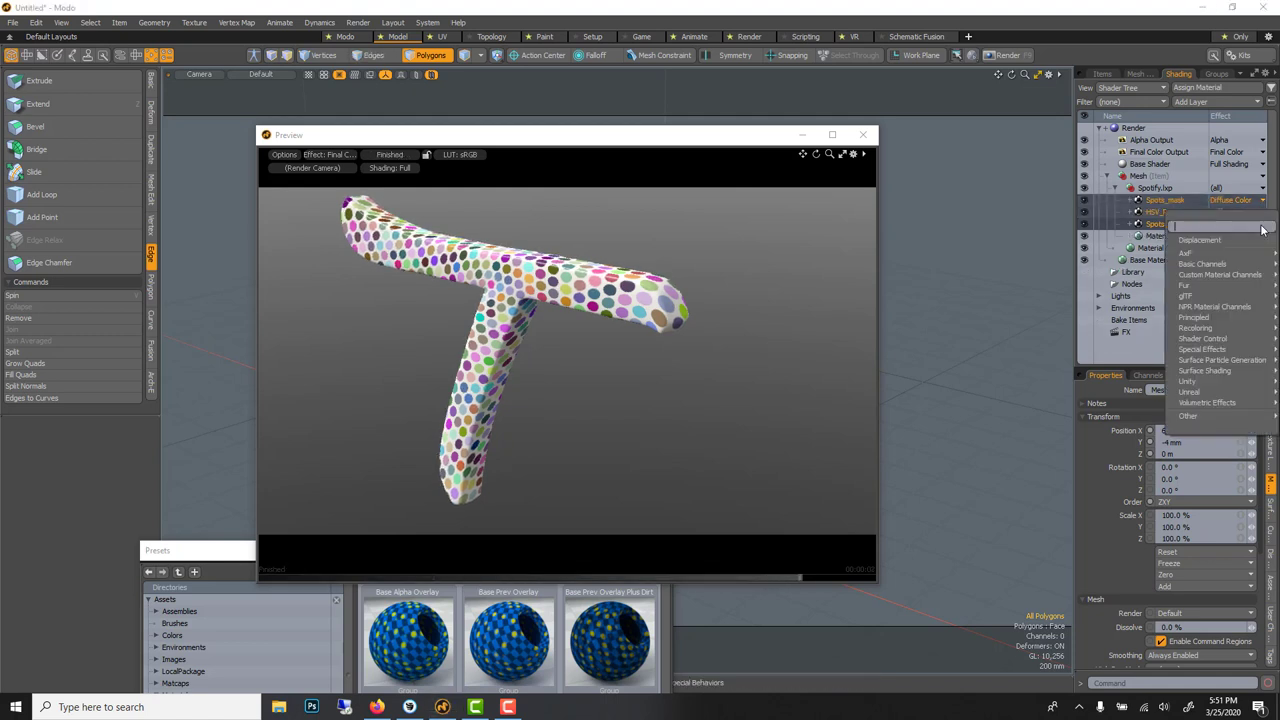
pyautogui.moveTo(1242, 373)
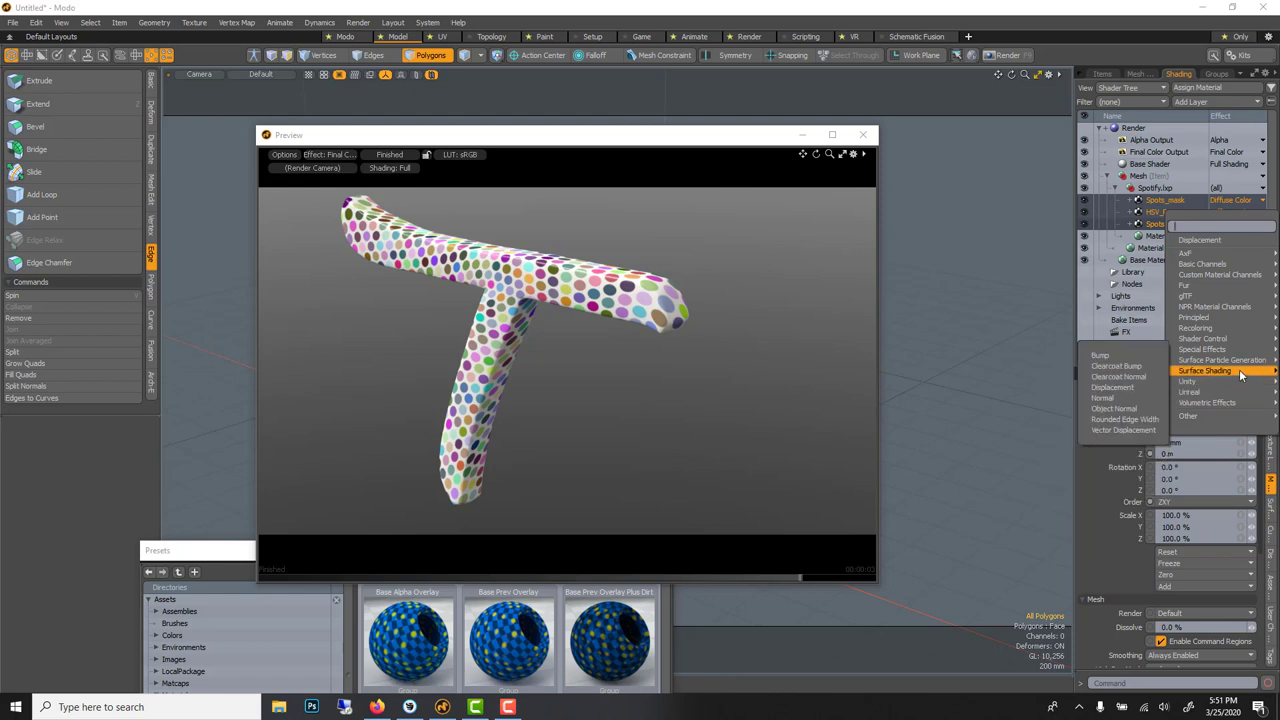
pyautogui.click(1126, 387)
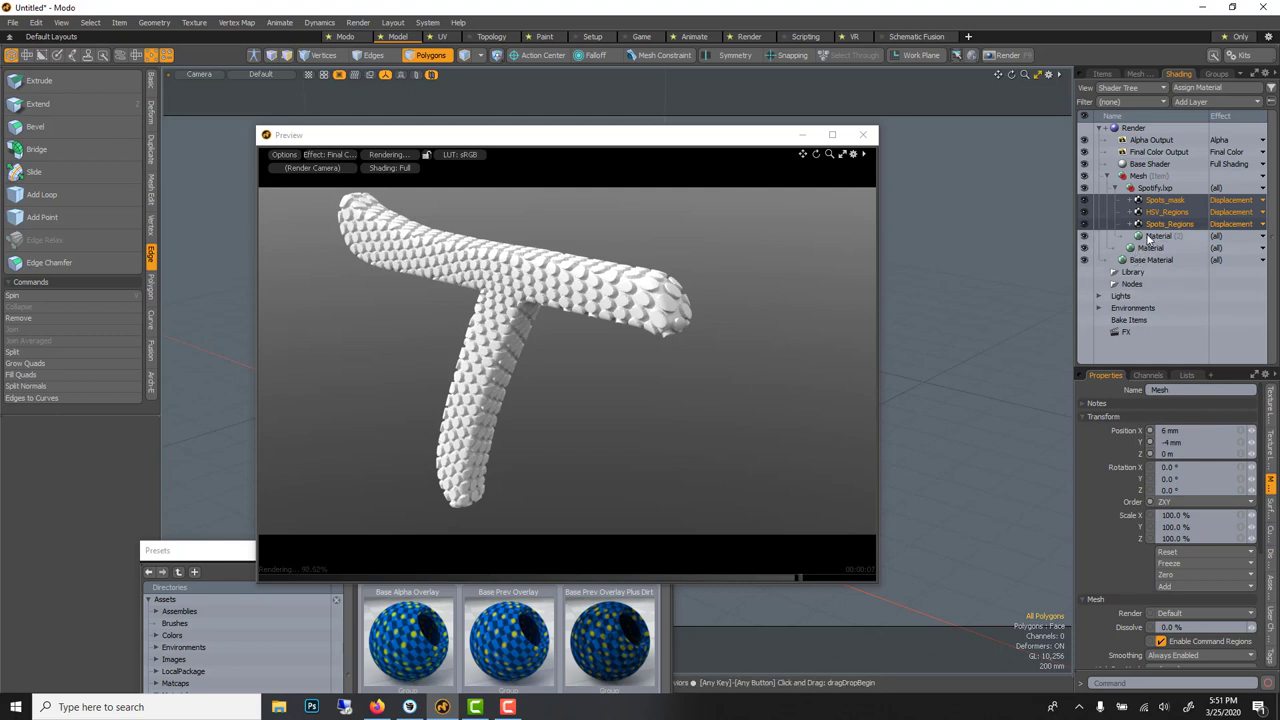
# Set the displacement distance of the Material inside the Spotify group to 10 mm, with the properties area enlarged
pyautogui.click(1152, 237)
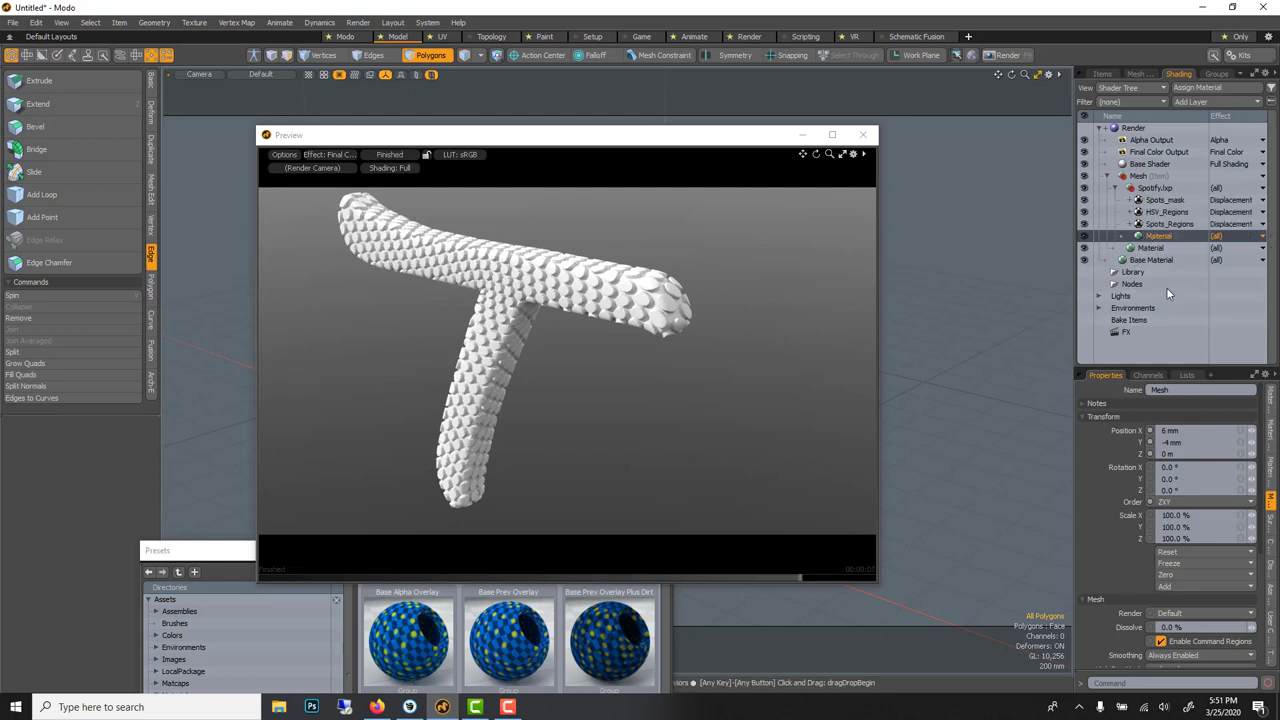
pyautogui.click(1268, 424)
pyautogui.scroll(-10, 1250, 398)
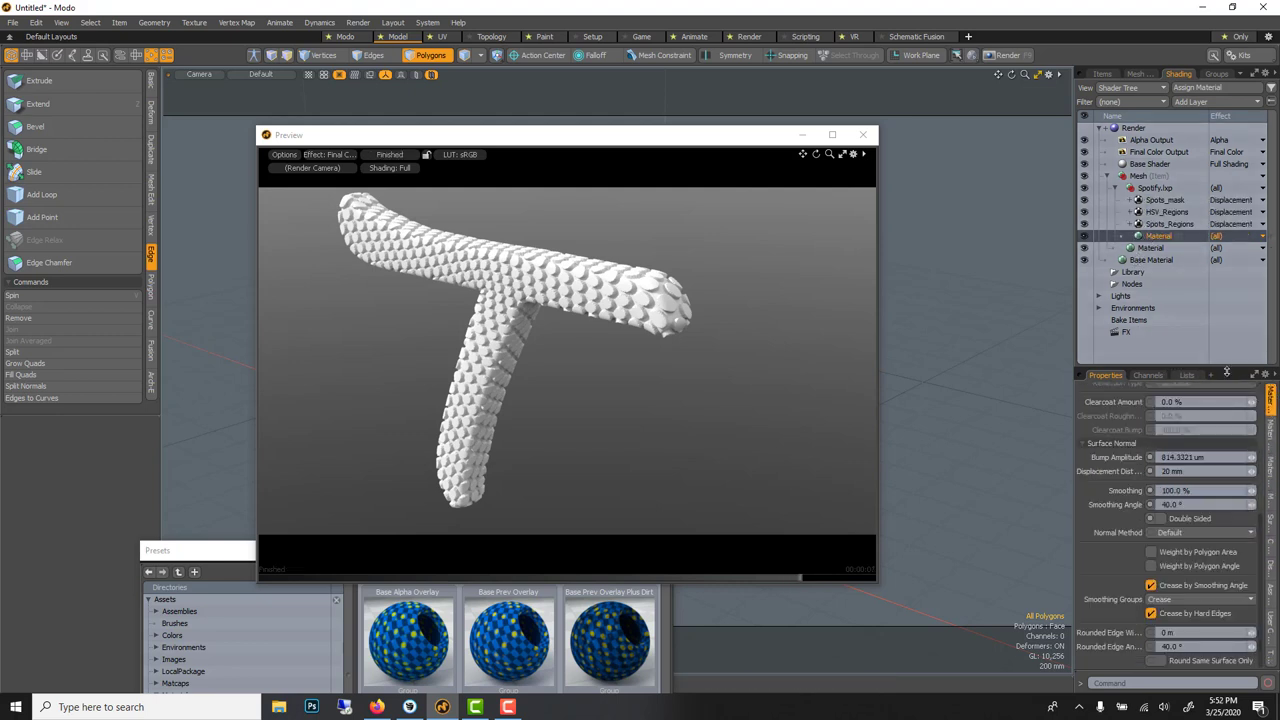
pyautogui.moveTo(1226, 372); pyautogui.dragTo(1196, 263)
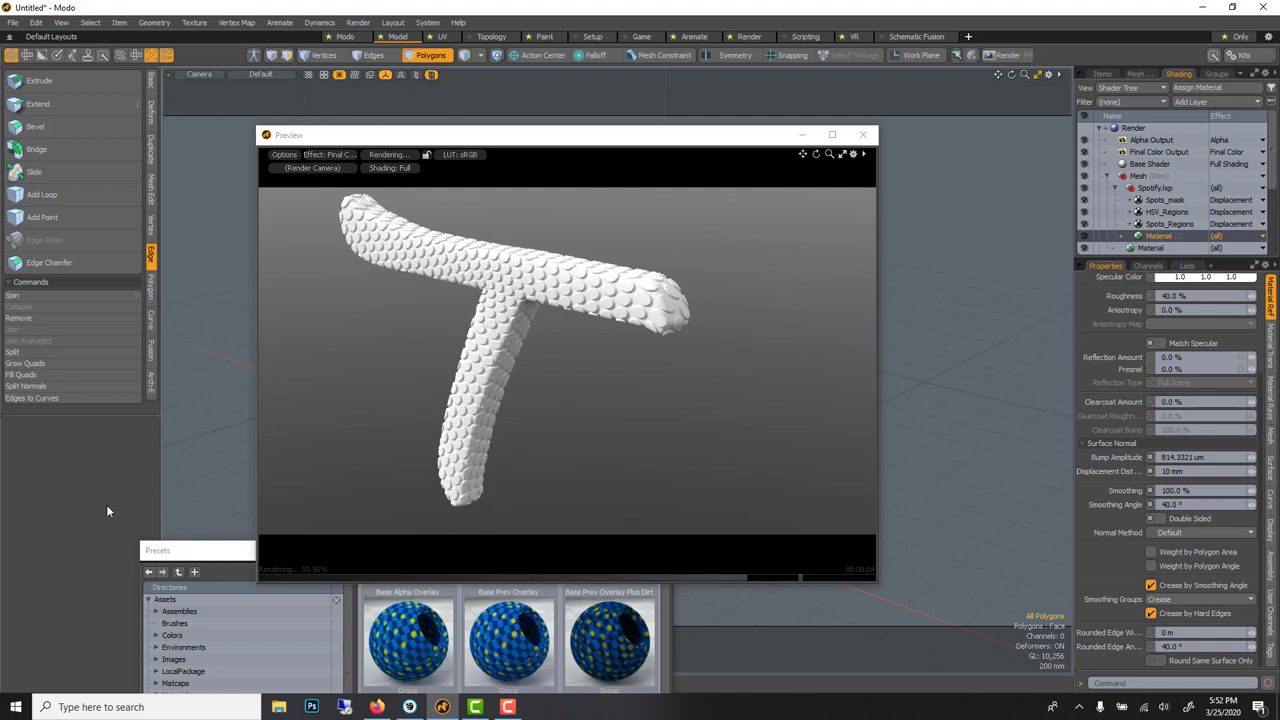
# Give the Spotify material a light blue specular color of 0.64, 0.85, 1.0
pyautogui.moveTo(215, 560); pyautogui.dragTo(215, 376)
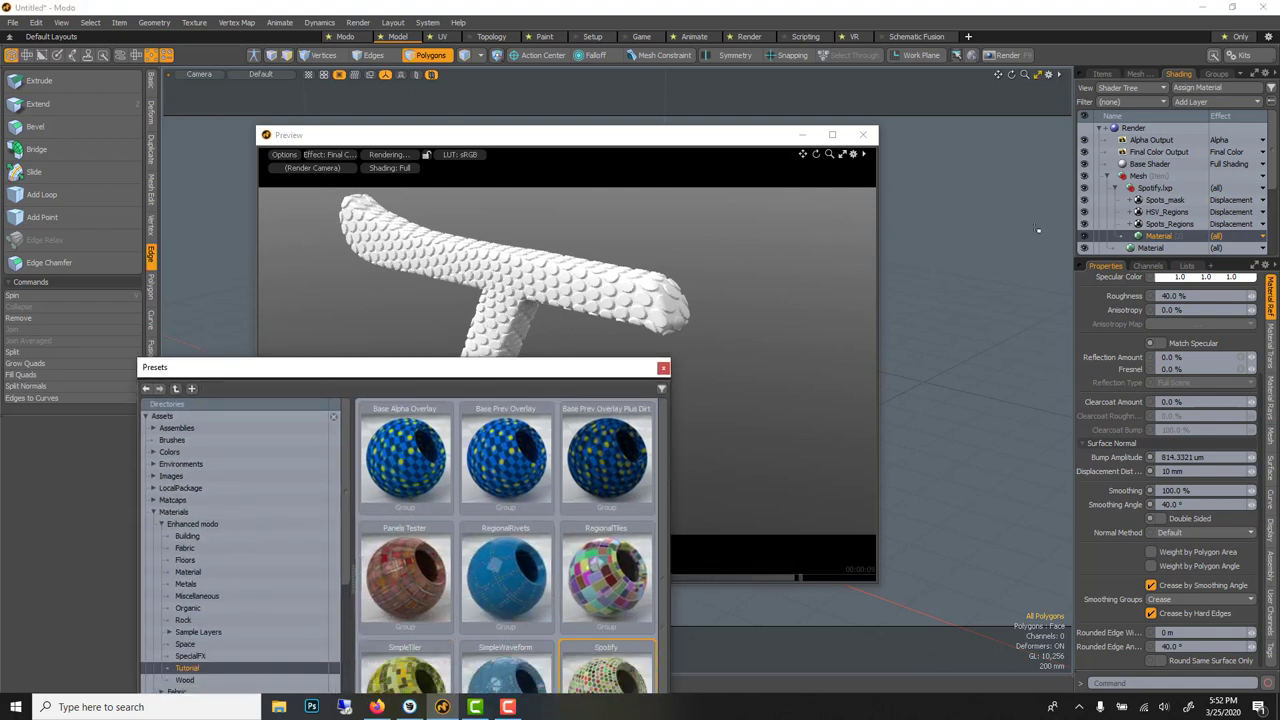
pyautogui.click(1195, 277)
pyautogui.moveTo(818, 218); pyautogui.dragTo(780, 223)
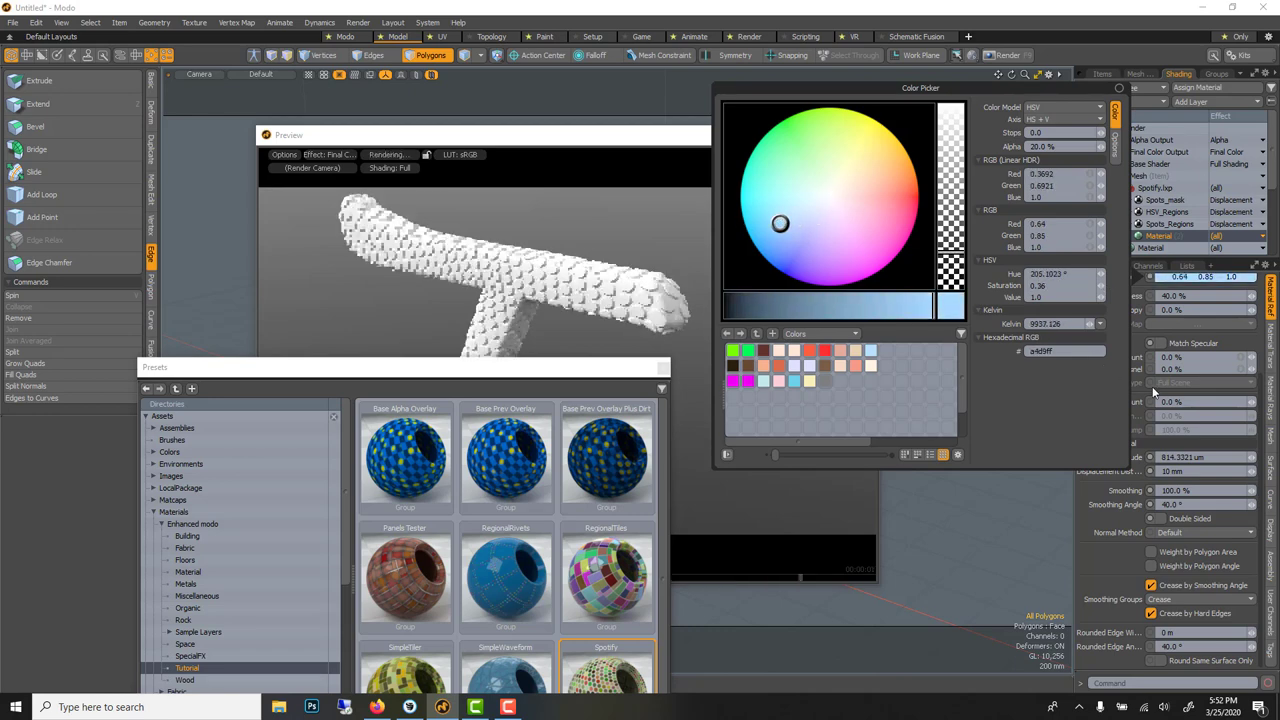
# Set the Spotify material's diffuse color to a pale cyan of 0.9, 0.98, 1.0
pyautogui.scroll(2, 1155, 390)
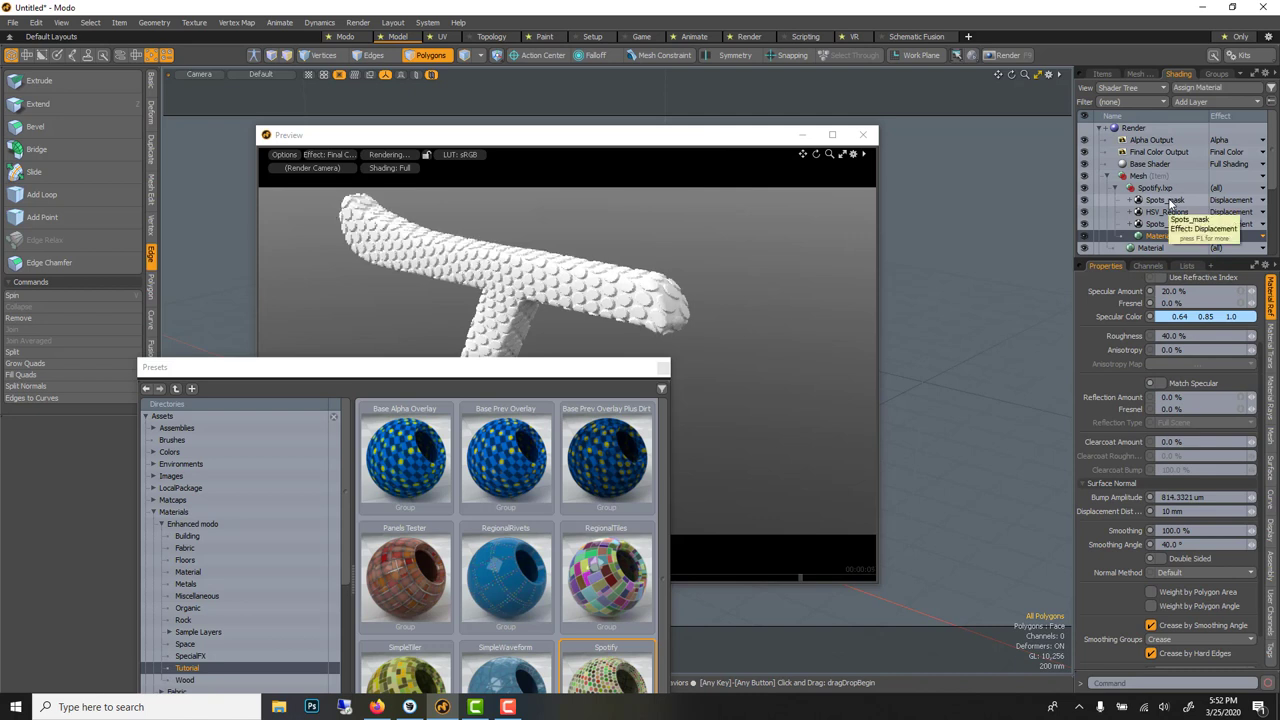
pyautogui.scroll(2, 1188, 322)
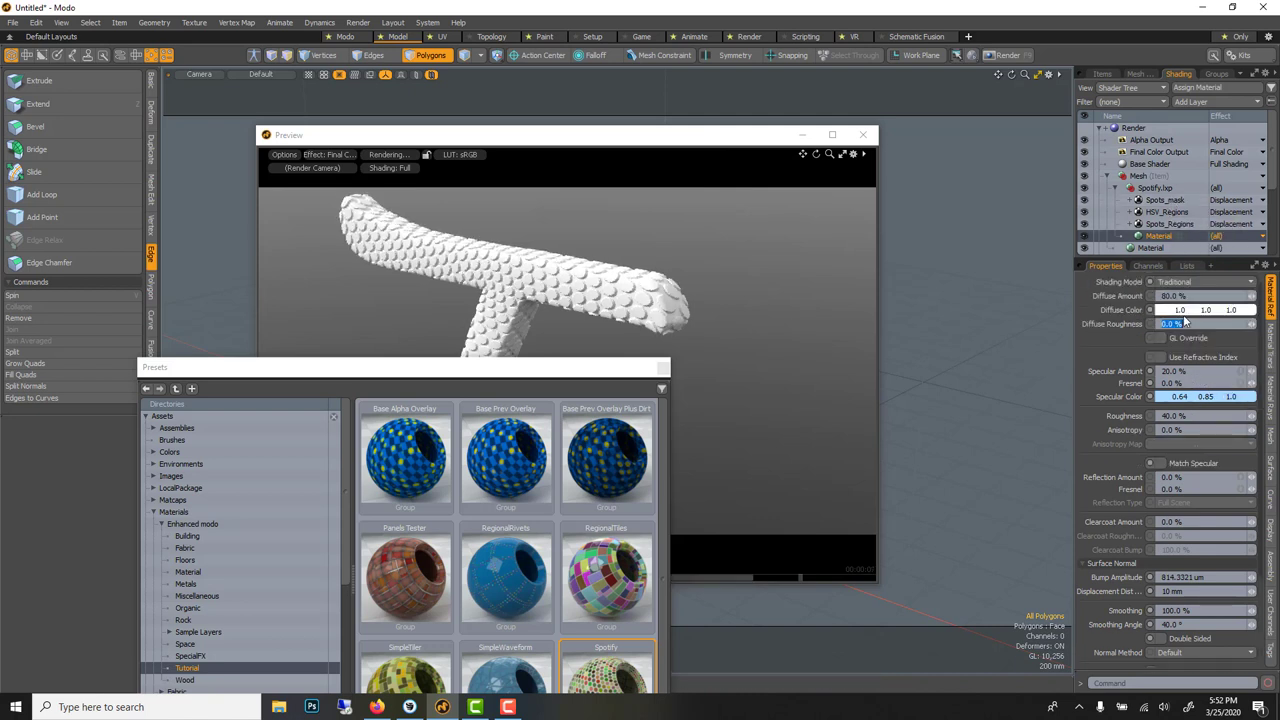
pyautogui.click(1183, 313)
pyautogui.moveTo(887, 248)
pyautogui.mouseDown()
pyautogui.moveTo(812, 275)
pyautogui.moveTo(769, 229)
pyautogui.moveTo(786, 265)
pyautogui.moveTo(760, 280)
pyautogui.moveTo(808, 223)
pyautogui.moveTo(791, 189)
pyautogui.moveTo(811, 234)
pyautogui.mouseUp()
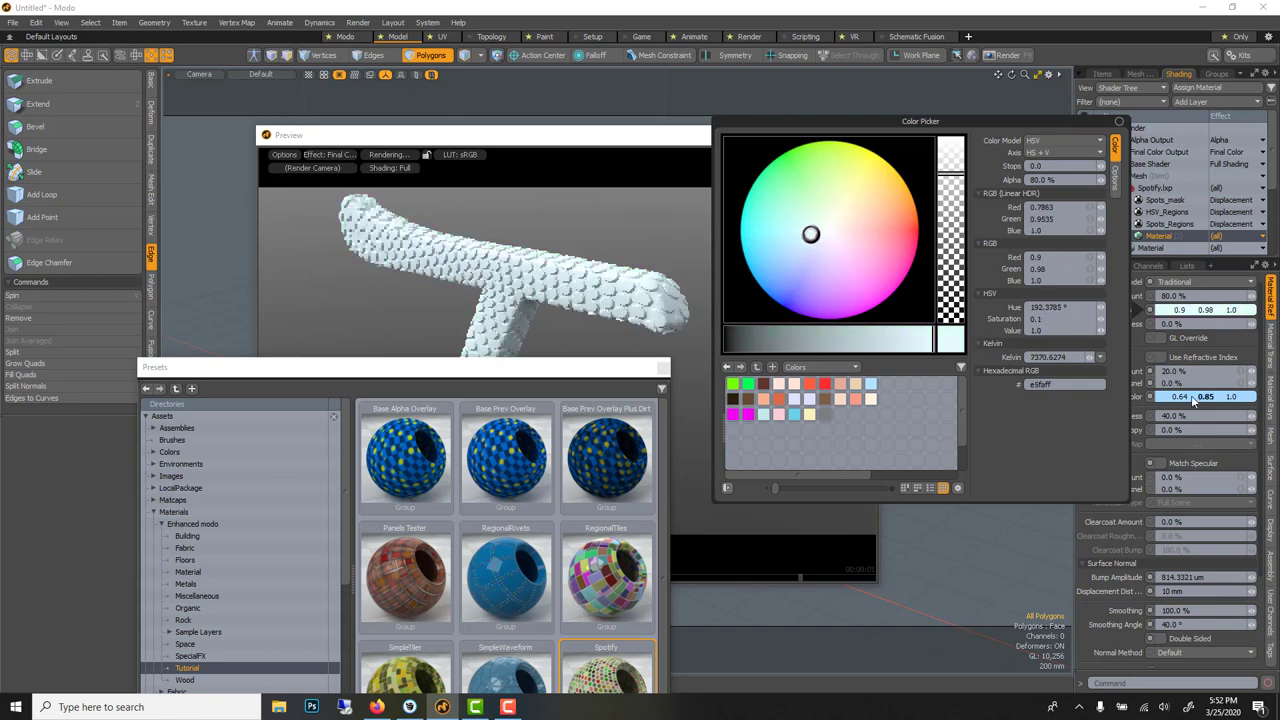
# Set the Spotify material's specular color to 1.0, 0.96, 0.98 and its specular amount to 2%
pyautogui.click(1192, 397)
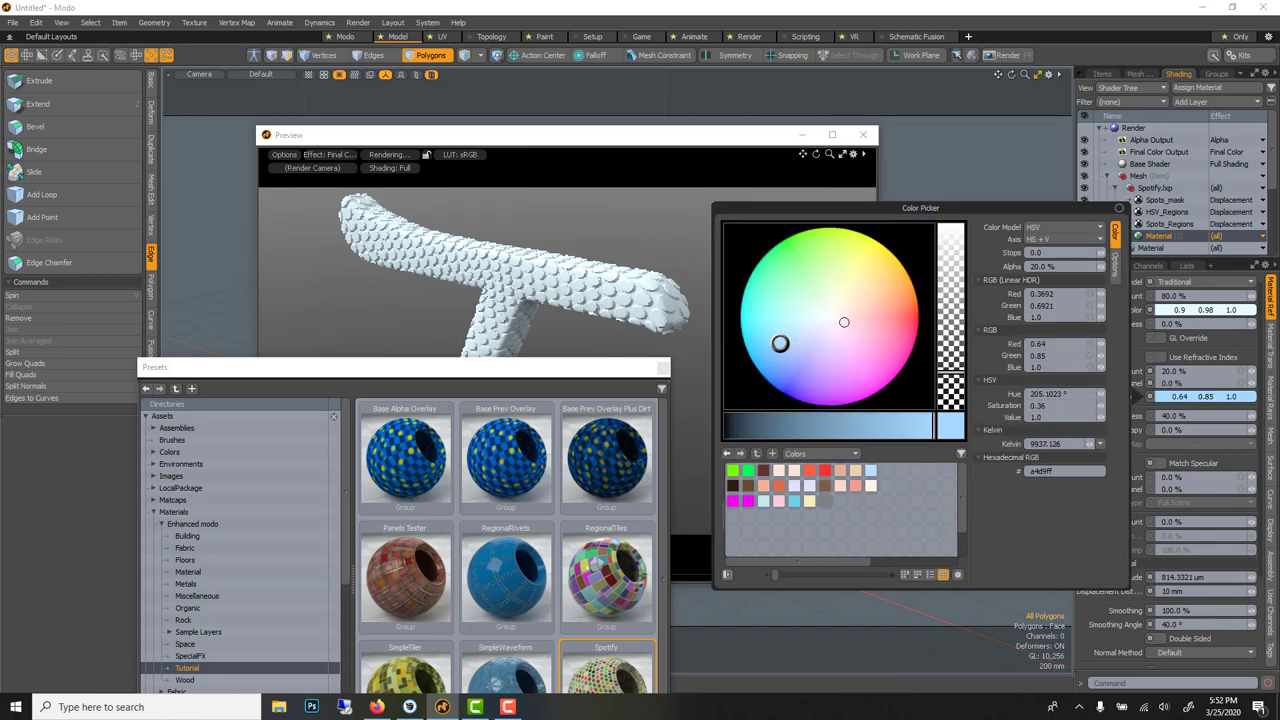
pyautogui.click(842, 322)
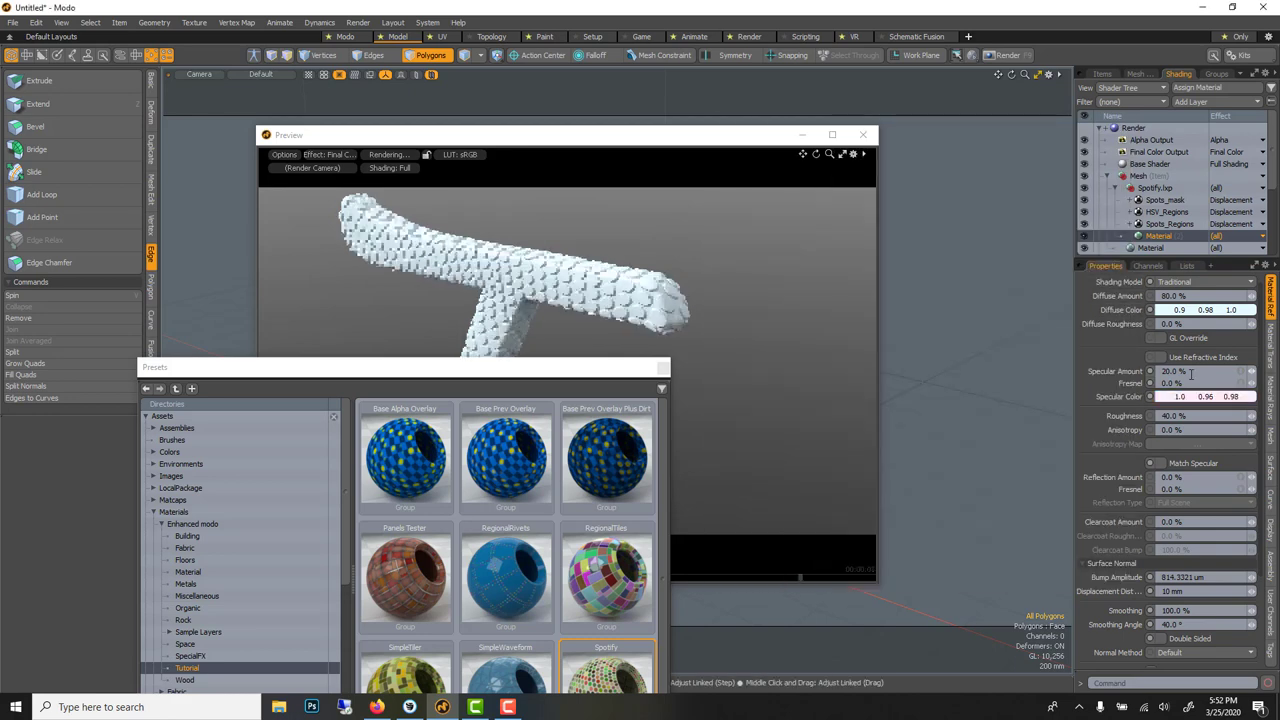
pyautogui.click(1192, 374)
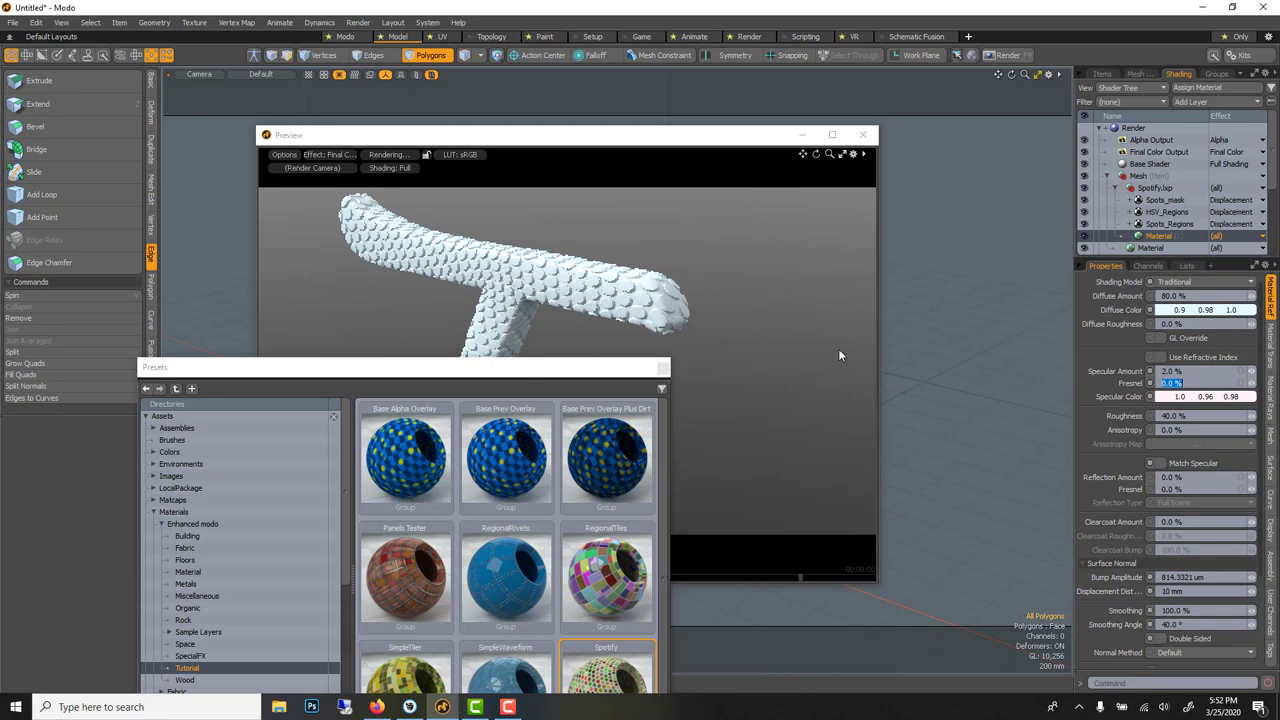
# Replace the mesh's material with the RegionalTiles preset and open the Floors folder of the Enhanced modo materials
pyautogui.moveTo(520, 369); pyautogui.dragTo(960, 217)
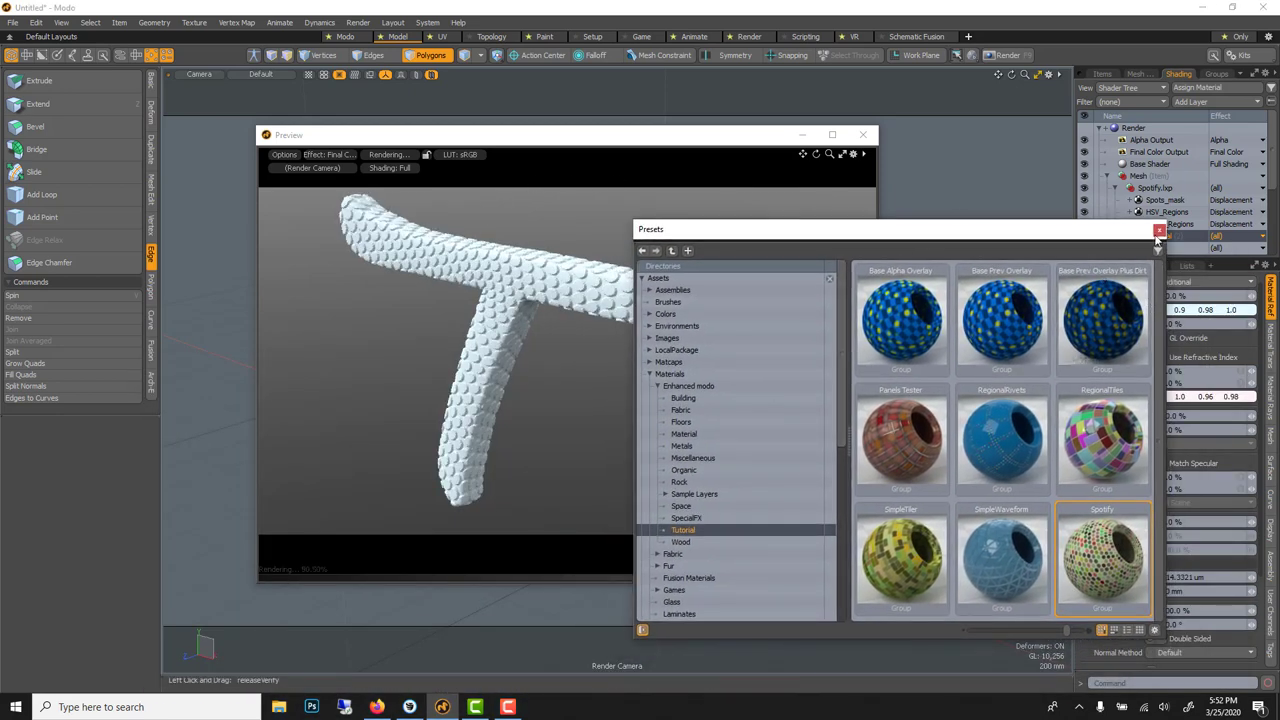
pyautogui.moveTo(1108, 440); pyautogui.dragTo(531, 297)
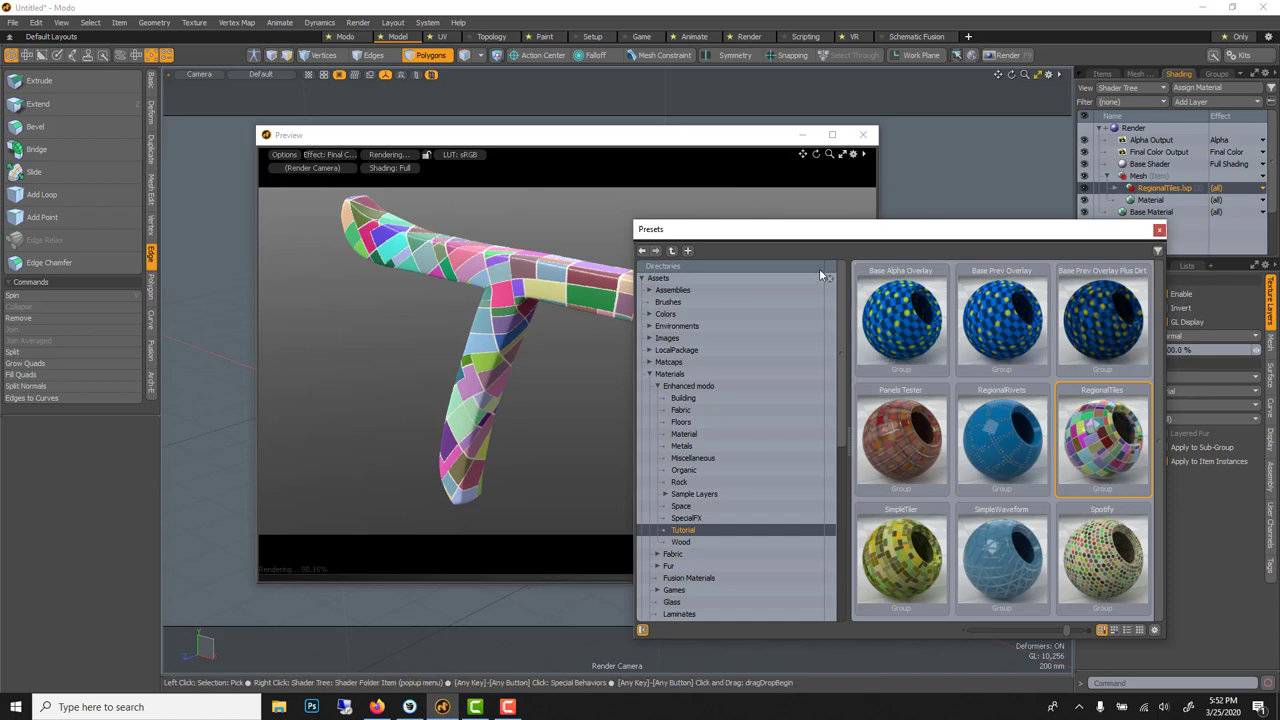
pyautogui.click(705, 421)
pyautogui.moveTo(583, 140); pyautogui.dragTo(457, 131)
pyautogui.click(833, 239)
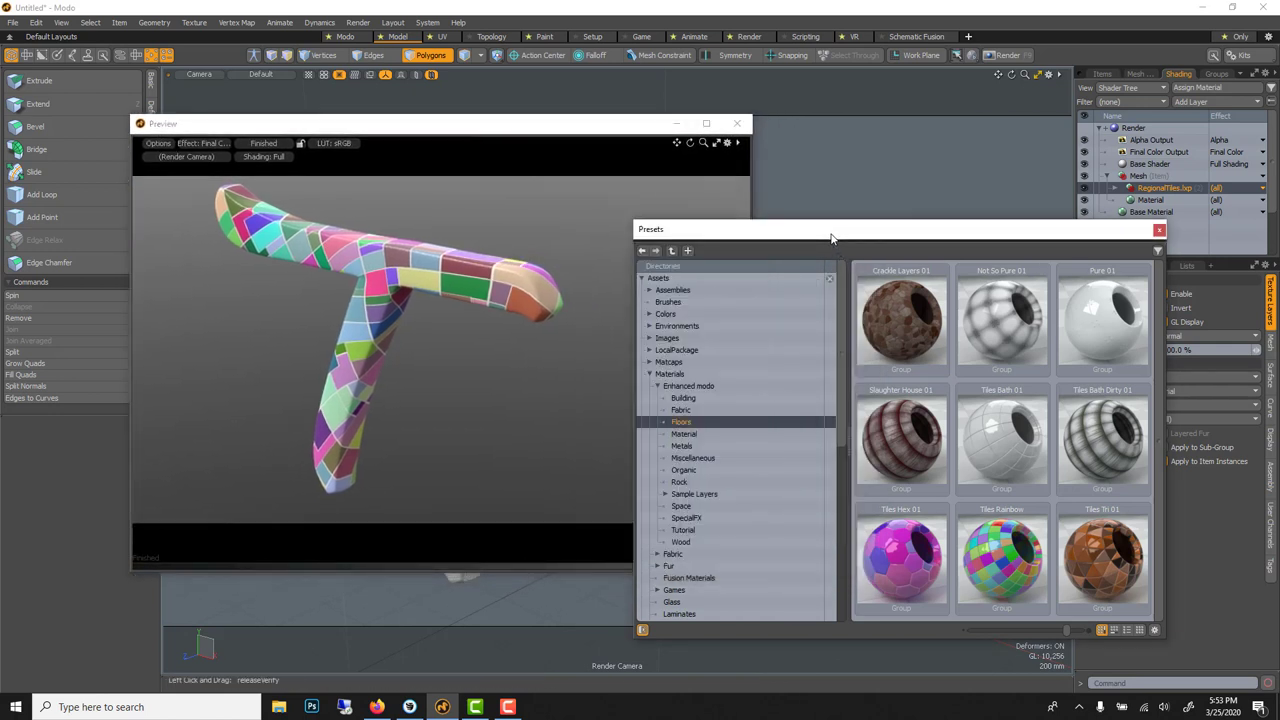
# Save the scene on the DATA (D:) drive as a MODO scene named T
pyautogui.click(12, 22)
pyautogui.click(45, 158)
pyautogui.click(52, 396)
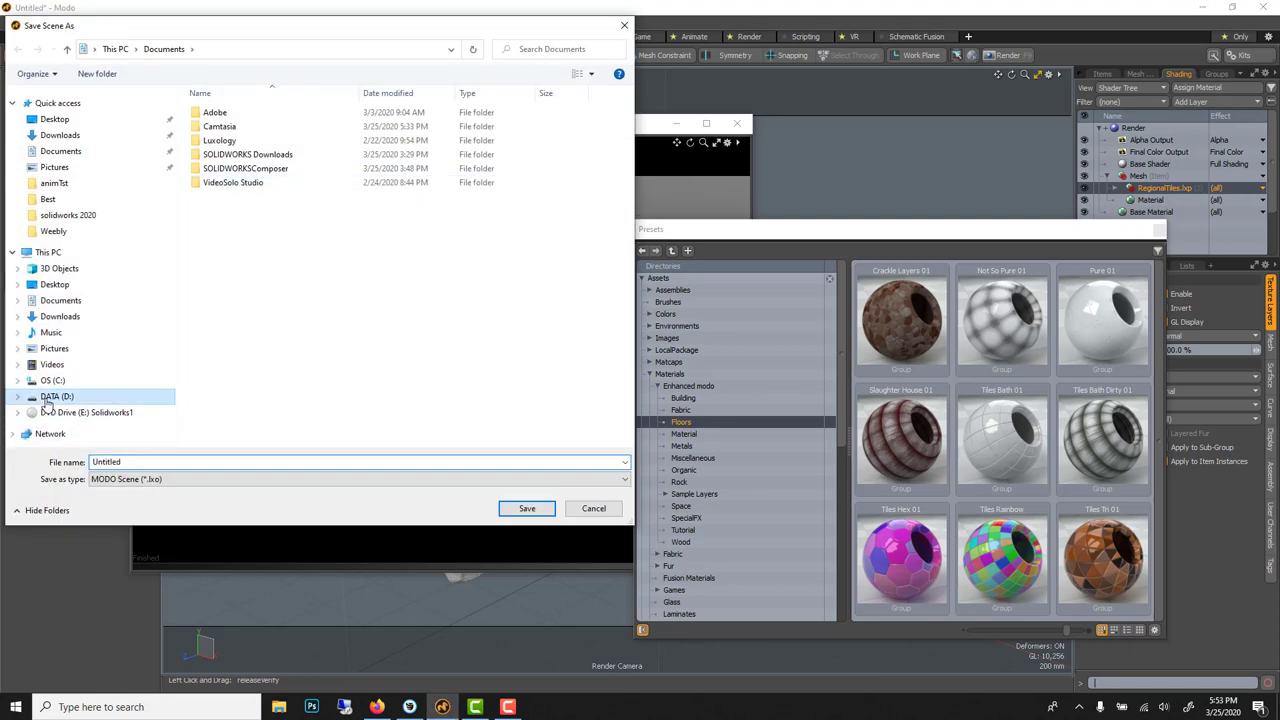
pyautogui.doubleClick(148, 461)
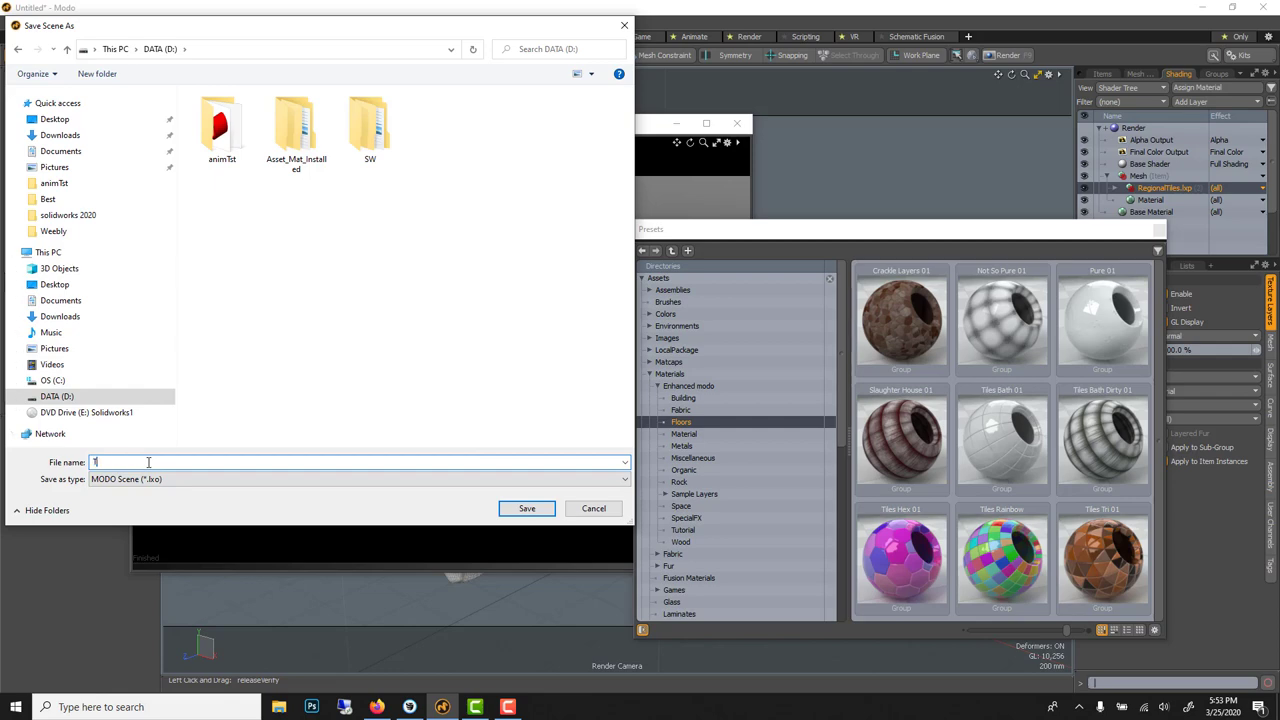
pyautogui.write('T')
pyautogui.press('Return')
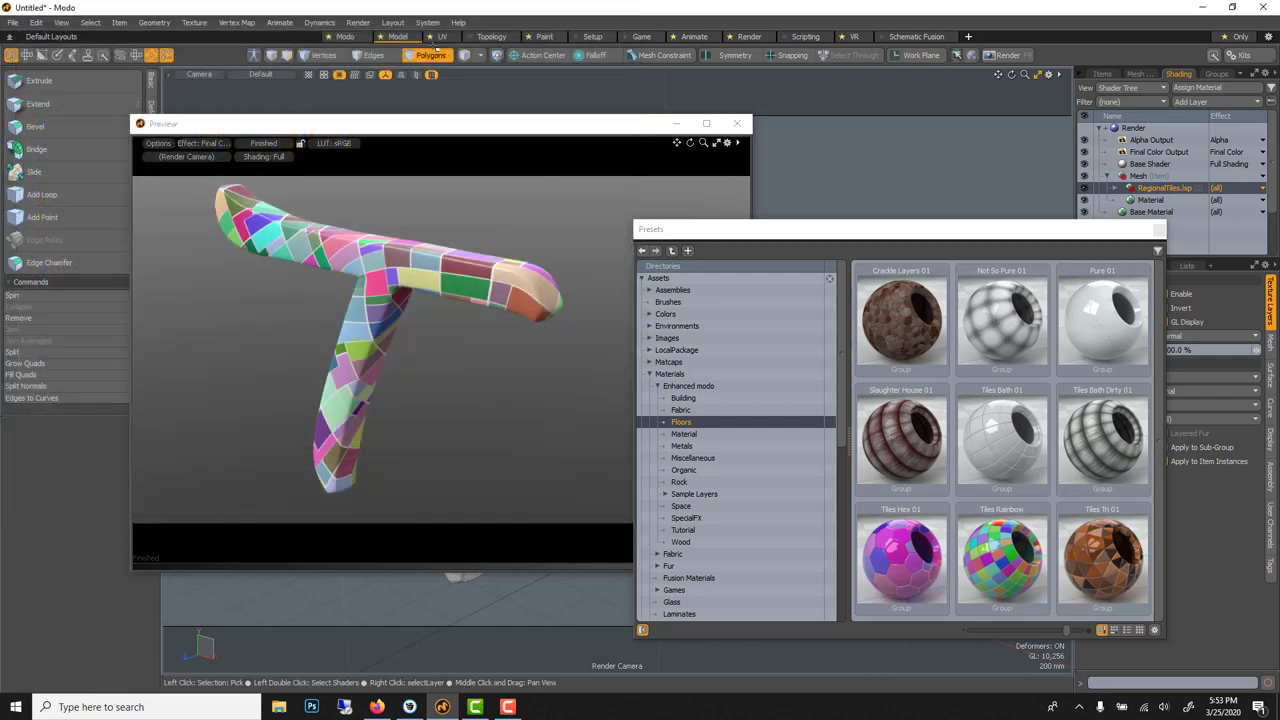
# Try the Tiles Bath 01 and Crackle Layers 01 presets on the mesh, and apply Tiles Hex 01 instead
pyautogui.moveTo(1002, 437); pyautogui.dragTo(449, 286)
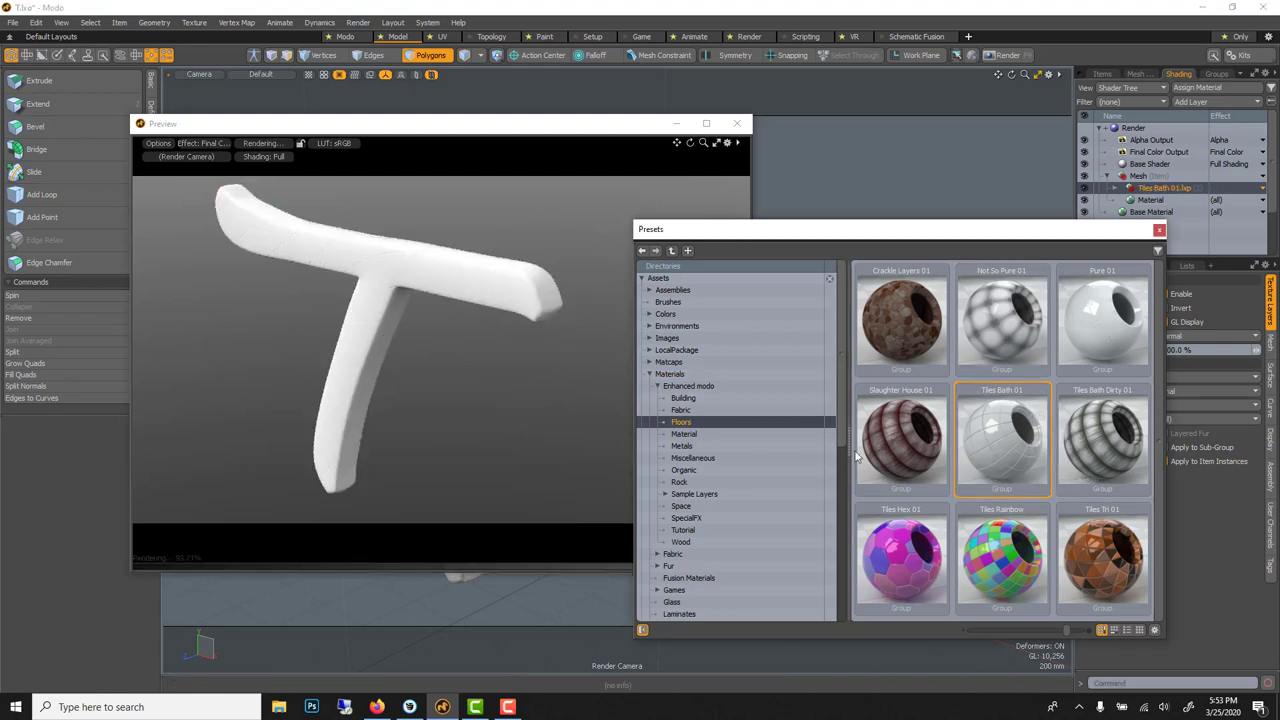
pyautogui.moveTo(903, 343); pyautogui.dragTo(383, 278)
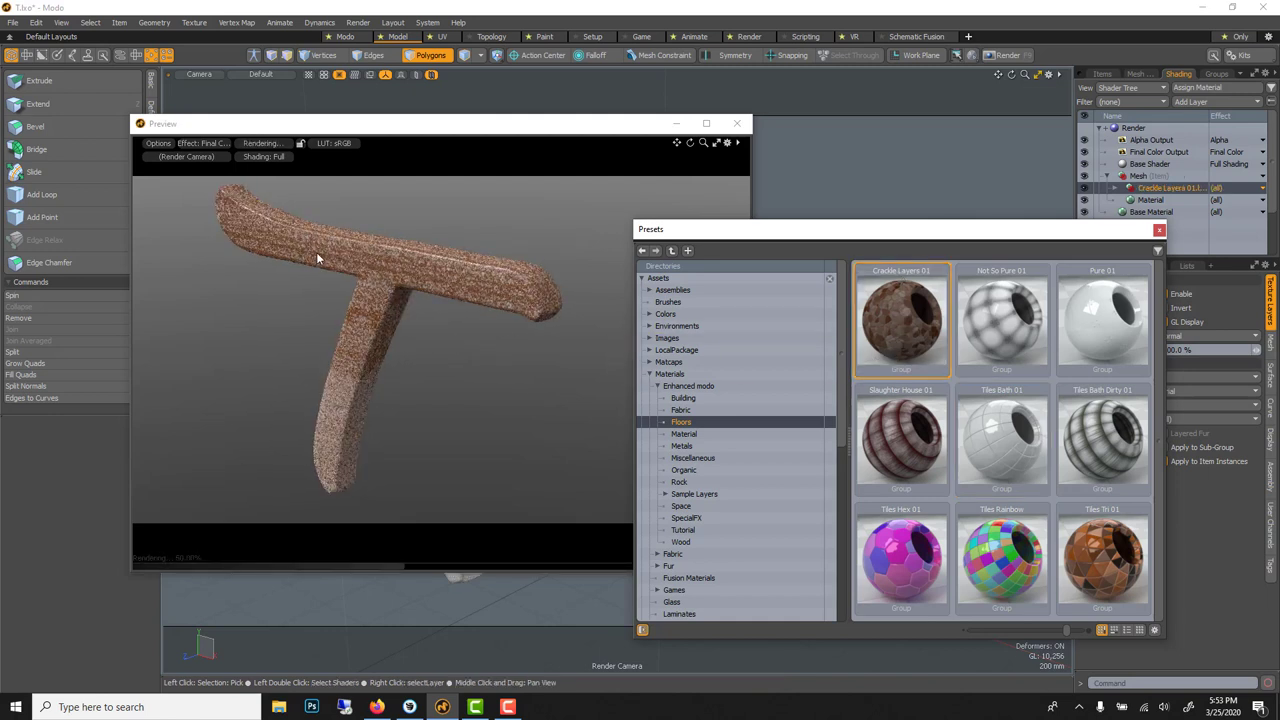
pyautogui.moveTo(900, 555); pyautogui.dragTo(488, 284)
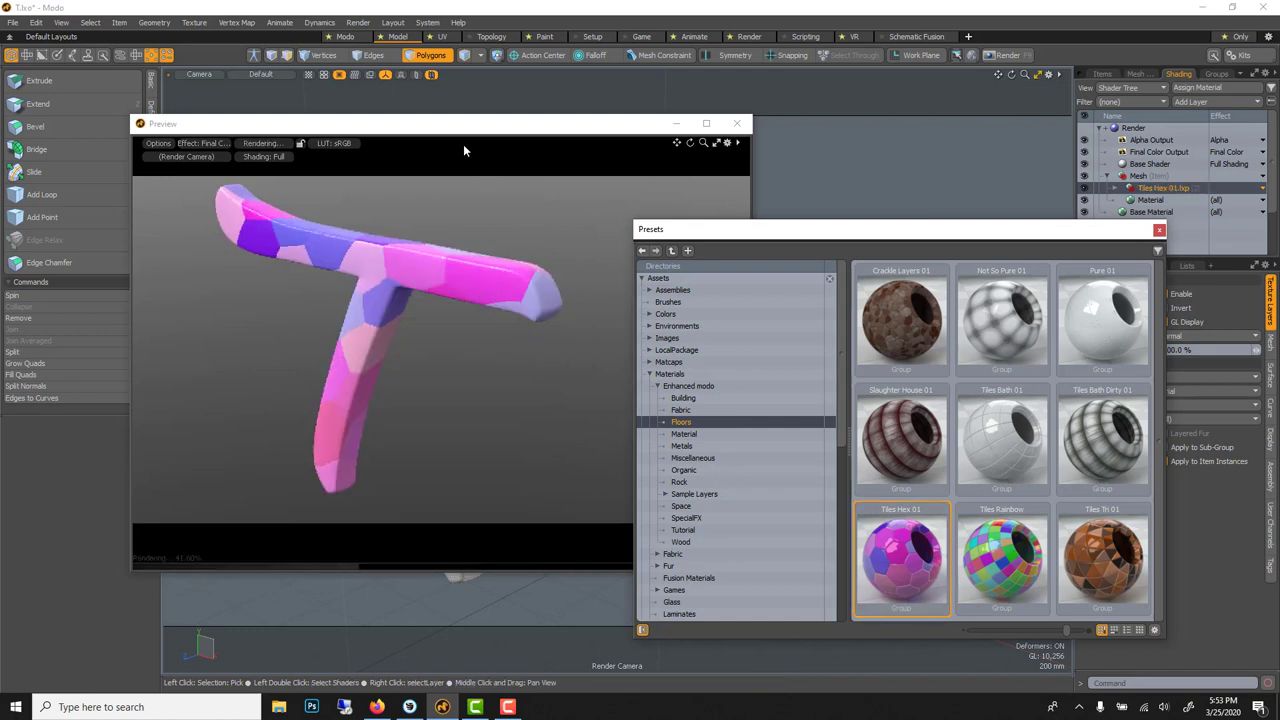
# Move the presets window aside, switch from polygon to item selection, and place the render preview below the mesh's crossbar
pyautogui.moveTo(458, 140); pyautogui.dragTo(238, 246)
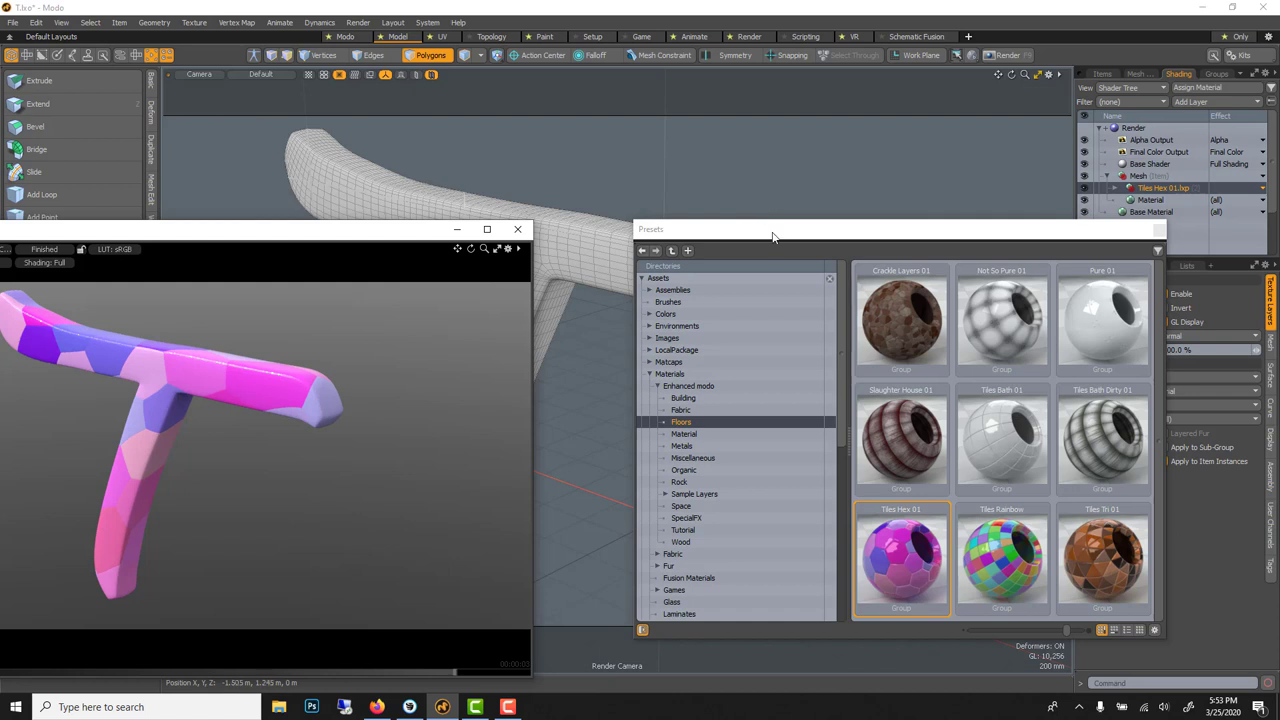
pyautogui.moveTo(772, 237); pyautogui.dragTo(970, 189)
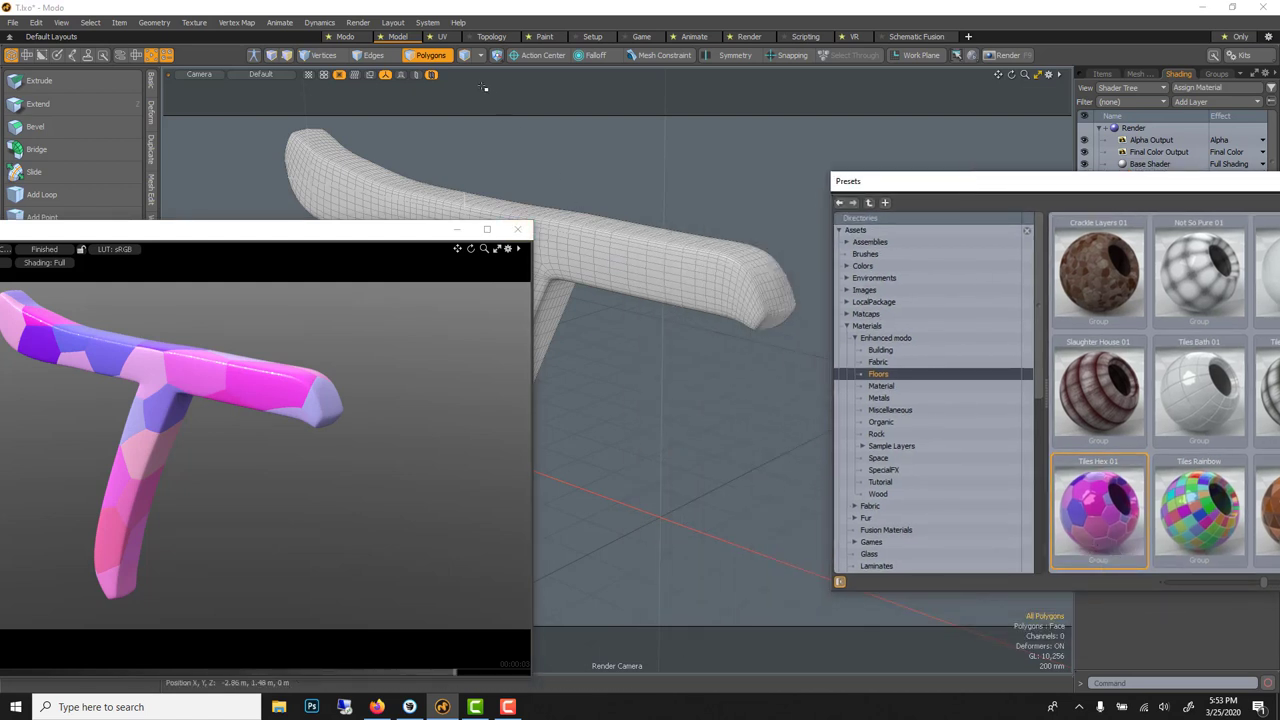
pyautogui.click(432, 58)
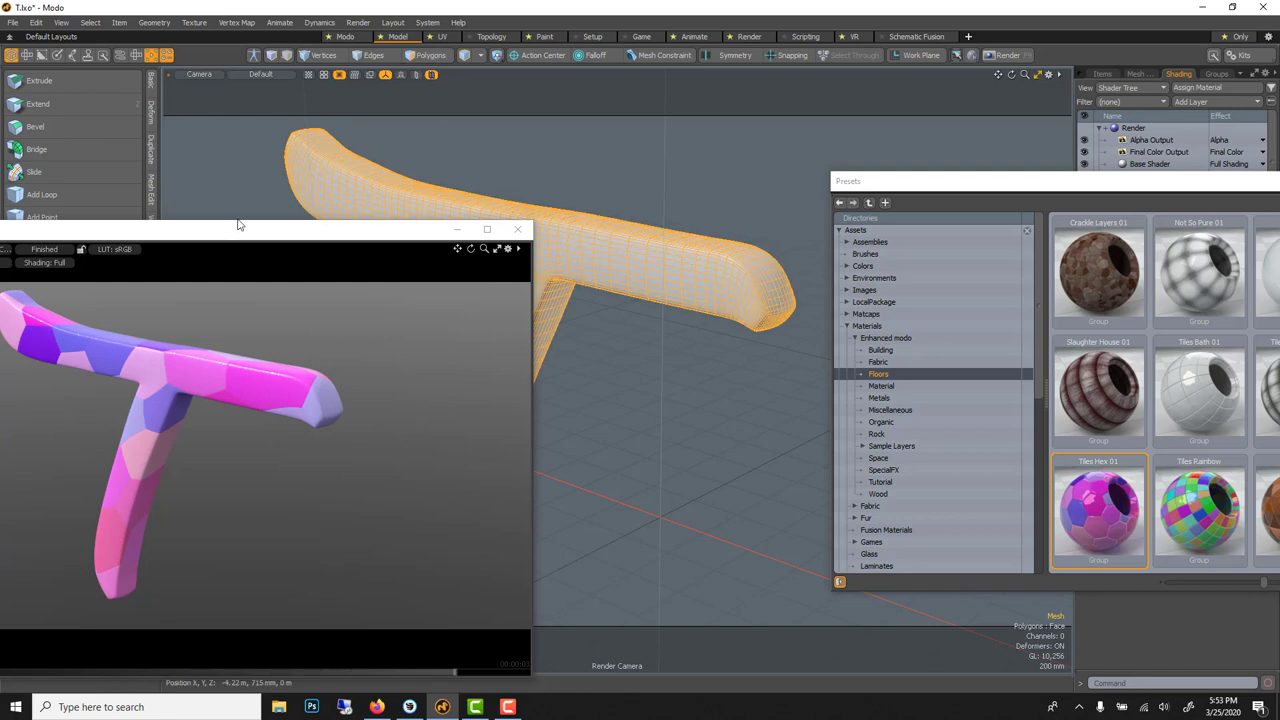
pyautogui.moveTo(238, 225); pyautogui.dragTo(630, 336)
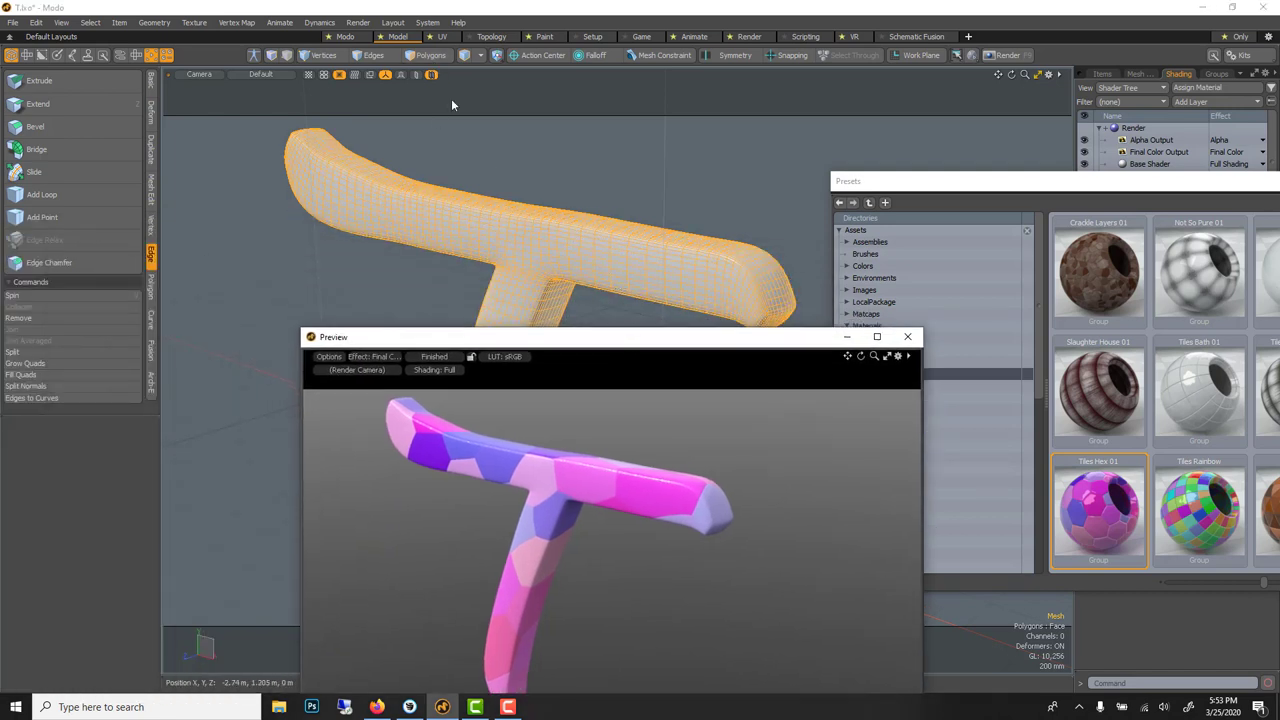
# Switch to polygon selection, try the Transform tool on the mesh, and place the preview clear of the presets window
pyautogui.click(427, 57)
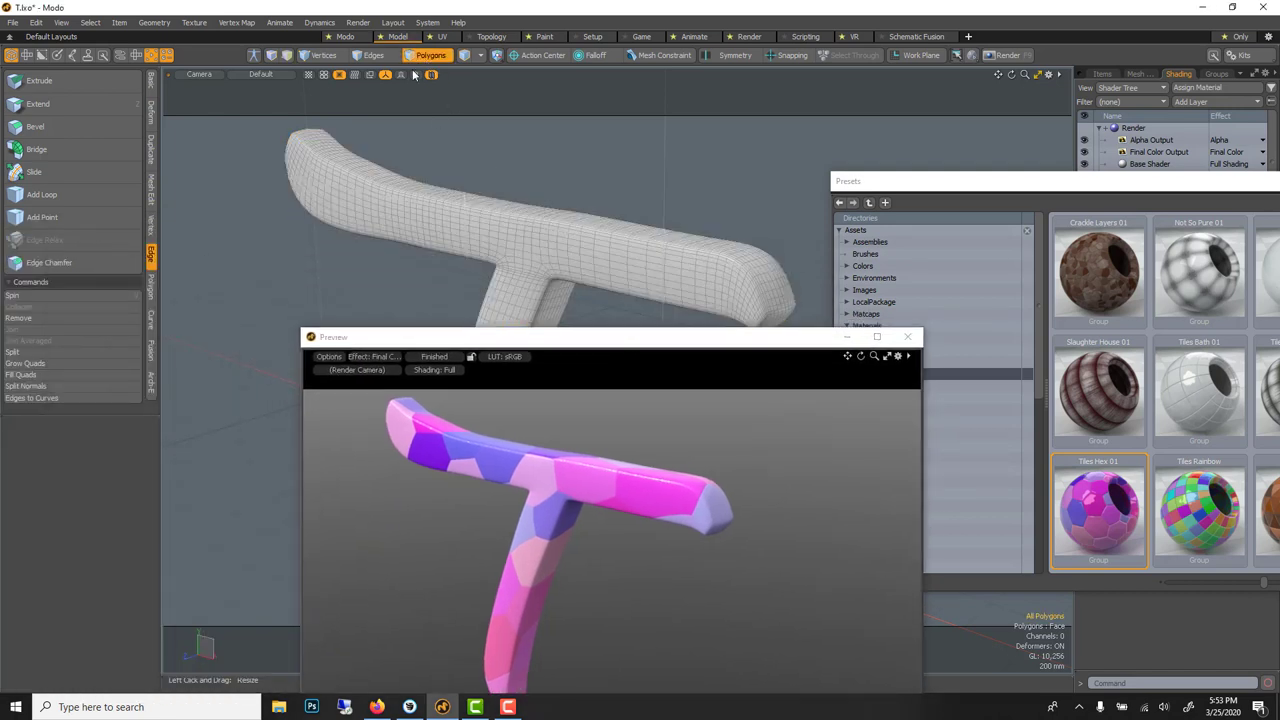
pyautogui.press('y')
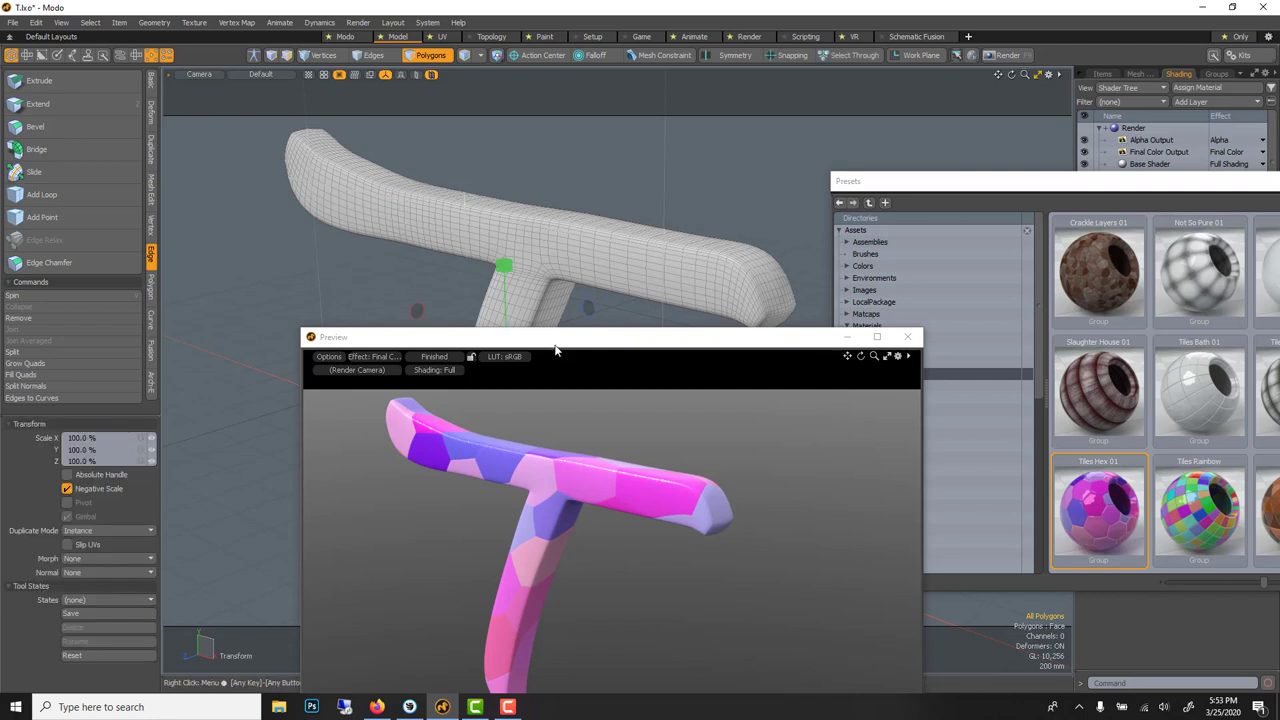
pyautogui.moveTo(555, 348); pyautogui.dragTo(902, 219)
pyautogui.moveTo(516, 388)
pyautogui.mouseDown()
pyautogui.moveTo(448, 394)
pyautogui.moveTo(590, 400)
pyautogui.moveTo(516, 401)
pyautogui.mouseUp()
pyautogui.press('space')
pyautogui.moveTo(707, 213); pyautogui.dragTo(165, 221)
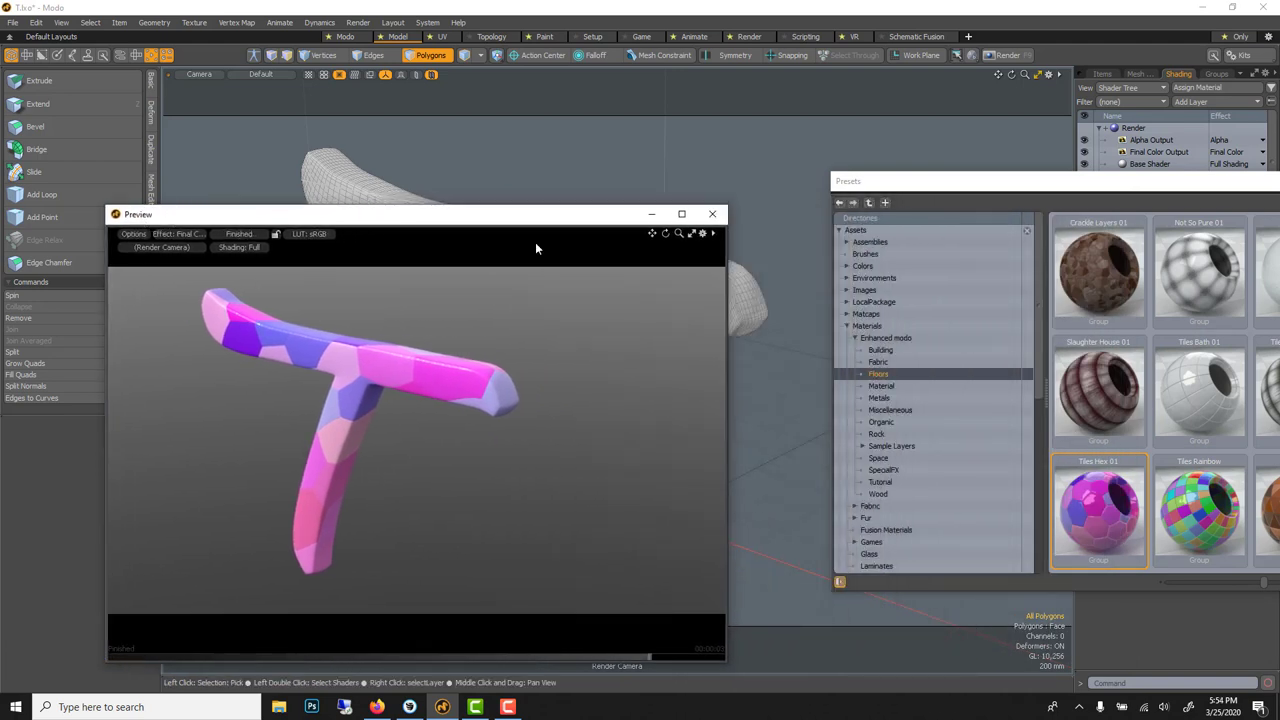
pyautogui.keyDown('alt'); pyautogui.moveTo(600, 186); pyautogui.dragTo(579, 168); pyautogui.keyUp('alt')
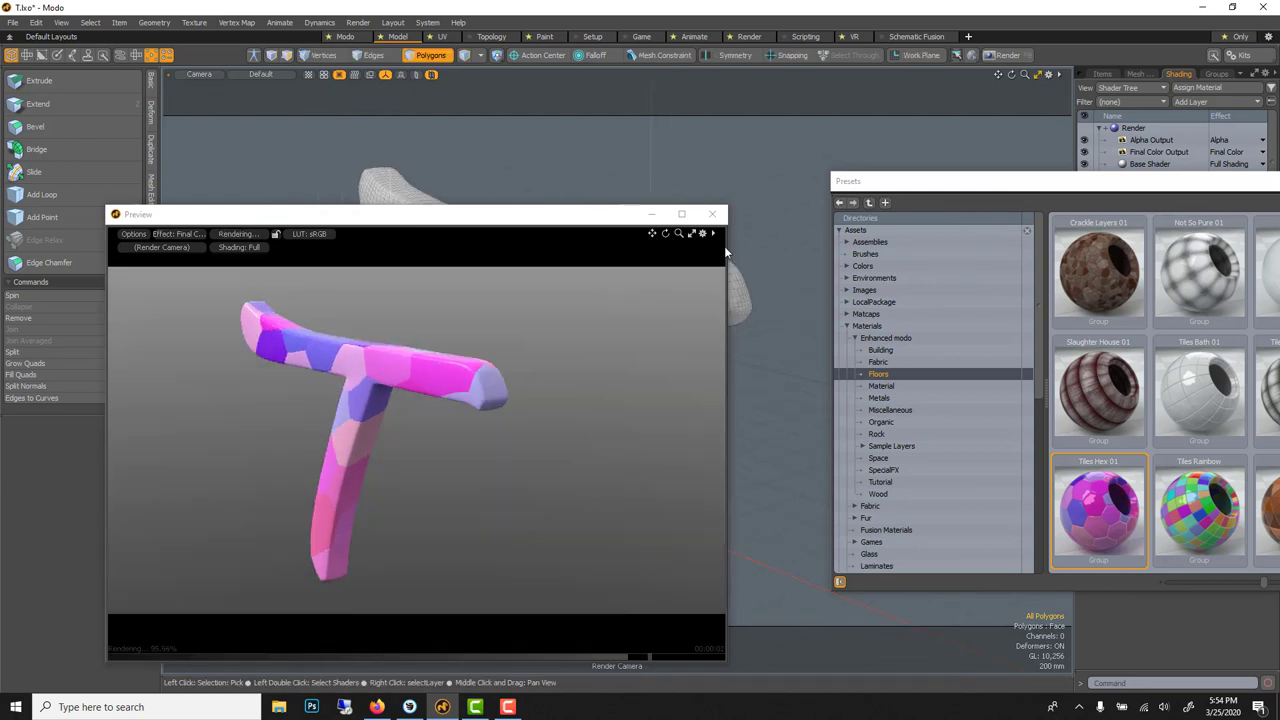
# Open the Building folder of the Enhanced modo materials, move the presets window fully into view, and apply Graph Paper 01 to the mesh
pyautogui.click(877, 356)
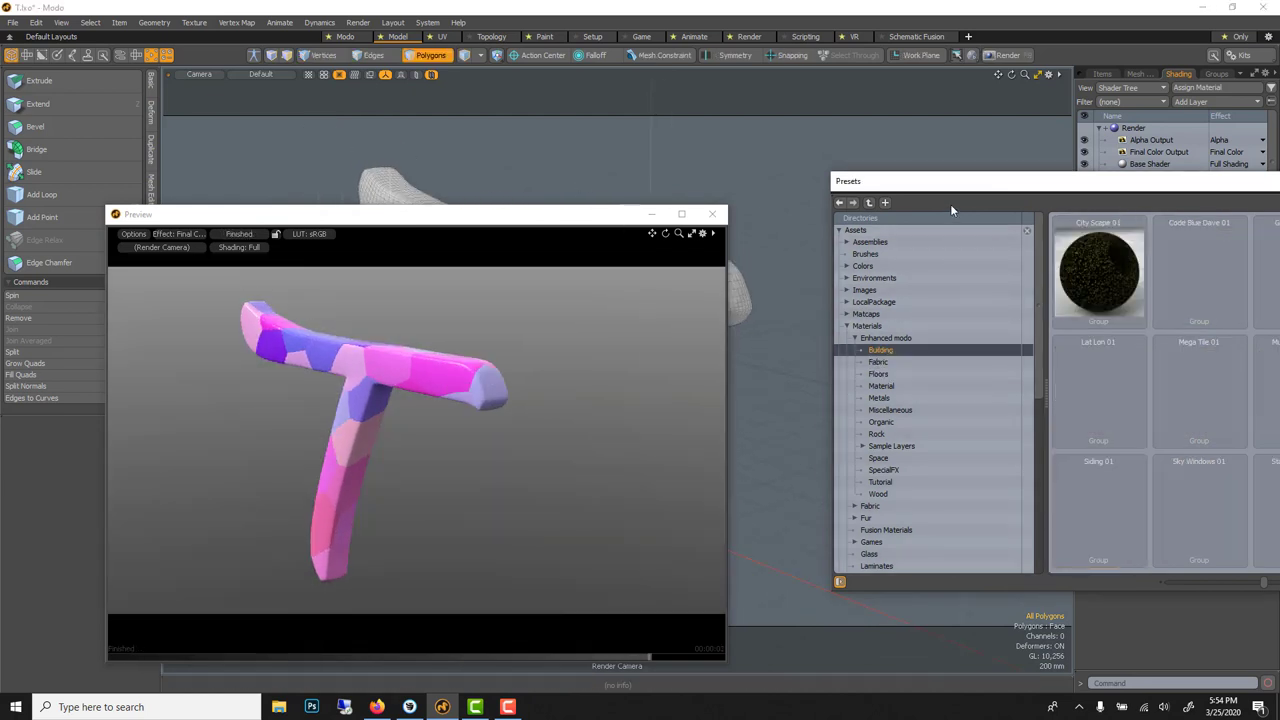
pyautogui.moveTo(950, 181); pyautogui.dragTo(760, 180)
pyautogui.scroll(-1, 958, 327)
pyautogui.scroll(1, 958, 327)
pyautogui.moveTo(1108, 292); pyautogui.dragTo(472, 377)
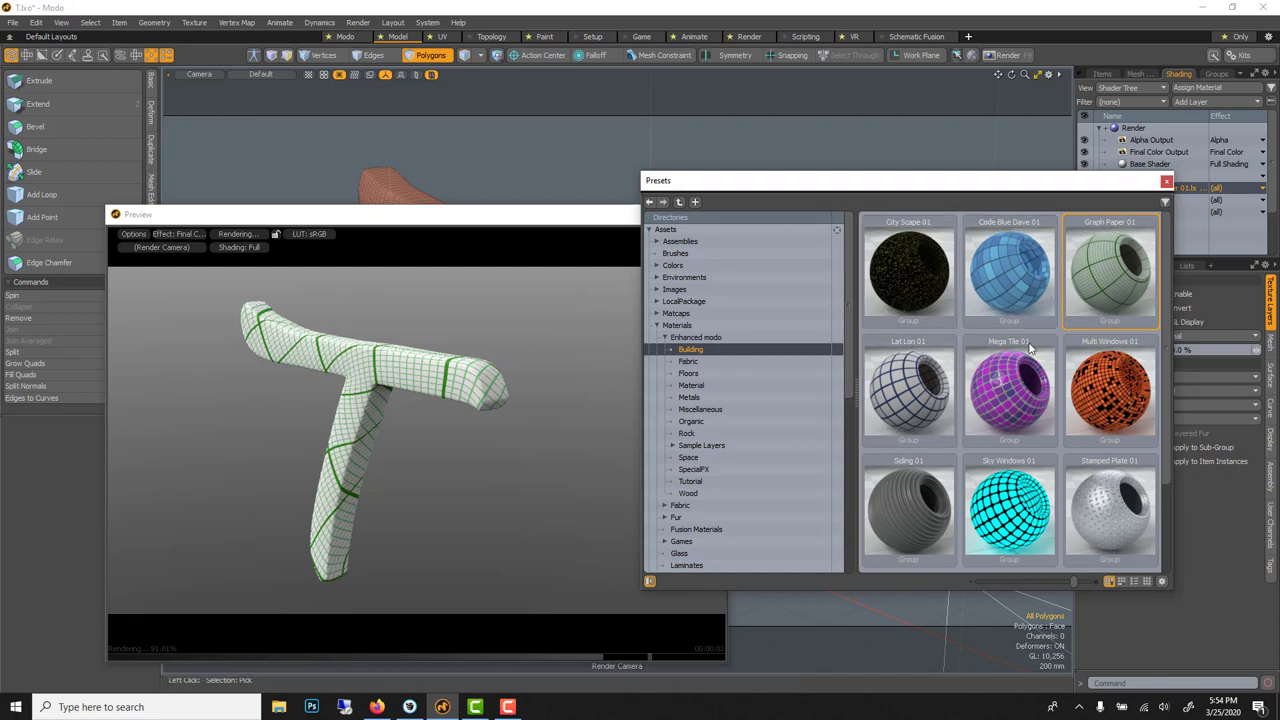
# Browse the Building and Organic presets, and apply Lava 02 from the Rock folder to the mesh
pyautogui.scroll(-1, 938, 480)
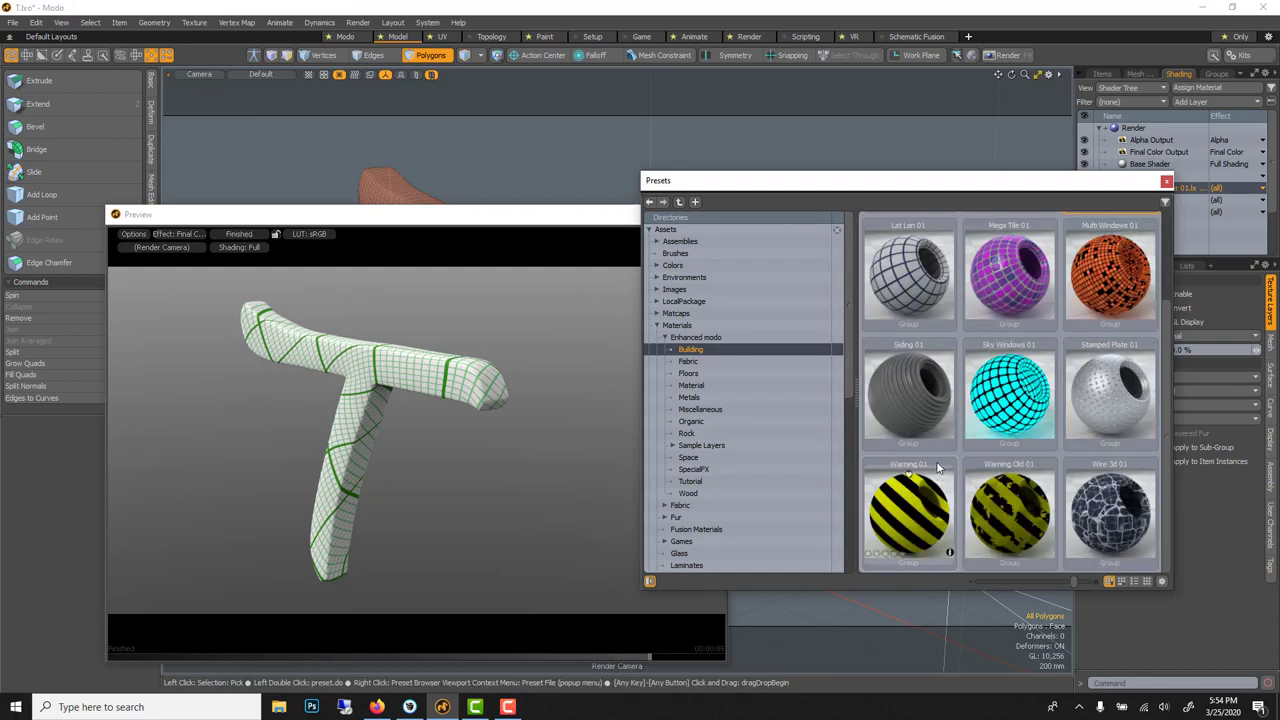
pyautogui.click(1001, 414)
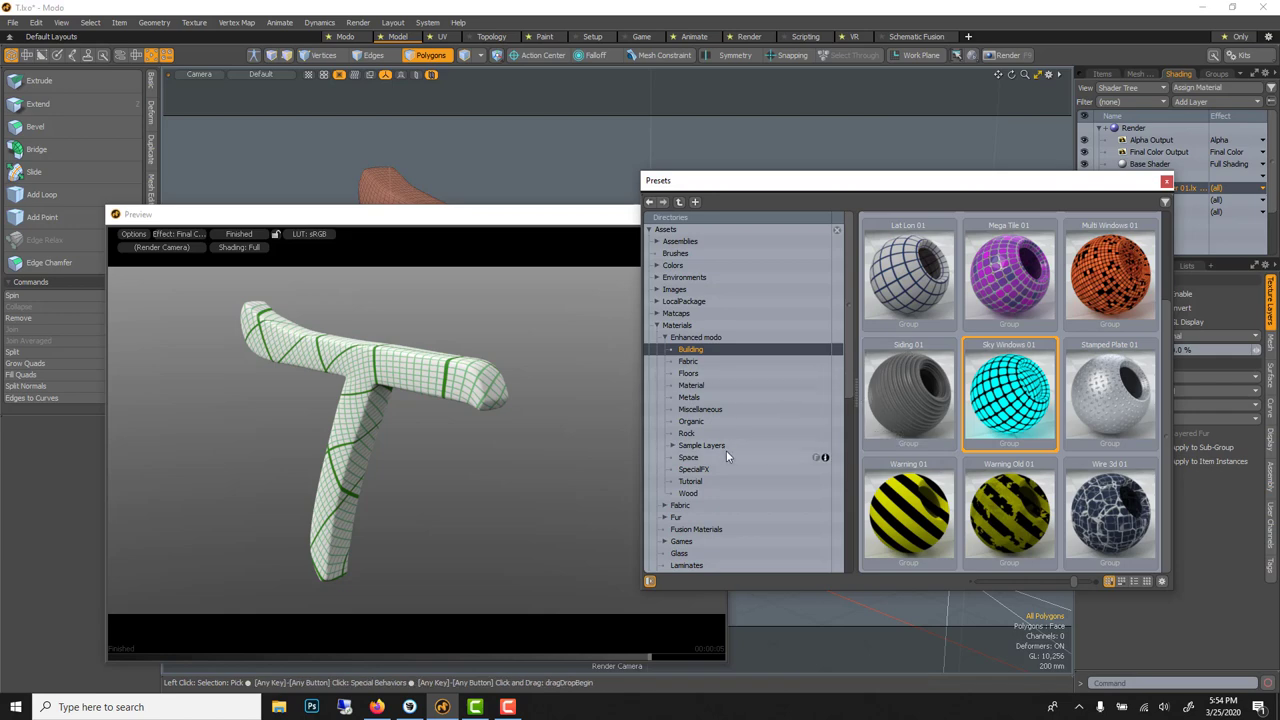
pyautogui.click(718, 423)
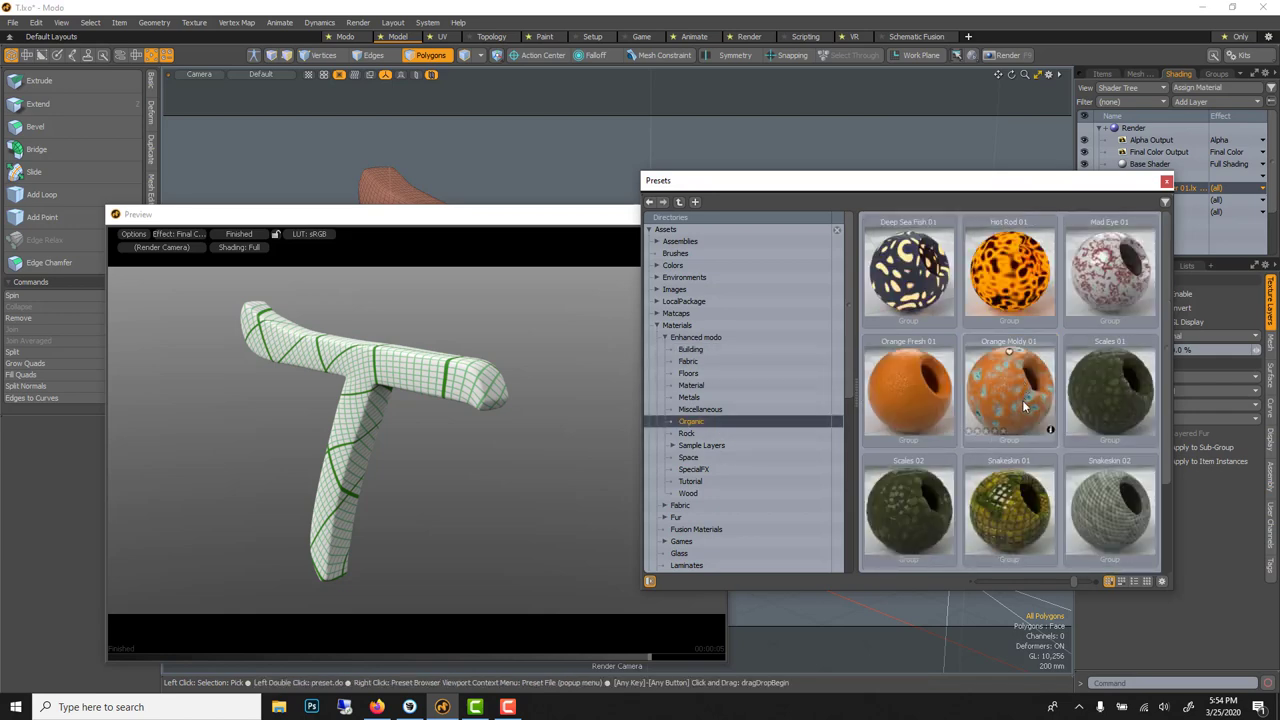
pyautogui.scroll(1, 997, 372)
pyautogui.click(682, 434)
pyautogui.click(908, 402)
pyautogui.moveTo(915, 395); pyautogui.dragTo(417, 369)
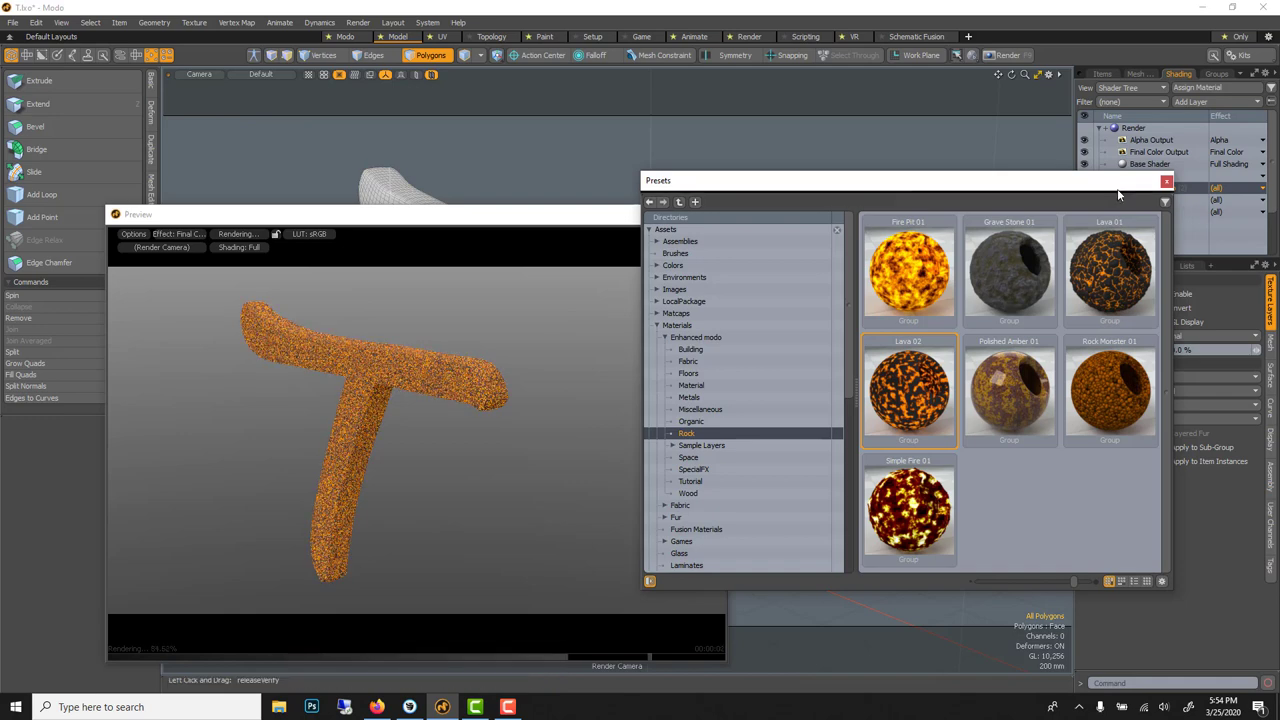
# Close the presets window, move the preview off the mesh, scale the mesh uniformly to 11%, and fit it in view
pyautogui.click(1167, 182)
pyautogui.moveTo(451, 220); pyautogui.dragTo(856, 263)
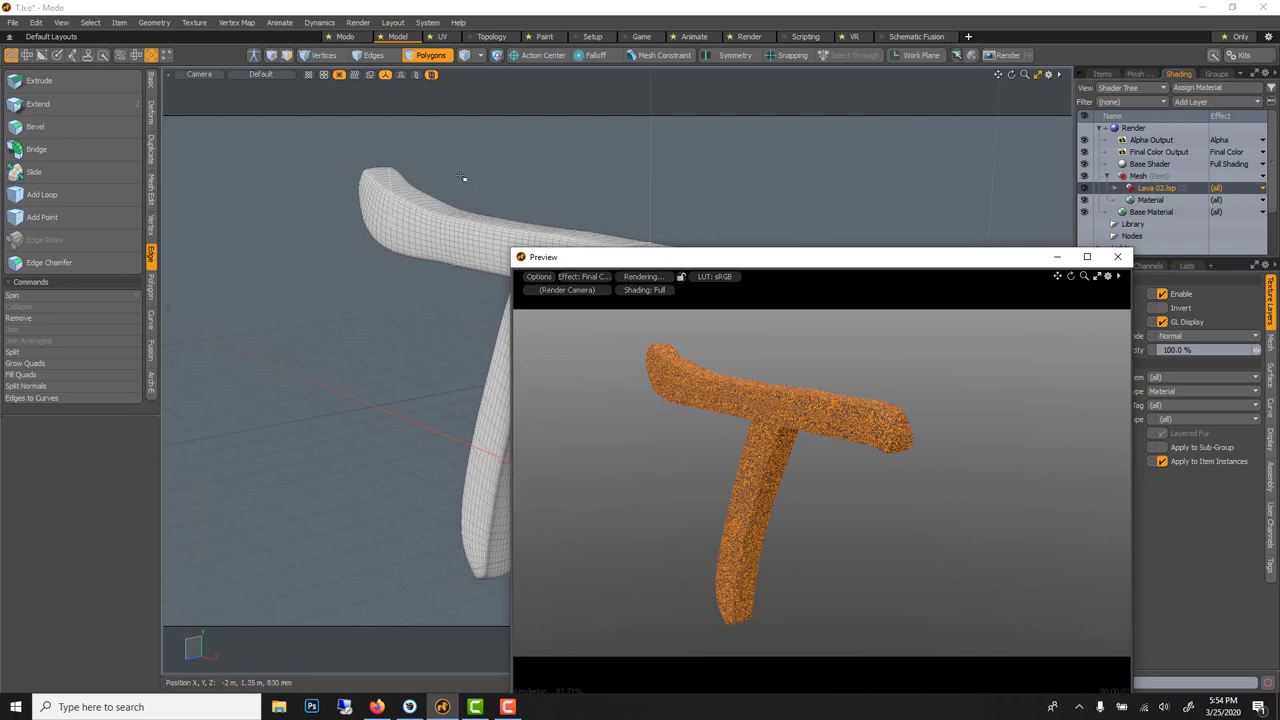
pyautogui.press('r')
pyautogui.moveTo(600, 262); pyautogui.dragTo(756, 281)
pyautogui.moveTo(536, 408); pyautogui.dragTo(450, 410)
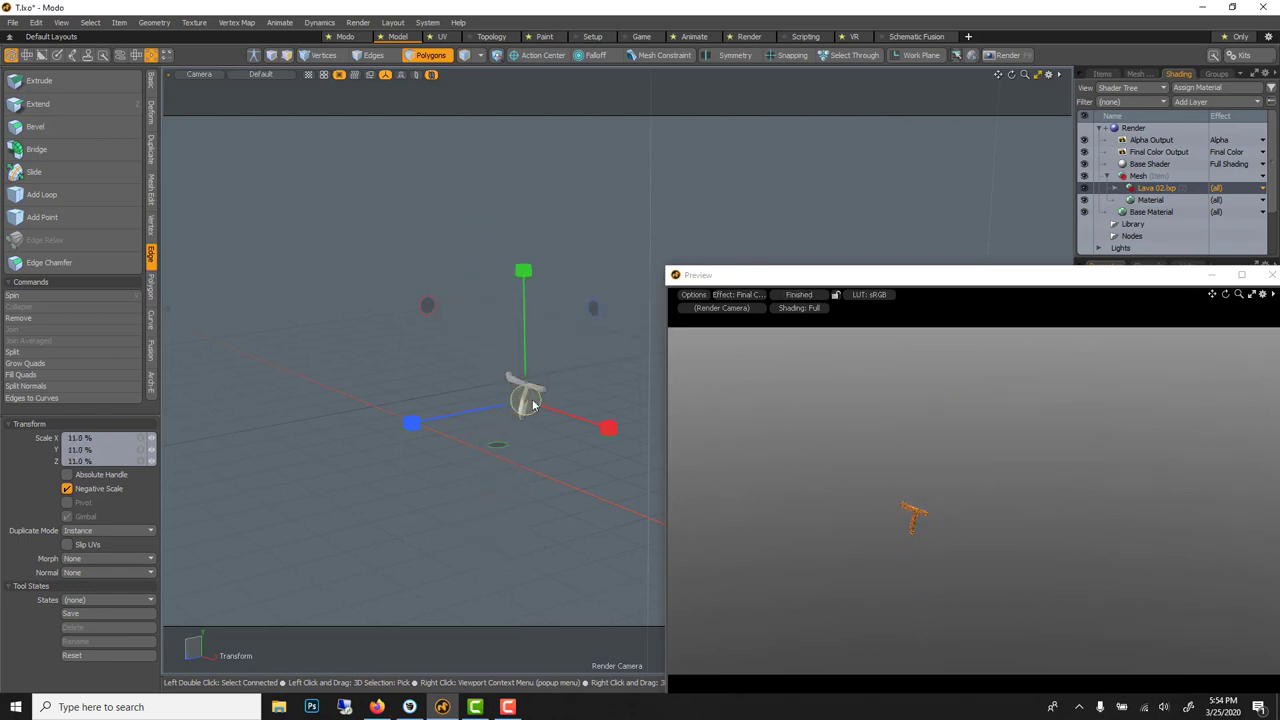
pyautogui.press('a')
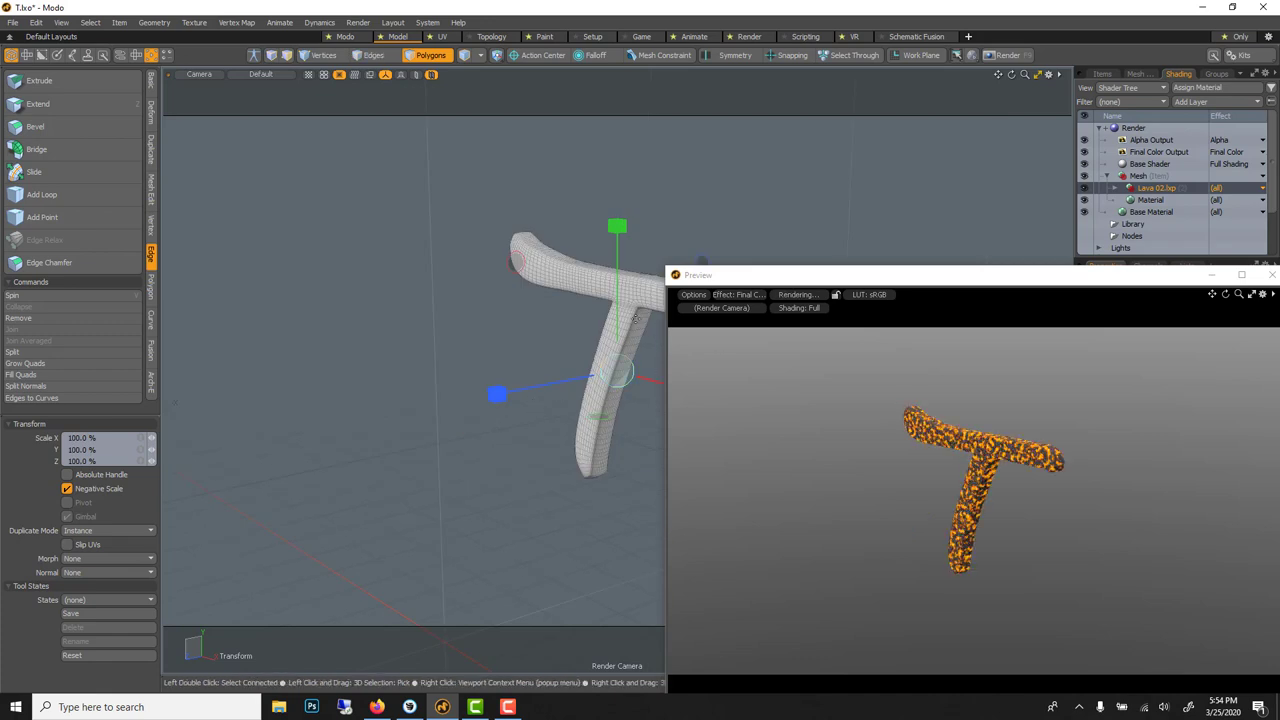
# Try scaling the mesh to 75.5%, undo it, and scale the mesh uniformly to 160% instead
pyautogui.moveTo(626, 370); pyautogui.dragTo(601, 370)
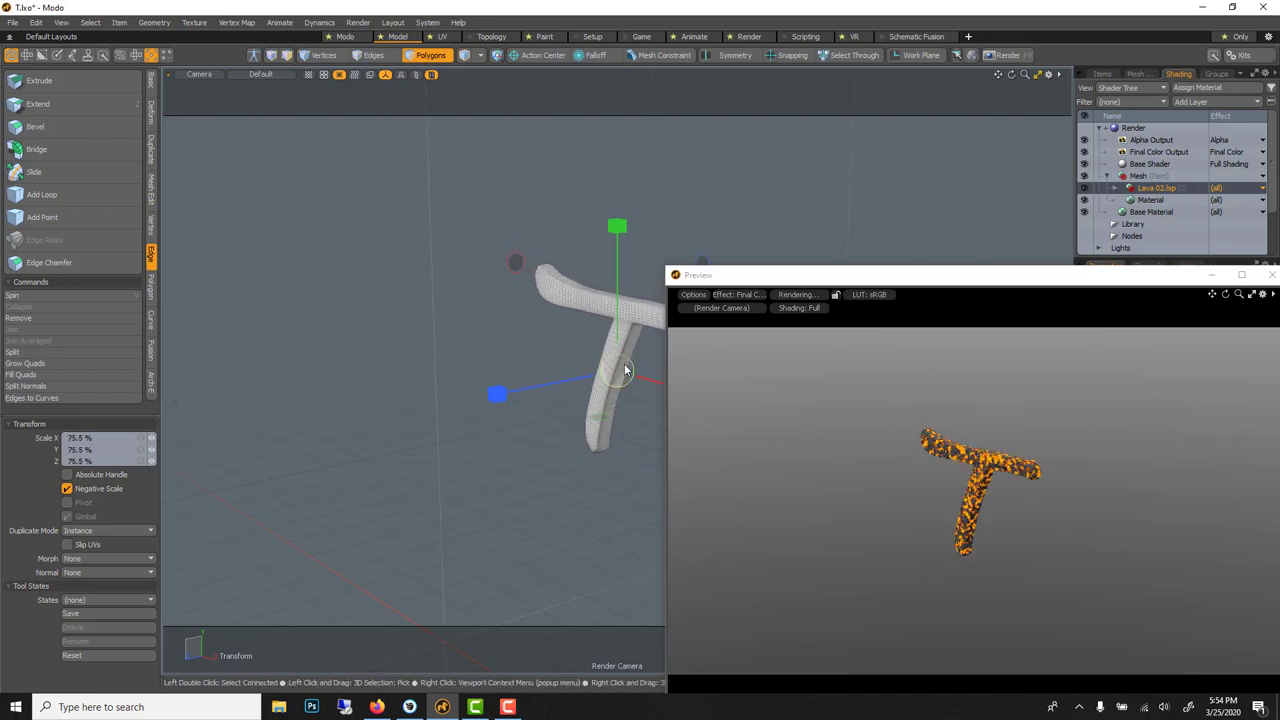
pyautogui.hotkey('ctrl', 'z')
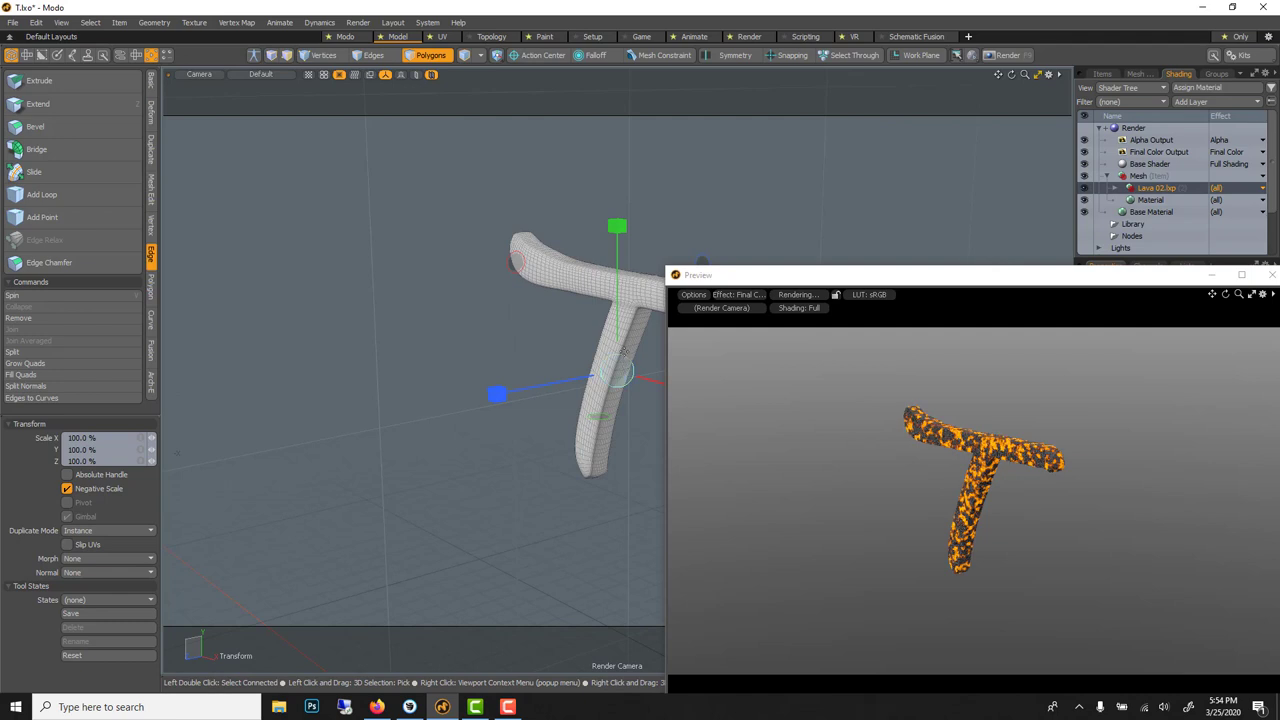
pyautogui.scroll(1, 623, 350)
pyautogui.scroll(1, 622, 340)
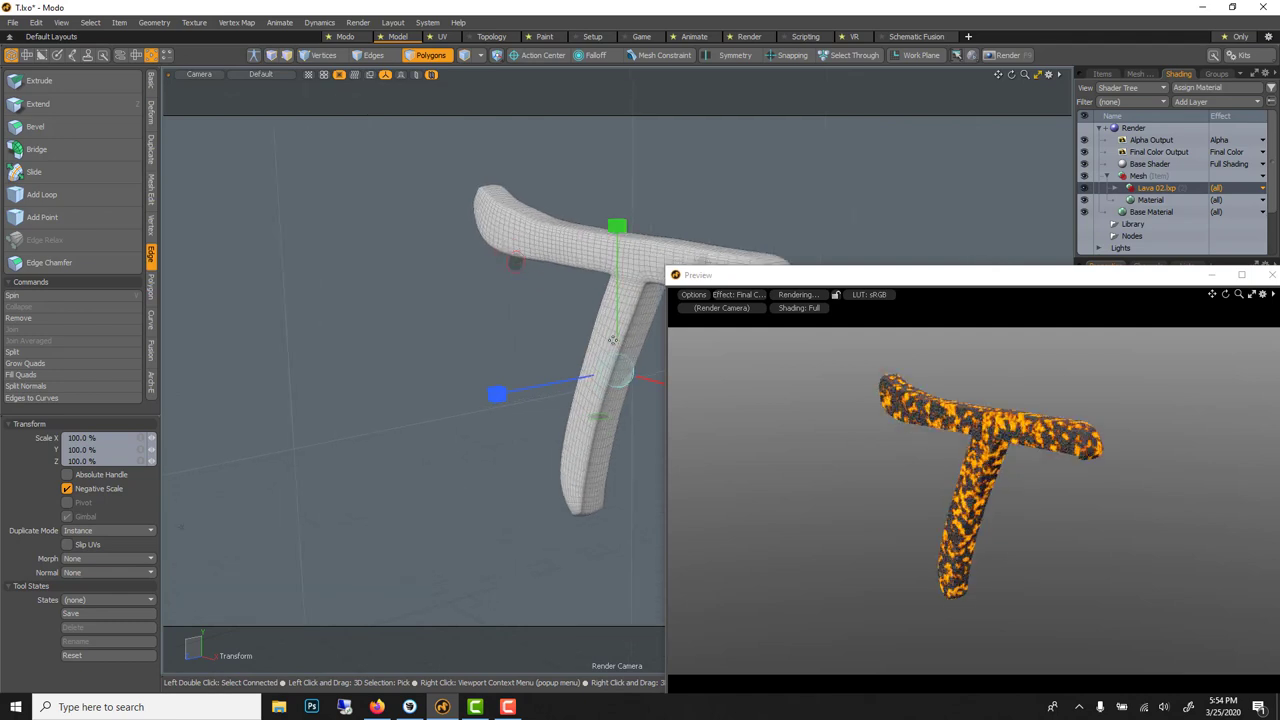
pyautogui.moveTo(613, 340); pyautogui.dragTo(506, 374)
pyautogui.moveTo(445, 401); pyautogui.dragTo(444, 396)
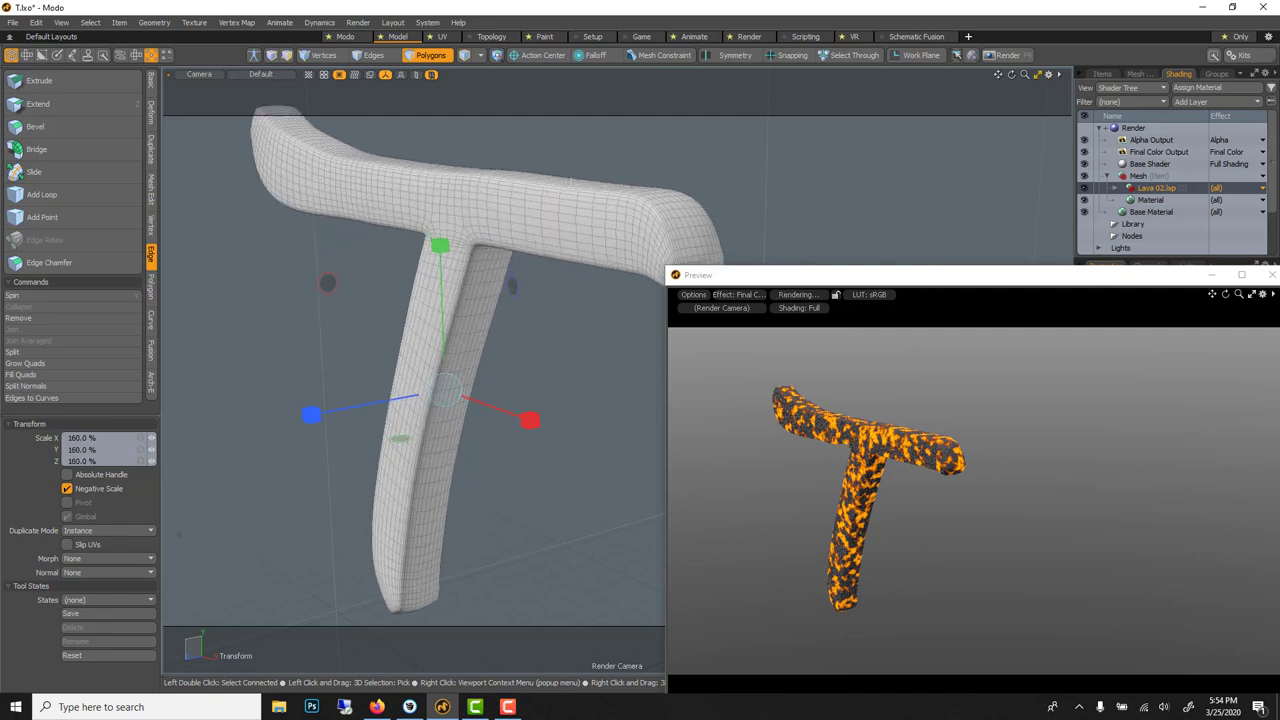
# Drop the Scale tool, move the preview off the shader settings, and select the Material inside the expanded Lava 02 group
pyautogui.click(1115, 188)
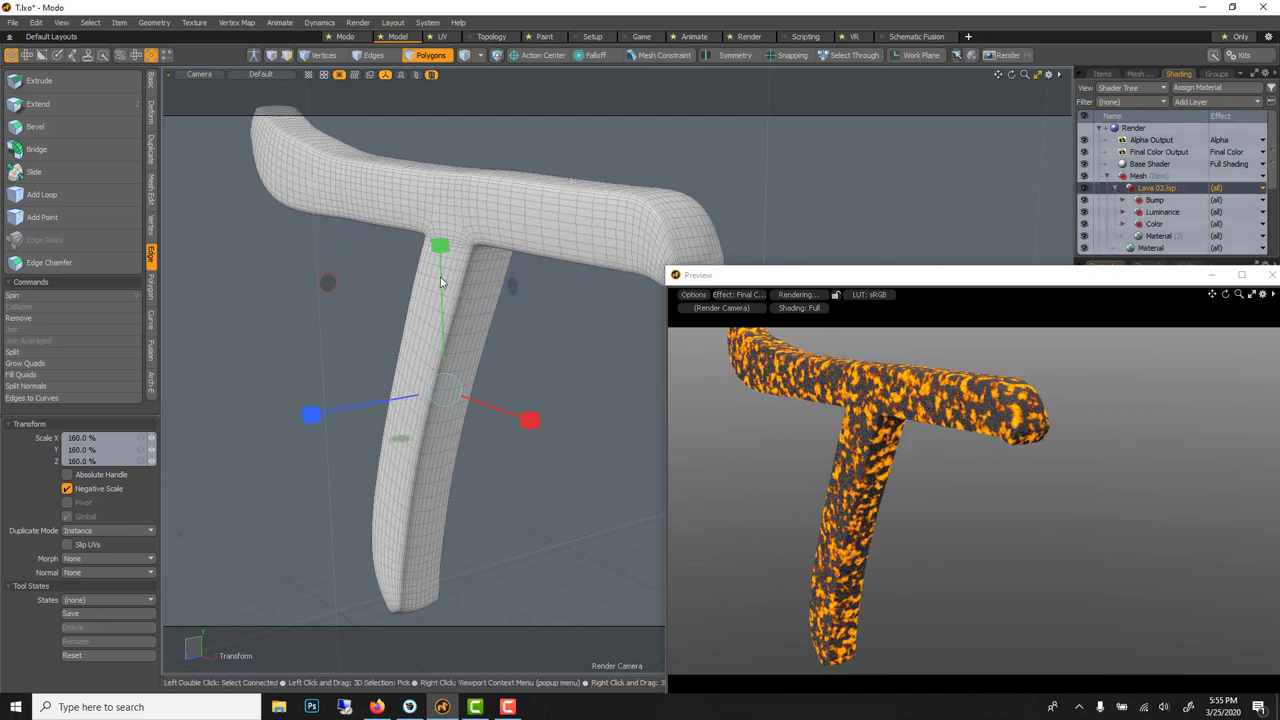
pyautogui.scroll(-2, 441, 281)
pyautogui.press('space')
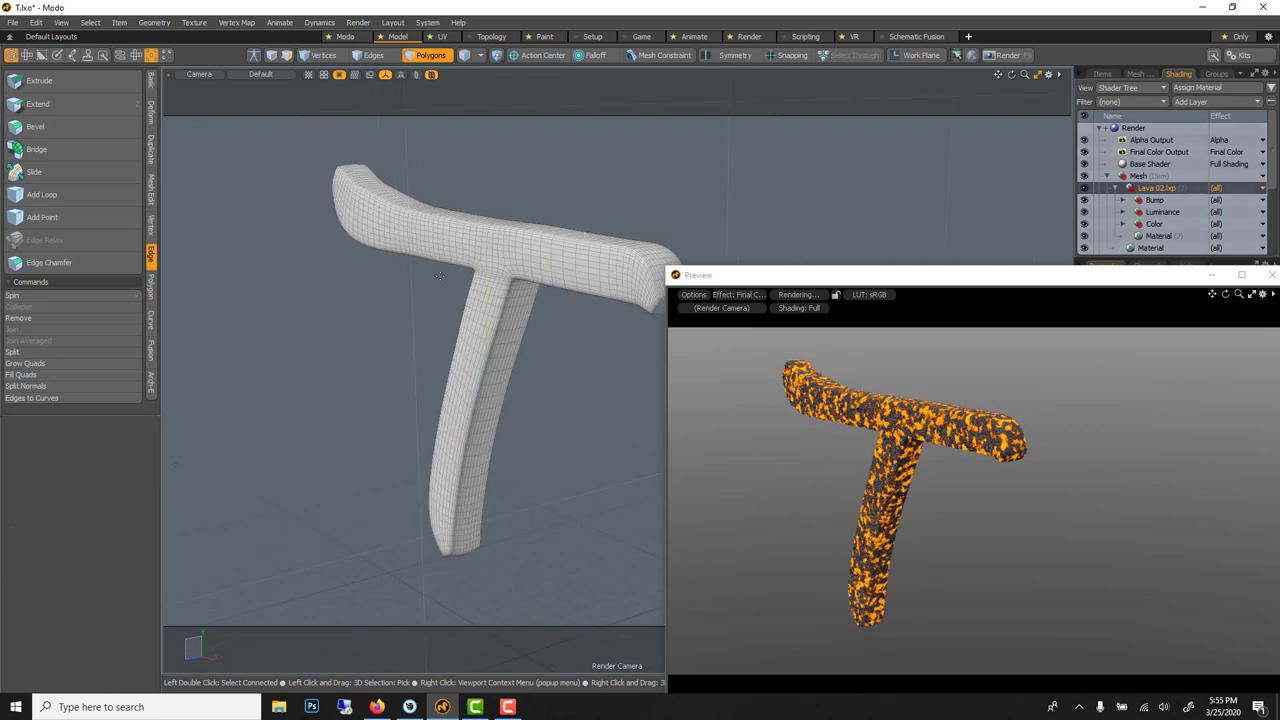
pyautogui.moveTo(746, 277); pyautogui.dragTo(345, 208)
pyautogui.click(1158, 236)
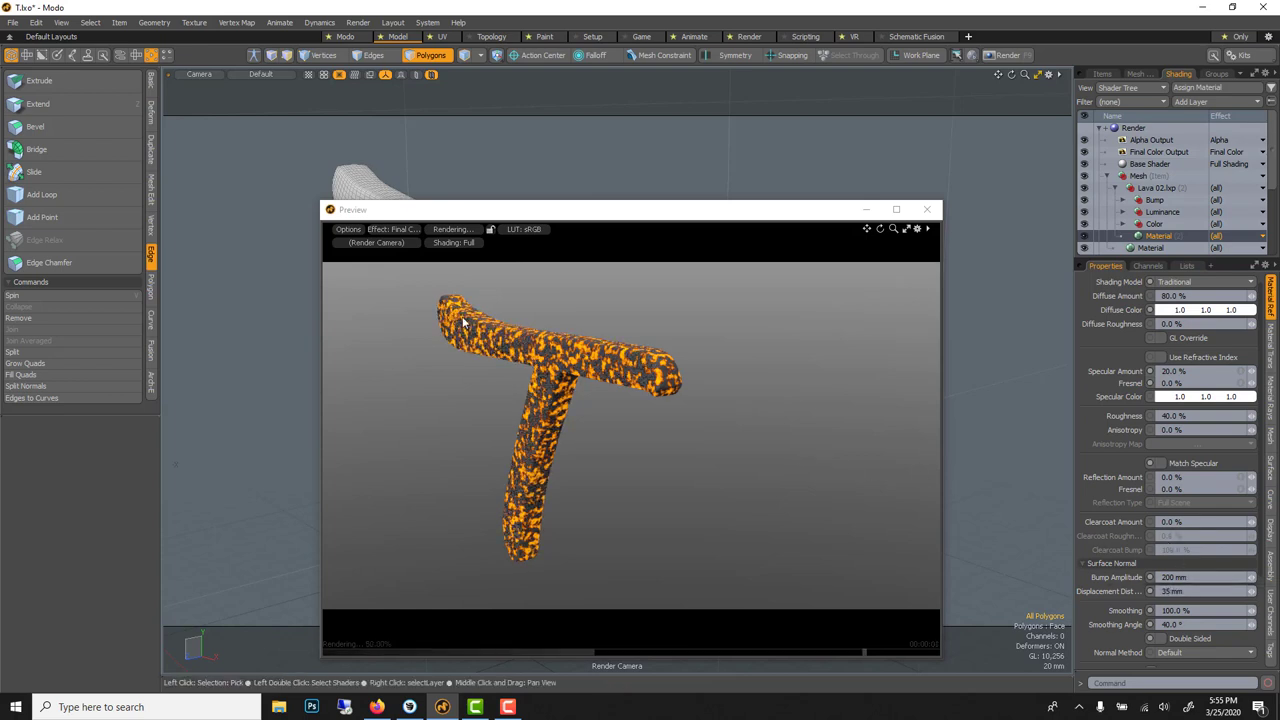
# Check the preview's render options for the displacement setting
pyautogui.click(347, 229)
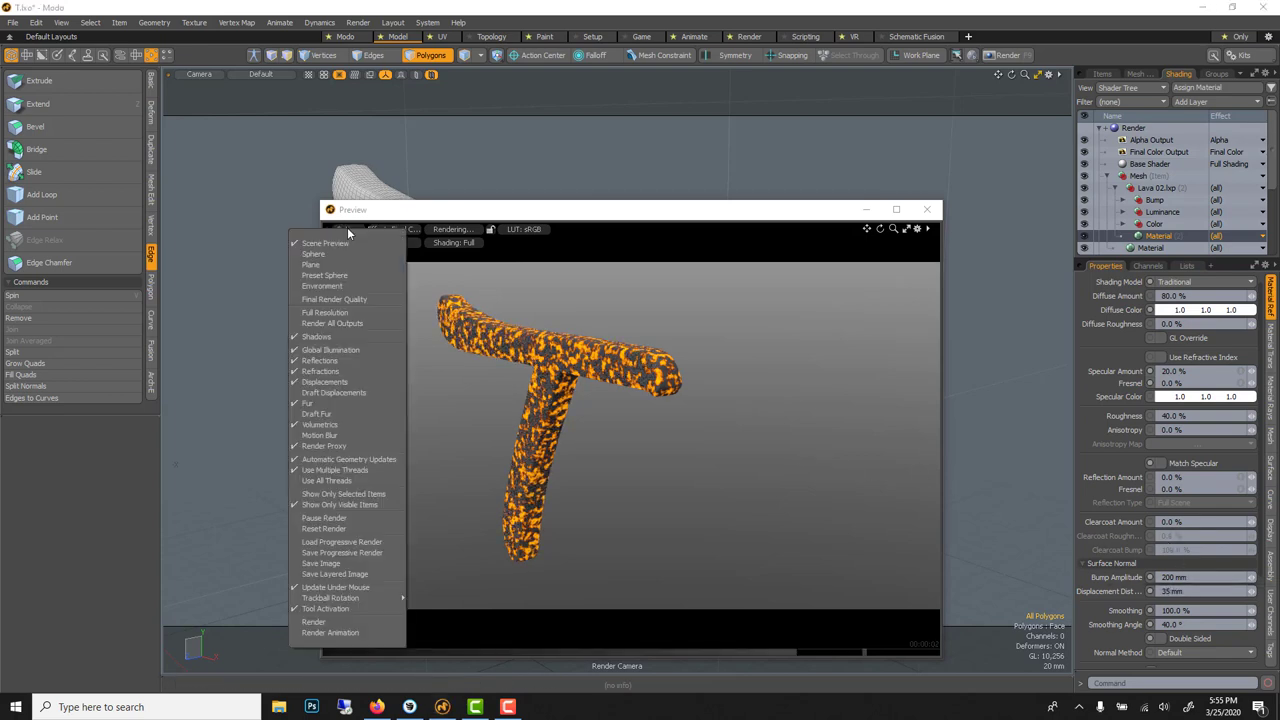
pyautogui.click(353, 371)
pyautogui.click(350, 381)
pyautogui.click(558, 218)
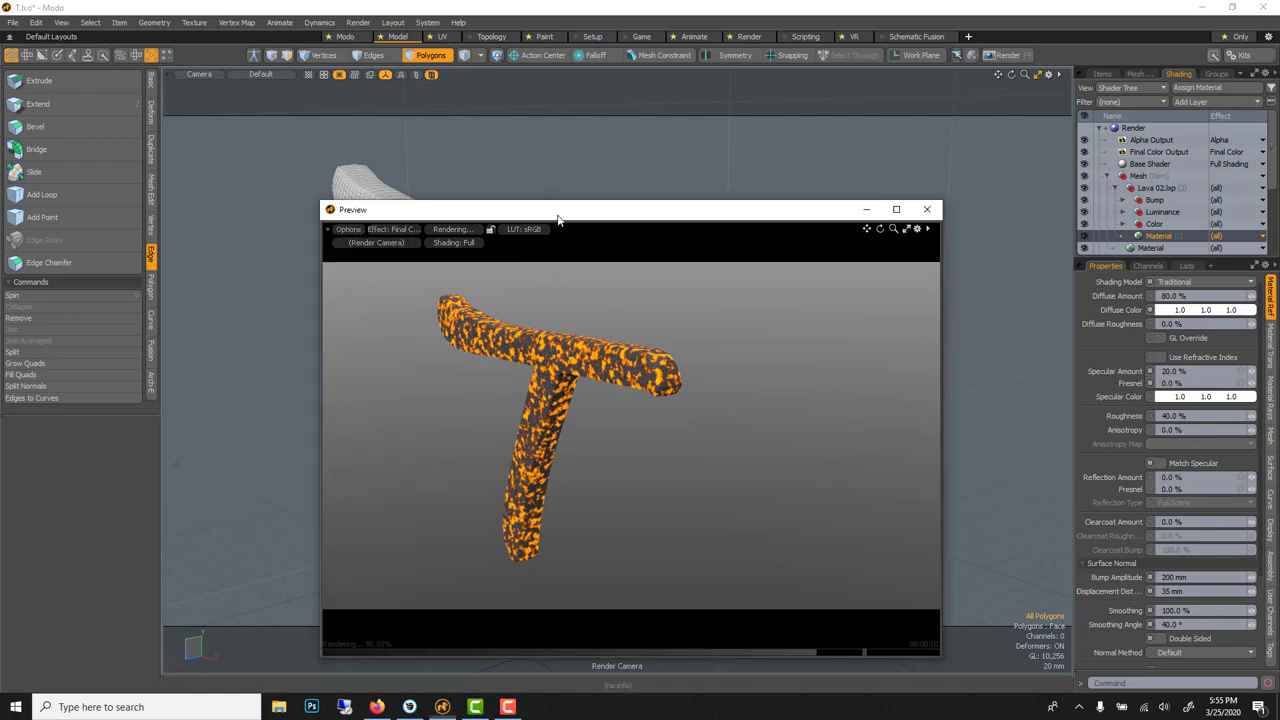
# Move and shrink the preview window clear of the properties, and set the Lava 02 material's displacement distance to 80 mm
pyautogui.moveTo(558, 218); pyautogui.dragTo(768, 172)
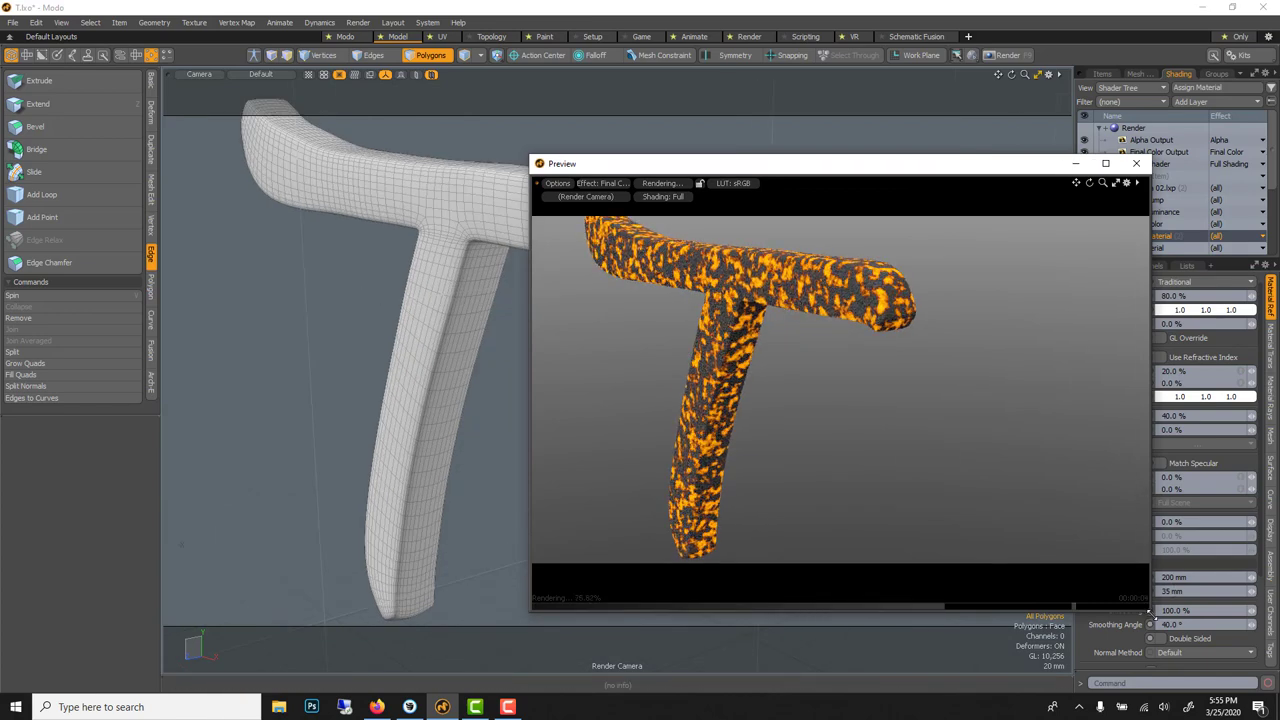
pyautogui.moveTo(1150, 608); pyautogui.dragTo(1056, 578)
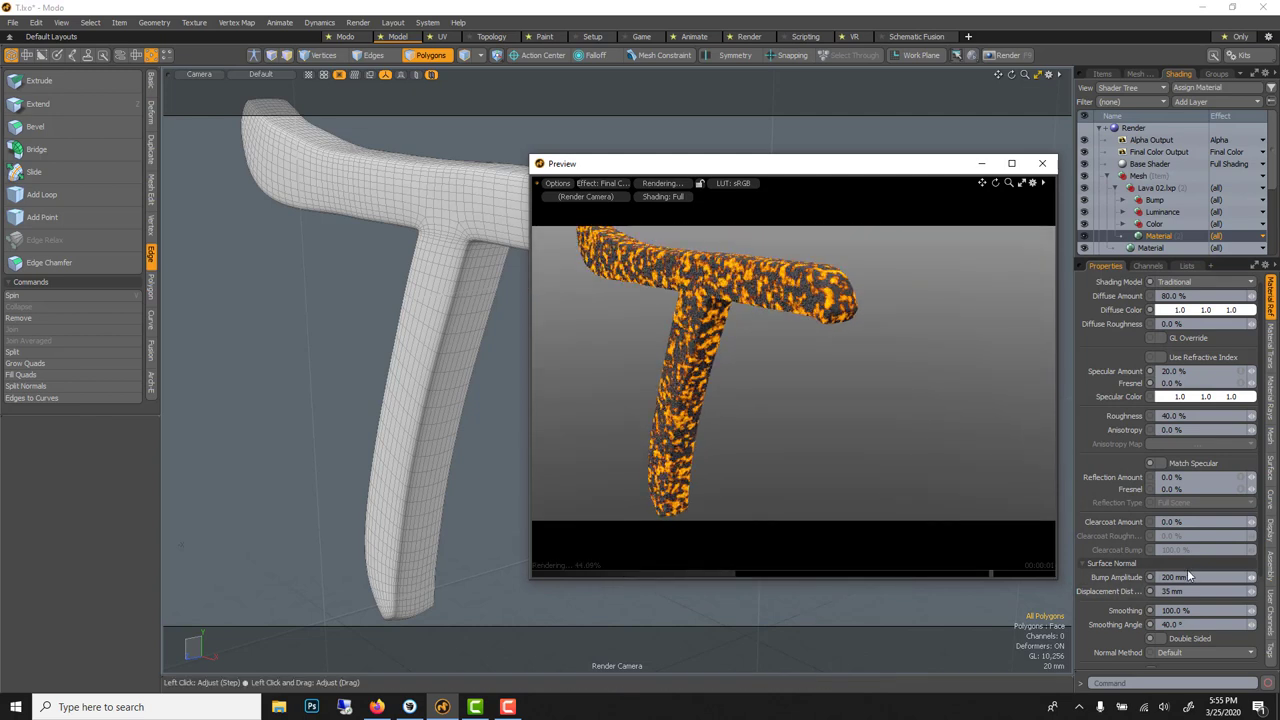
pyautogui.click(1189, 591)
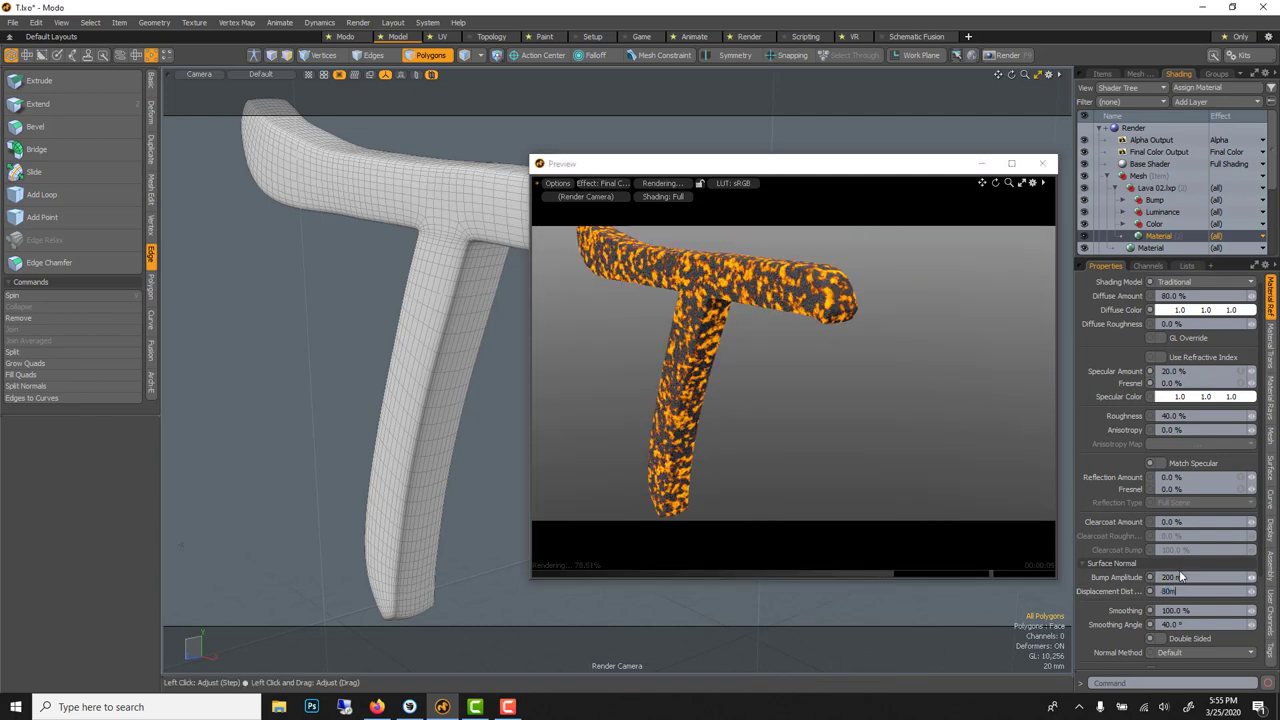
pyautogui.press('Return')
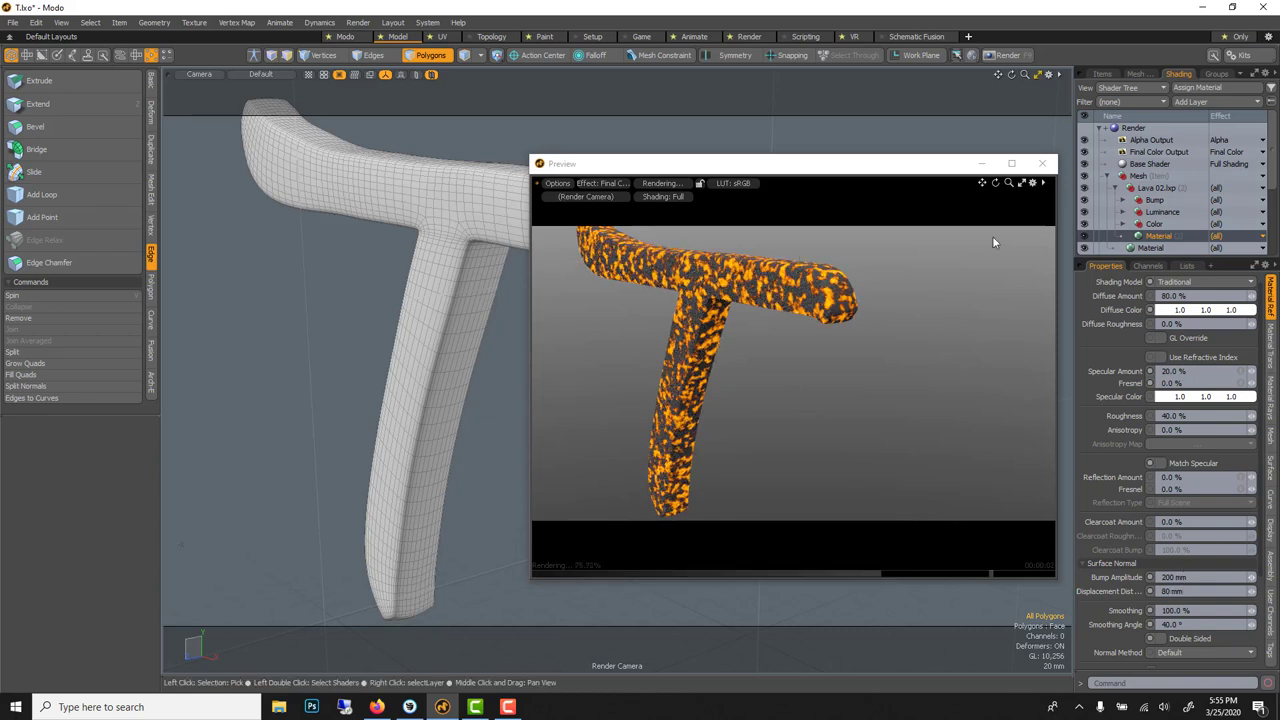
# Change the effect of the fBm noise layer in Lava 02's Bump group to Displacement
pyautogui.click(1123, 200)
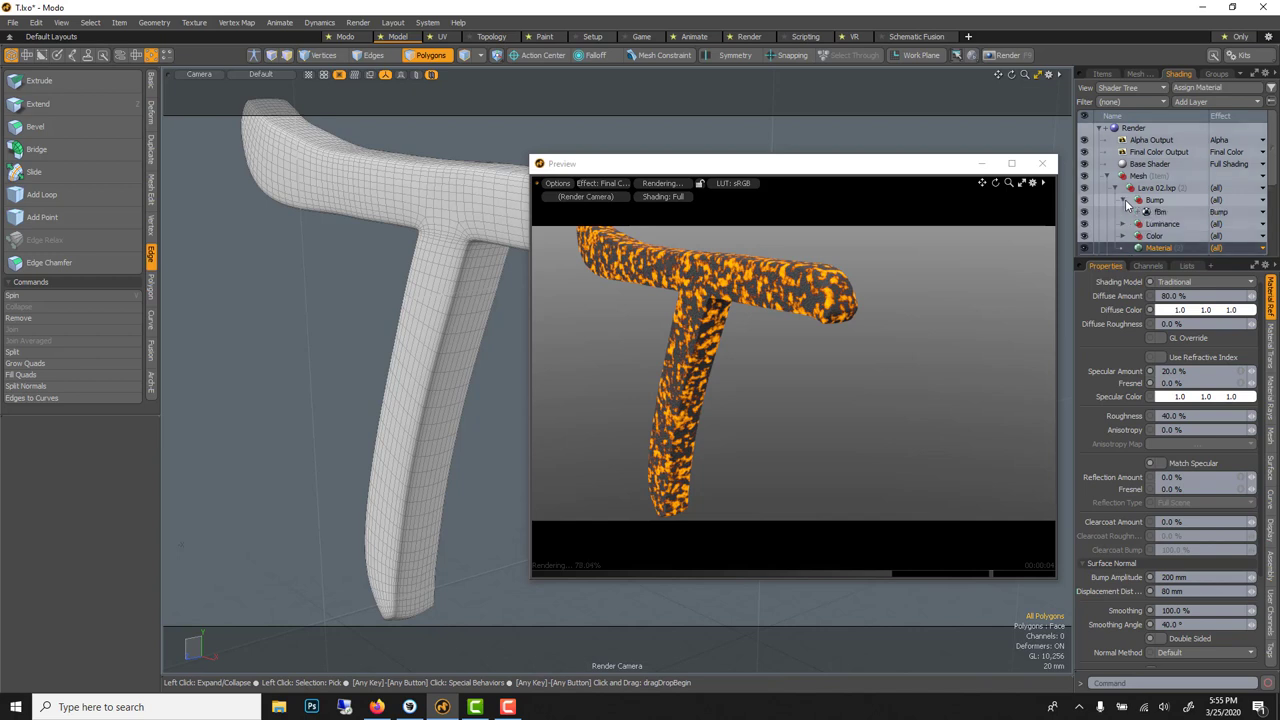
pyautogui.click(1155, 212)
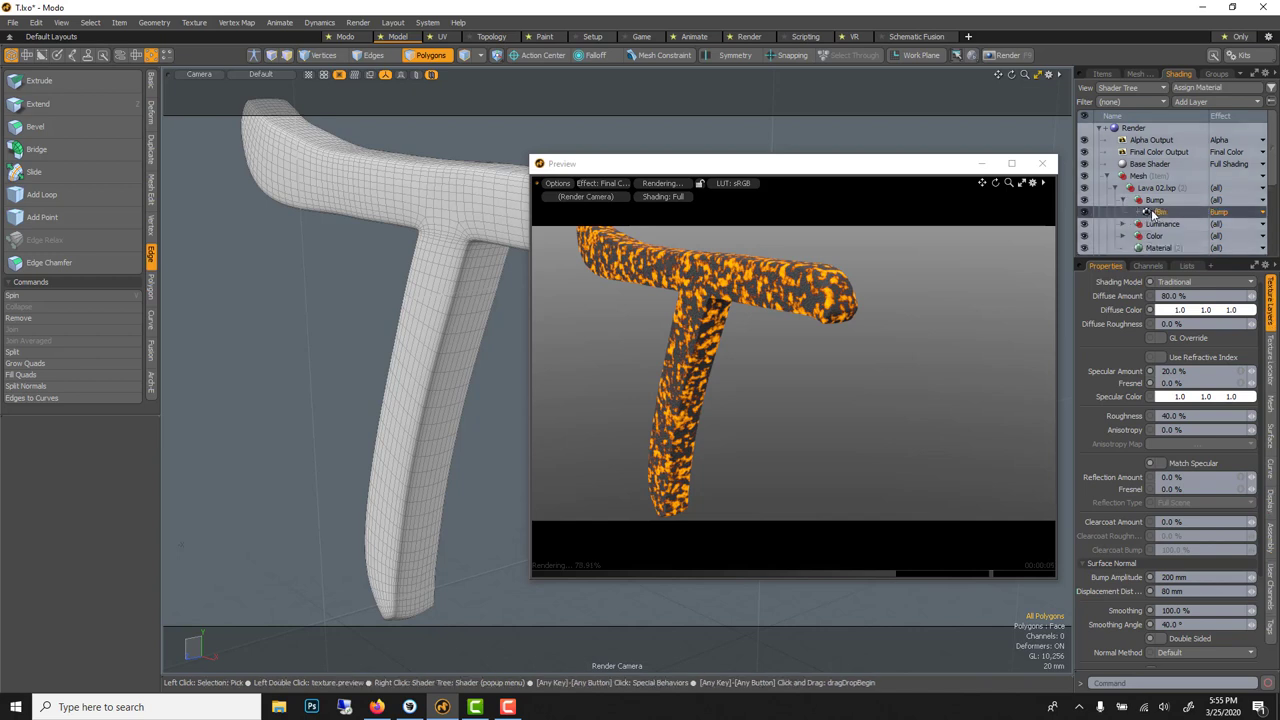
pyautogui.click(1263, 213)
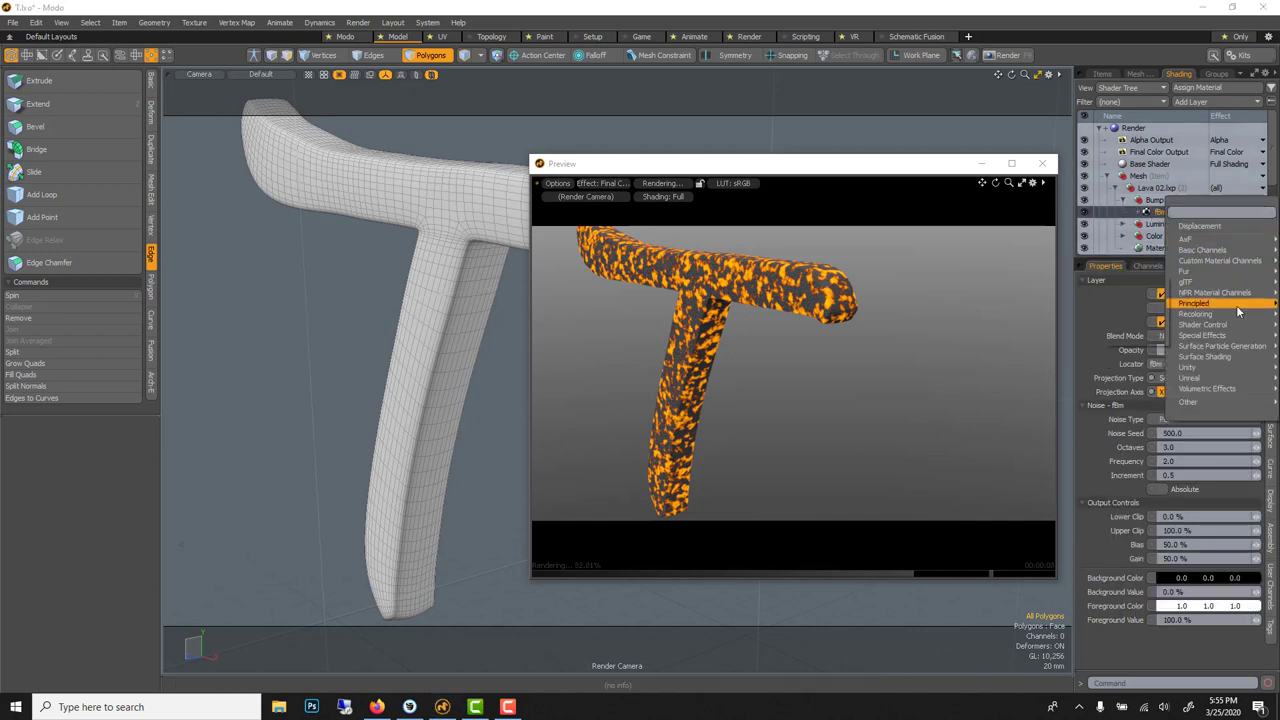
pyautogui.moveTo(1197, 377)
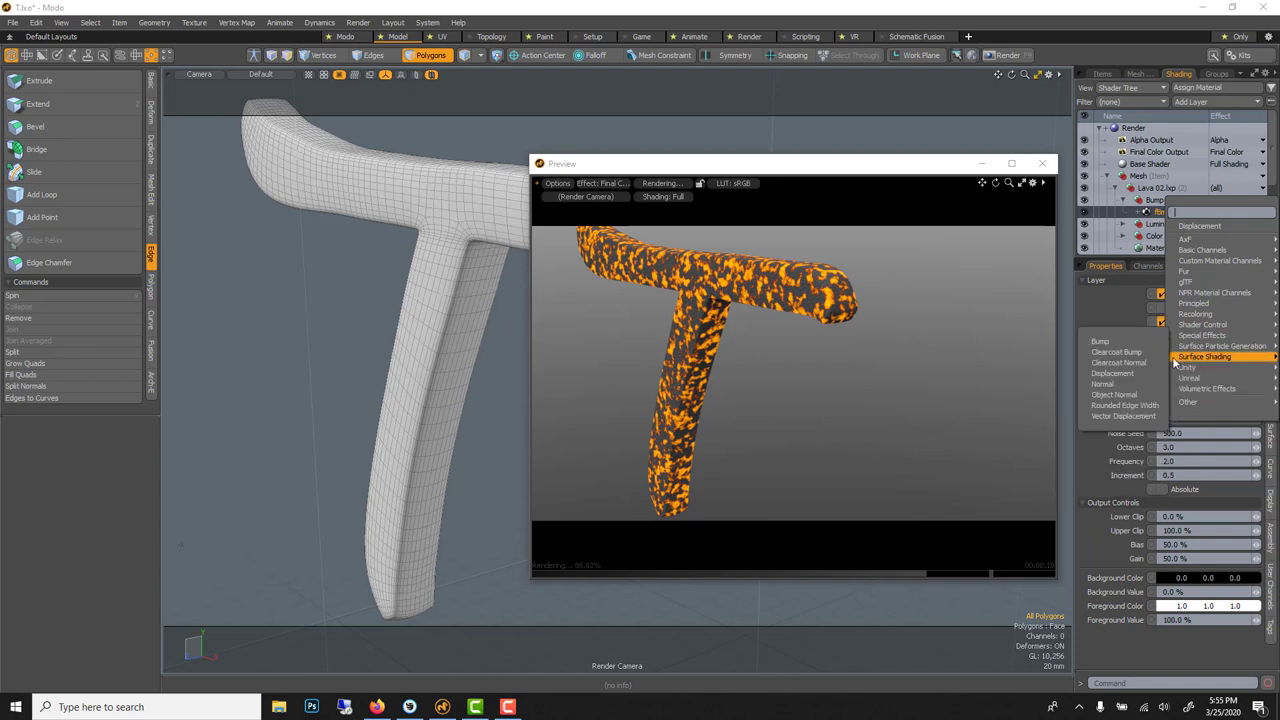
pyautogui.click(1138, 374)
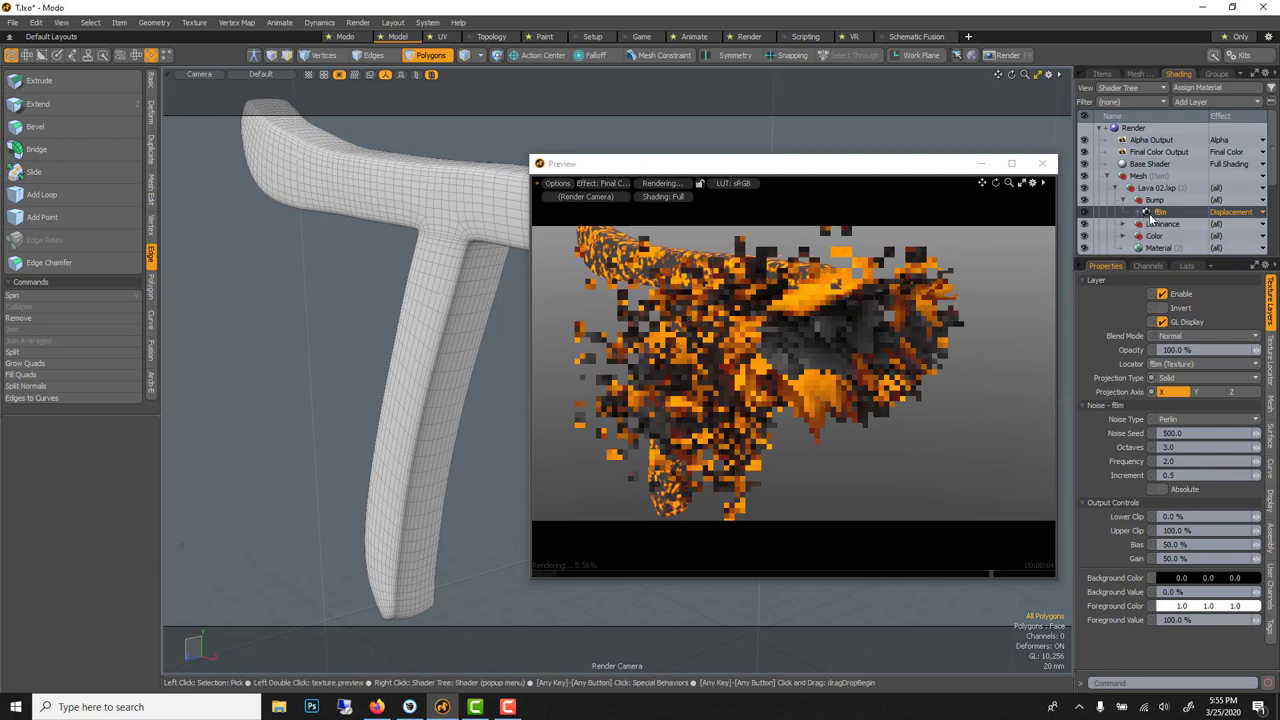
# Set the Lava 02 material's displacement distance to 5 mm
pyautogui.scroll(-1, 1153, 213)
pyautogui.click(1155, 212)
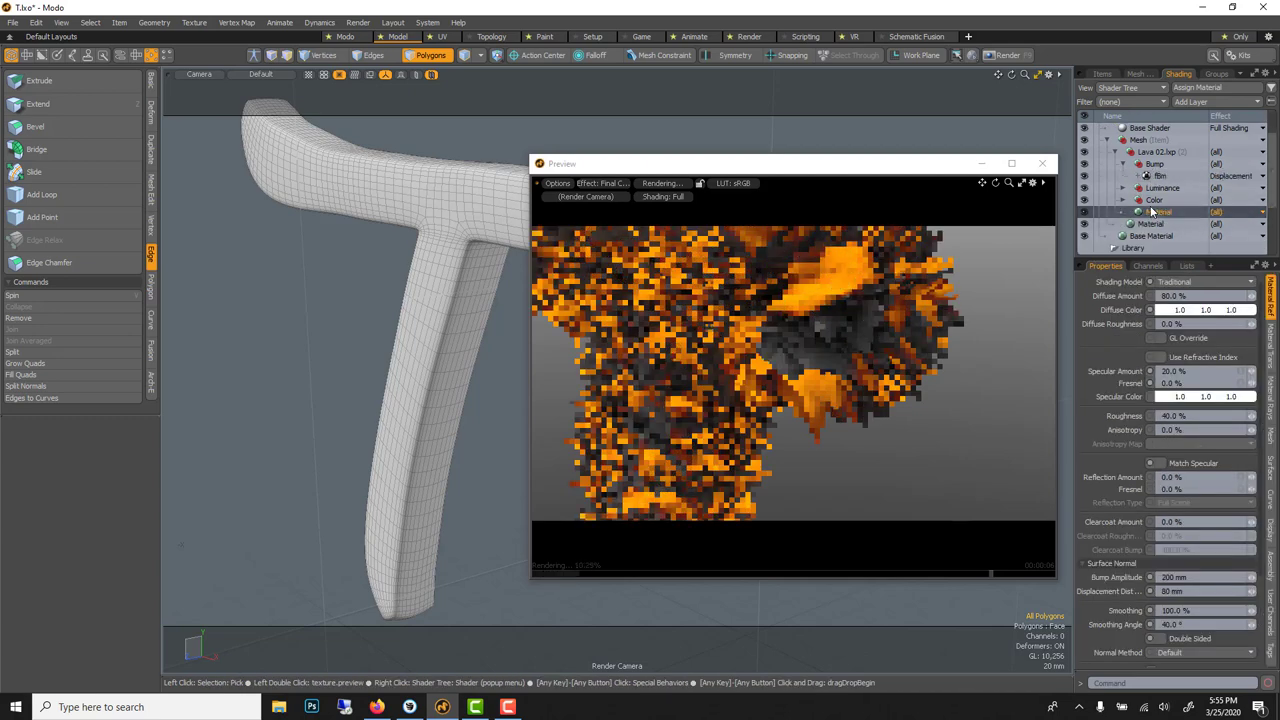
pyautogui.click(1201, 592)
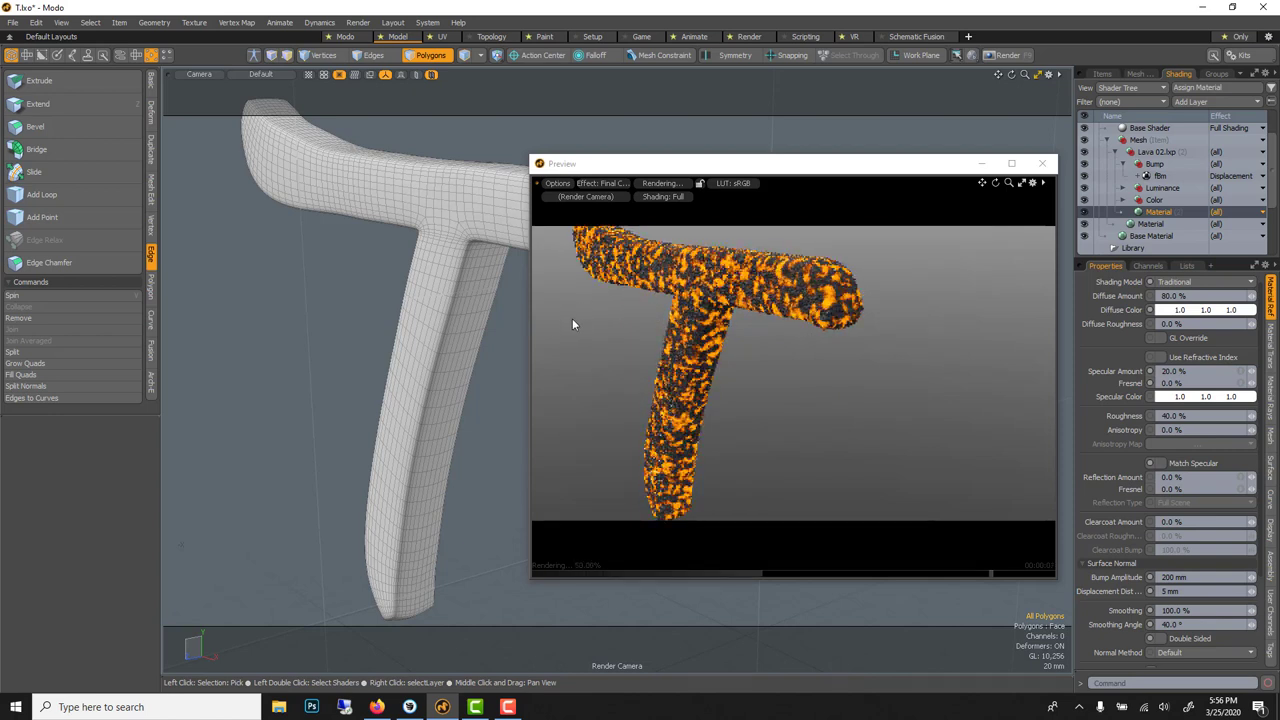
# Reopen the presets window and replace the mesh's material with the Lava 01 preset from the Rock folder
pyautogui.press('F6')
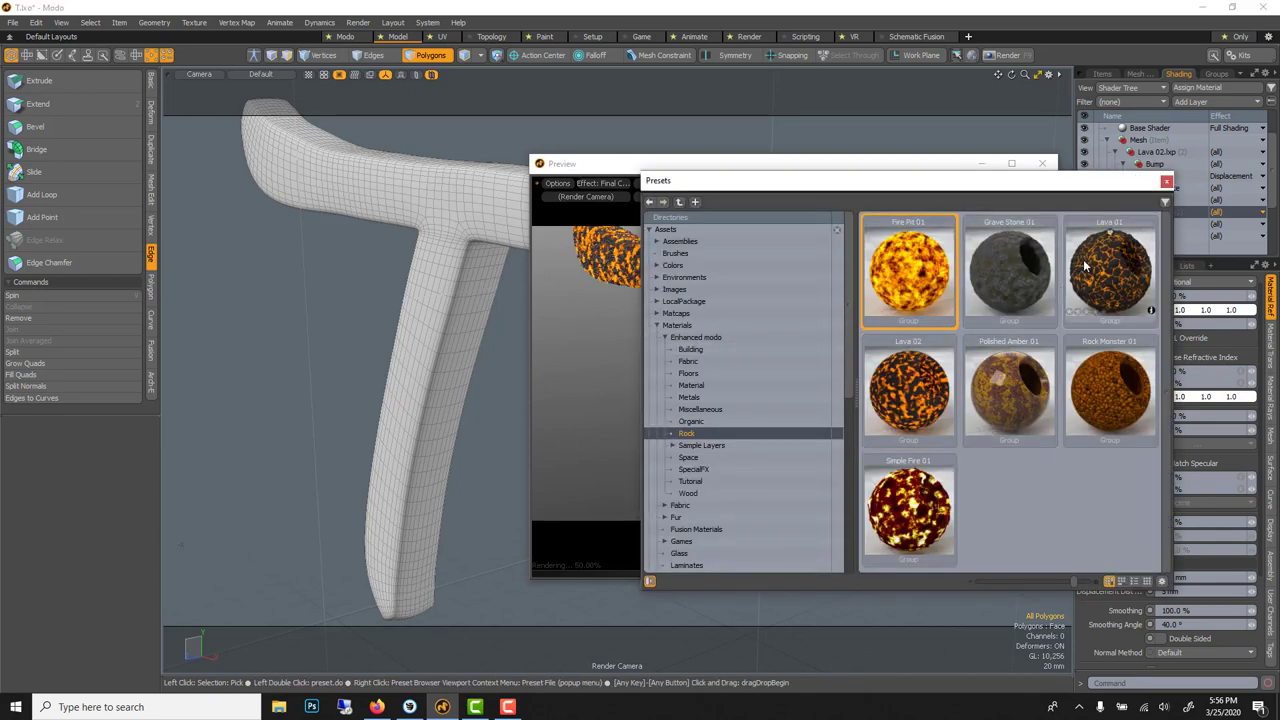
pyautogui.click(1118, 295)
pyautogui.moveTo(978, 287); pyautogui.dragTo(436, 190)
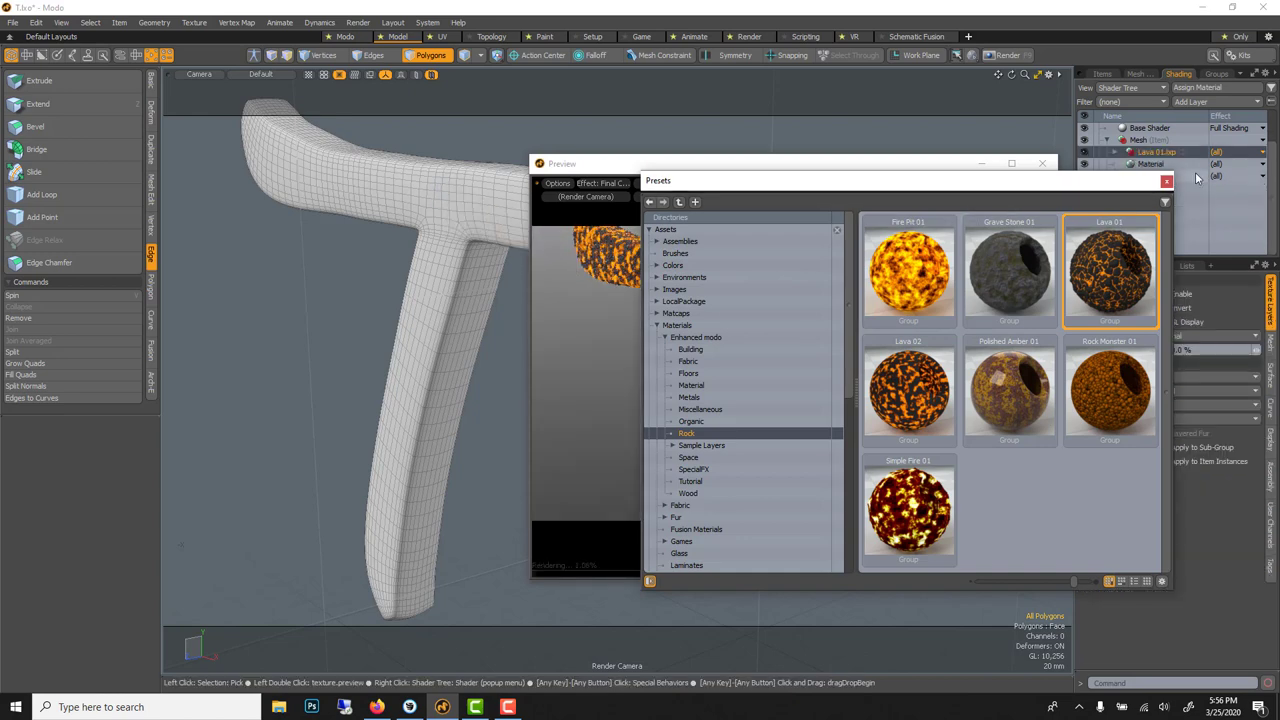
# Close the presets window and move the preview window clear of the T-shaped mesh
pyautogui.press('F6')
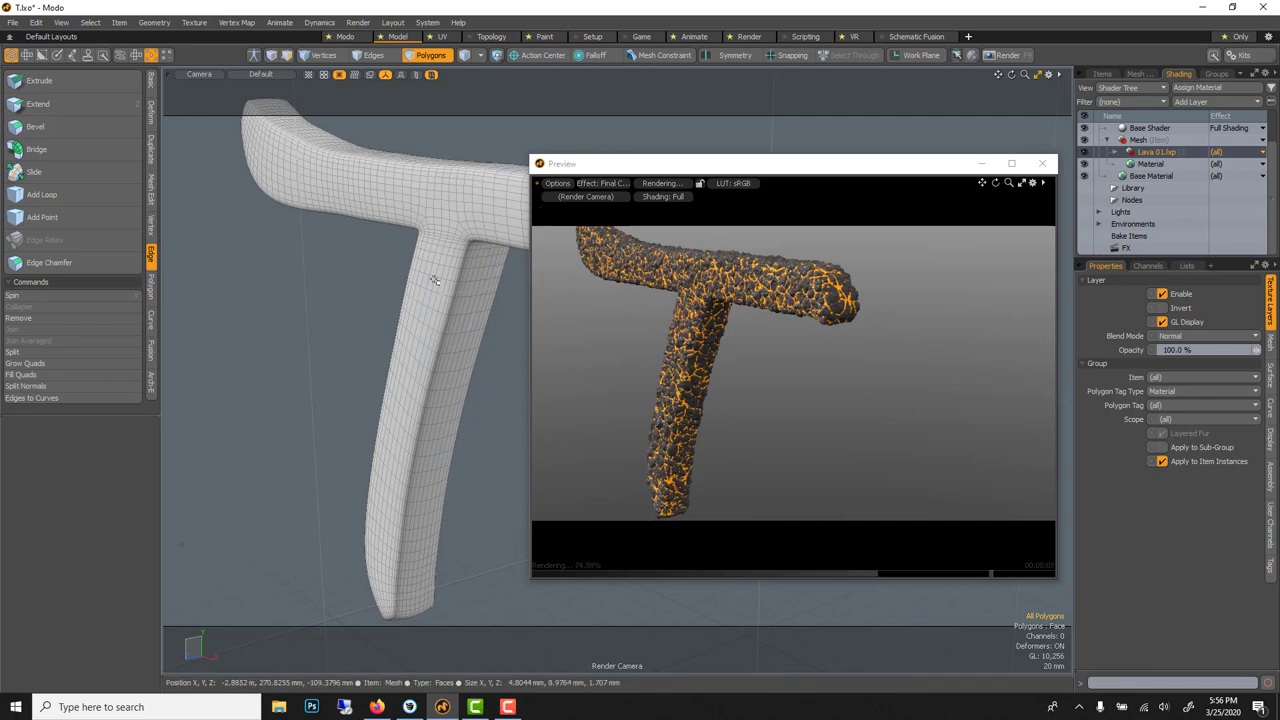
pyautogui.scroll(-2, 369, 259)
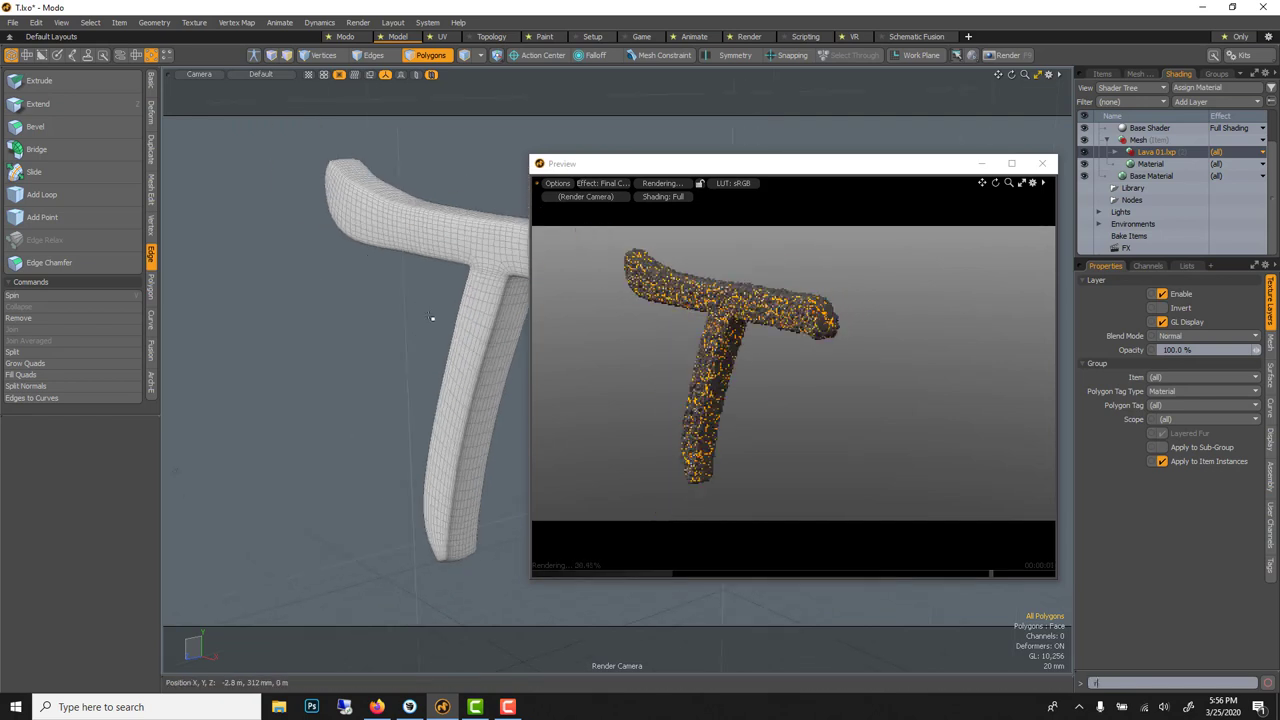
pyautogui.moveTo(648, 165); pyautogui.dragTo(817, 194)
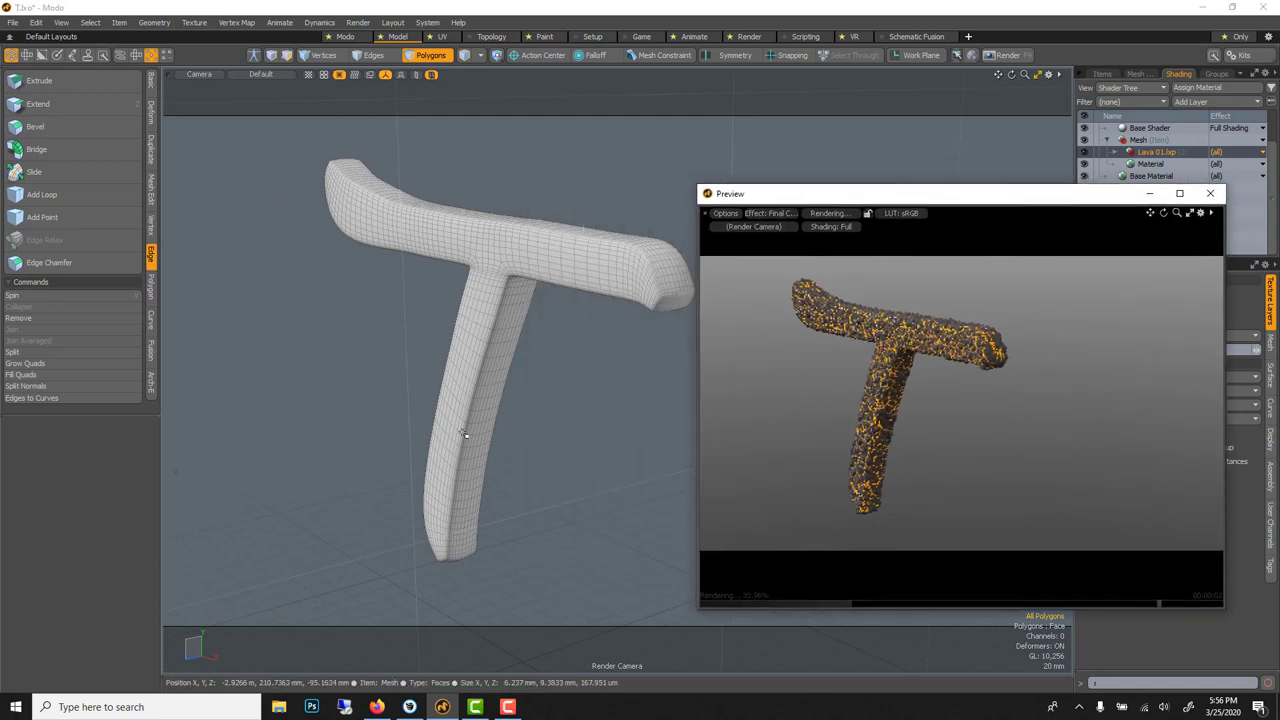
# Scale the T-shaped mesh uniformly to 229.5% and drop the transform tool
pyautogui.press('y')
pyautogui.moveTo(482, 384); pyautogui.dragTo(580, 384)
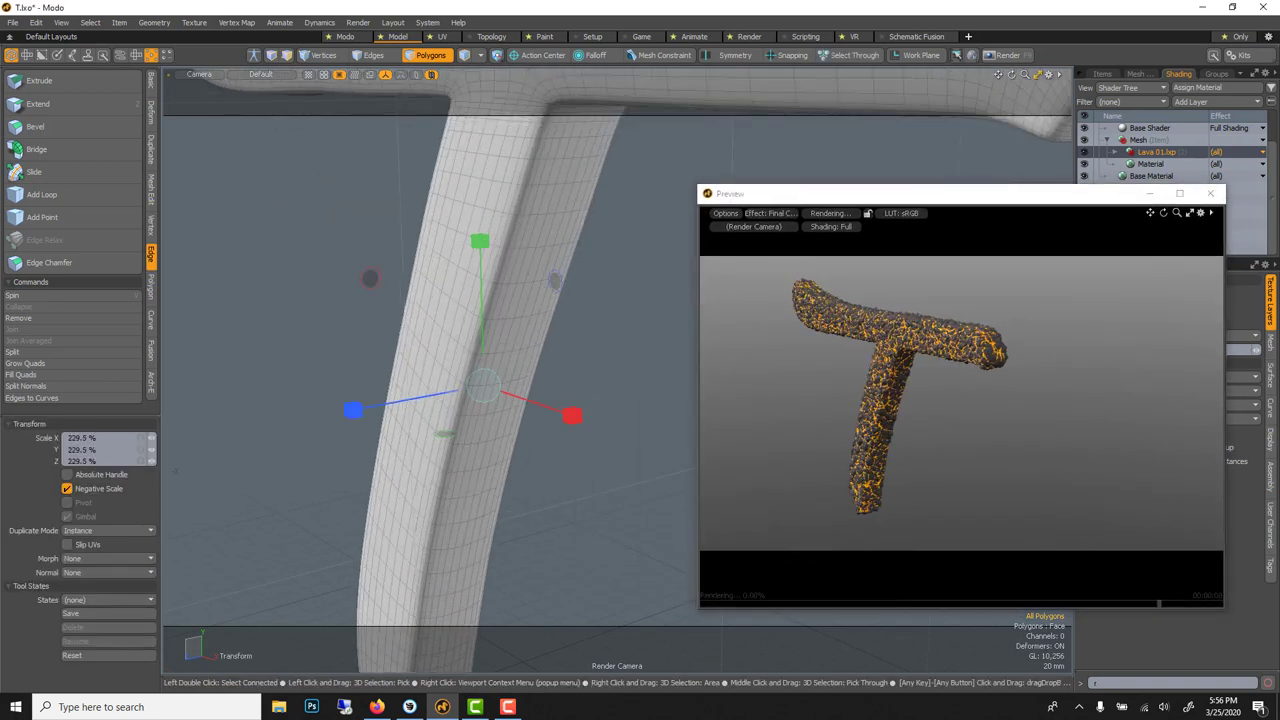
pyautogui.scroll(-2, 488, 388)
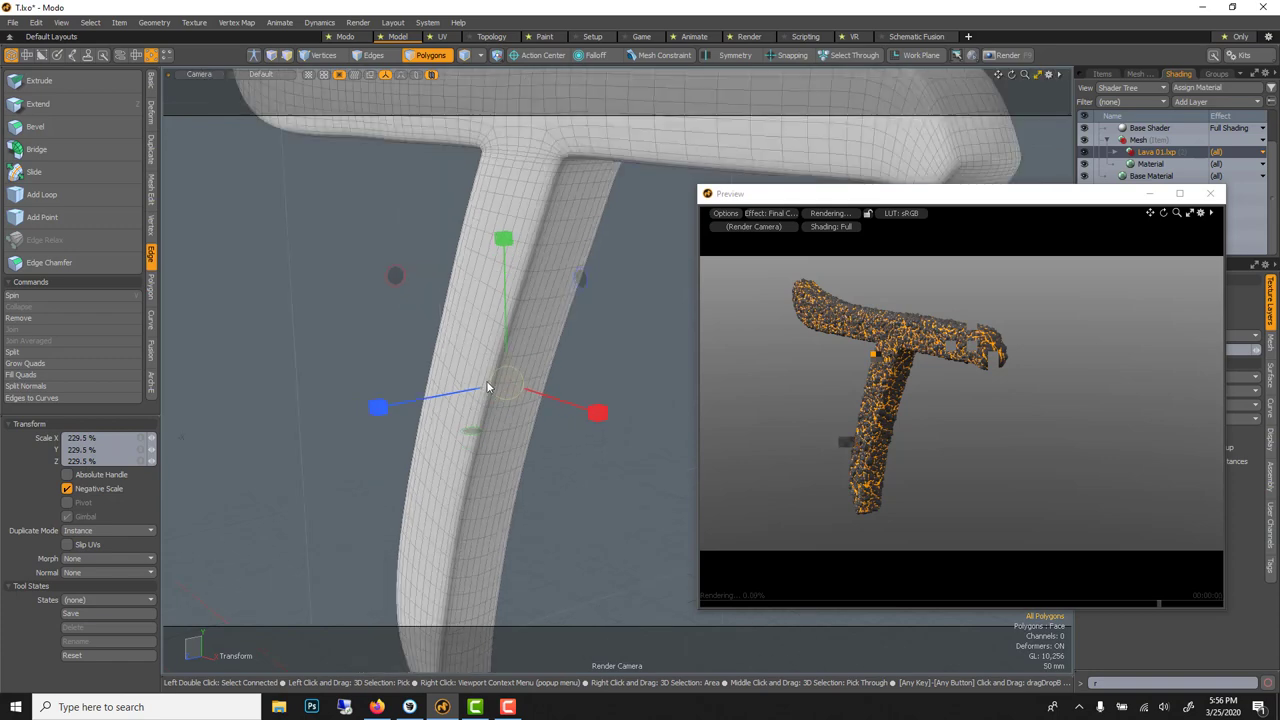
pyautogui.scroll(-2, 488, 388)
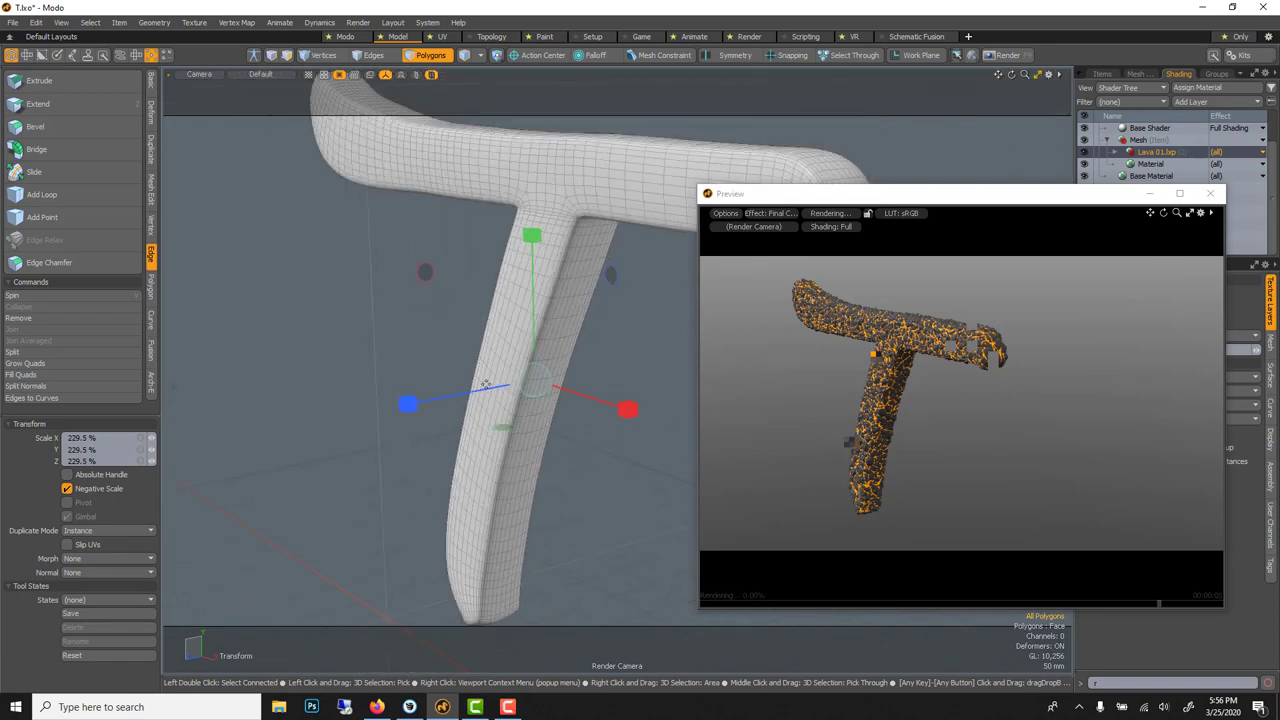
pyautogui.press('space')
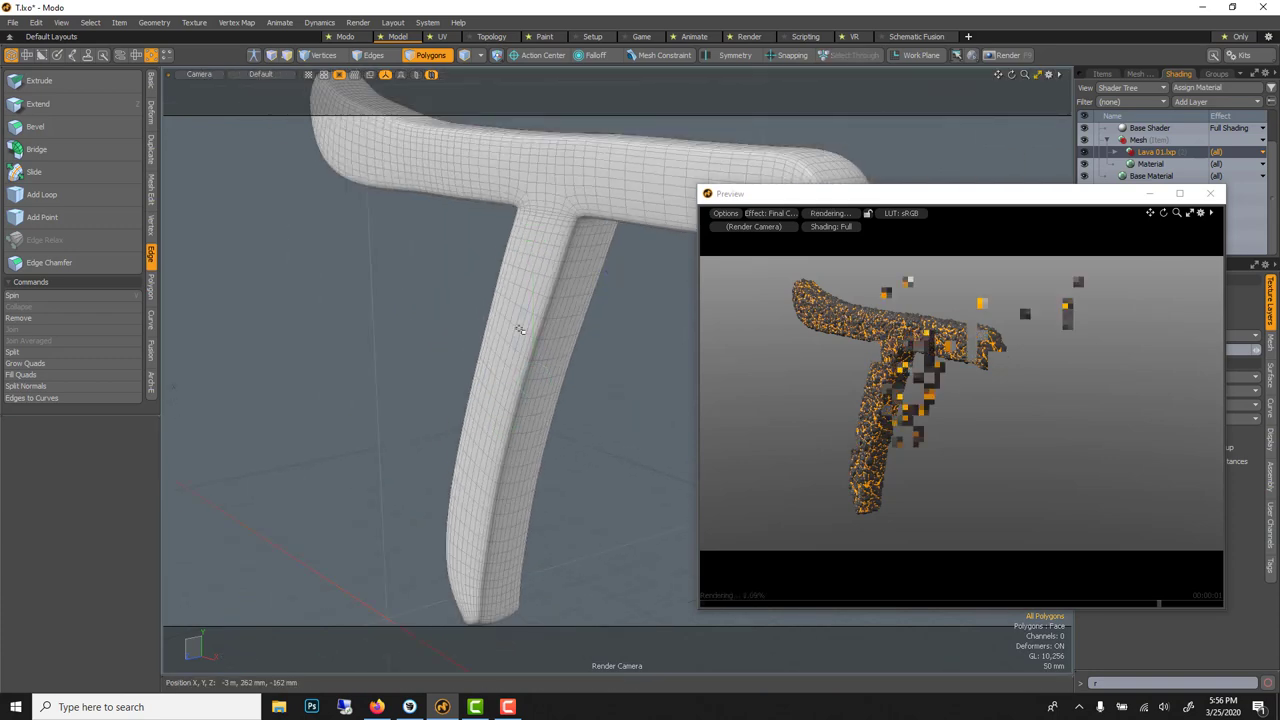
pyautogui.scroll(-1, 611, 393)
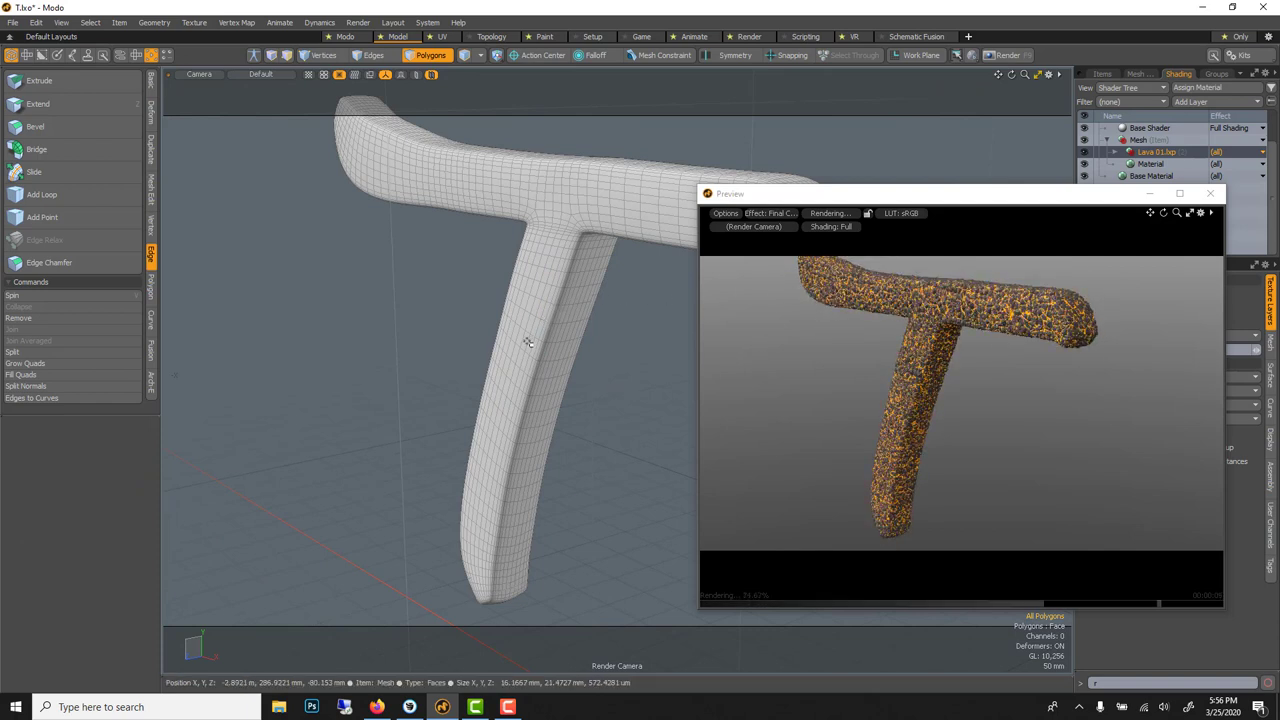
# Scale the T-shaped mesh uniformly to 25%, scale it again by 105% in Y and 91% in Z, and drop the tool
pyautogui.press('r')
pyautogui.moveTo(535, 393); pyautogui.dragTo(435, 397)
pyautogui.scroll(3, 649, 359)
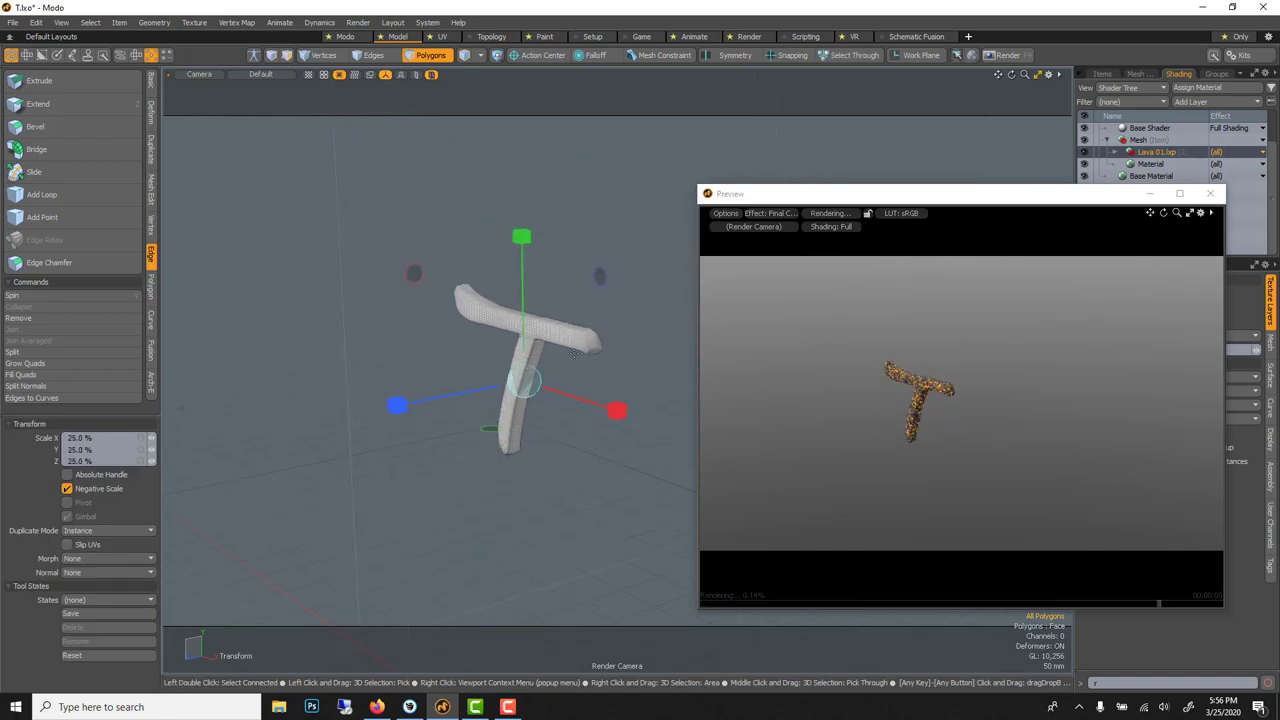
pyautogui.moveTo(369, 266); pyautogui.dragTo(381, 259)
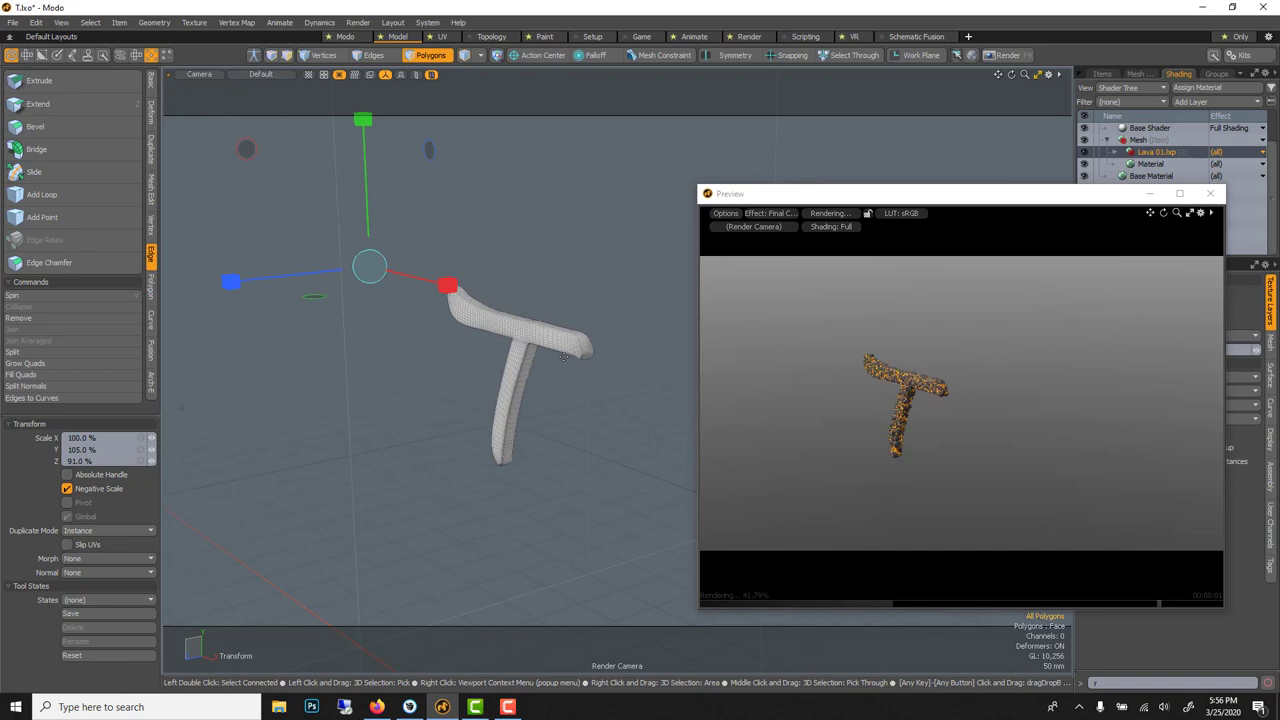
pyautogui.press('q')
pyautogui.scroll(3, 543, 391)
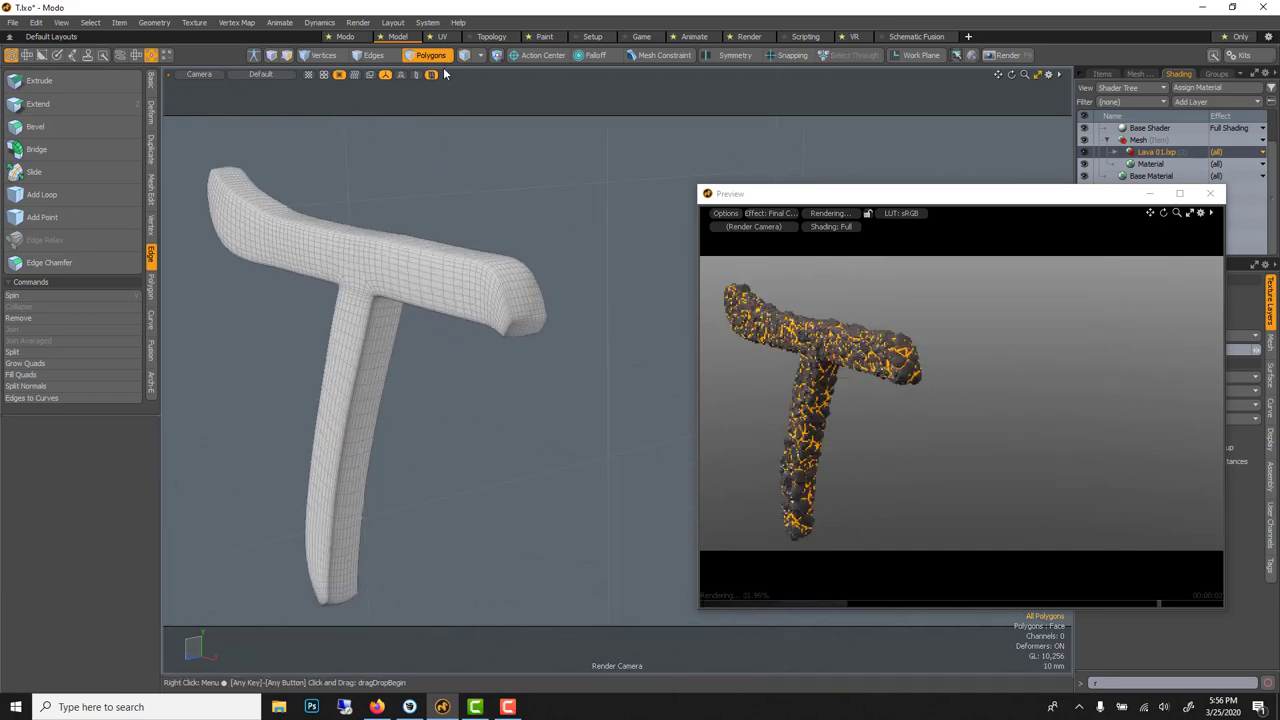
# Select the T-shaped mesh as an item and move the preview window away from the shader tree and properties
pyautogui.click(406, 234)
pyautogui.scroll(3, 391, 309)
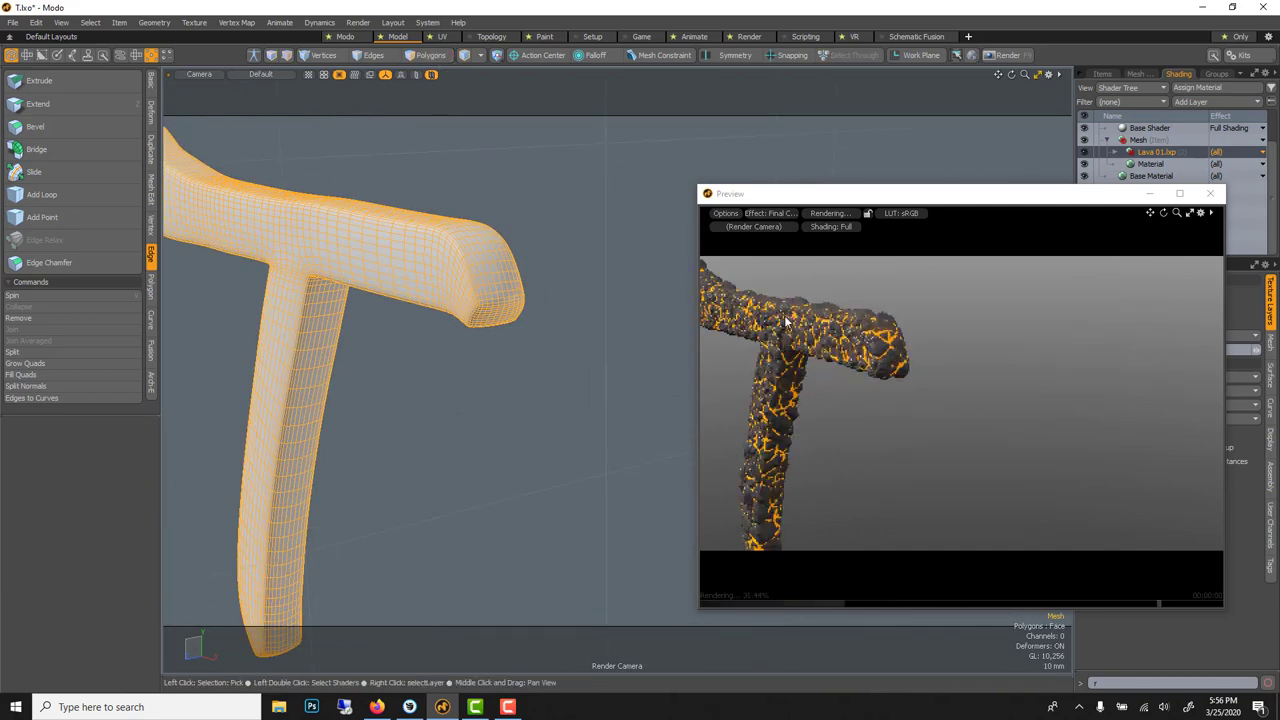
pyautogui.keyDown('alt'); pyautogui.moveTo(507, 392); pyautogui.dragTo(582, 430); pyautogui.keyUp('alt')
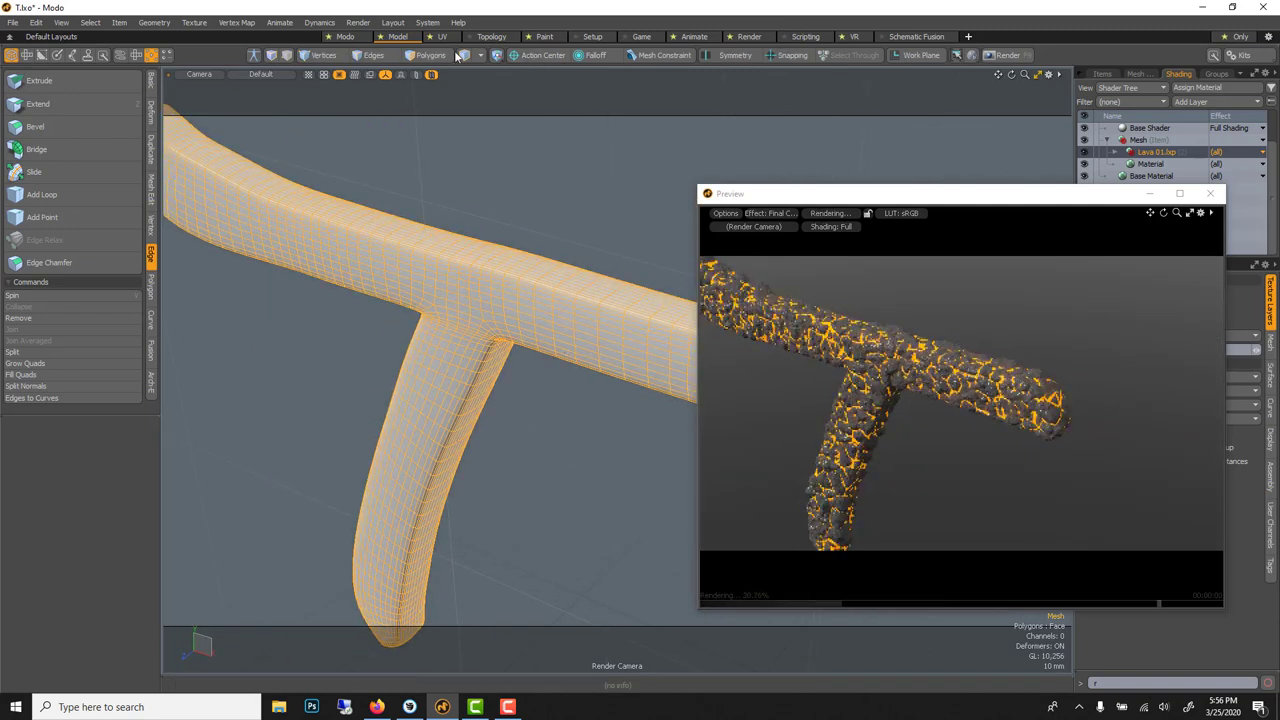
pyautogui.moveTo(845, 200); pyautogui.dragTo(582, 156)
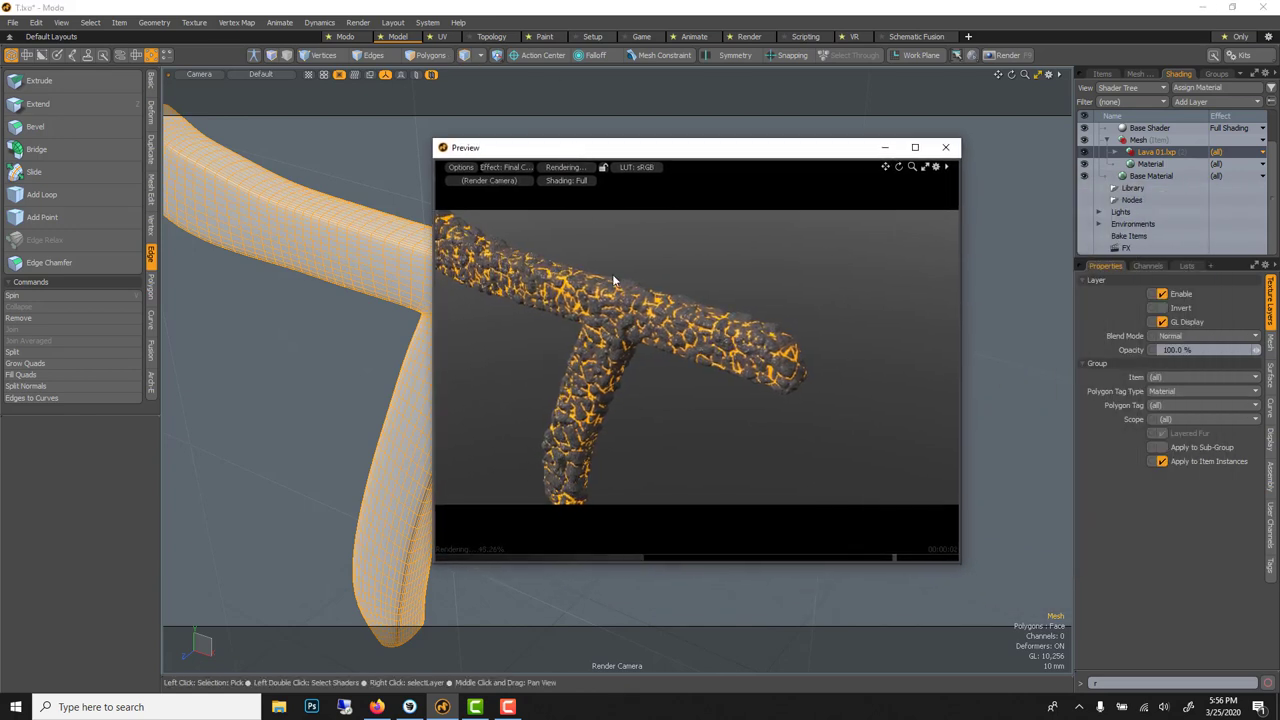
# Pick the Lava 01 material in the preview and set its specular amount to 2% and roughness to 60%
pyautogui.click(758, 344)
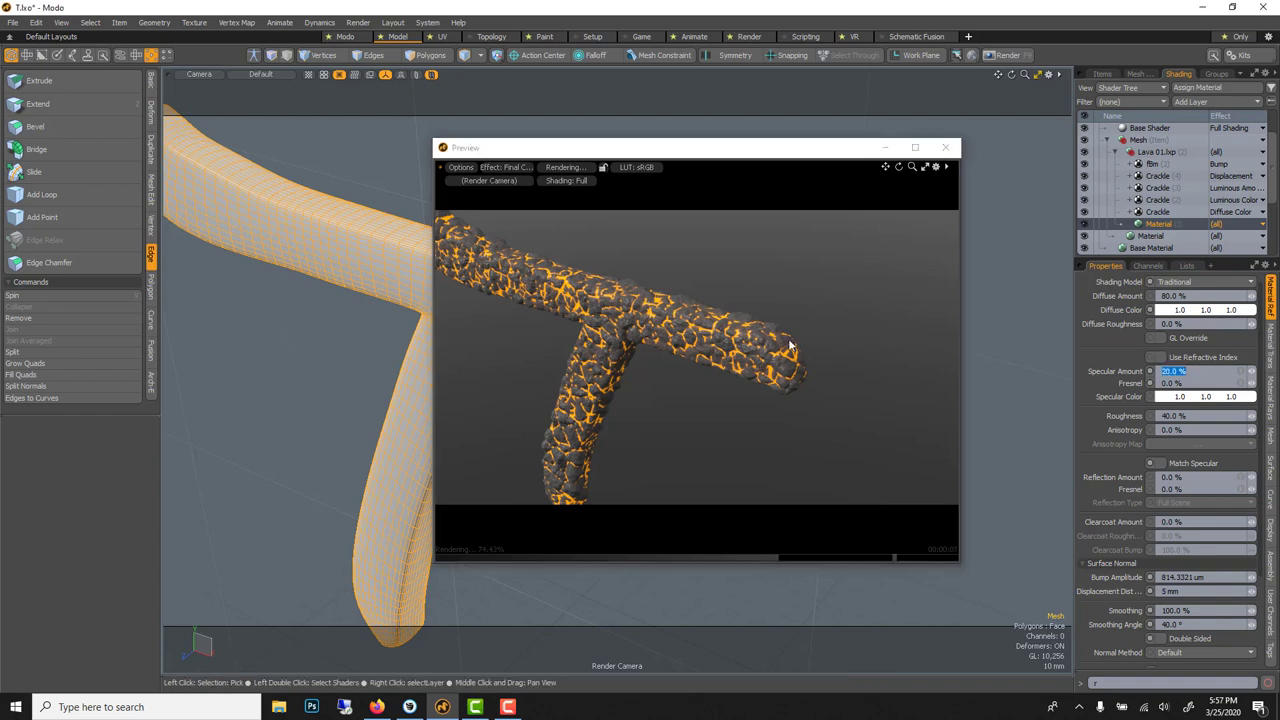
pyautogui.click(1209, 370)
pyautogui.write('2')
pyautogui.press('Return')
pyautogui.click(1188, 416)
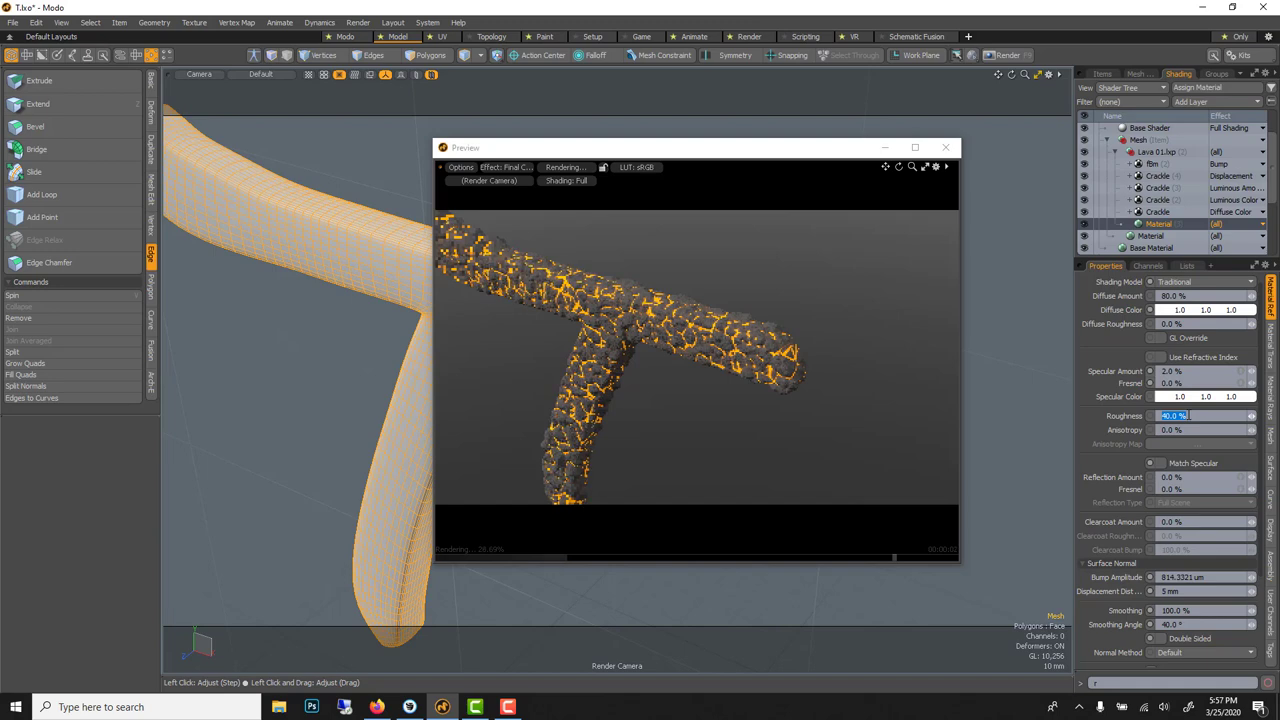
pyautogui.write('60')
pyautogui.press('Return')
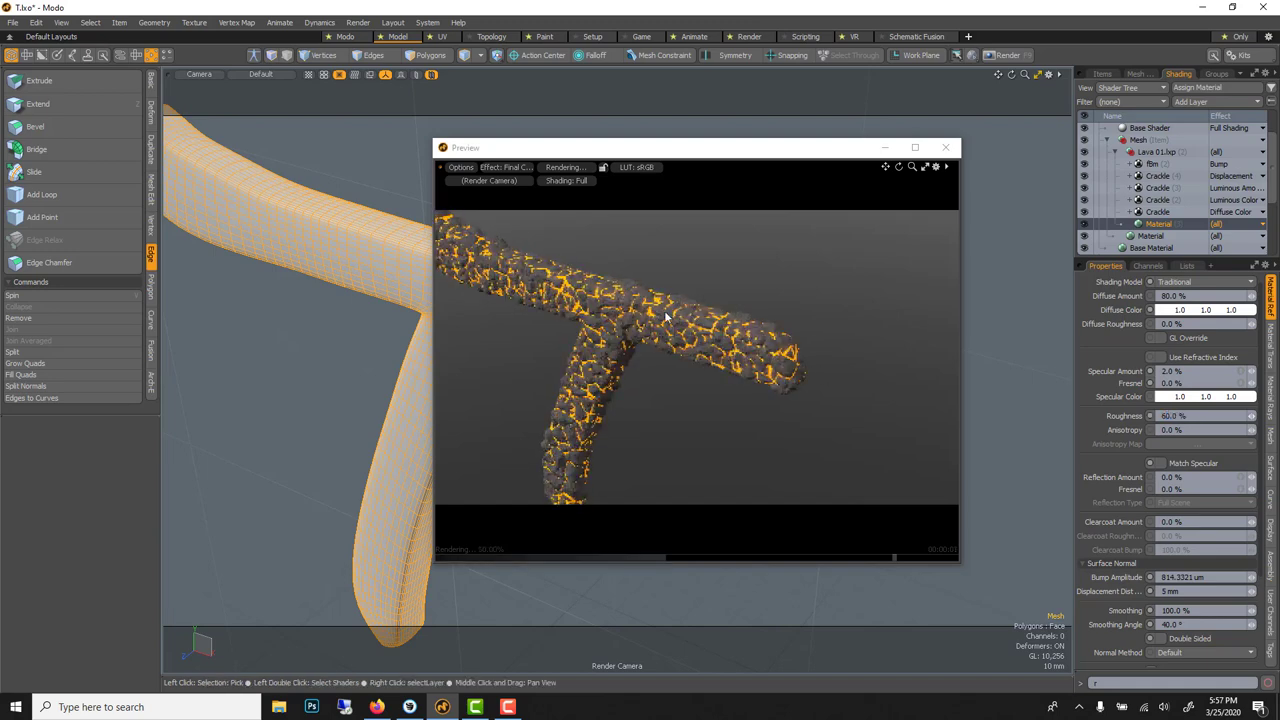
# Try Draft Displacements in the preview options and turn the option off again
pyautogui.keyDown('alt'); pyautogui.moveTo(614, 308); pyautogui.dragTo(624, 305); pyautogui.keyUp('alt')
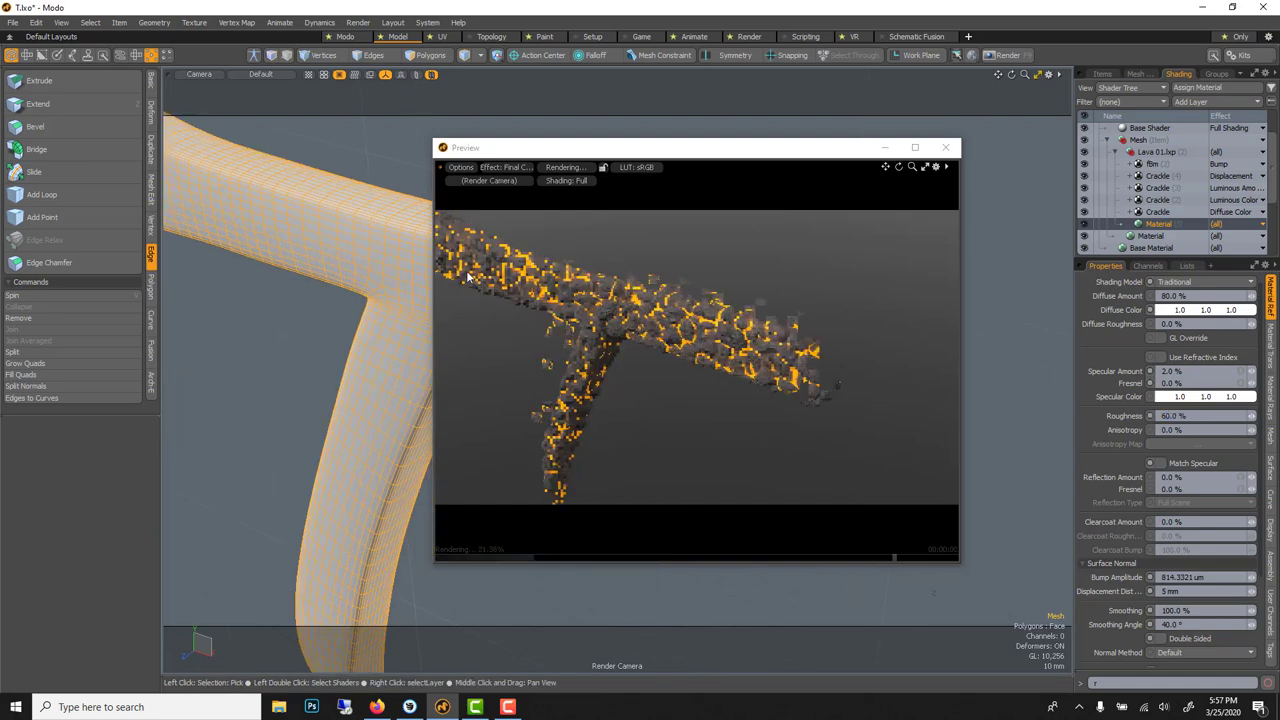
pyautogui.click(165, 22)
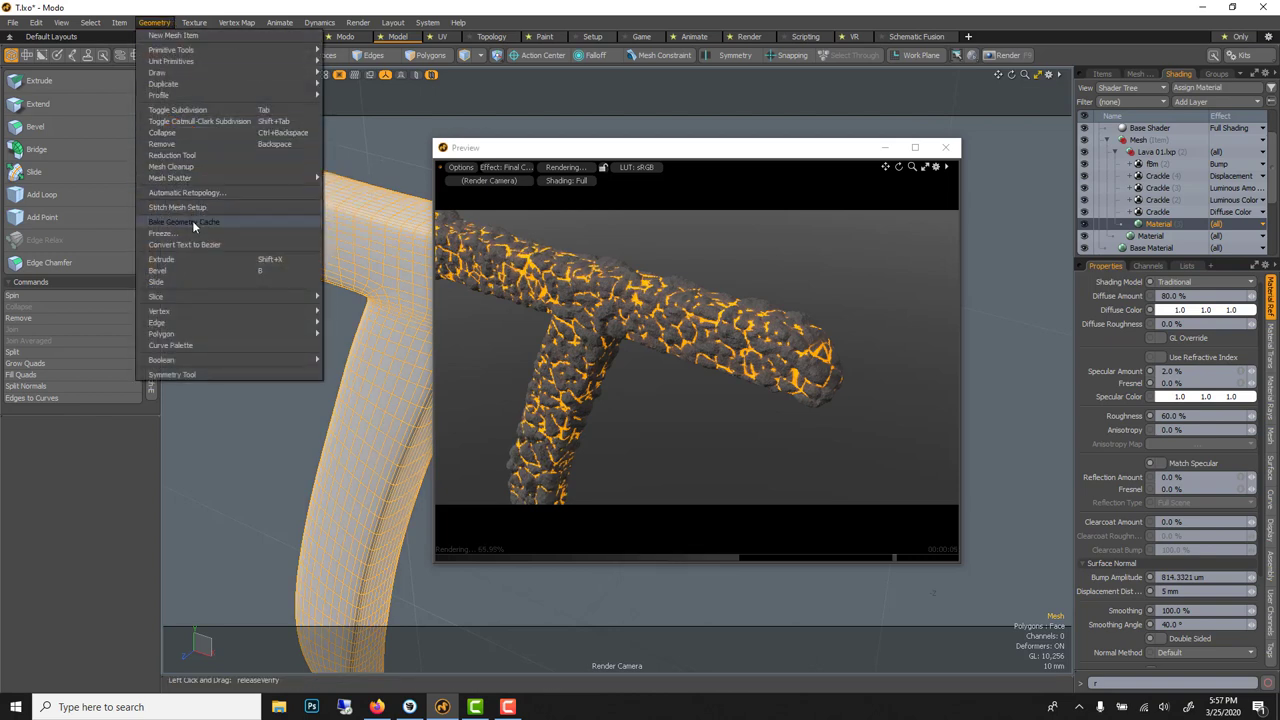
pyautogui.click(459, 168)
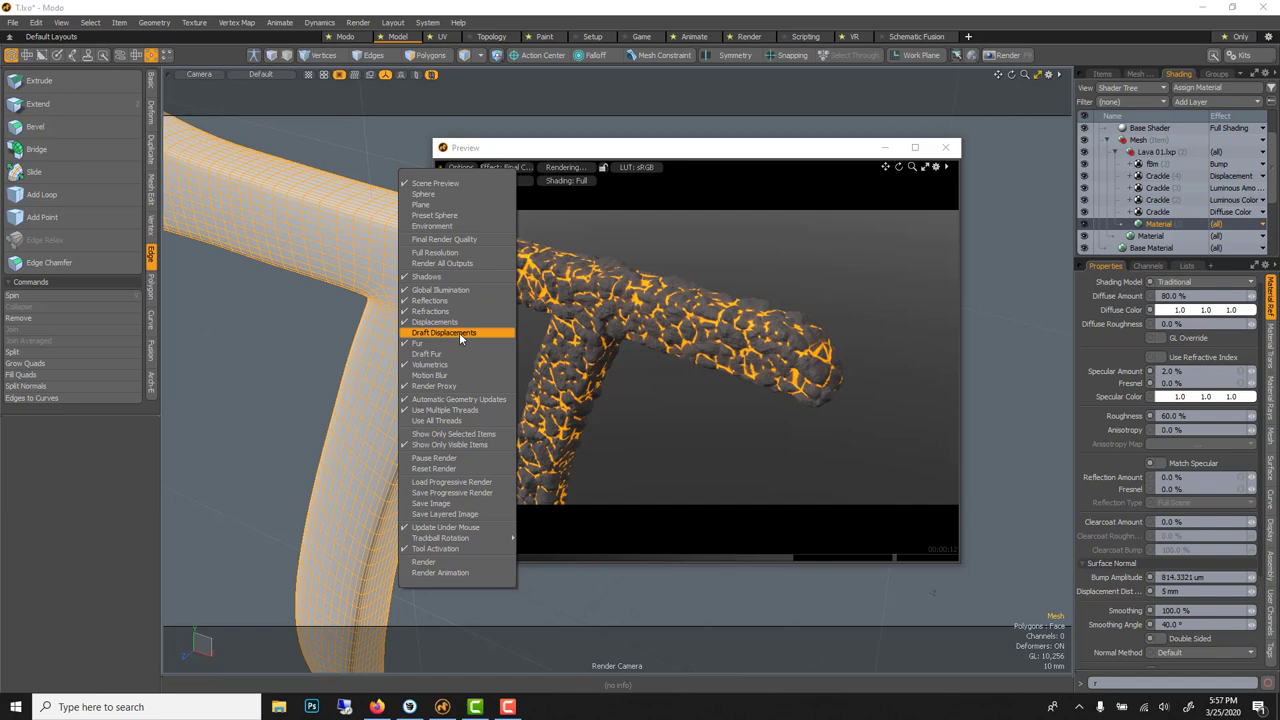
pyautogui.click(445, 332)
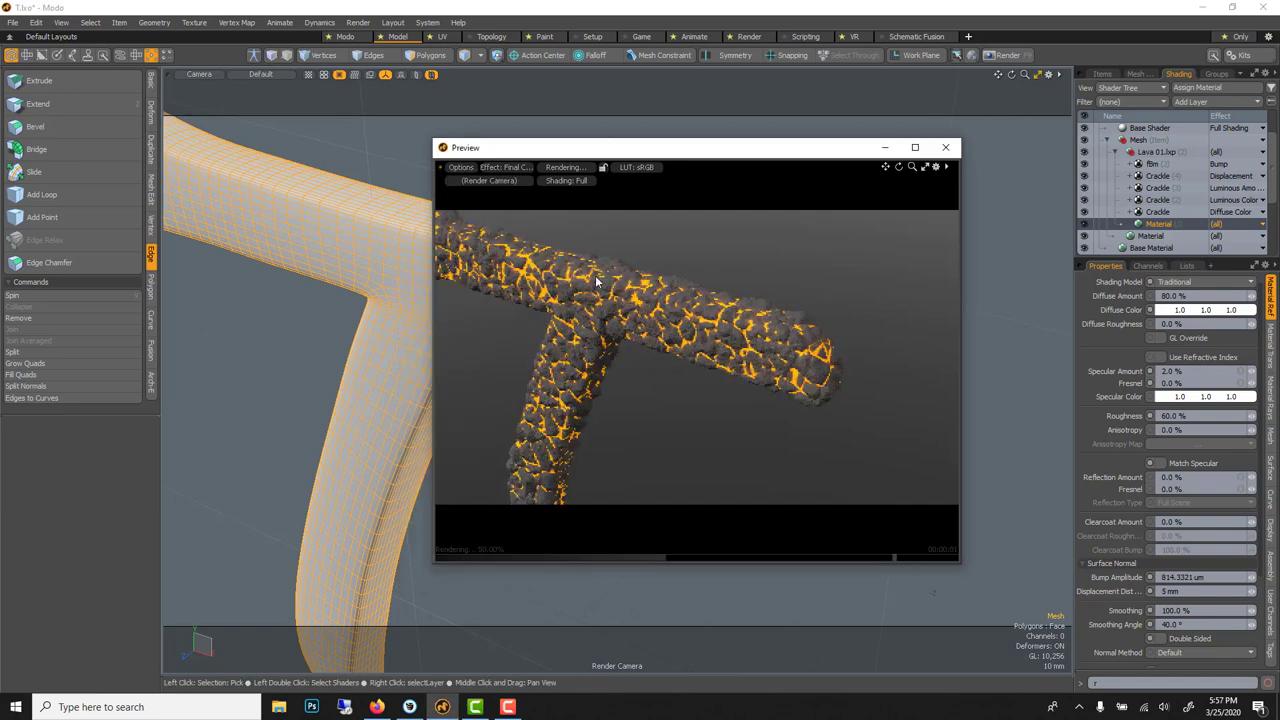
pyautogui.click(460, 168)
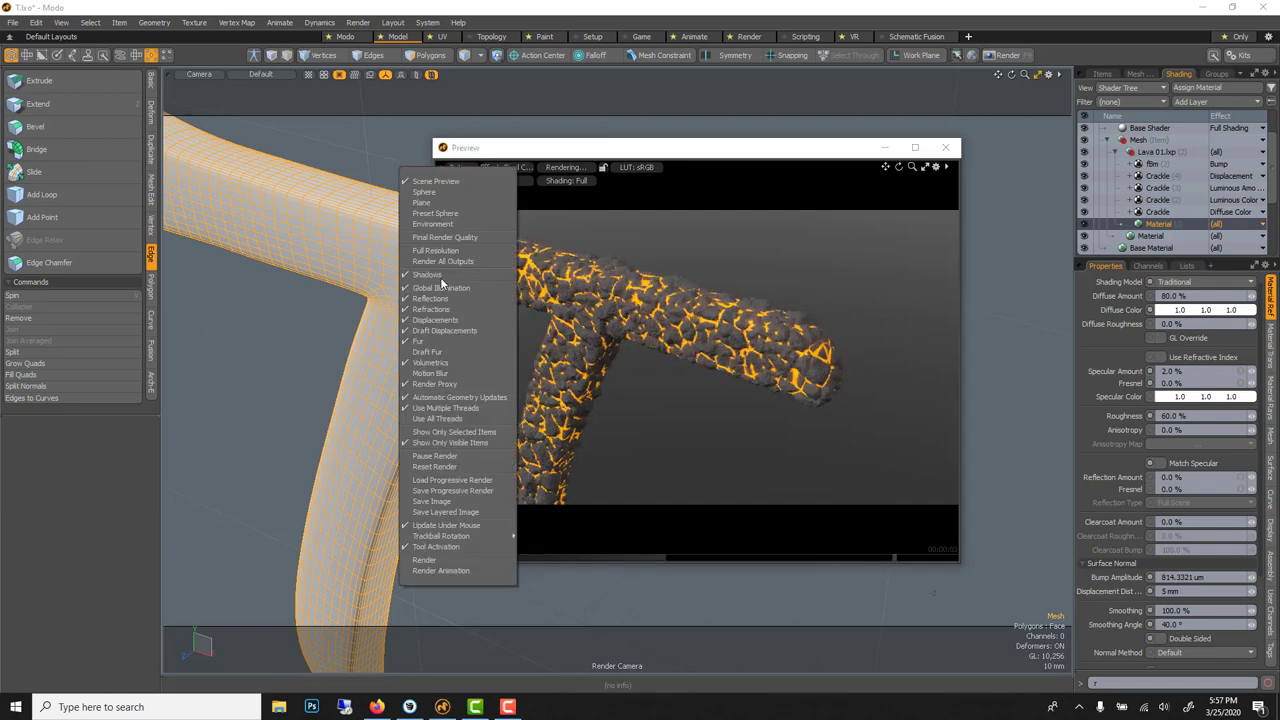
pyautogui.click(440, 331)
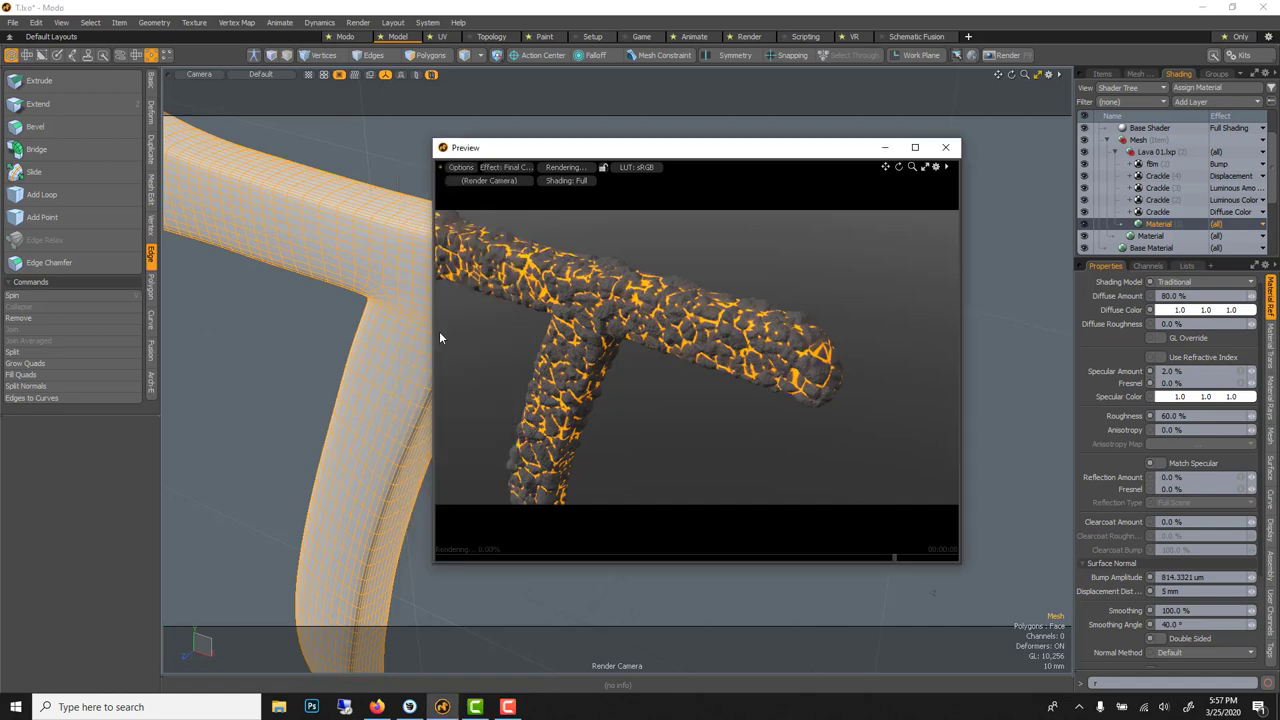
# Close the preview window and reopen the presets window
pyautogui.click(947, 148)
pyautogui.keyDown('alt'); pyautogui.moveTo(651, 334); pyautogui.dragTo(657, 297); pyautogui.keyUp('alt')
pyautogui.press('F6')
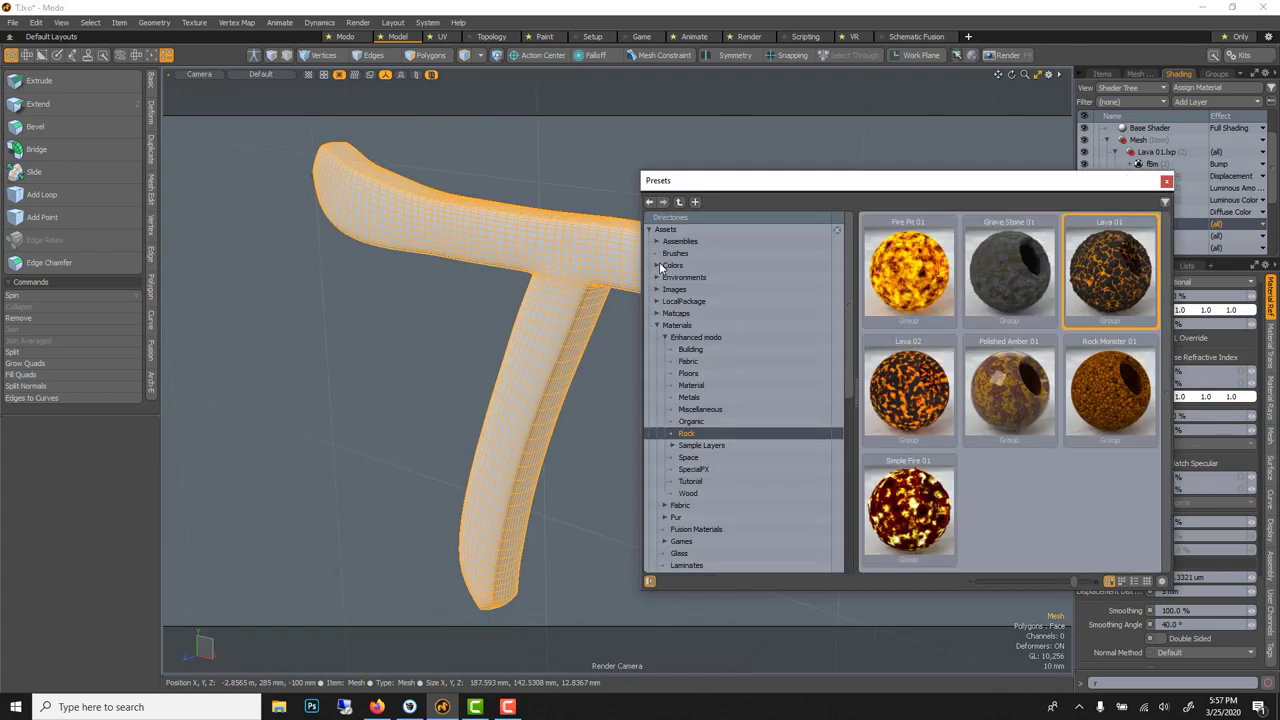
# Replace the mesh's material with the BlackTipFeathers preset from the Fur Feathers folder, accept automatic fur sizing, and close the presets window
pyautogui.scroll(-5, 716, 407)
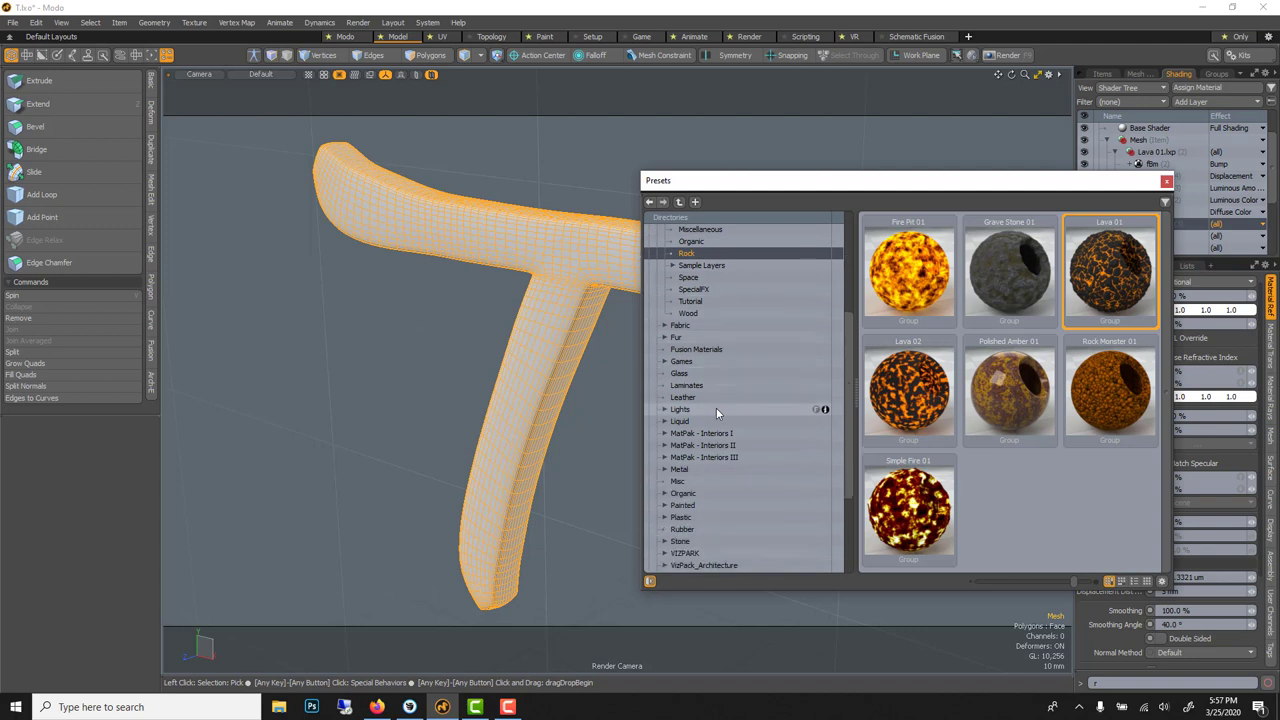
pyautogui.click(676, 340)
pyautogui.click(695, 361)
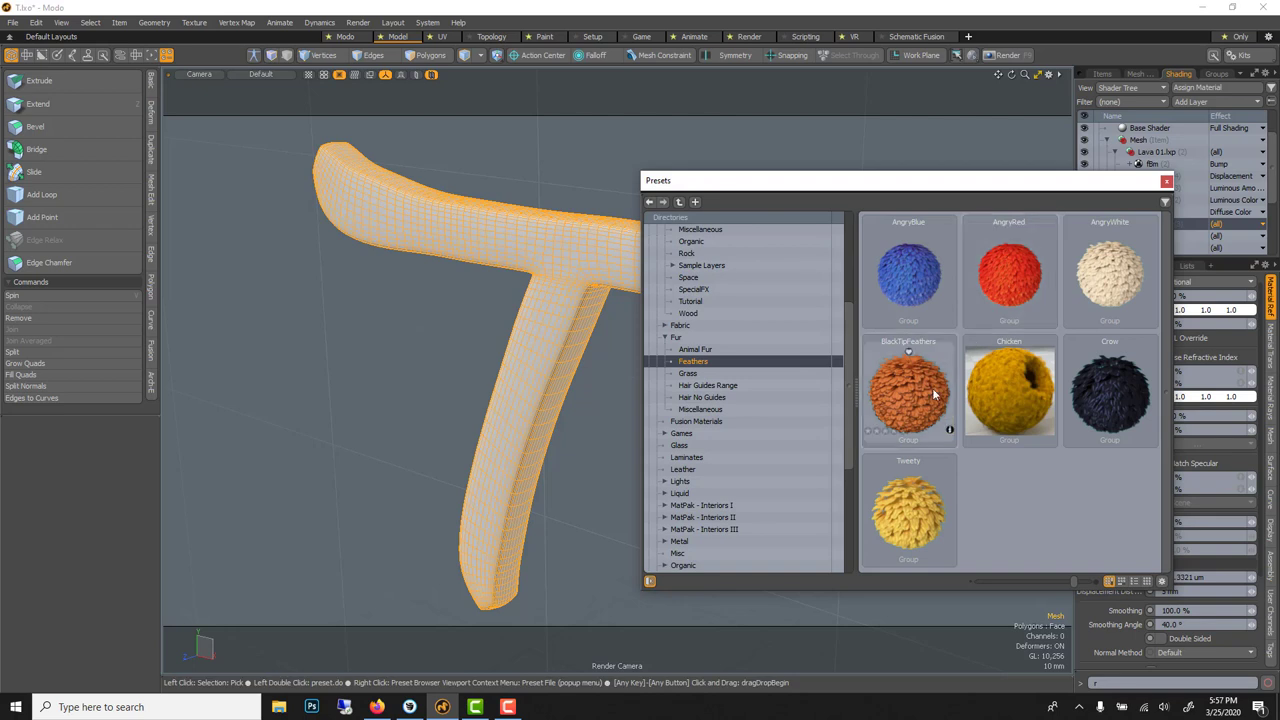
pyautogui.moveTo(908, 397); pyautogui.dragTo(597, 274)
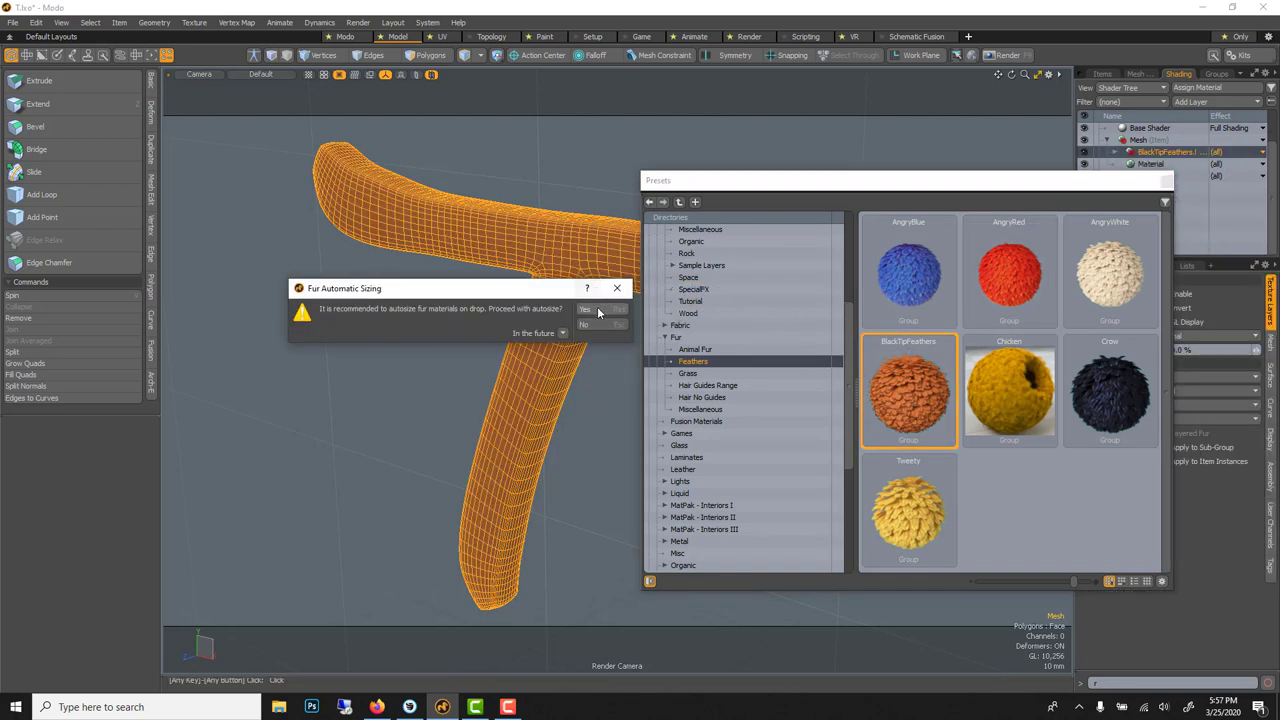
pyautogui.click(599, 315)
pyautogui.click(1166, 181)
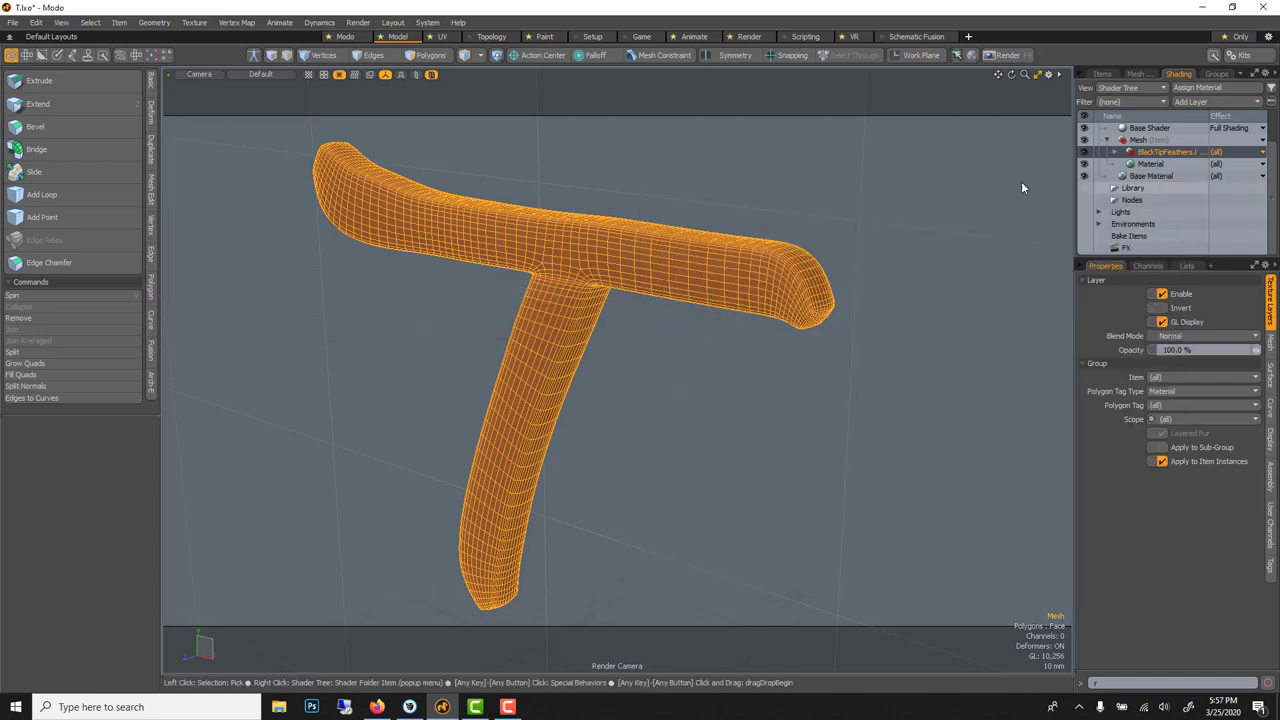
# Open the preview, select the Fur Material layer in the BlackTipFeathers group, and enlarge the properties area
pyautogui.press('F9')
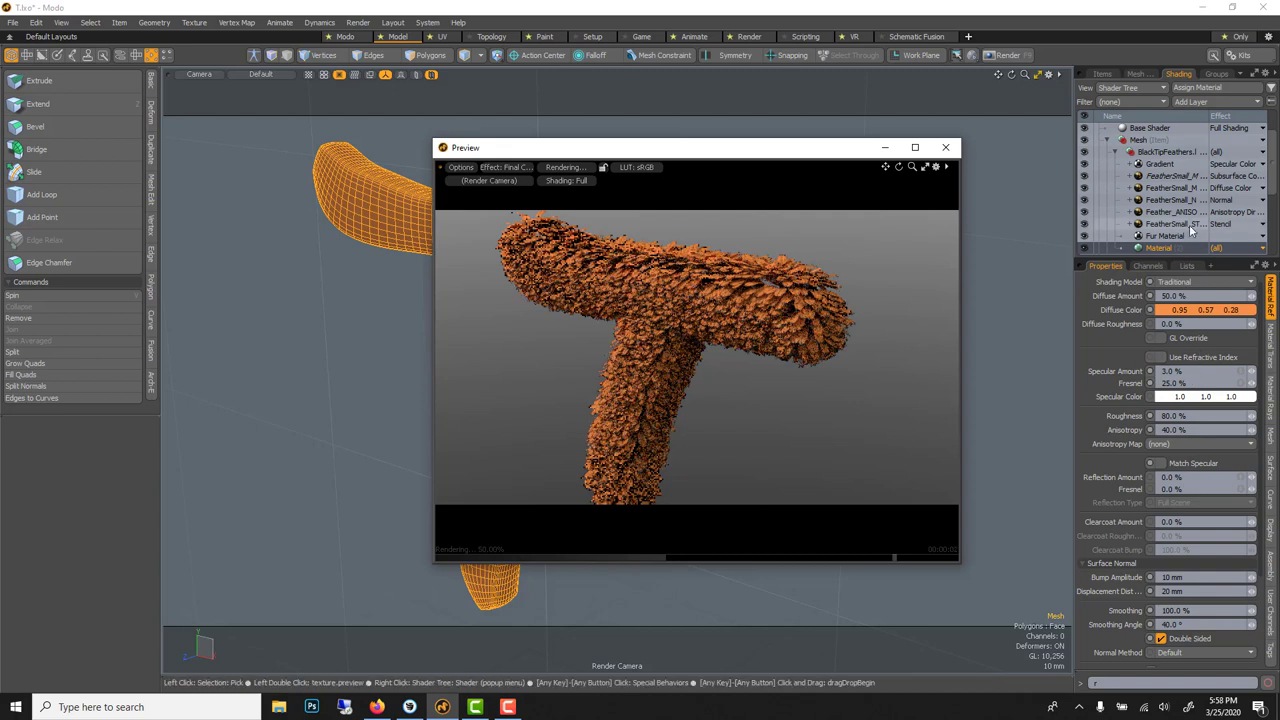
pyautogui.moveTo(1222, 268); pyautogui.dragTo(1222, 291)
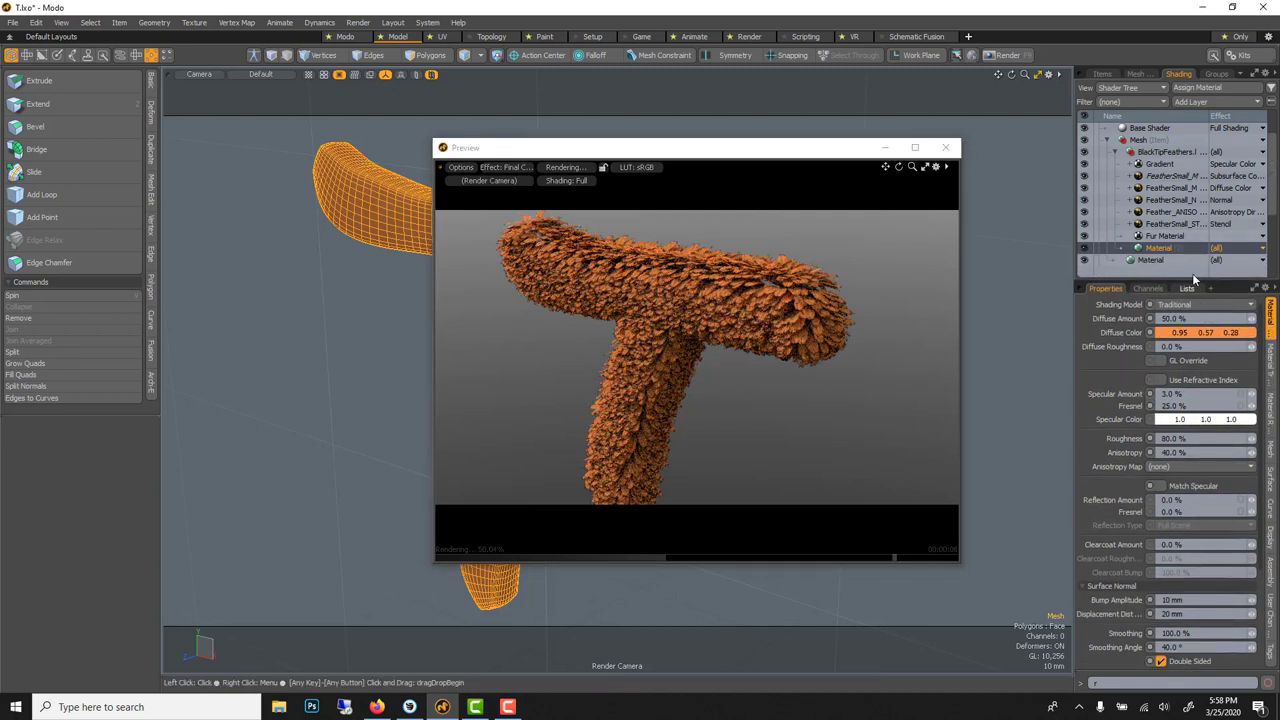
pyautogui.click(1163, 236)
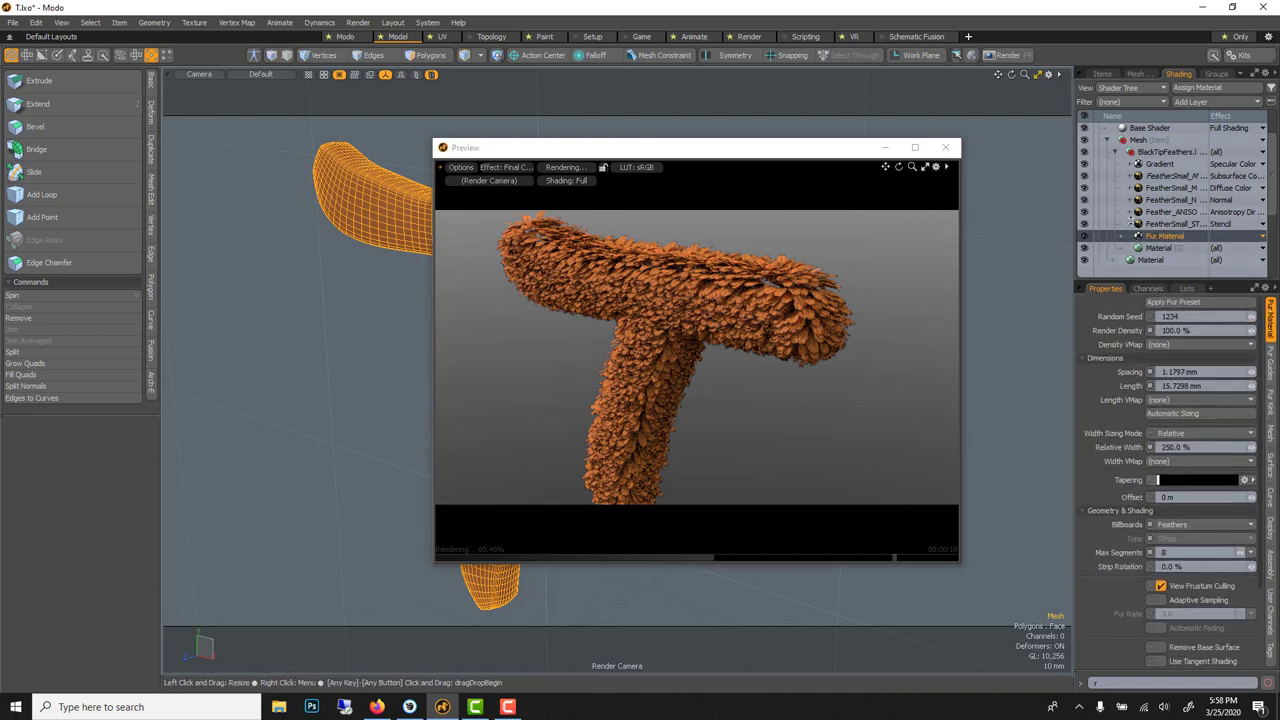
pyautogui.moveTo(1151, 280); pyautogui.dragTo(1121, 202)
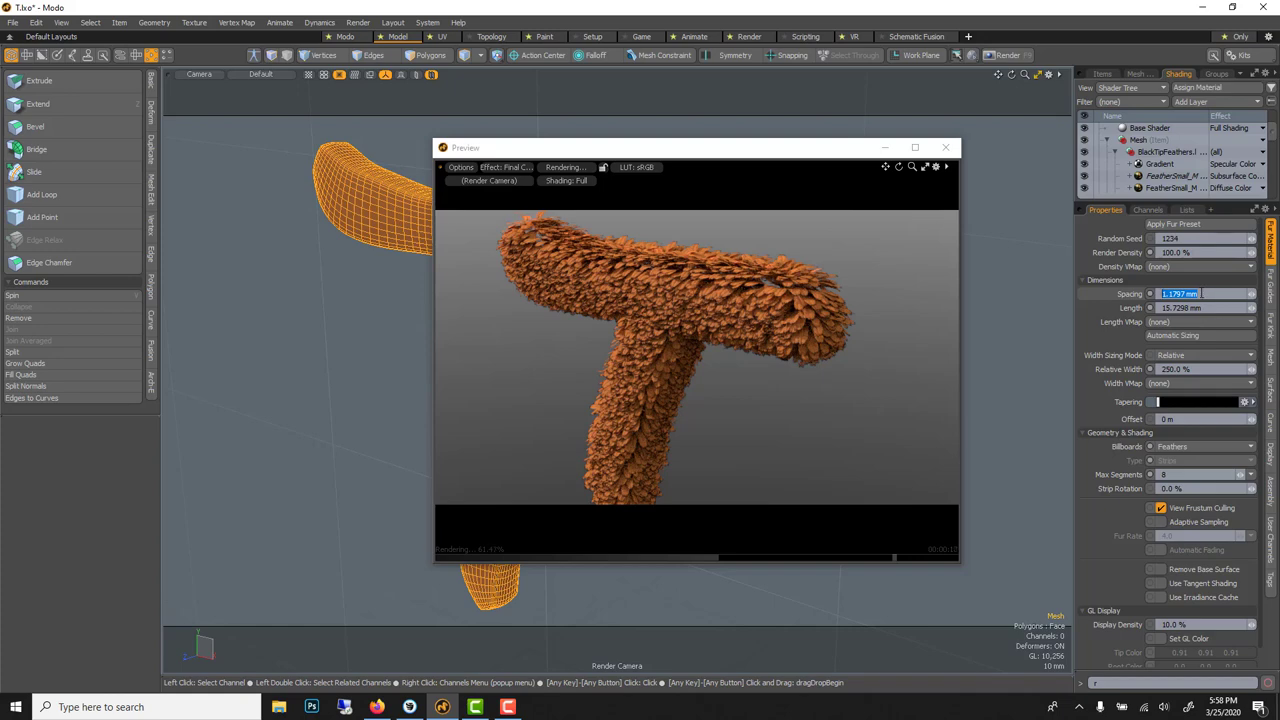
# Set the BlackTipFeathers fur spacing to 500 um
pyautogui.write('00 um')
pyautogui.press('Return')
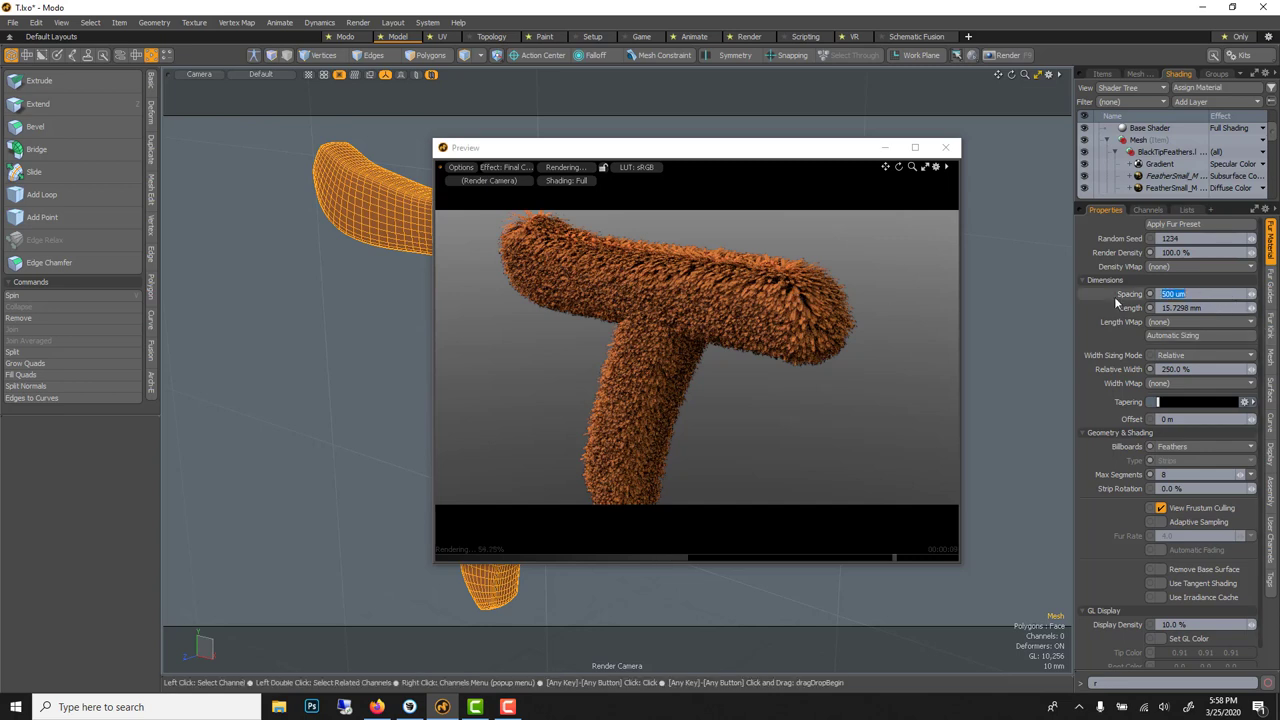
# Set the BlackTipFeathers fur spacing to 0.3 mm
pyautogui.press('Return')
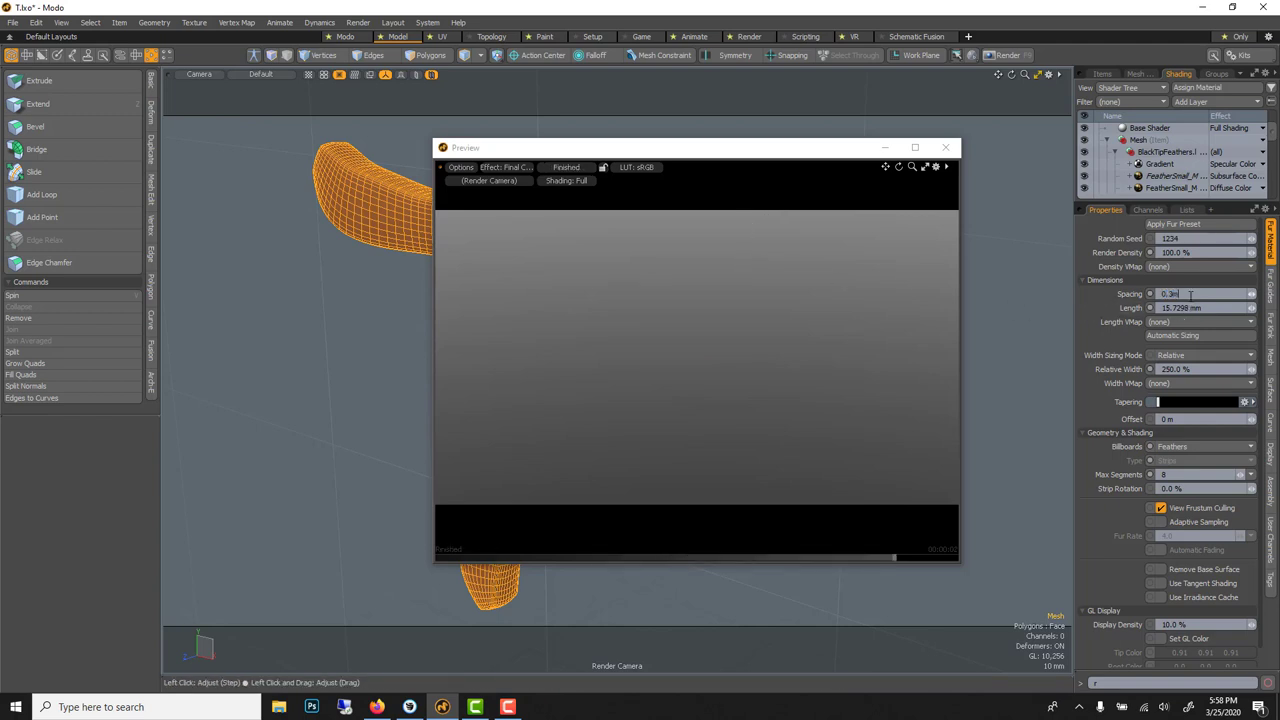
pyautogui.write('m')
pyautogui.press('Return')
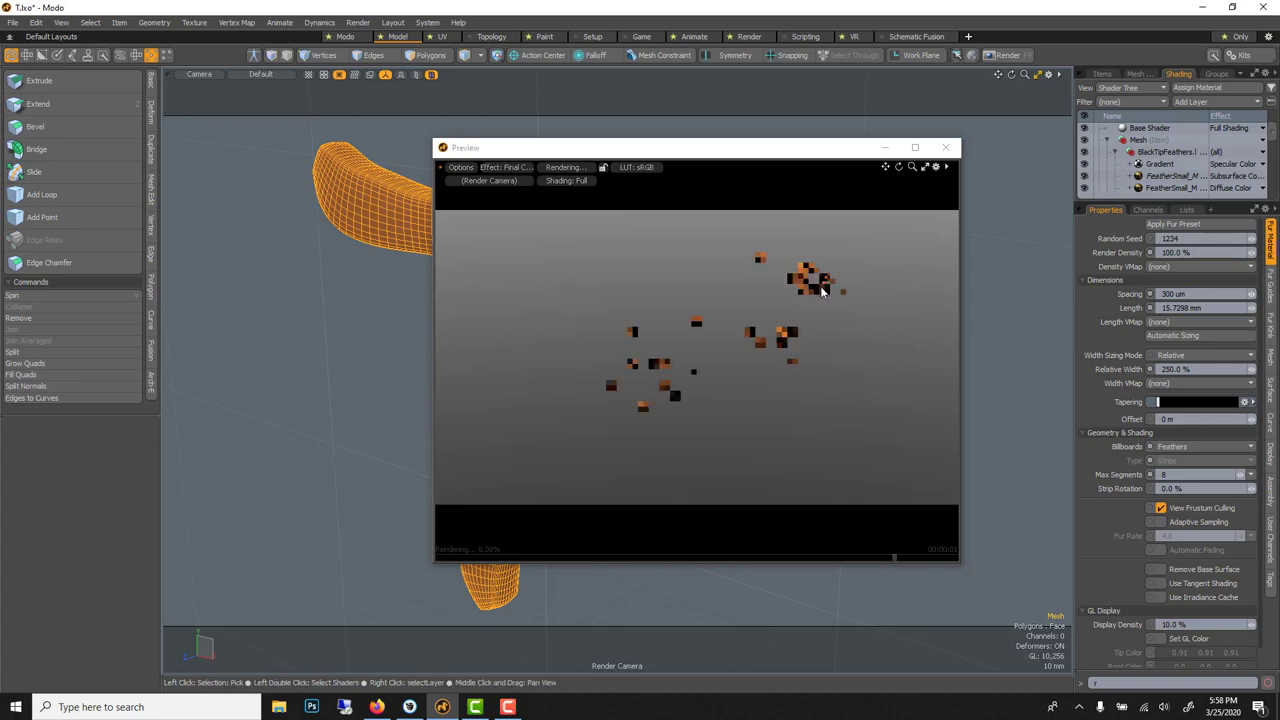
# Set the BlackTipFeathers fur length to 2 mm
pyautogui.click(1185, 307)
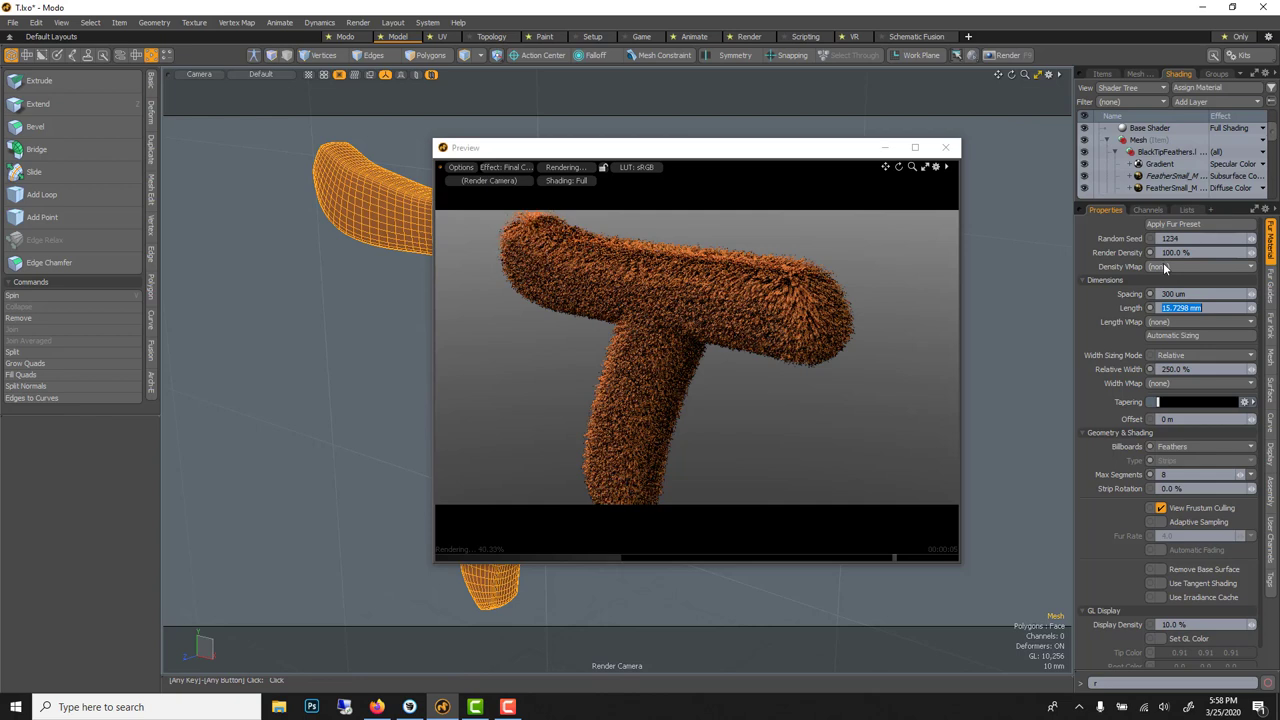
pyautogui.write('2')
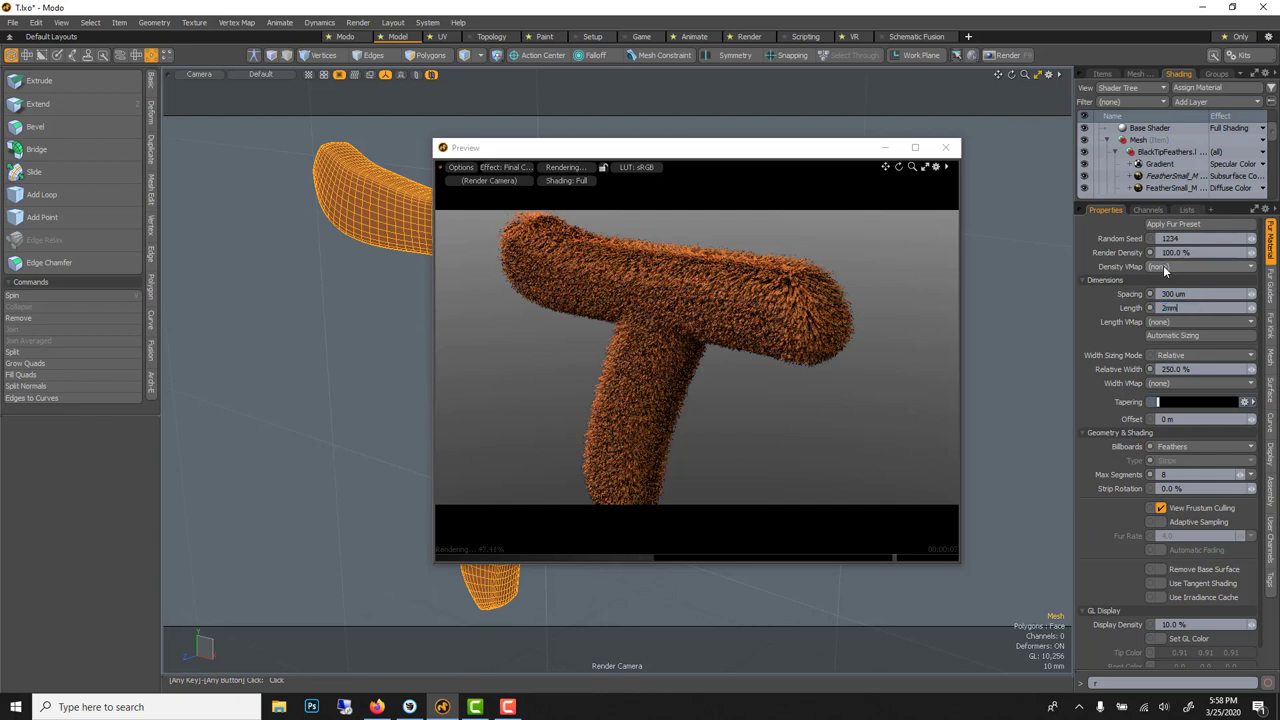
pyautogui.press('Return')
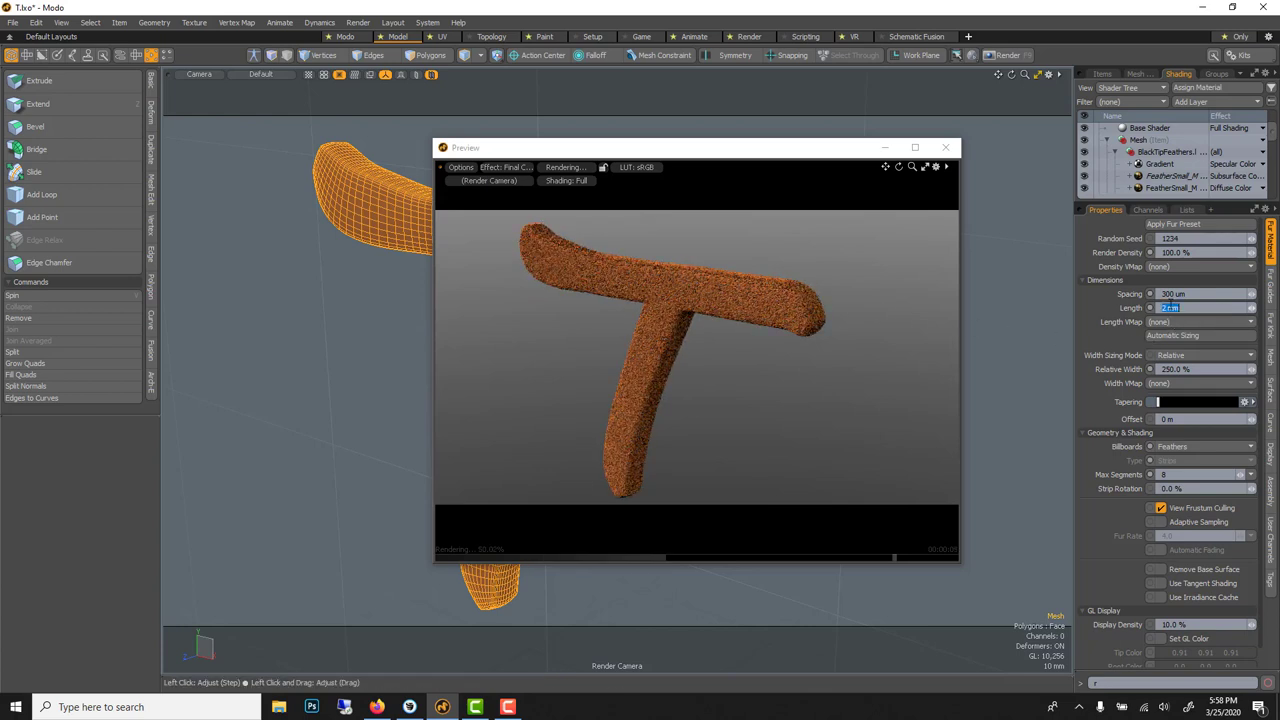
# Set the BlackTipFeathers fur length to 8 mm
pyautogui.click(1169, 304)
pyautogui.write('8 mm')
pyautogui.press('Return')
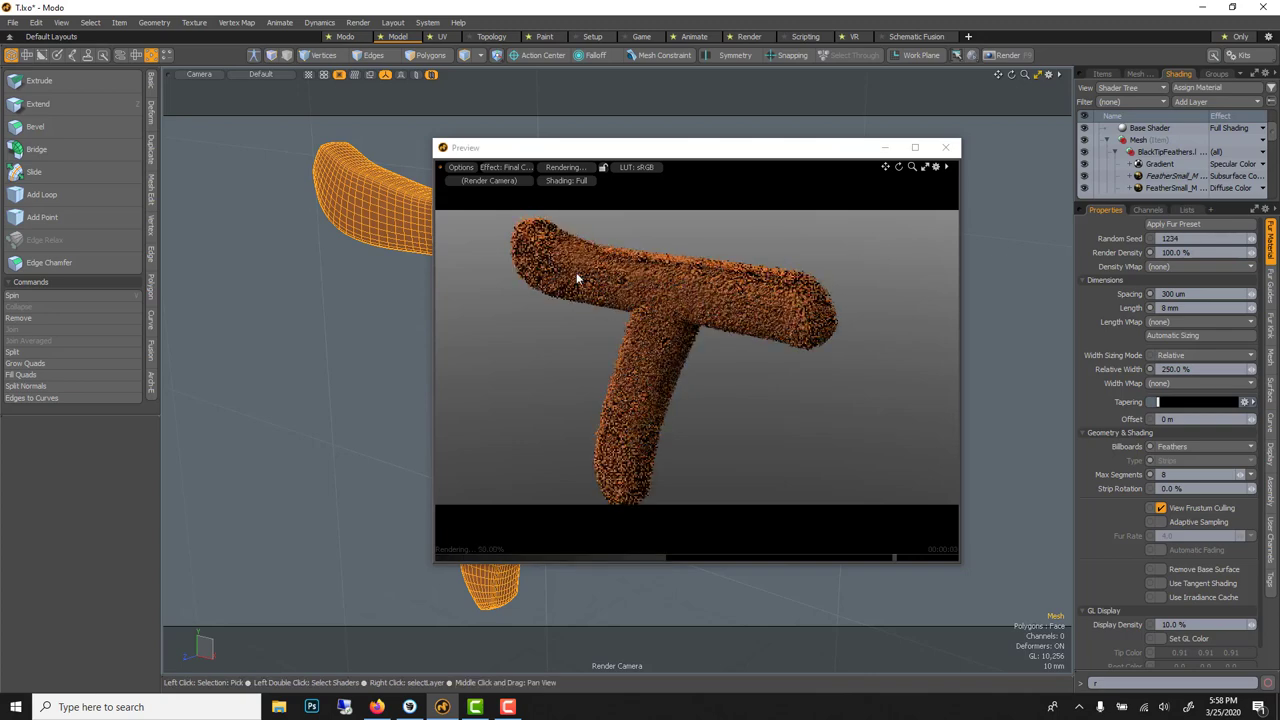
pyautogui.click(1188, 308)
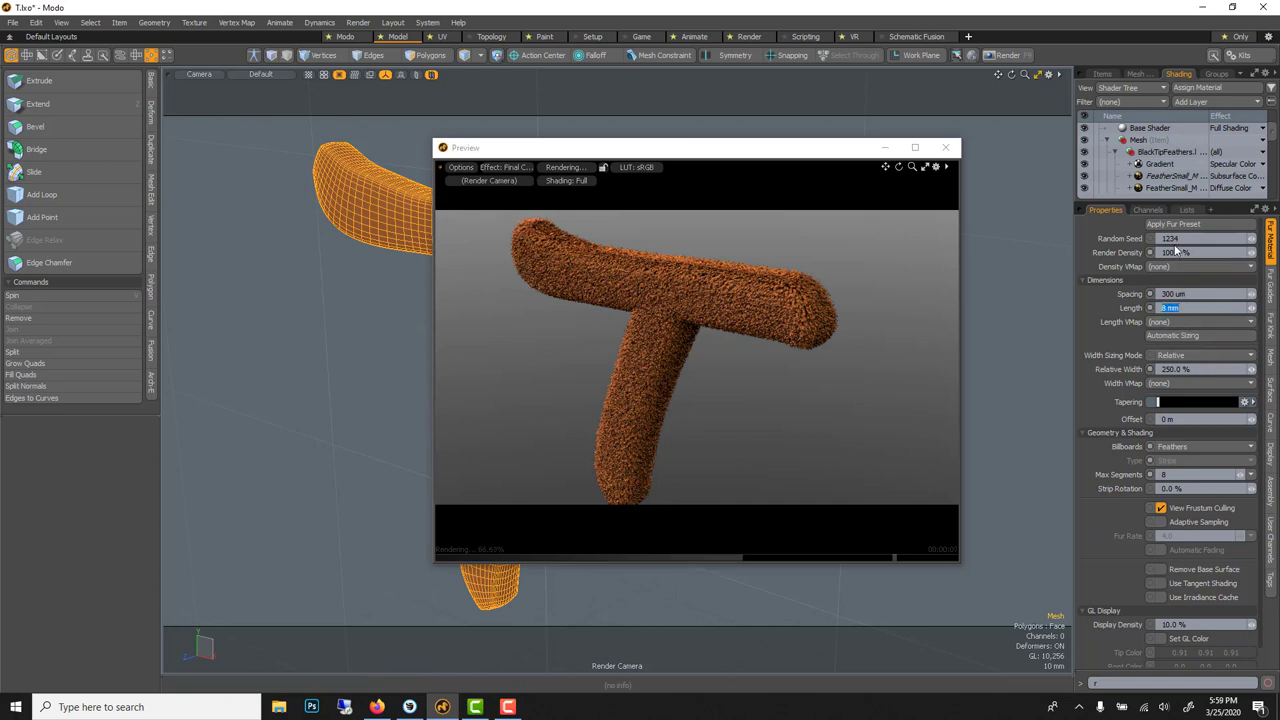
pyautogui.click(1179, 475)
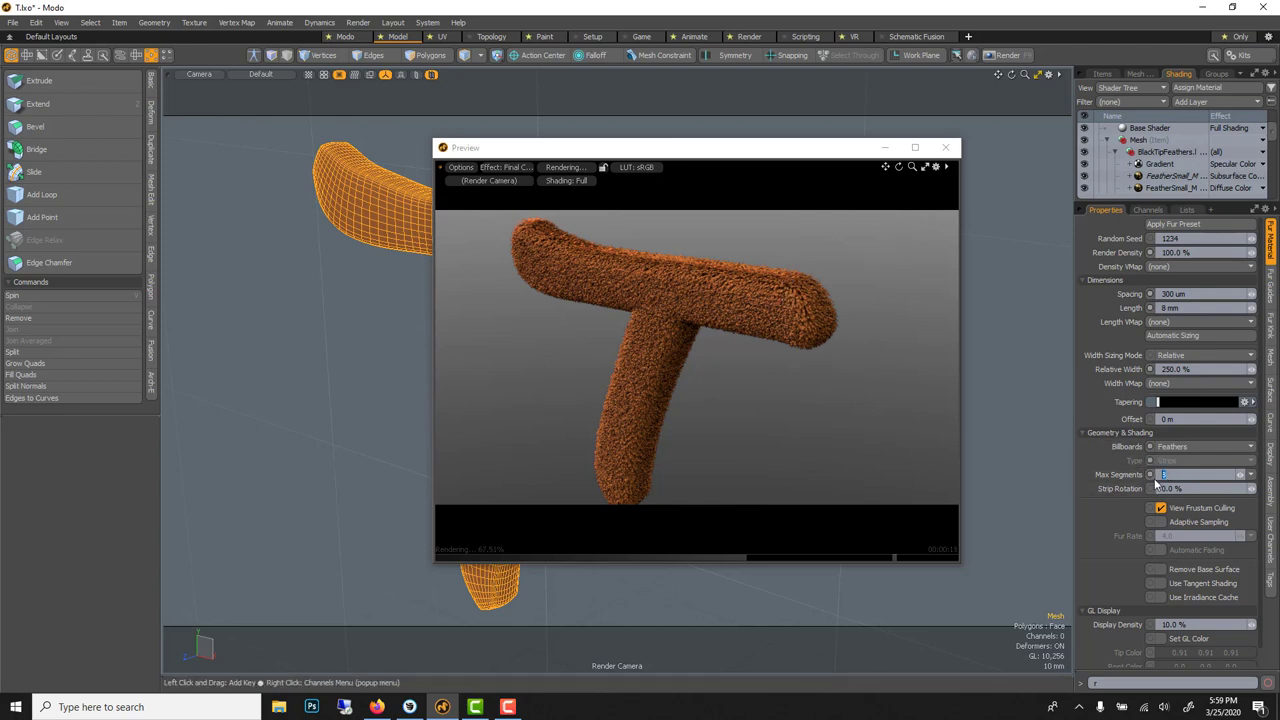
# Open the Fur Guides properties and set the feather fur's Clumps to 30%
pyautogui.click(1271, 285)
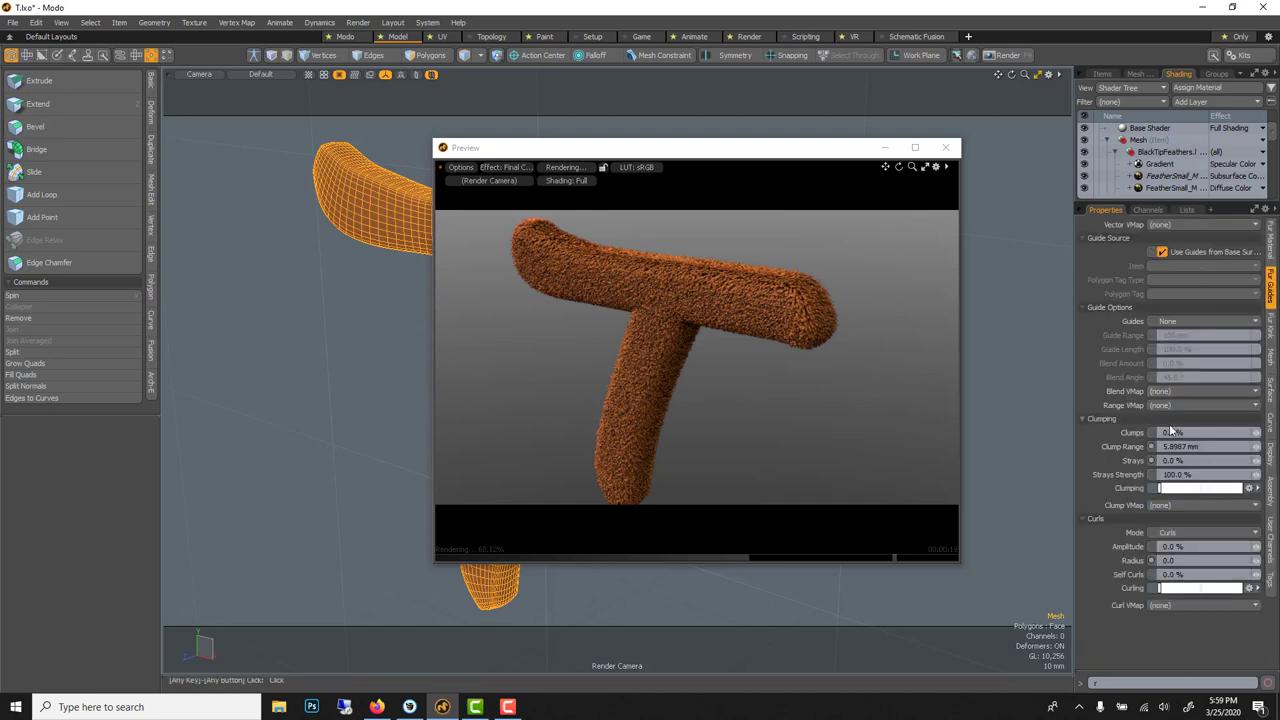
pyautogui.scroll(5, 976, 286)
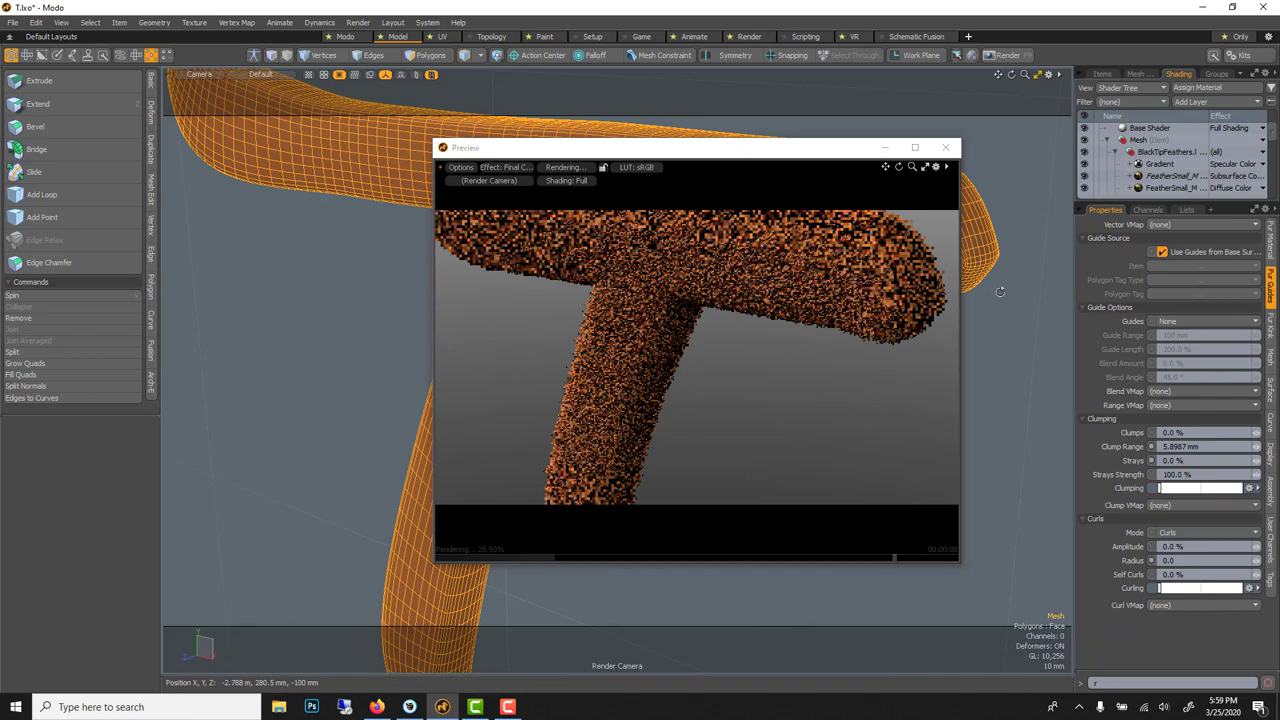
pyautogui.scroll(3, 976, 290)
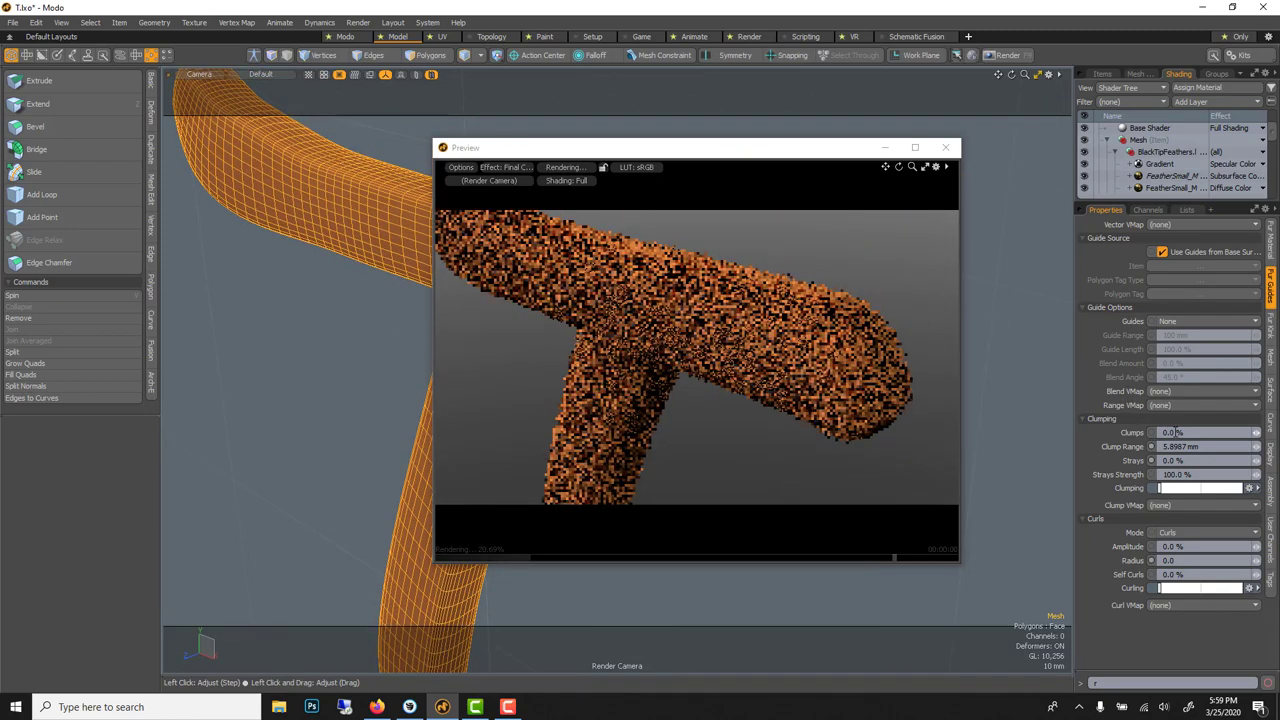
pyautogui.click(1172, 430)
pyautogui.write('30')
pyautogui.press('Return')
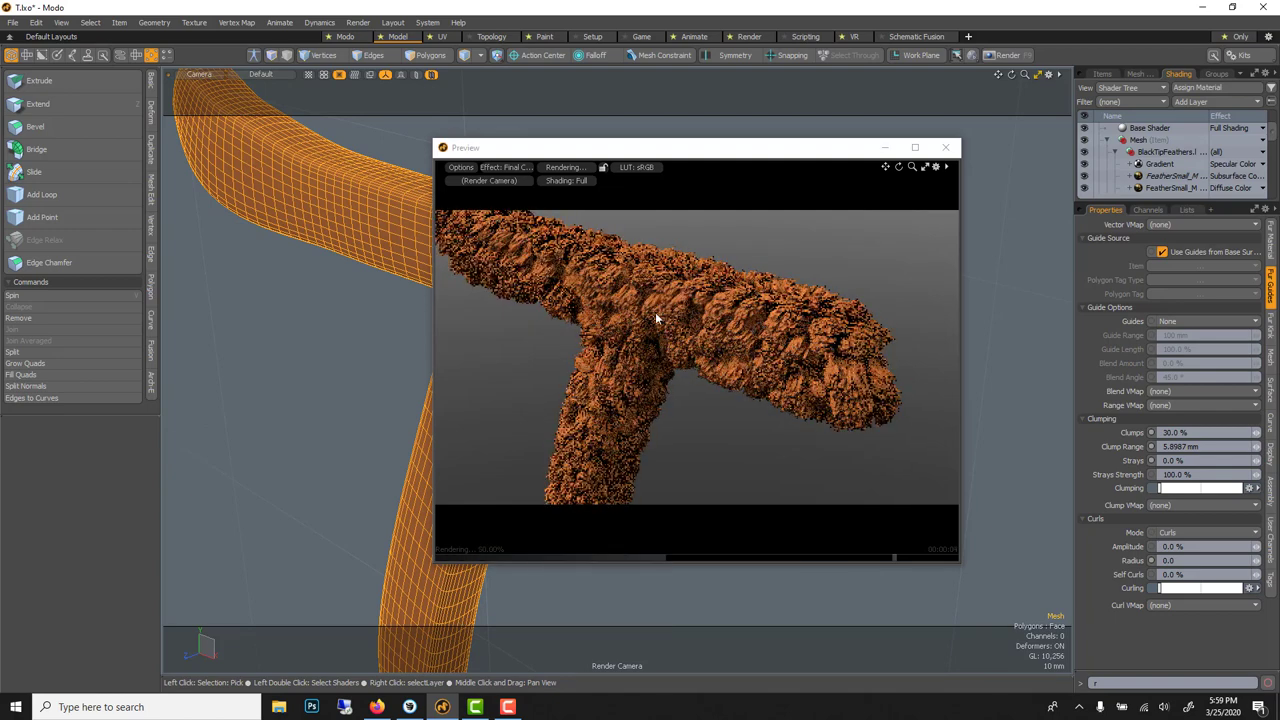
# Set the feather fur's Clumps to 12% and its curl Amplitude to 20%
pyautogui.click(1173, 432)
pyautogui.write('12')
pyautogui.press('Return')
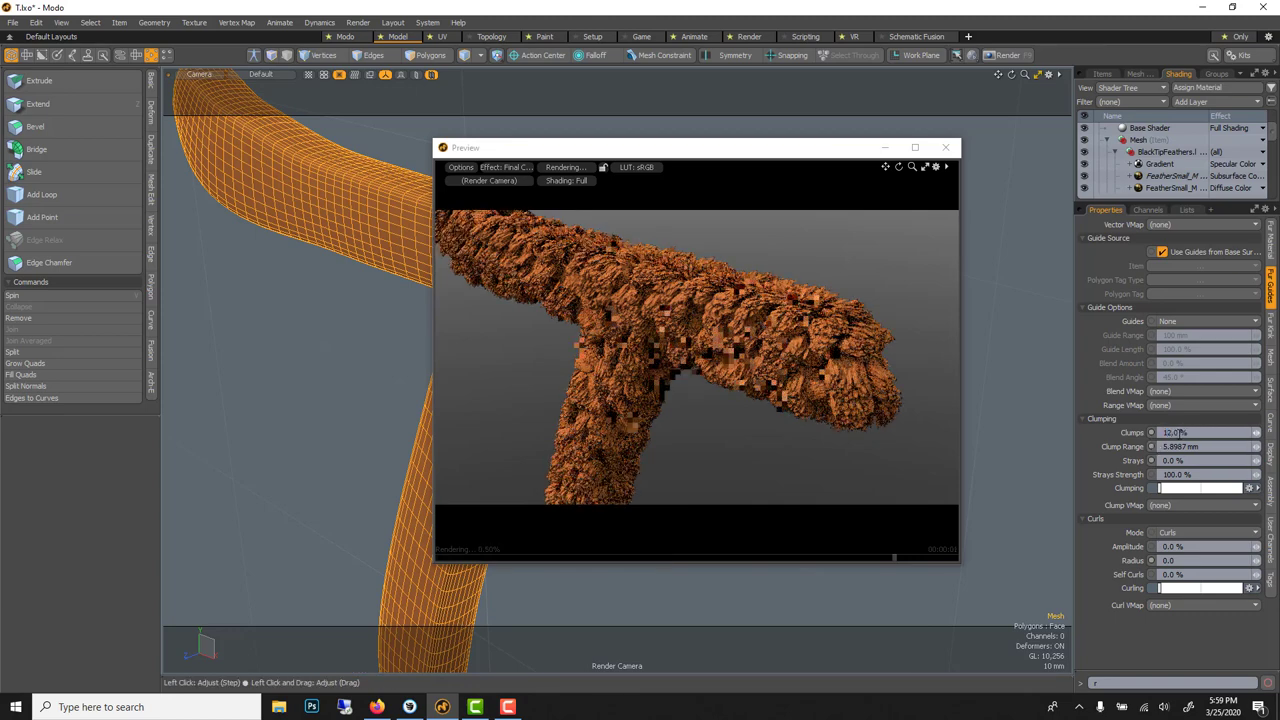
pyautogui.click(1205, 548)
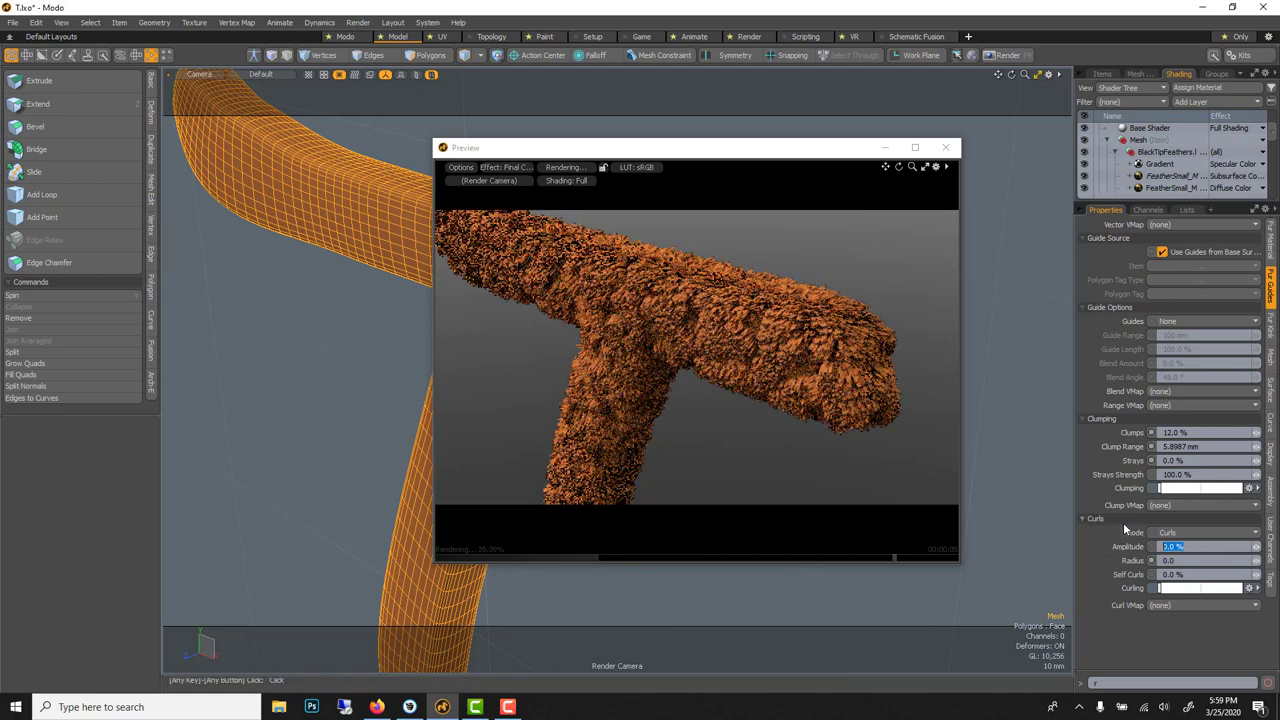
pyautogui.write('20')
pyautogui.press('Return')
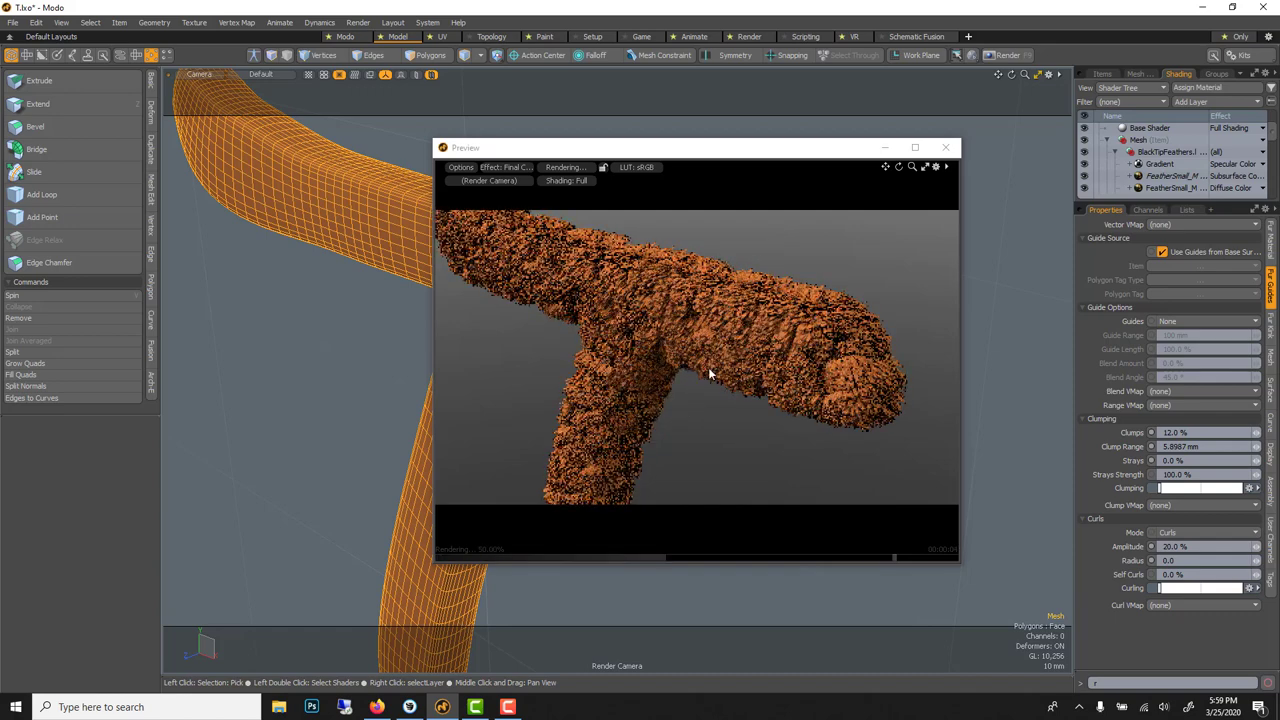
# Delete the BlackTipFeathers material group from the mesh and close the preview window
pyautogui.click(1273, 336)
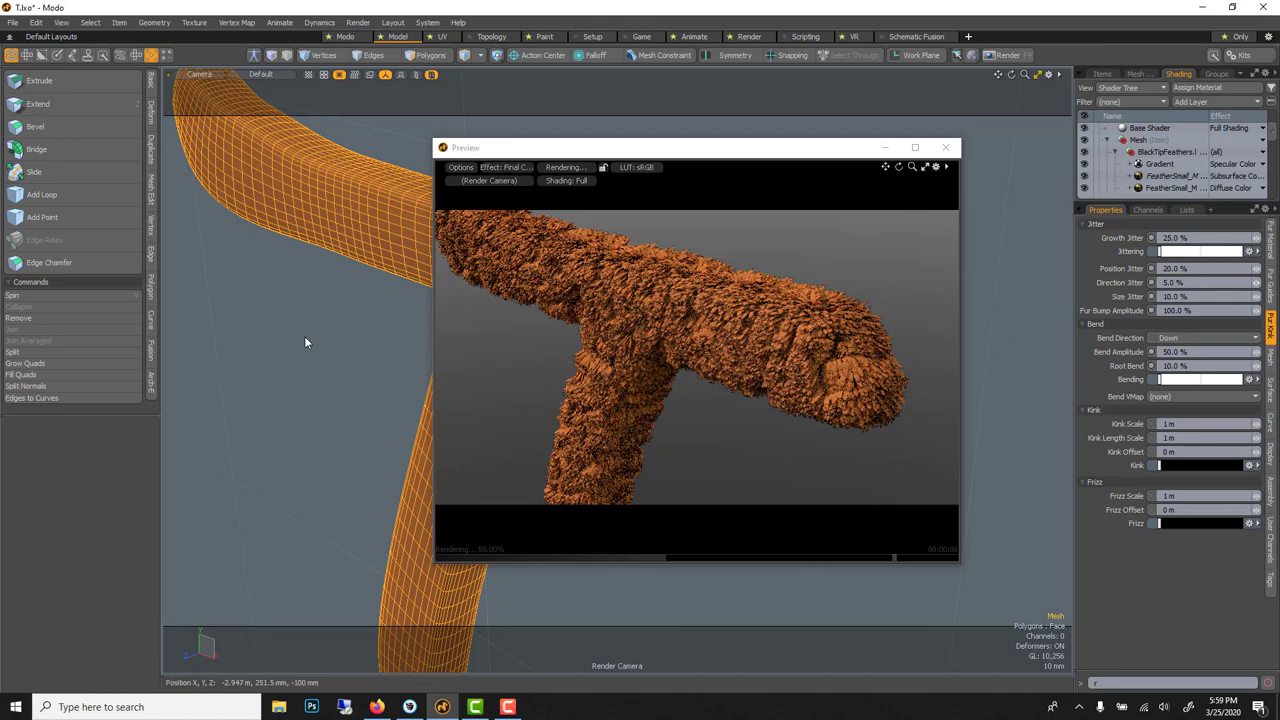
pyautogui.keyDown('alt'); pyautogui.moveTo(304, 335); pyautogui.dragTo(334, 330); pyautogui.keyUp('alt')
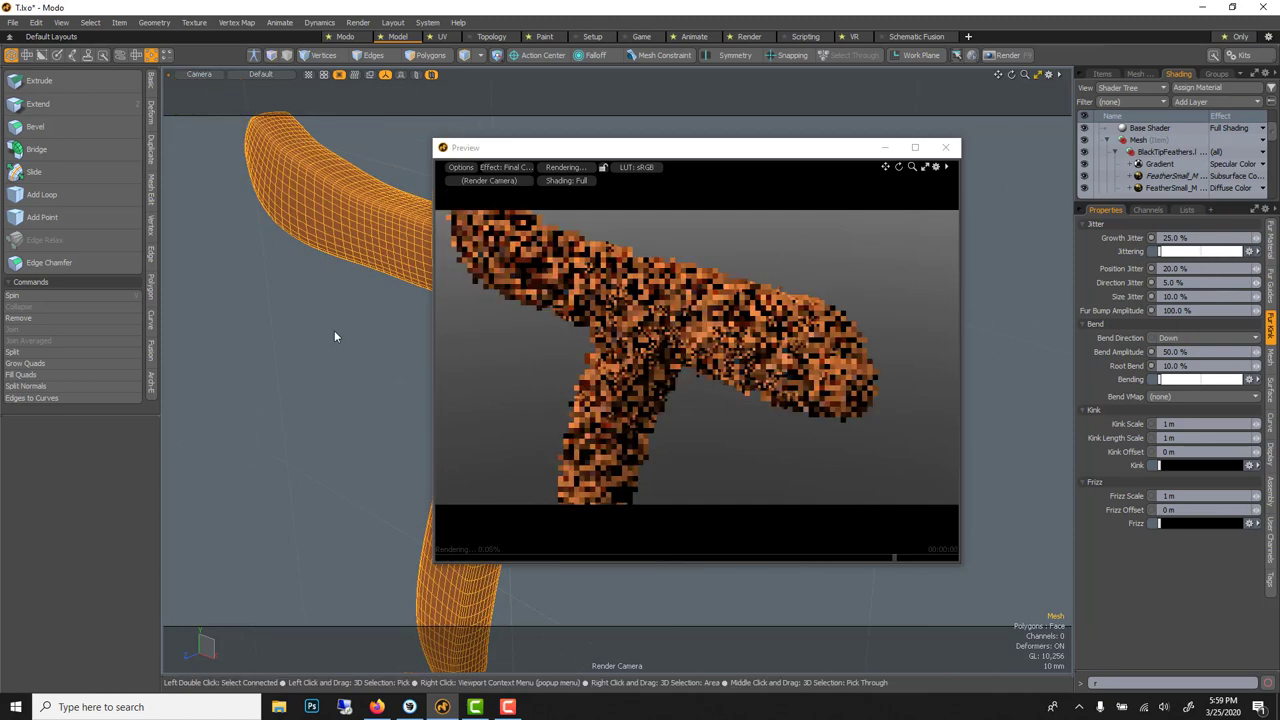
pyautogui.click(1150, 141)
pyautogui.click(1157, 155)
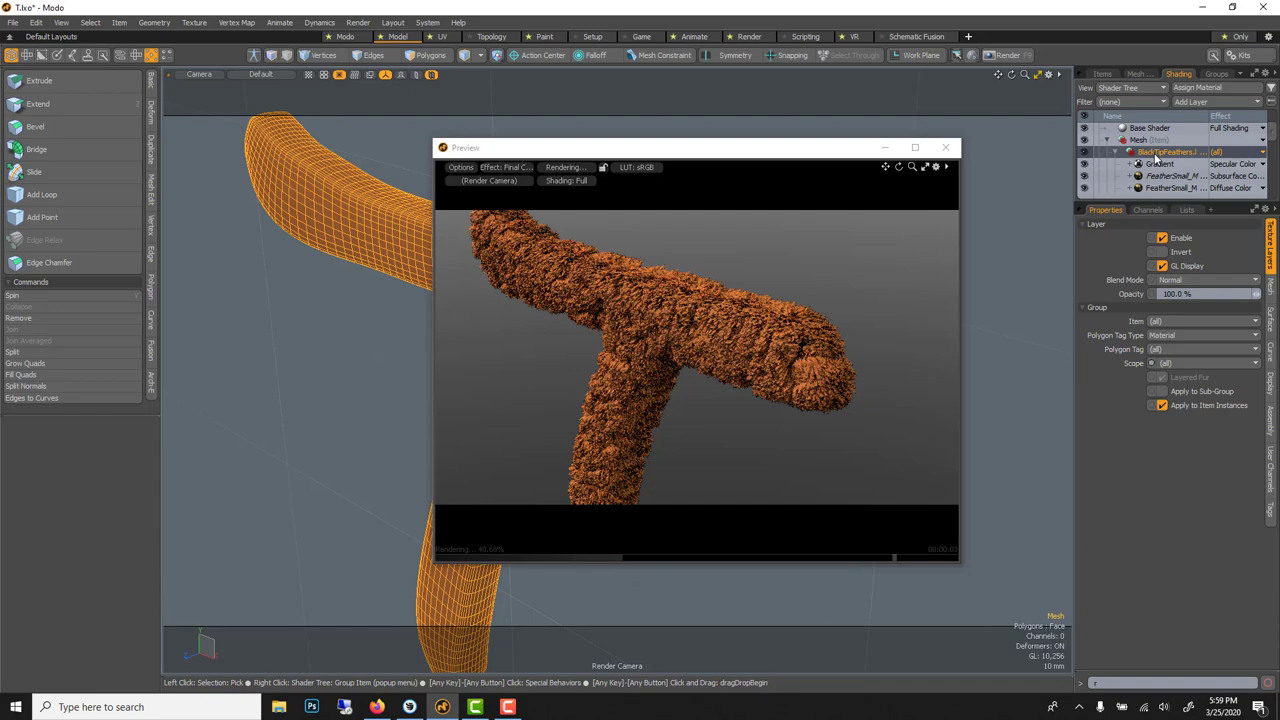
pyautogui.press('Delete')
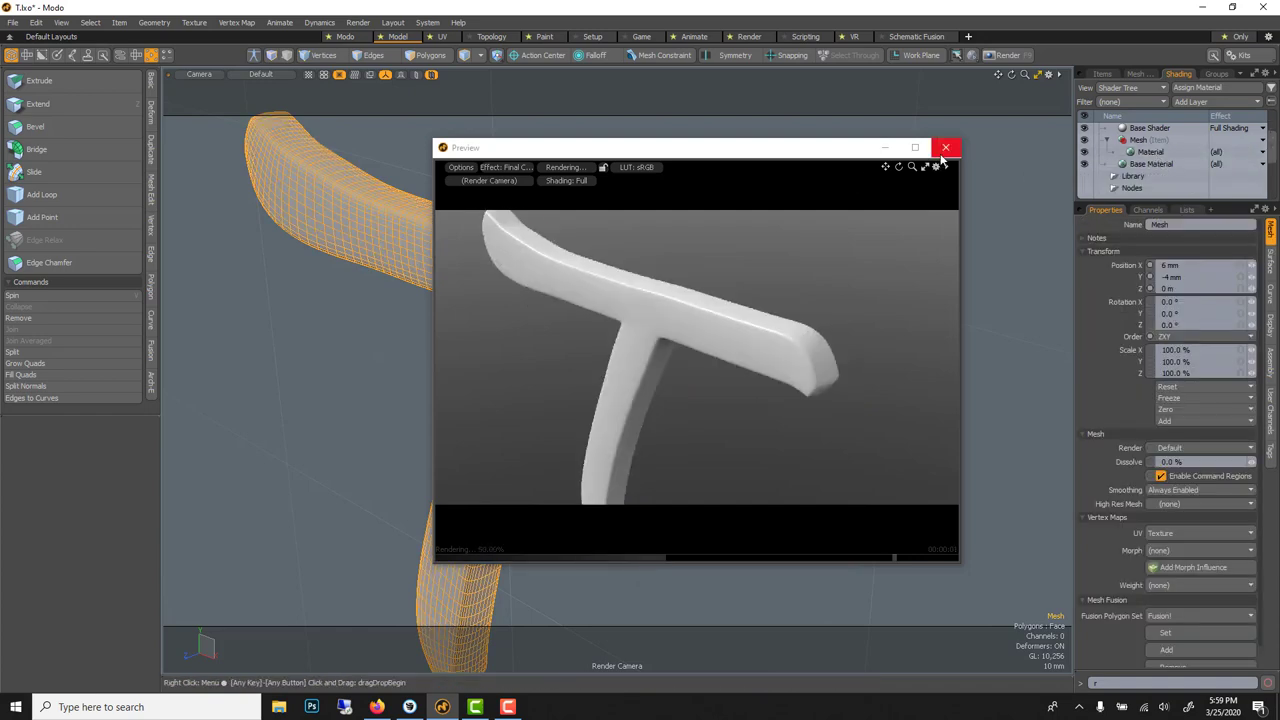
pyautogui.click(945, 147)
pyautogui.scroll(-2, 469, 278)
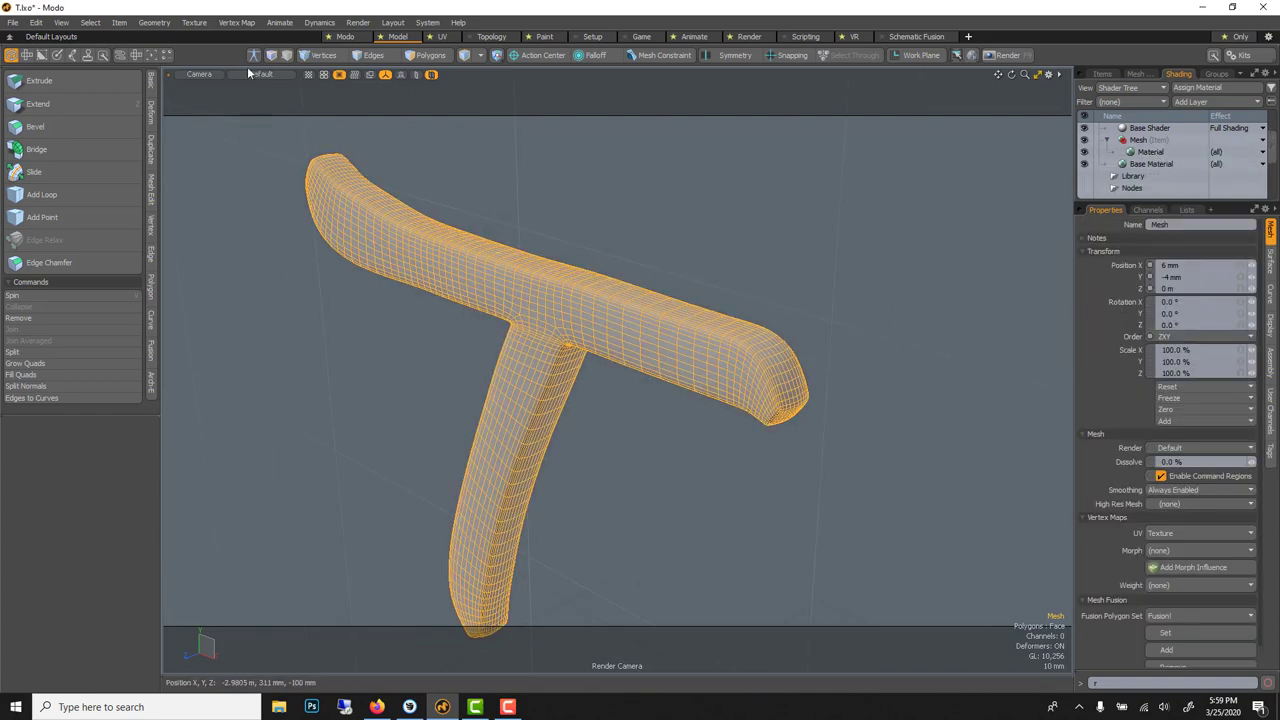
# Delete the Texture Group item from the scene and select the Mesh item
pyautogui.click(158, 23)
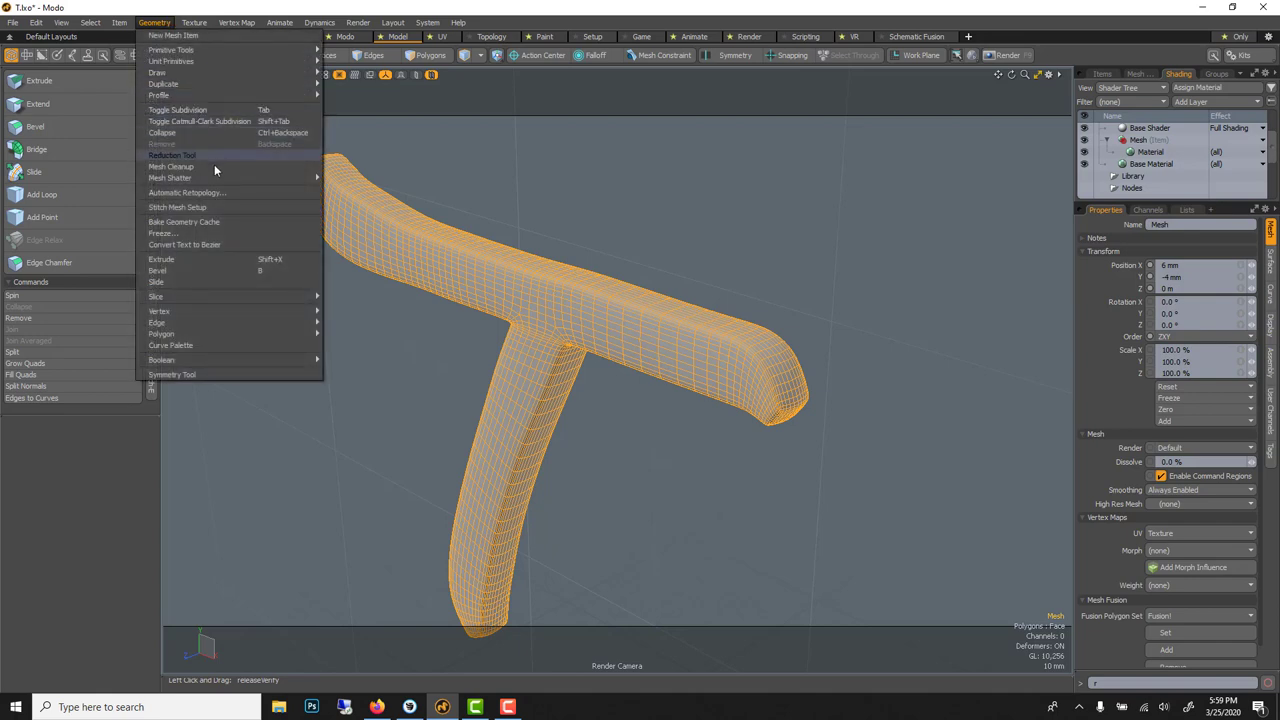
pyautogui.moveTo(218, 178)
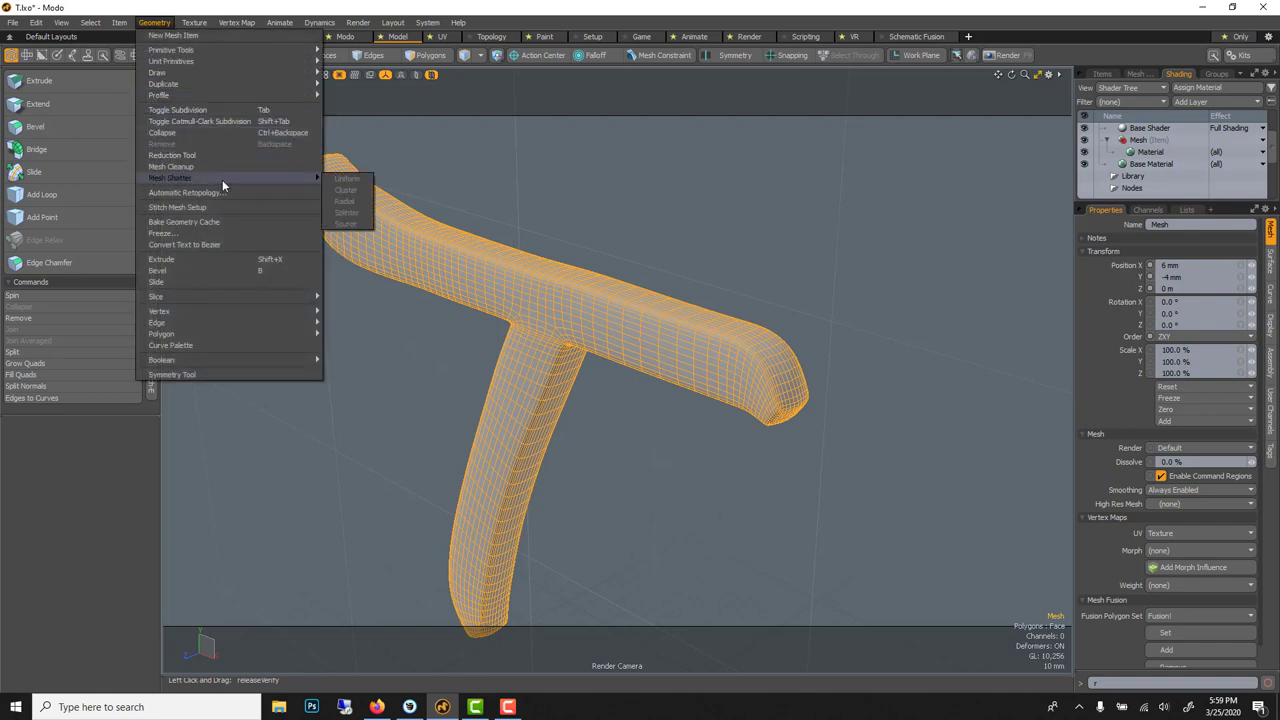
pyautogui.click(1108, 75)
pyautogui.click(1183, 162)
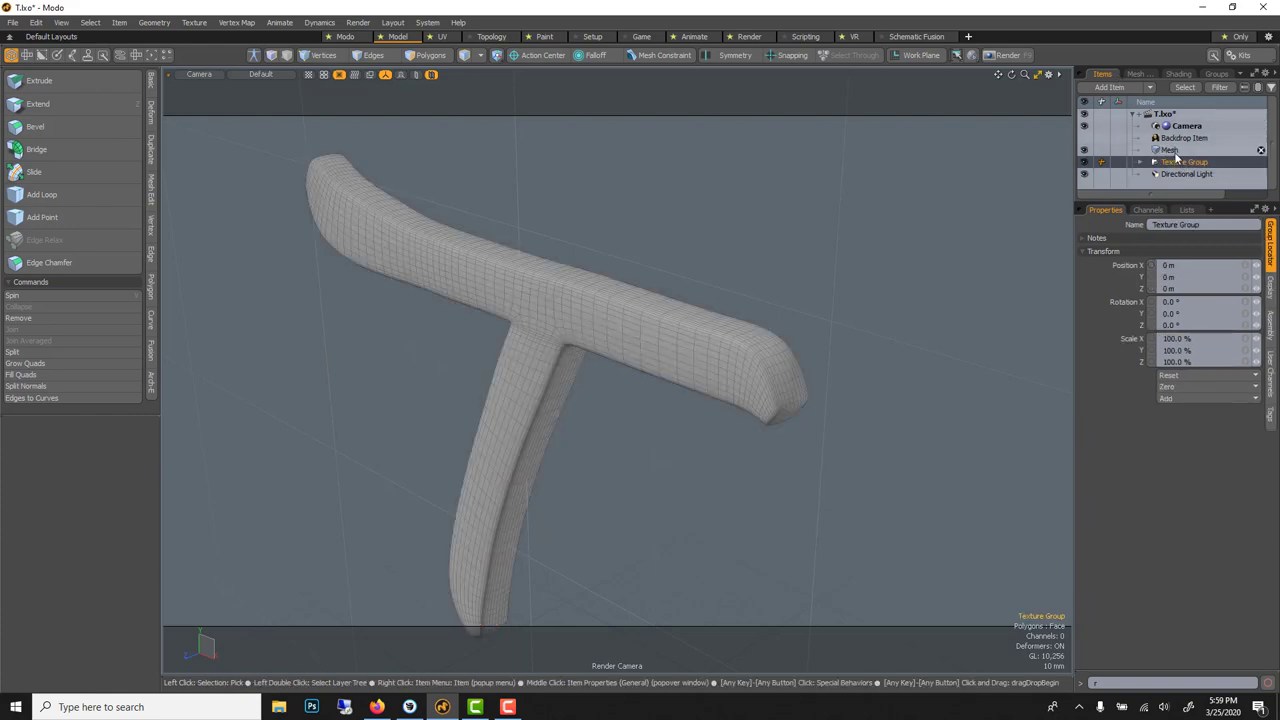
pyautogui.press('Delete')
pyautogui.click(1173, 151)
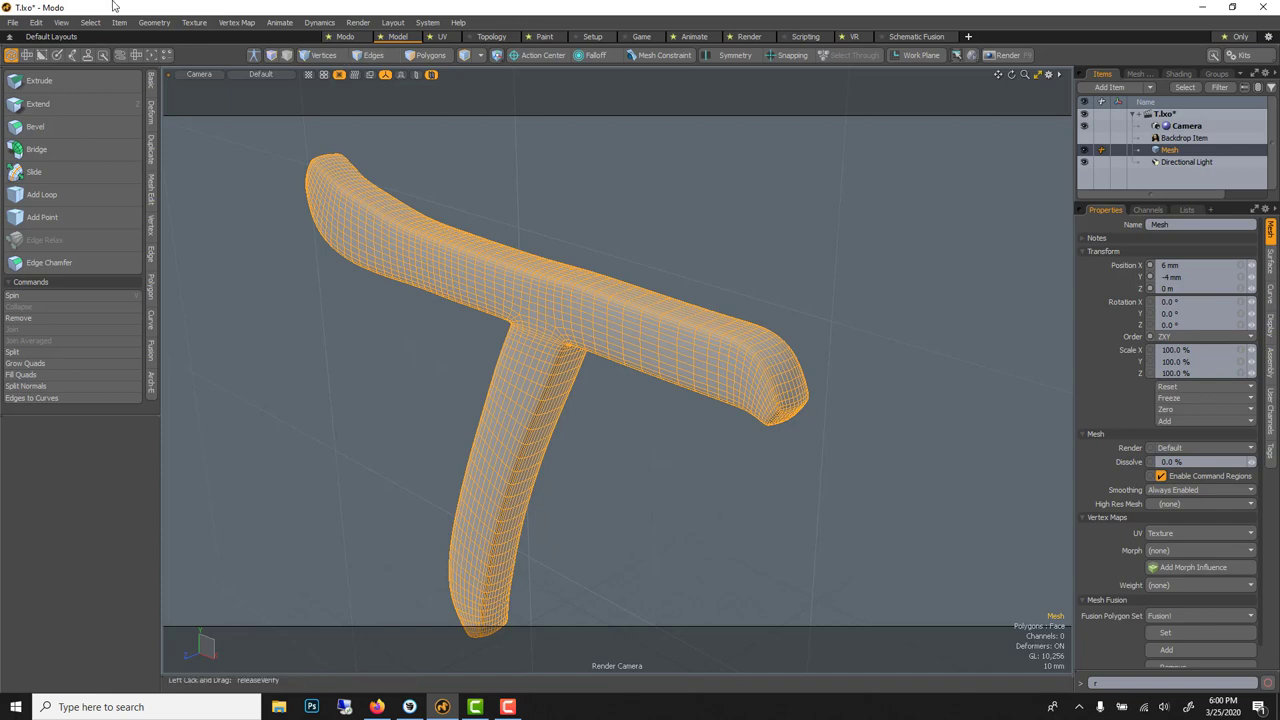
# Apply a uniform Mesh Shatter to the T mesh with 30 pieces, keeping the other default options
pyautogui.click(143, 23)
pyautogui.moveTo(229, 182)
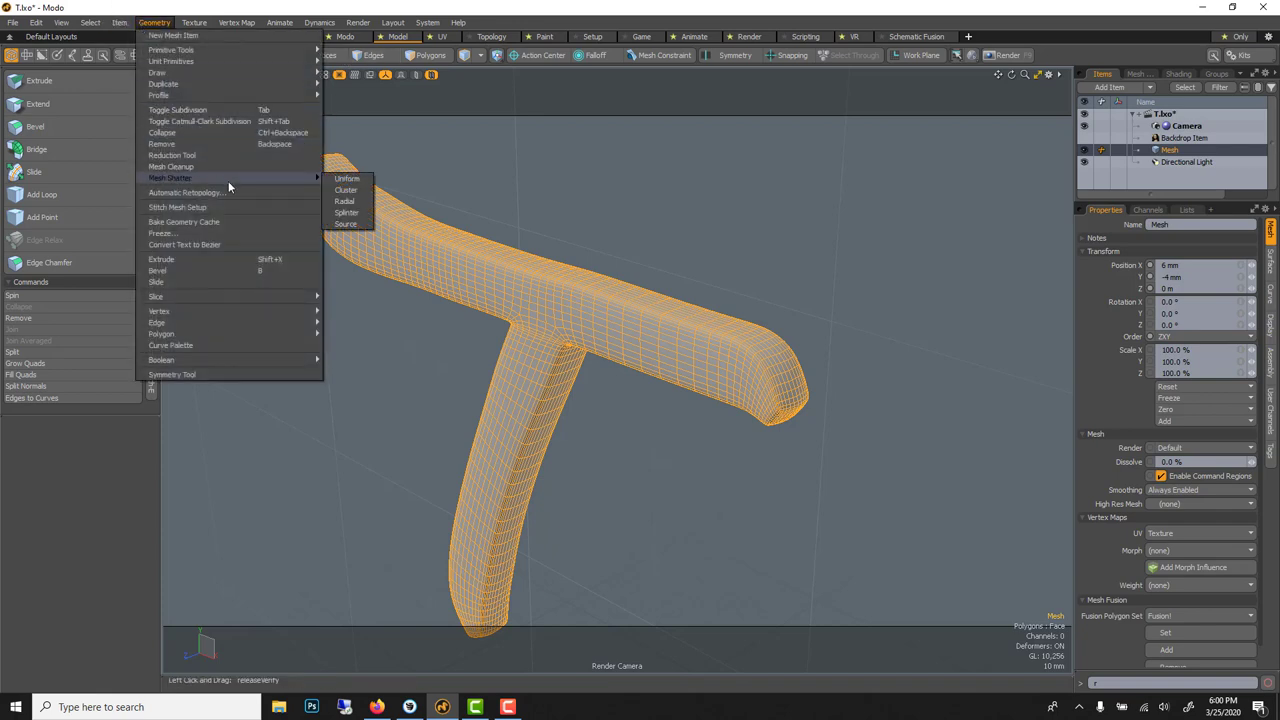
pyautogui.click(340, 182)
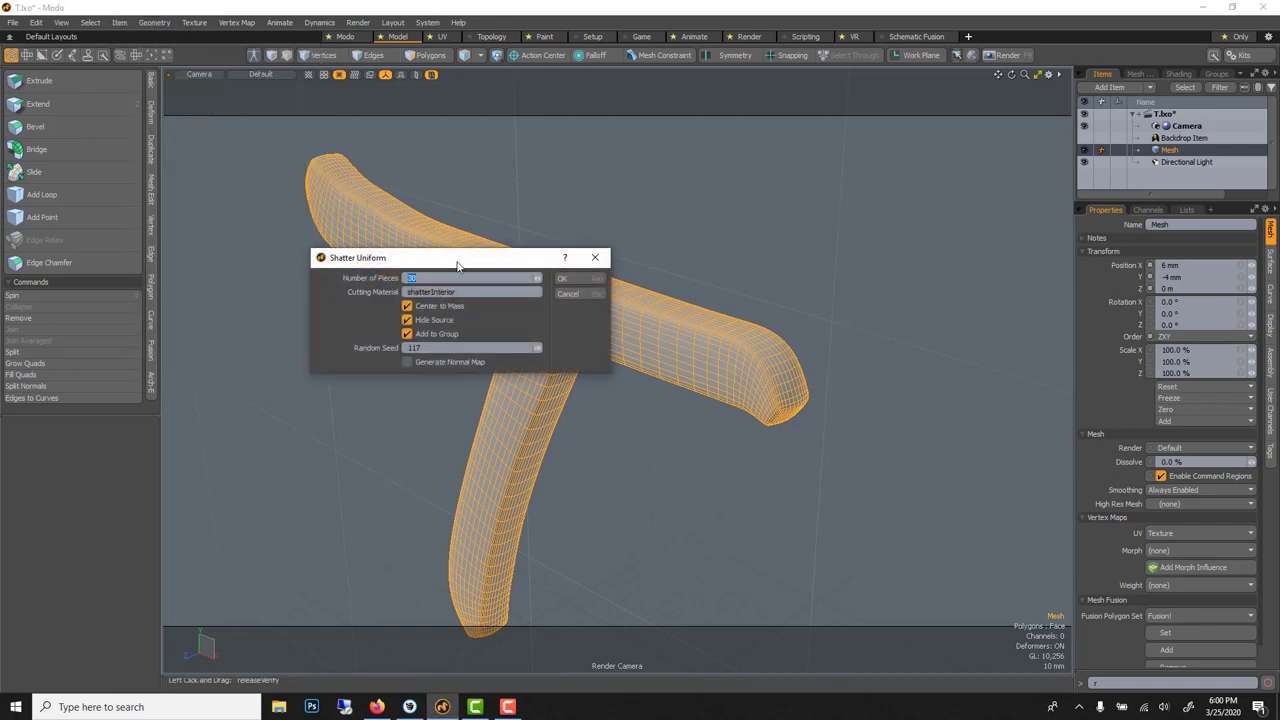
pyautogui.click(562, 278)
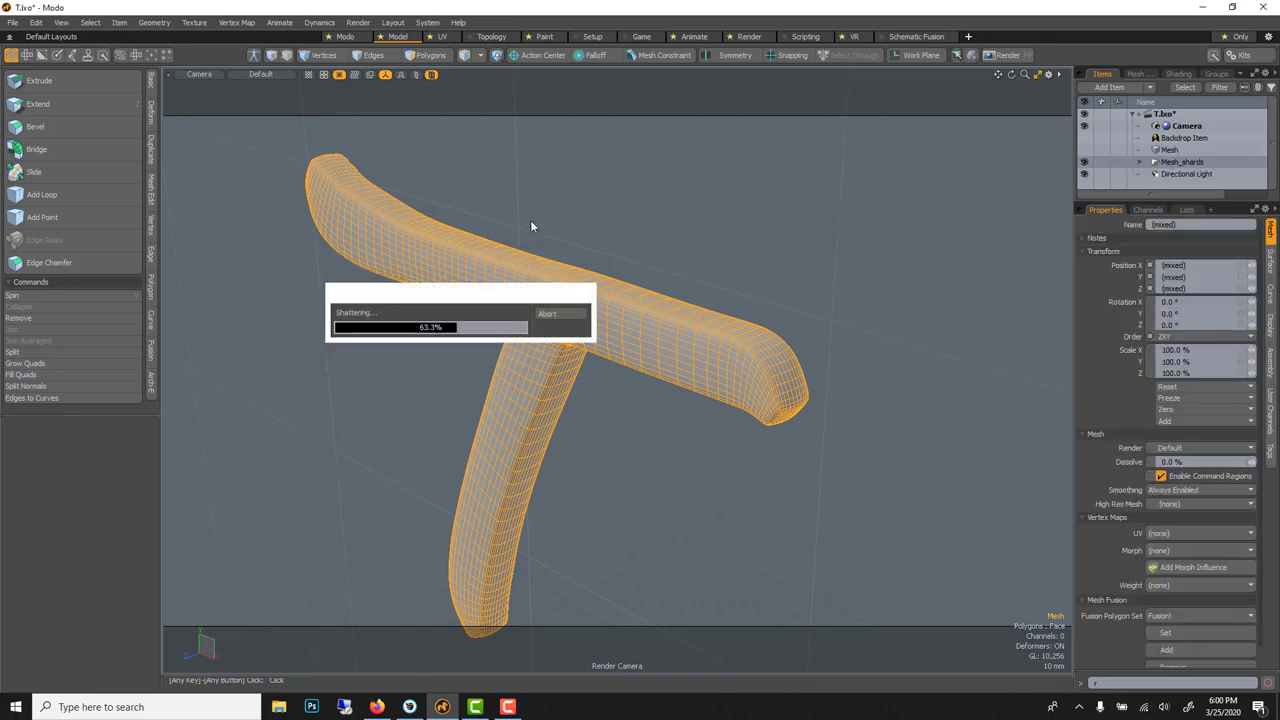
# Move the shard on top of the crossbar's right end up about 2 mm
pyautogui.click(711, 330)
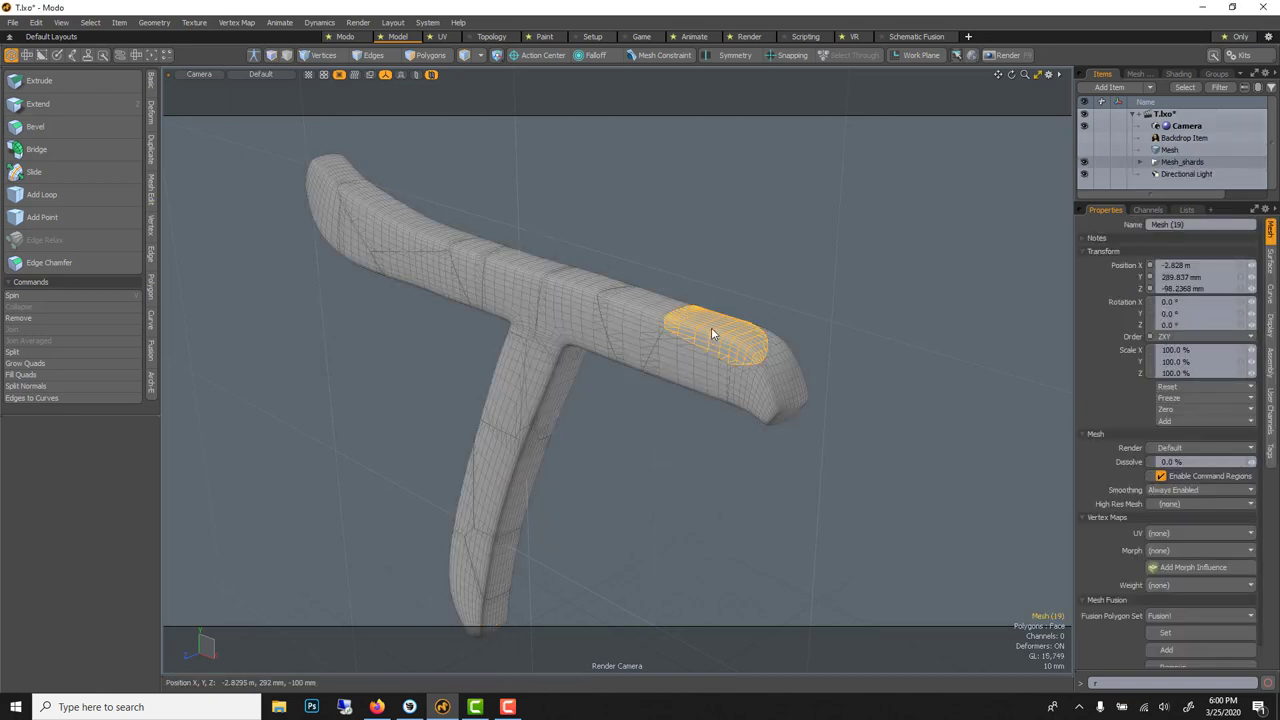
pyautogui.press('w')
pyautogui.moveTo(726, 292); pyautogui.dragTo(726, 283)
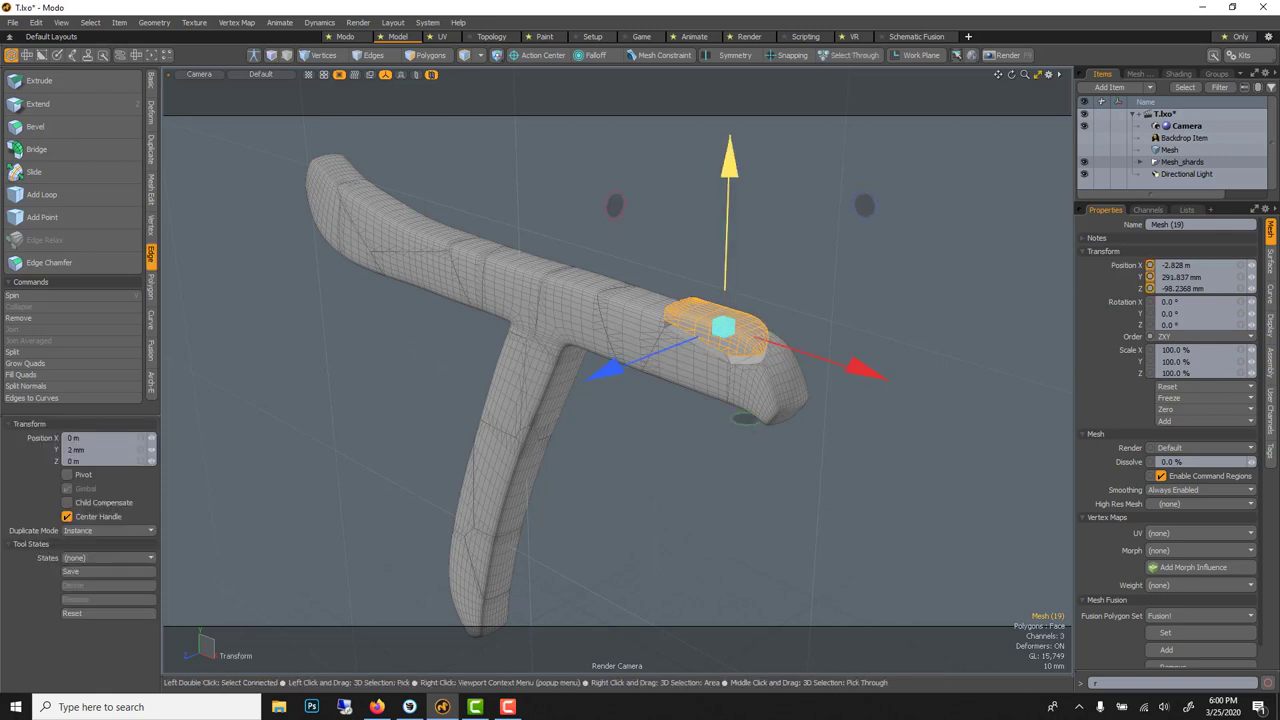
pyautogui.press('q')
# Move the shard in the middle of the T's stem about 6 mm in the positive X direction
pyautogui.click(502, 490)
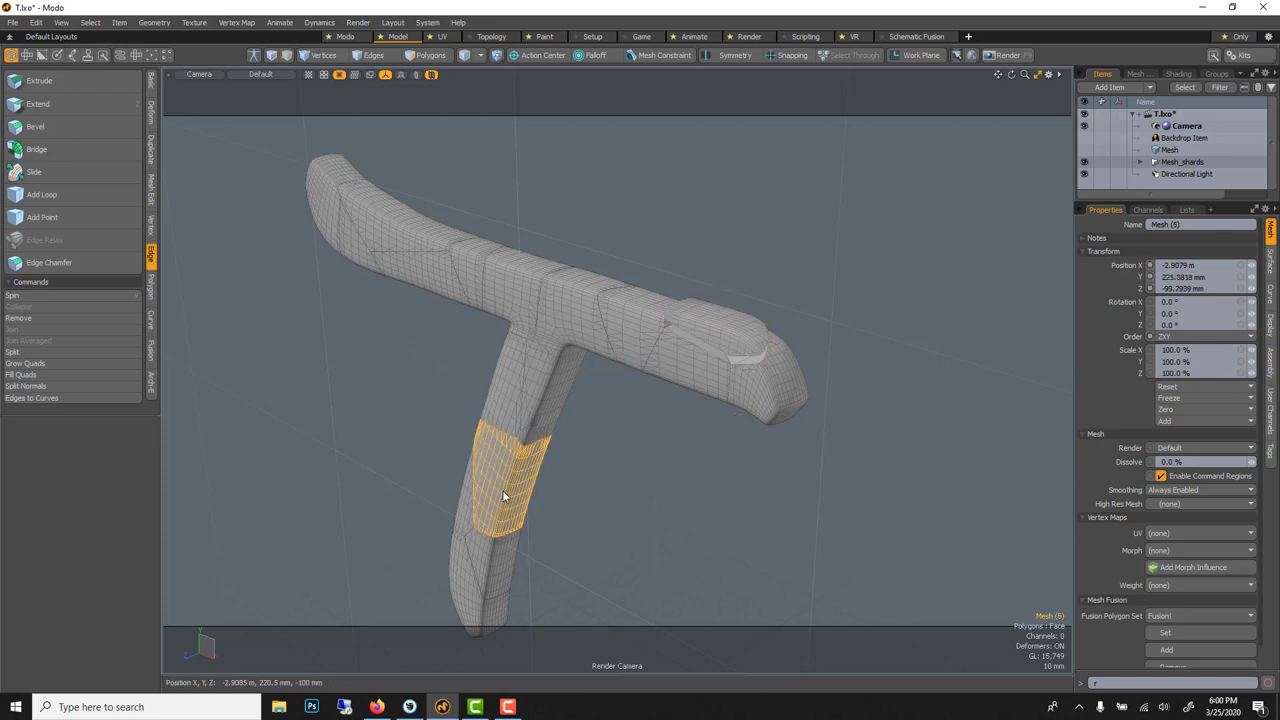
pyautogui.press('y')
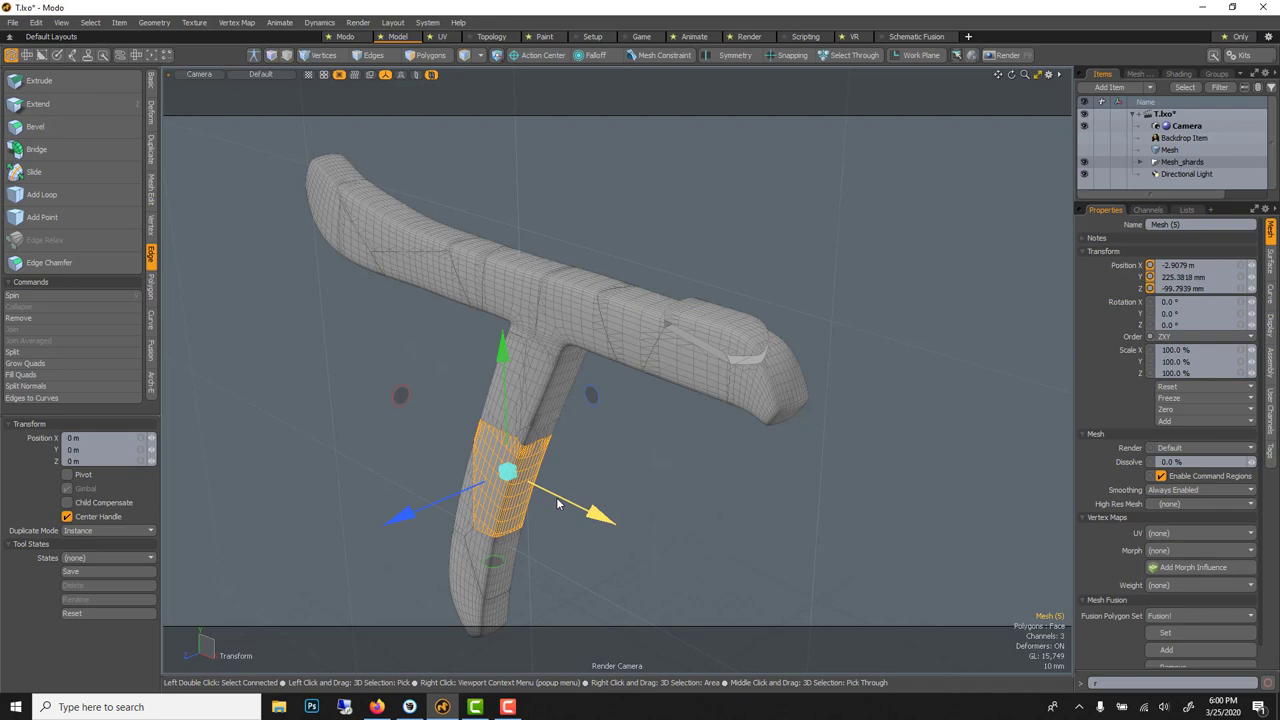
pyautogui.moveTo(598, 514); pyautogui.dragTo(612, 522)
pyautogui.press('q')
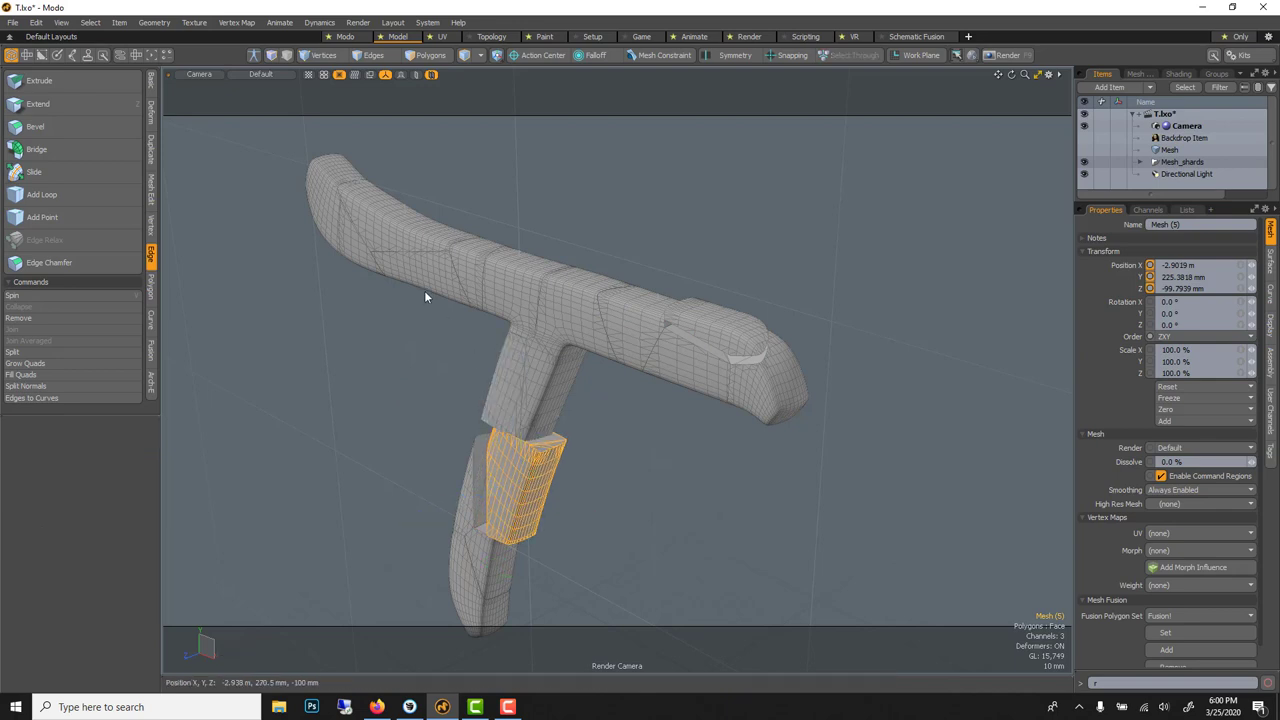
# Move the shard on the underside of the crossbar's left half down about 3 mm
pyautogui.click(422, 285)
pyautogui.press('y')
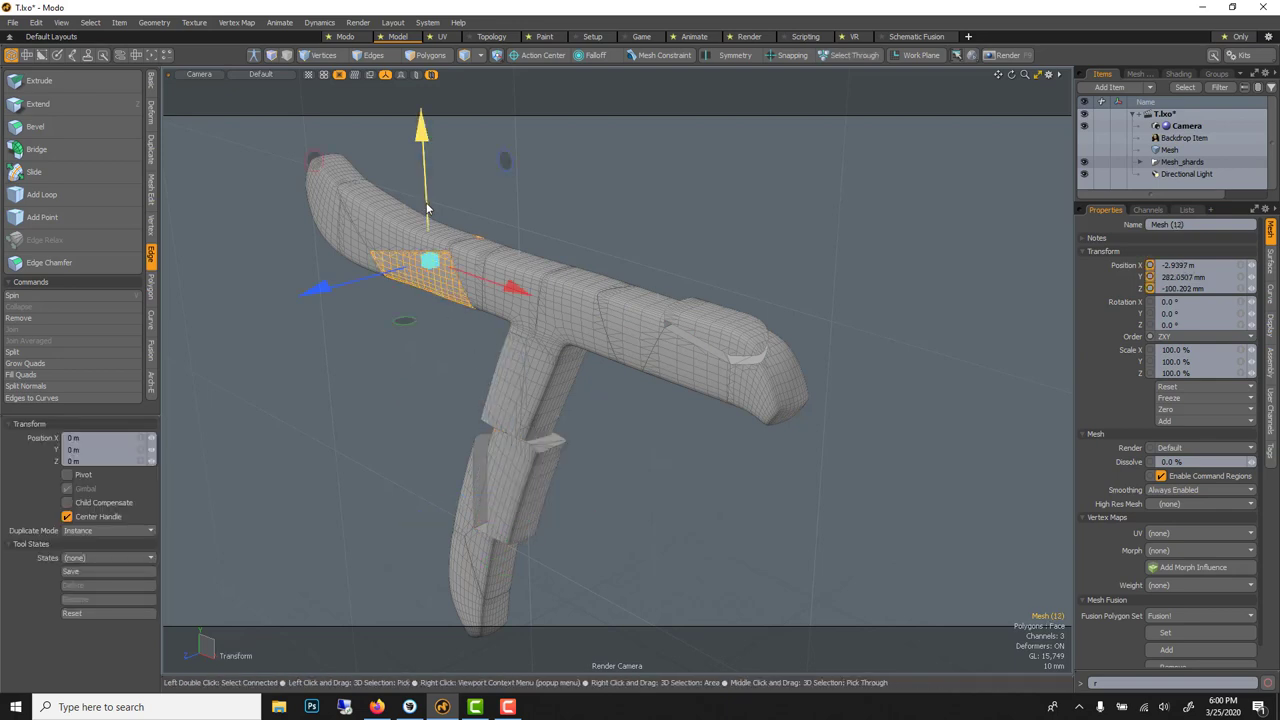
pyautogui.moveTo(424, 205); pyautogui.dragTo(424, 215)
pyautogui.press('q')
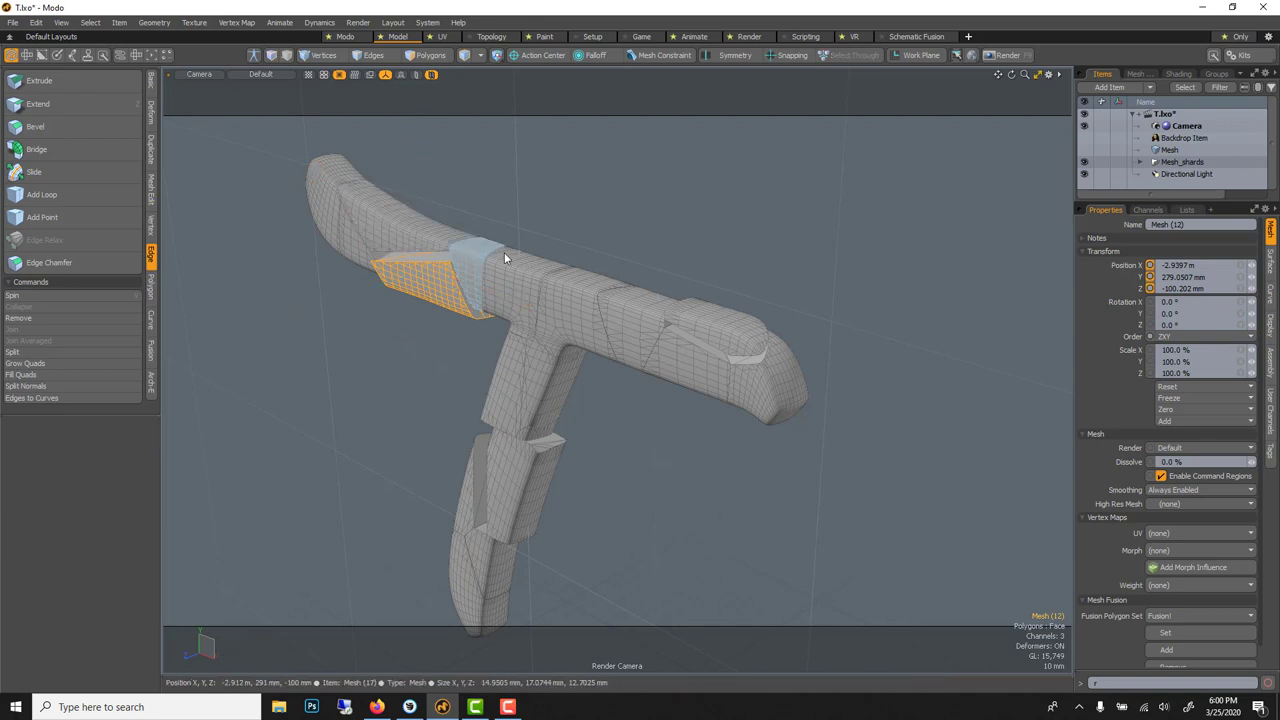
# Move the crossbar shard directly above the stem up about 4.5 mm and clear the selection
pyautogui.click(537, 264)
pyautogui.press('y')
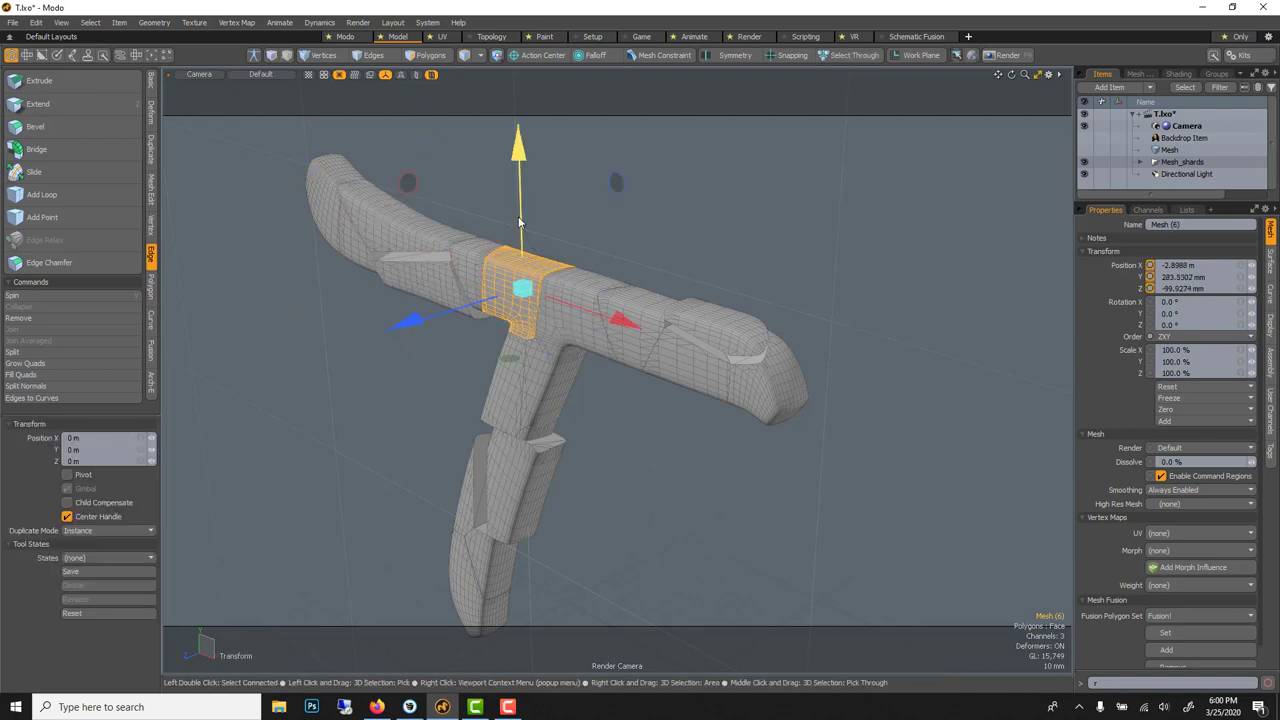
pyautogui.moveTo(520, 222); pyautogui.dragTo(520, 203)
pyautogui.press('q')
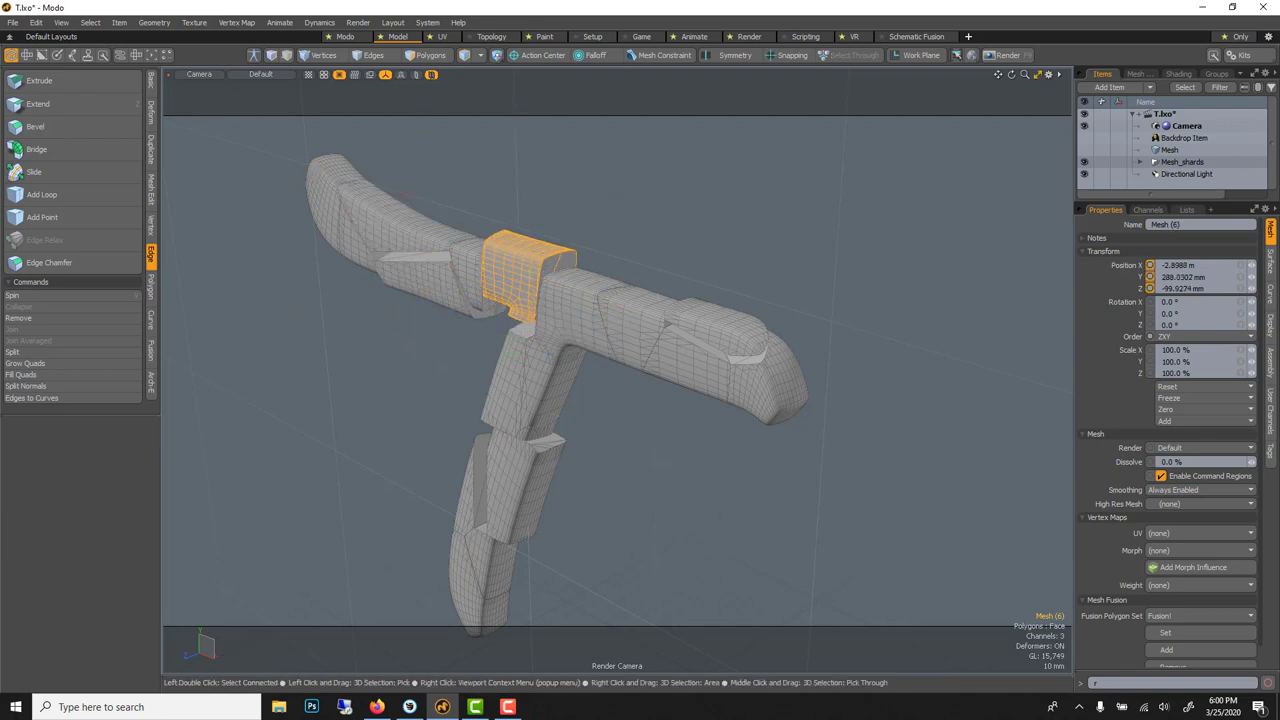
pyautogui.click(520, 197)
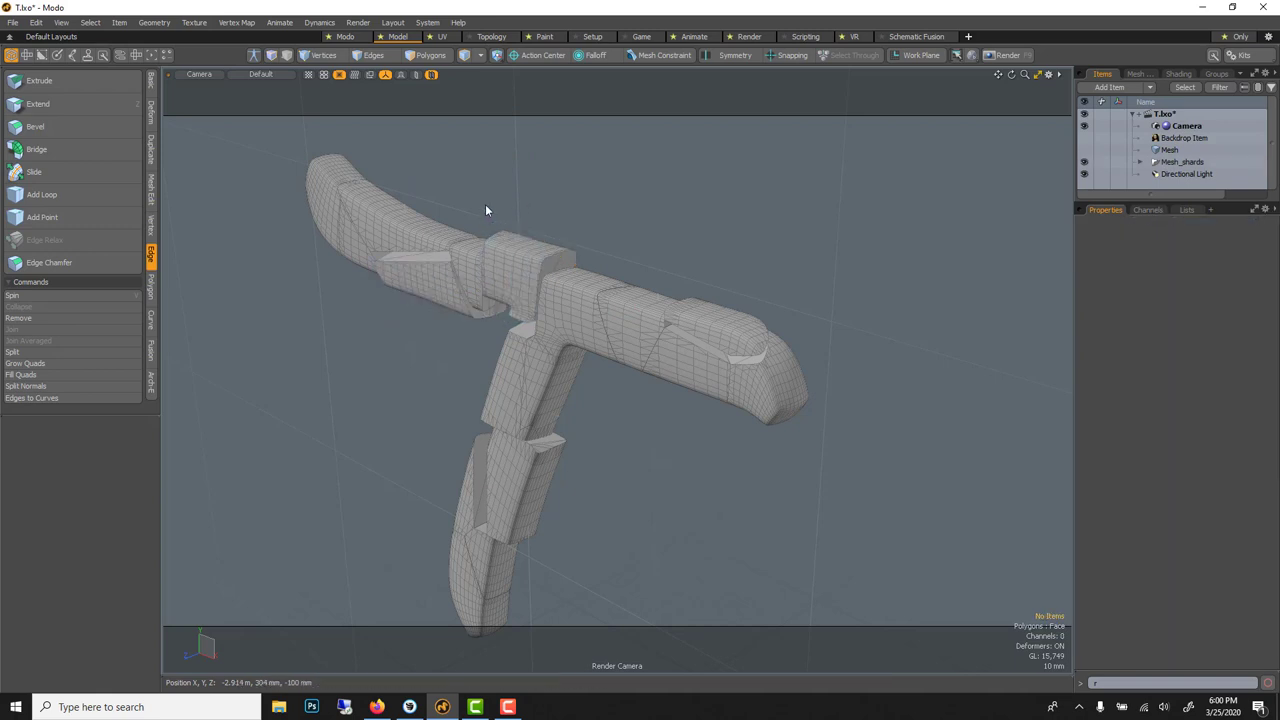
# Start a live render preview of the shattered T and pick its material from the preview for editing
pyautogui.press('F8')
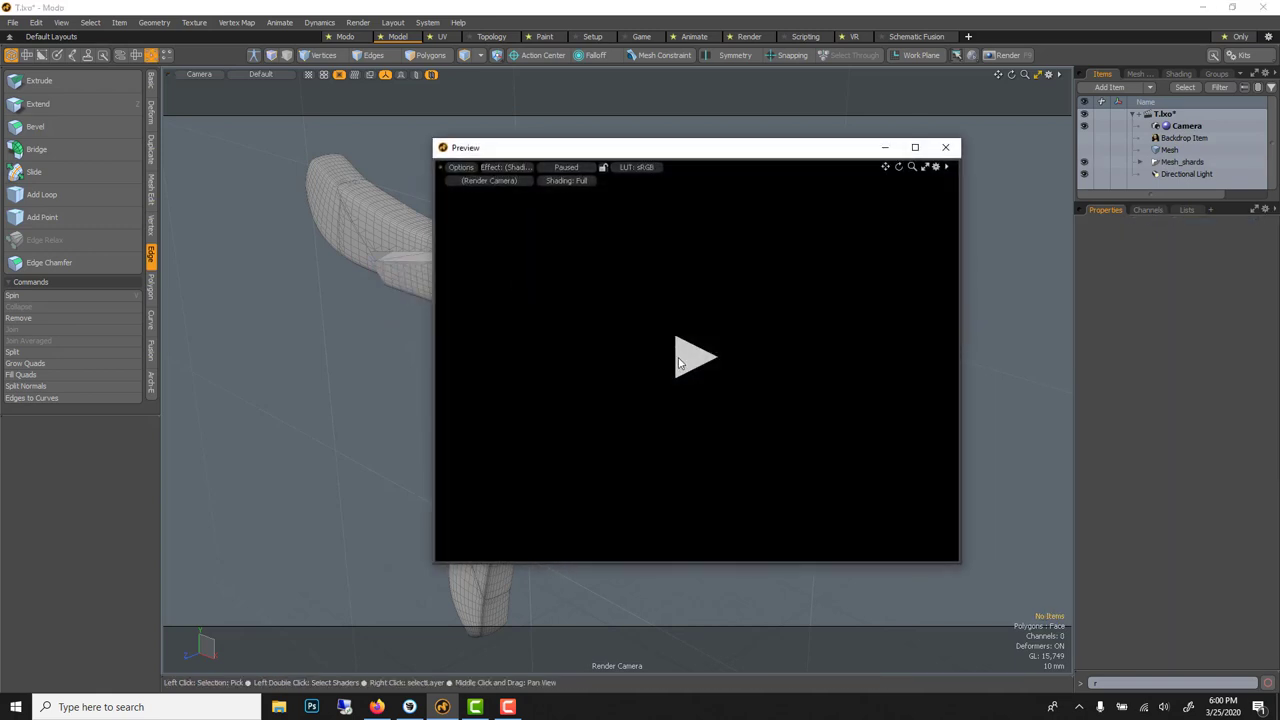
pyautogui.click(680, 362)
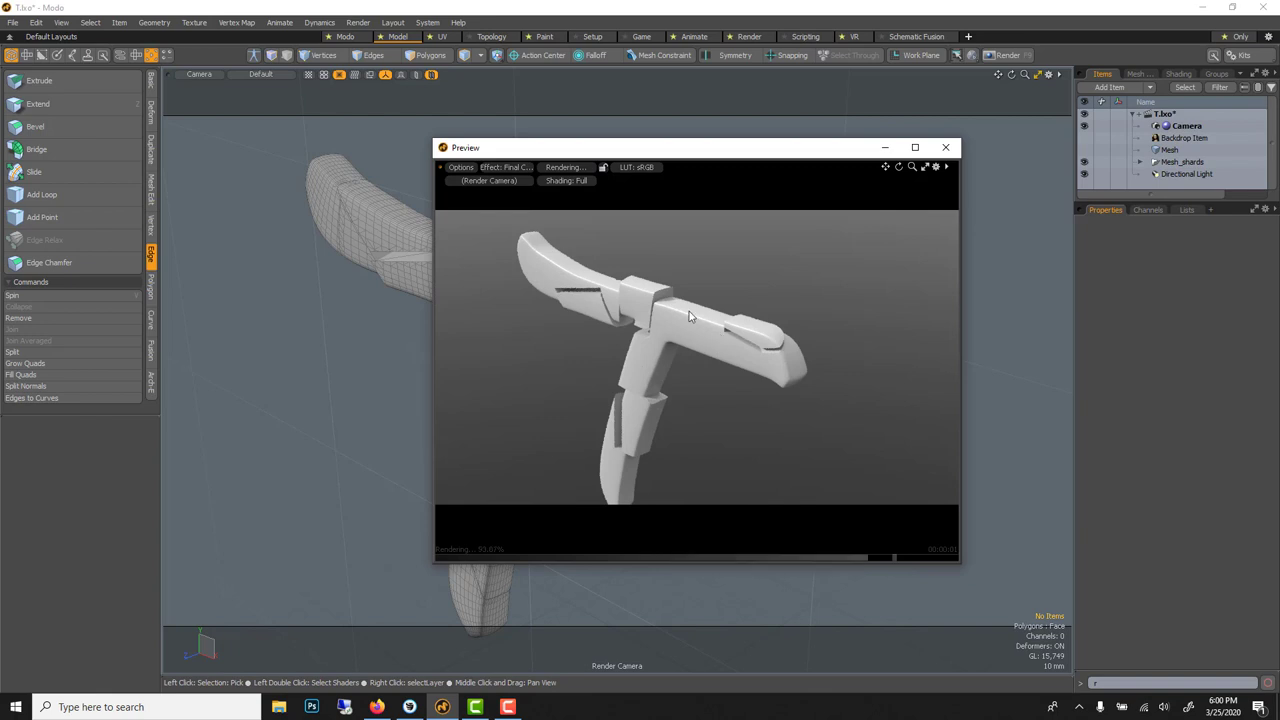
pyautogui.click(670, 310)
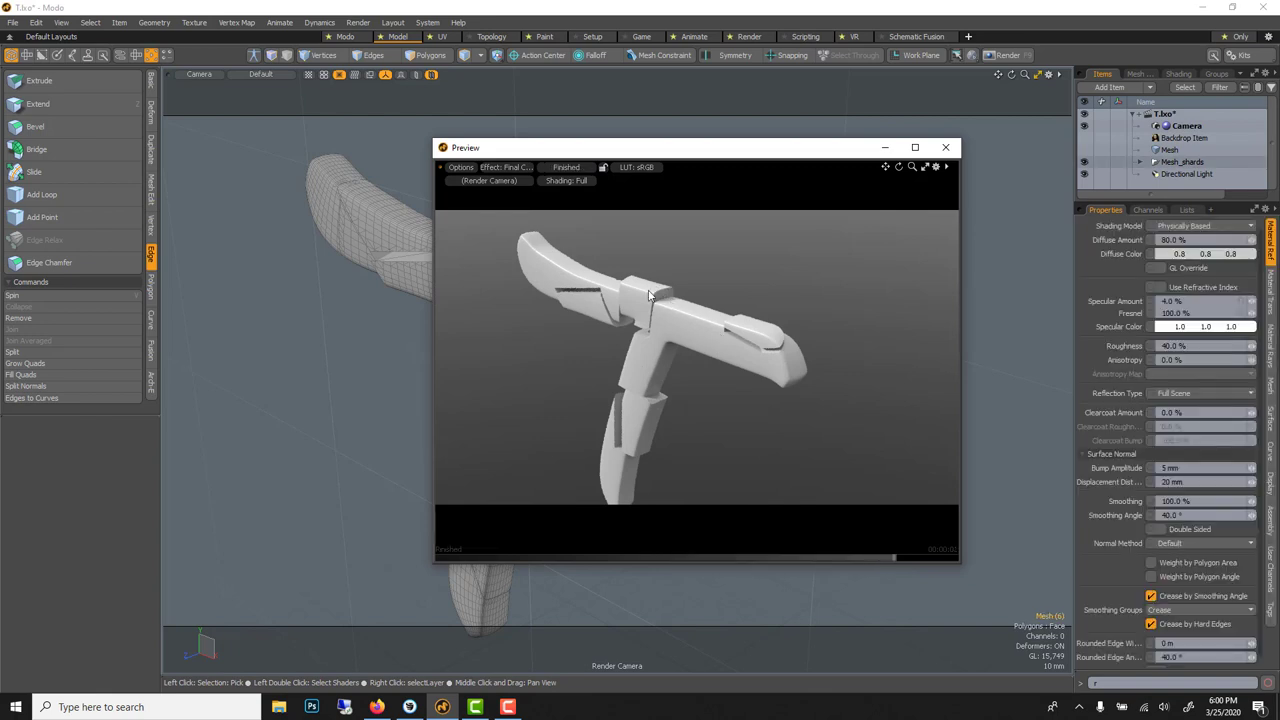
# Try a rounded edge width of 2 mm on the shards' material
pyautogui.click(1190, 643)
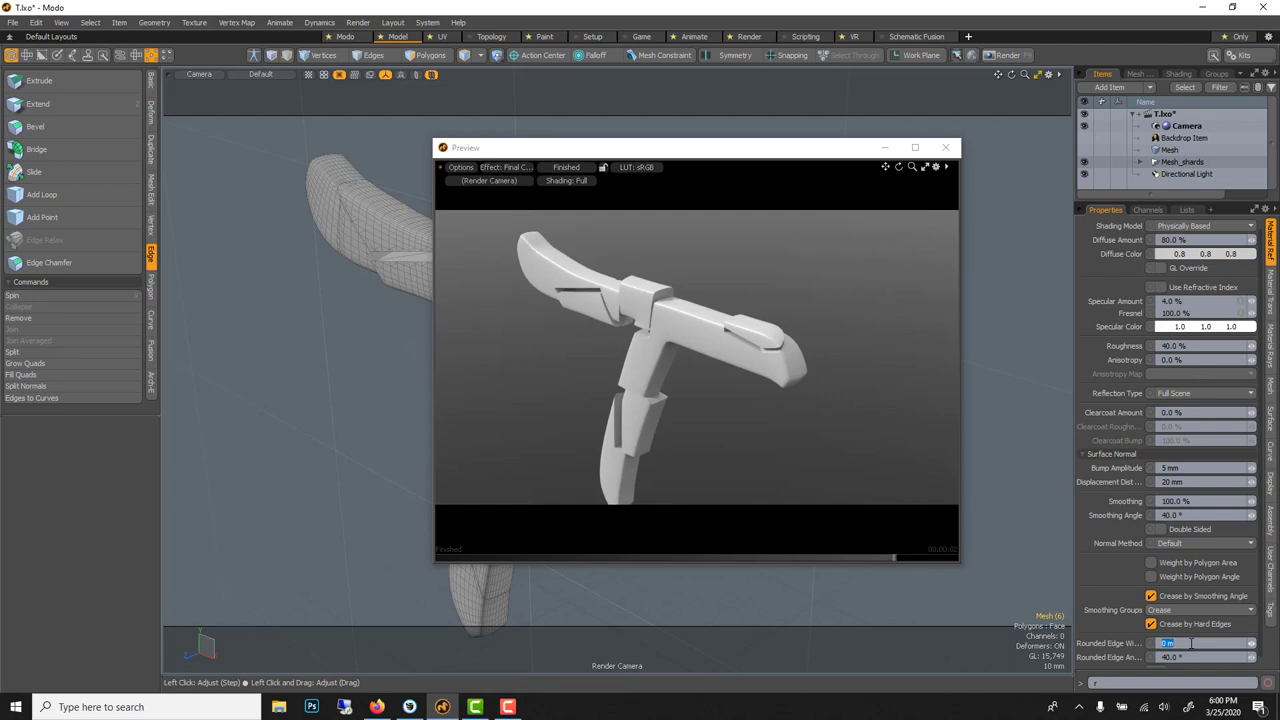
pyautogui.write('2mm')
pyautogui.press('Return')
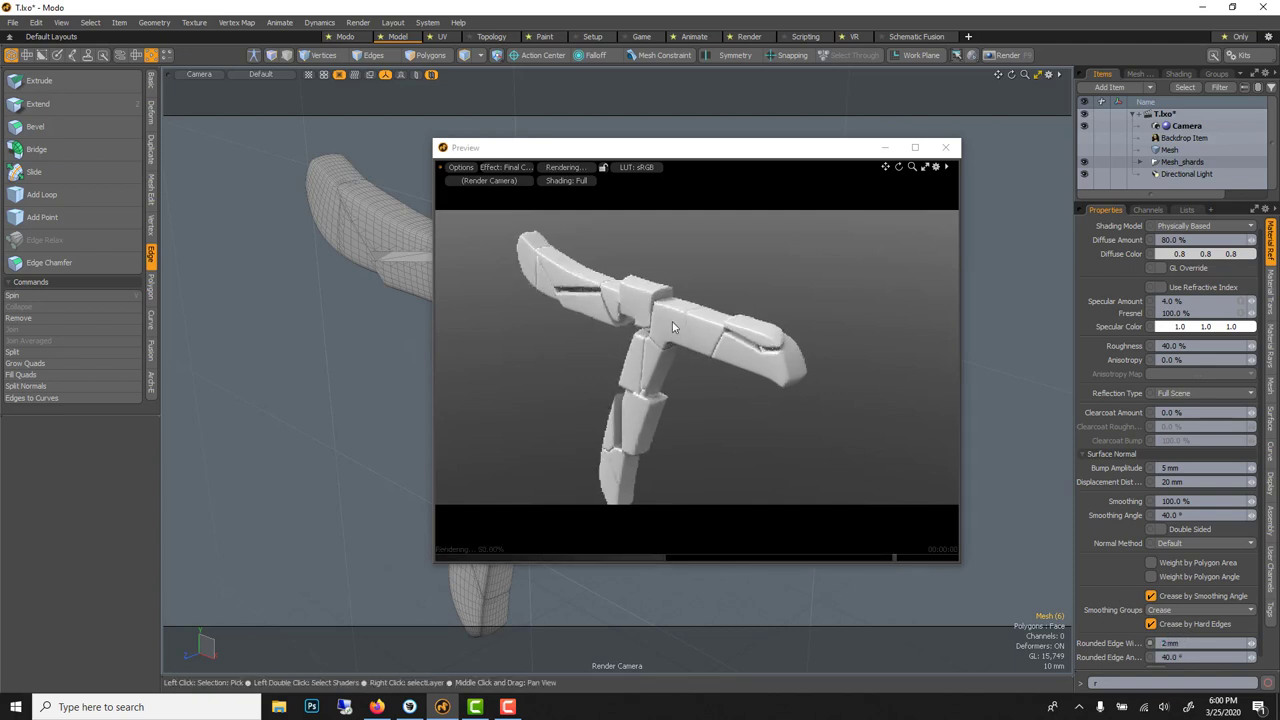
# Set the rounded edge width of the shards' material to 1 mm
pyautogui.click(1166, 646)
pyautogui.write('1 mm')
pyautogui.press('Return')
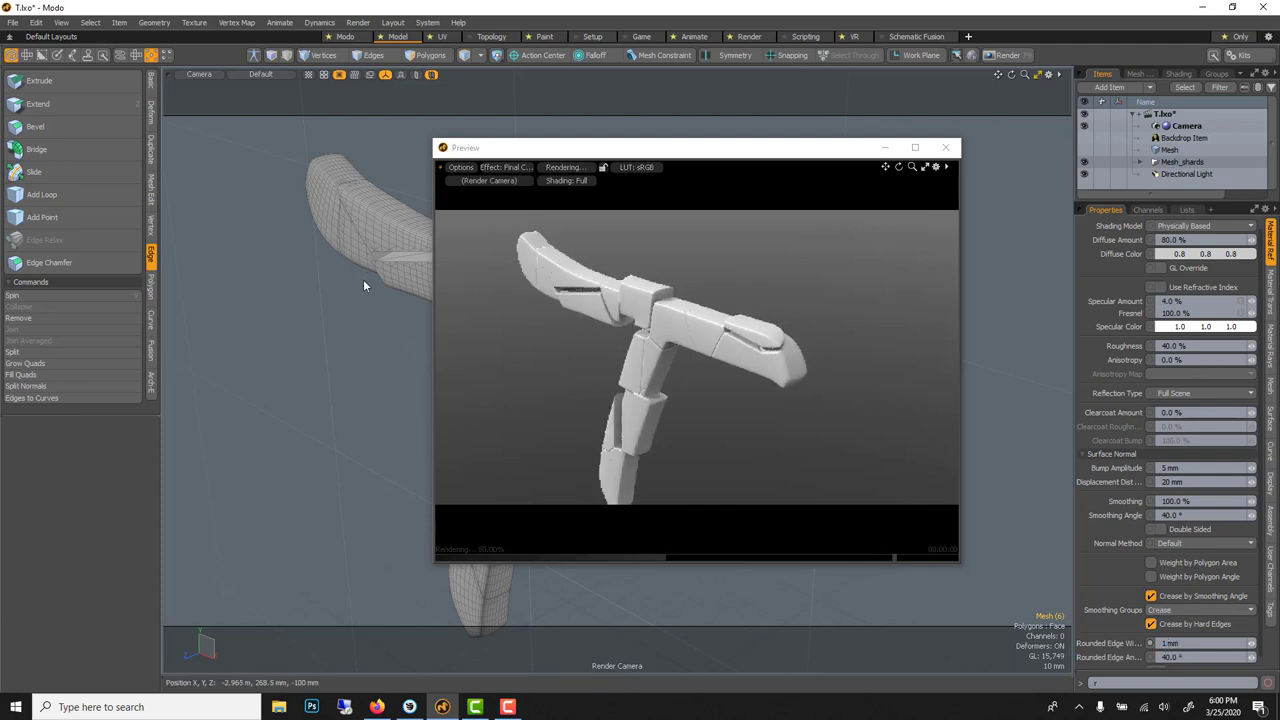